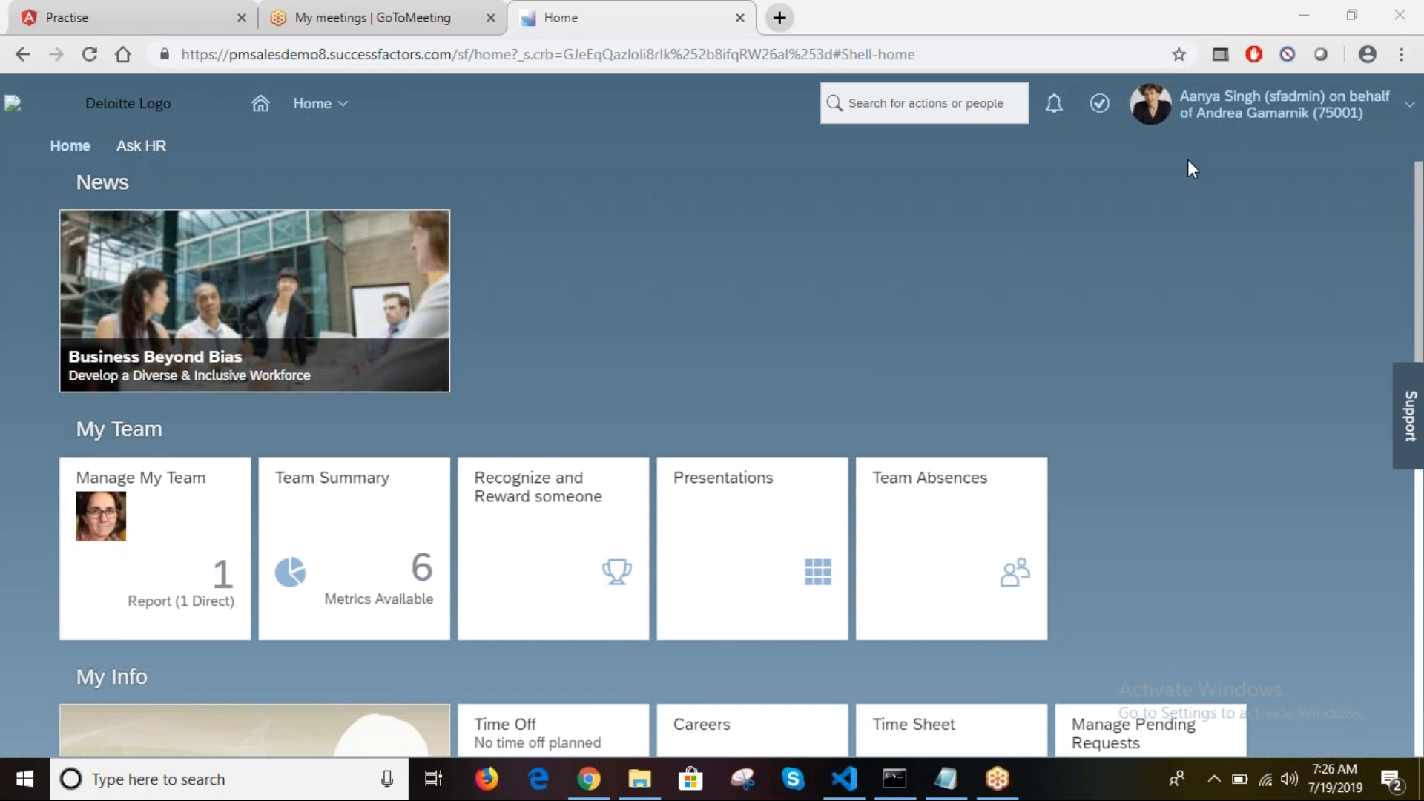
Step: Choose Become Self from the account menu to stop proxying and return to the admin's own home page
left_click(889, 224)
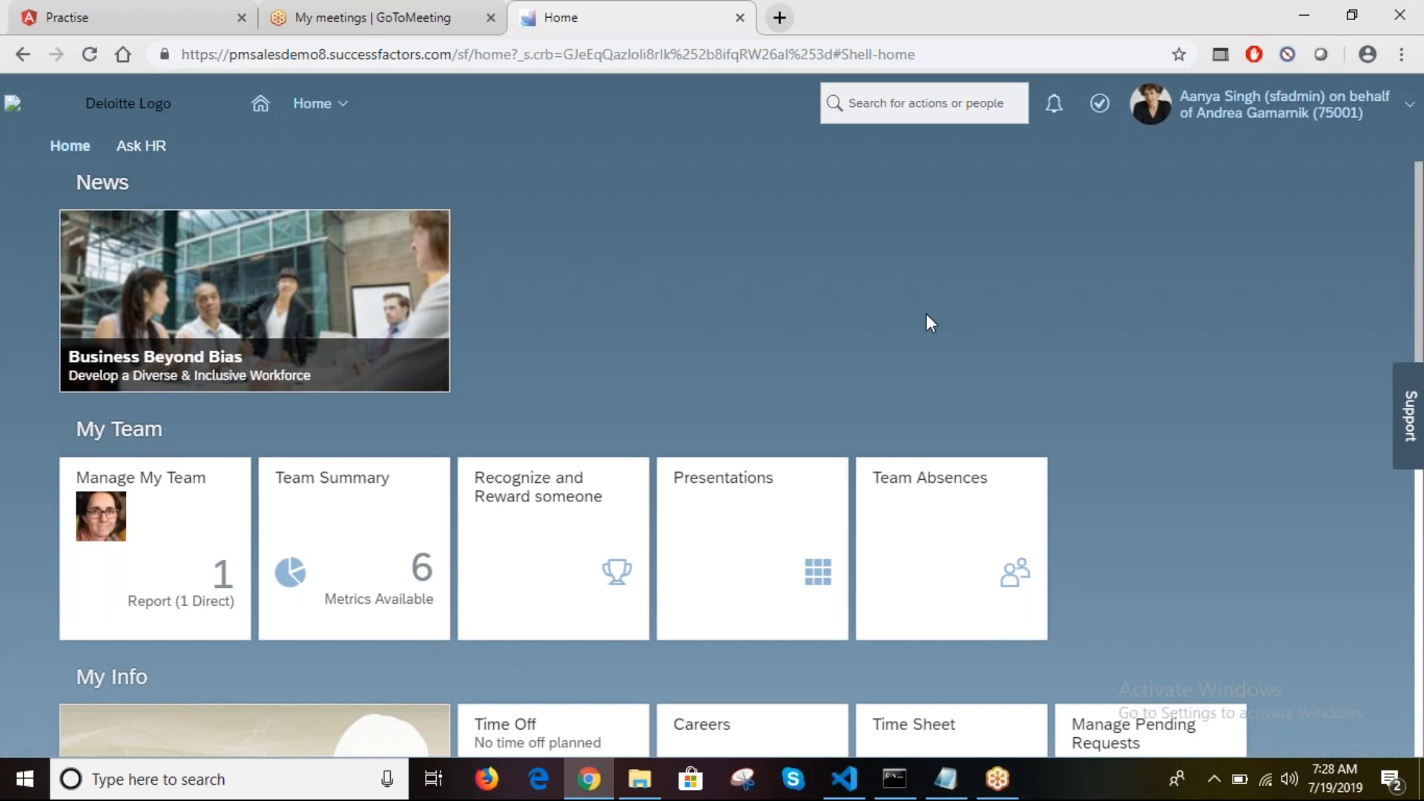
left_click(1294, 119)
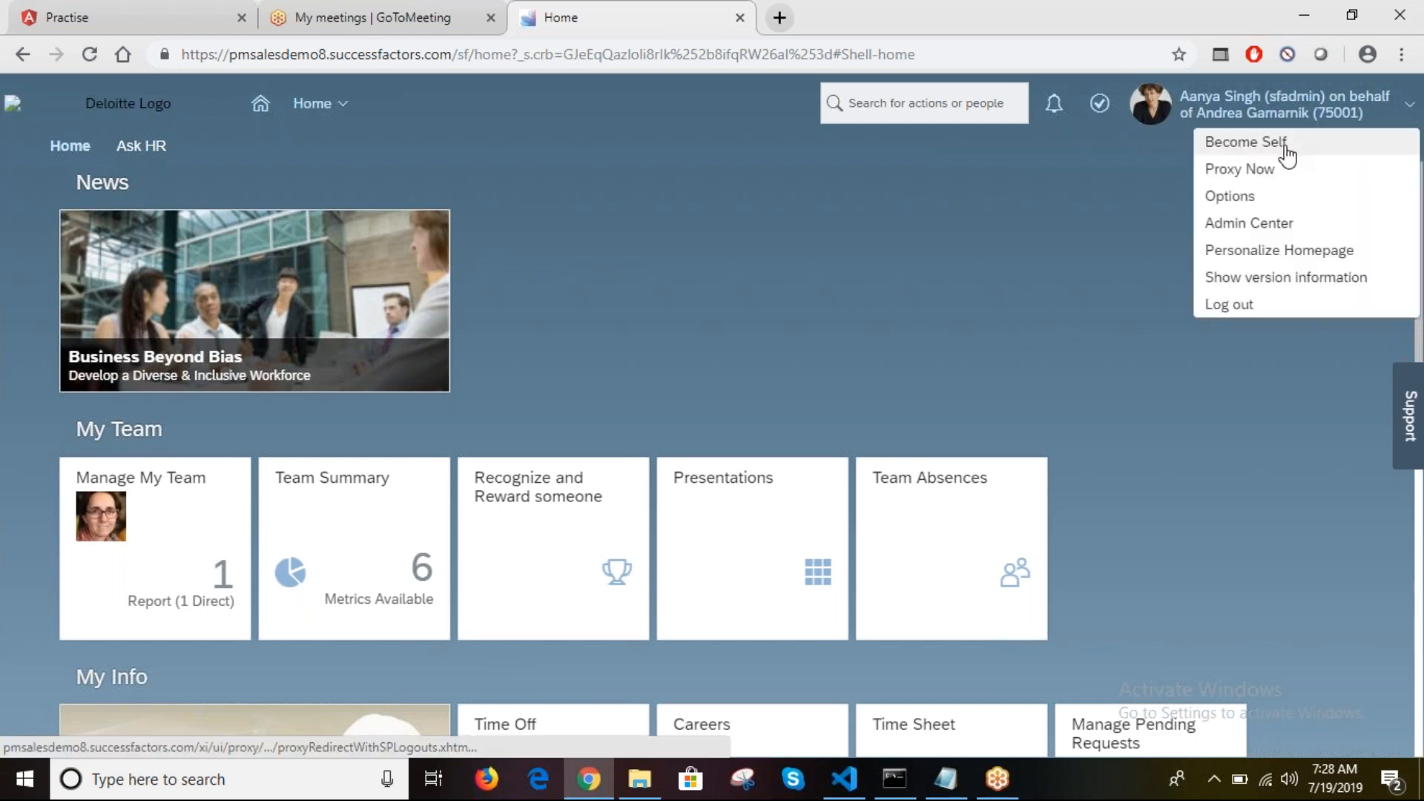
left_click(1281, 153)
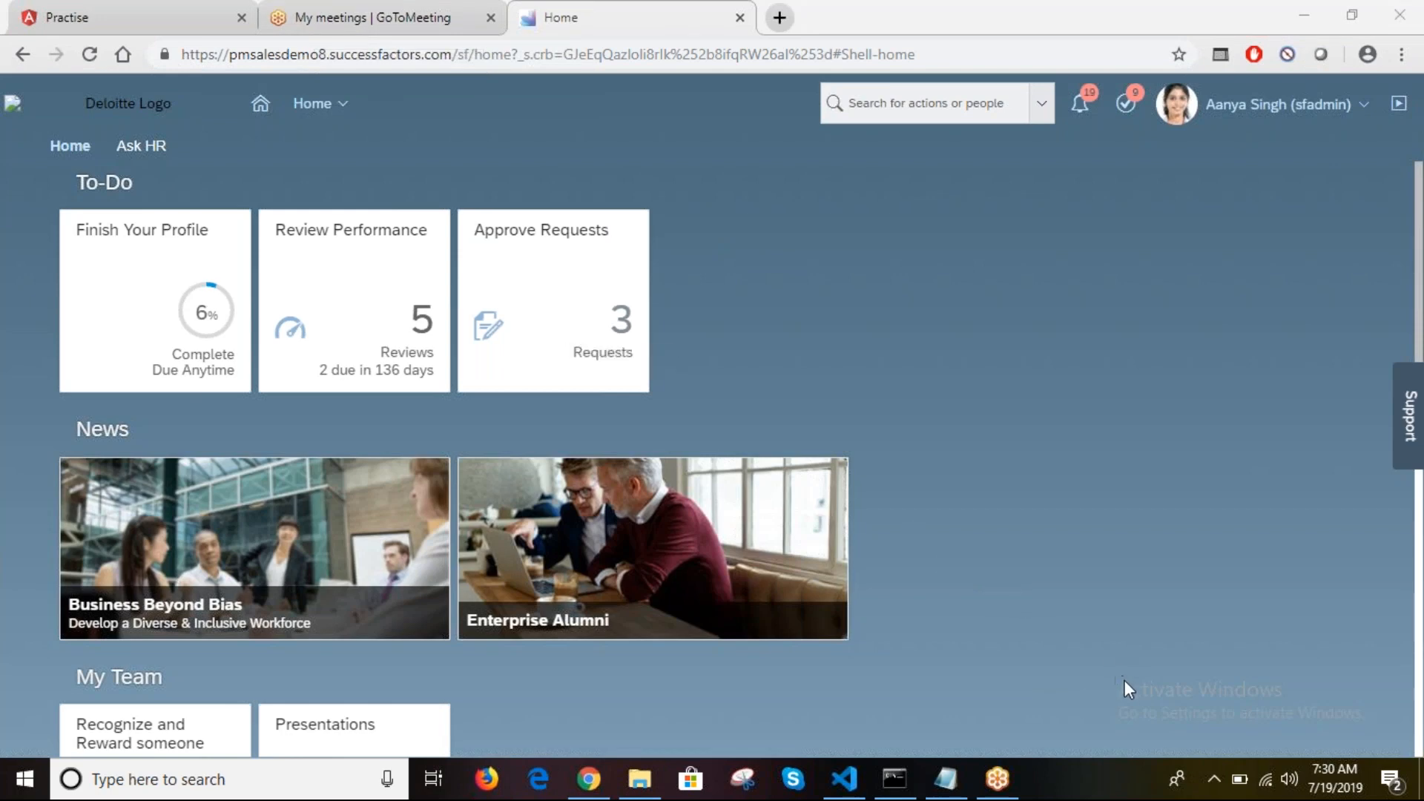
left_click(1071, 650)
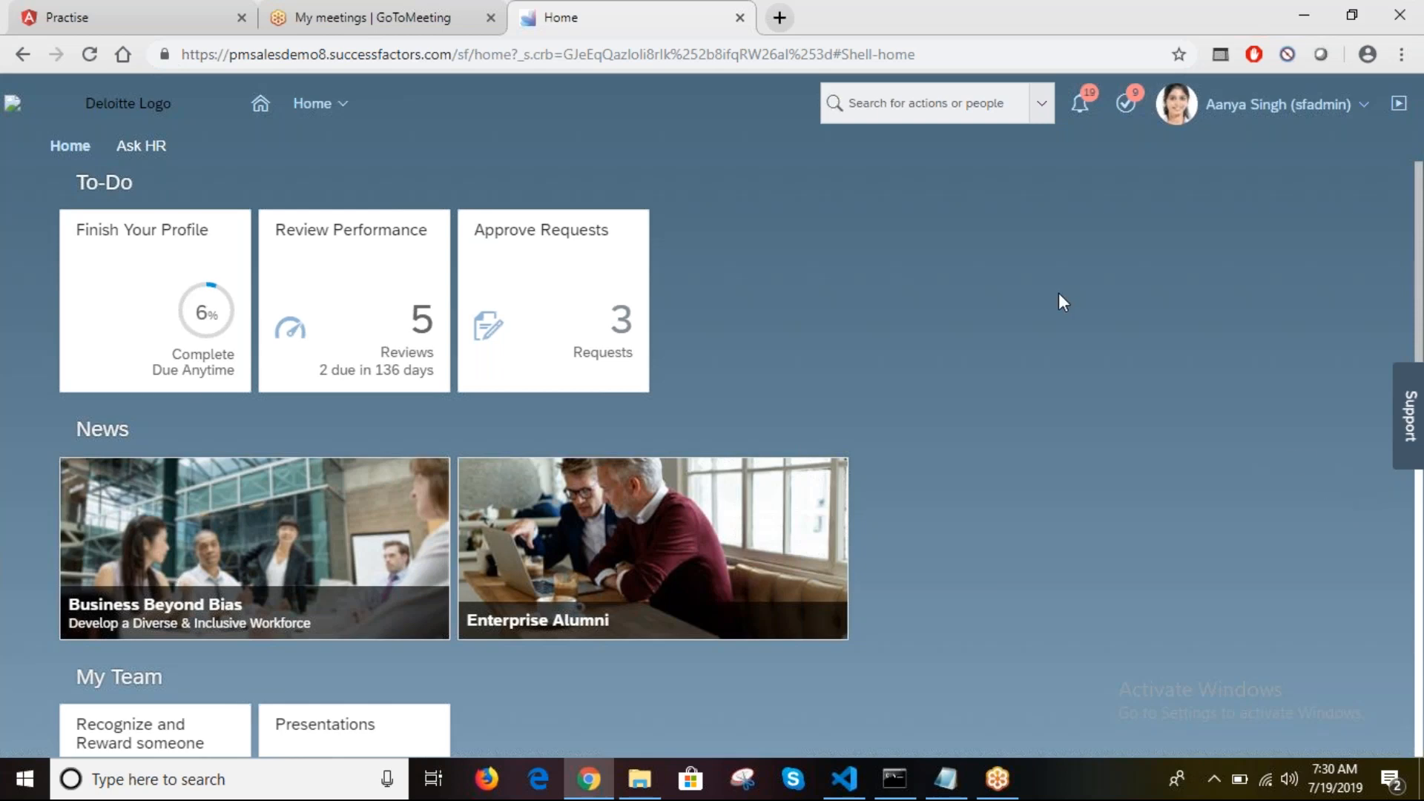
left_click(1401, 52)
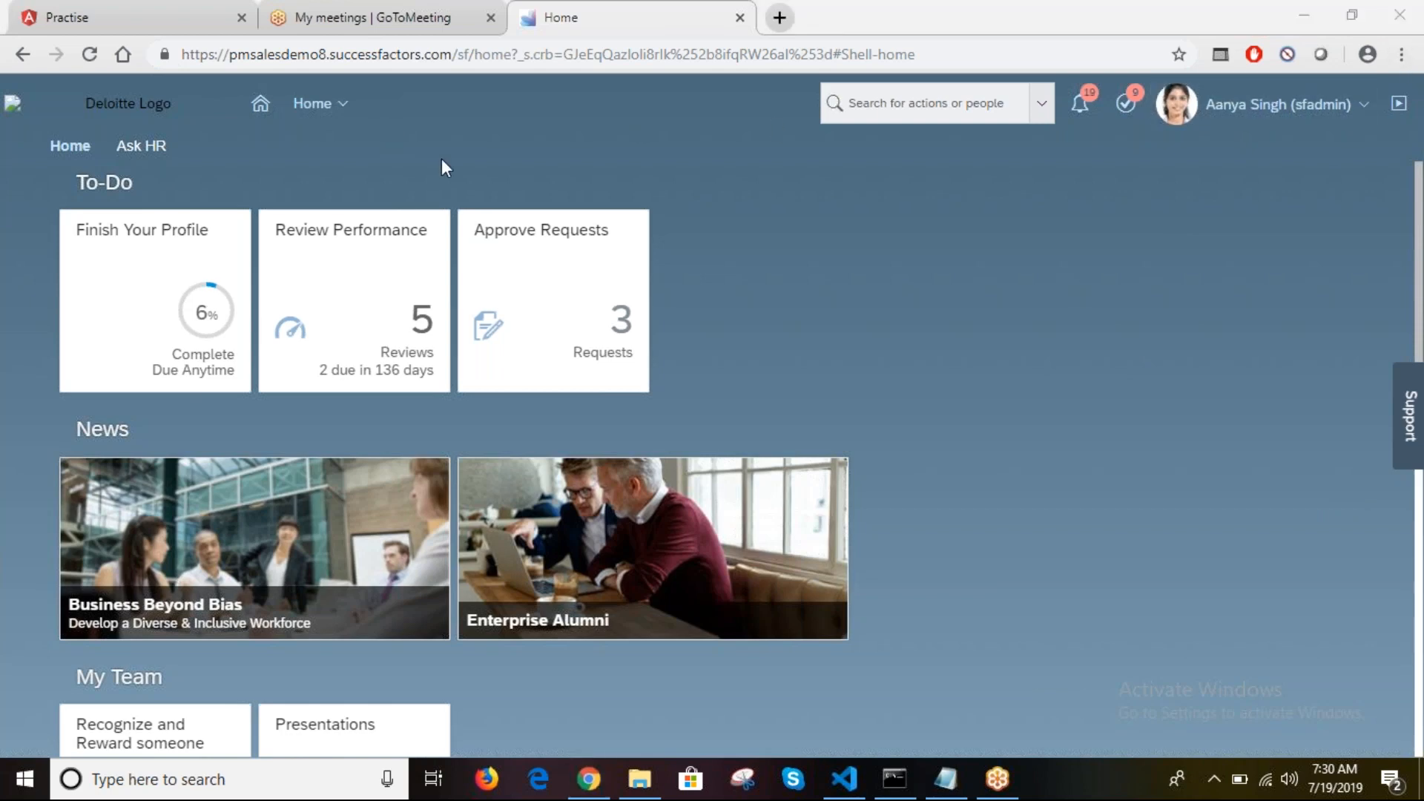
left_click(1324, 117)
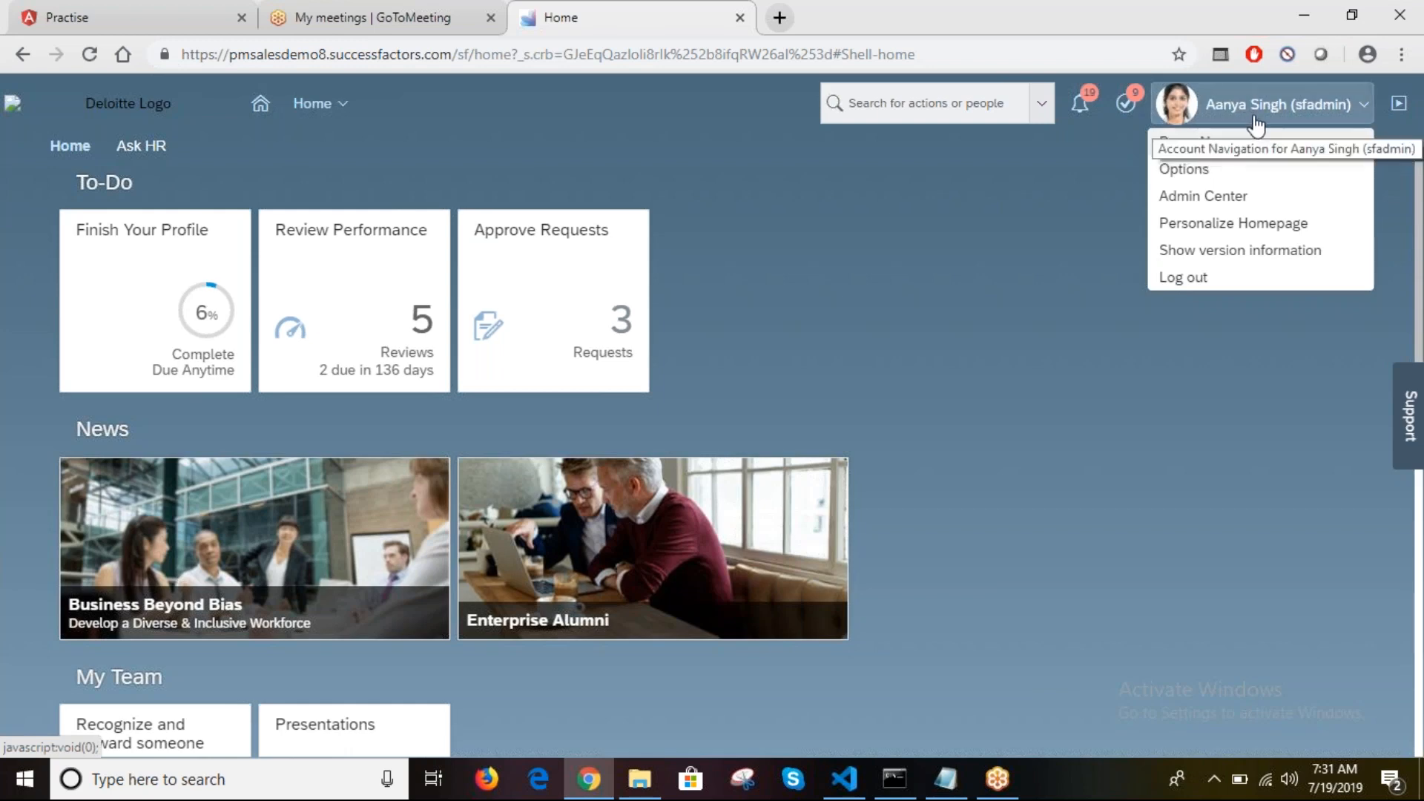
Step: Search 'proxy' in the header search box and open Proxy Management from the suggestions
left_click(1075, 182)
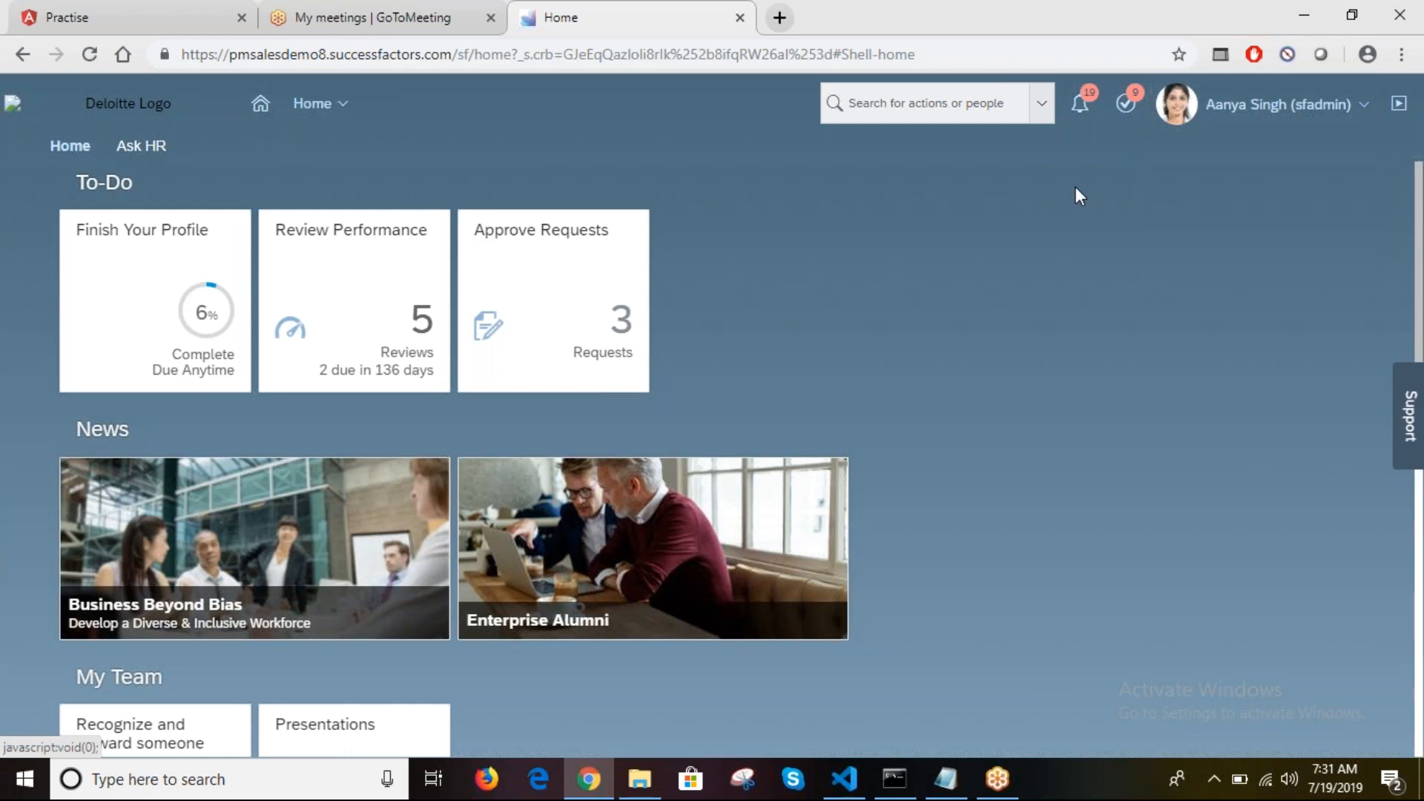
left_click(948, 103)
type("praxy")
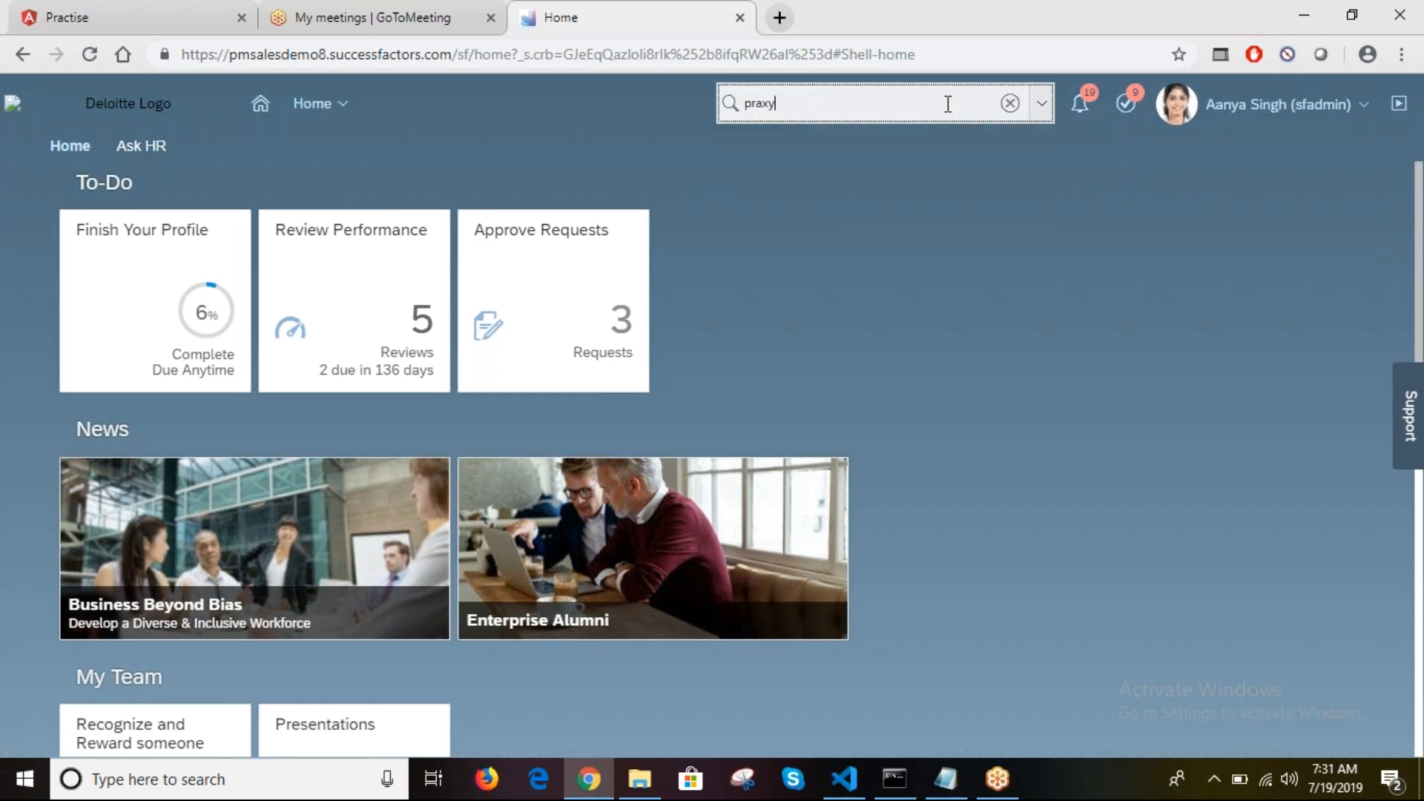
key("BackSpace")
key("BackSpace")
type("r")
key("BackSpace")
key("BackSpace")
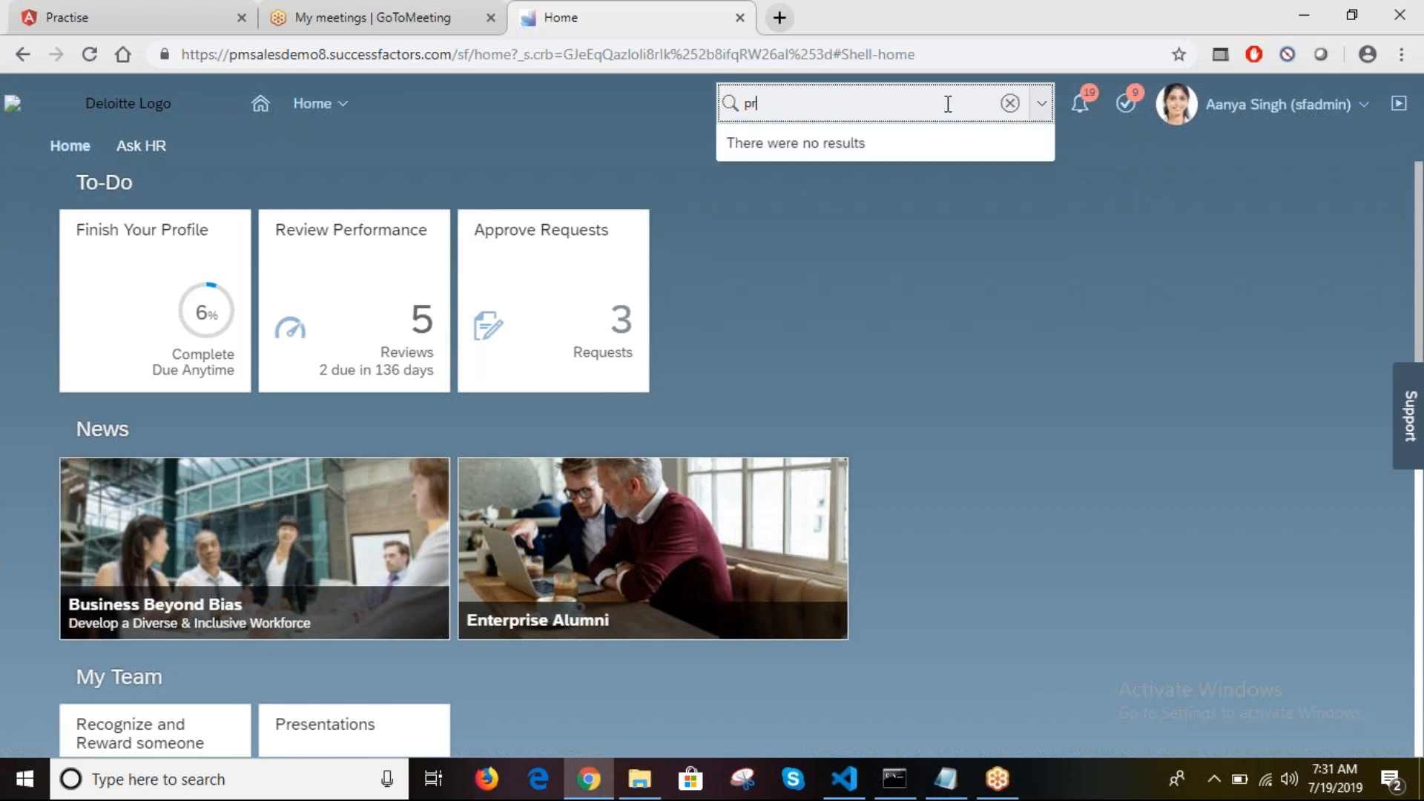
type("oxy")
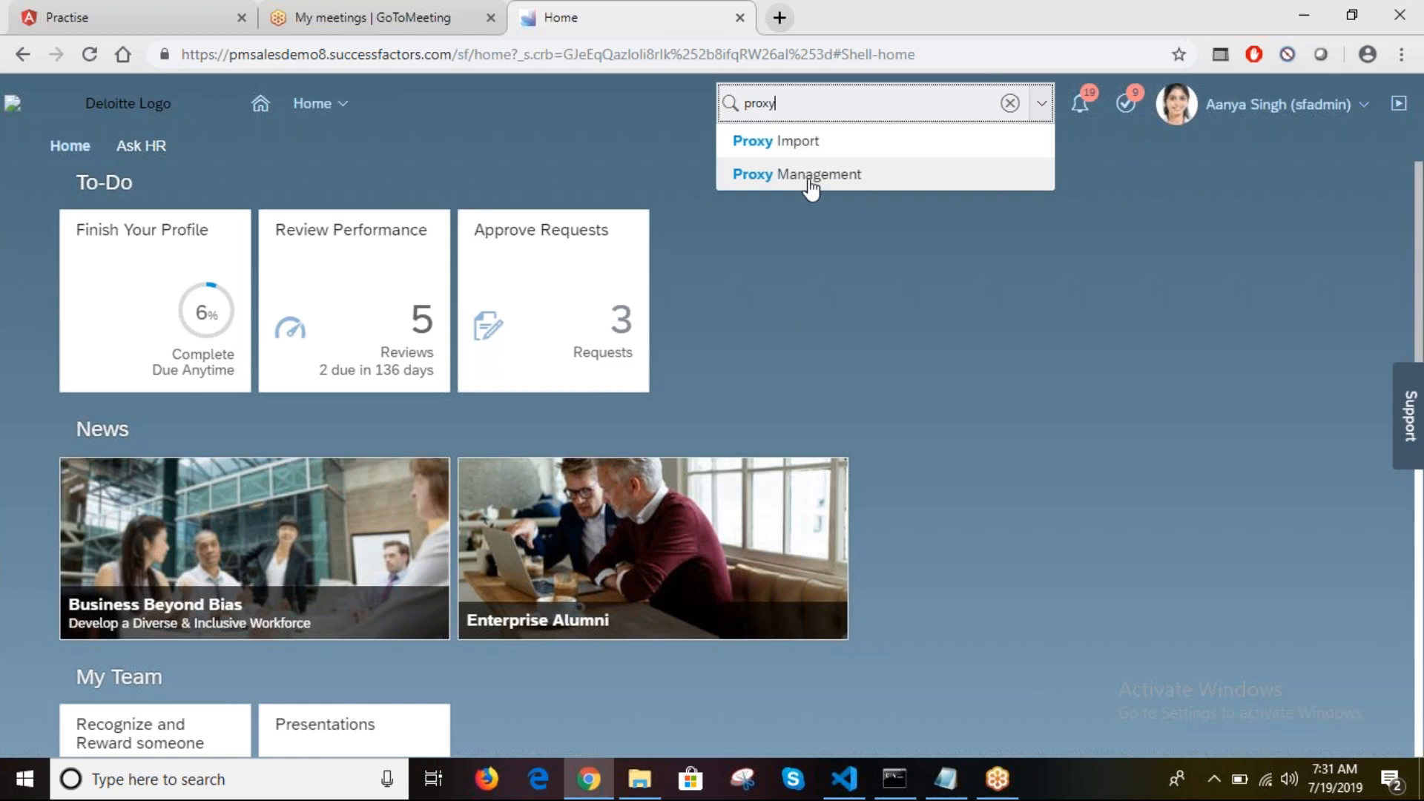
left_click(845, 182)
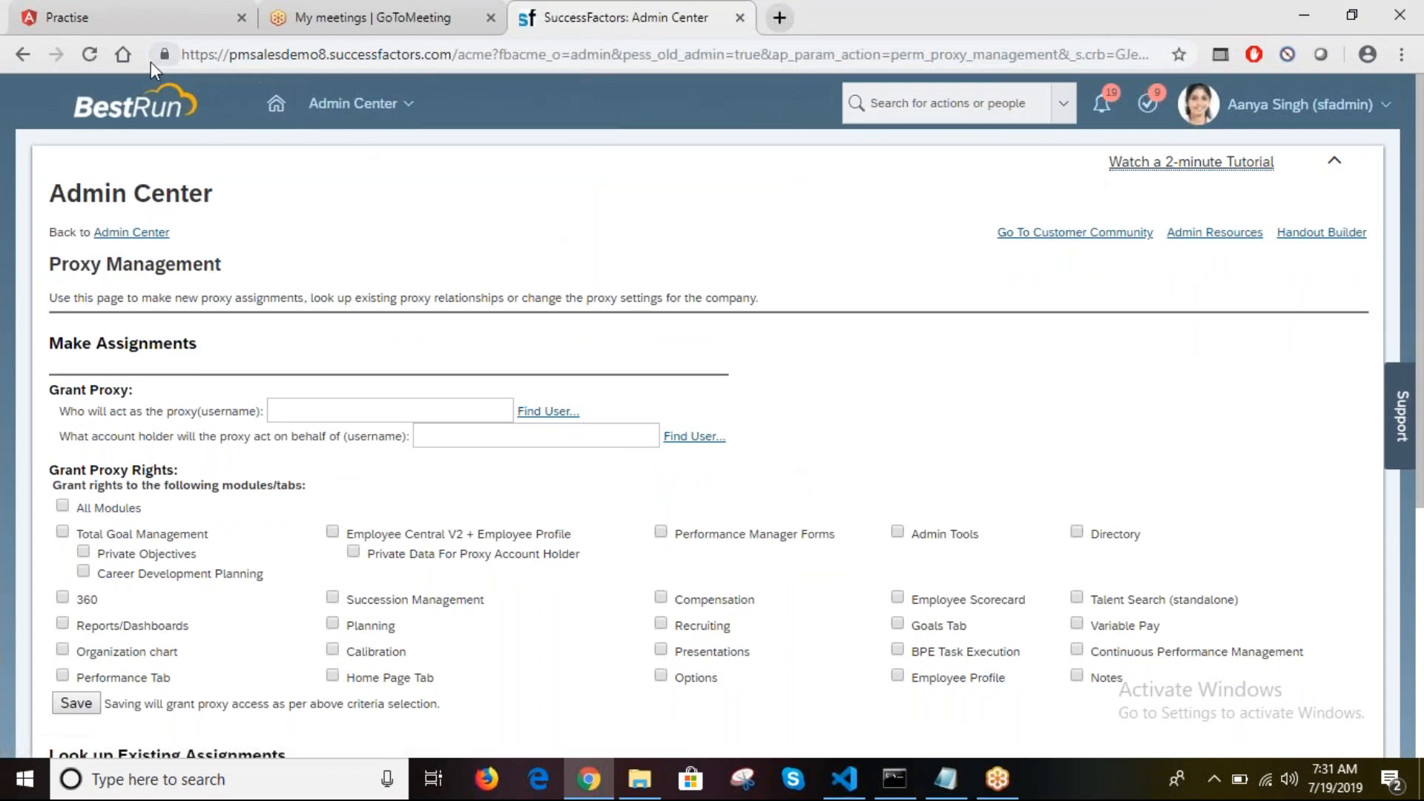
Step: In a new browser tab, search 'employee export' and open the Employee Export page
left_click_drag(189, 64, 920, 27)
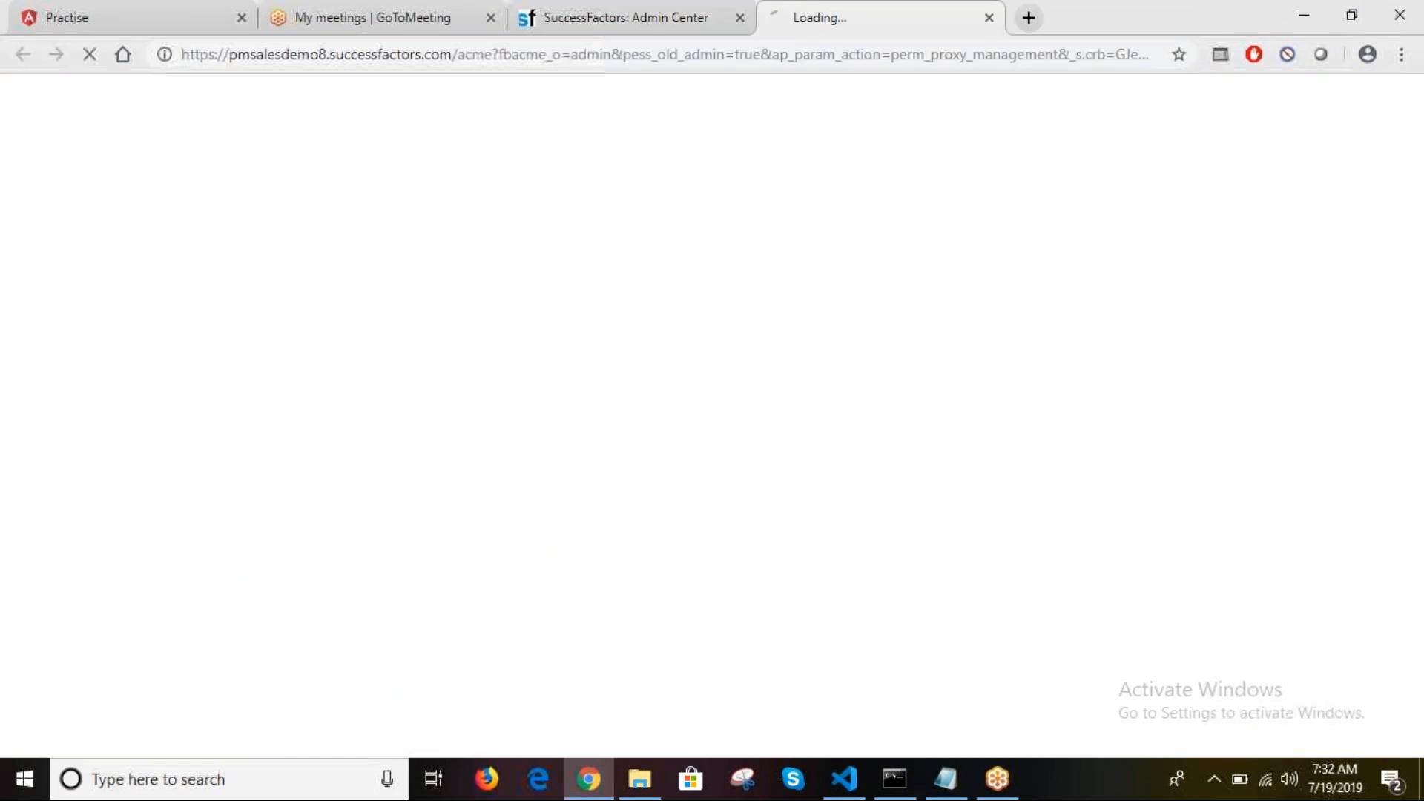
left_click(711, 17)
left_click(900, 15)
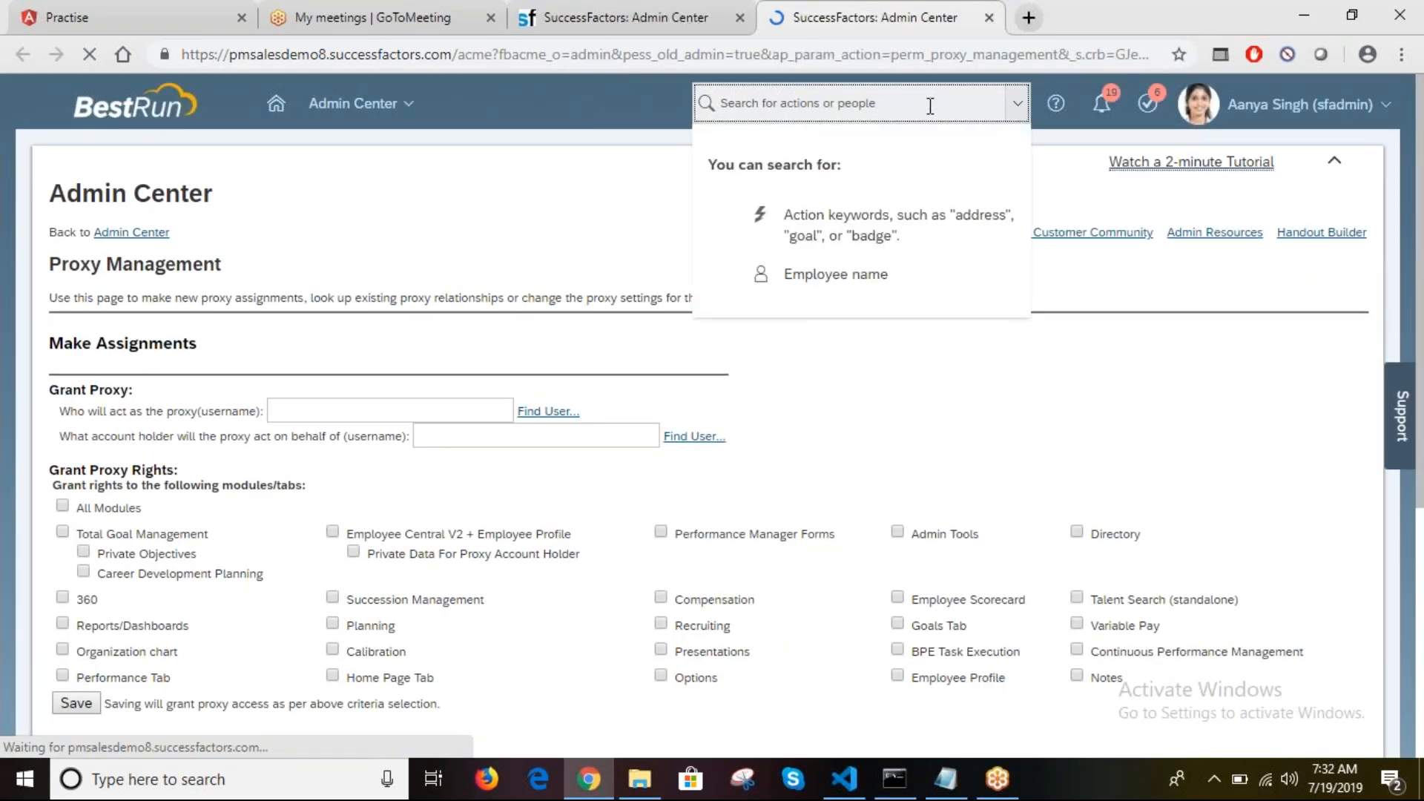
type("emp")
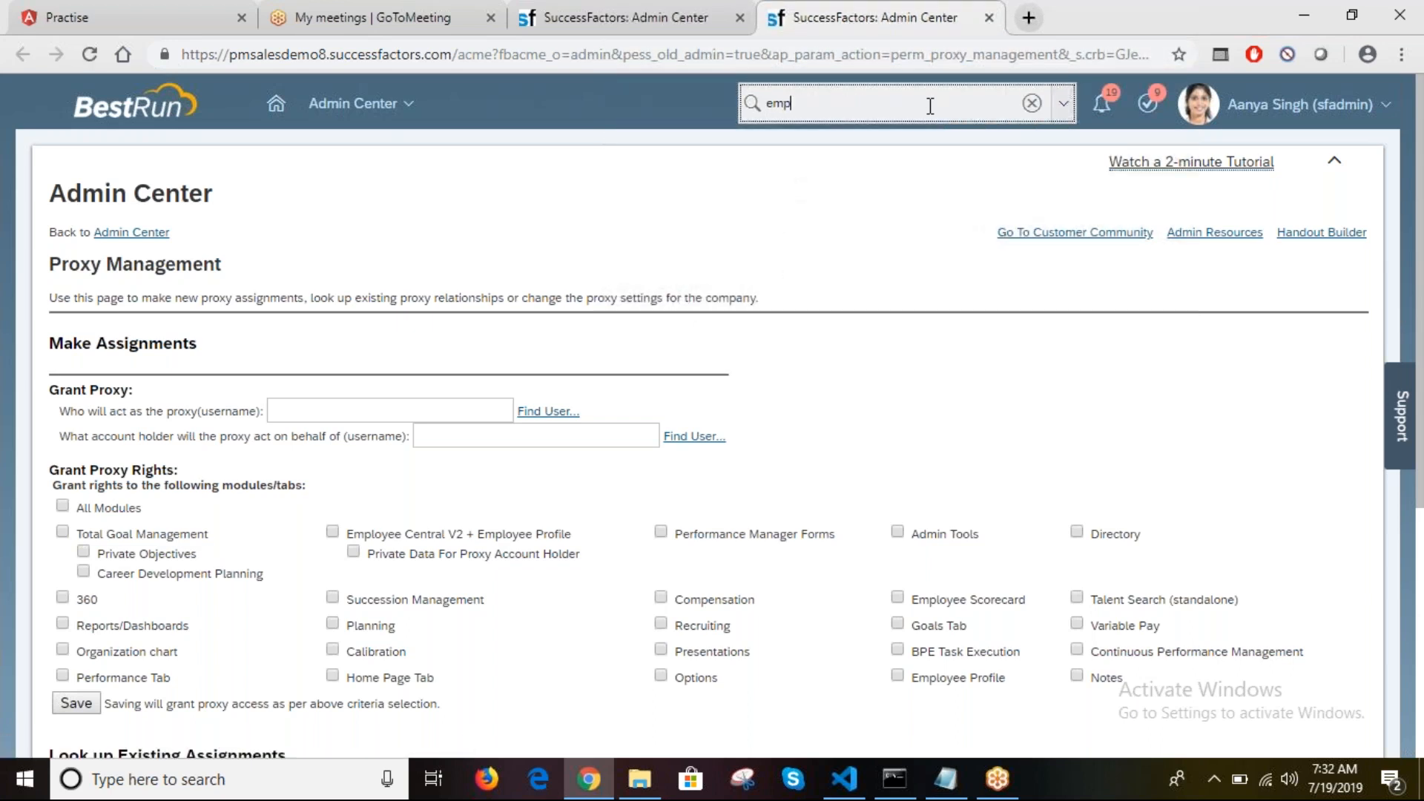
type("loyee expoer")
key("BackSpace")
key("BackSpace")
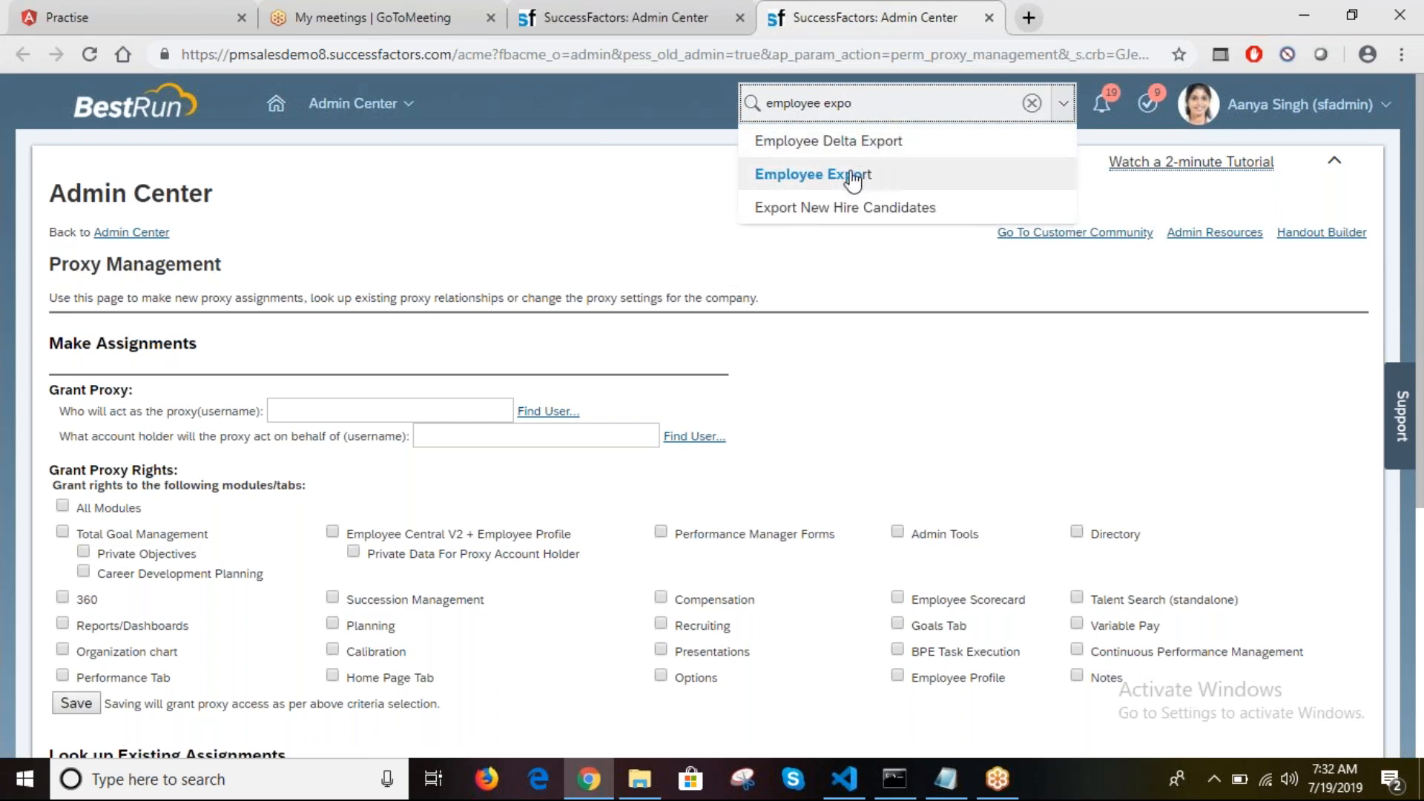
left_click(853, 176)
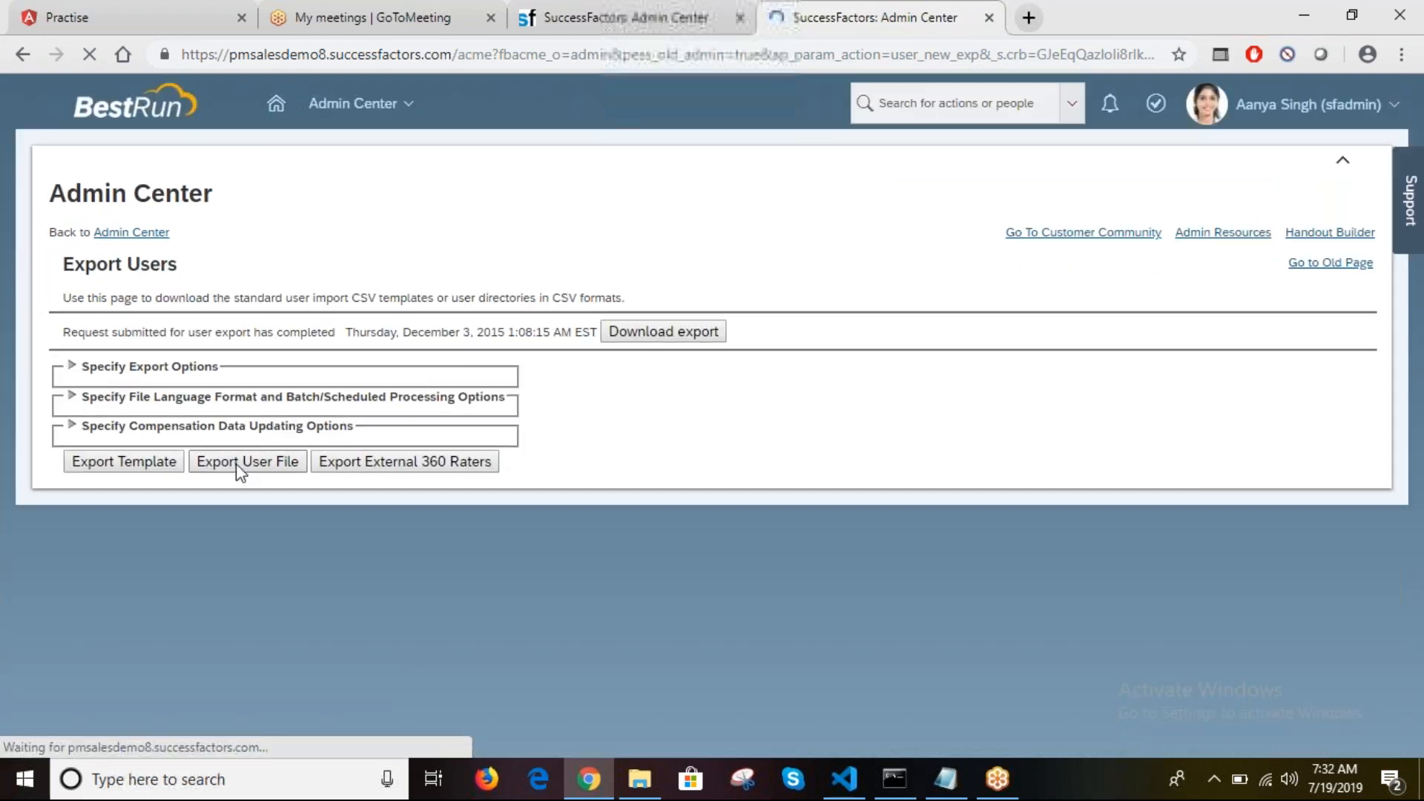
Step: Export the user directory file and open its CSV from the downloaded zip in Excel
left_click(239, 467)
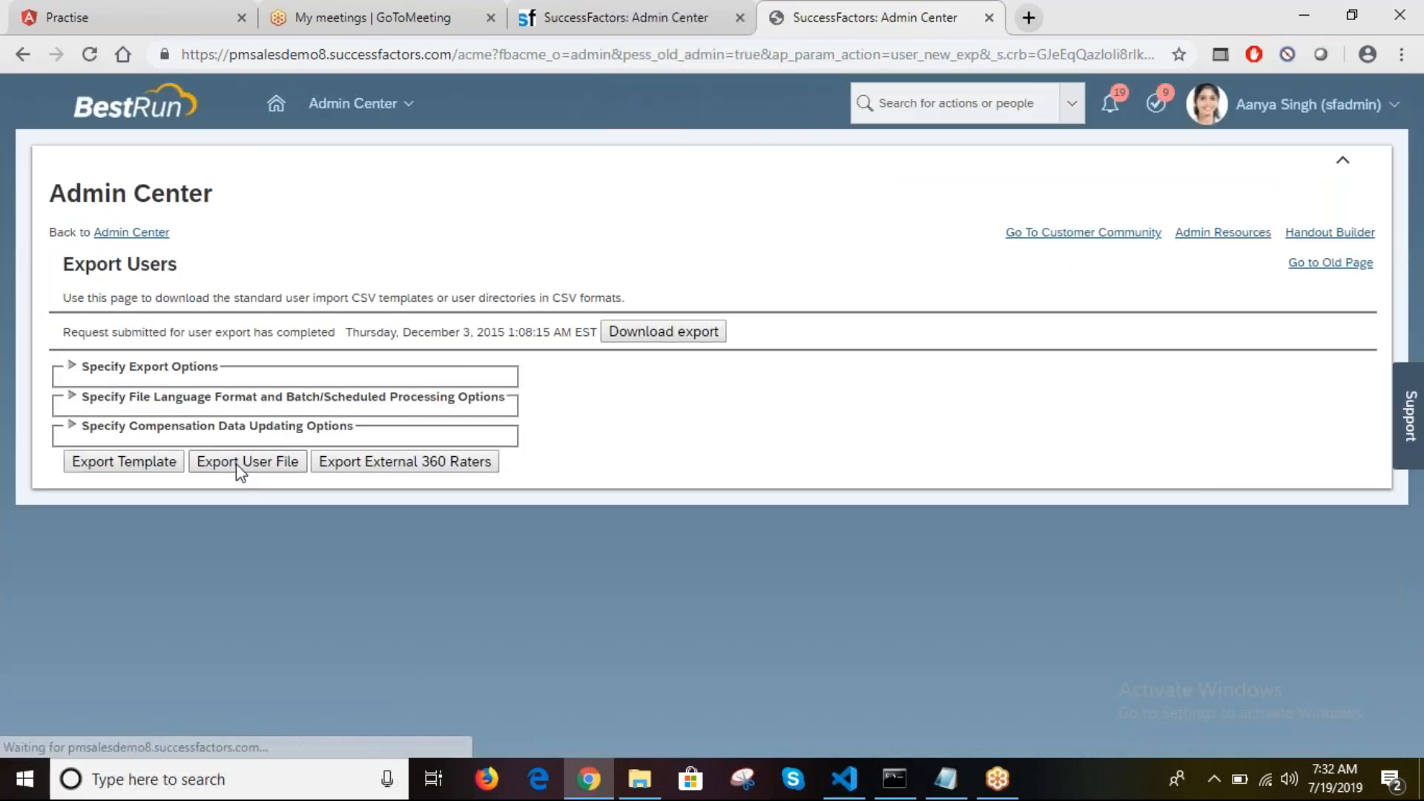
left_click(123, 743)
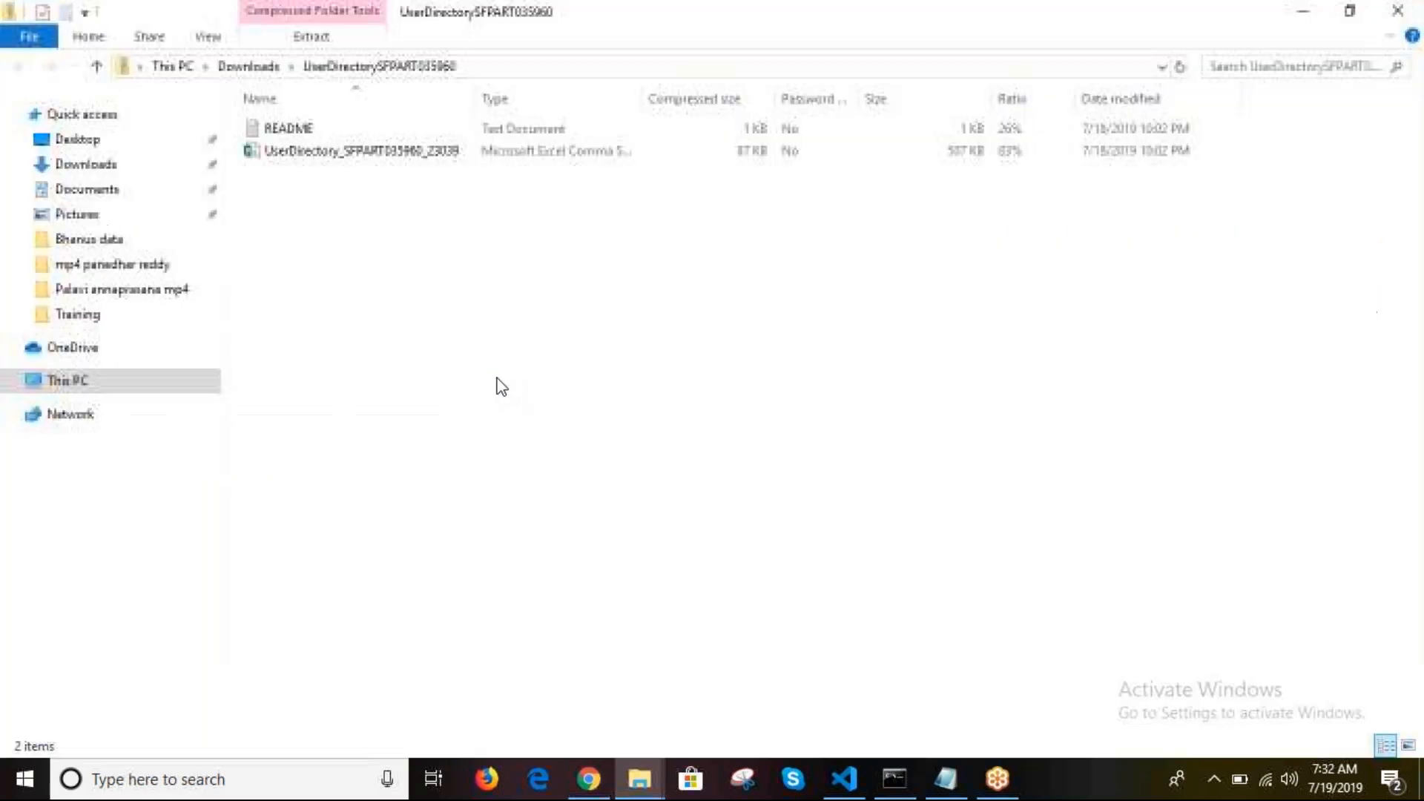
left_click(351, 151)
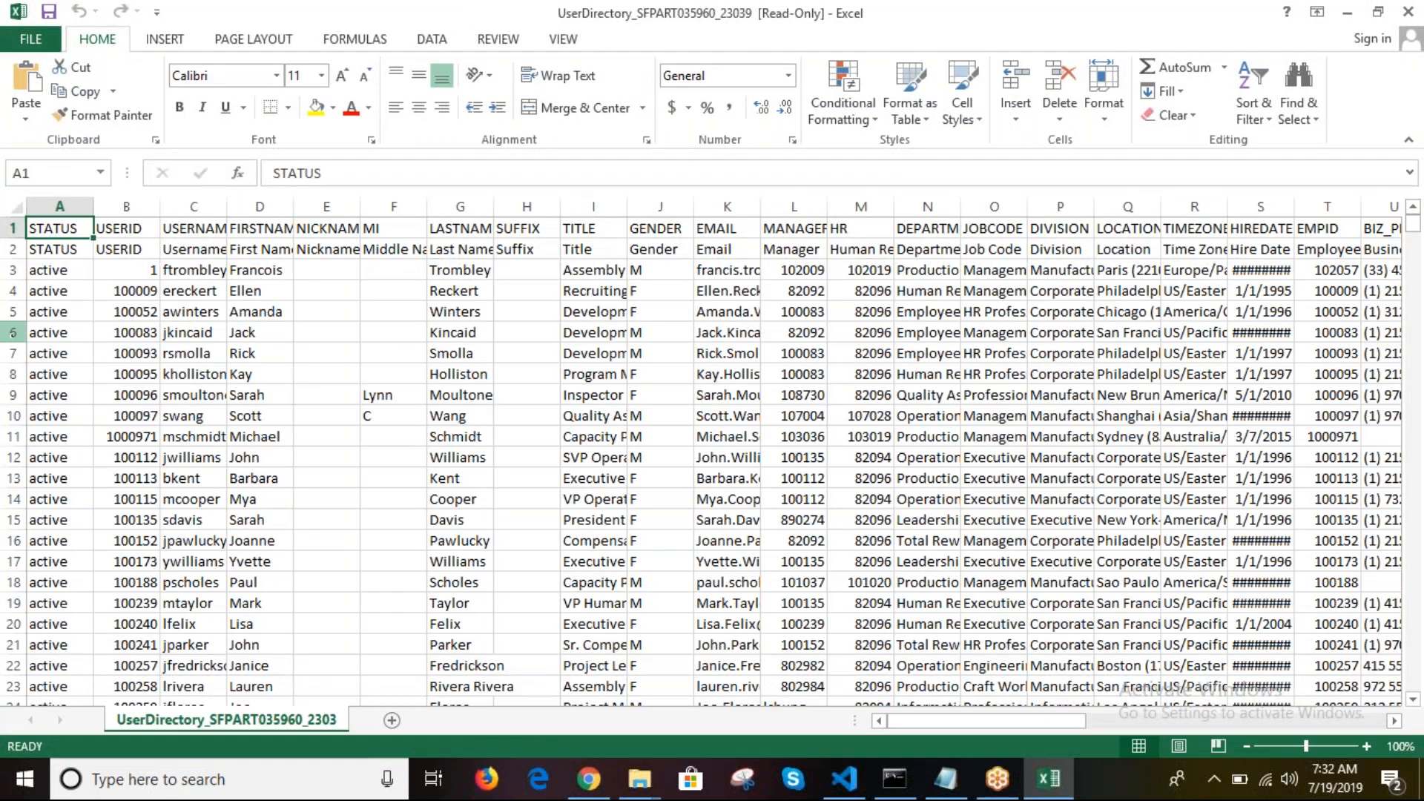
Step: Highlight rows 6–7 yellow and copy the first name in cell D6
left_click_drag(12, 333, 7, 358)
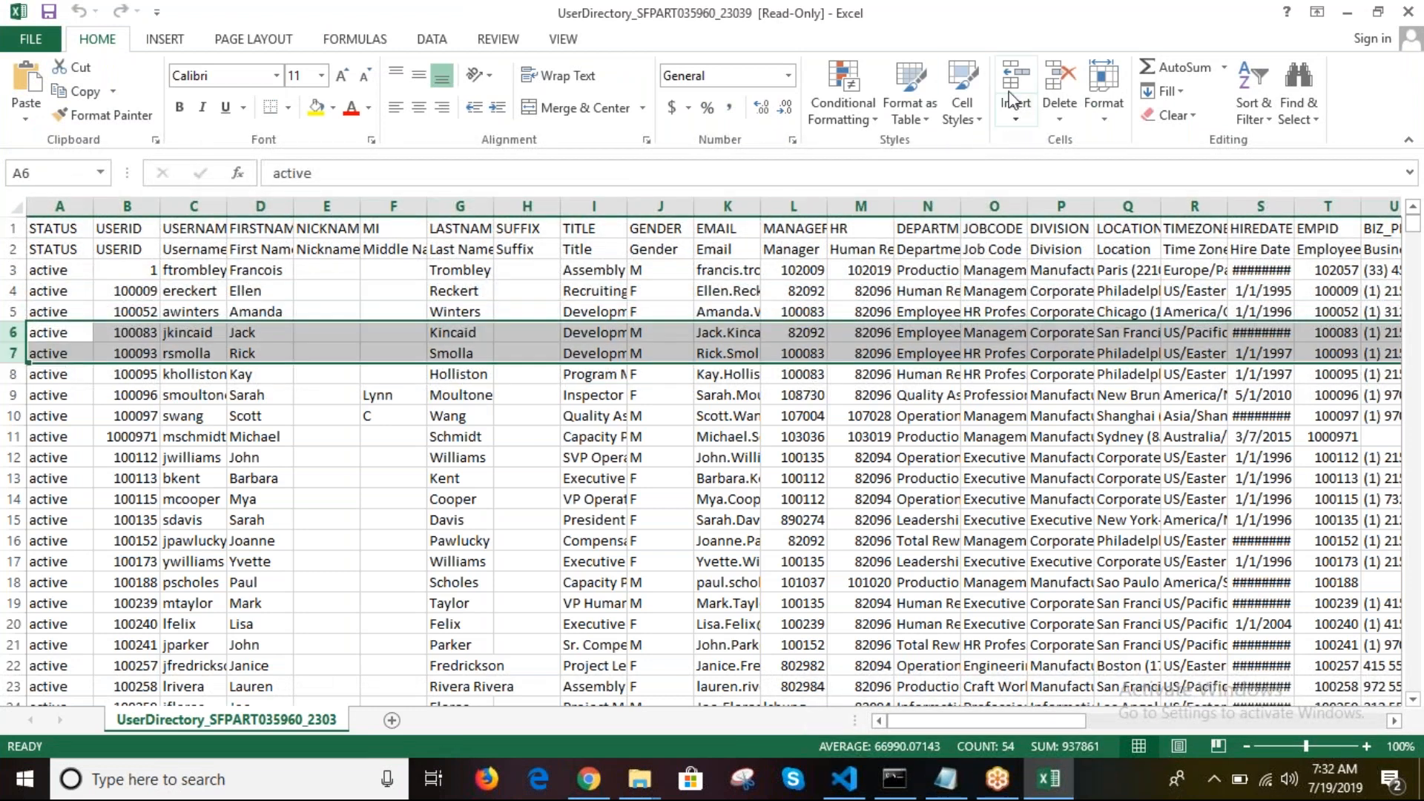
left_click(316, 110)
left_click(182, 329)
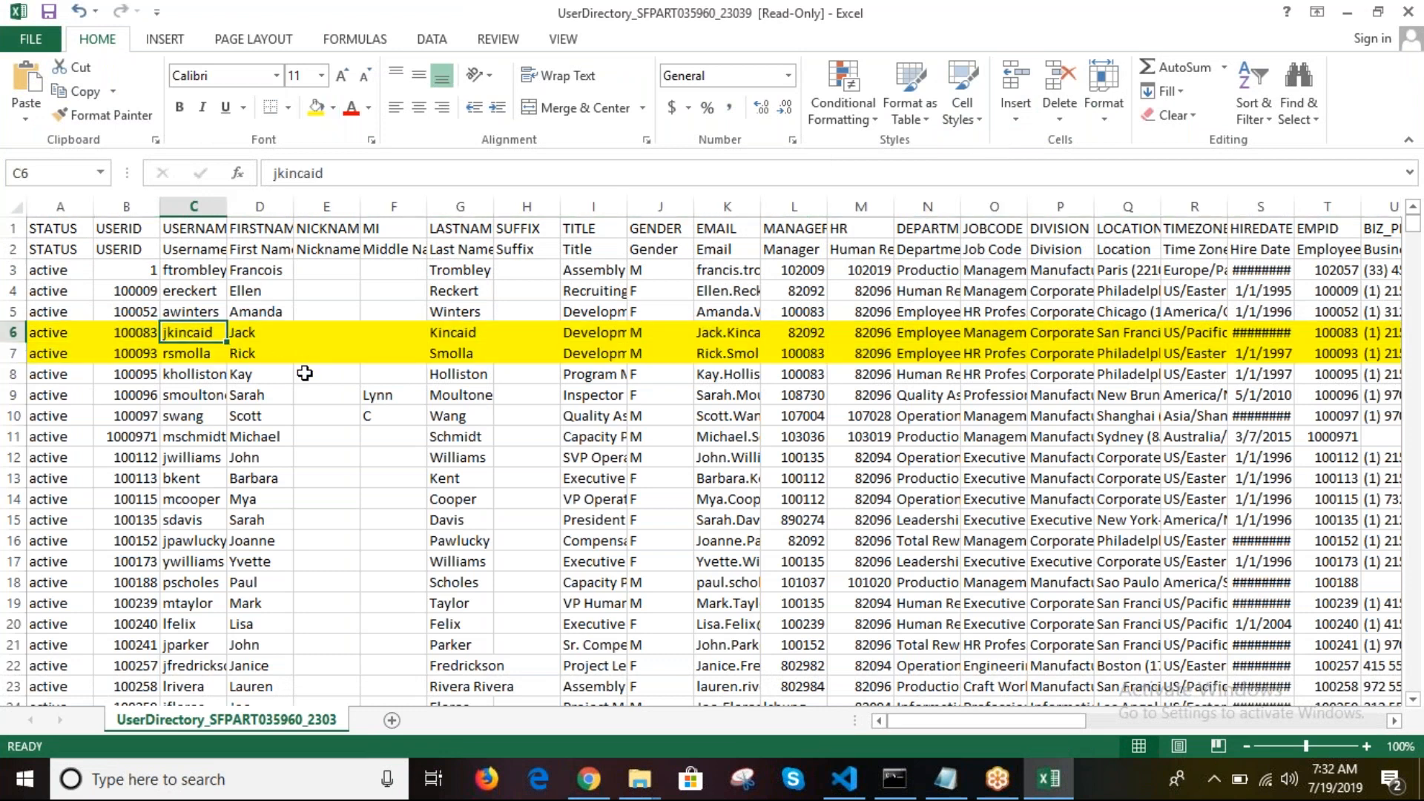
left_click(252, 336)
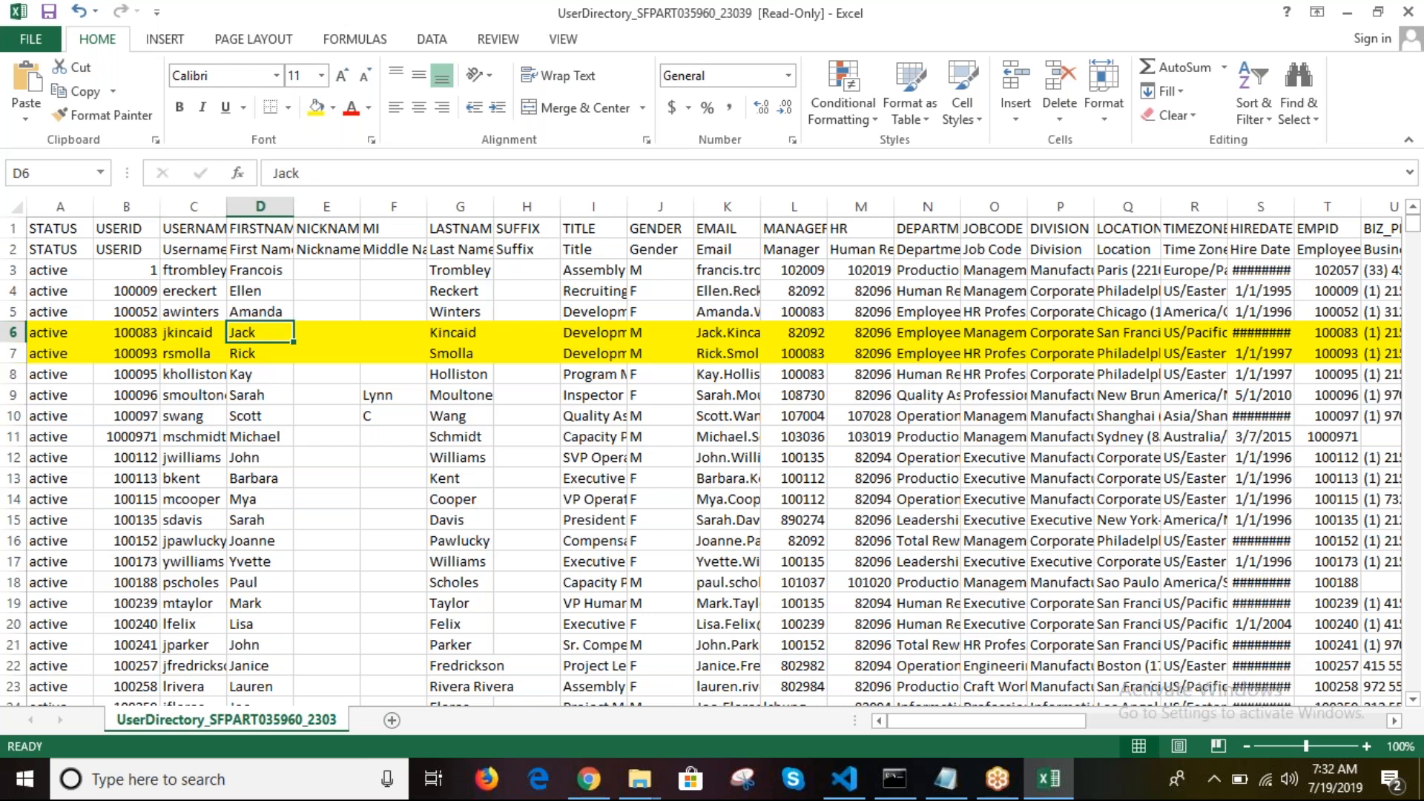
key("ctrl+c")
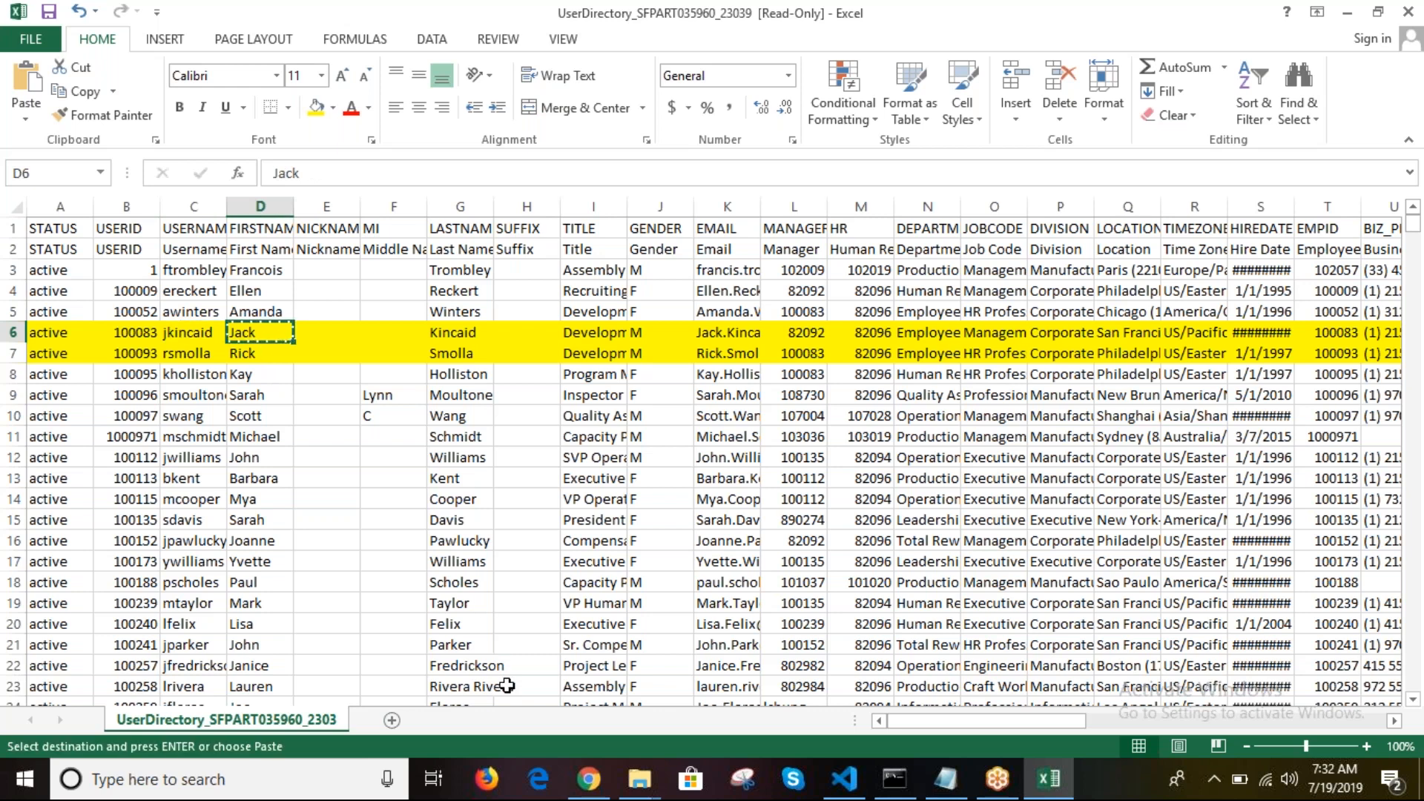
left_click(580, 786)
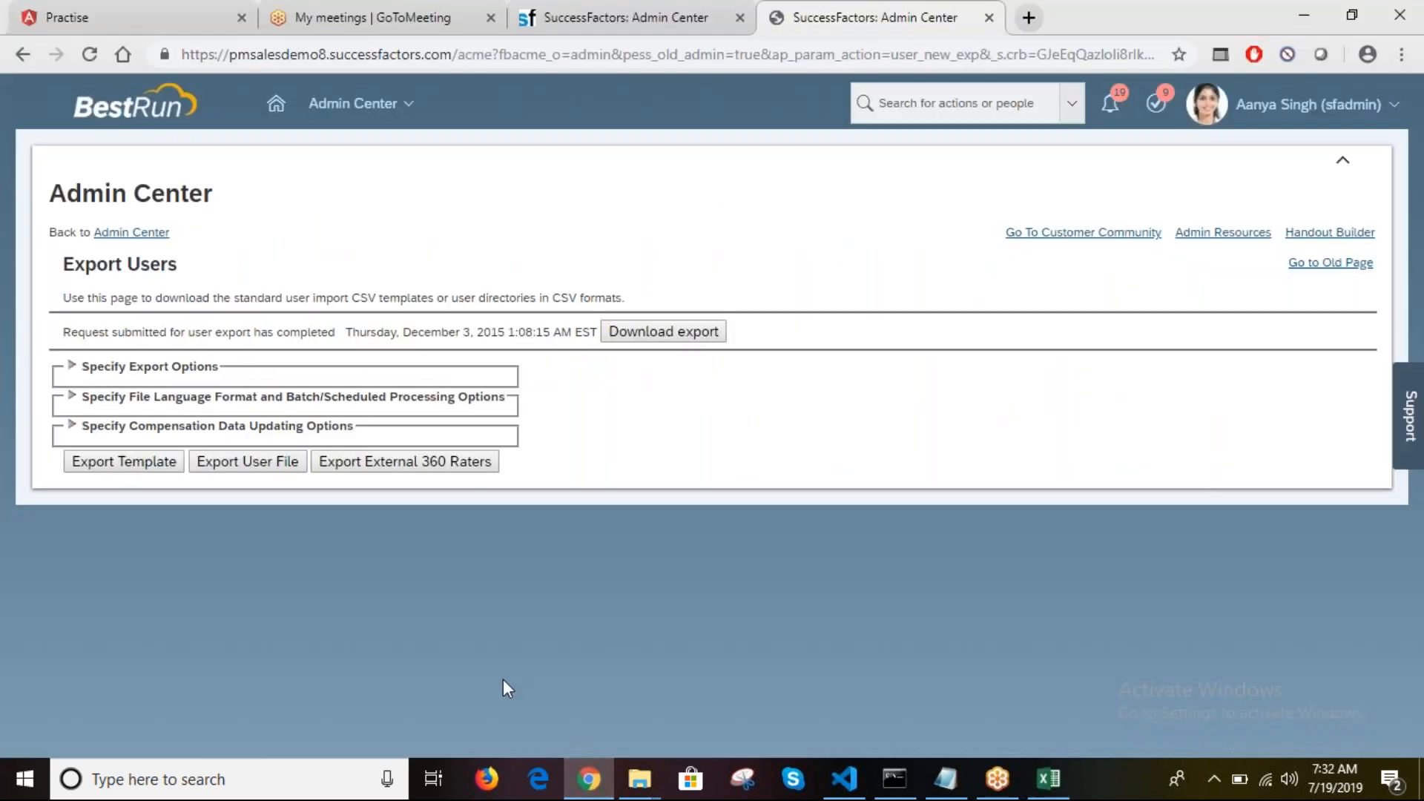
Step: On the Proxy Management tab, open the Find User lookup beside the proxy username field
left_click(676, 7)
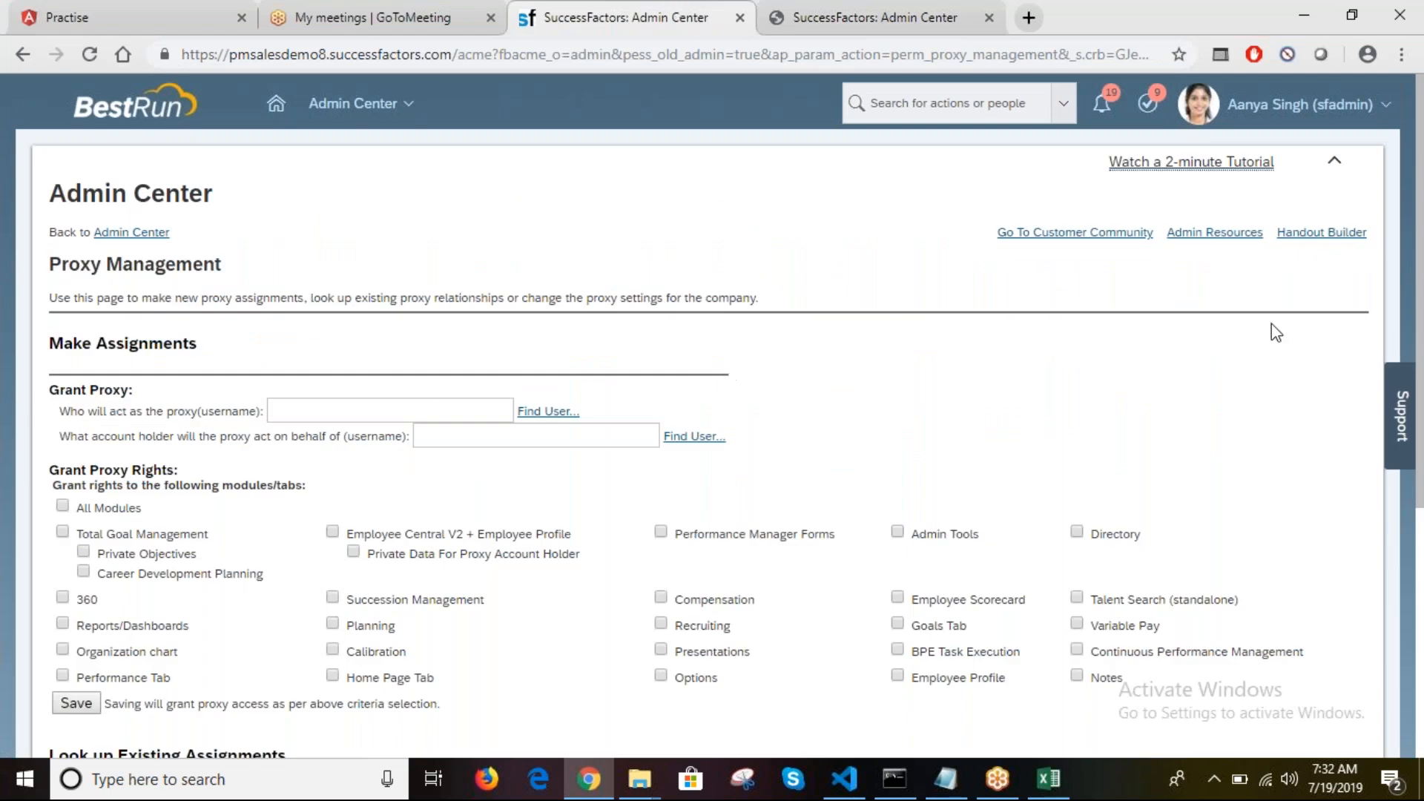
left_click_drag(1415, 304, 1421, 393)
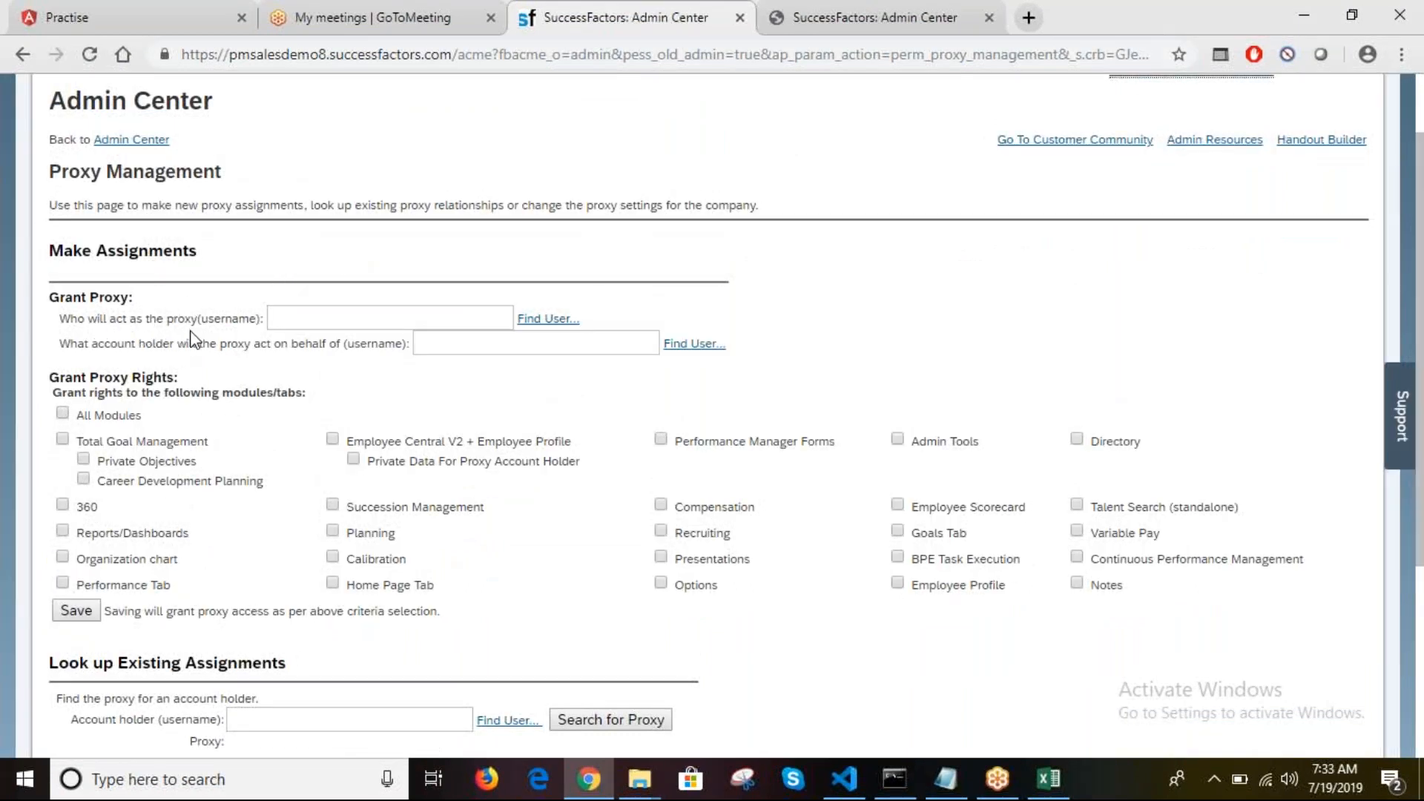
left_click(272, 322)
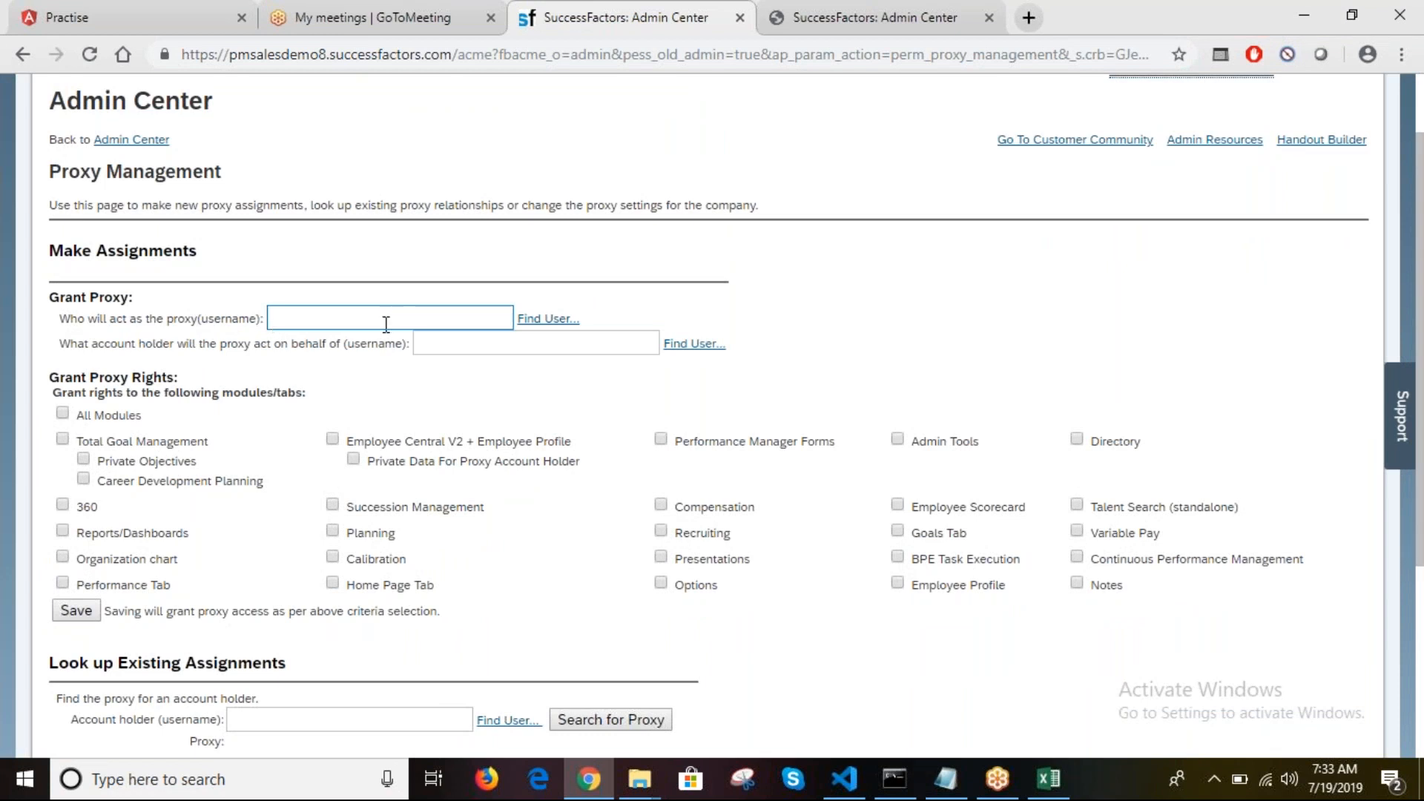
left_click(421, 343)
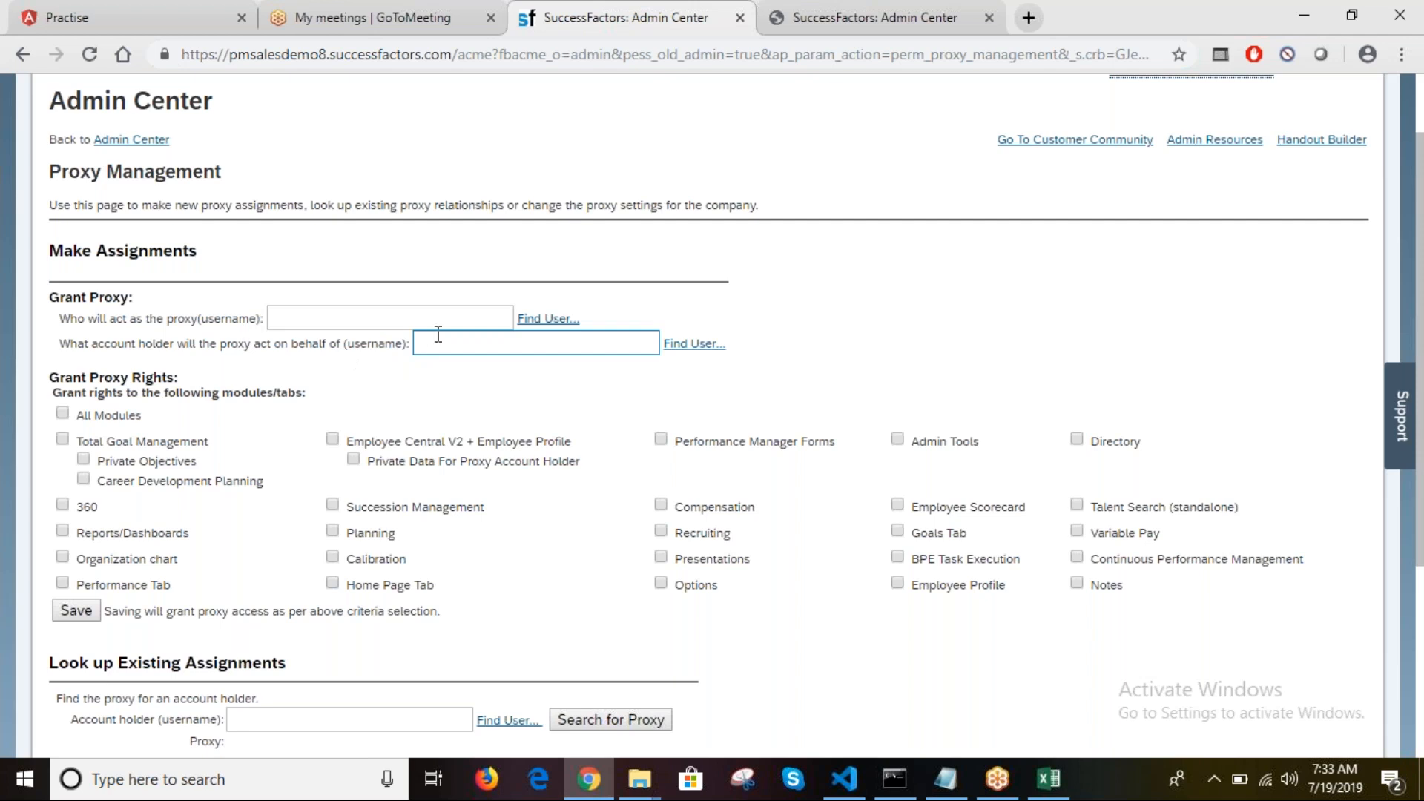
left_click(532, 324)
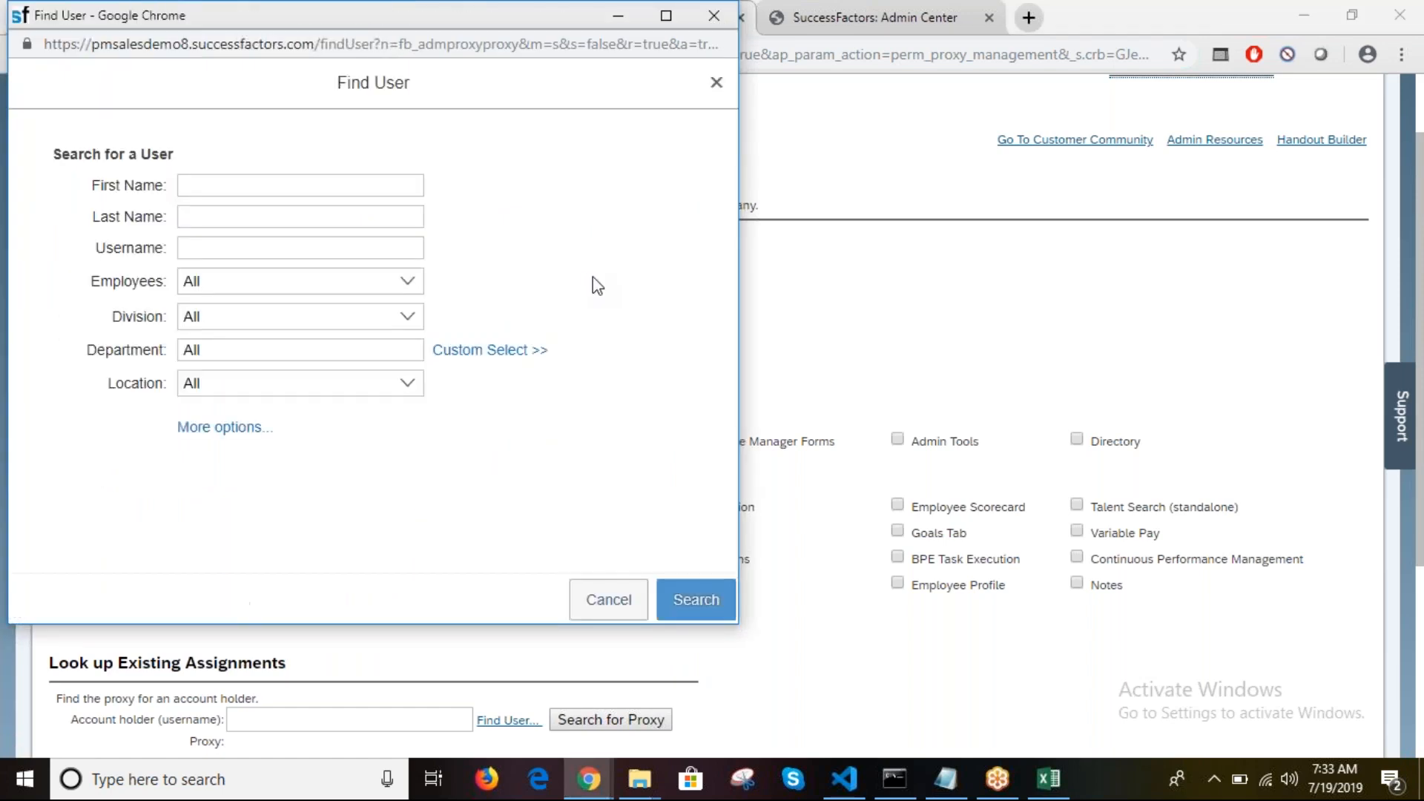
Step: Enter the proxy's last name in the Last Name field and run the search
left_click(215, 247)
type("Jack")
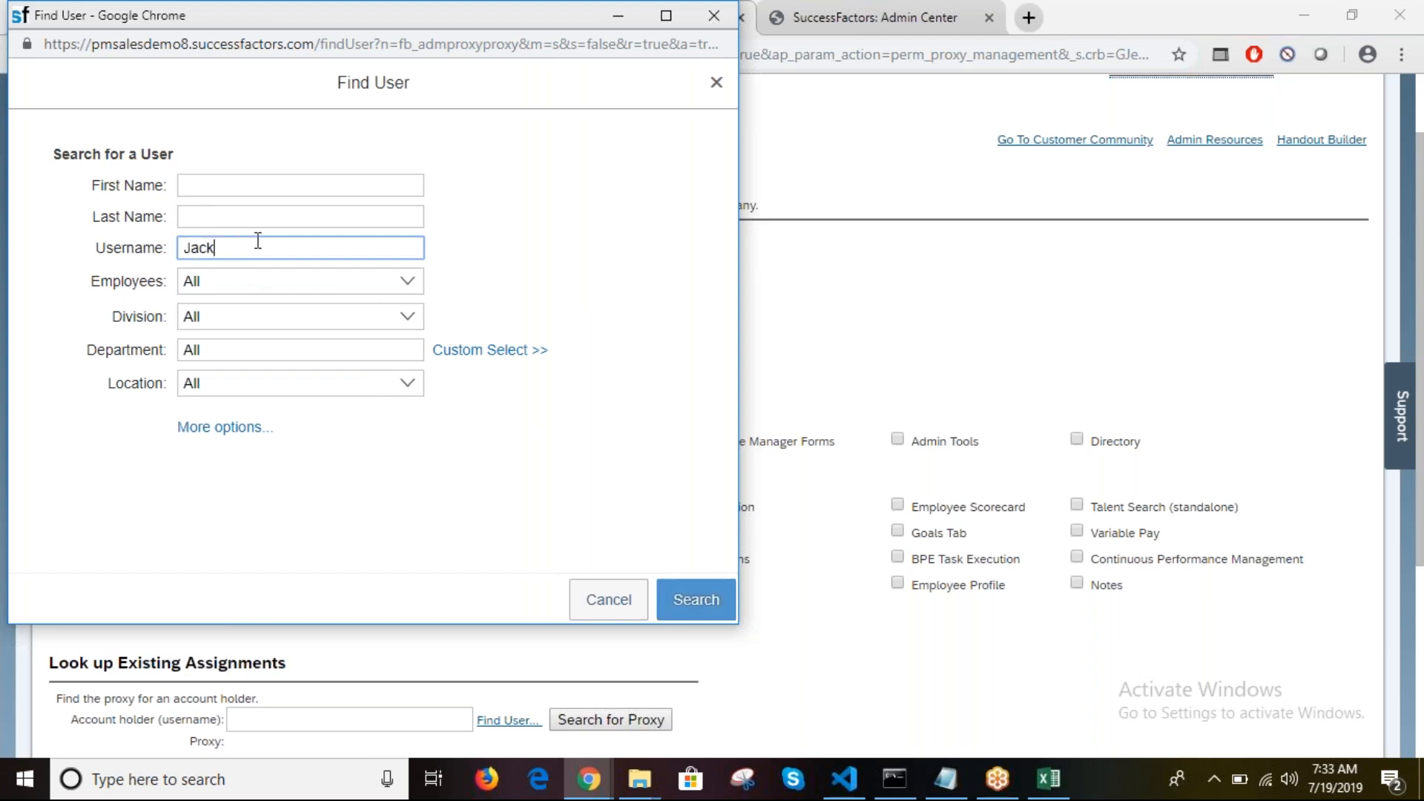
key("BackSpace")
key("BackSpace")
left_click(248, 217)
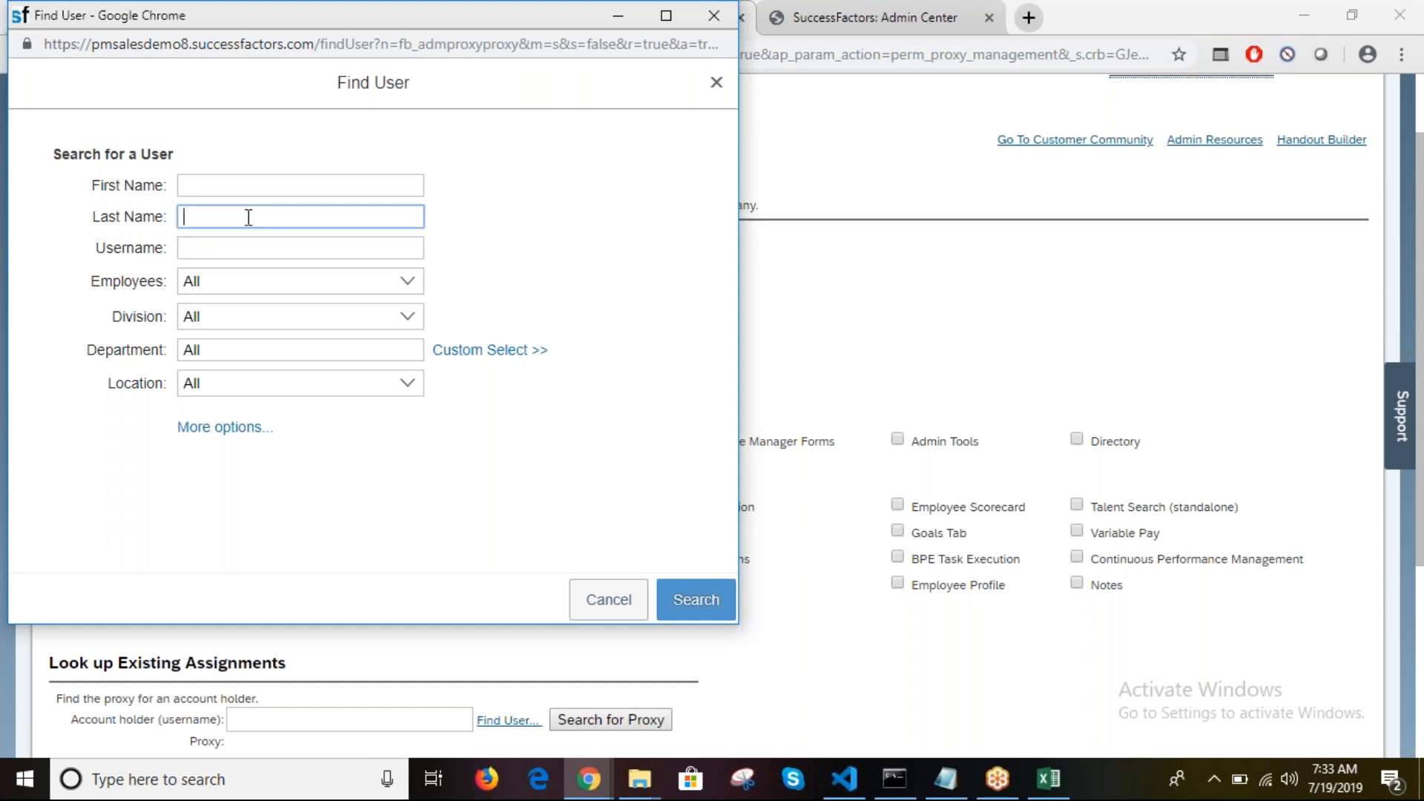
type("Jack")
left_click(694, 603)
left_click_drag(683, 626, 646, 388)
left_click(647, 390)
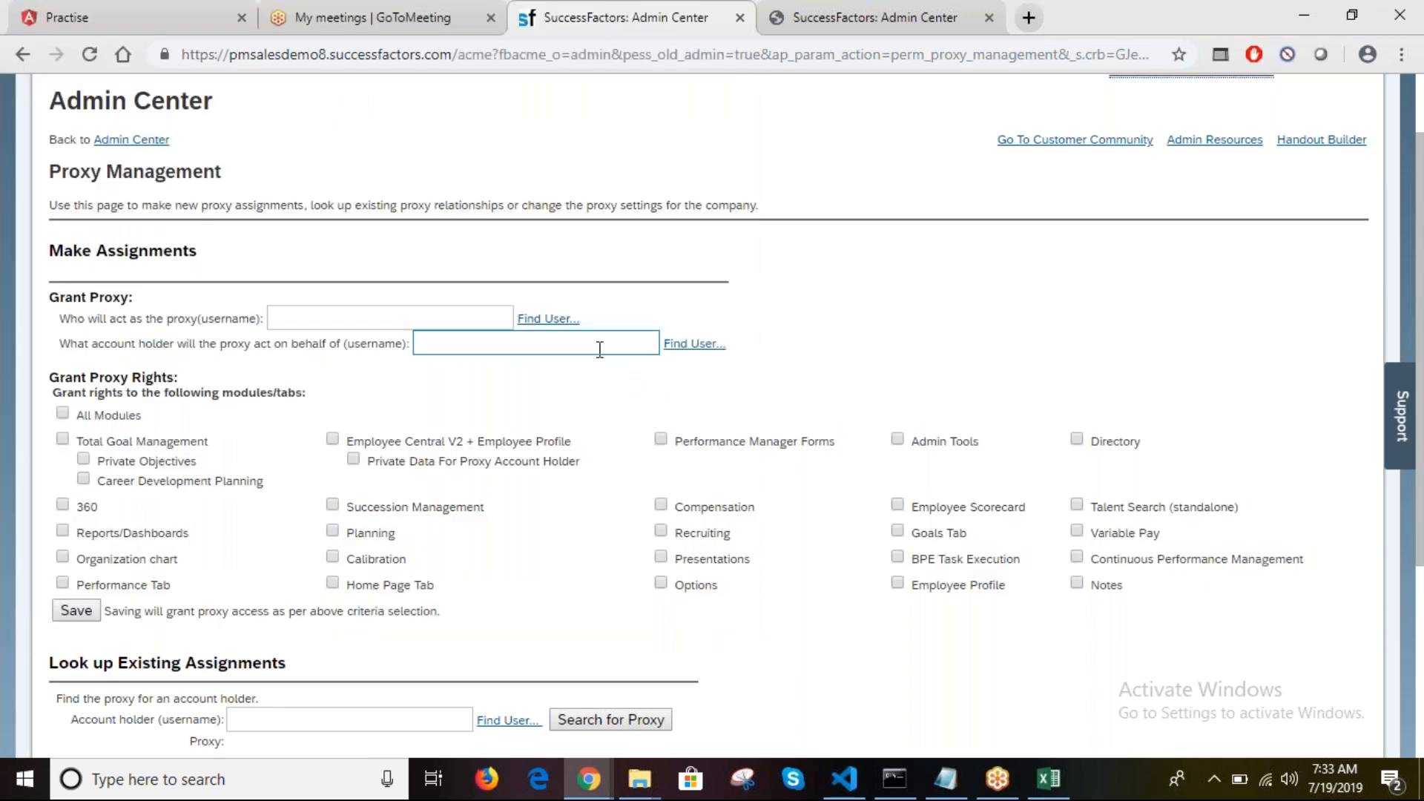
Step: Reopen the proxy lookup and rerun the last-name search to list three matching users
left_click(548, 318)
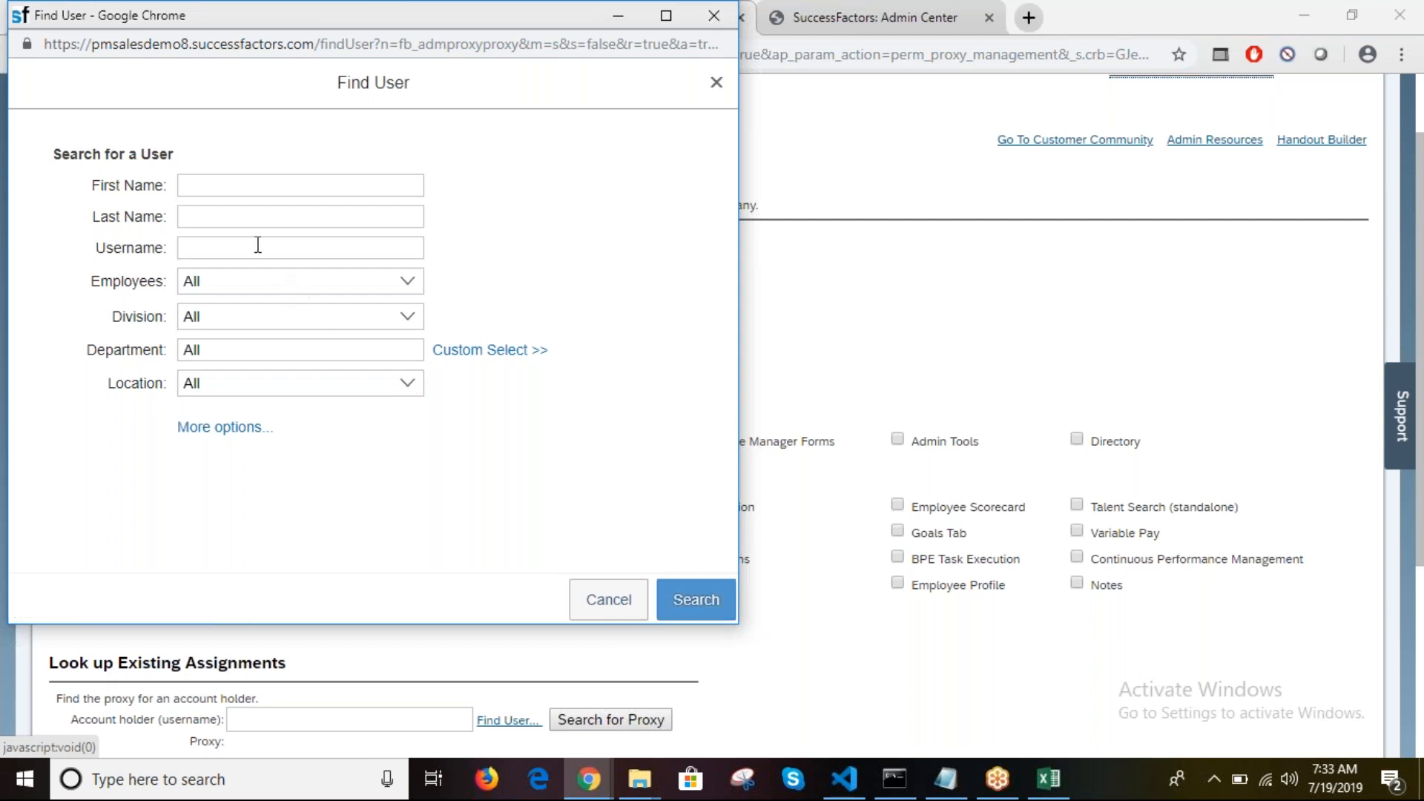
left_click(248, 216)
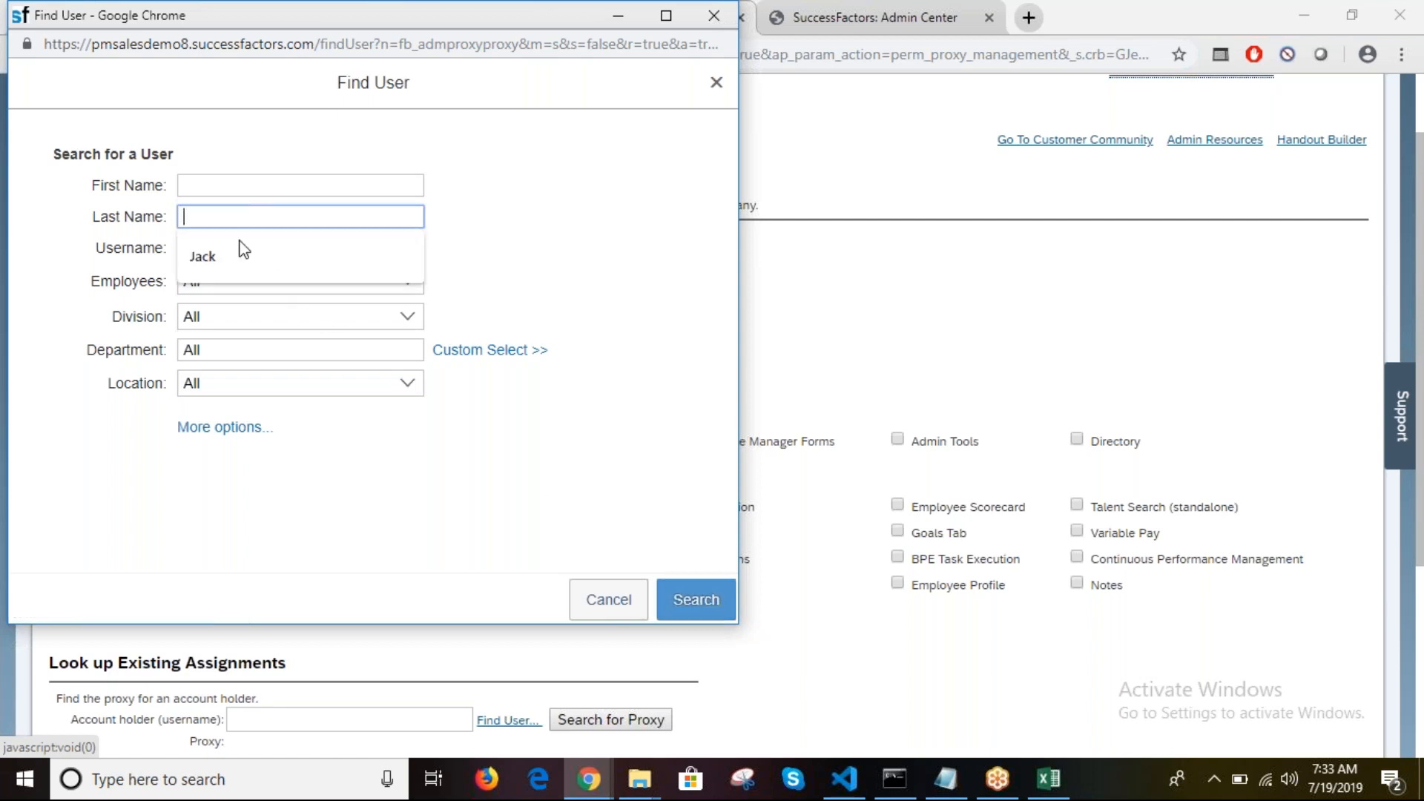
left_click(215, 275)
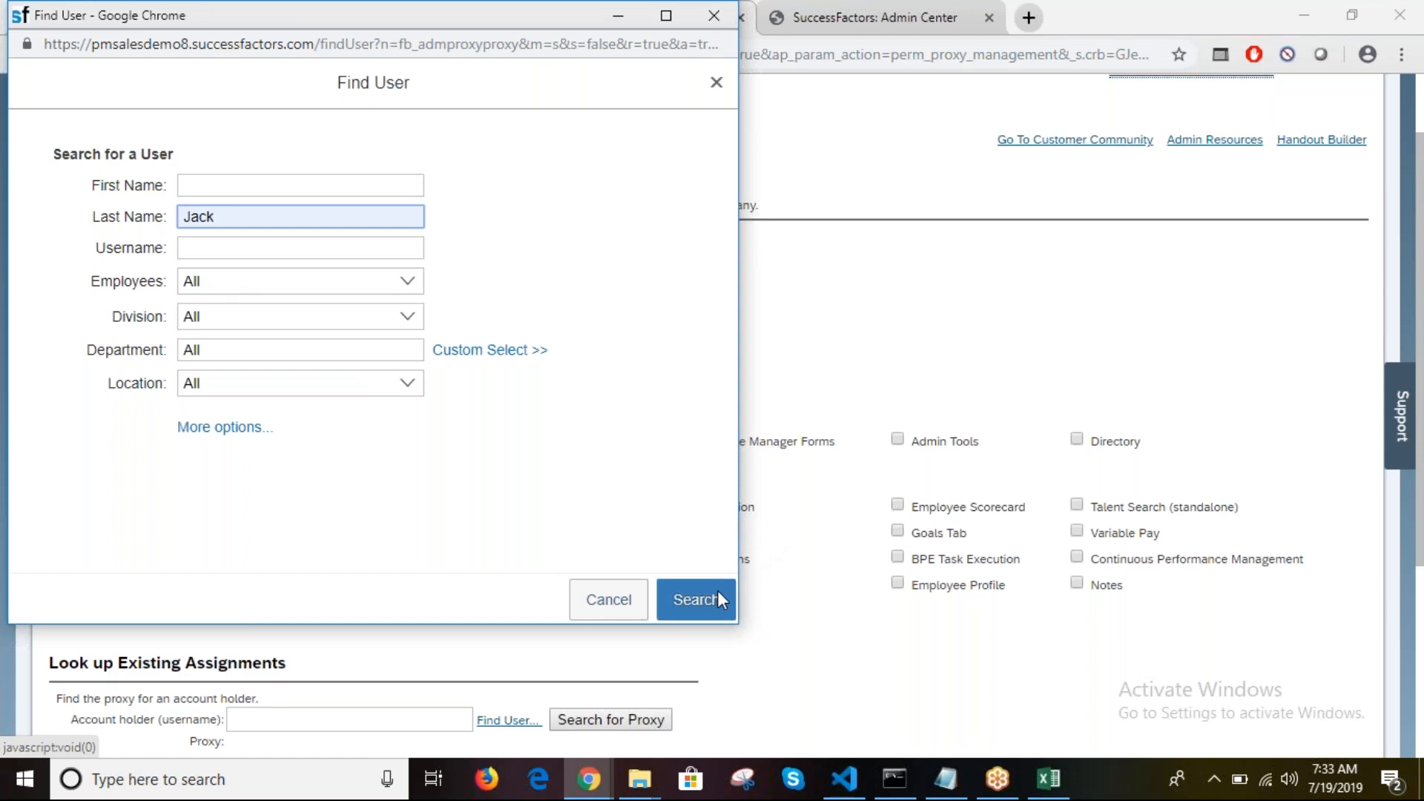
left_click(678, 594)
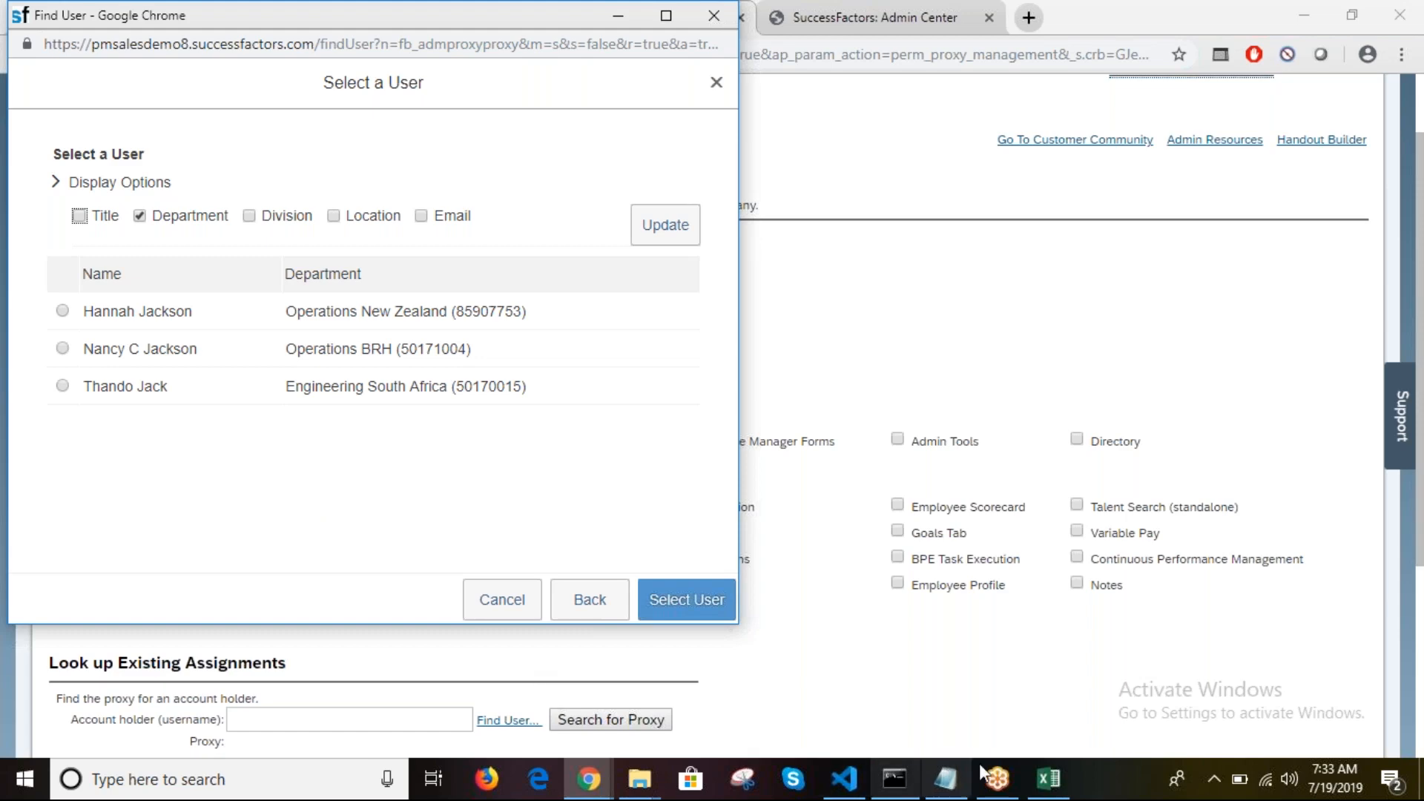
Step: Copy the proxy's user ID from cell B6 of the Excel user directory
left_click(1048, 779)
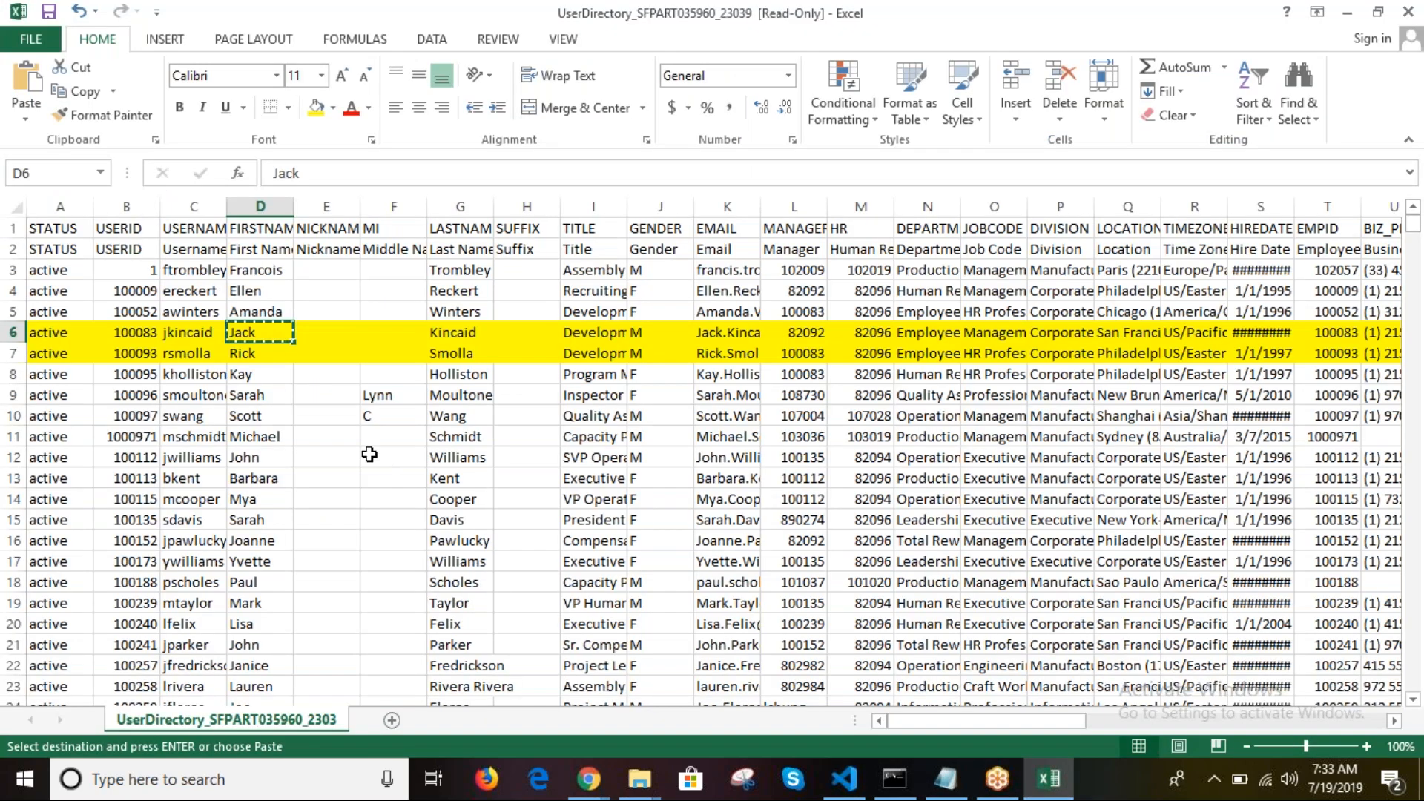
left_click(131, 332)
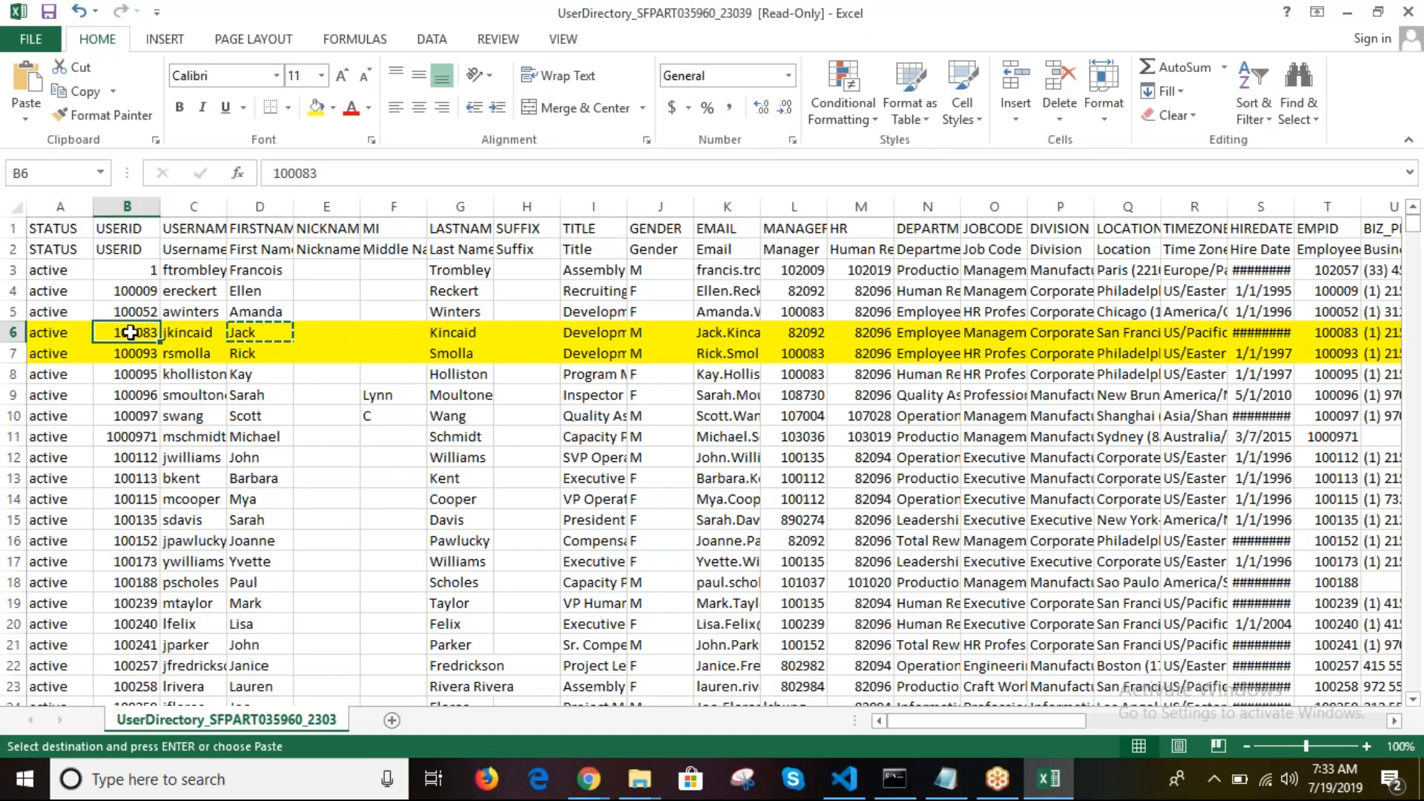
key("ctrl+c")
left_click(598, 792)
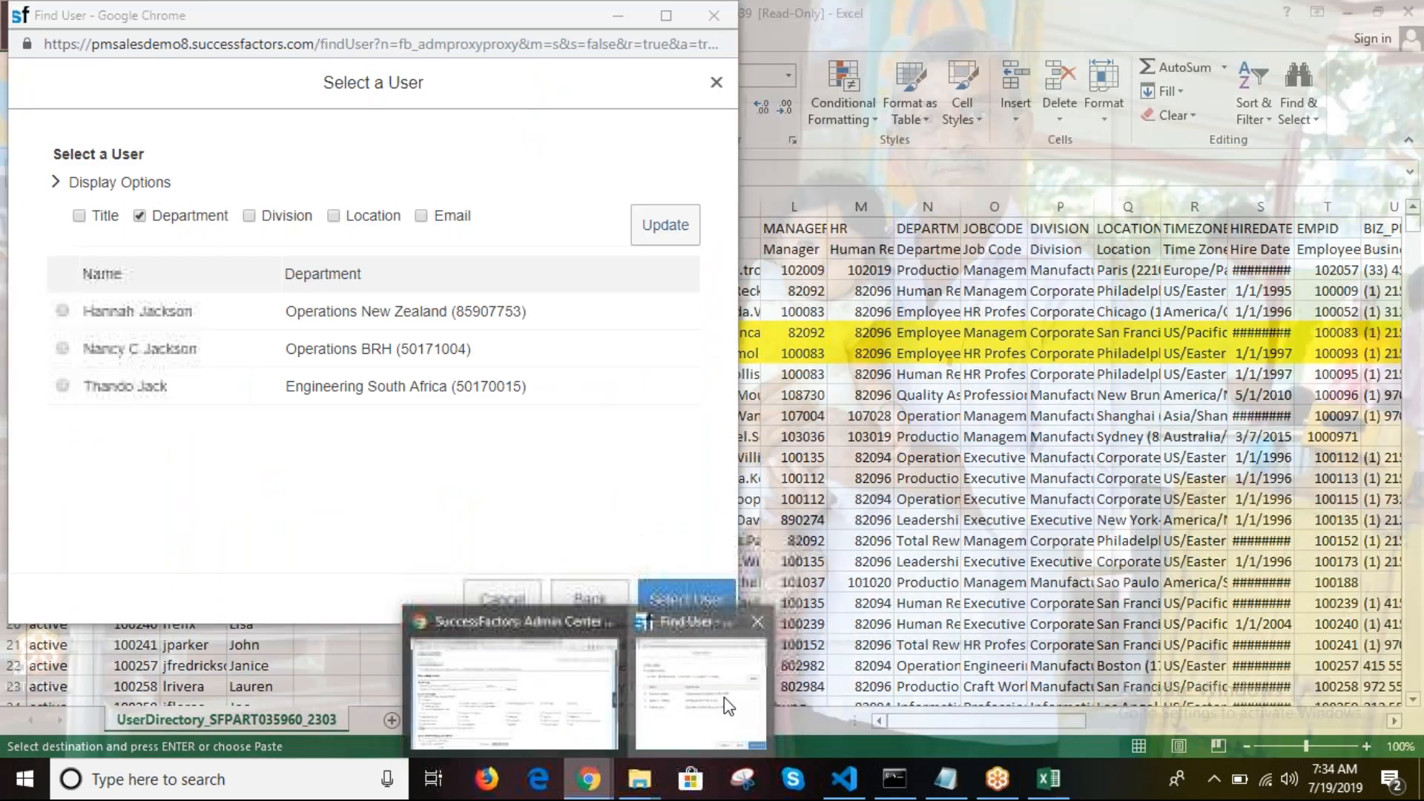
Step: Clear the Last Name field and search Find User by the pasted user ID
left_click(723, 697)
left_click(60, 184)
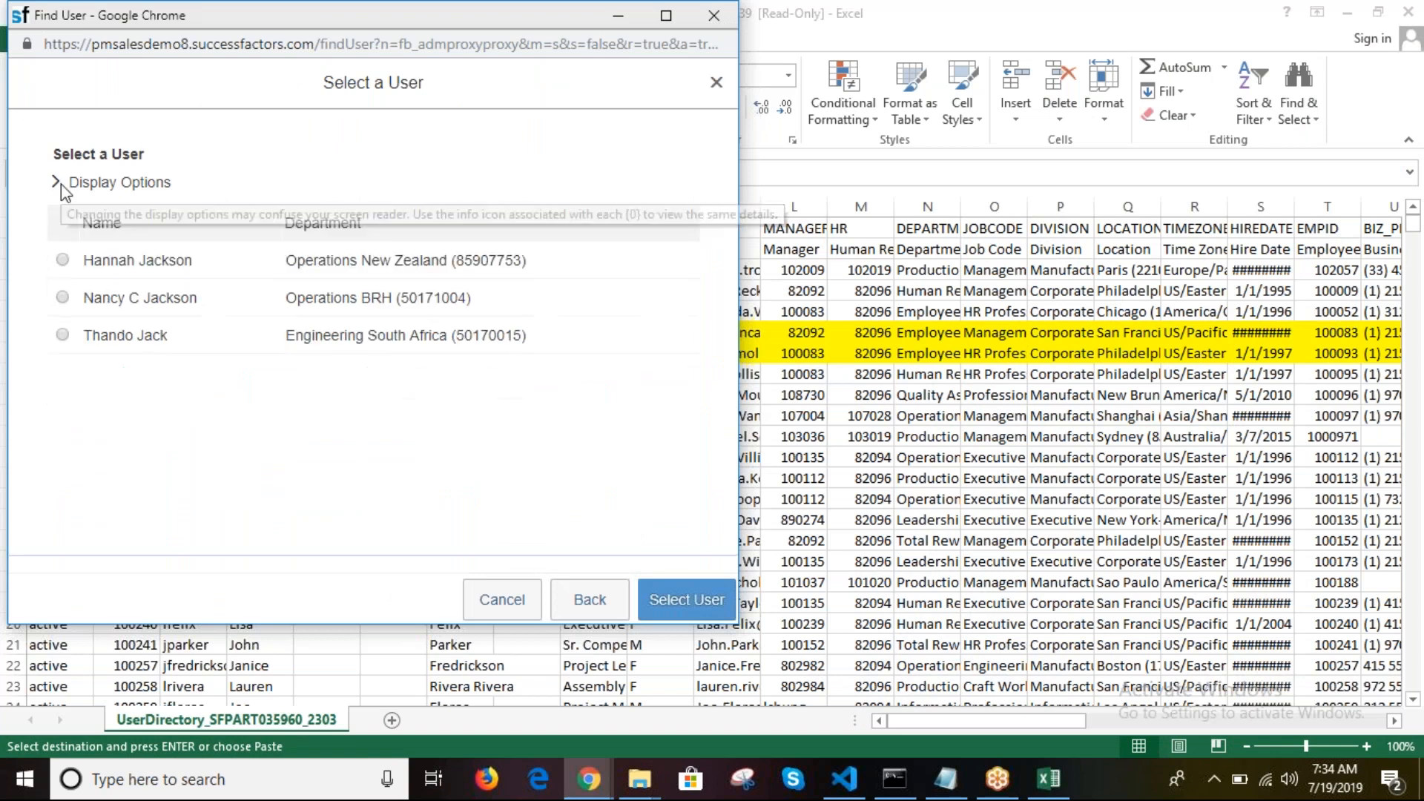
left_click(603, 612)
double_click(222, 233)
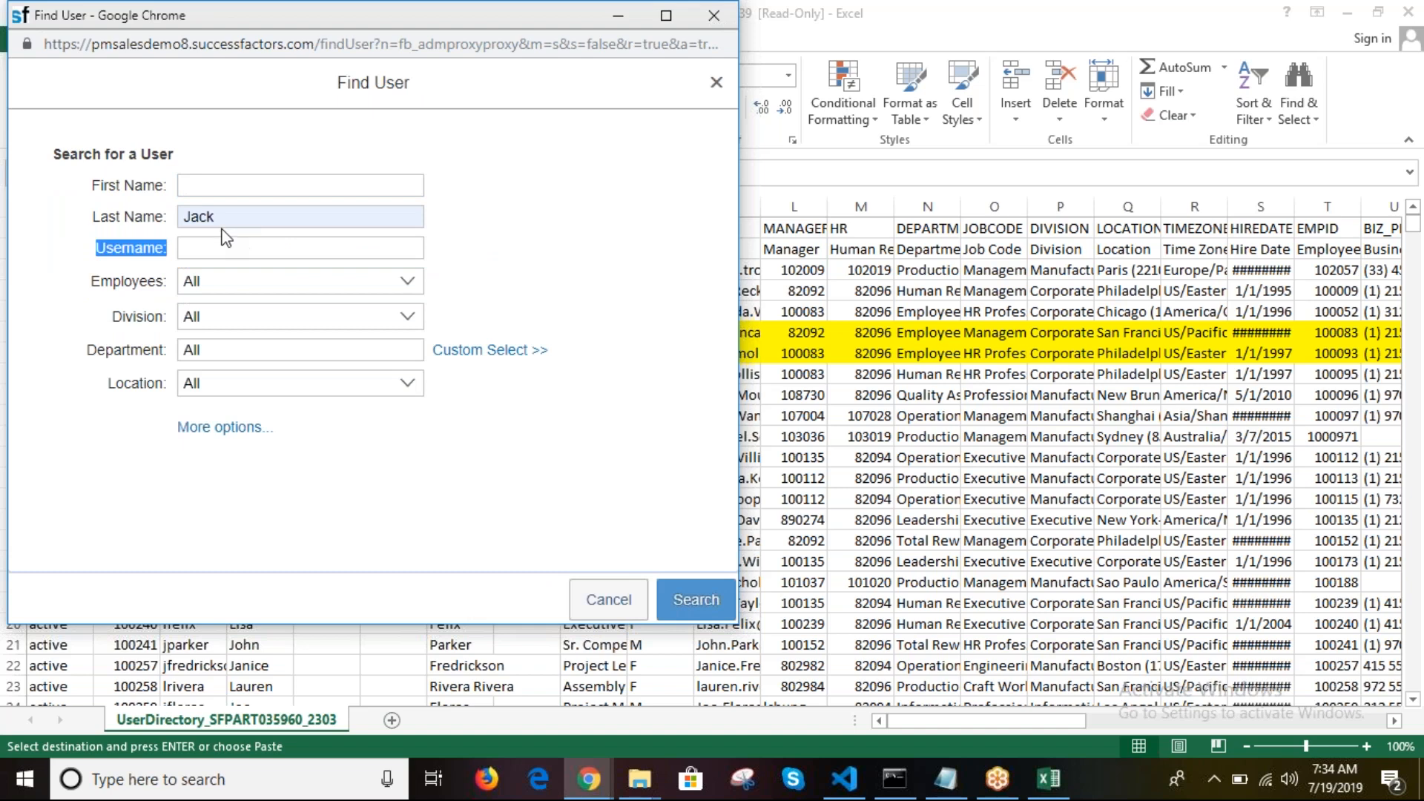
left_click(226, 222)
key("BackSpace")
key("BackSpace")
key("BackSpace")
key("BackSpace")
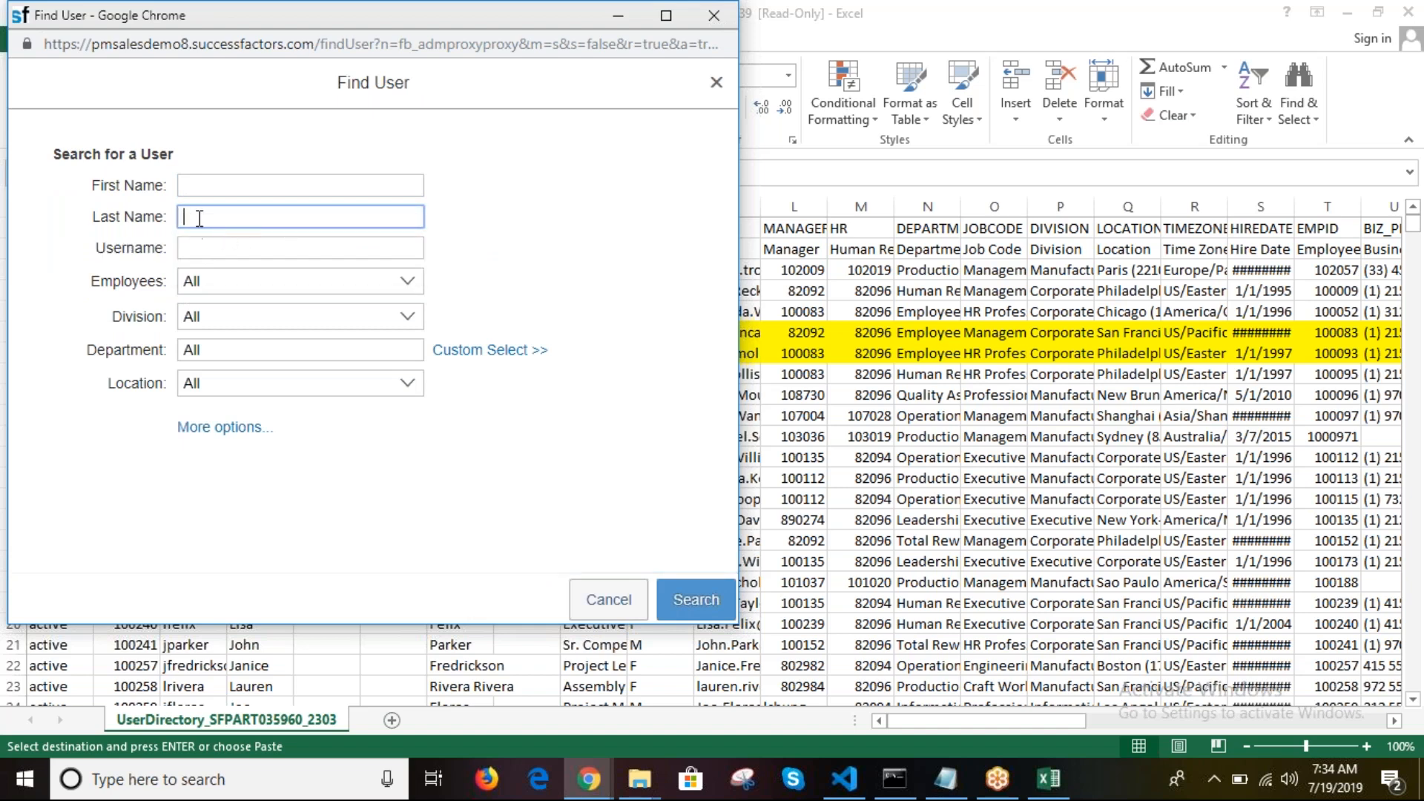
left_click(201, 251)
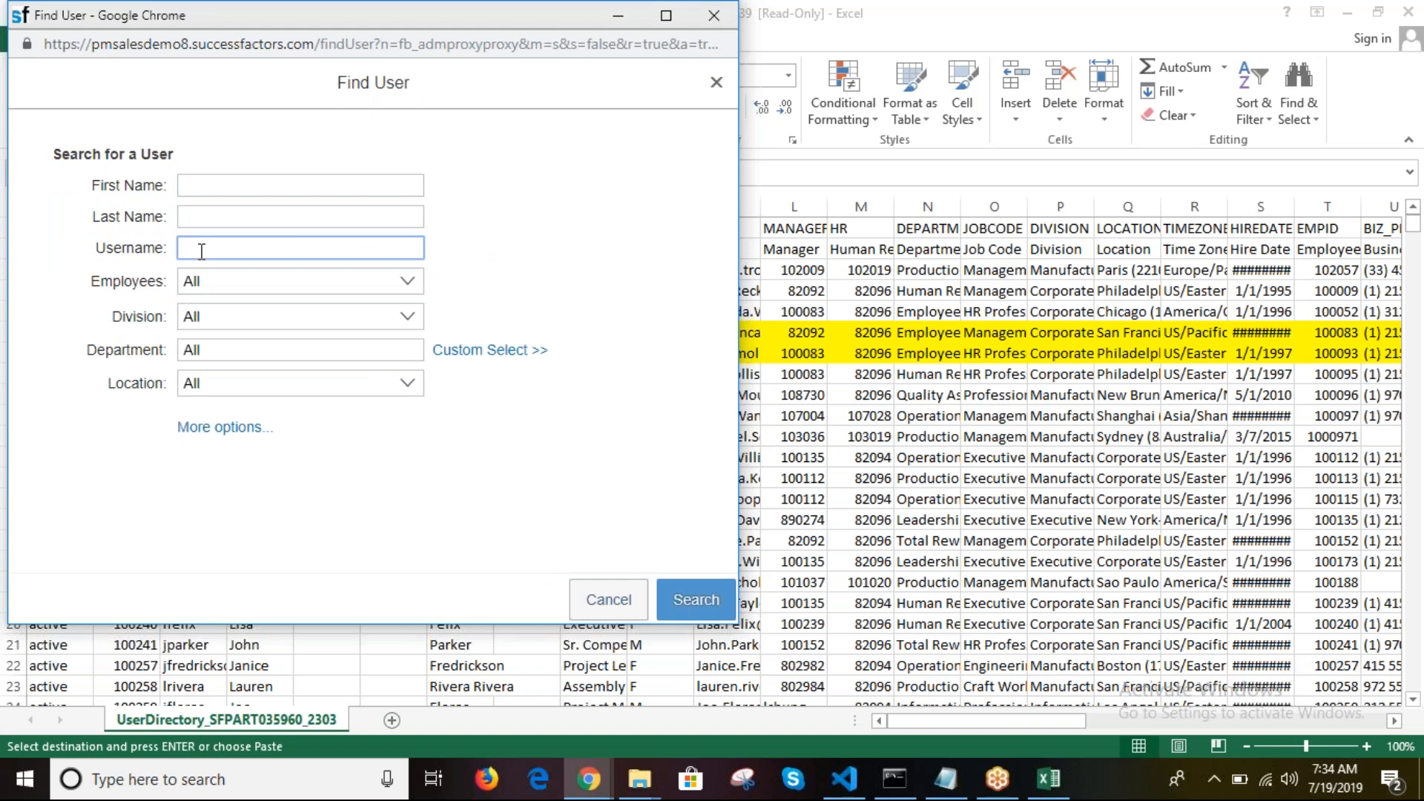
key("ctrl+v")
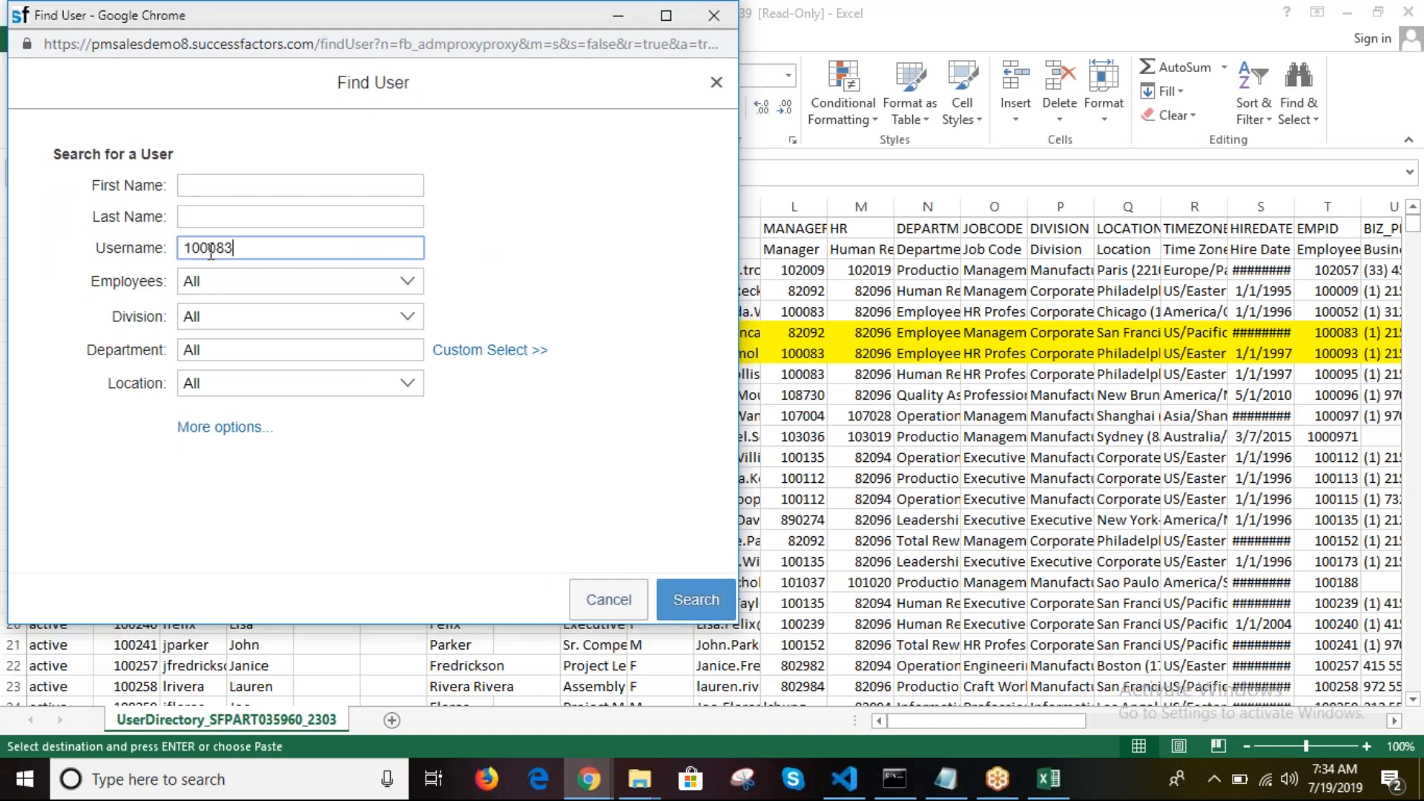
left_click(672, 598)
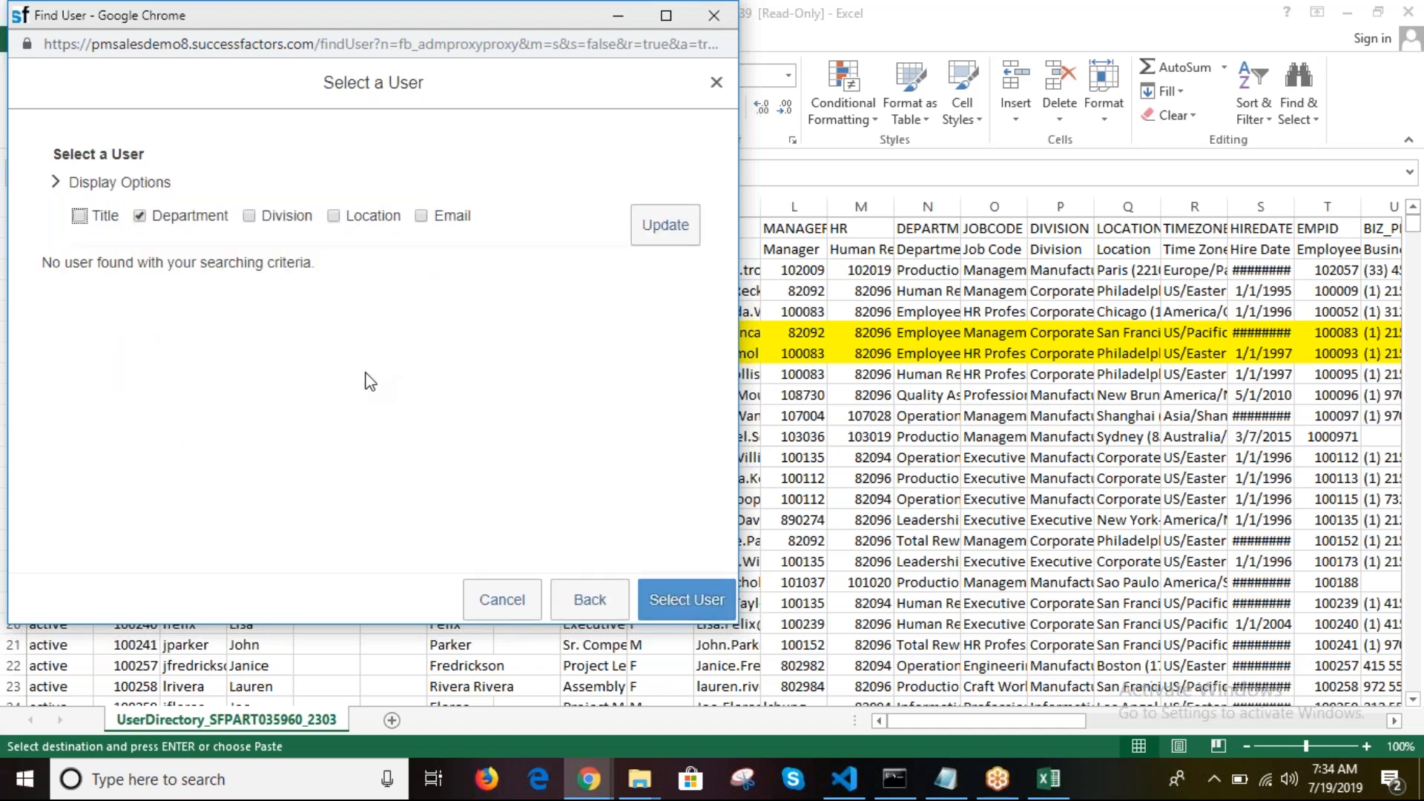
left_click(55, 184)
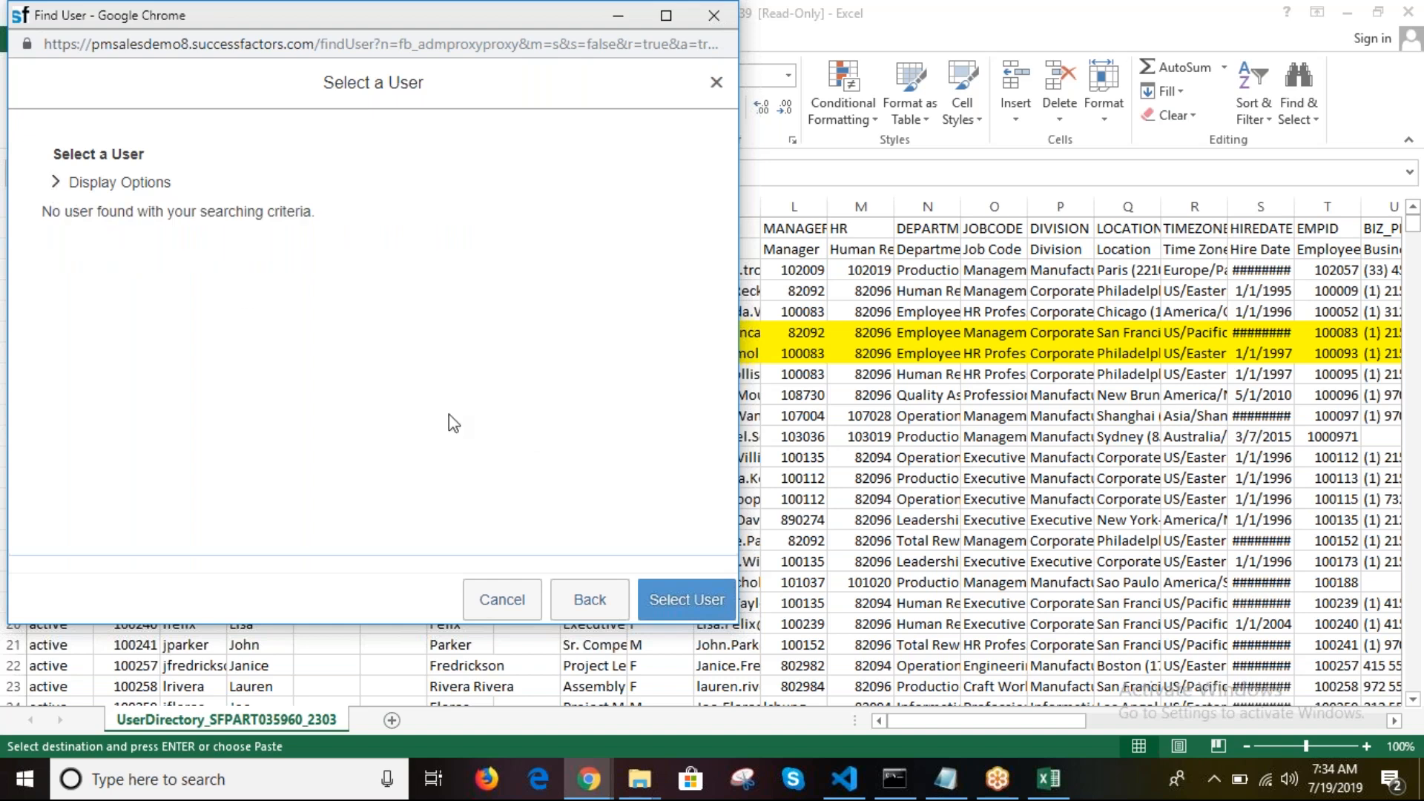
left_click(571, 603)
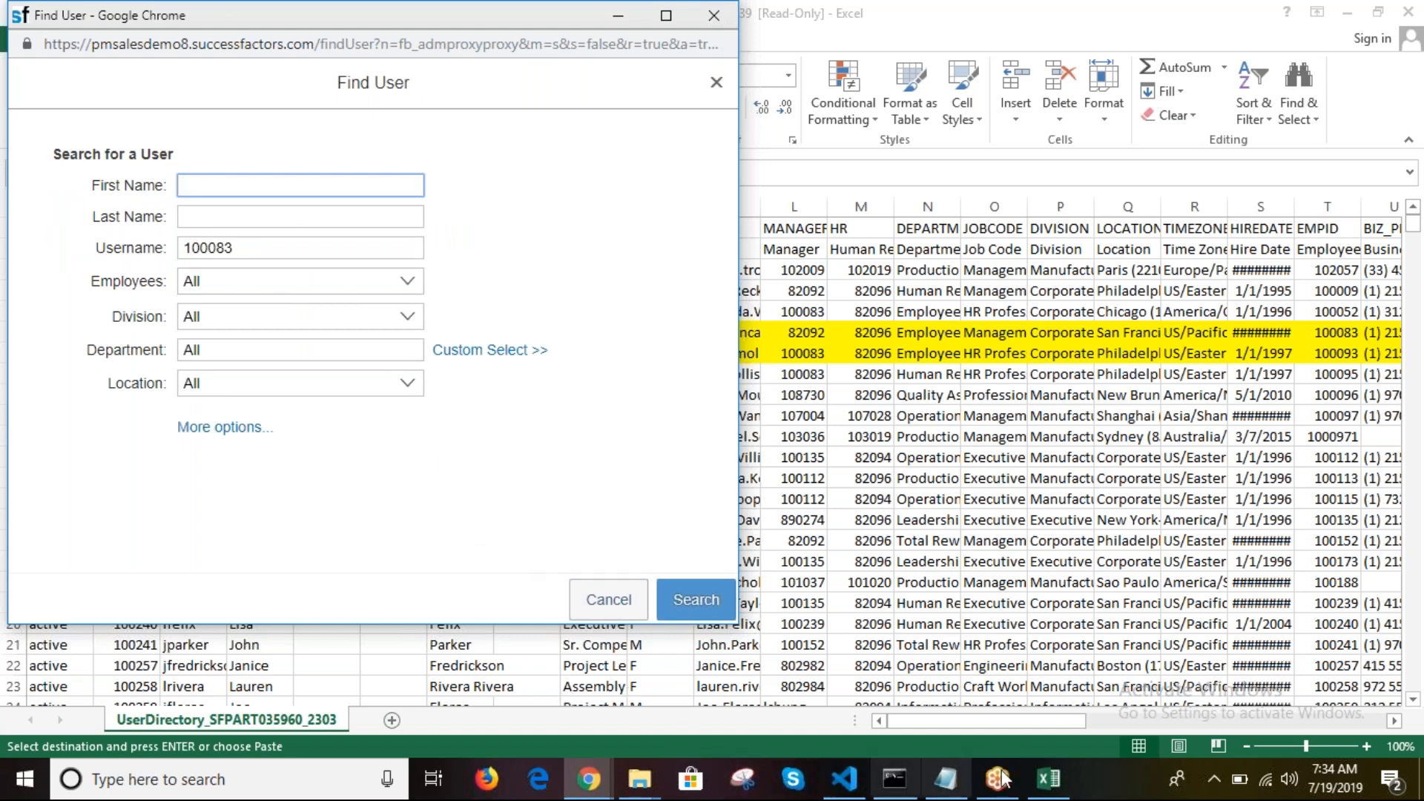
Step: Copy the proxy's username from the highlighted row in the Excel directory
left_click(1048, 778)
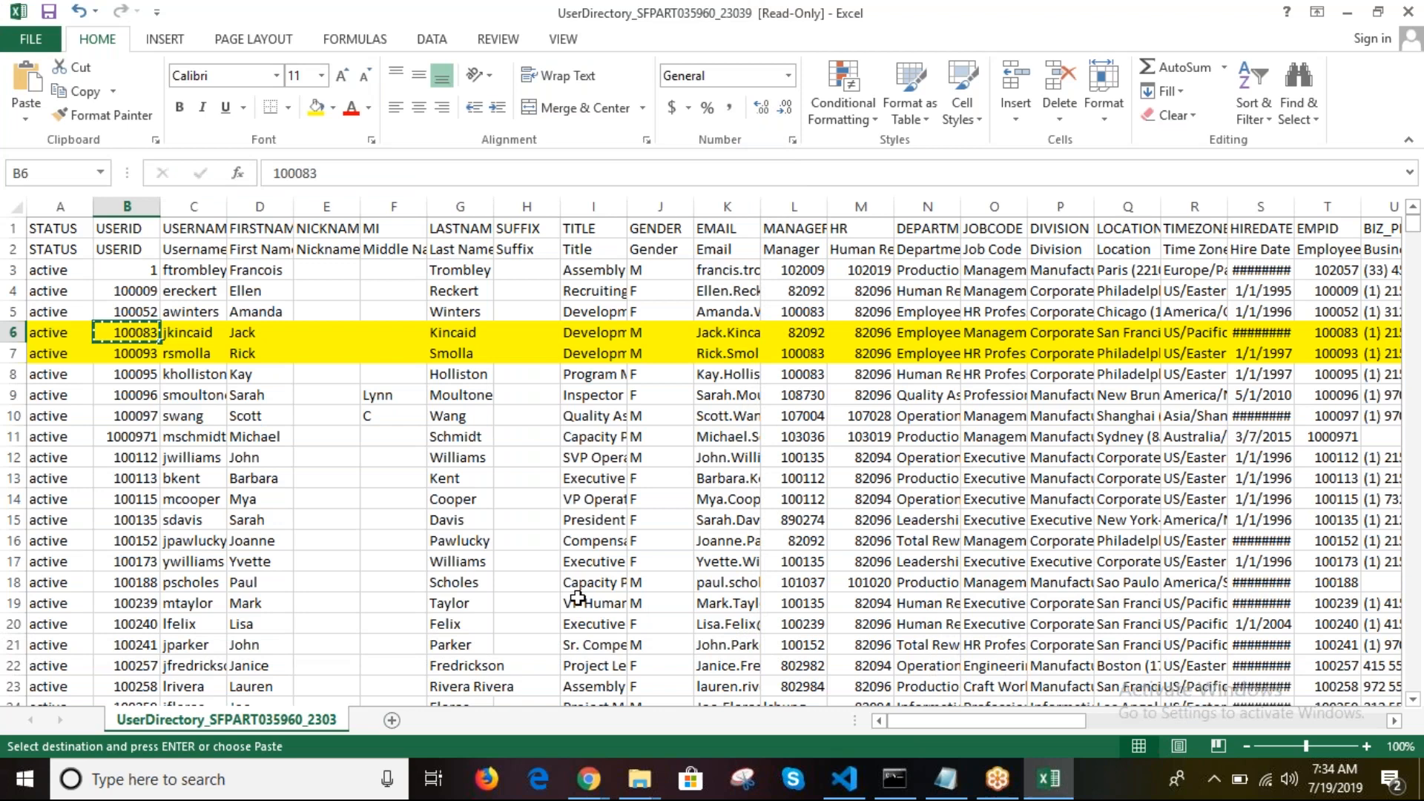
left_click(198, 332)
key("ctrl+c")
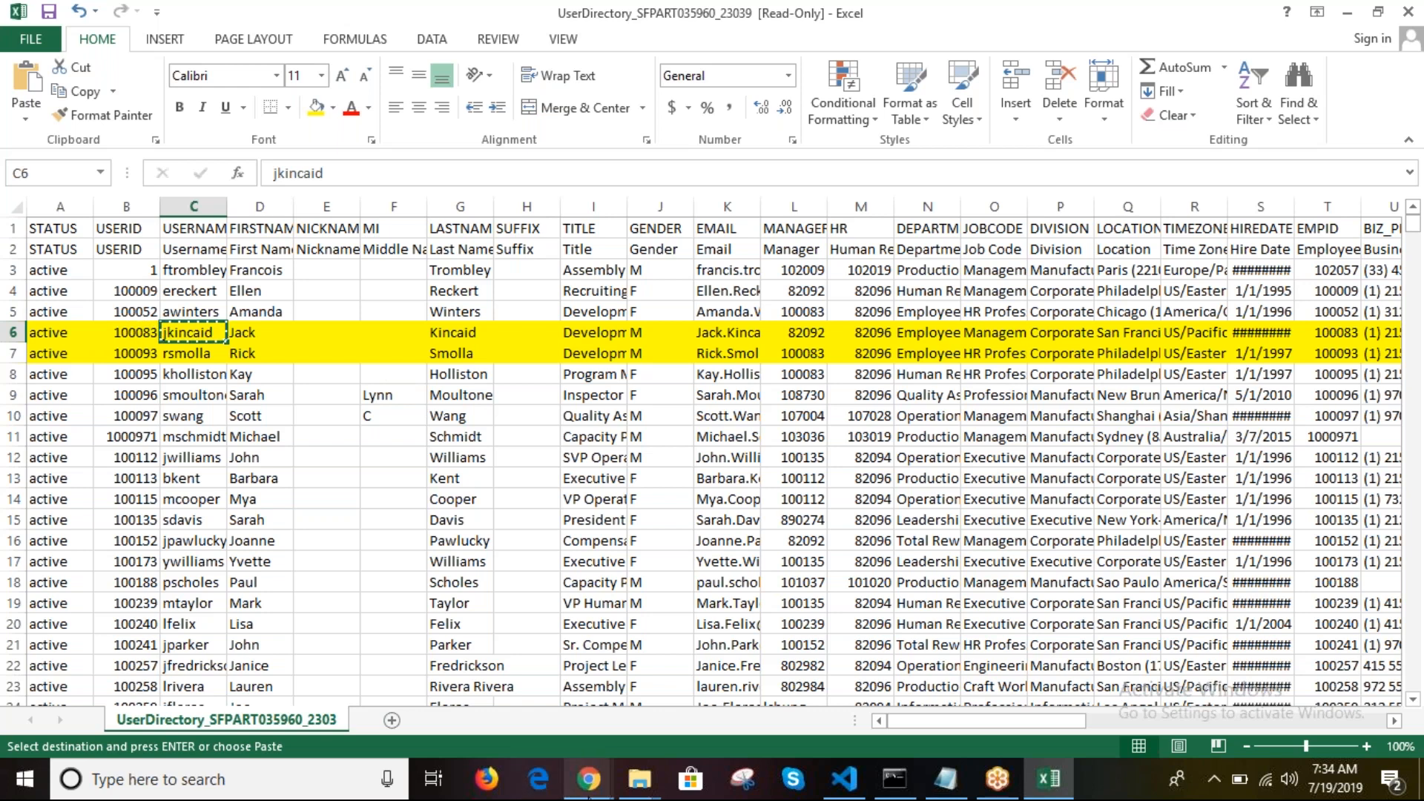
mouse_move(588, 779)
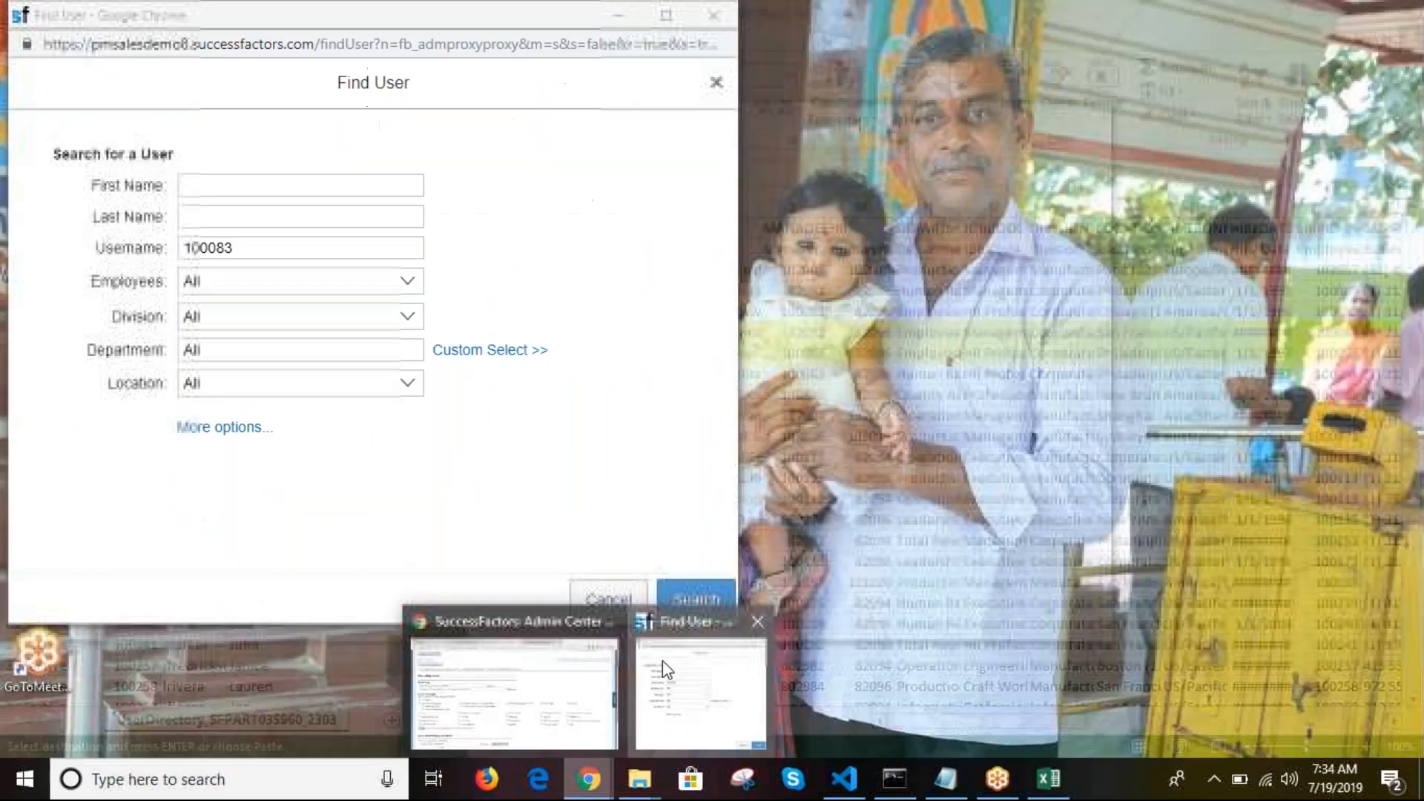
Step: Replace the Username entry with the copied username, search, and select the single match
left_click(662, 660)
left_click(252, 248)
left_click_drag(252, 248, 164, 249)
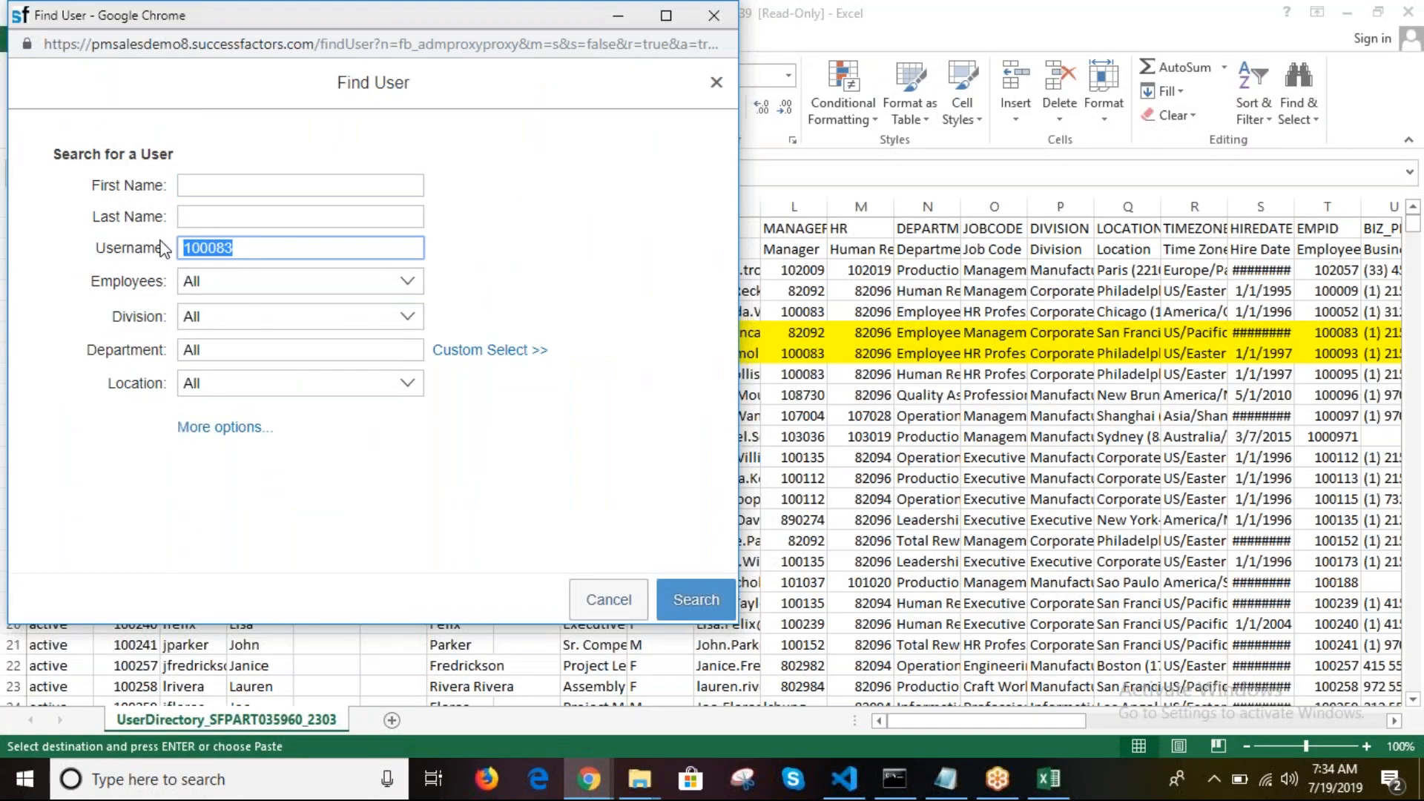
key("ctrl+v")
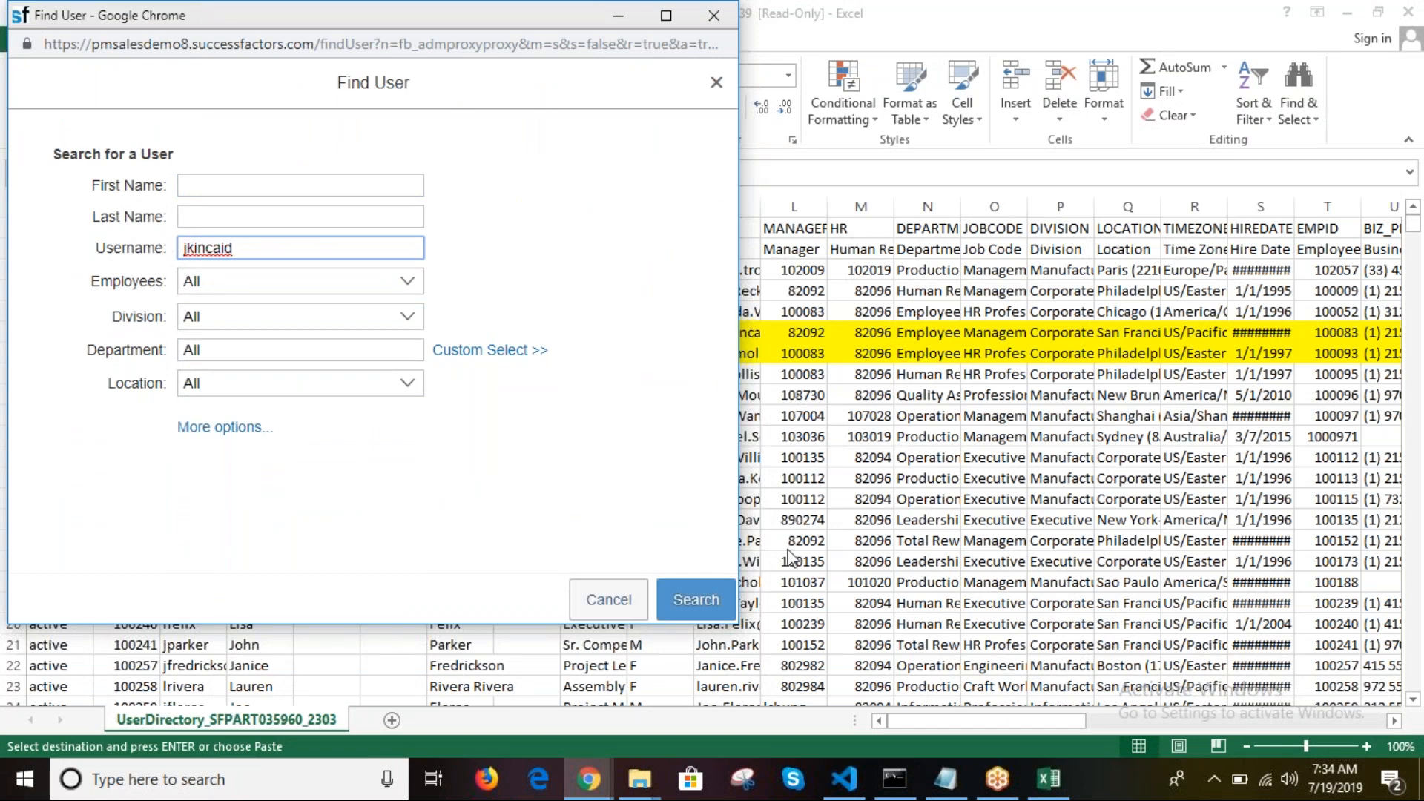
left_click(688, 599)
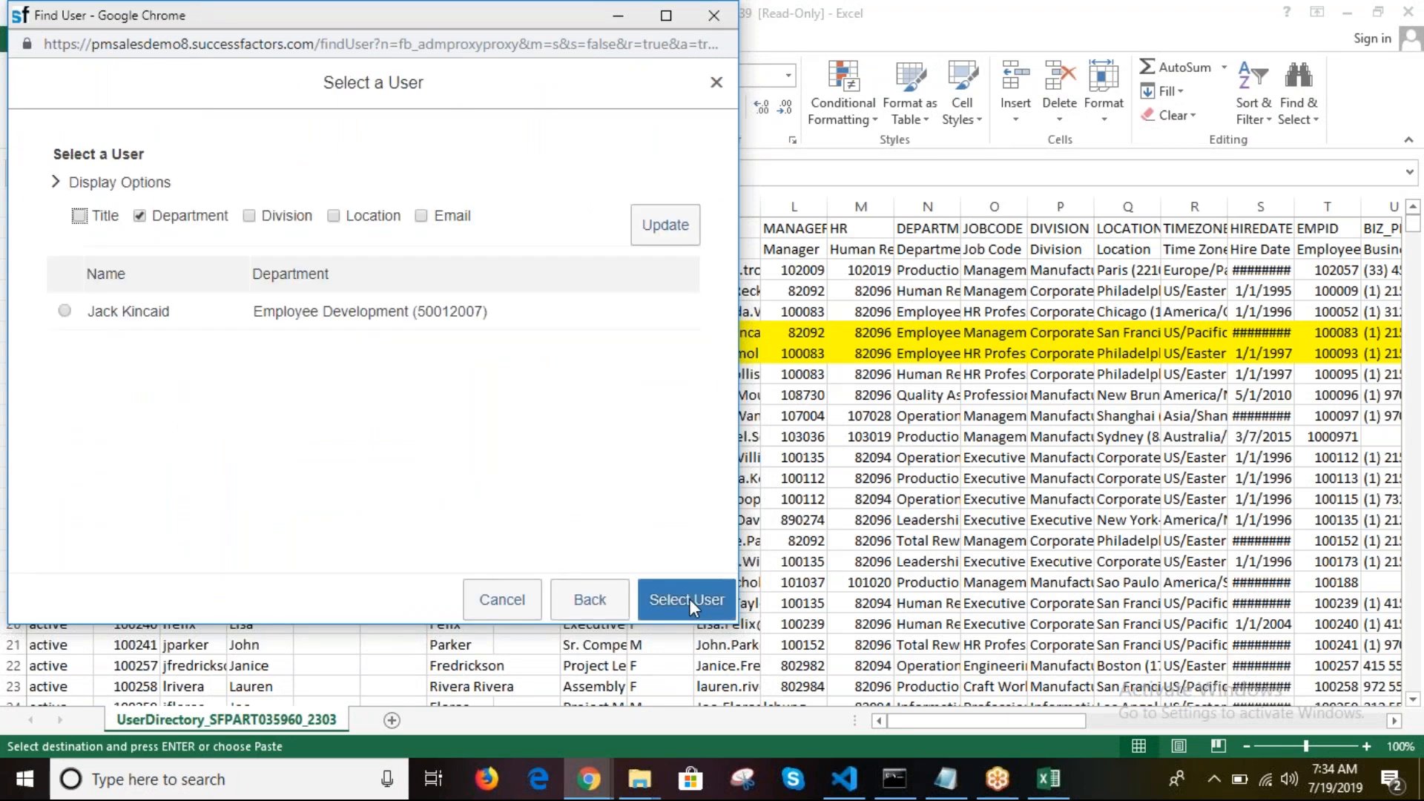
left_click(65, 311)
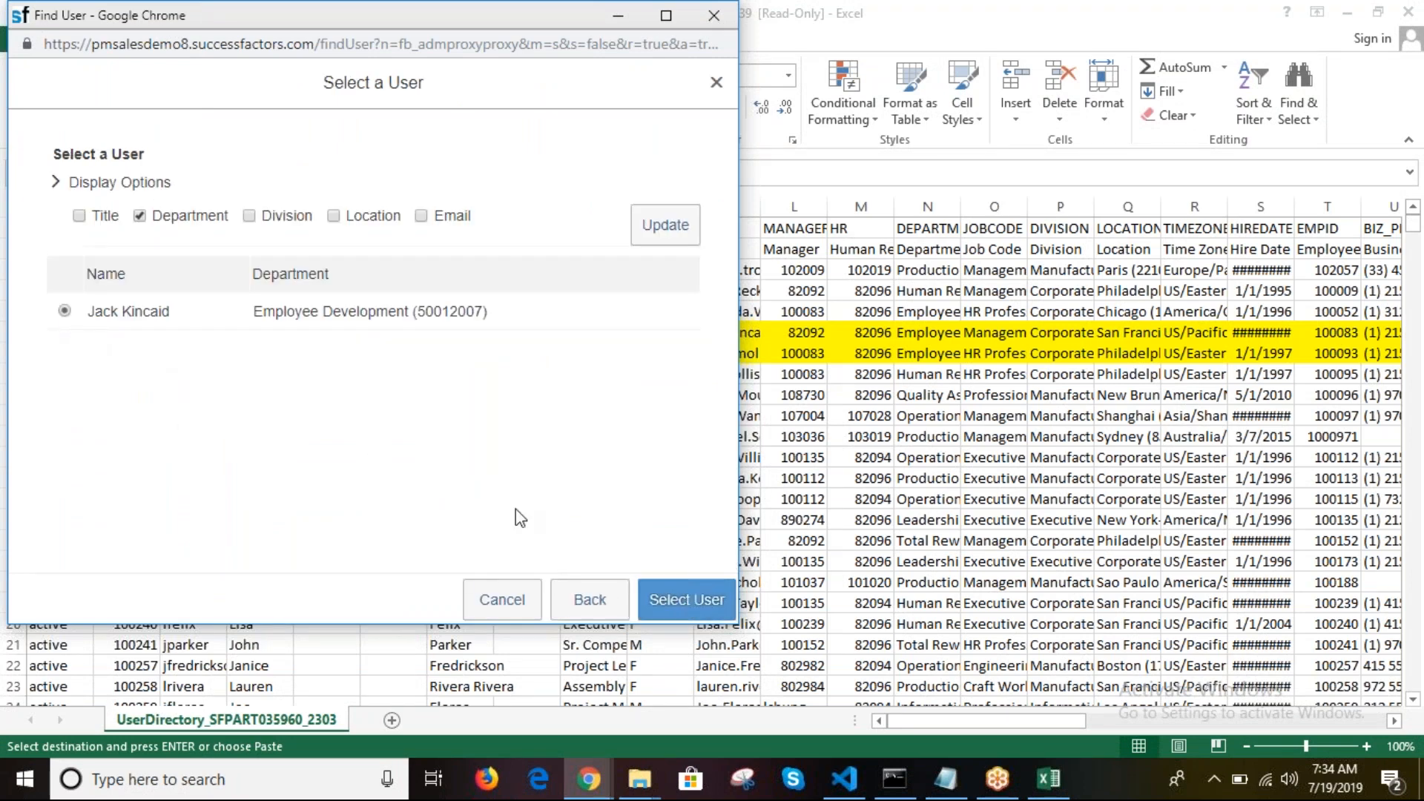
Step: Confirm the proxy selection and look up the account holder's username in the Excel directory
left_click(679, 599)
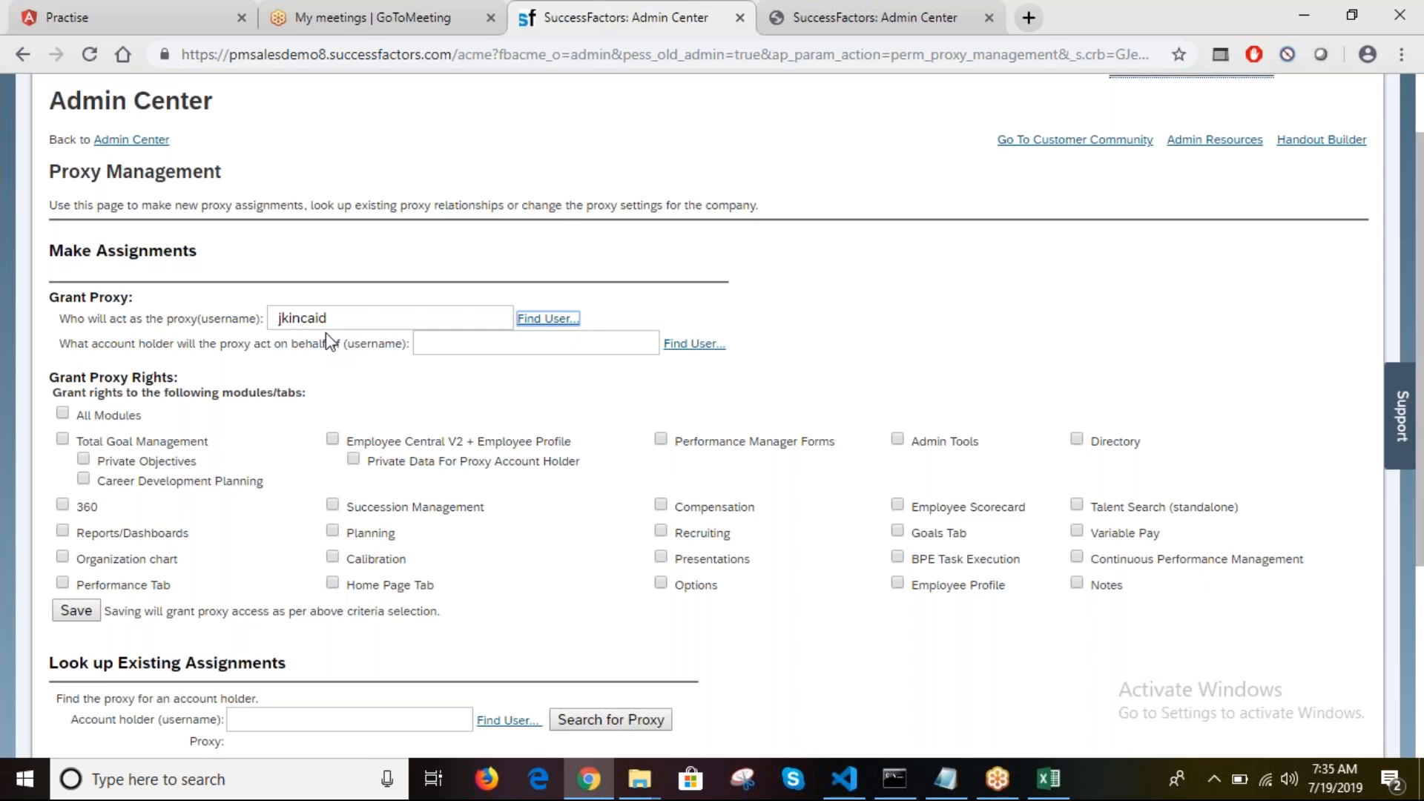
left_click(338, 326)
left_click(489, 345)
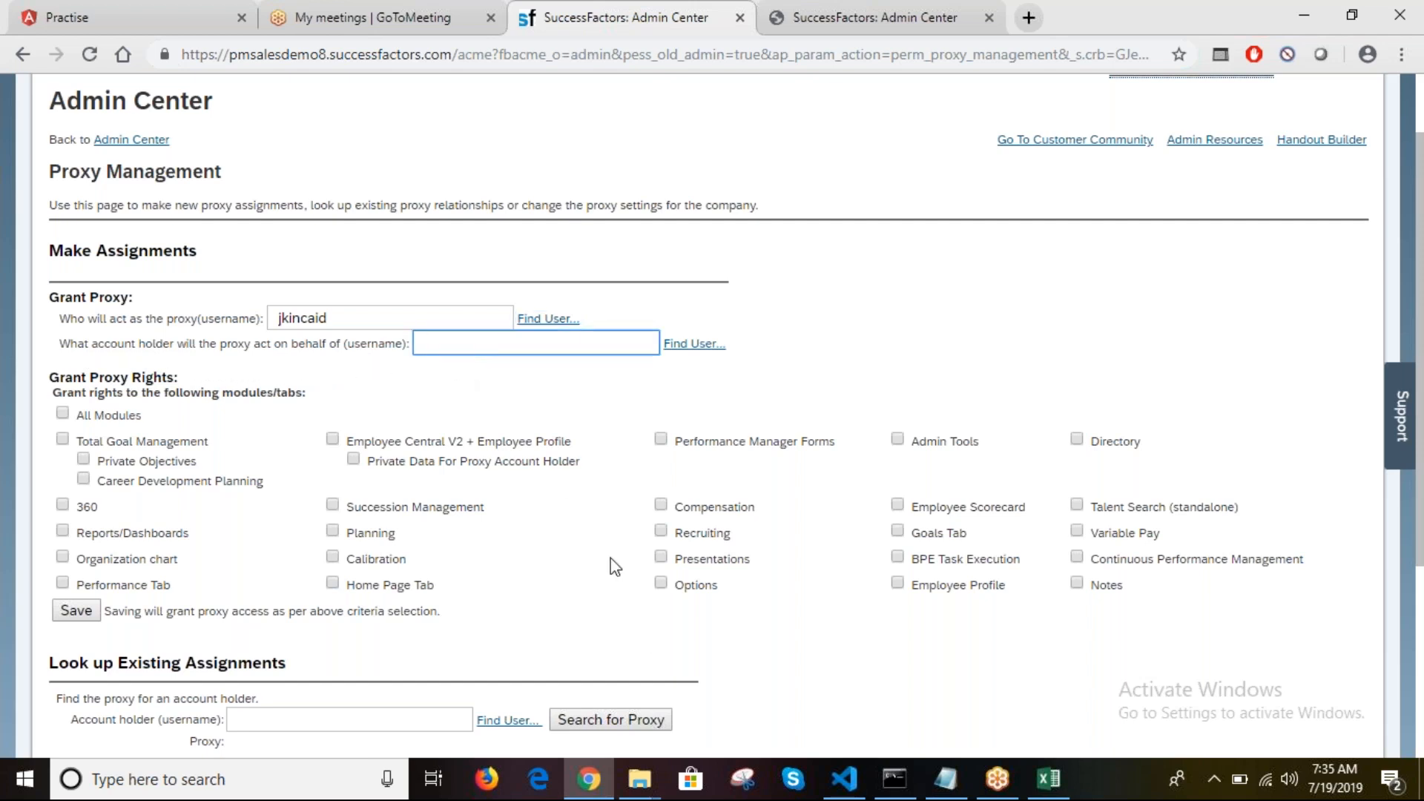
left_click(1050, 791)
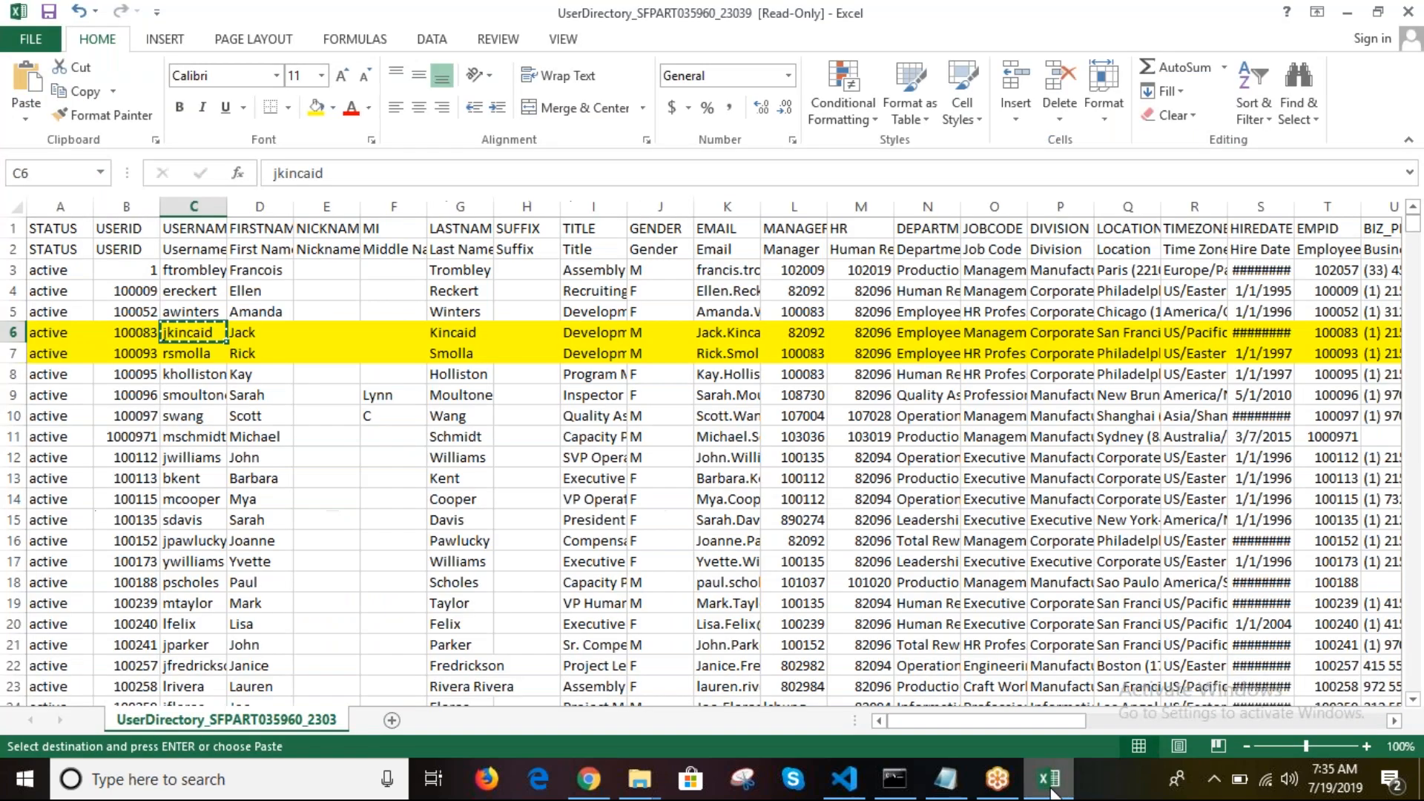
left_click(194, 355)
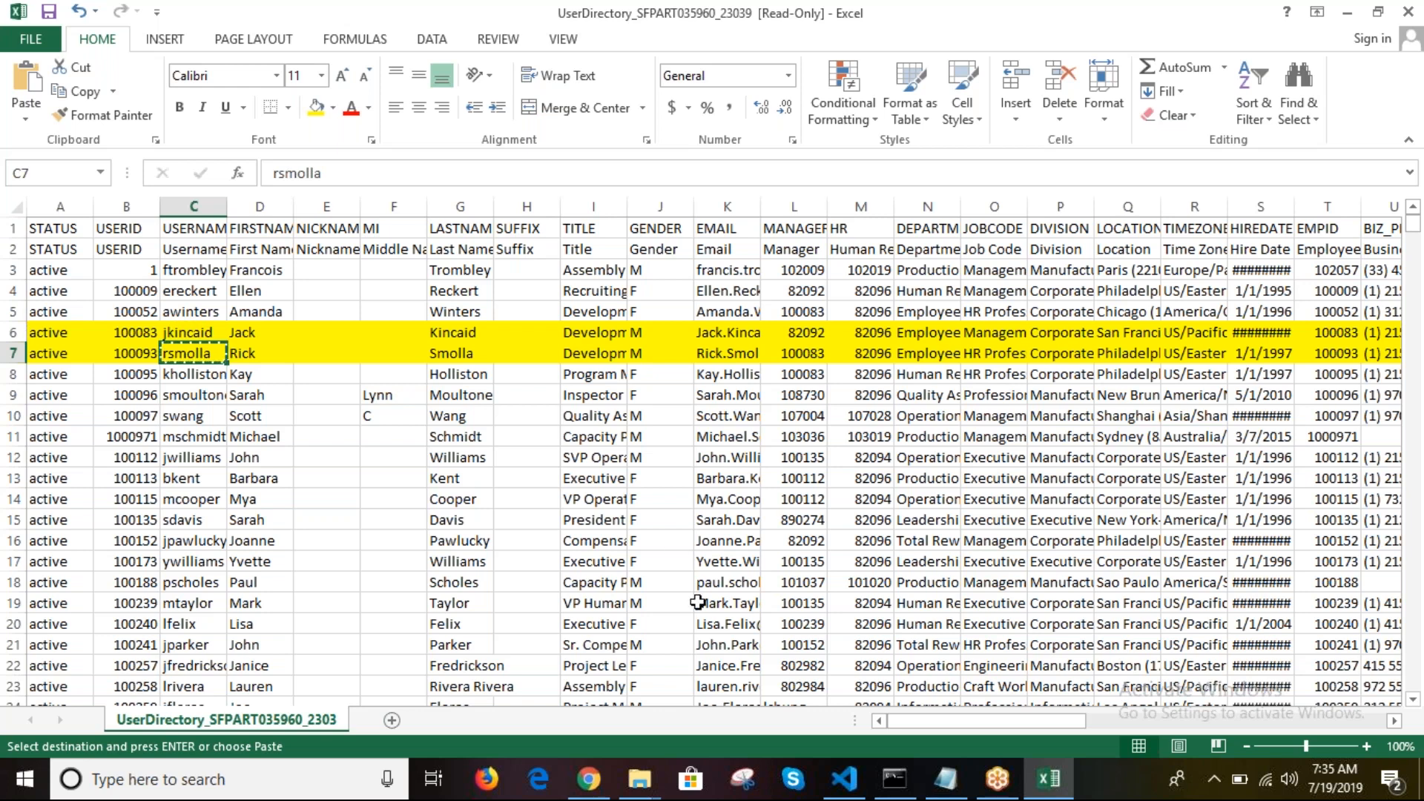
left_click(581, 796)
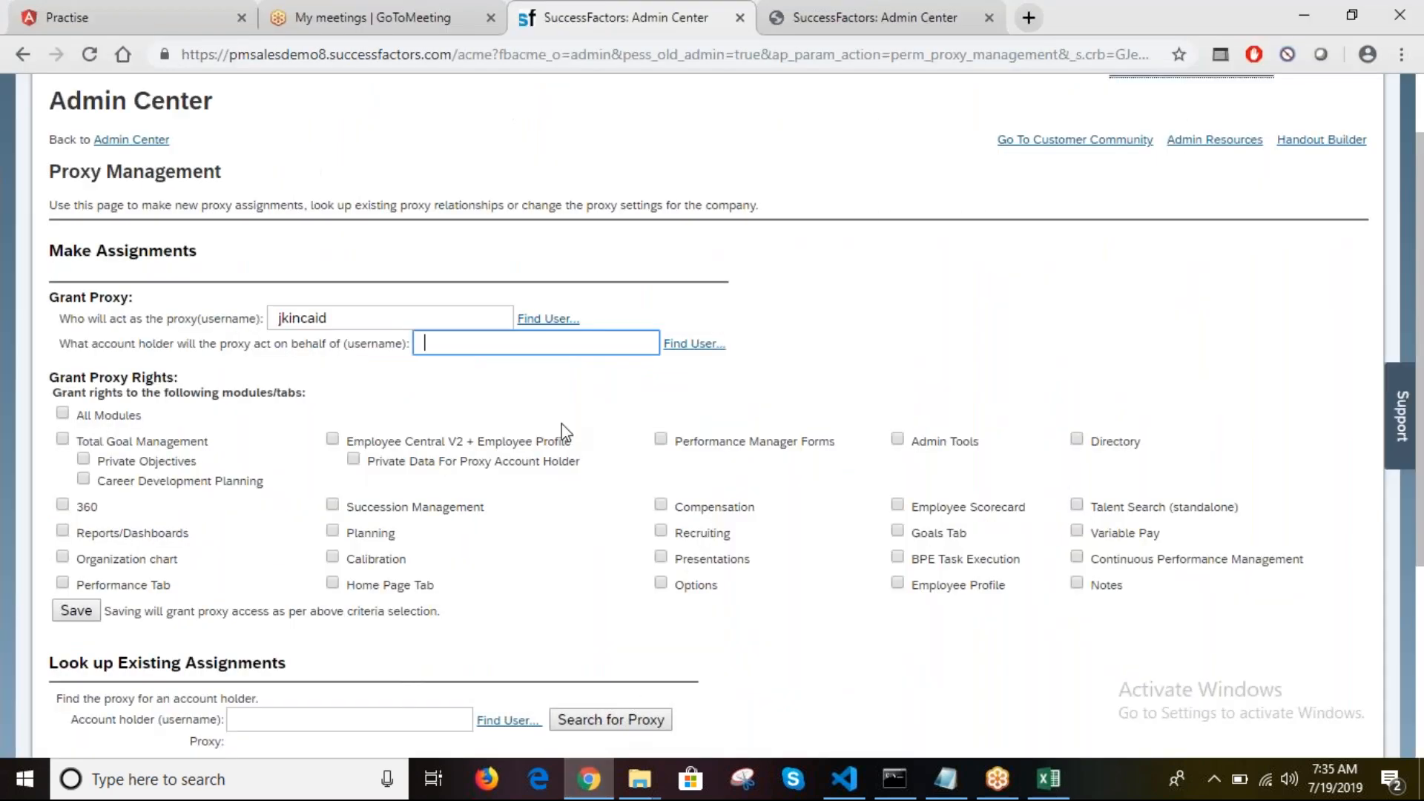
Step: Search Find User for the account holder's username and select the Employee Development match
left_click(695, 347)
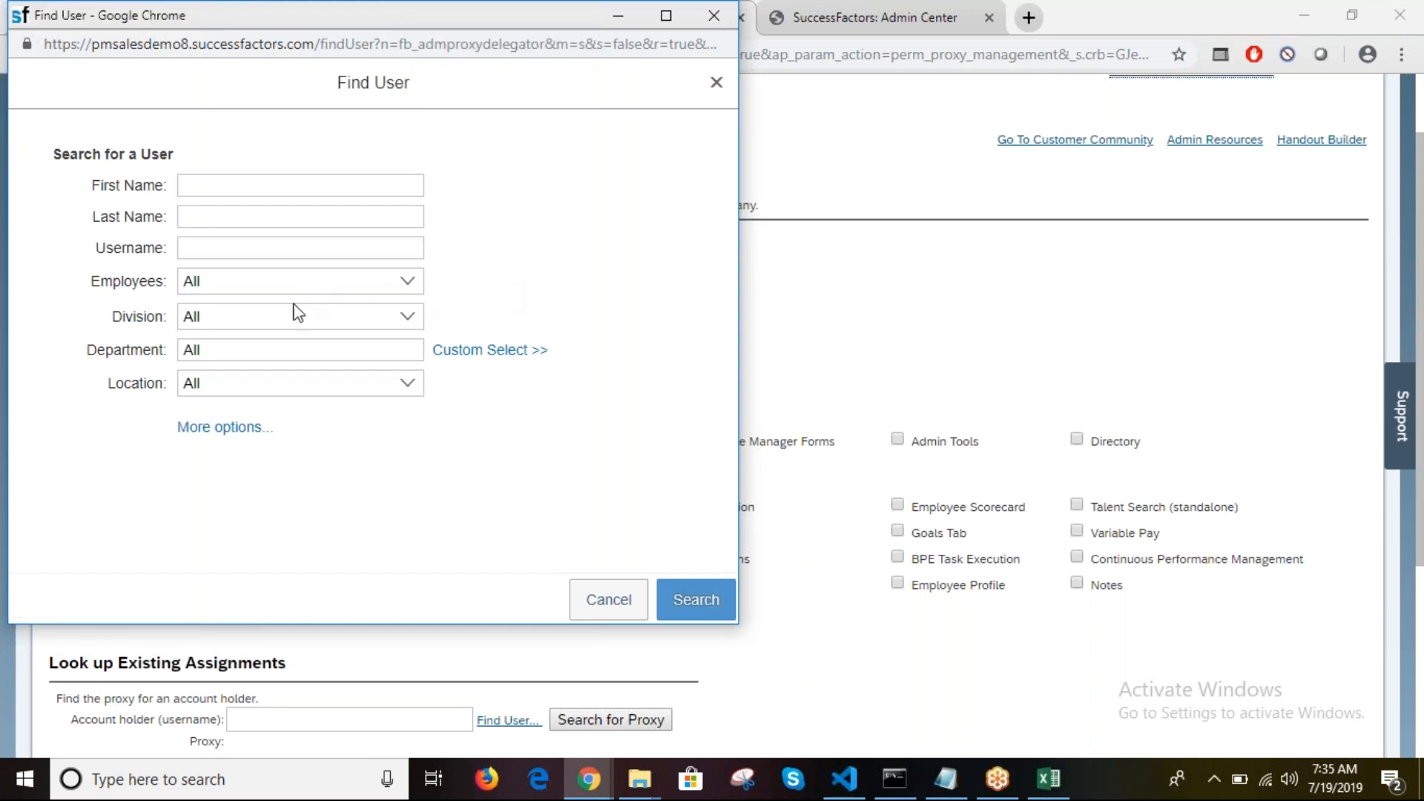
left_click(260, 250)
left_click(684, 592)
left_click(65, 311)
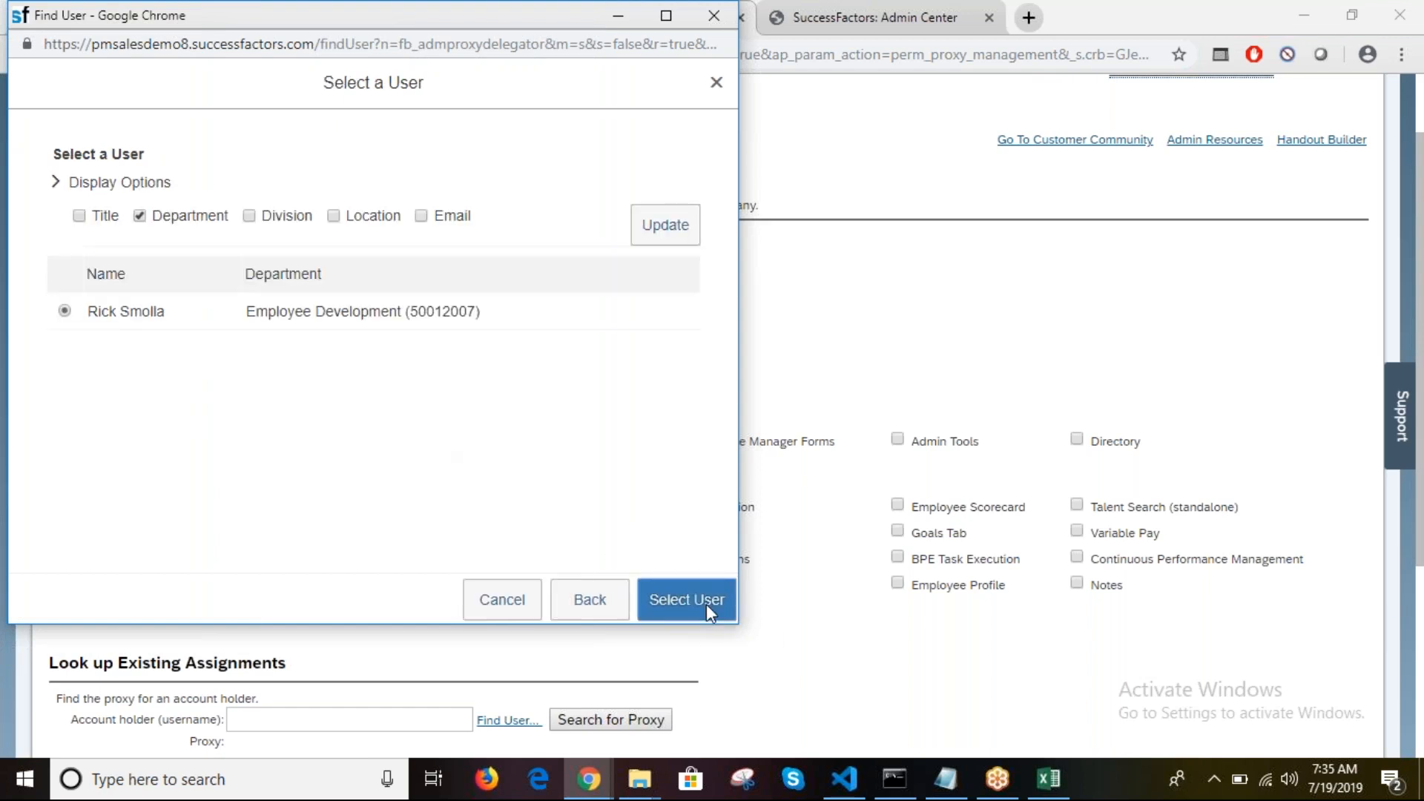
left_click(706, 602)
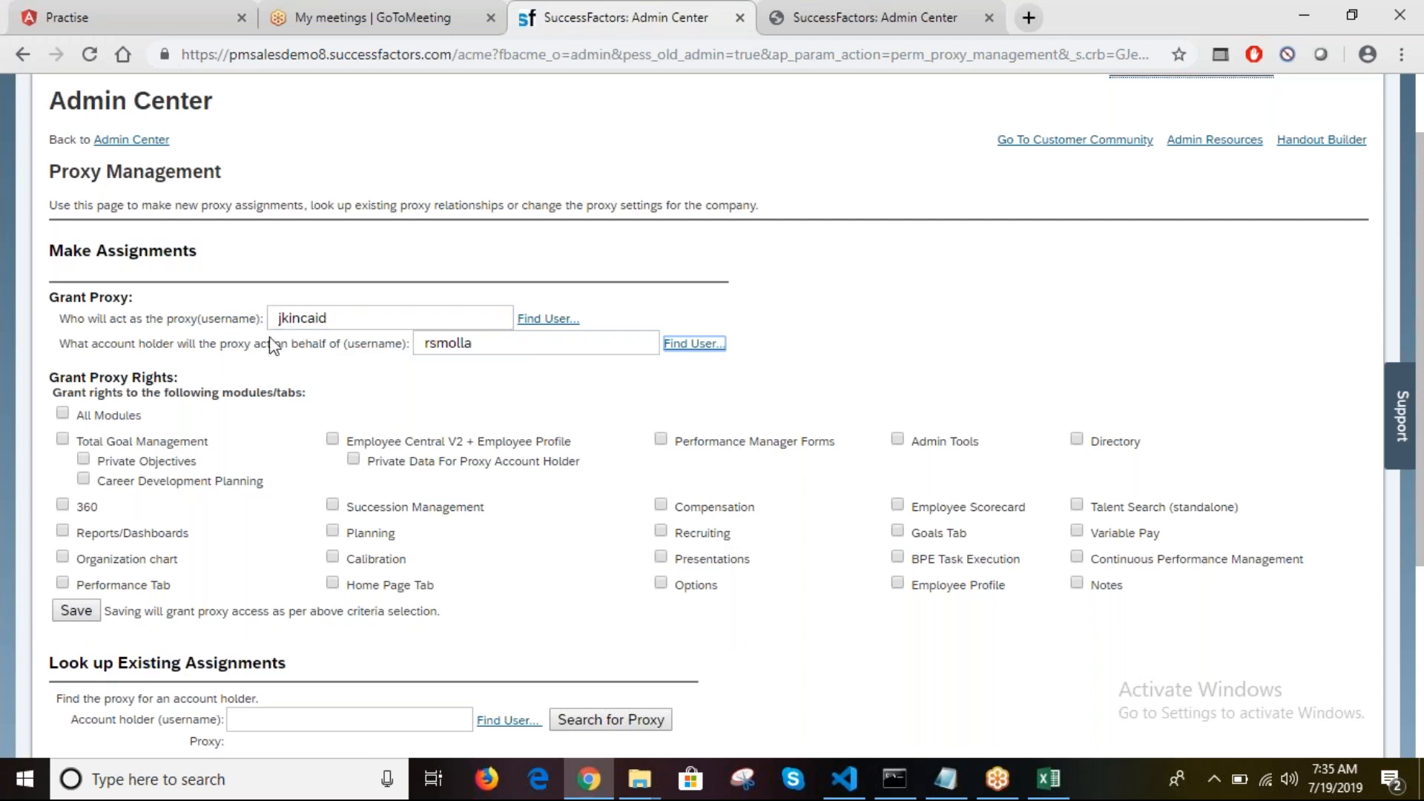
Step: Grant only the Employee Central V2 + Employee Profile right, then save and confirm the assignment
left_click(333, 323)
left_click(313, 376)
left_click(63, 413)
left_click(64, 413)
left_click(61, 561)
left_click(333, 440)
left_click(85, 613)
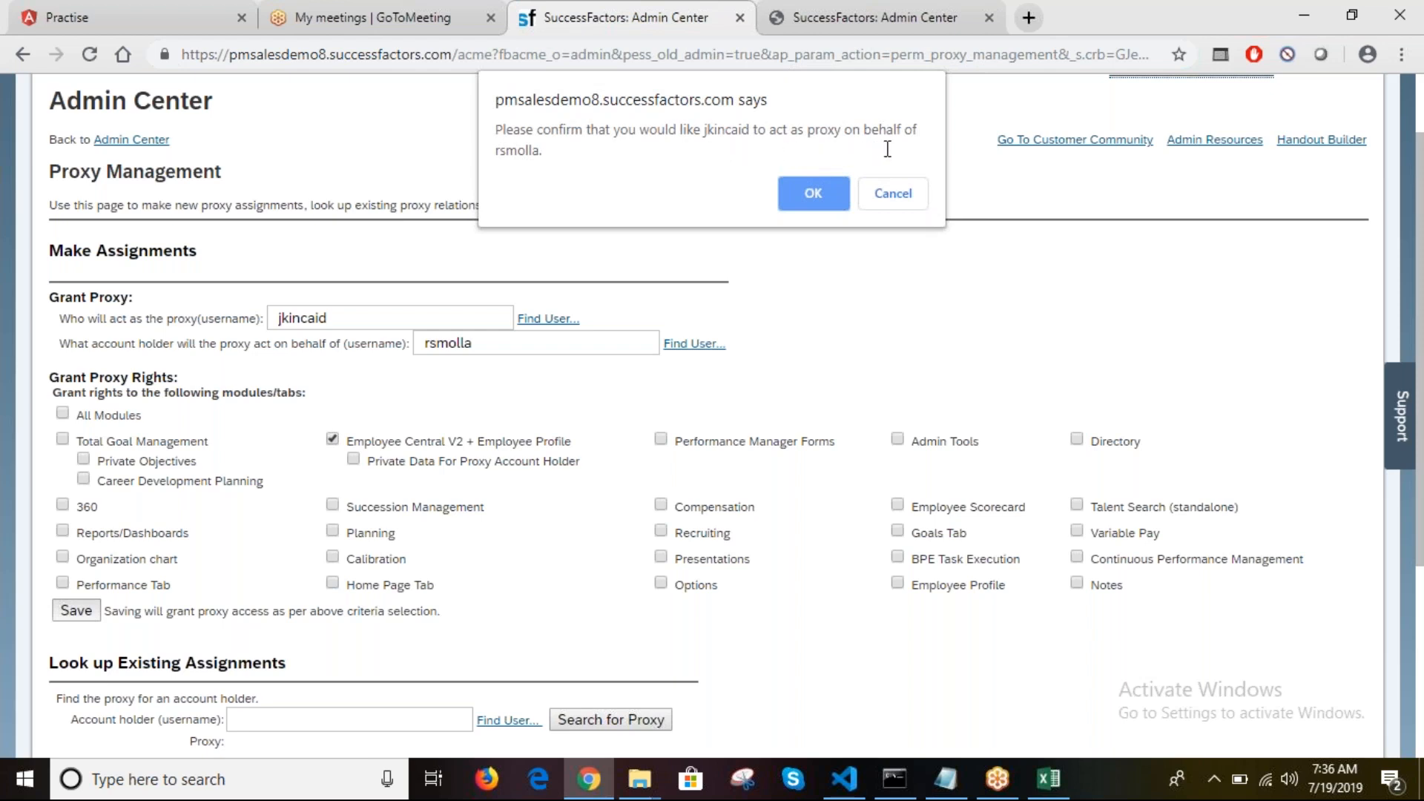
left_click(812, 194)
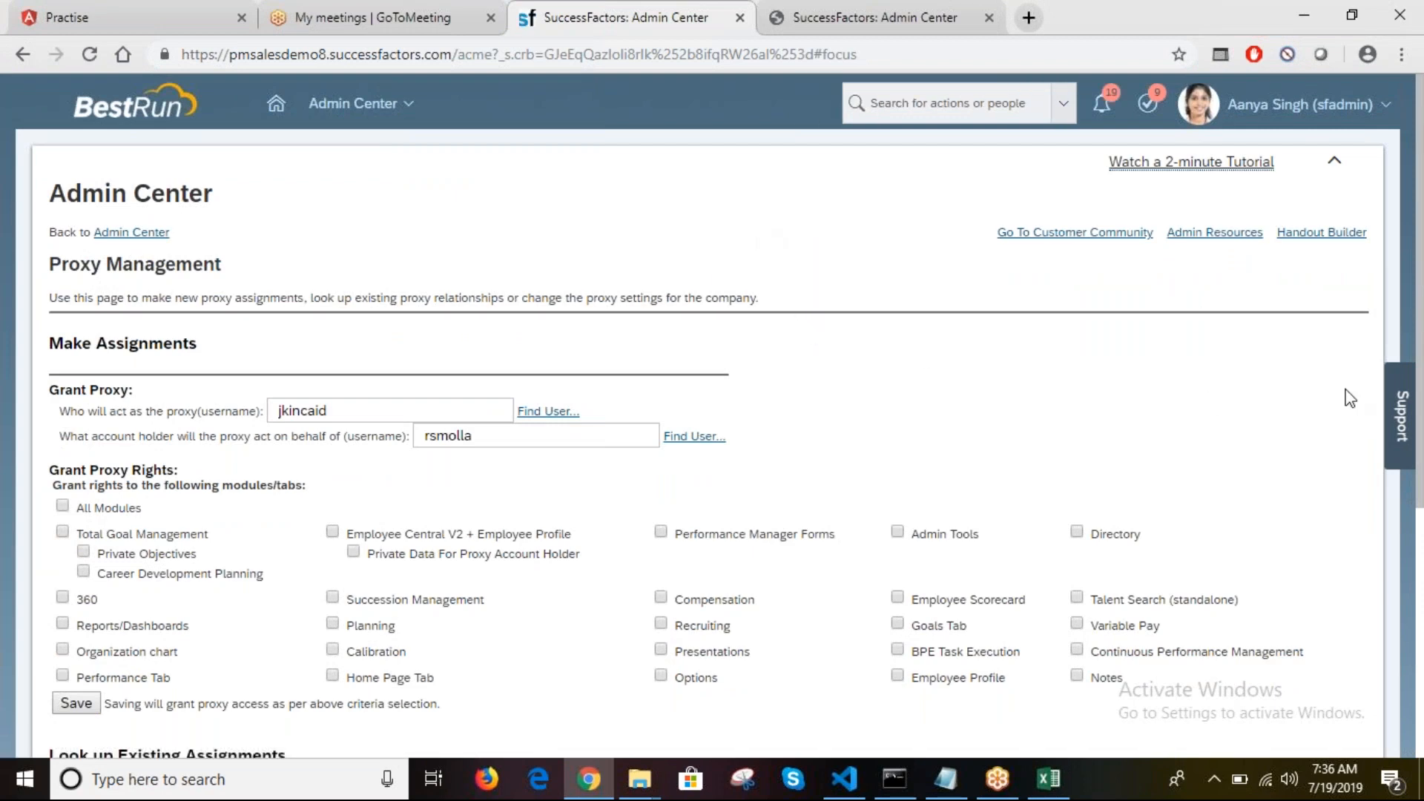
Step: Select the proxy username text and try searching for an account holder's existing proxies
left_click_drag(1421, 342, 1422, 593)
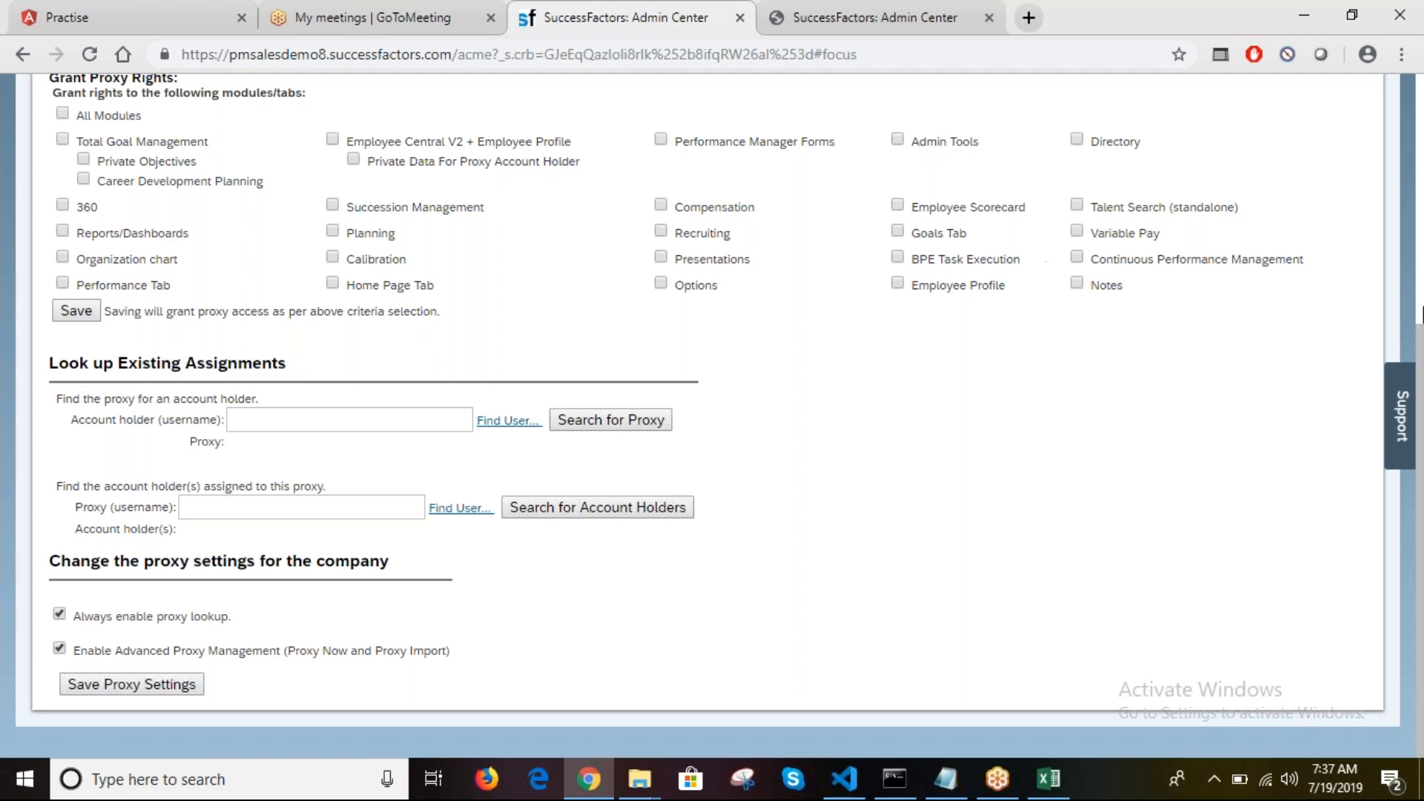
scroll(461, 318, "up", 3)
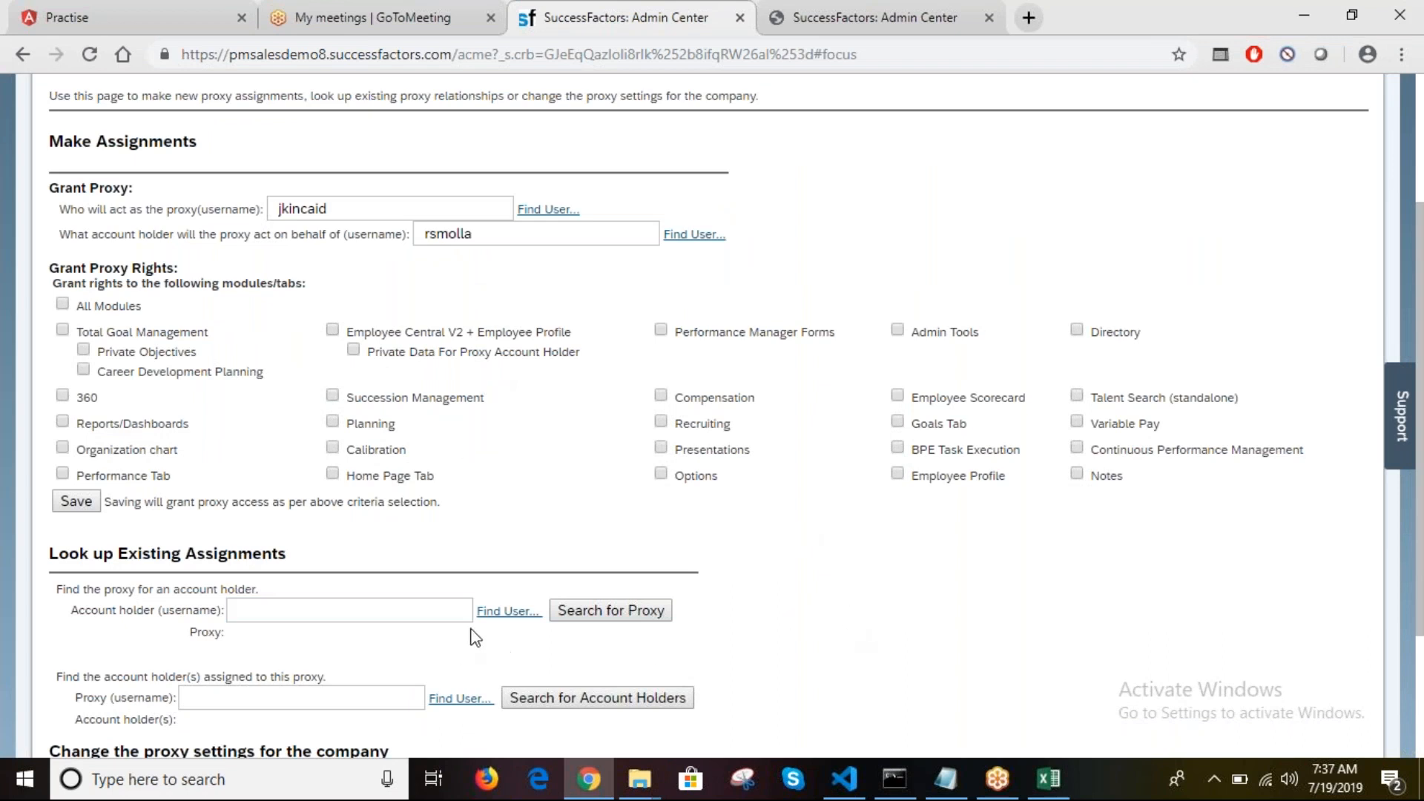
left_click(356, 609)
left_click_drag(337, 208, 243, 212)
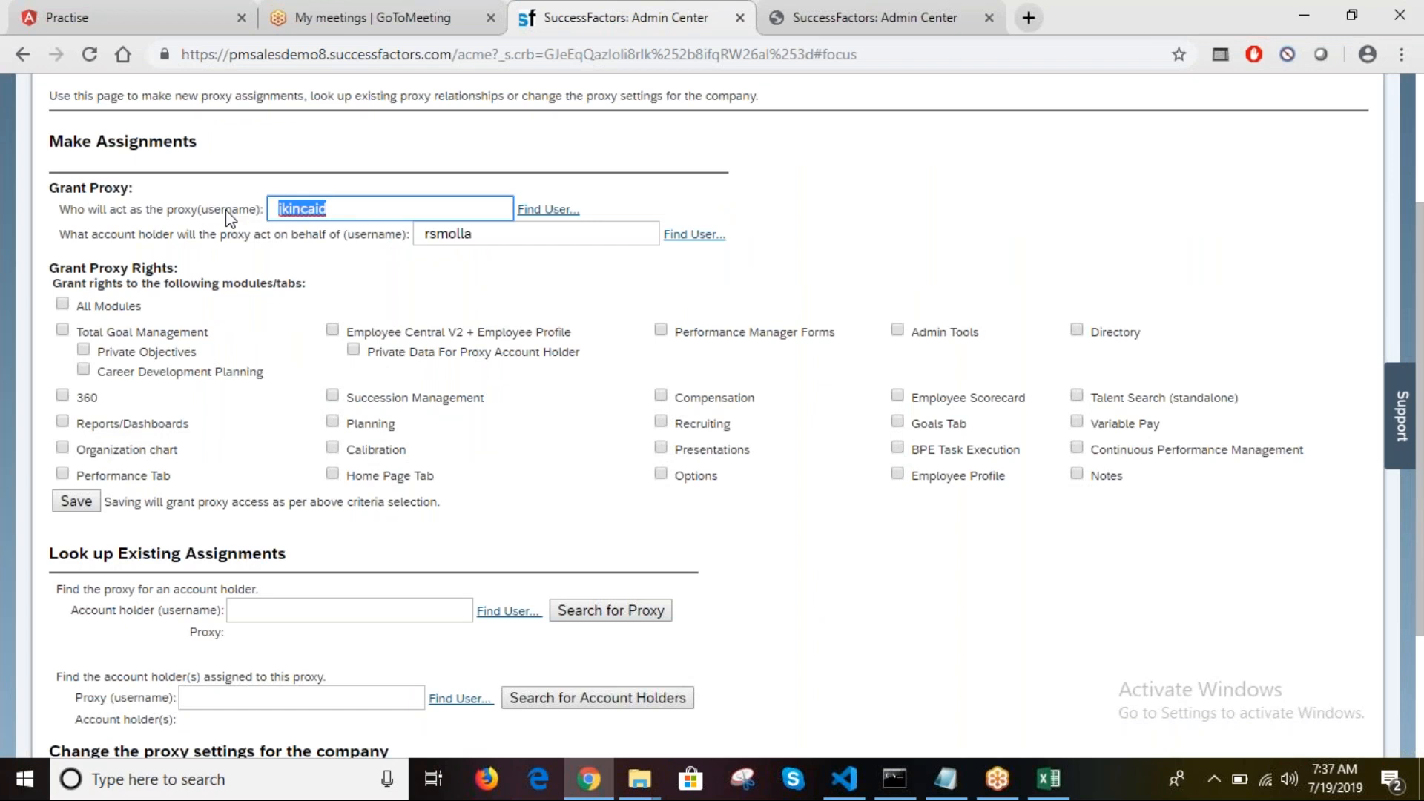
key("ctrl+c")
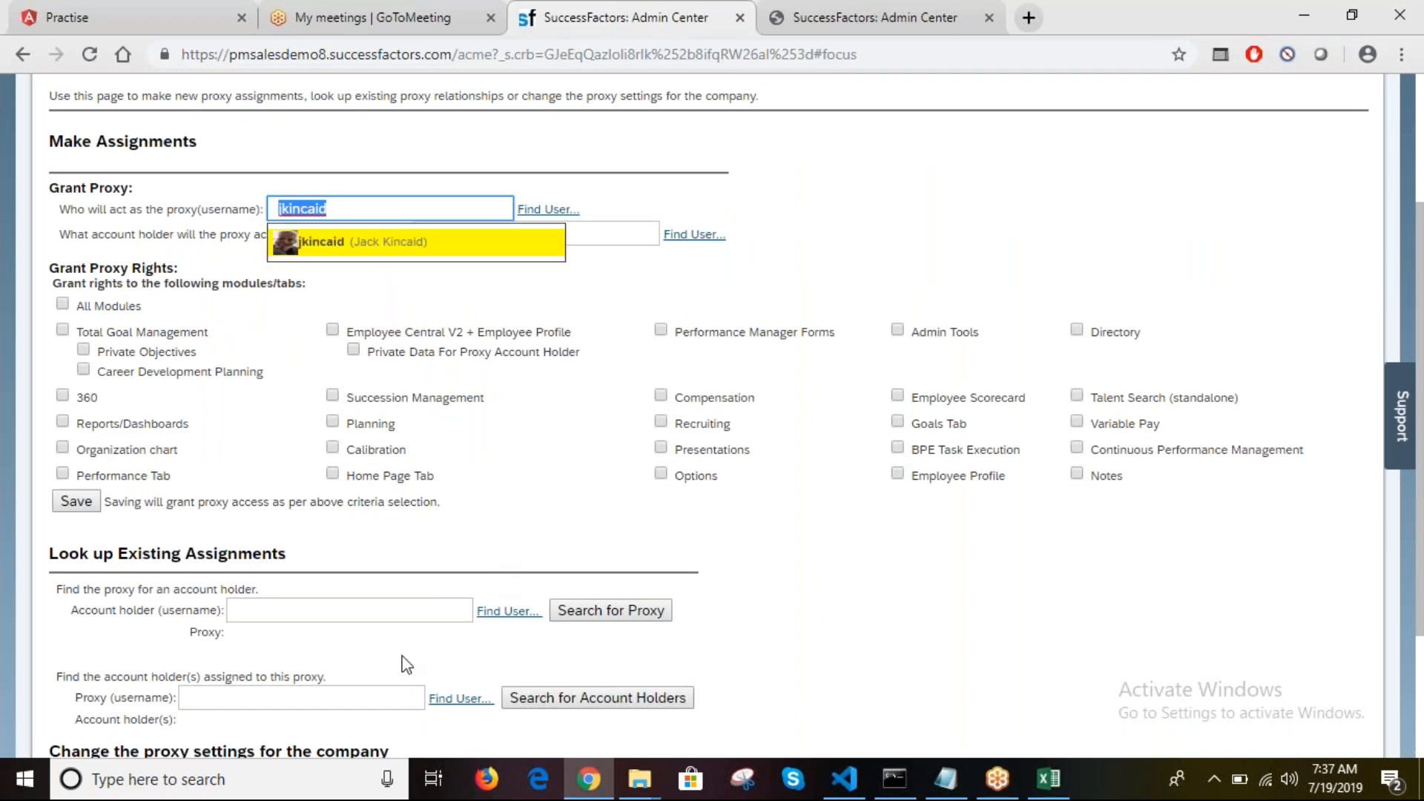
left_click(611, 612)
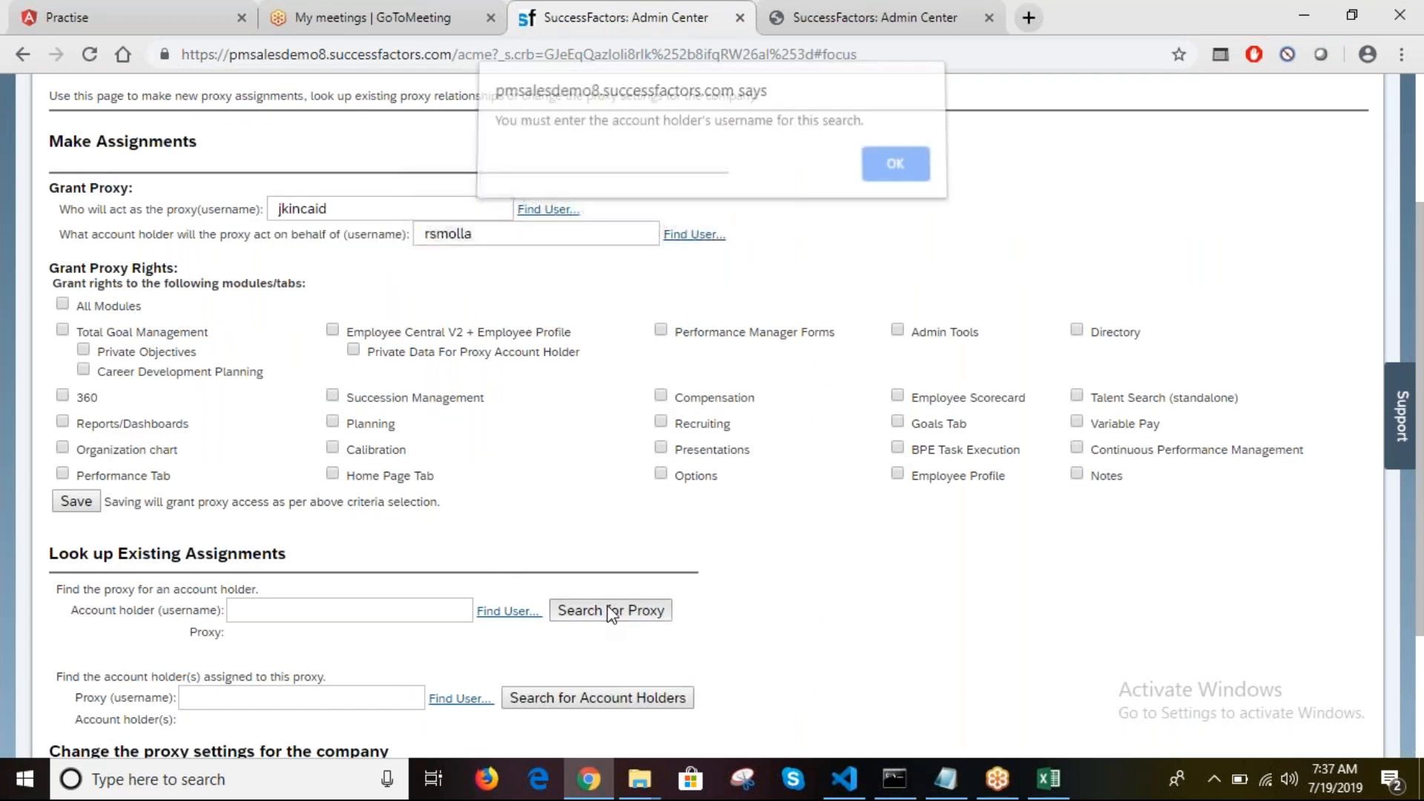
Step: Dismiss the two warnings and erase both the proxy and account holder usernames
left_click(896, 174)
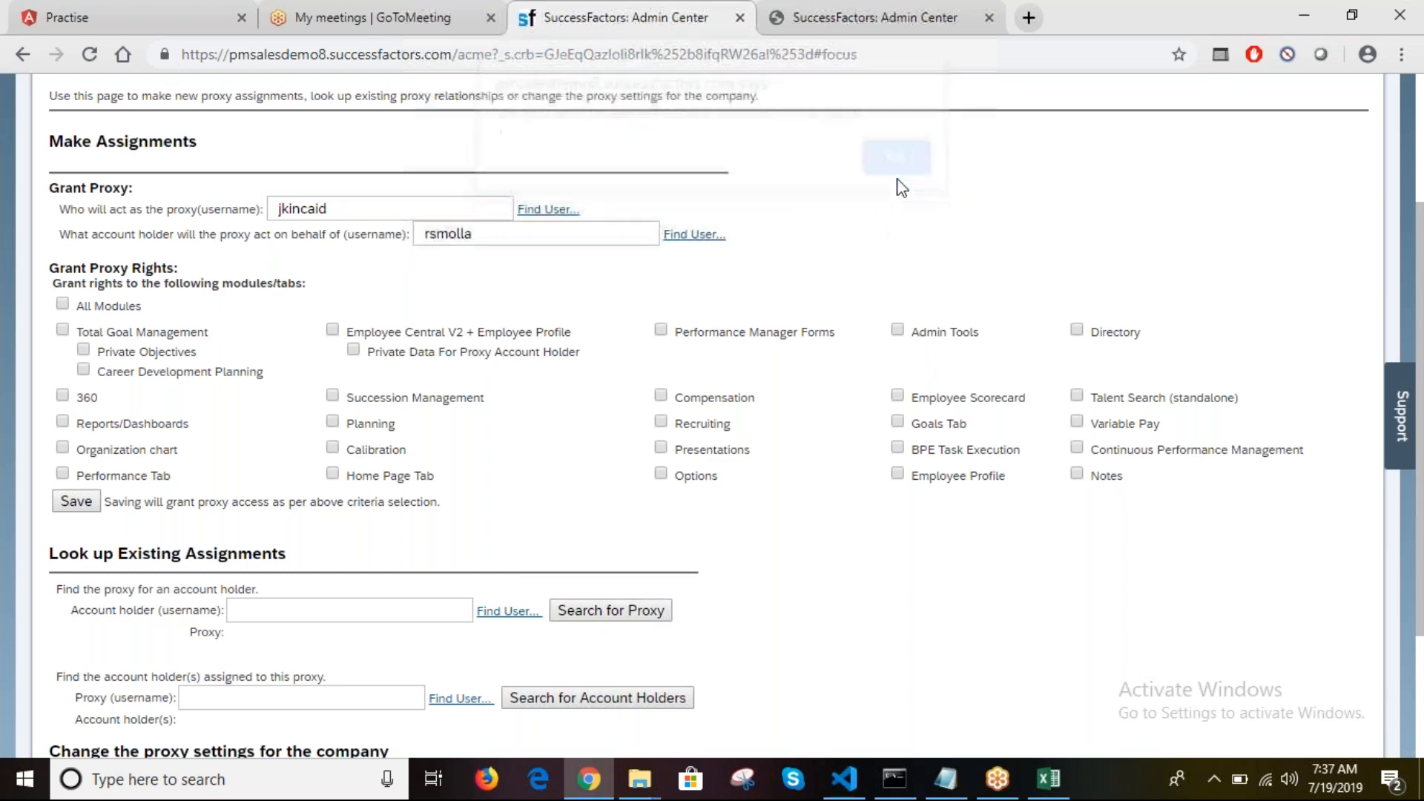
left_click(77, 502)
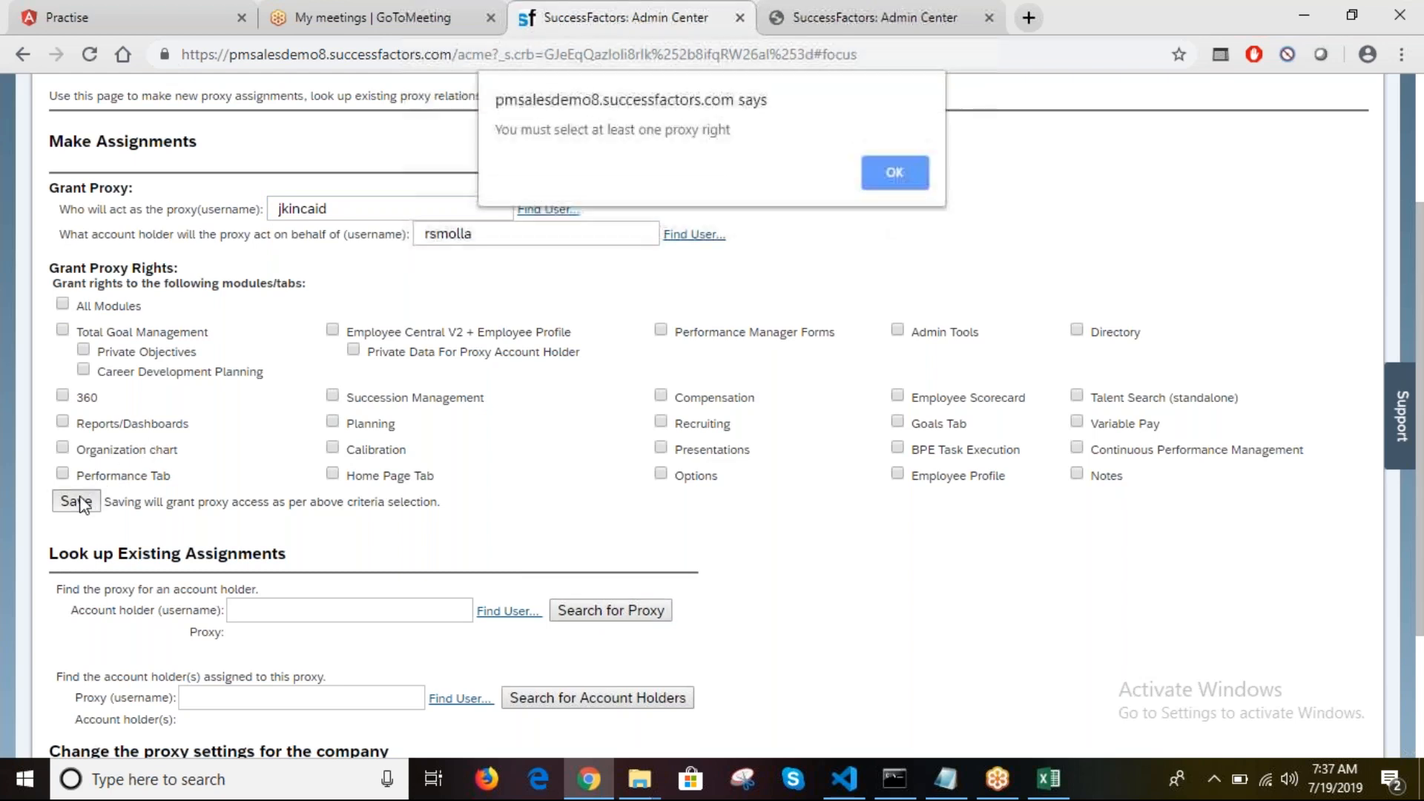
left_click(901, 171)
key("BackSpace")
key("BackSpace")
key("BackSpace")
key("BackSpace")
key("BackSpace")
key("BackSpace")
key("BackSpace")
left_click(486, 235)
key("BackSpace")
key("BackSpace")
key("BackSpace")
key("BackSpace")
key("BackSpace")
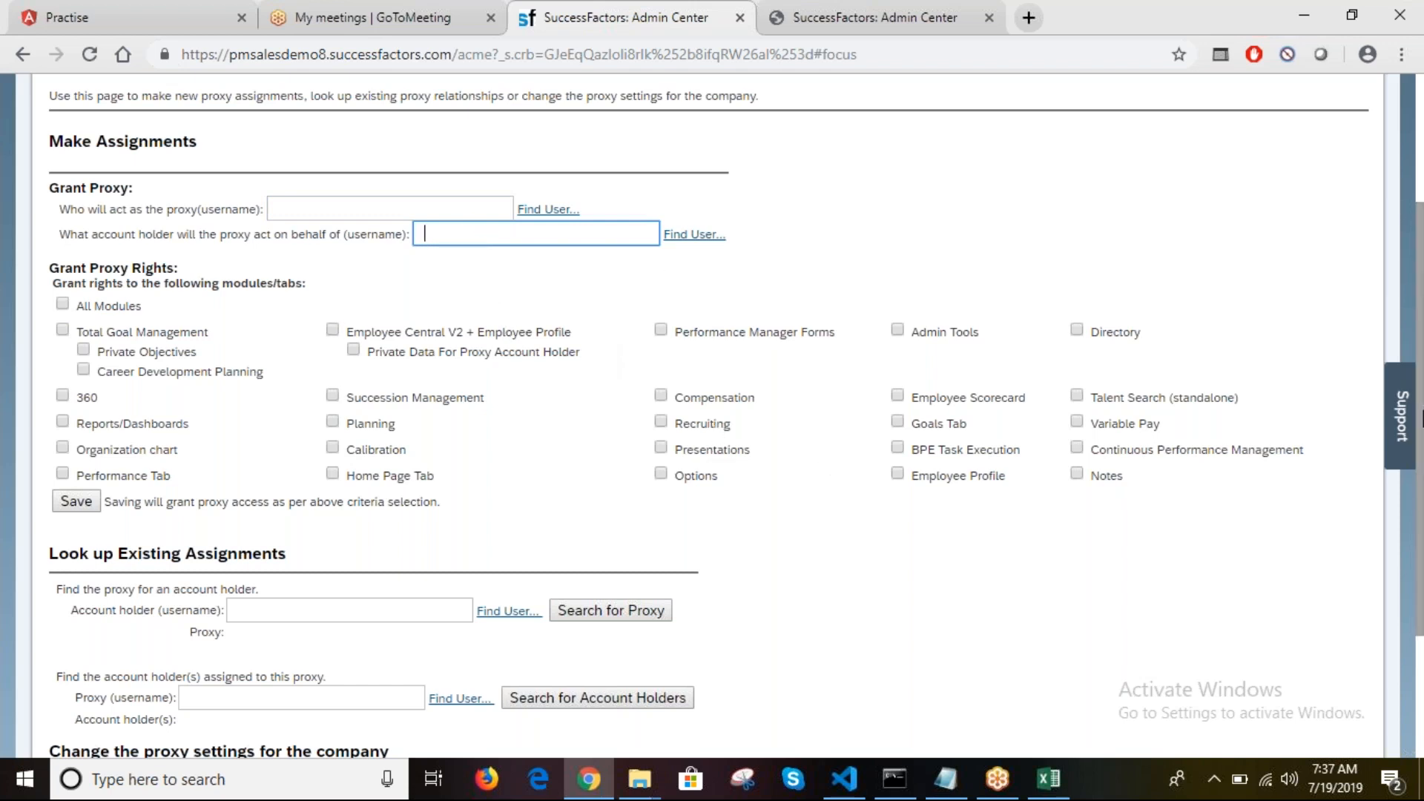
Step: Use Find User to search the proxy user's username and select them as lookup account holder
scroll(479, 382, "down", 3)
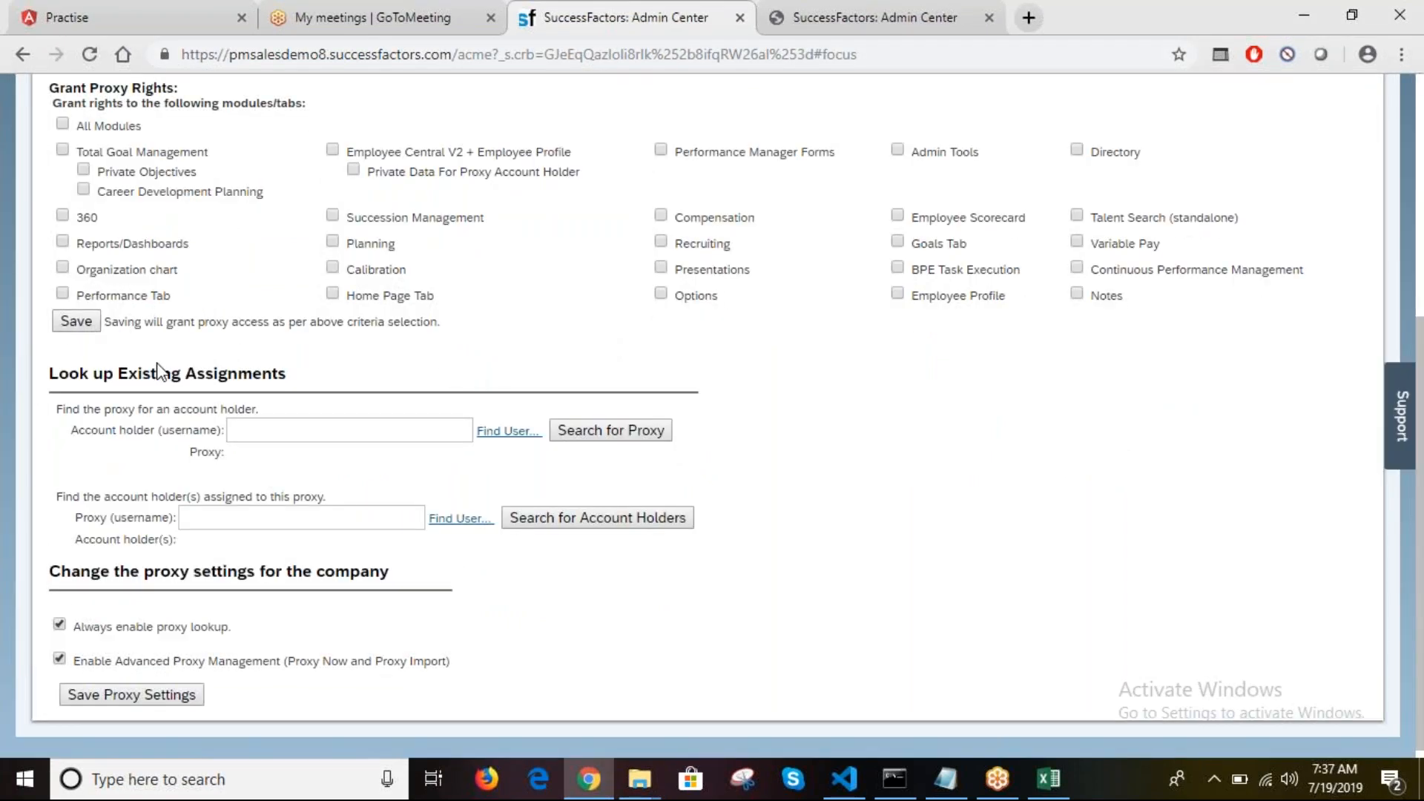
left_click(525, 435)
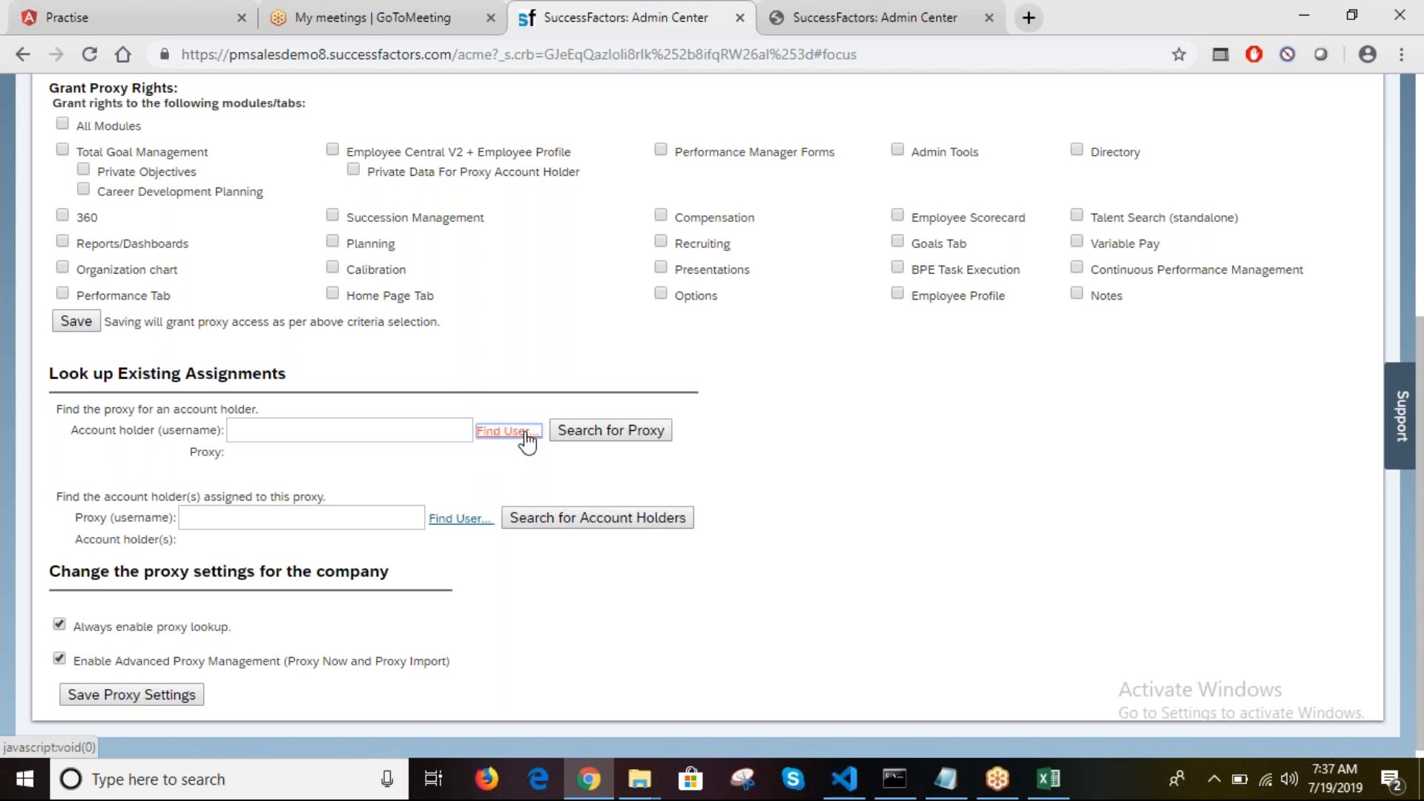
left_click(212, 246)
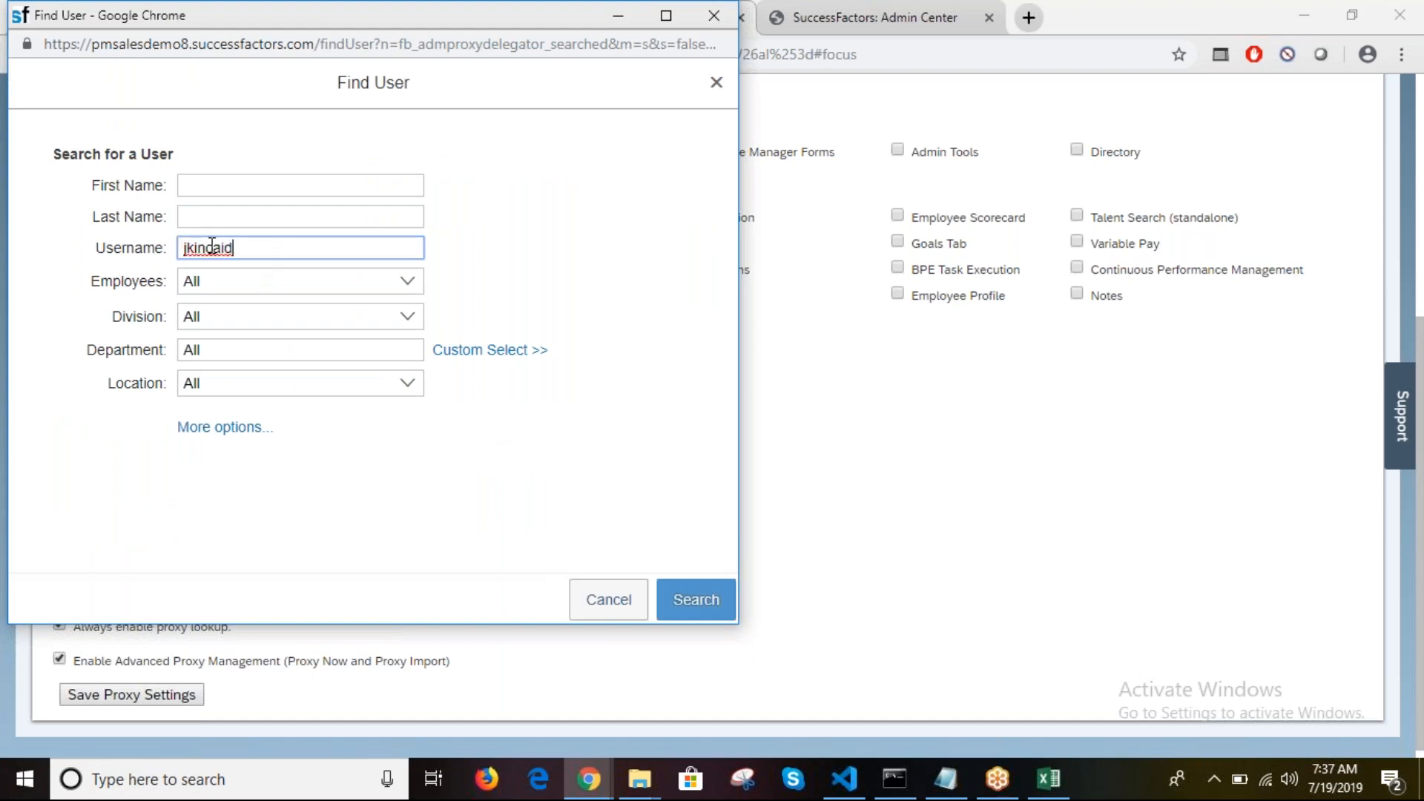
left_click(686, 612)
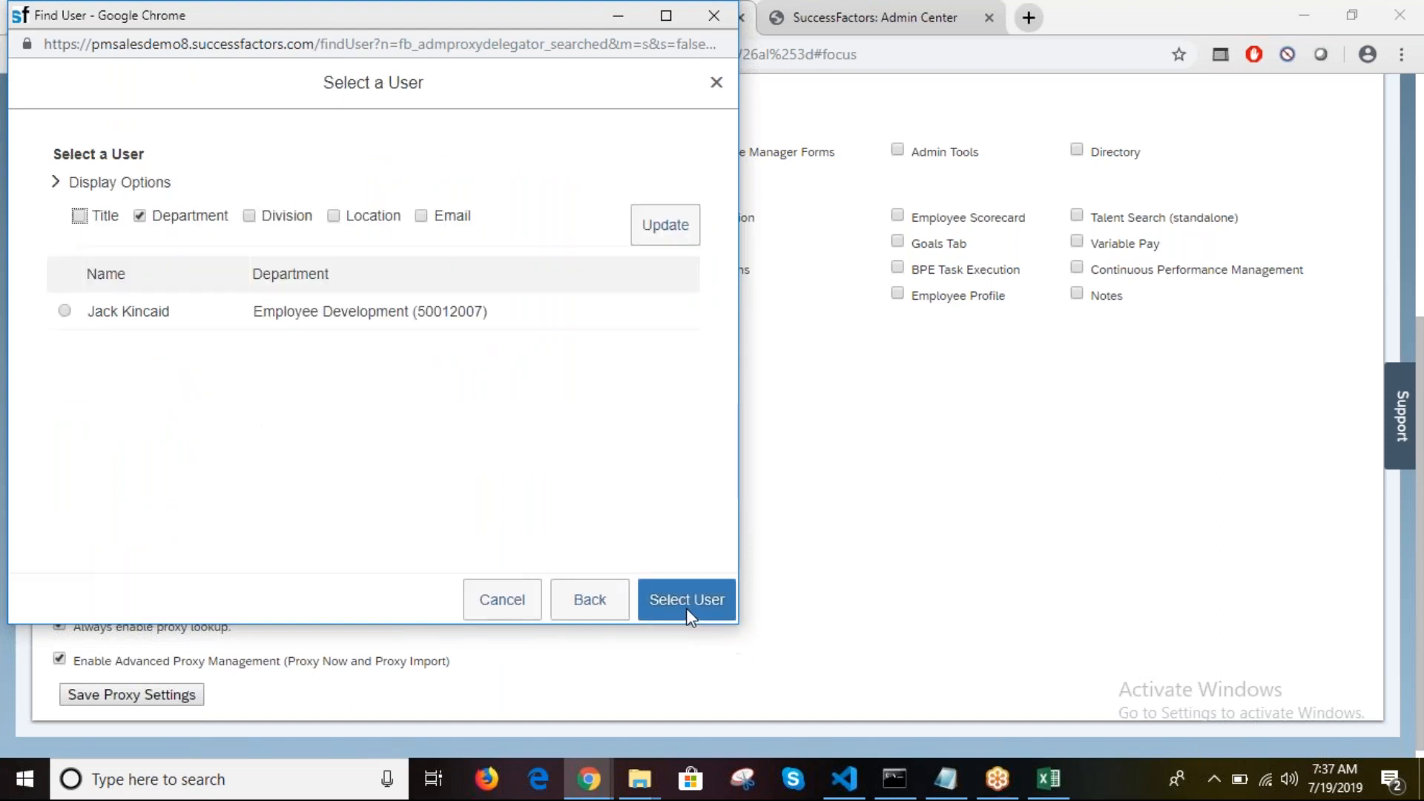
left_click(65, 311)
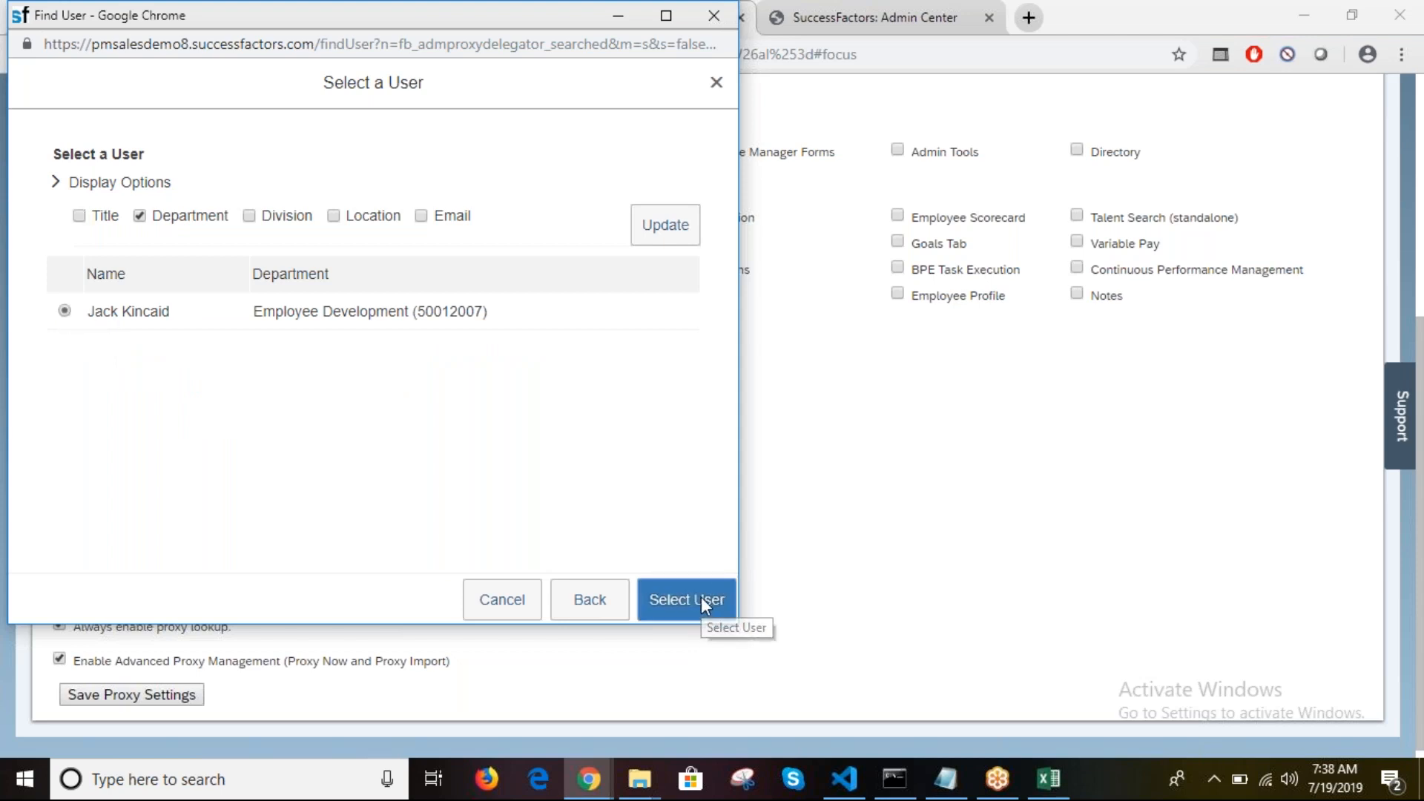
left_click(701, 596)
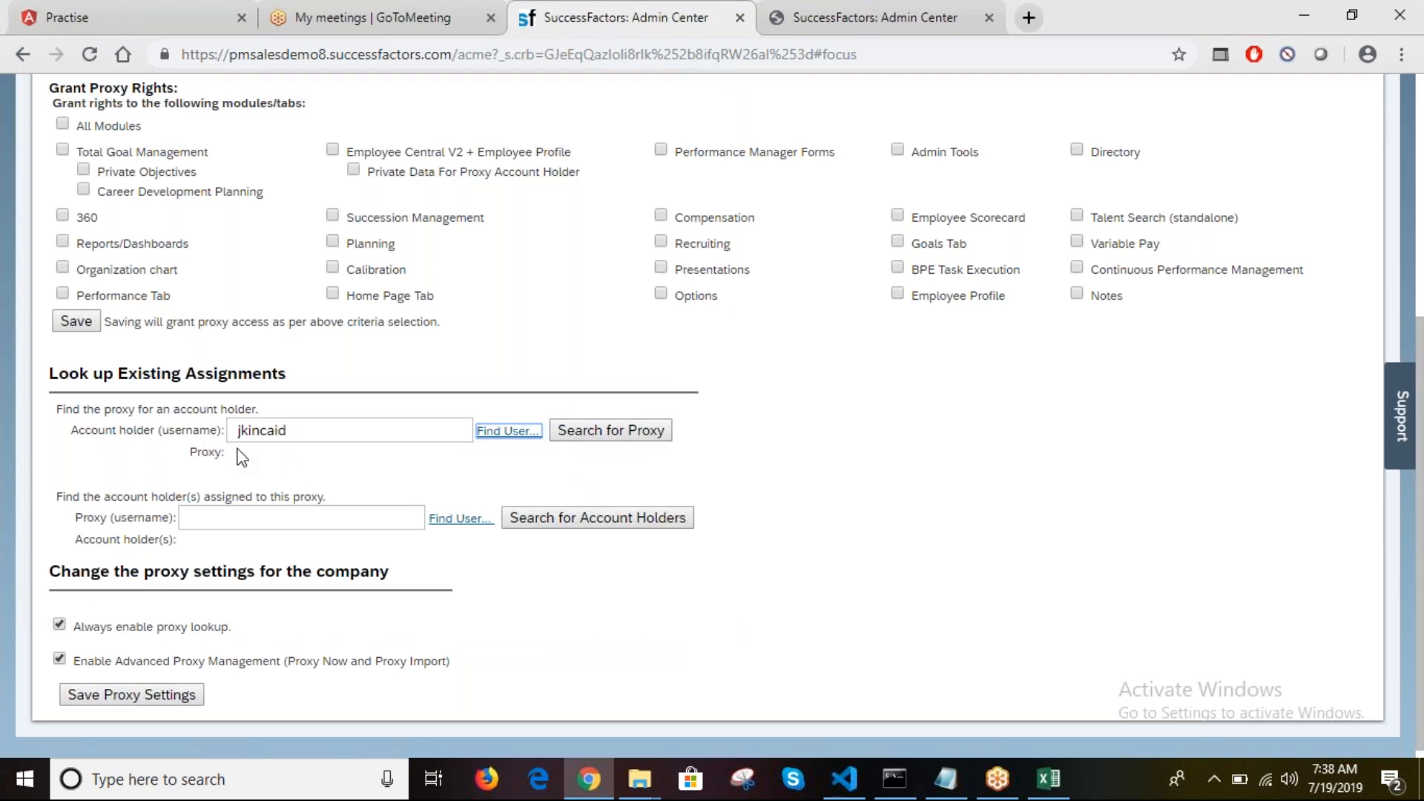
Step: Search for that account holder's existing proxies, then copy the username in Excel cell C7
left_click(643, 436)
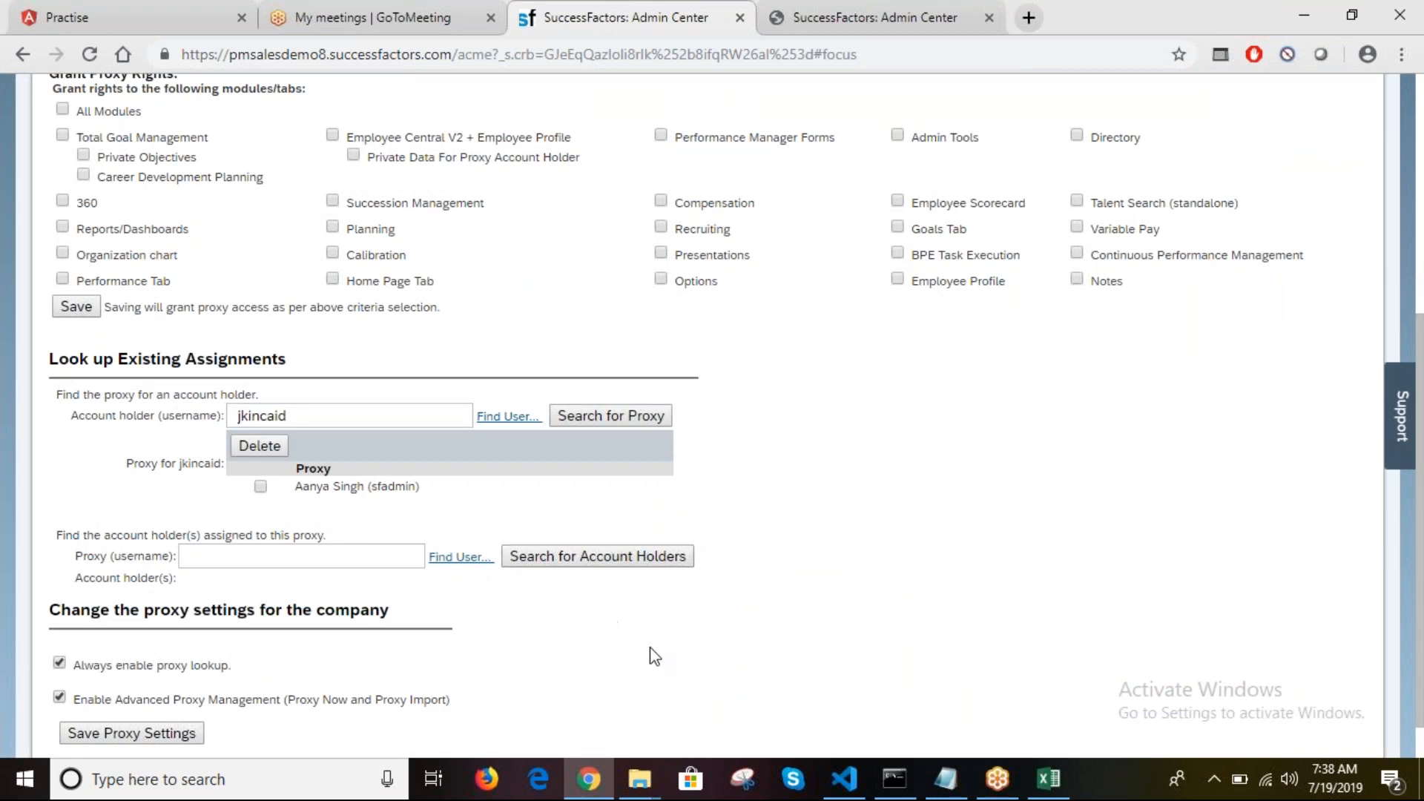
left_click(1043, 788)
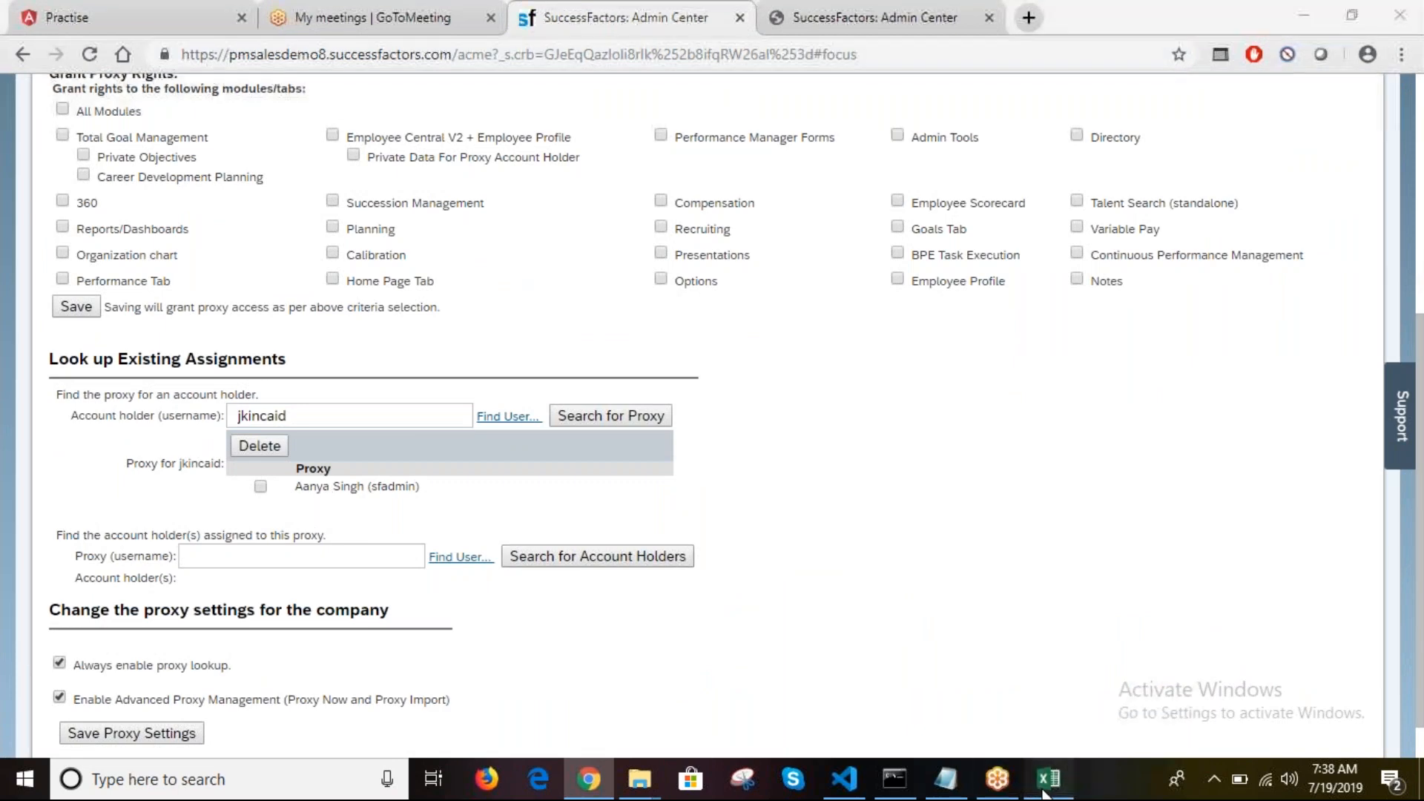
key("ctrl+c")
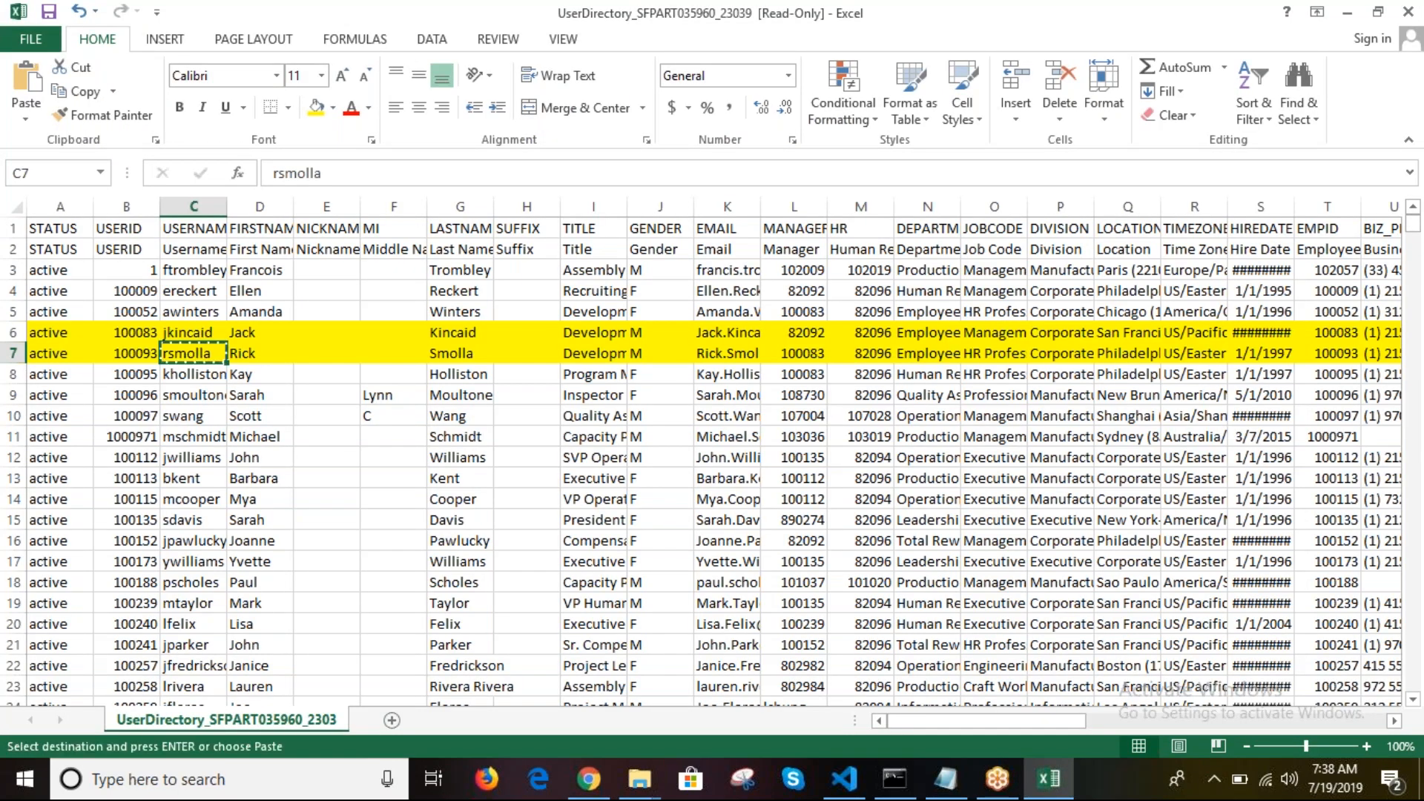
Step: Search Find User for the account holder's username and pick the matching employee
left_click(593, 795)
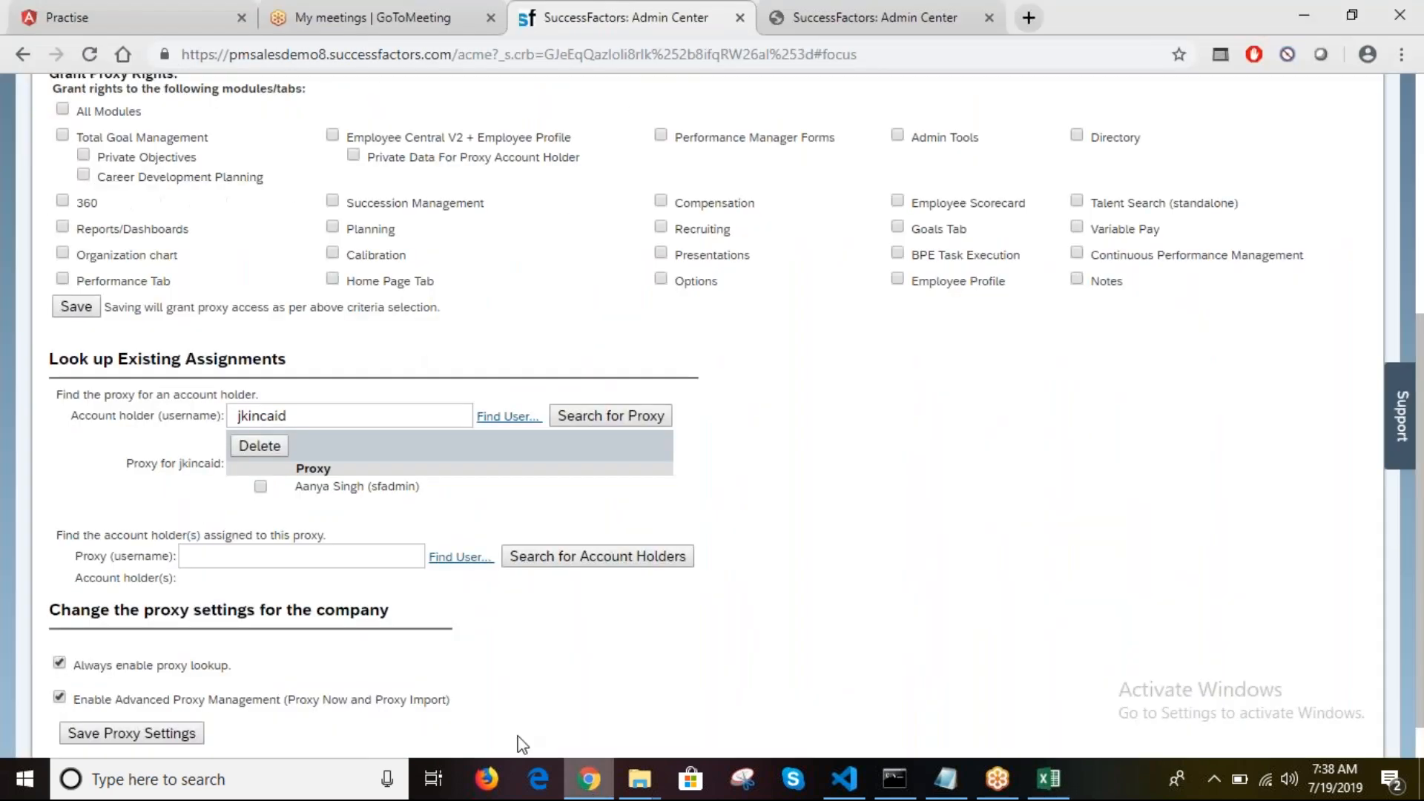
left_click(498, 420)
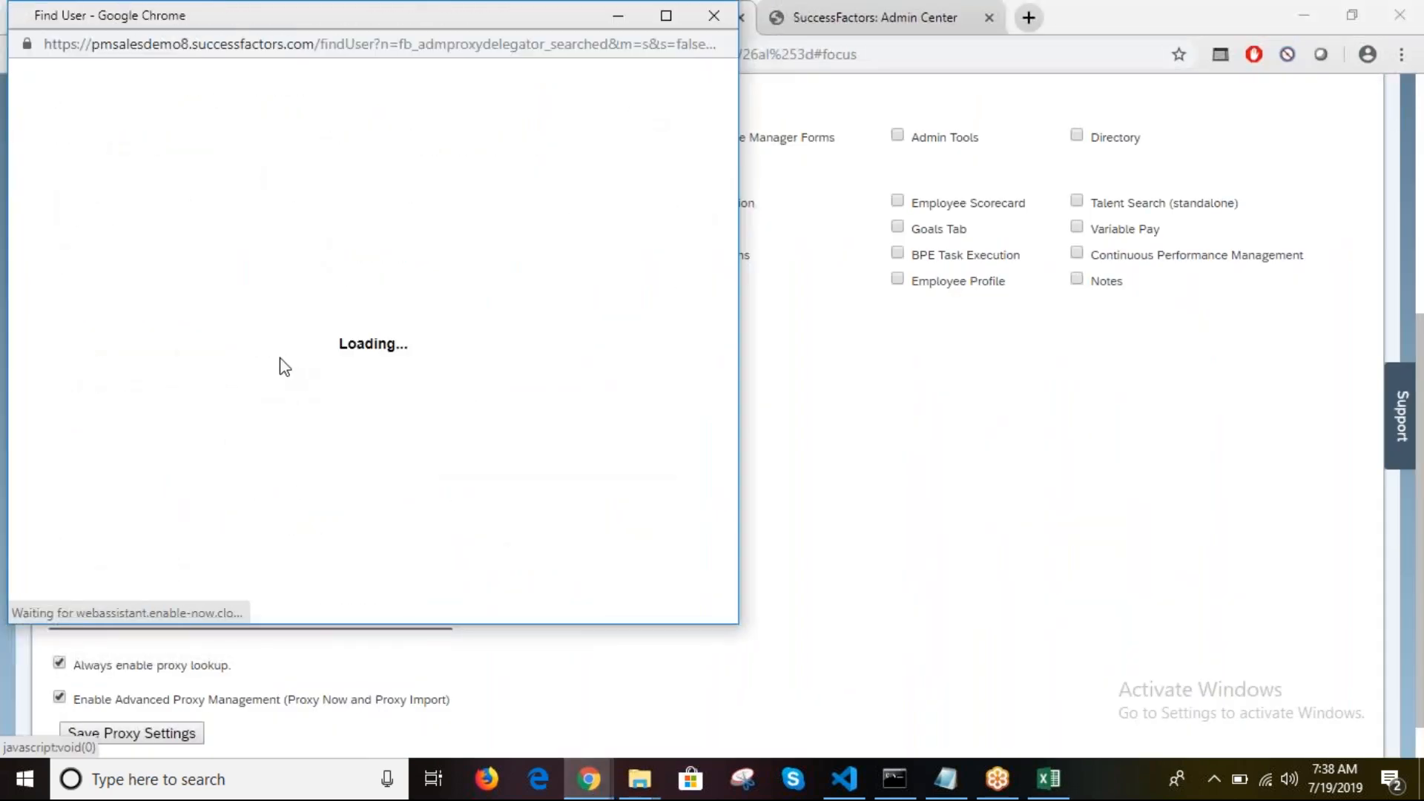
left_click(221, 248)
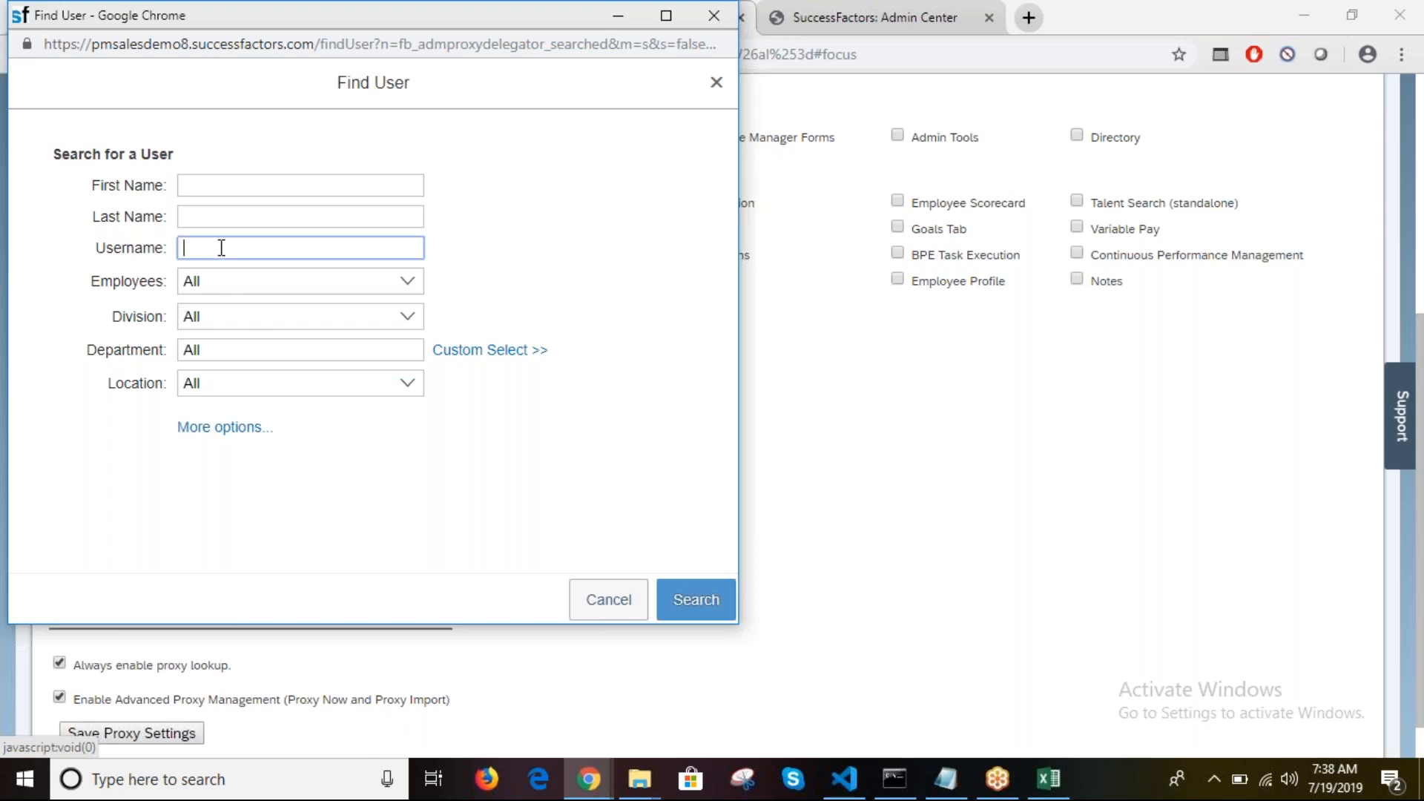
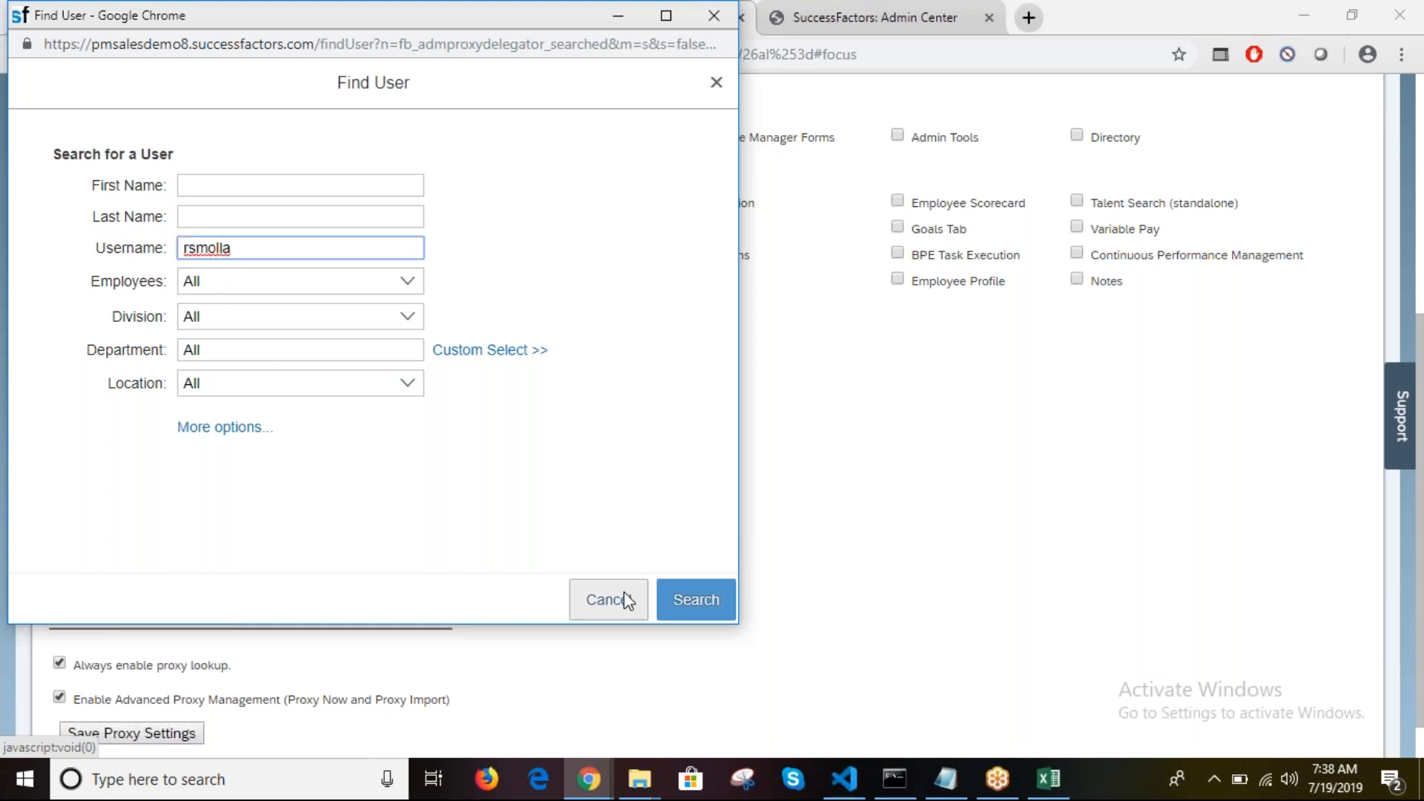
left_click(712, 603)
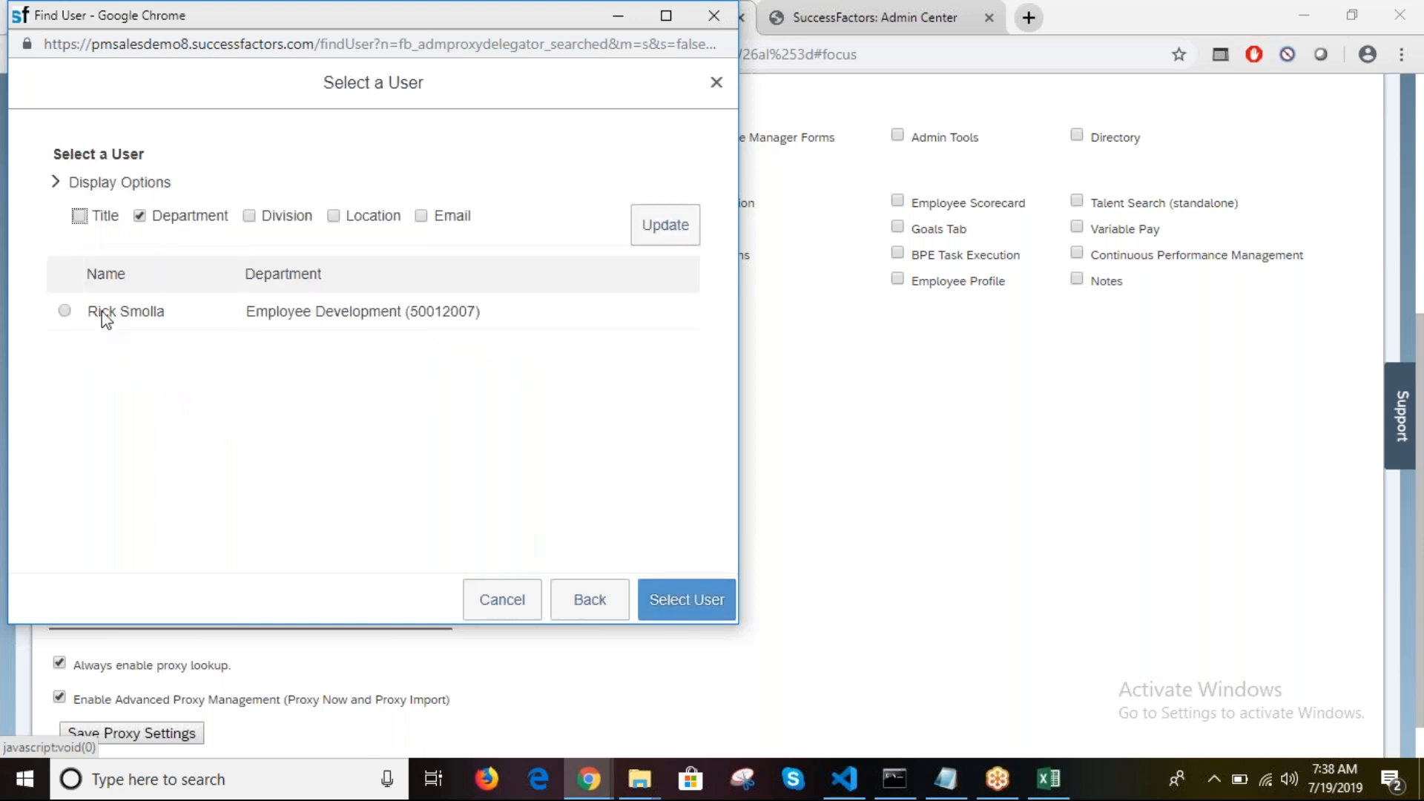
left_click(64, 311)
Step: Confirm the chosen account holder and list their existing proxies
left_click(687, 599)
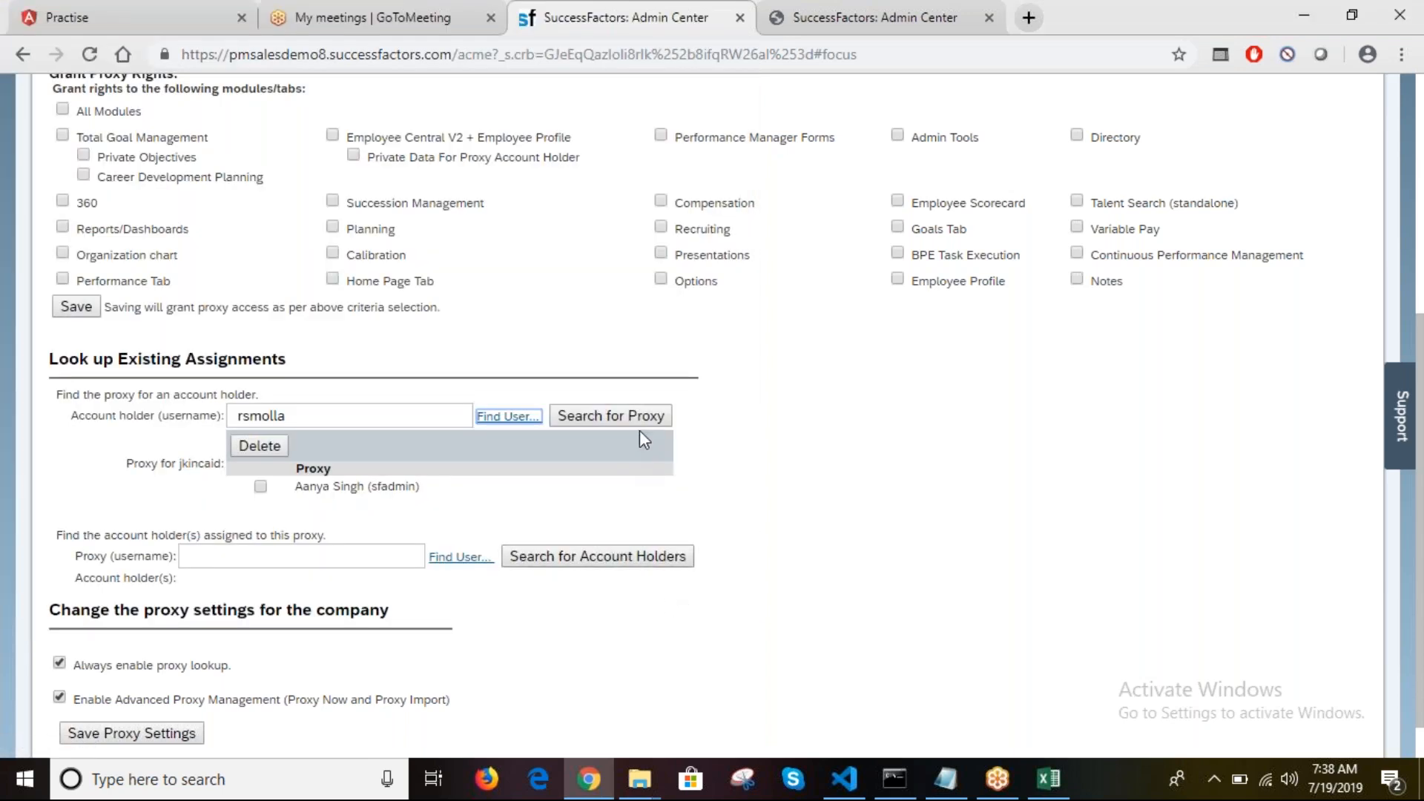
left_click(640, 417)
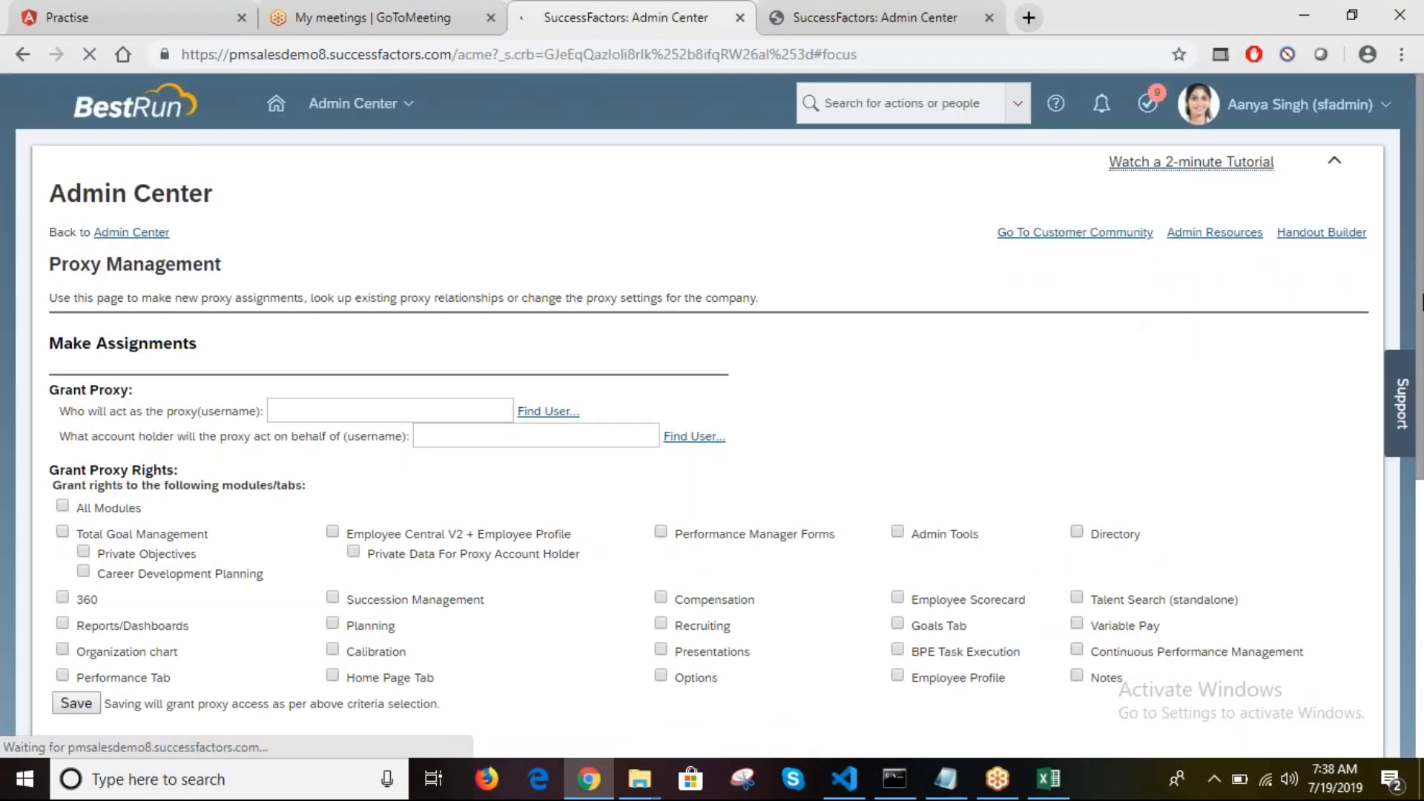
scroll(248, 635, "down", 4)
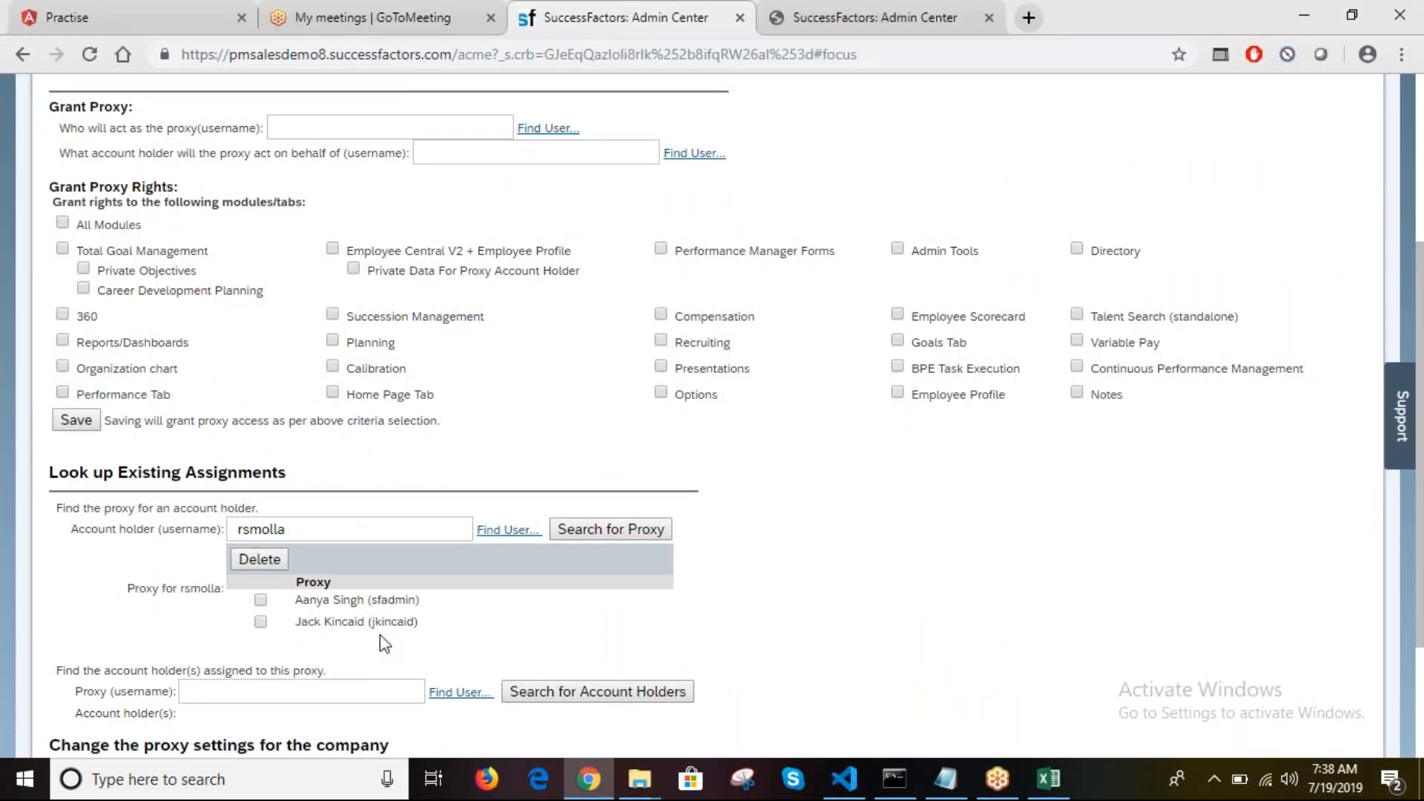
Step: Review the two-proxy list, ticking and unticking the proxy user's entry
left_click(311, 536)
left_click(261, 623)
left_click(261, 622)
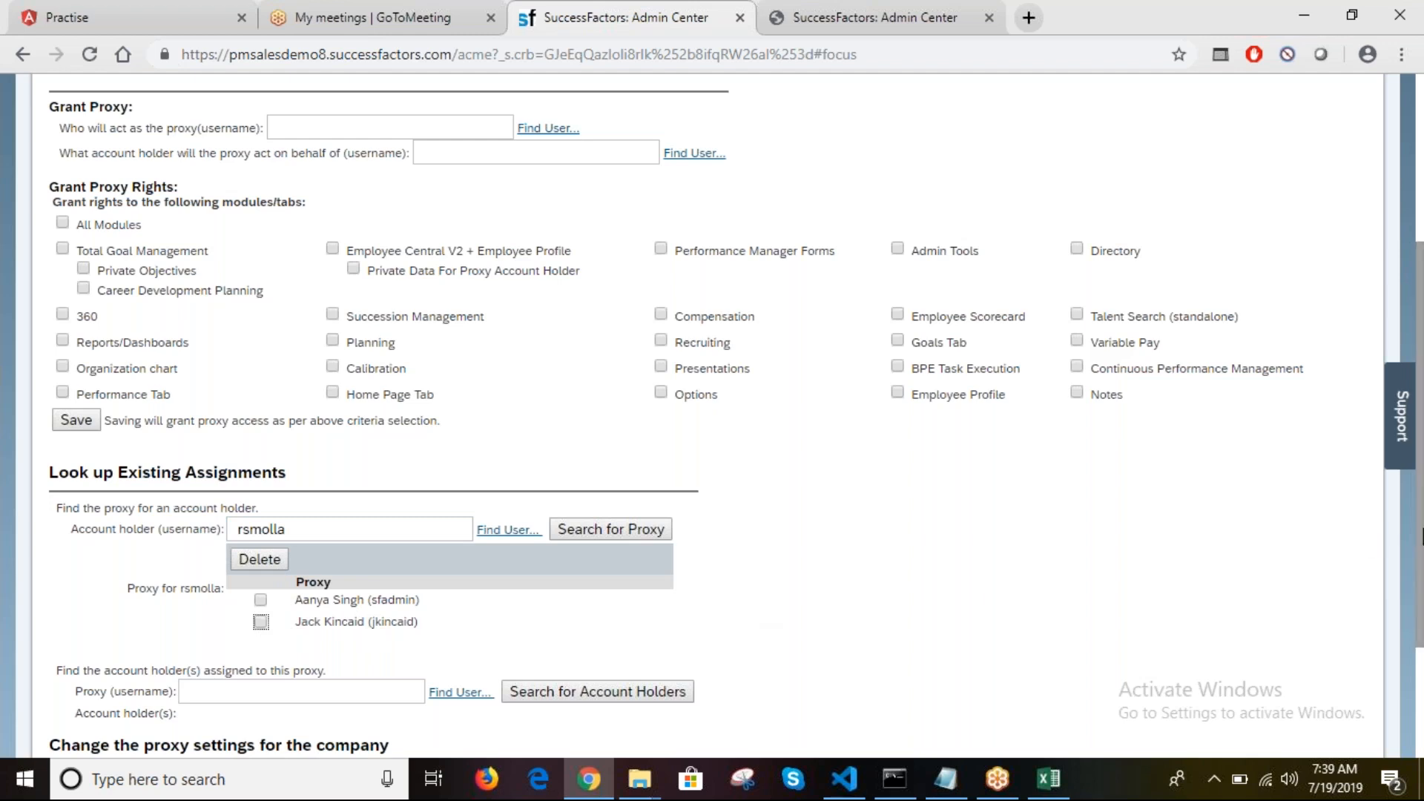
scroll(1420, 542, "down", 2)
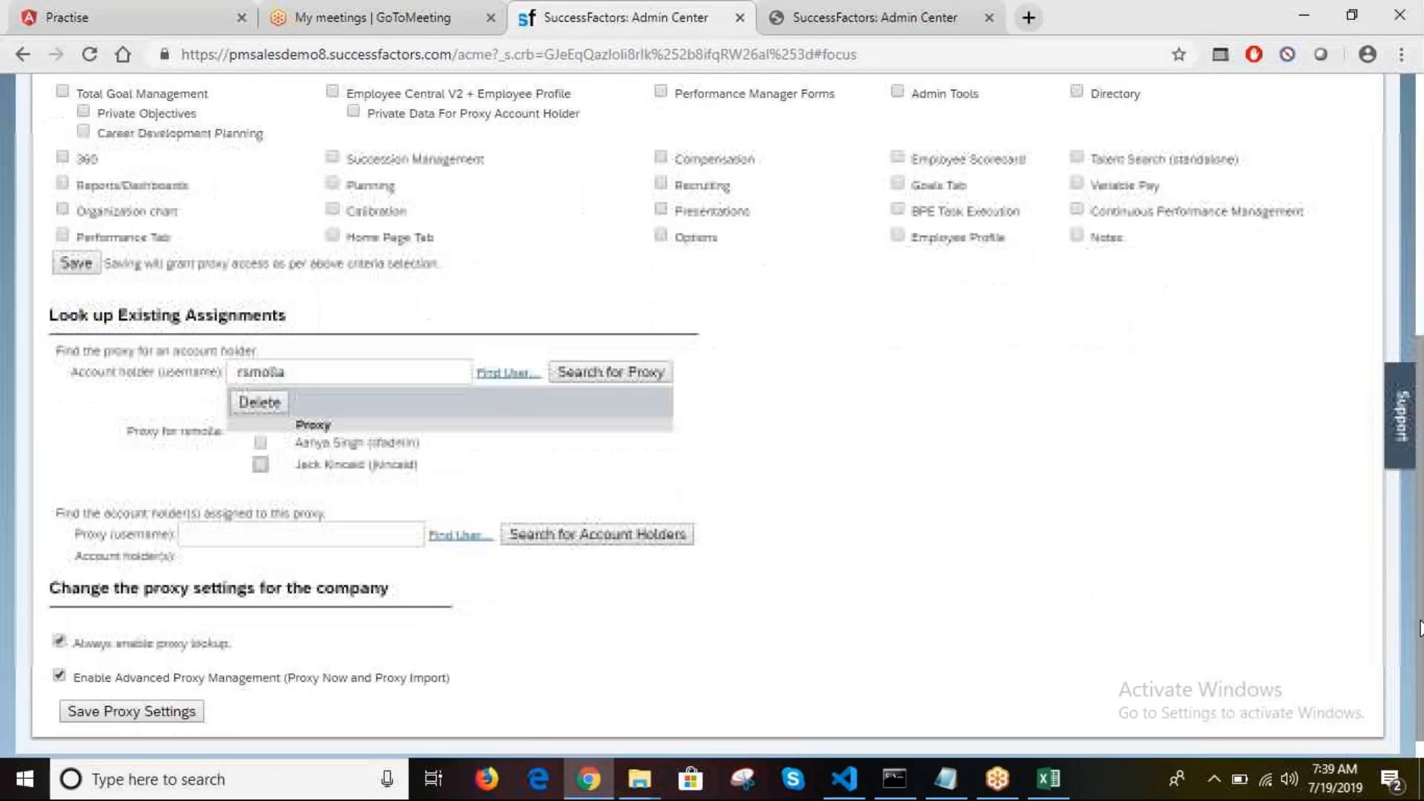
left_click(208, 536)
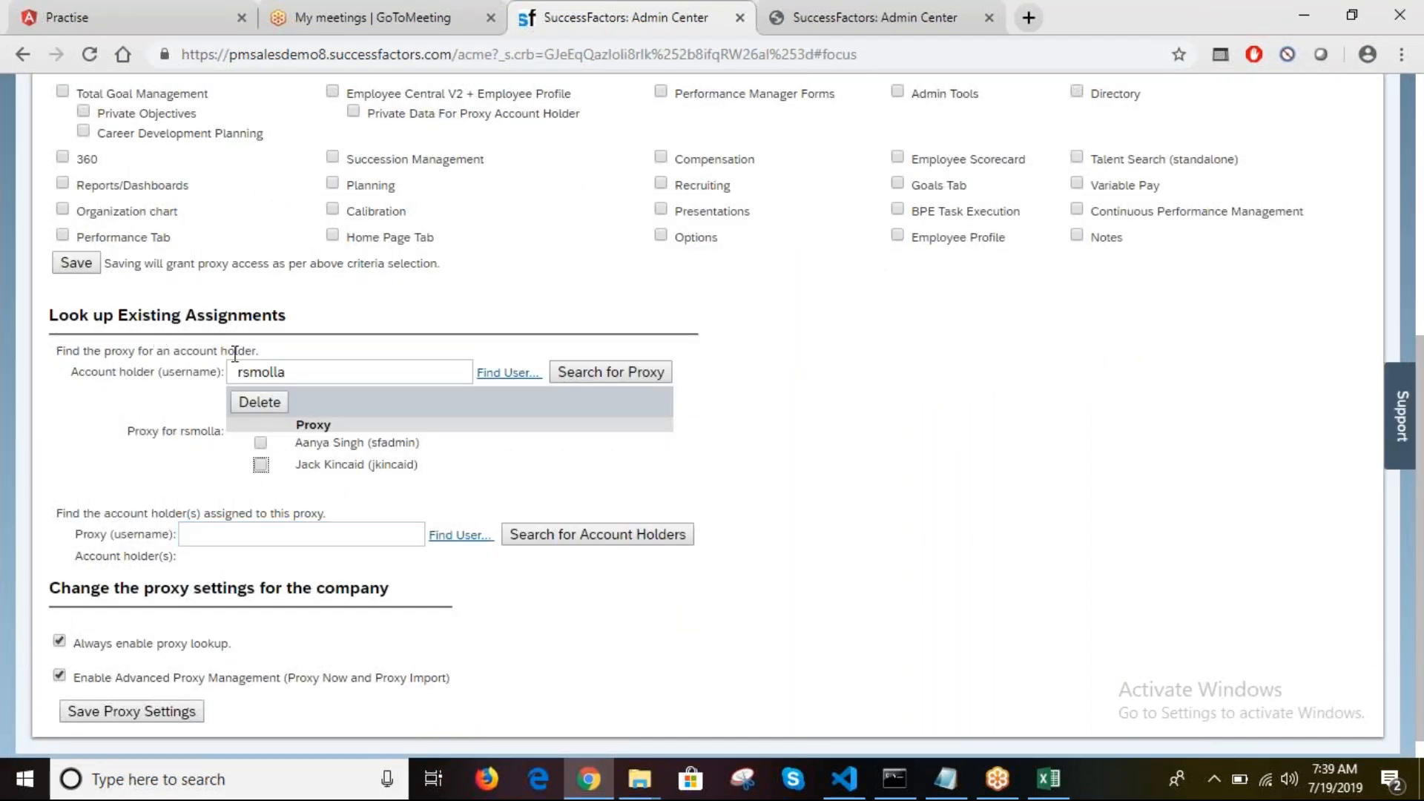
left_click(277, 369)
left_click(316, 528)
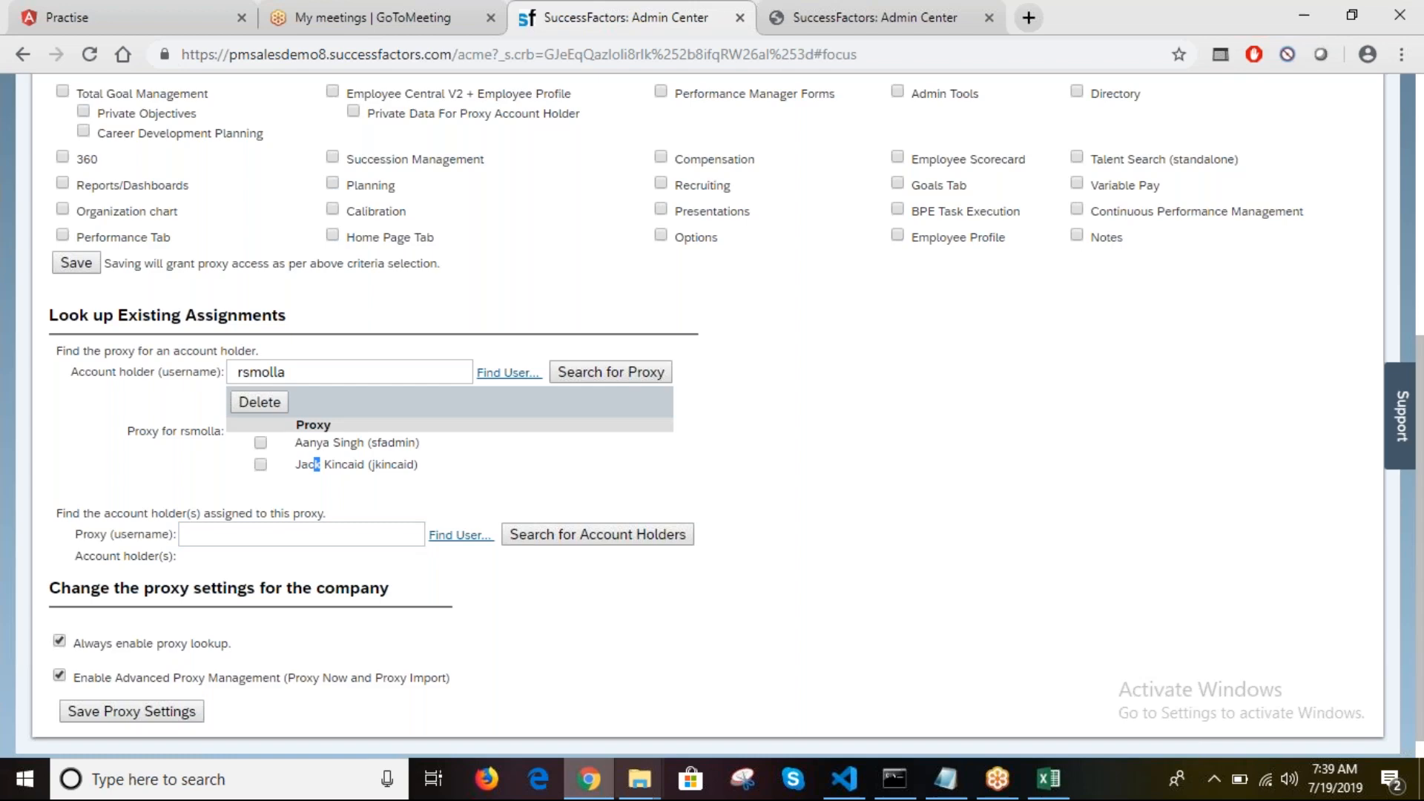
left_click(1049, 779)
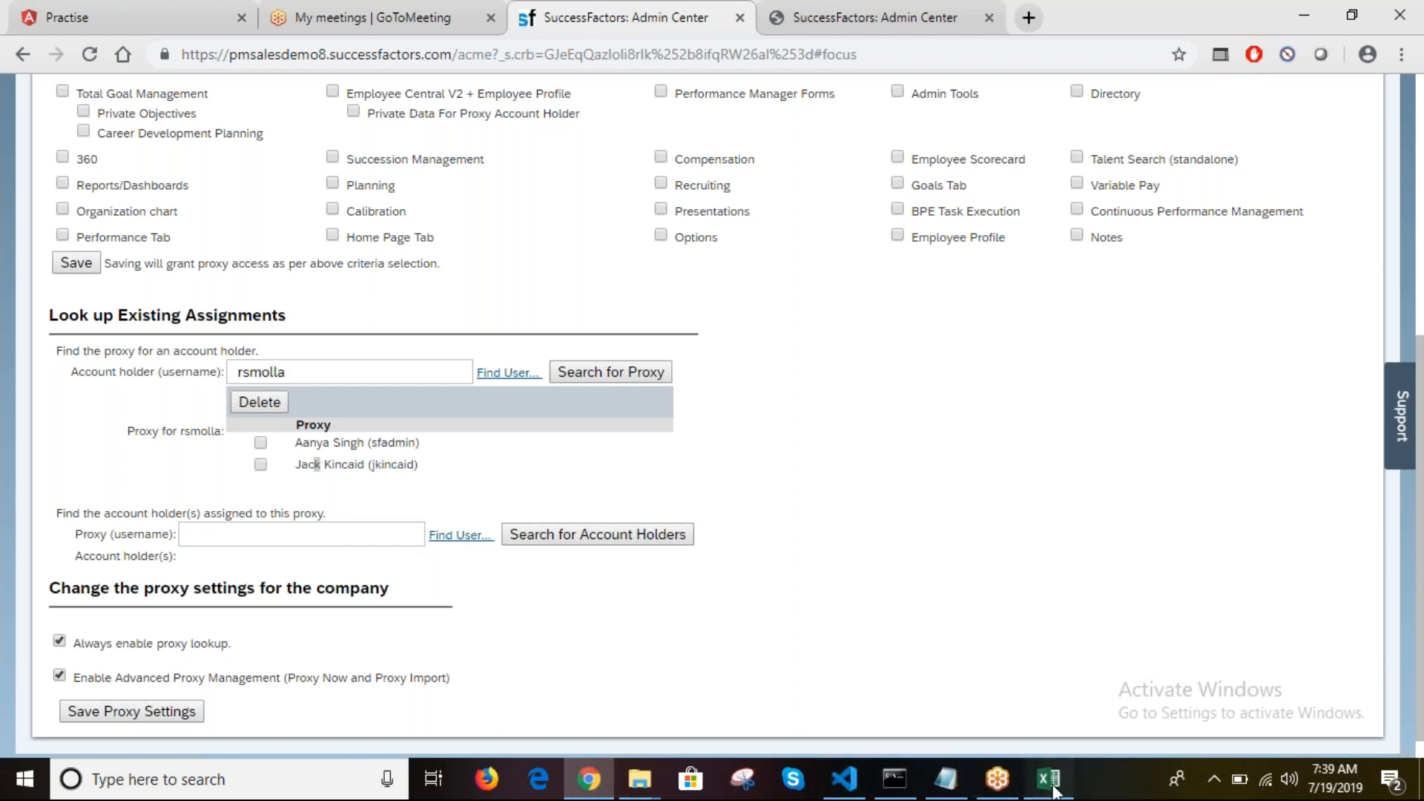
Step: Copy the proxy username from Excel cell C6 and set it in the Proxy field via Find User
left_click(195, 332)
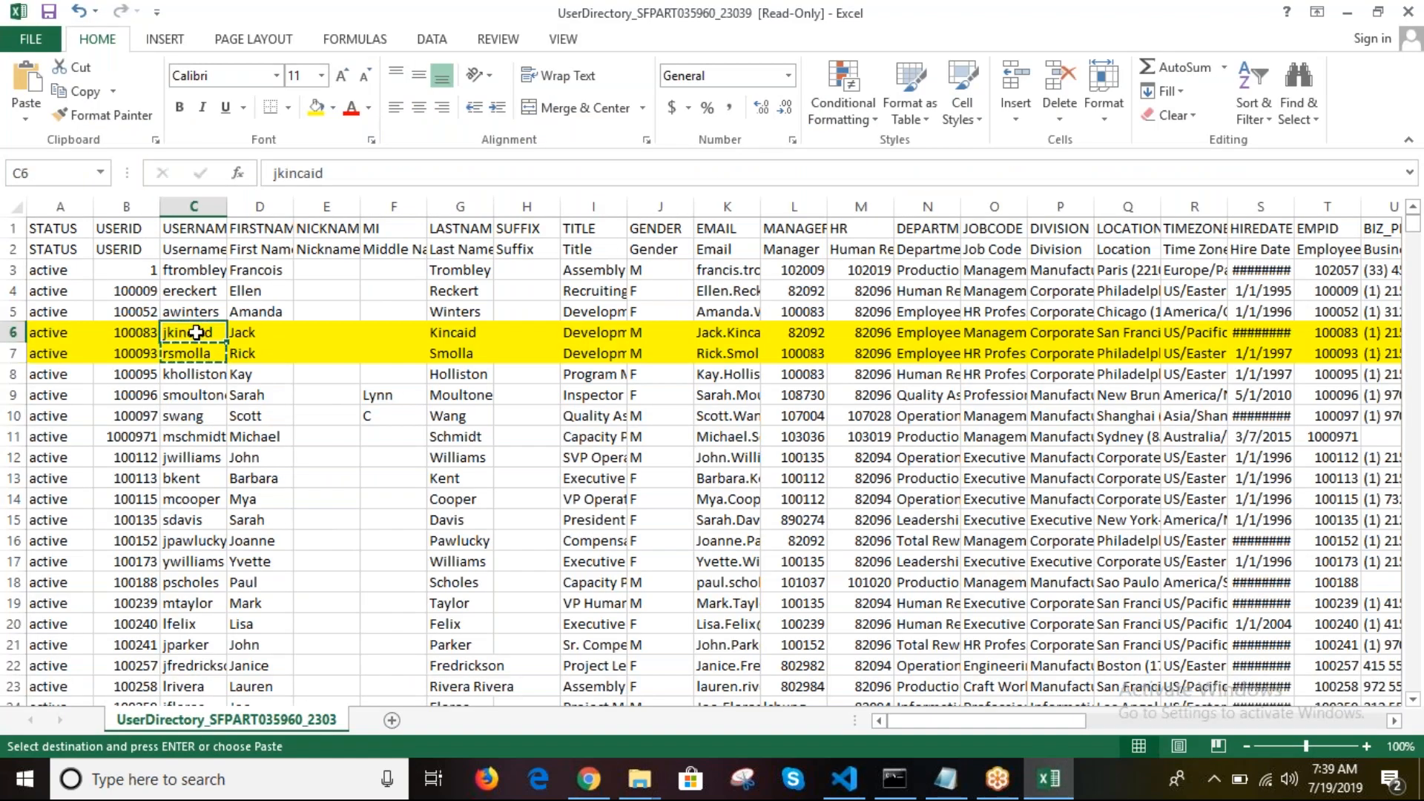
key("ctrl+c")
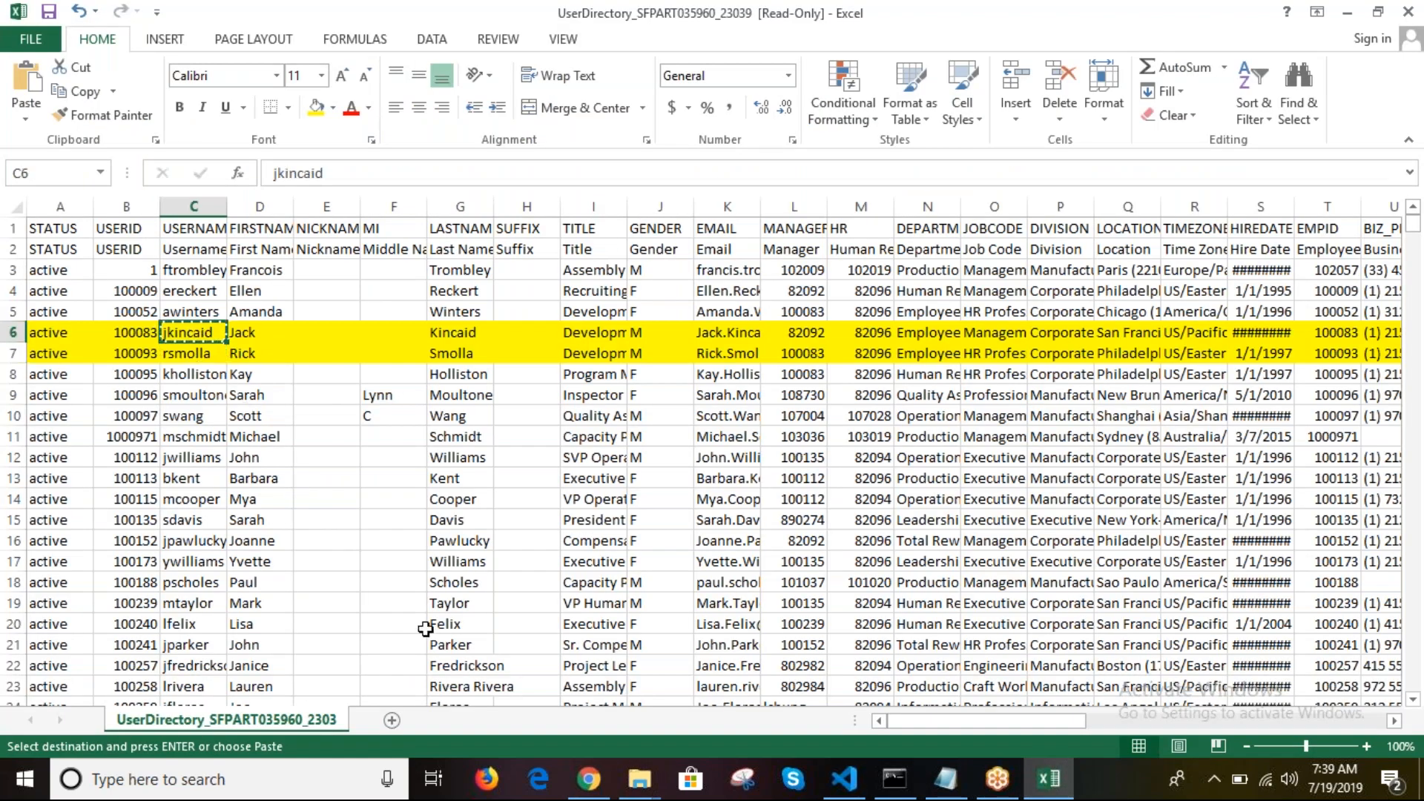
left_click(589, 779)
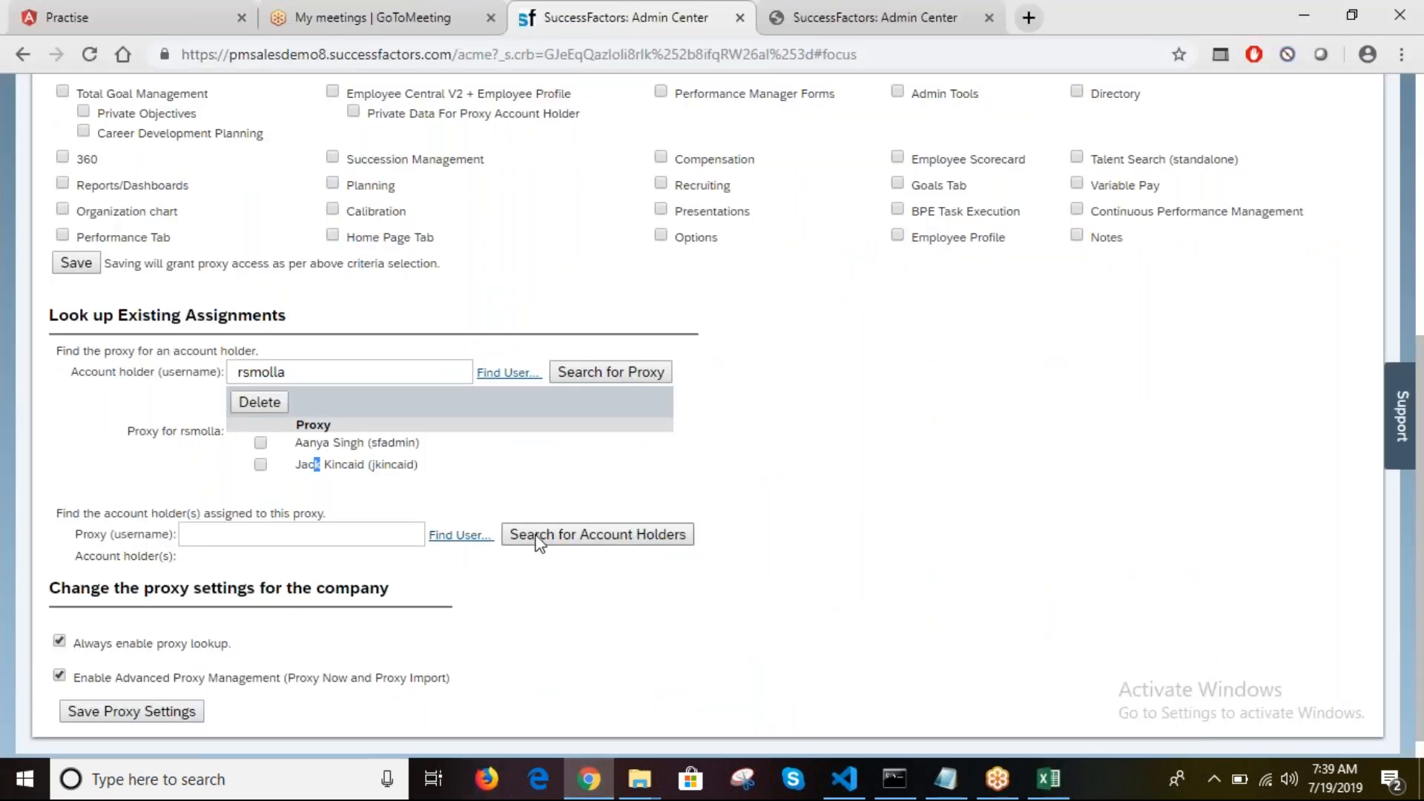
left_click(460, 536)
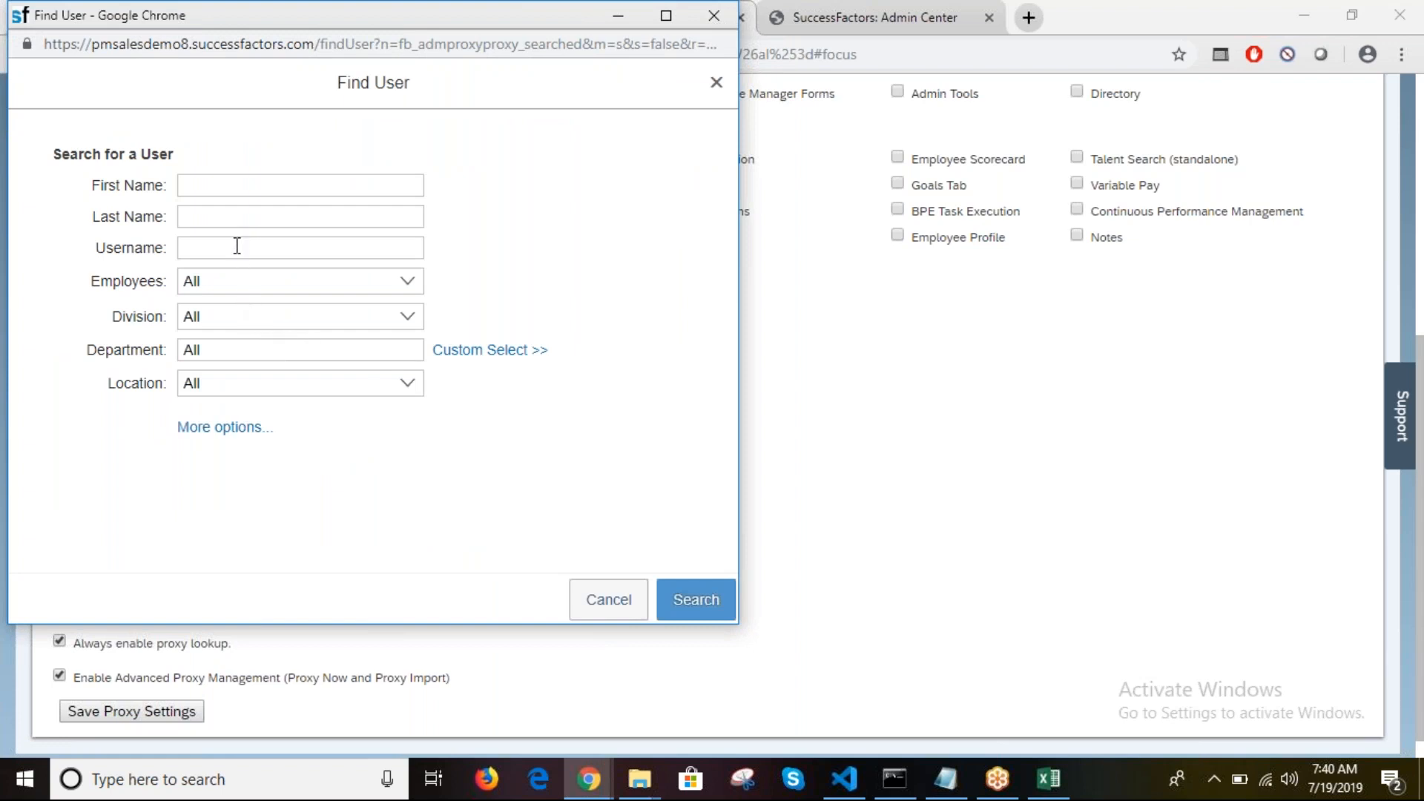
left_click(232, 248)
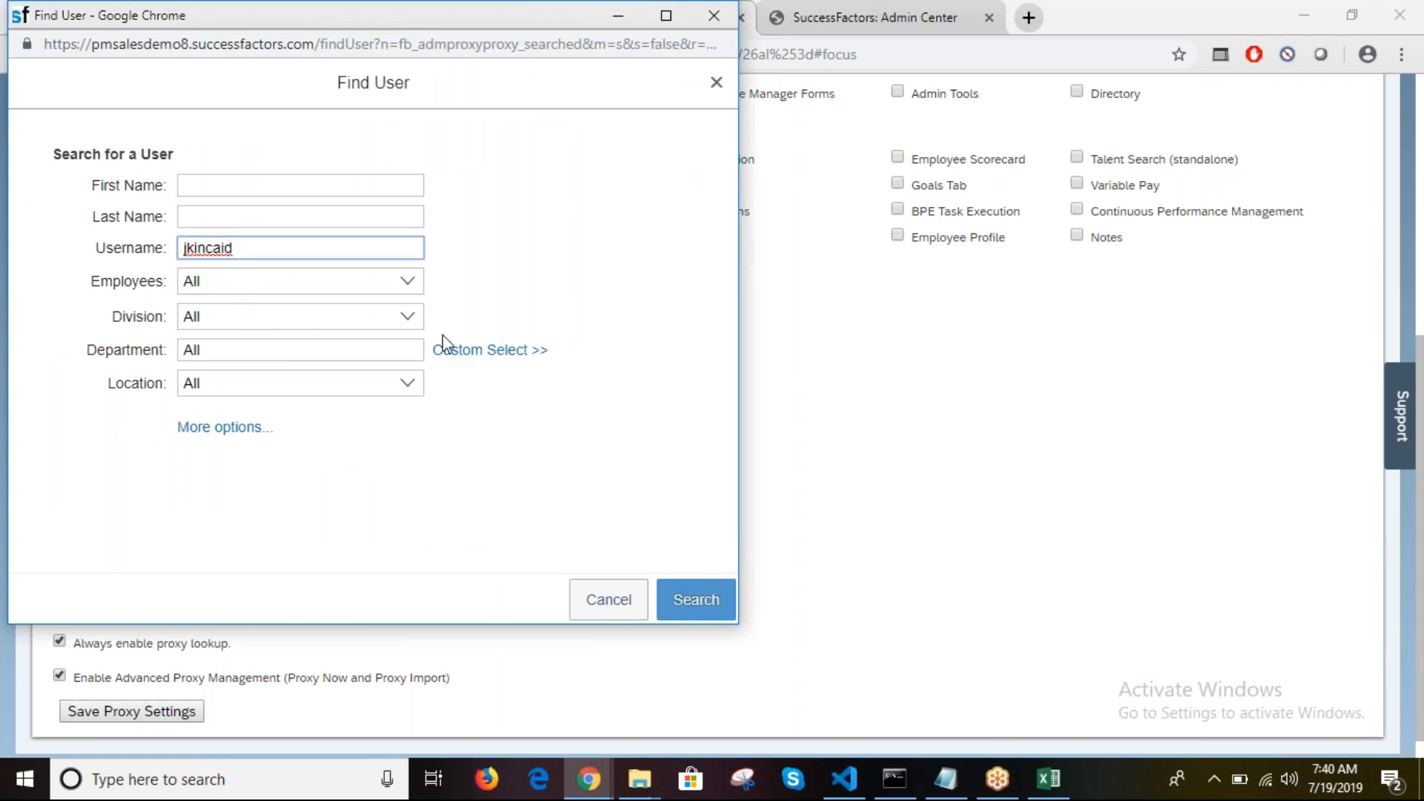
left_click(703, 594)
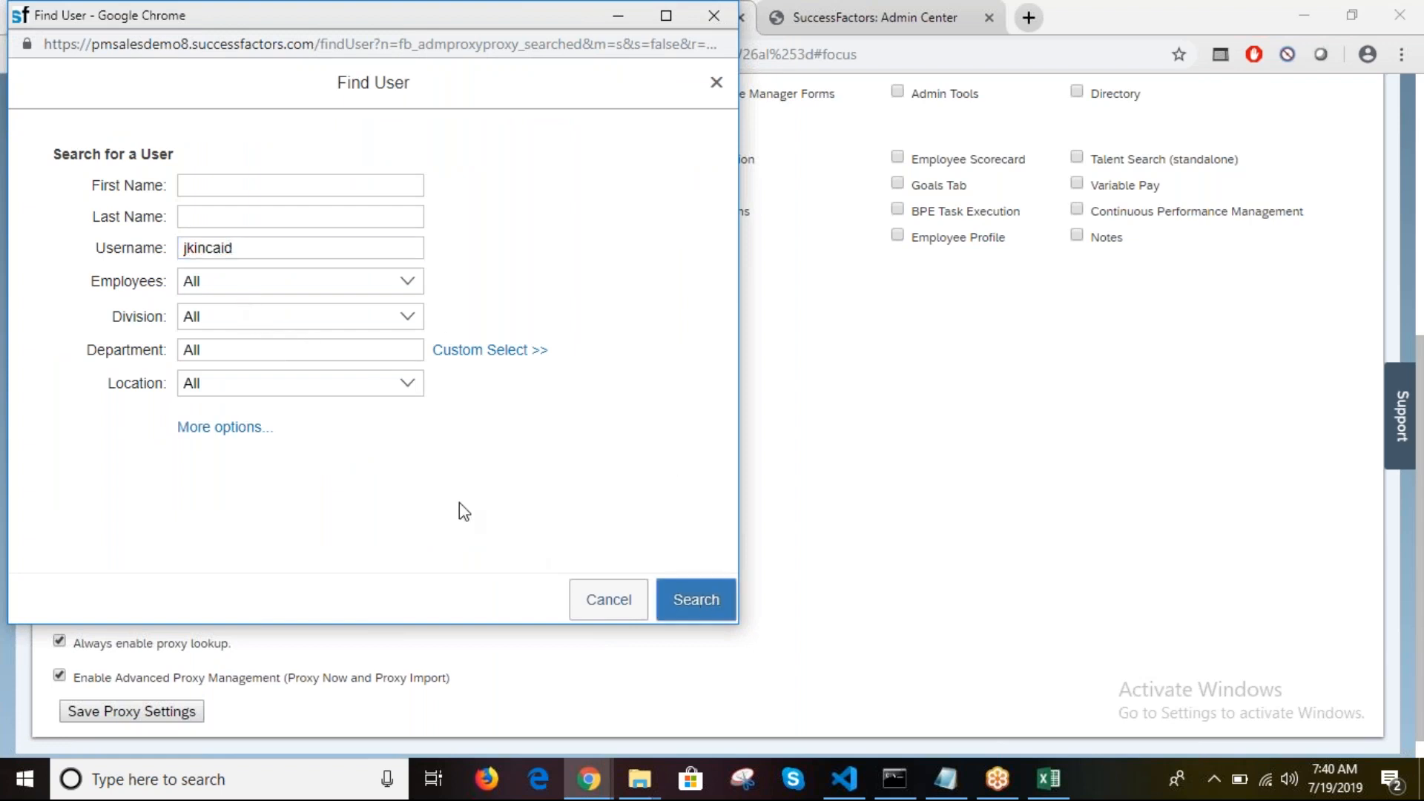
left_click(64, 312)
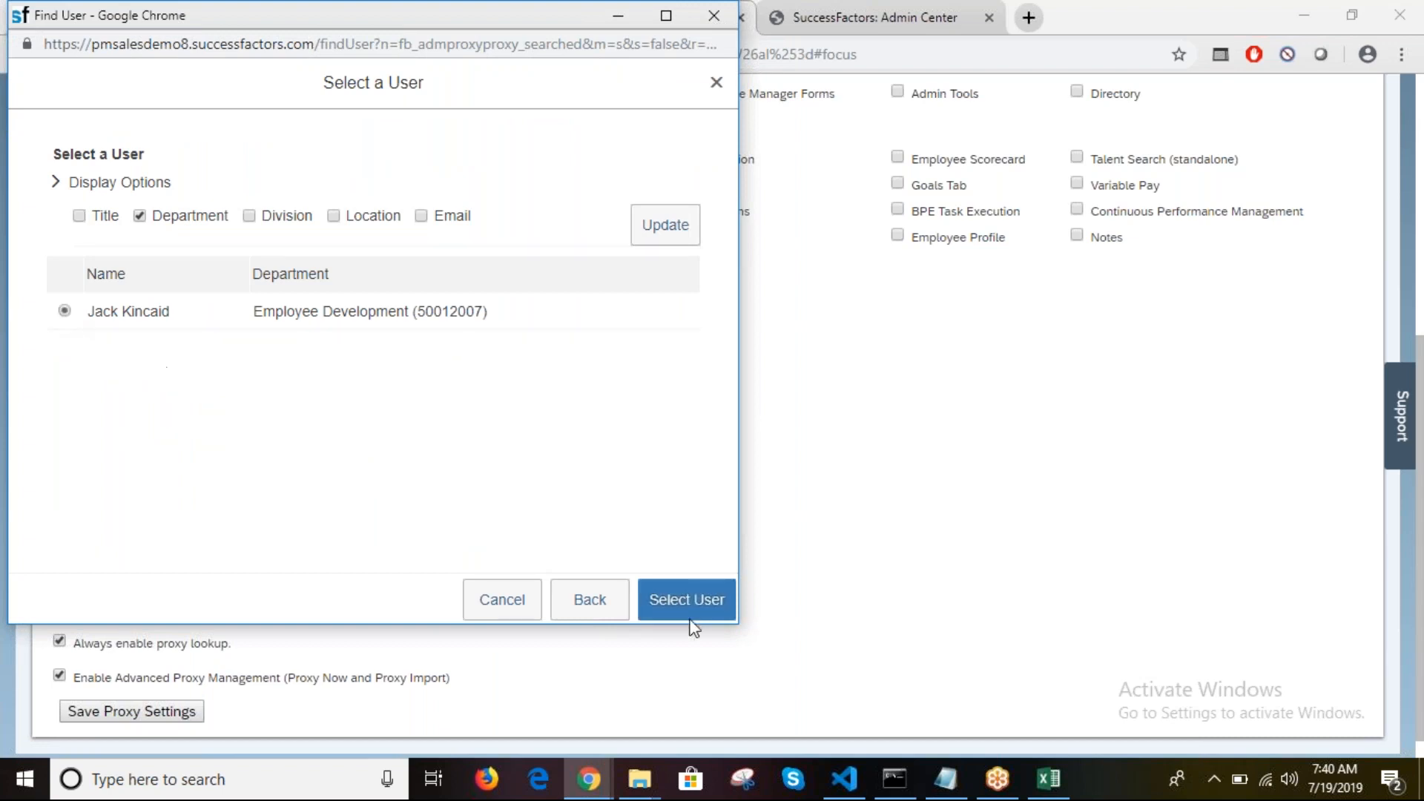
left_click(706, 607)
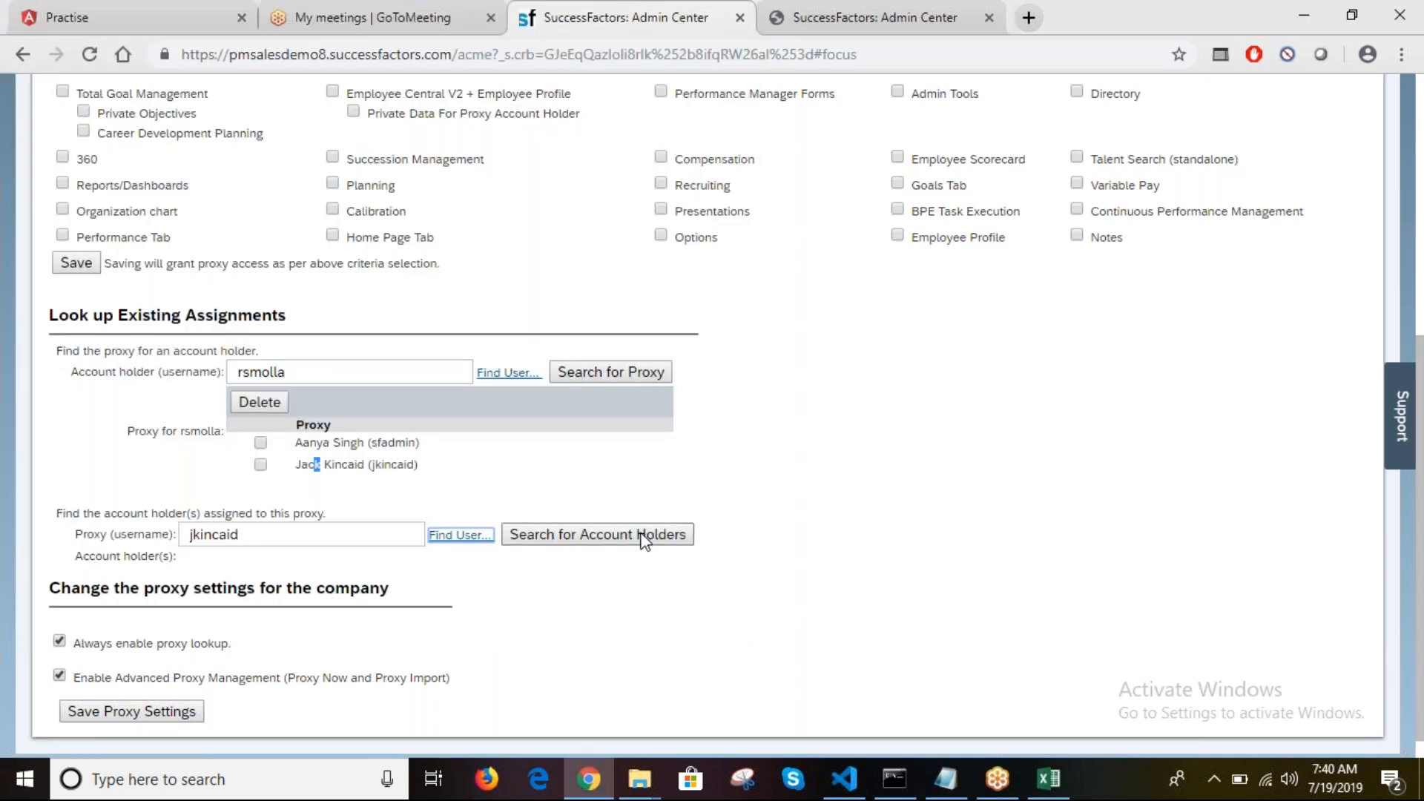
Step: List the account holders for this proxy, clear the holder's checkbox, and copy the proxy username
left_click(642, 537)
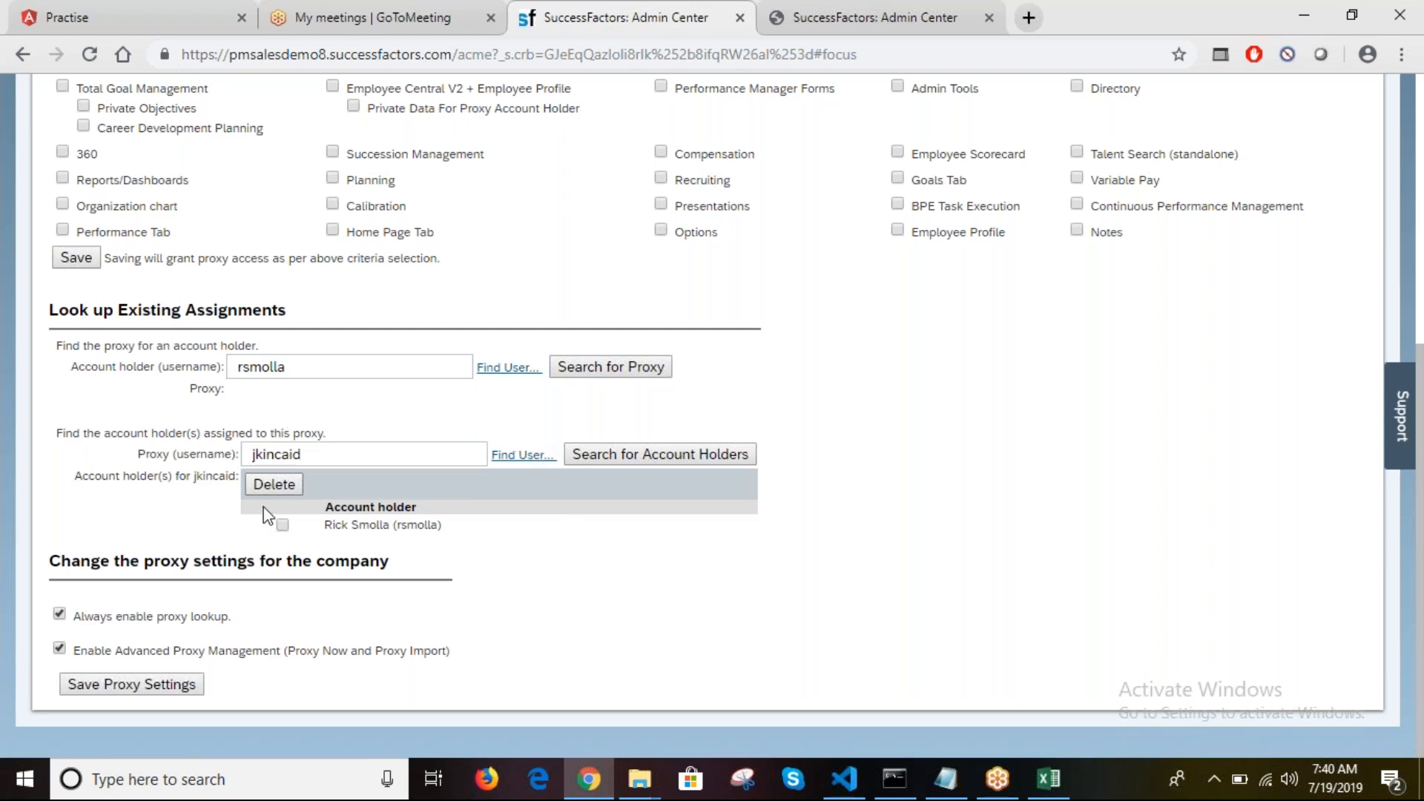
left_click(284, 527)
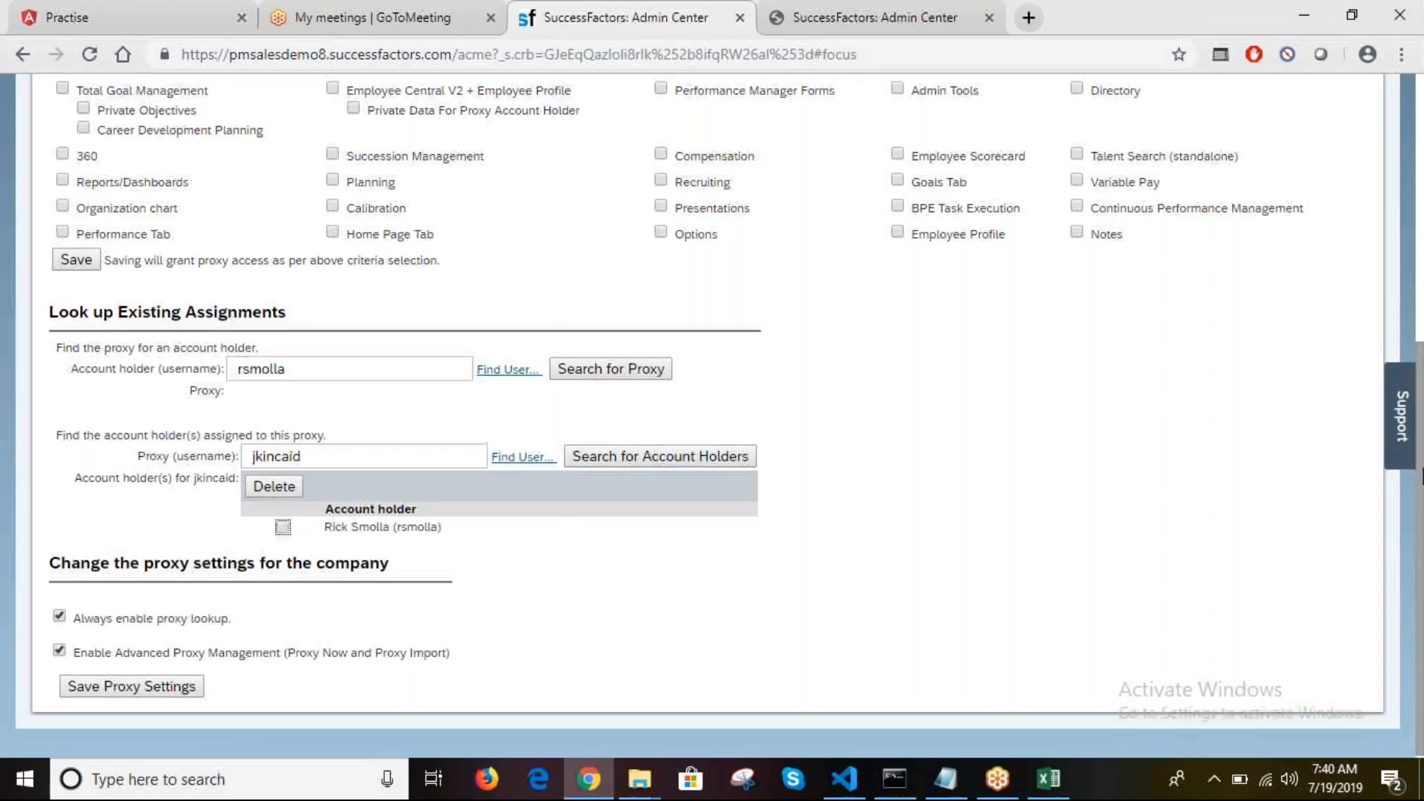
scroll(1421, 486, "up", 2)
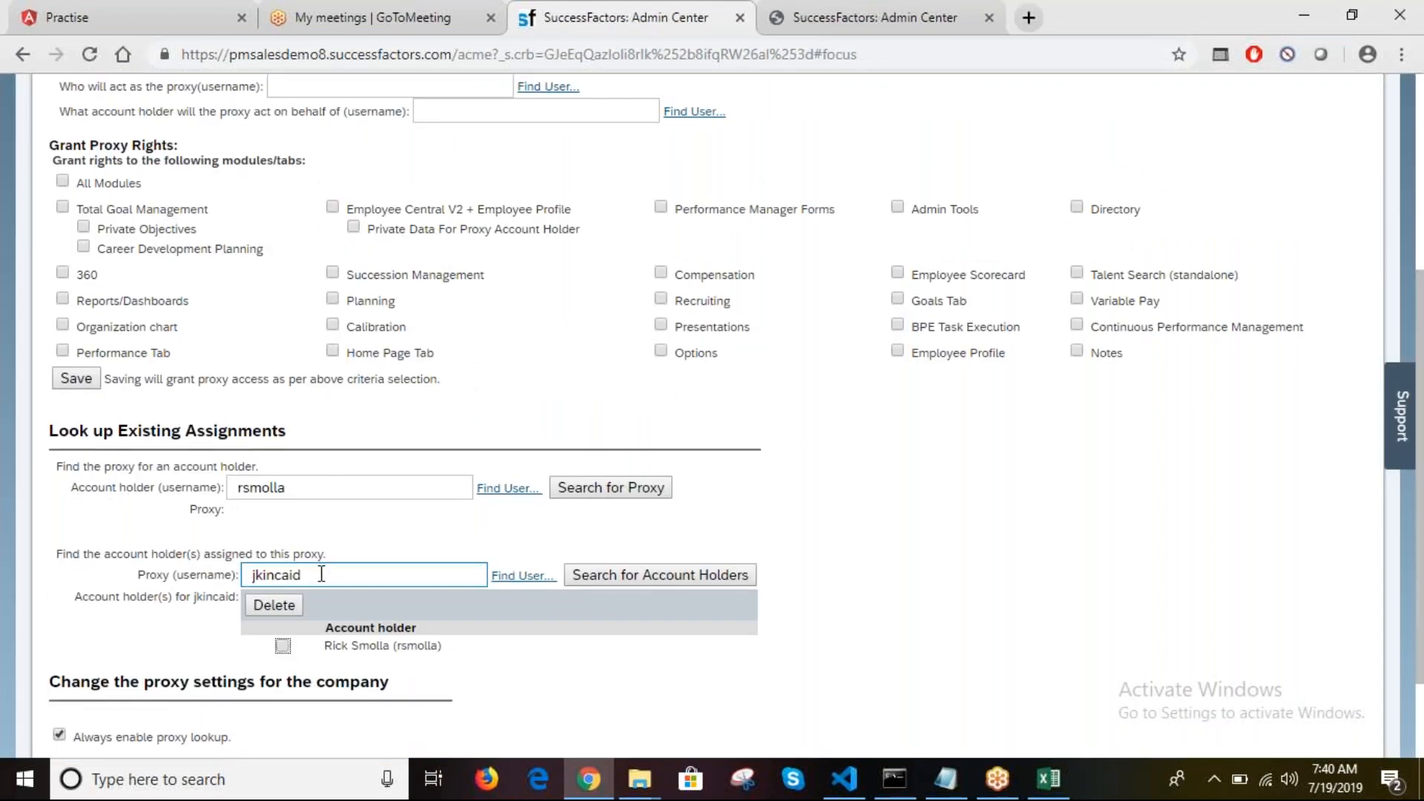
double_click(315, 580)
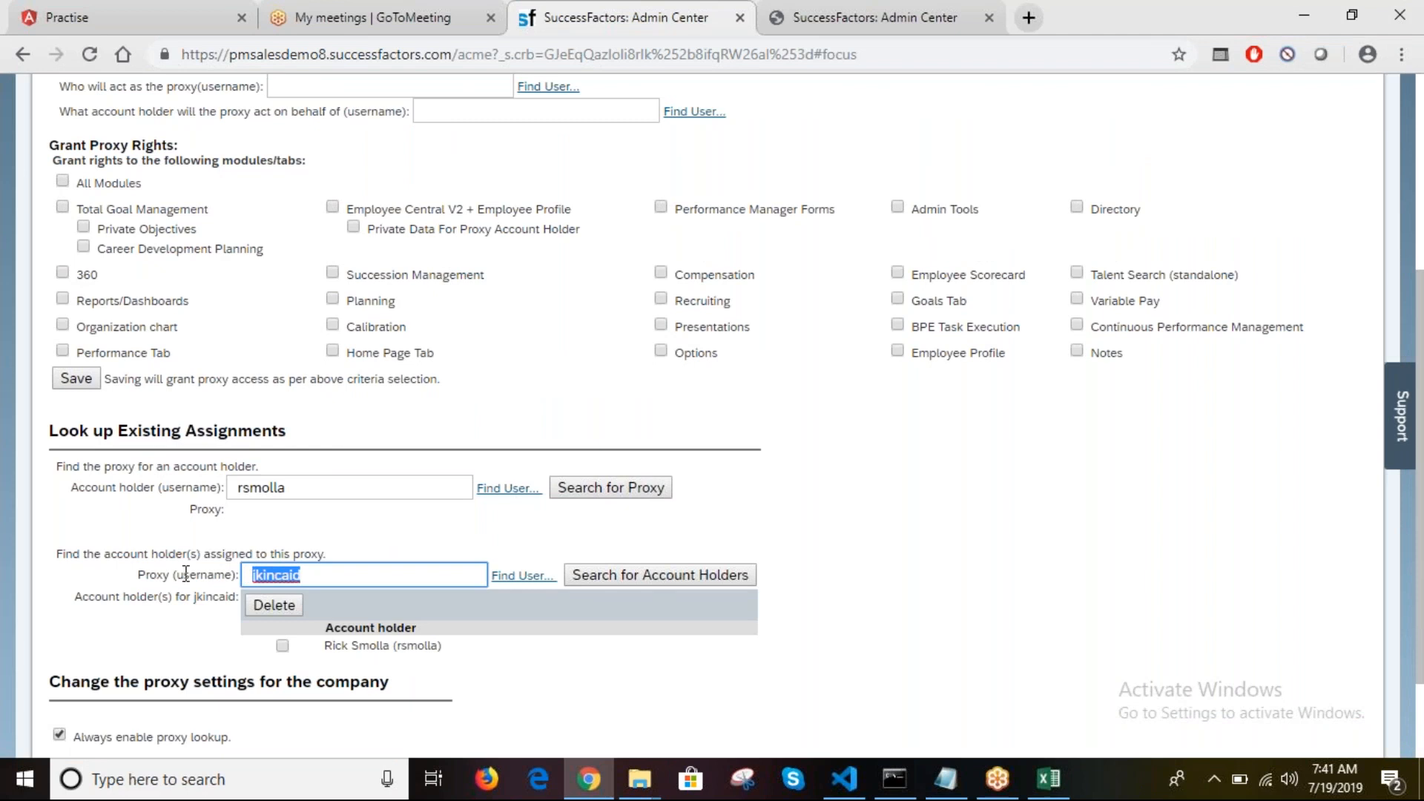
key("ctrl+c")
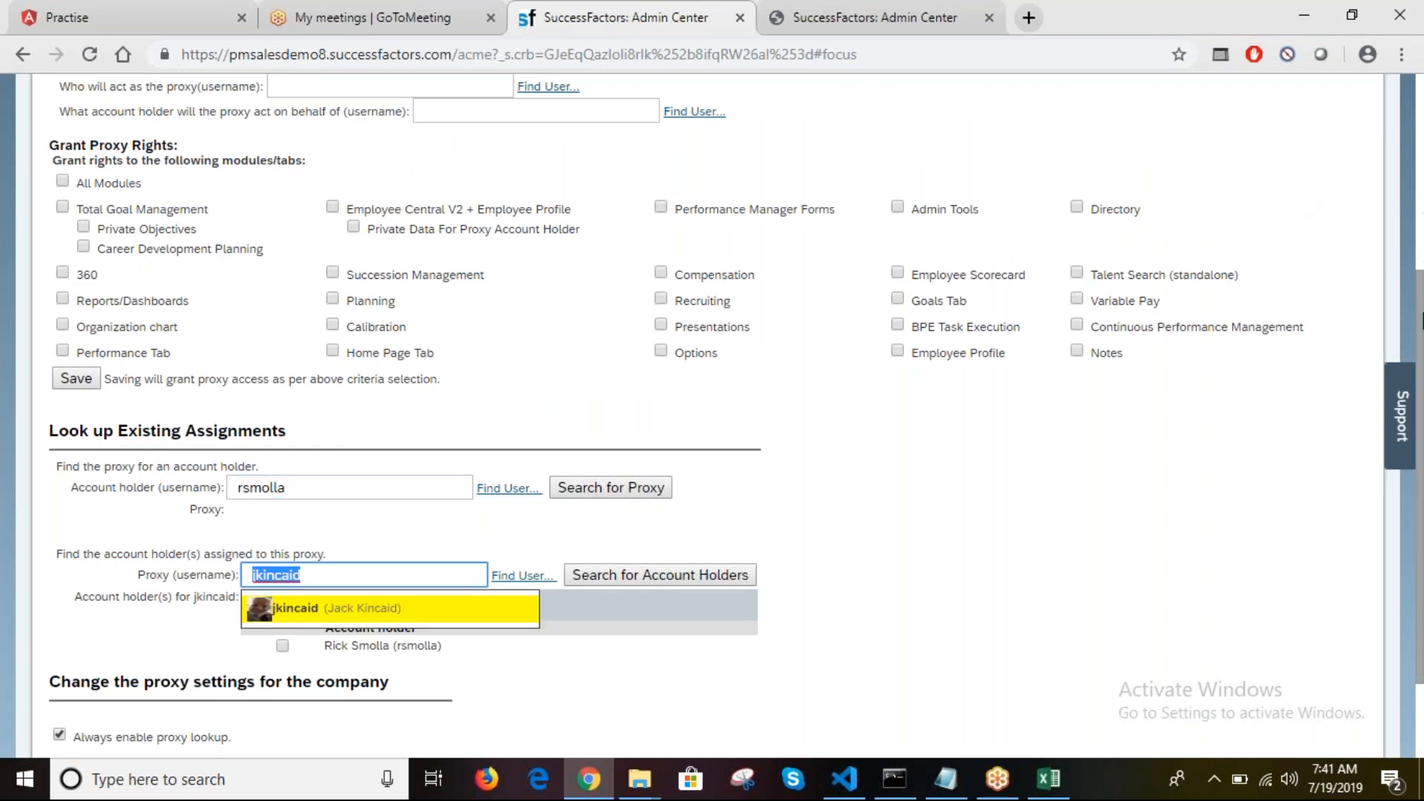
scroll(1421, 308, "up", 5)
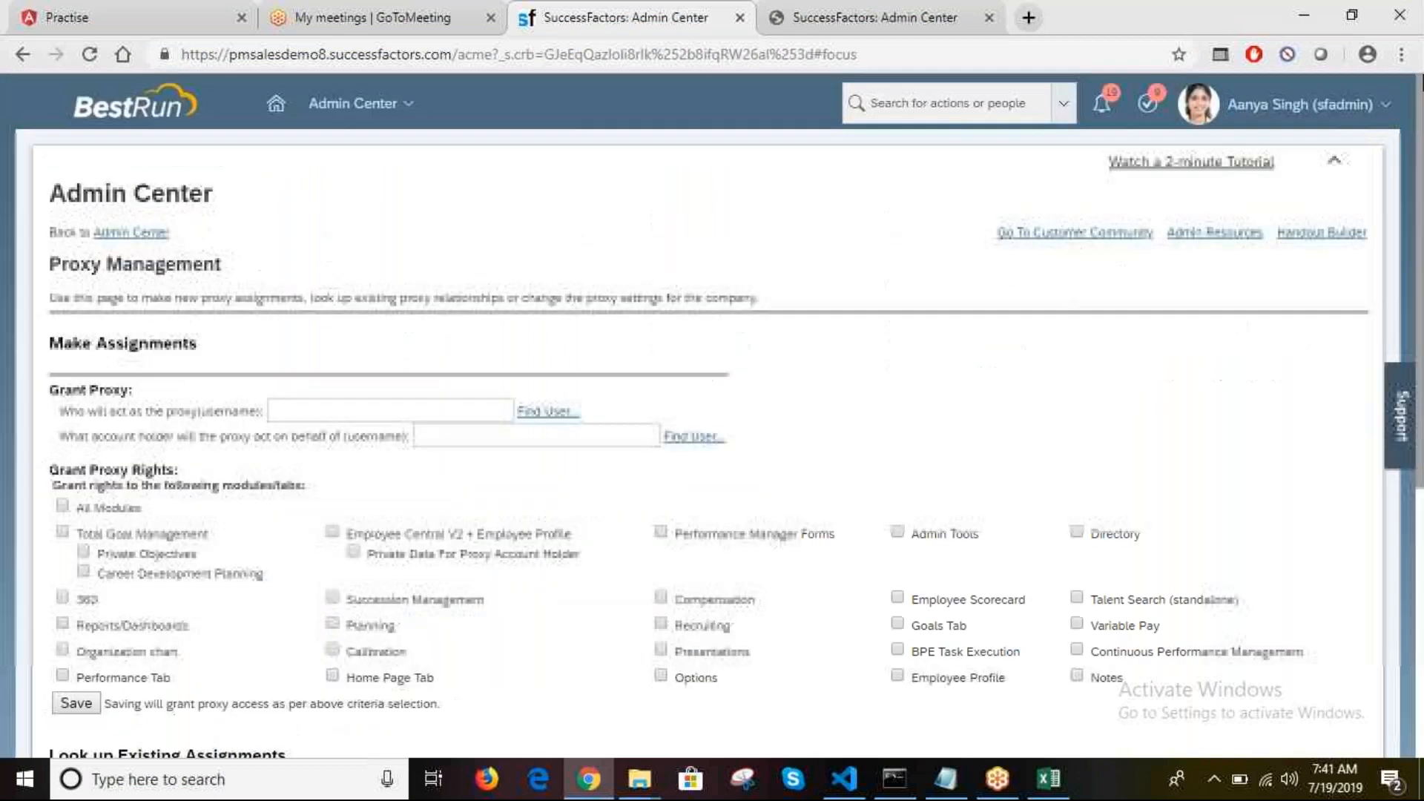
Step: Use Proxy Now to act on behalf of the proxy user and return to their home page
left_click(1261, 104)
left_click(1234, 148)
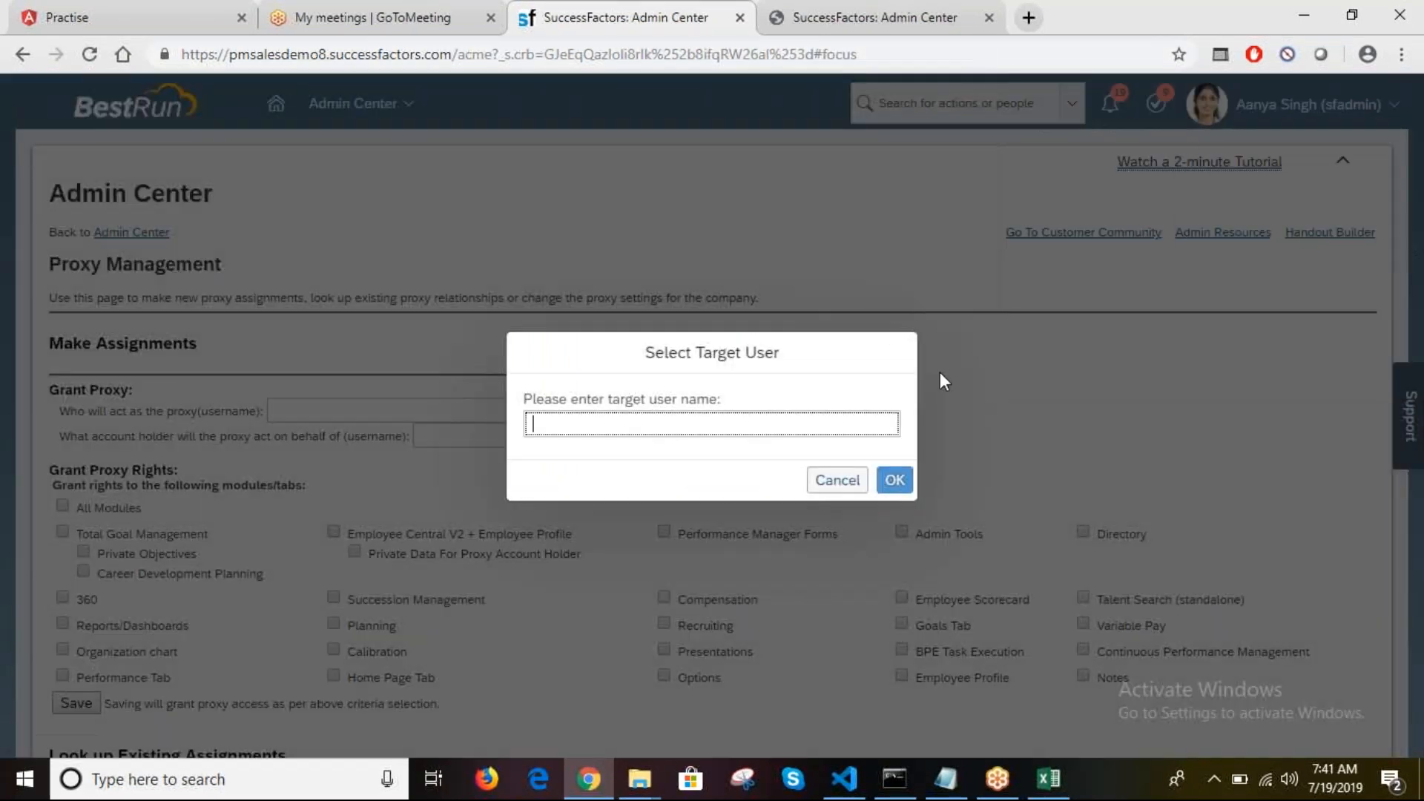
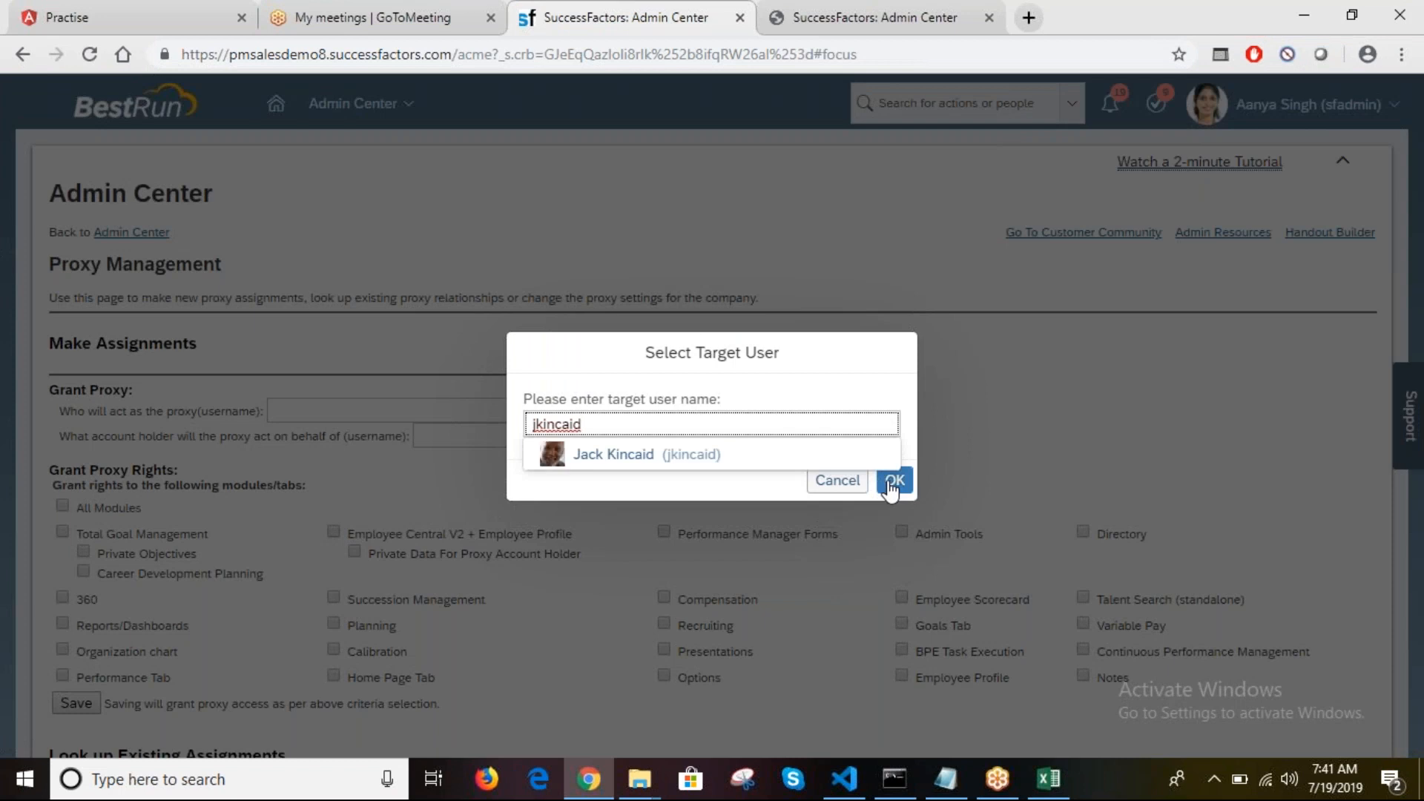
left_click(703, 455)
left_click(897, 481)
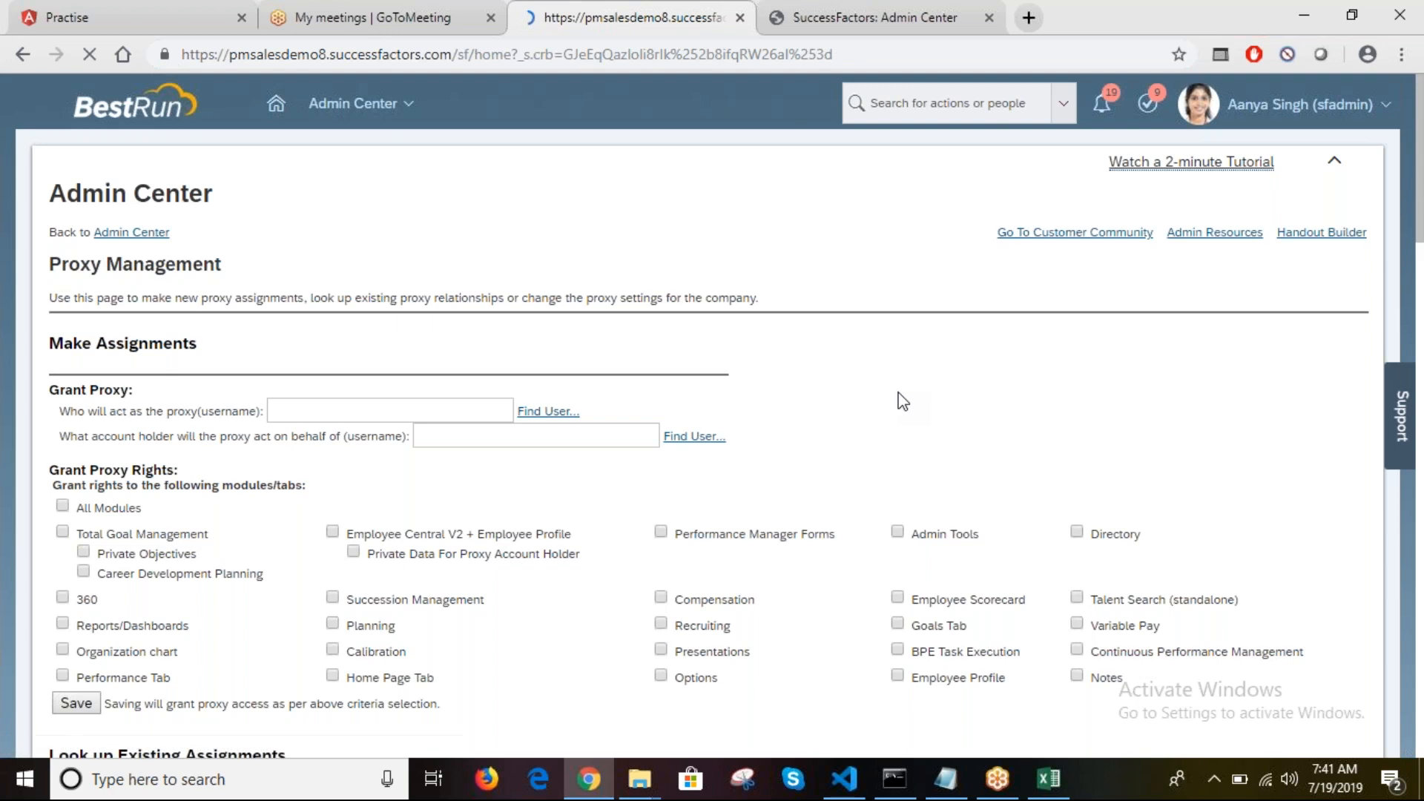
left_click(889, 15)
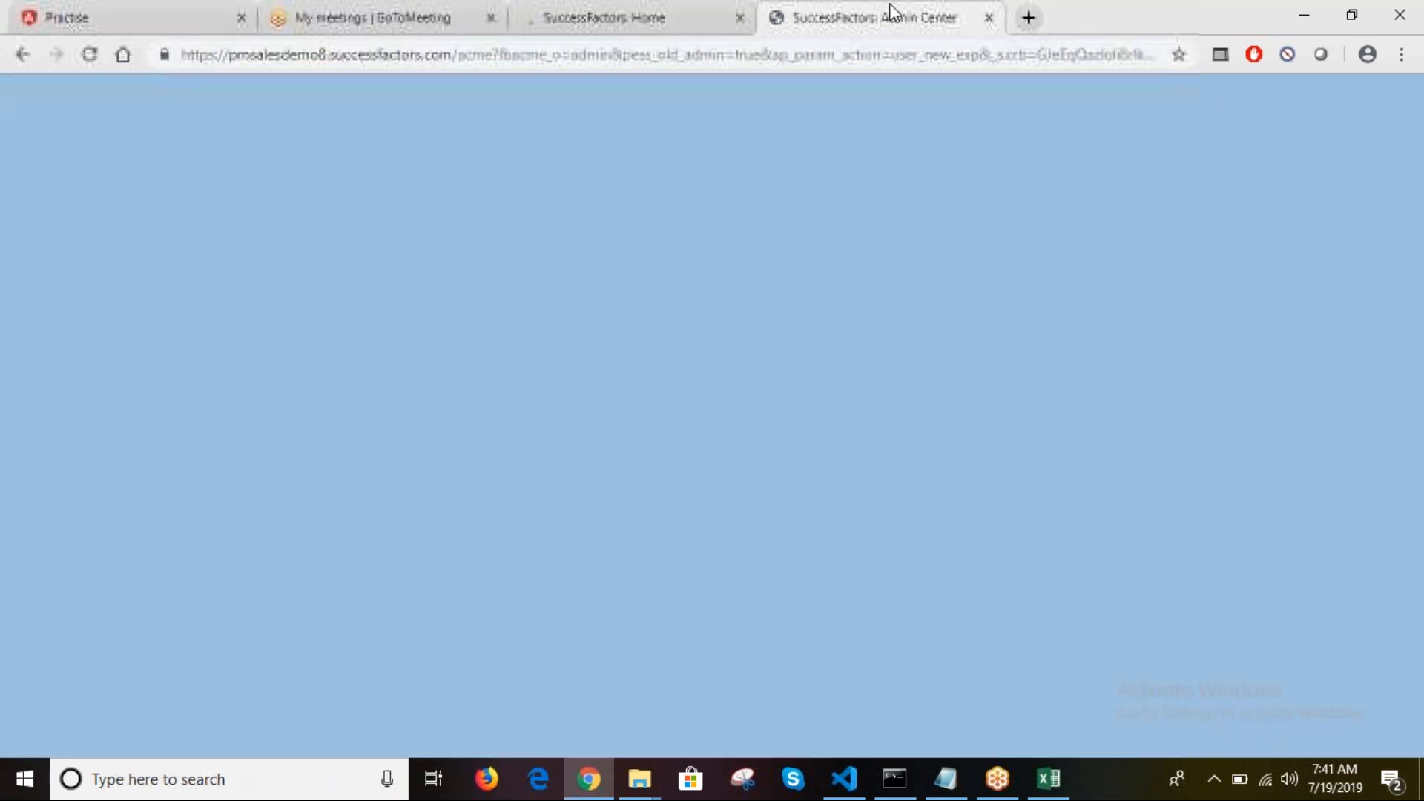
left_click(617, 22)
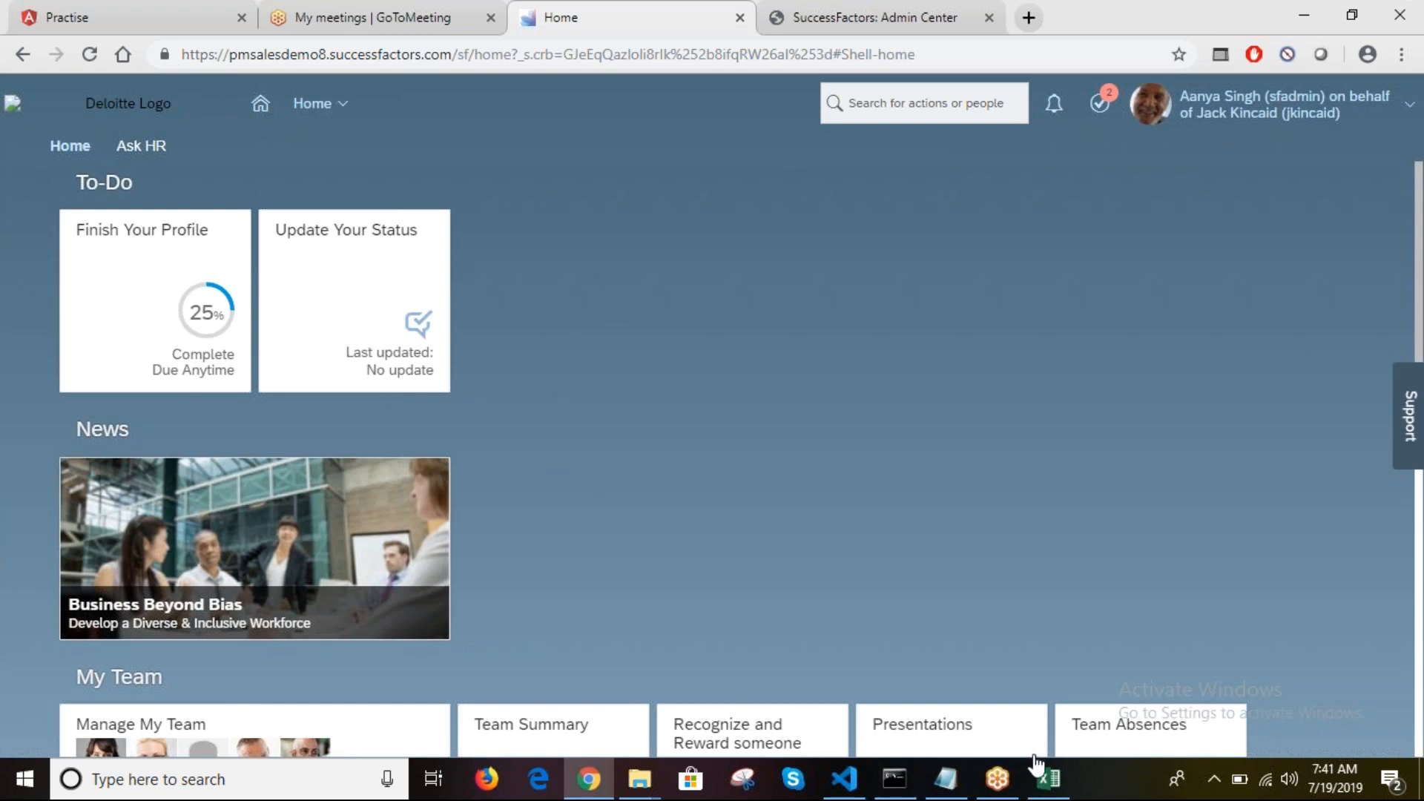
Step: Check the proxy user's and account holder's first names in the Excel directory
left_click(1048, 779)
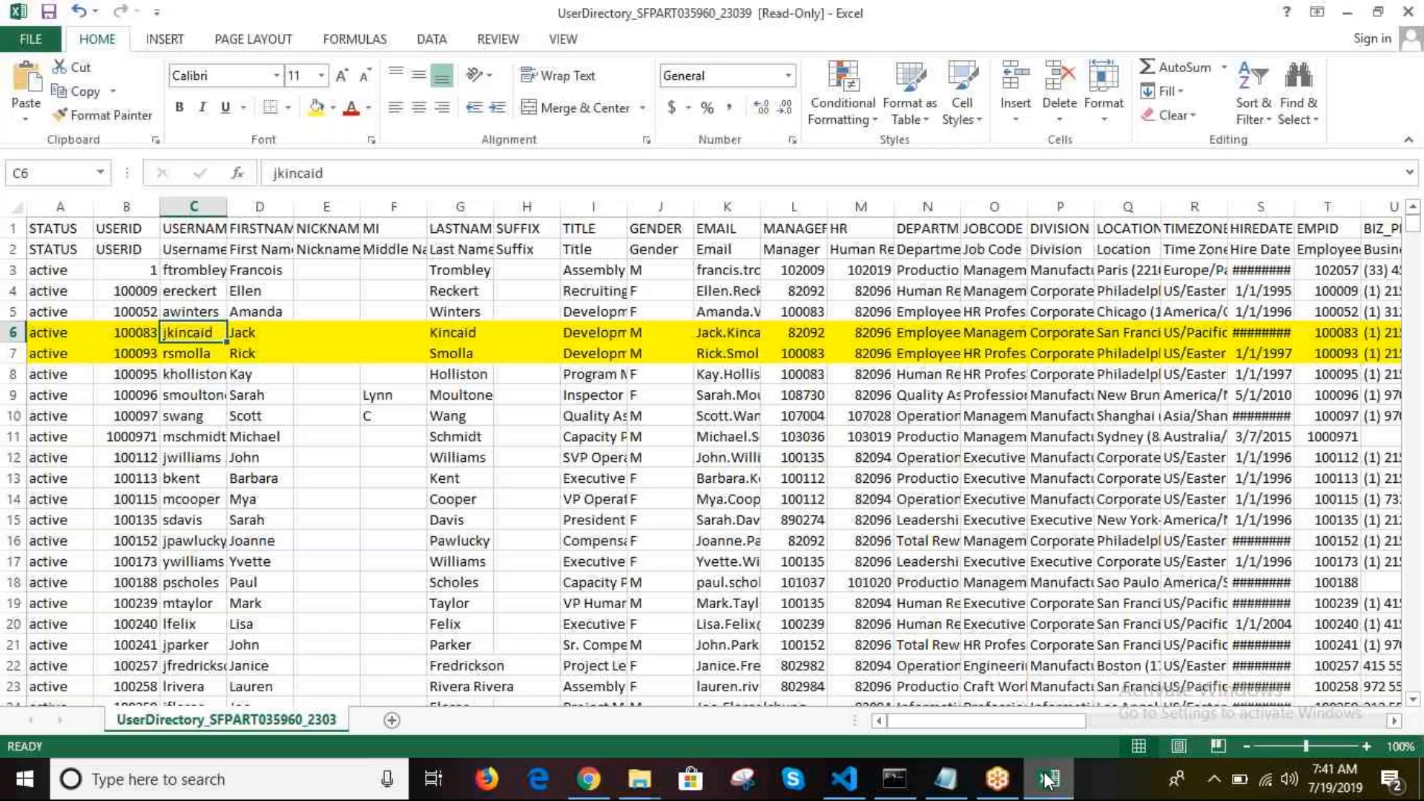
left_click(245, 336)
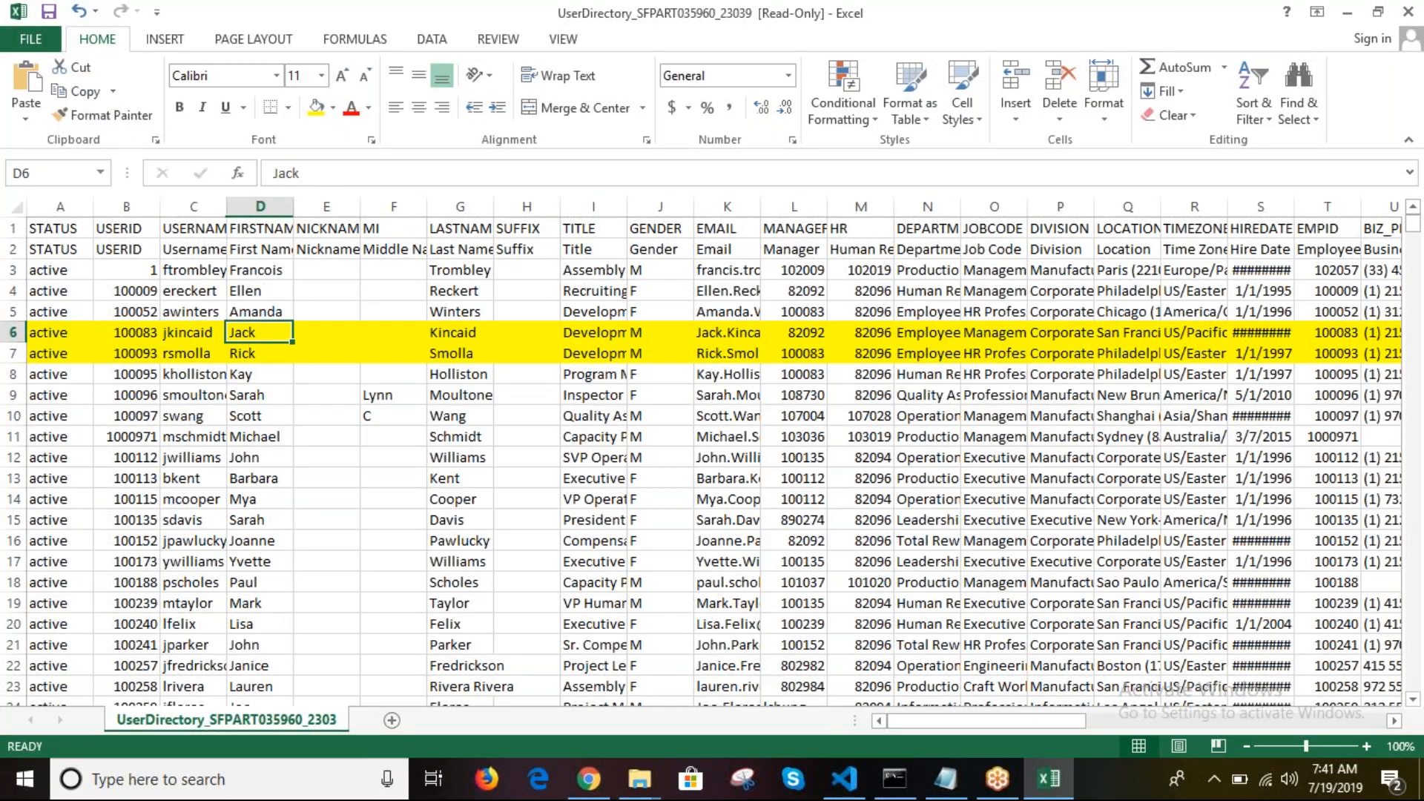
left_click(245, 356)
left_click(249, 330)
left_click(588, 778)
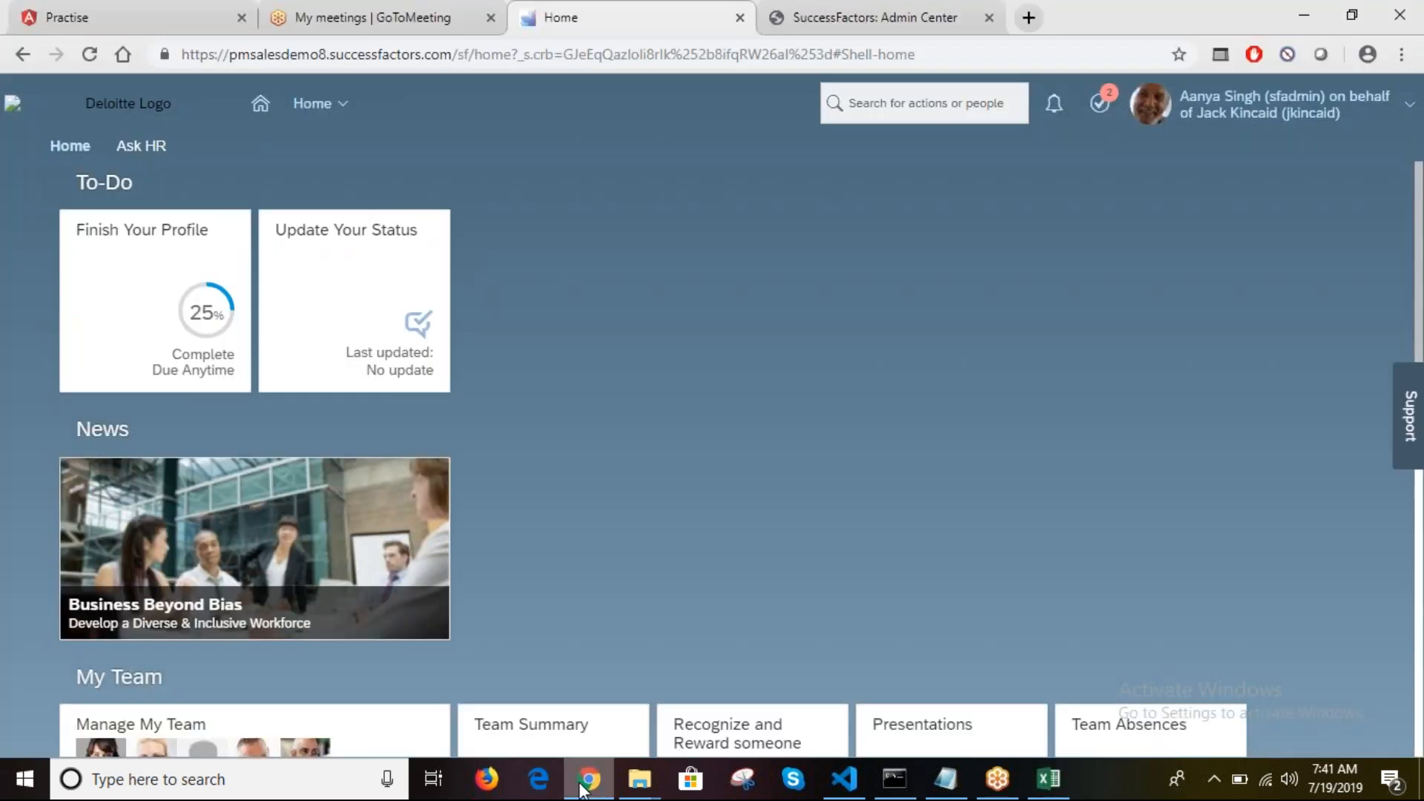
Step: Choose Become Self from the account menu, then recheck the account holder's name in Excel
left_click(1240, 104)
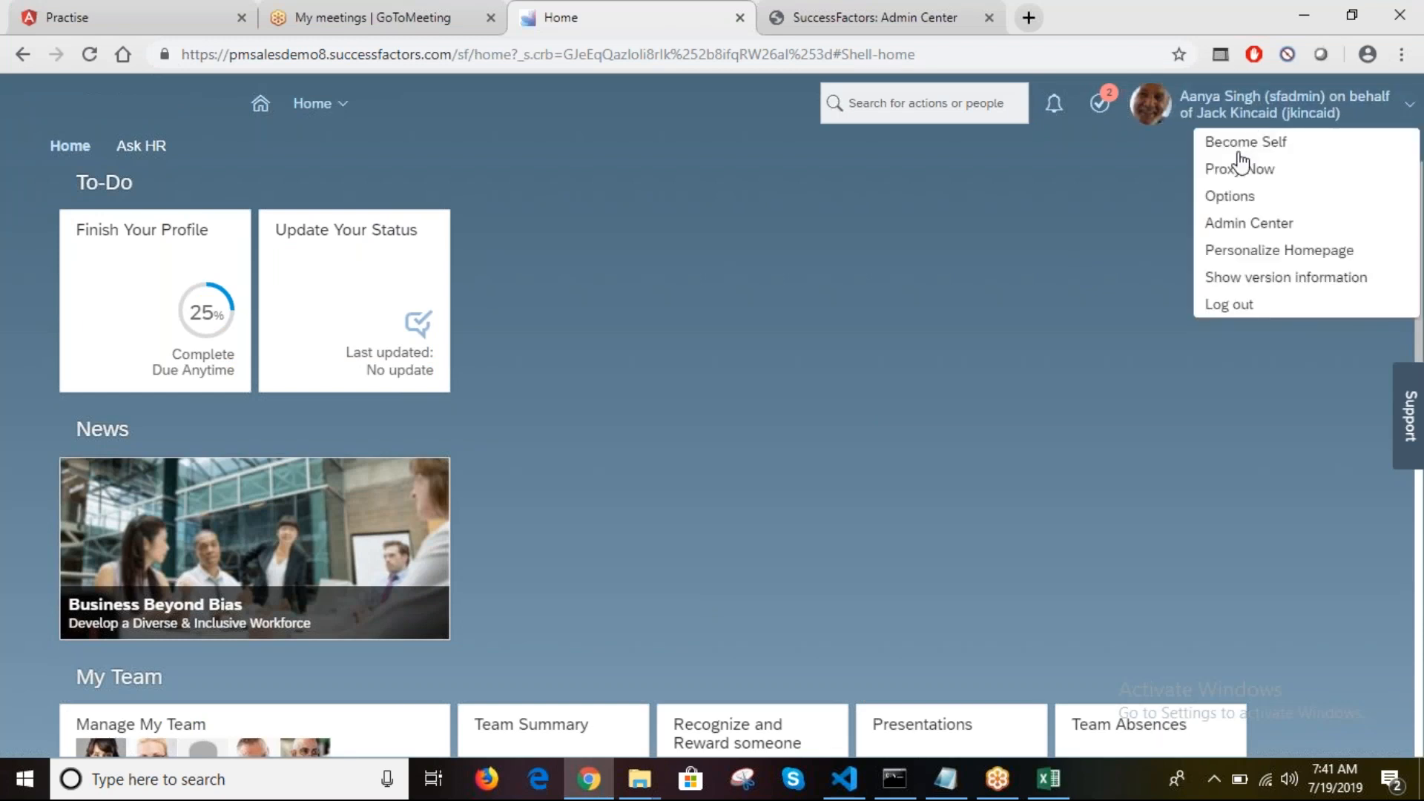
left_click(1258, 143)
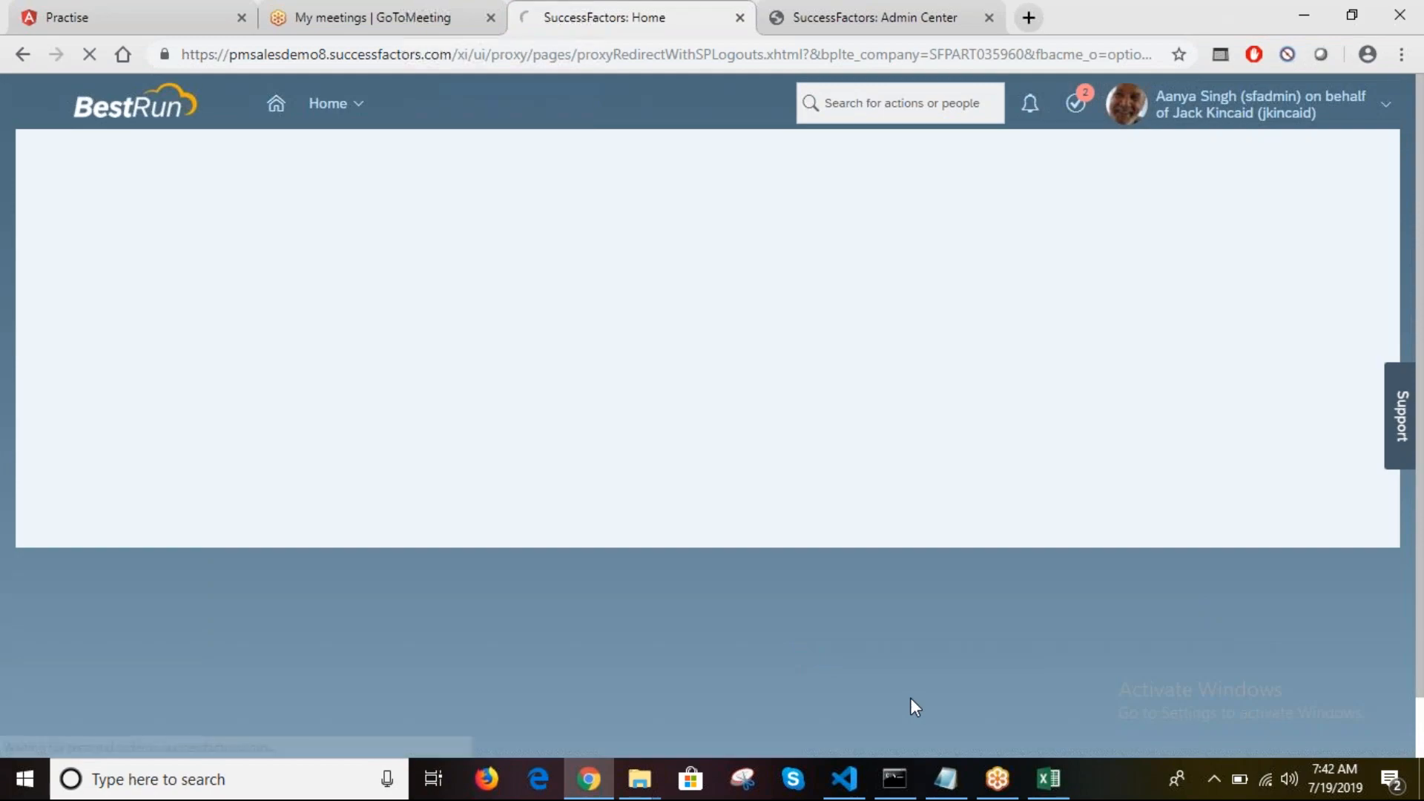
left_click(1048, 779)
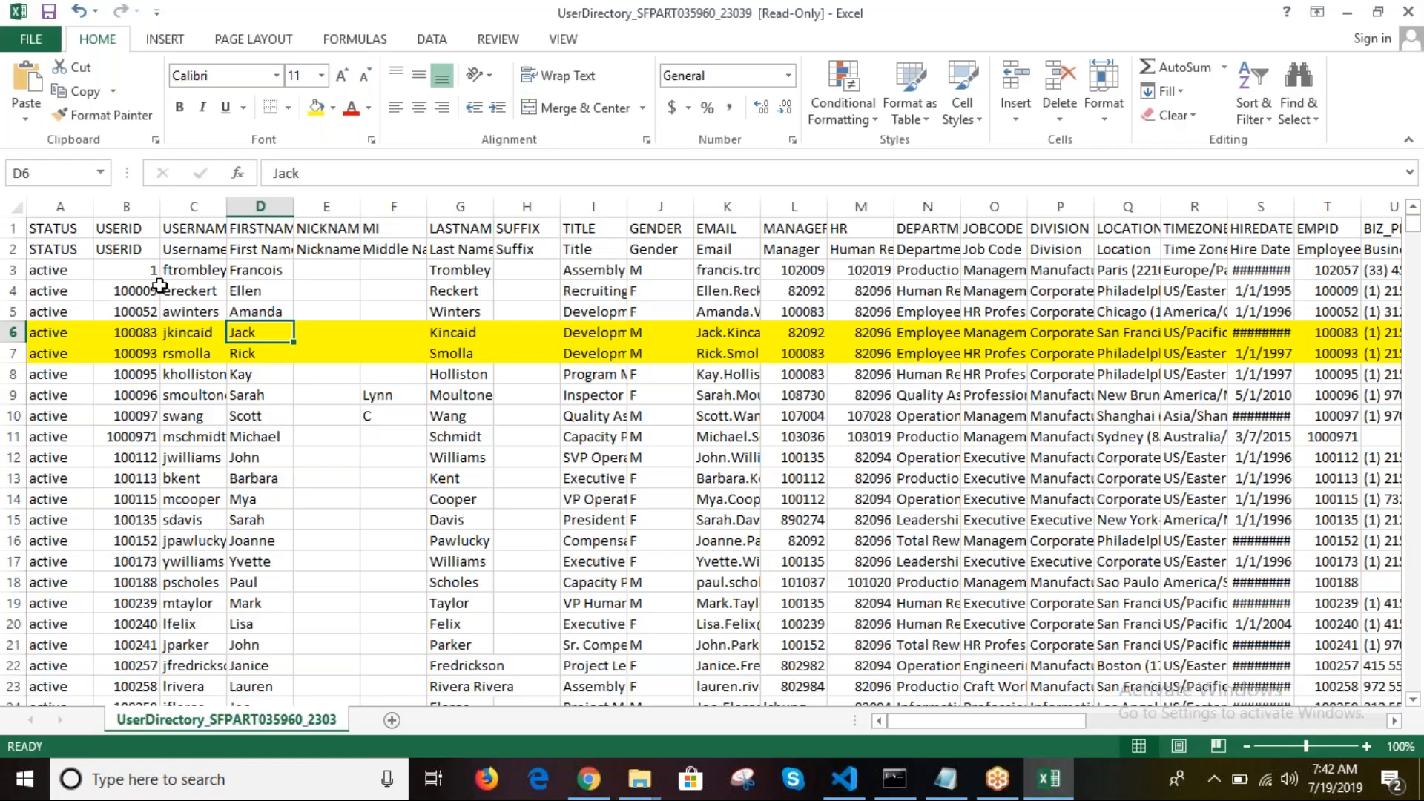
left_click(275, 356)
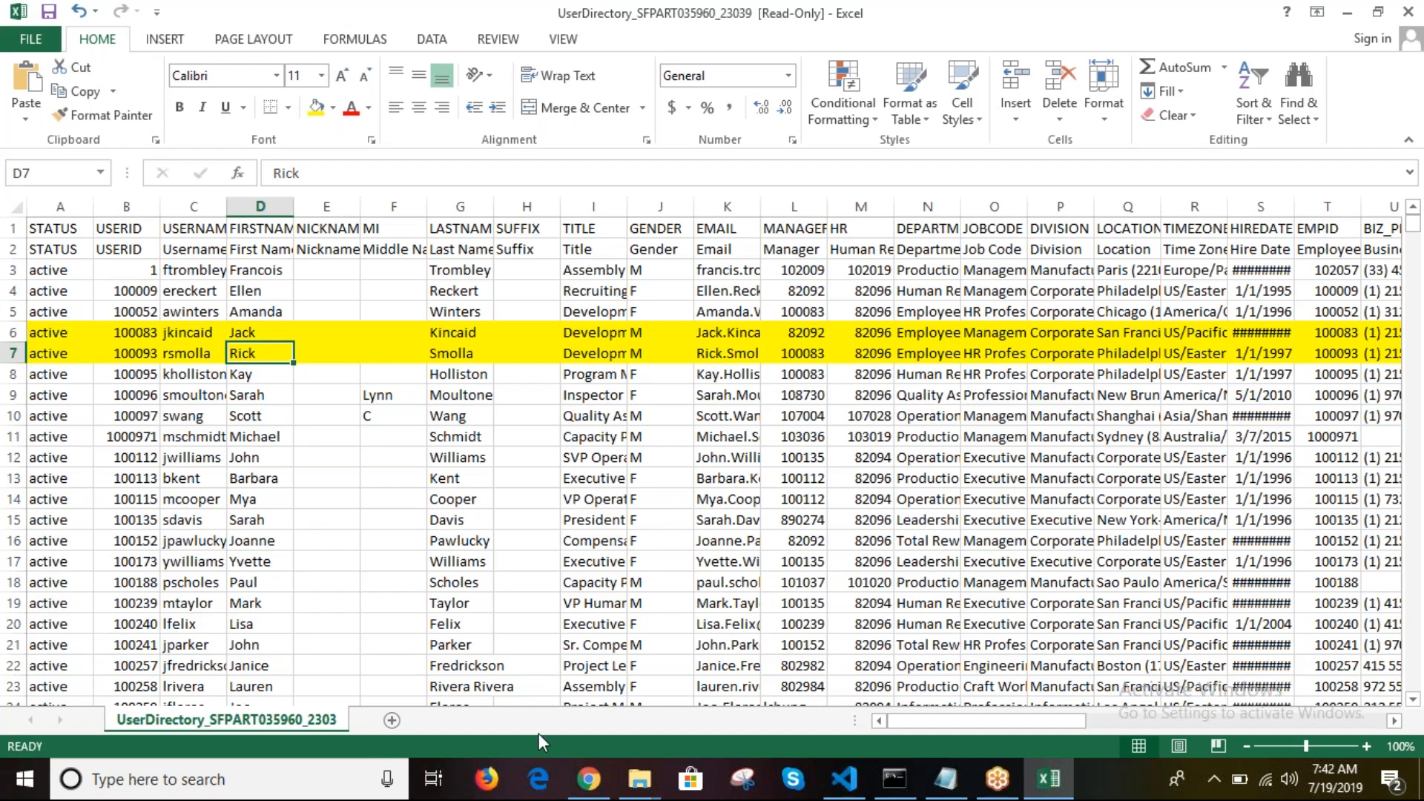
left_click(589, 779)
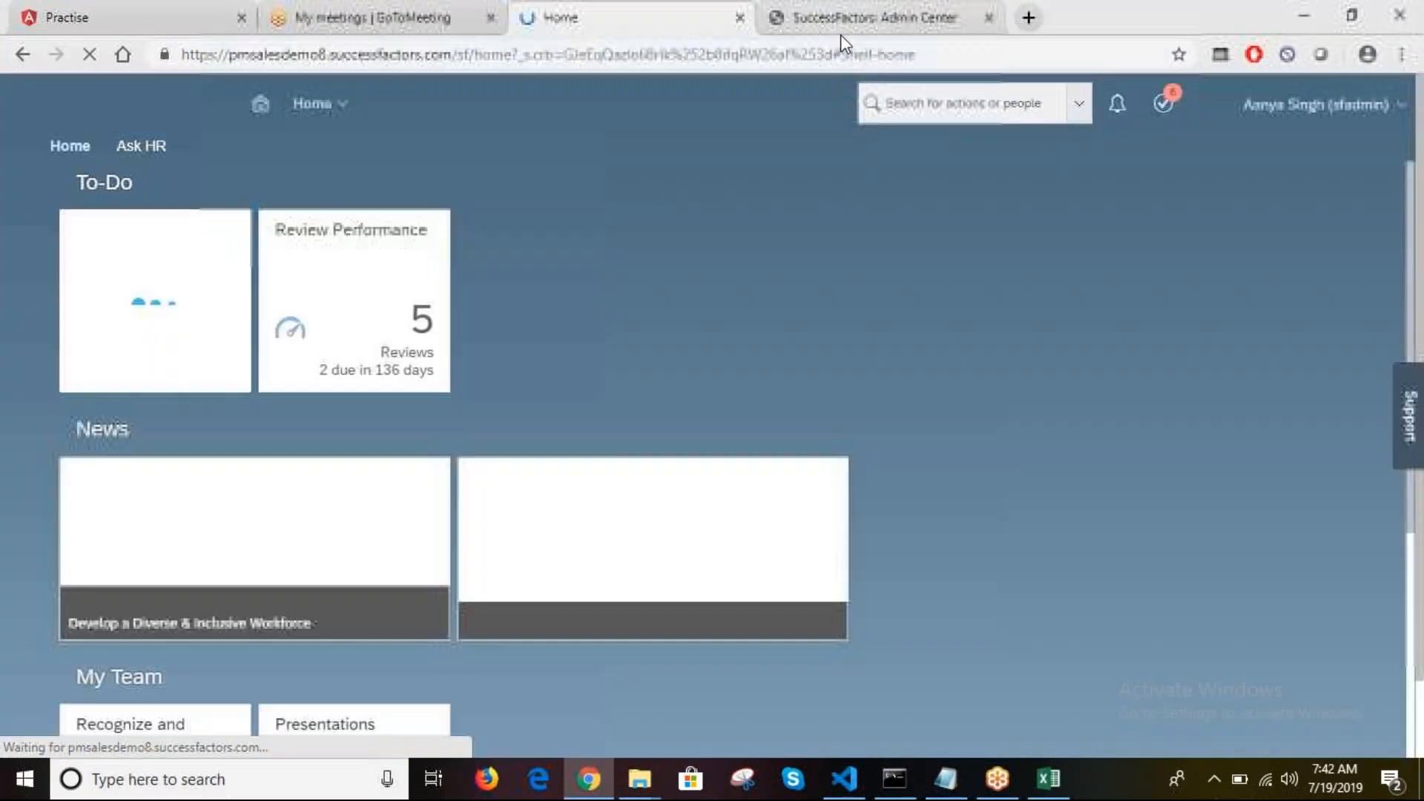
Step: Open the Reset User Passwords page via the Admin Center search
left_click(840, 35)
left_click(913, 105)
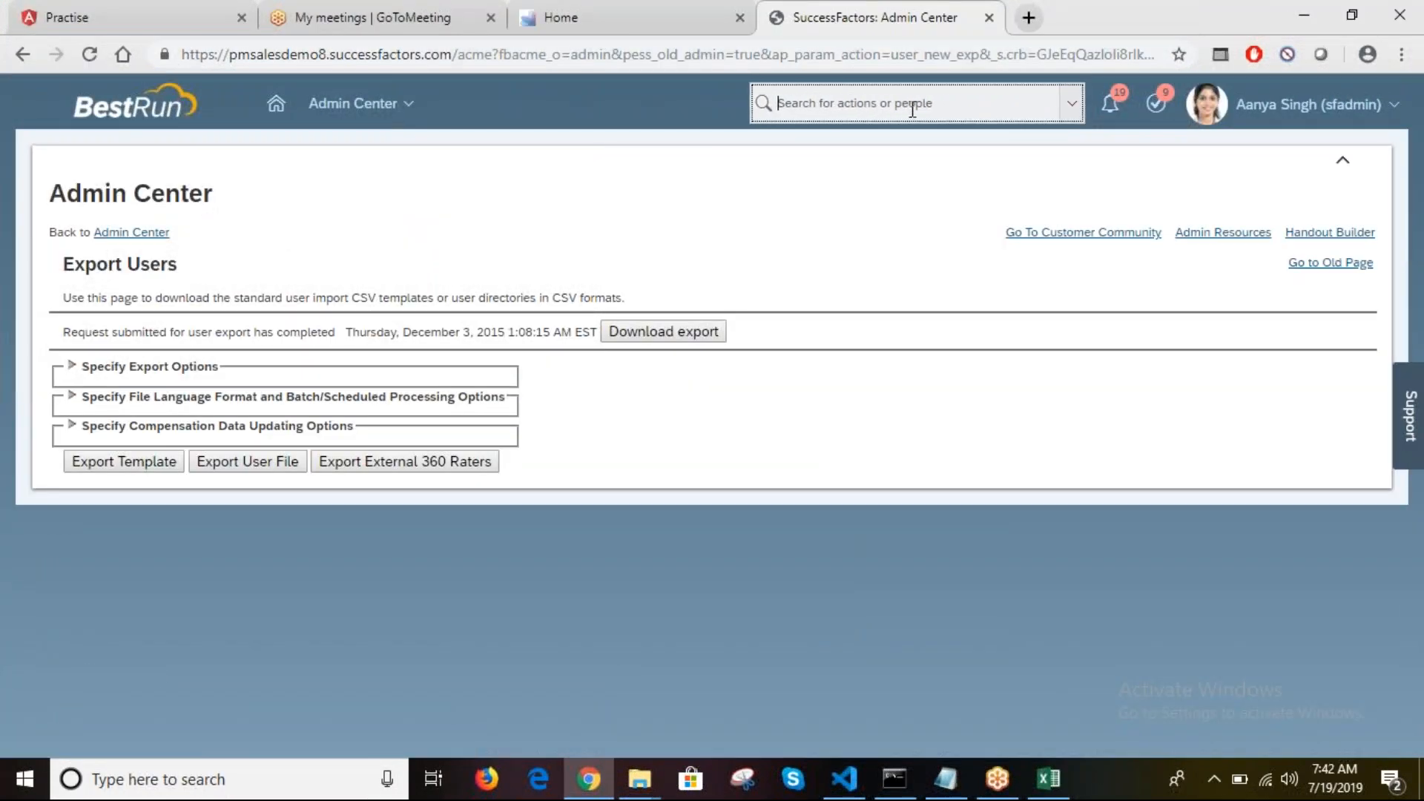
type("password")
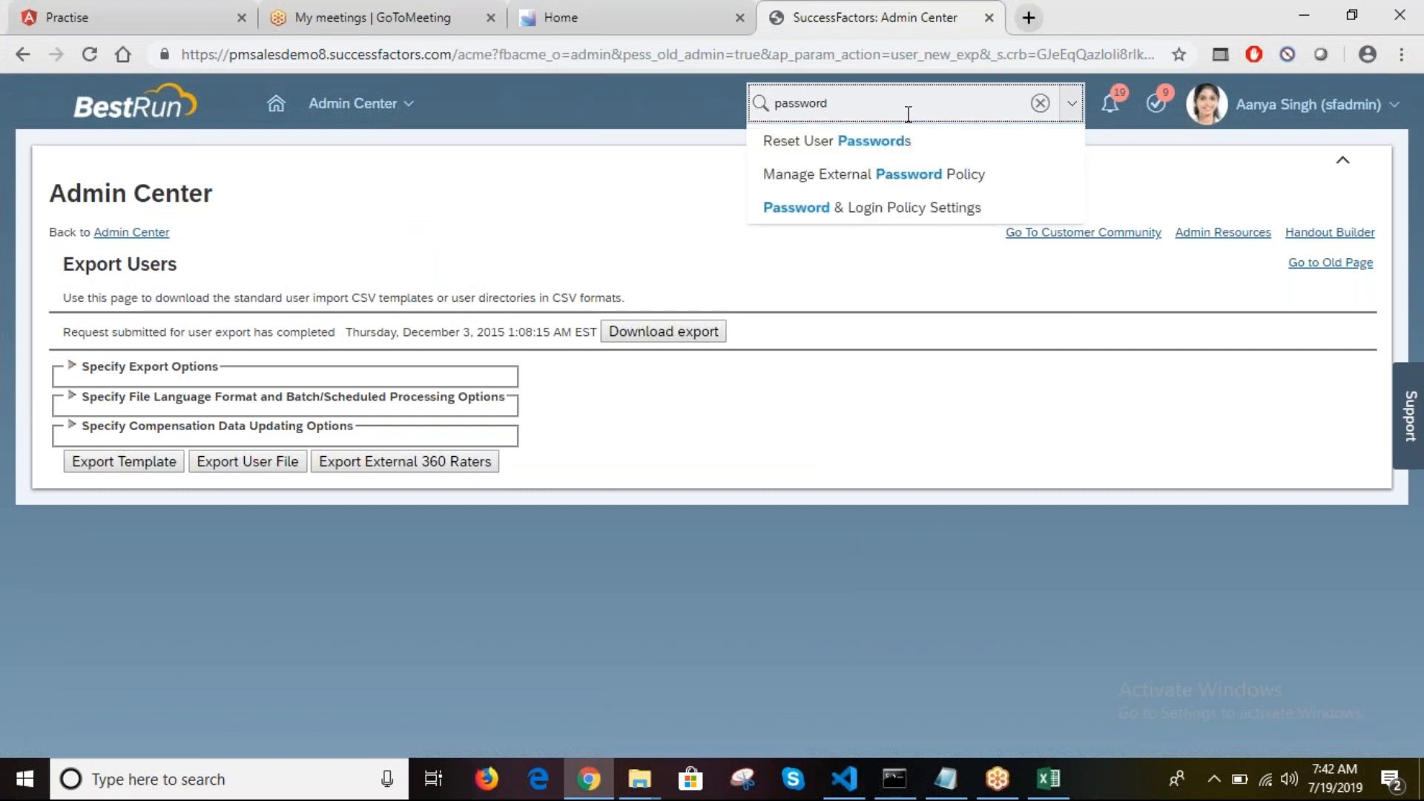
left_click(869, 143)
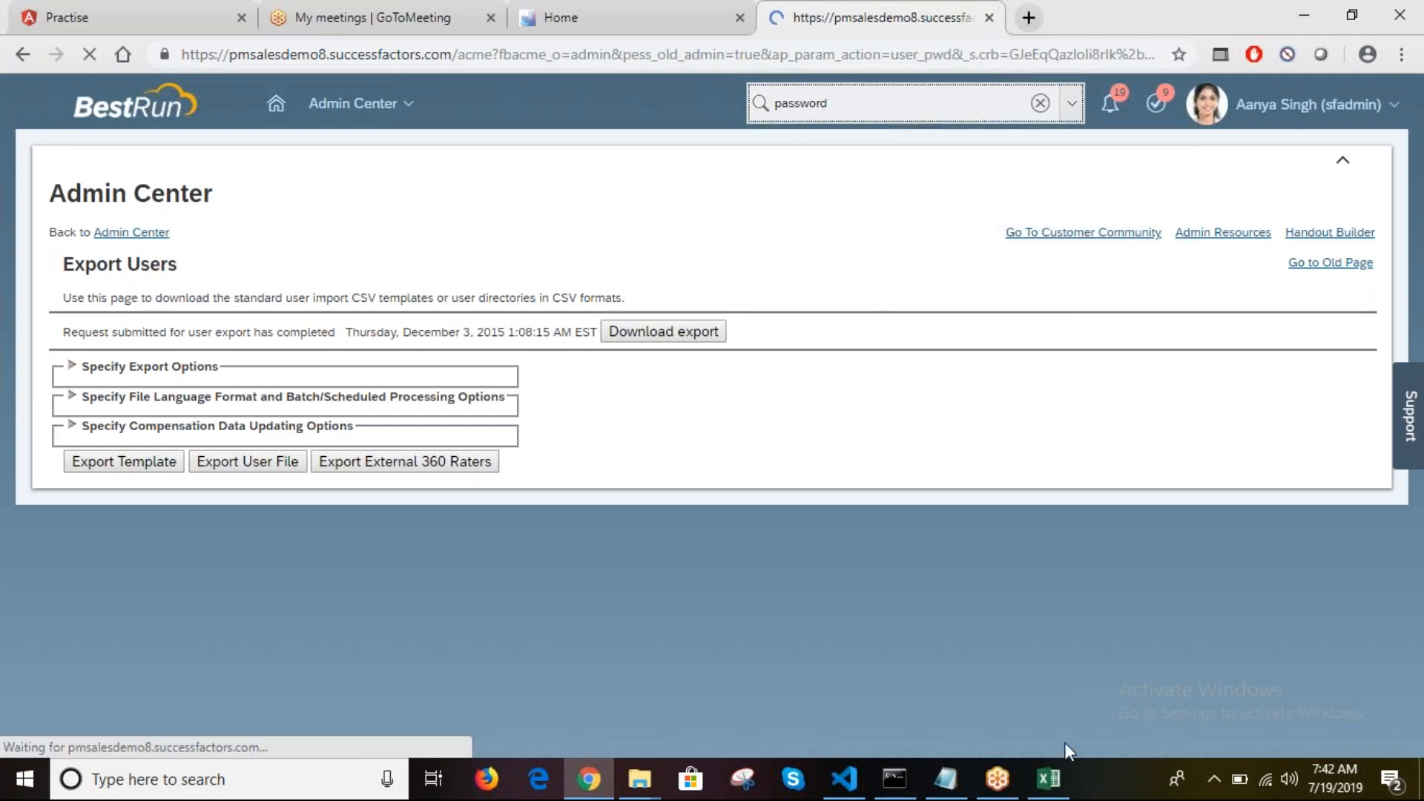
Step: Copy the username from cell C6 and search for that user's record
left_click(1048, 779)
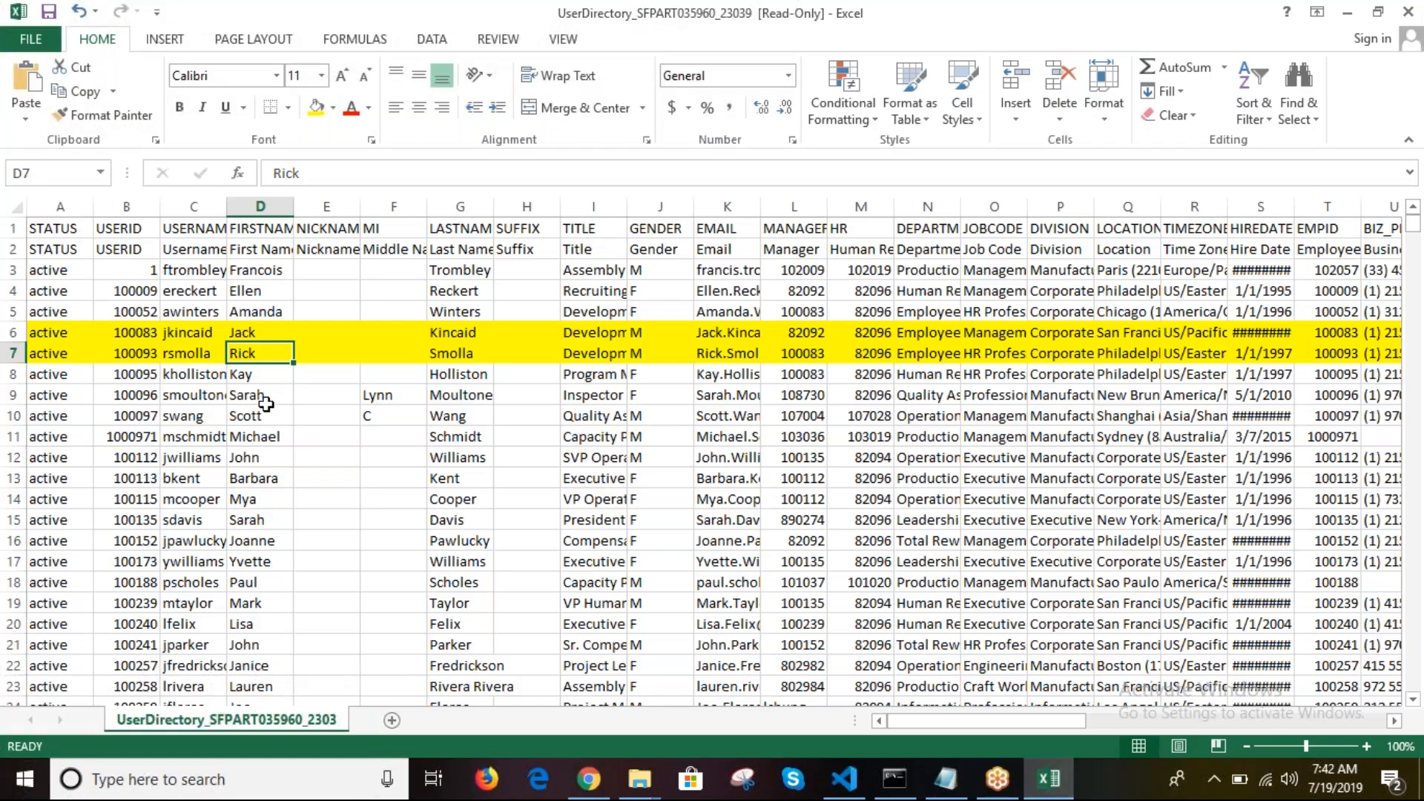
left_click(190, 333)
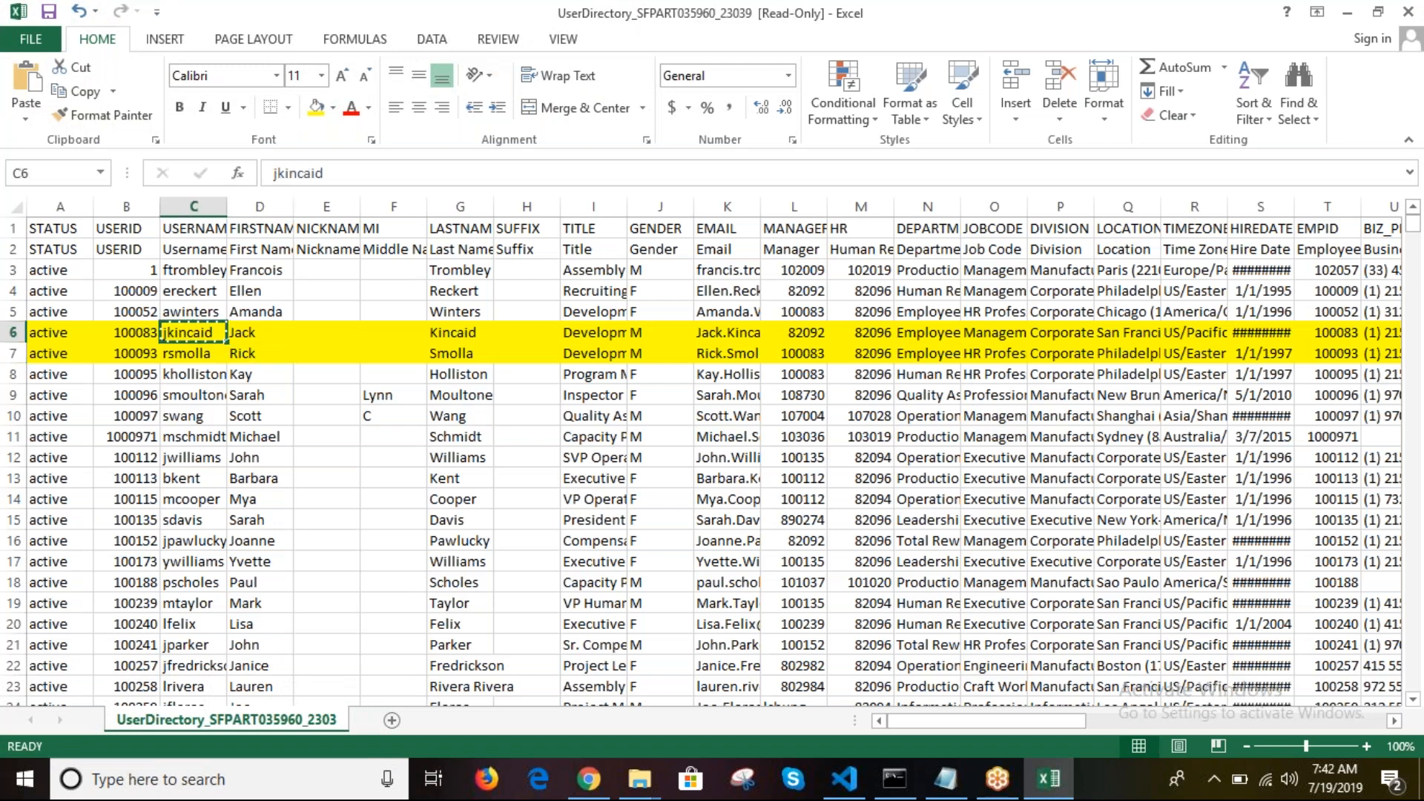
key("ctrl+c")
left_click(601, 792)
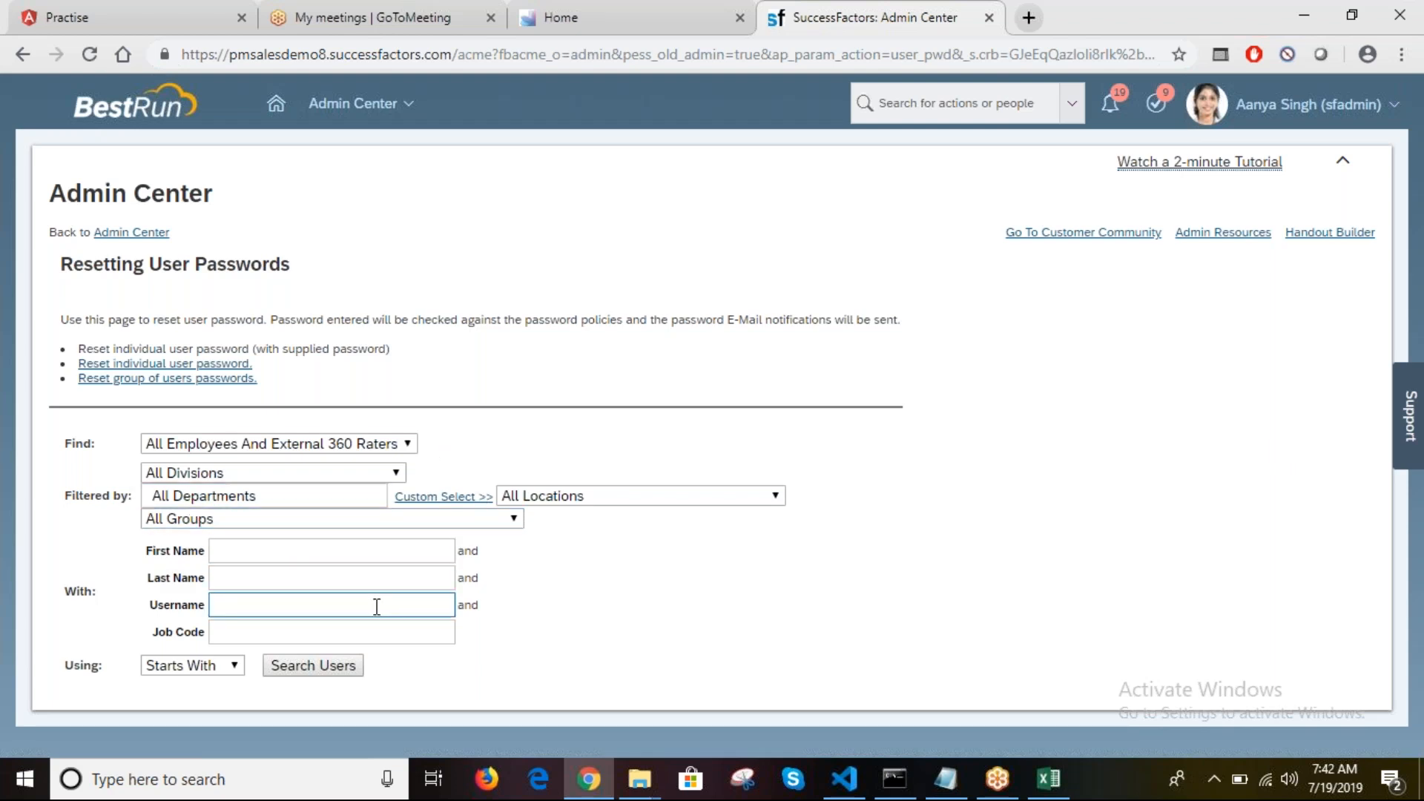
left_click(269, 612)
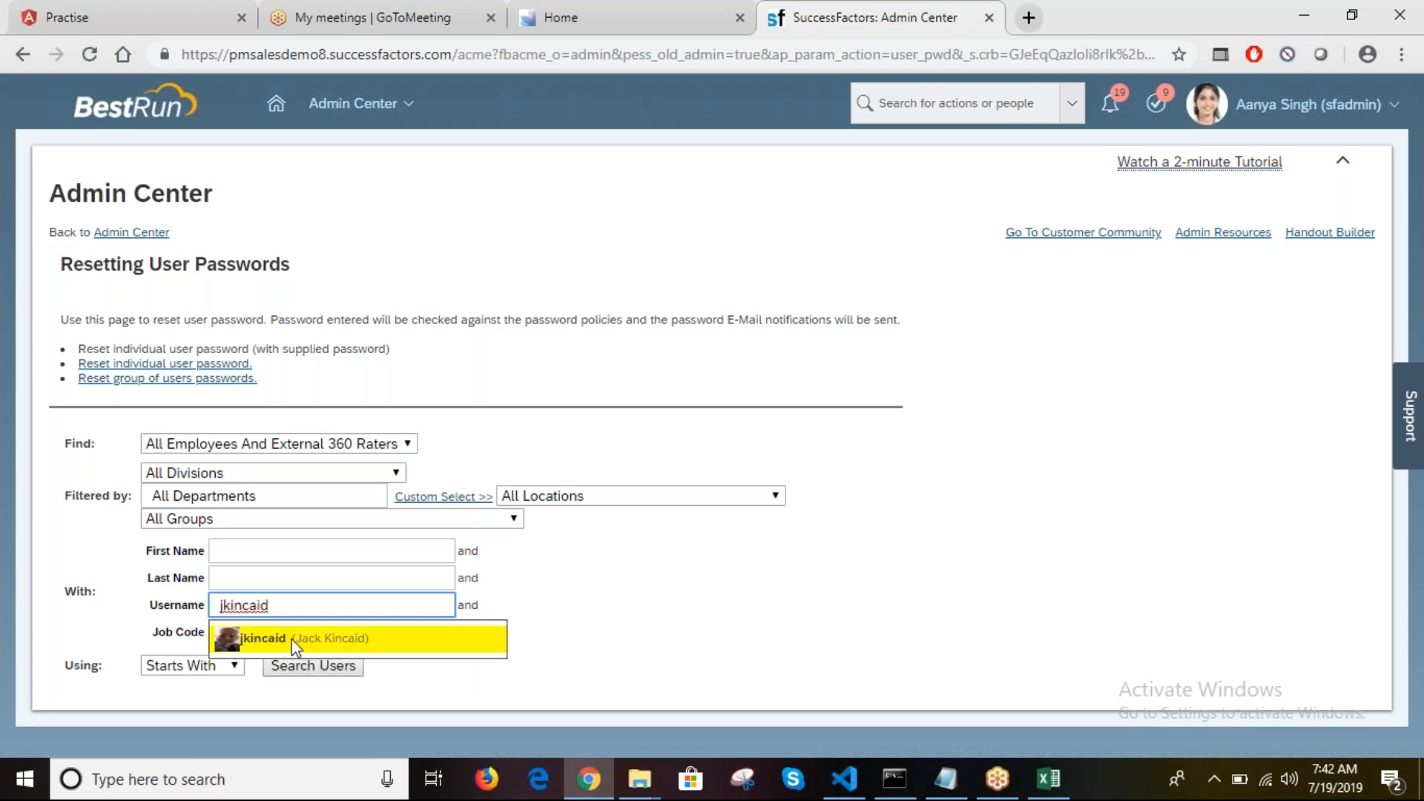
left_click(296, 642)
left_click(311, 666)
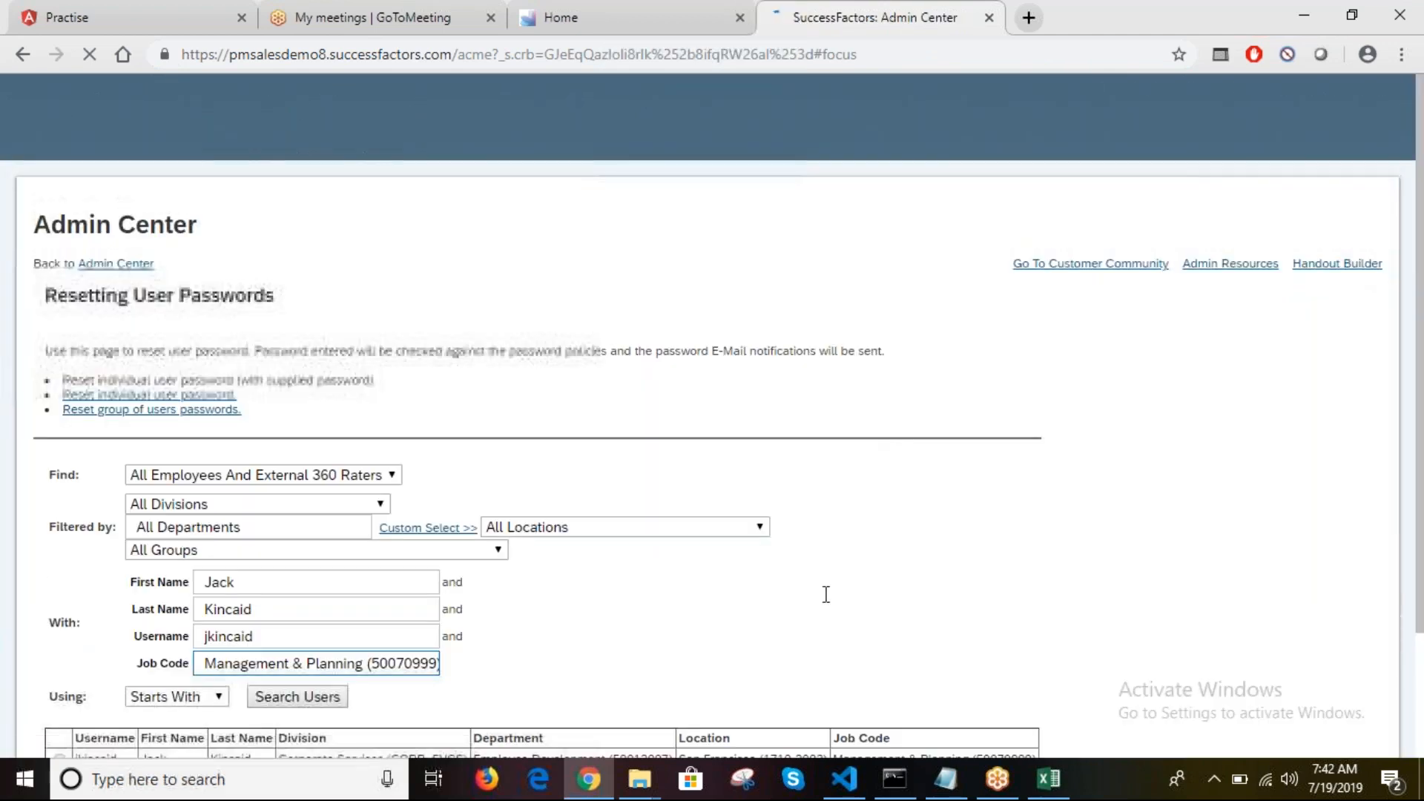
left_click_drag(1422, 488, 1423, 672)
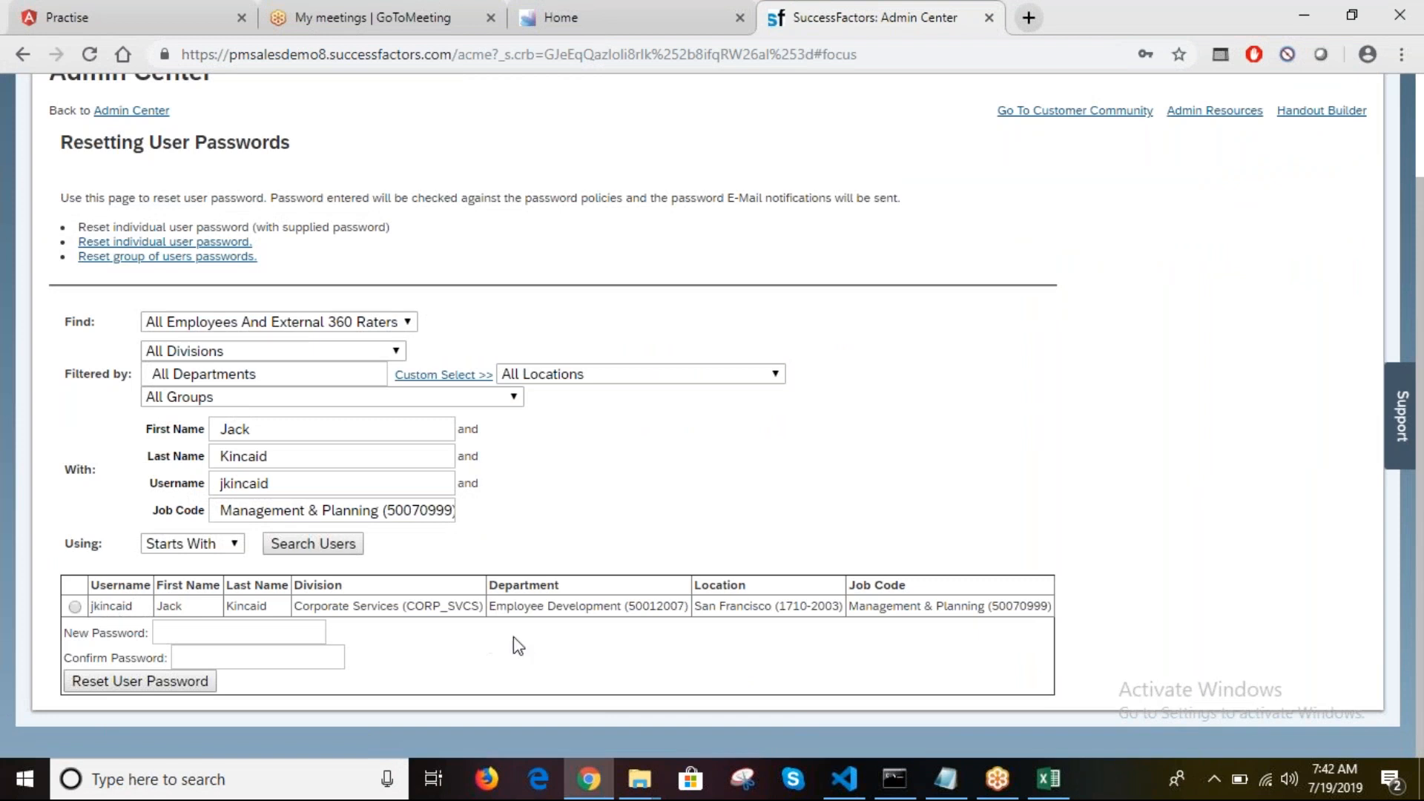
Step: Select the found user, enter and confirm a new password, and reset it
left_click(74, 607)
left_click(192, 635)
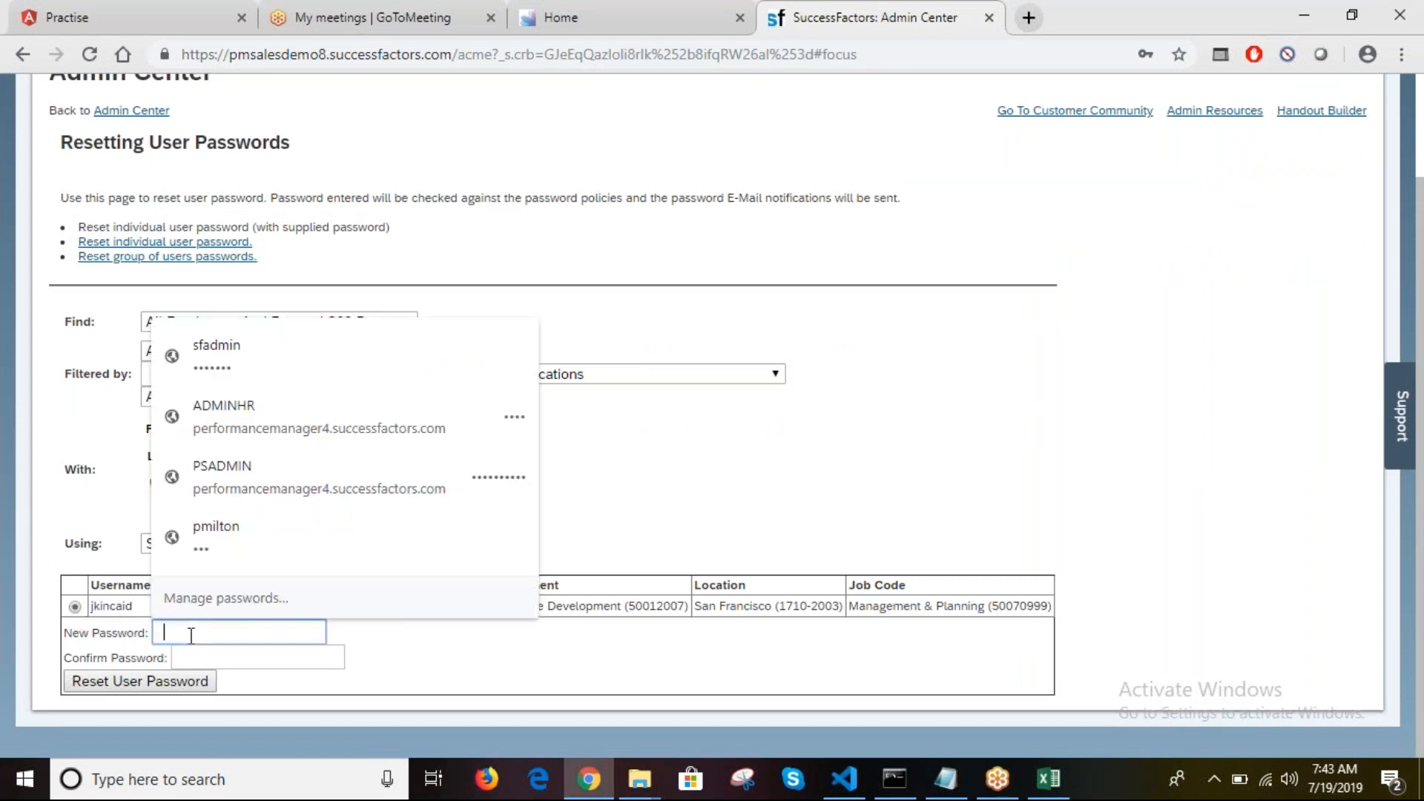
type("abc")
key("Tab")
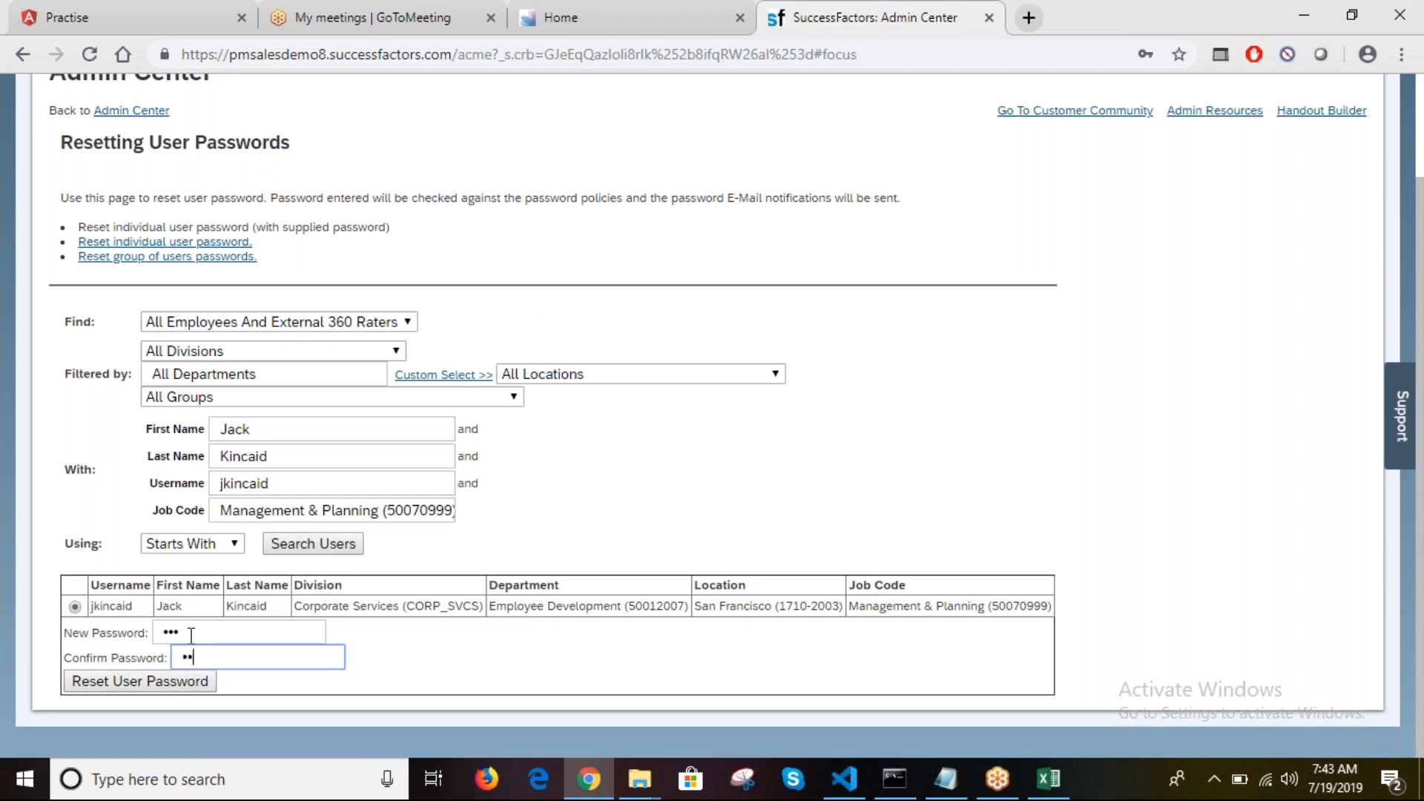
left_click(191, 682)
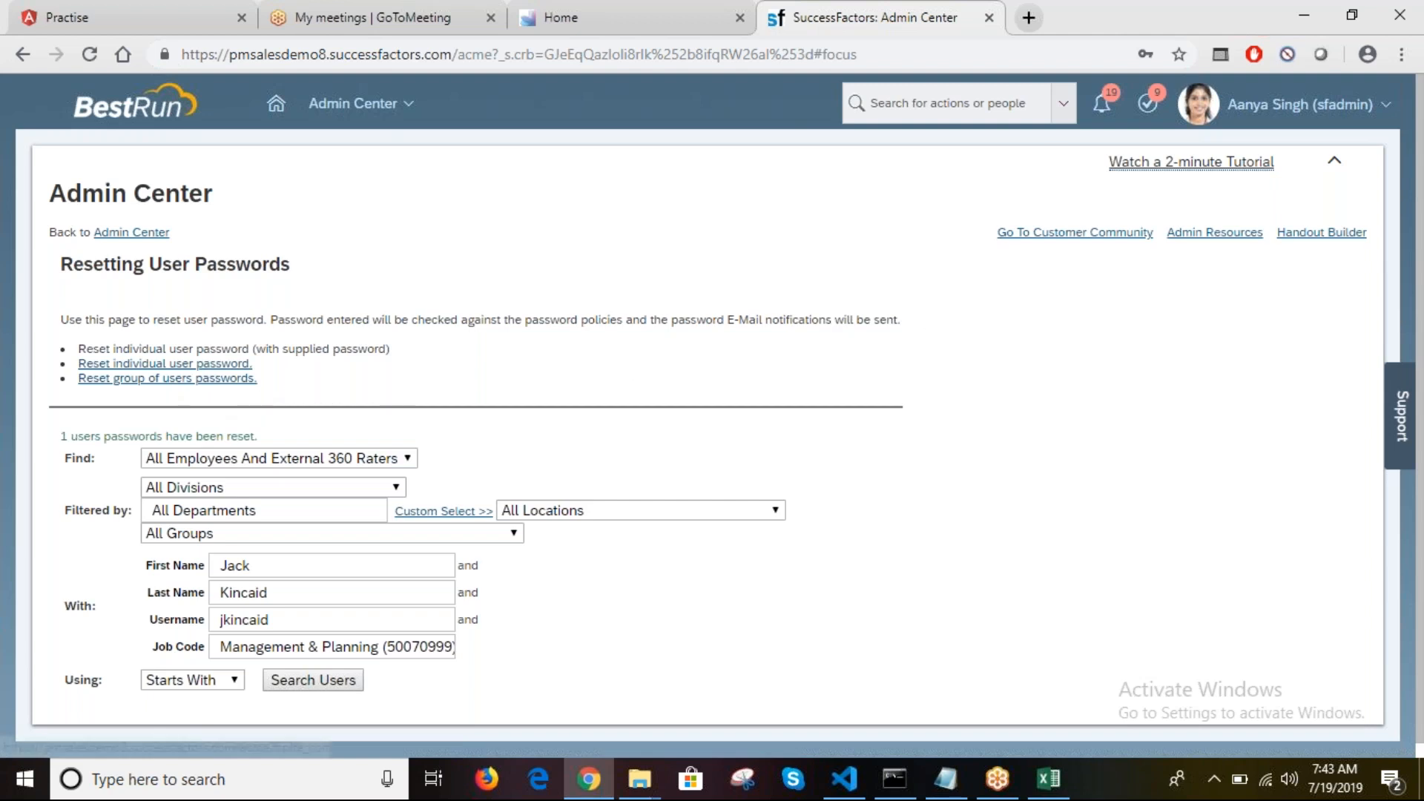
Step: Open an incognito Chrome window and load the SuccessFactors company login link copied from Notepad
left_click(1405, 55)
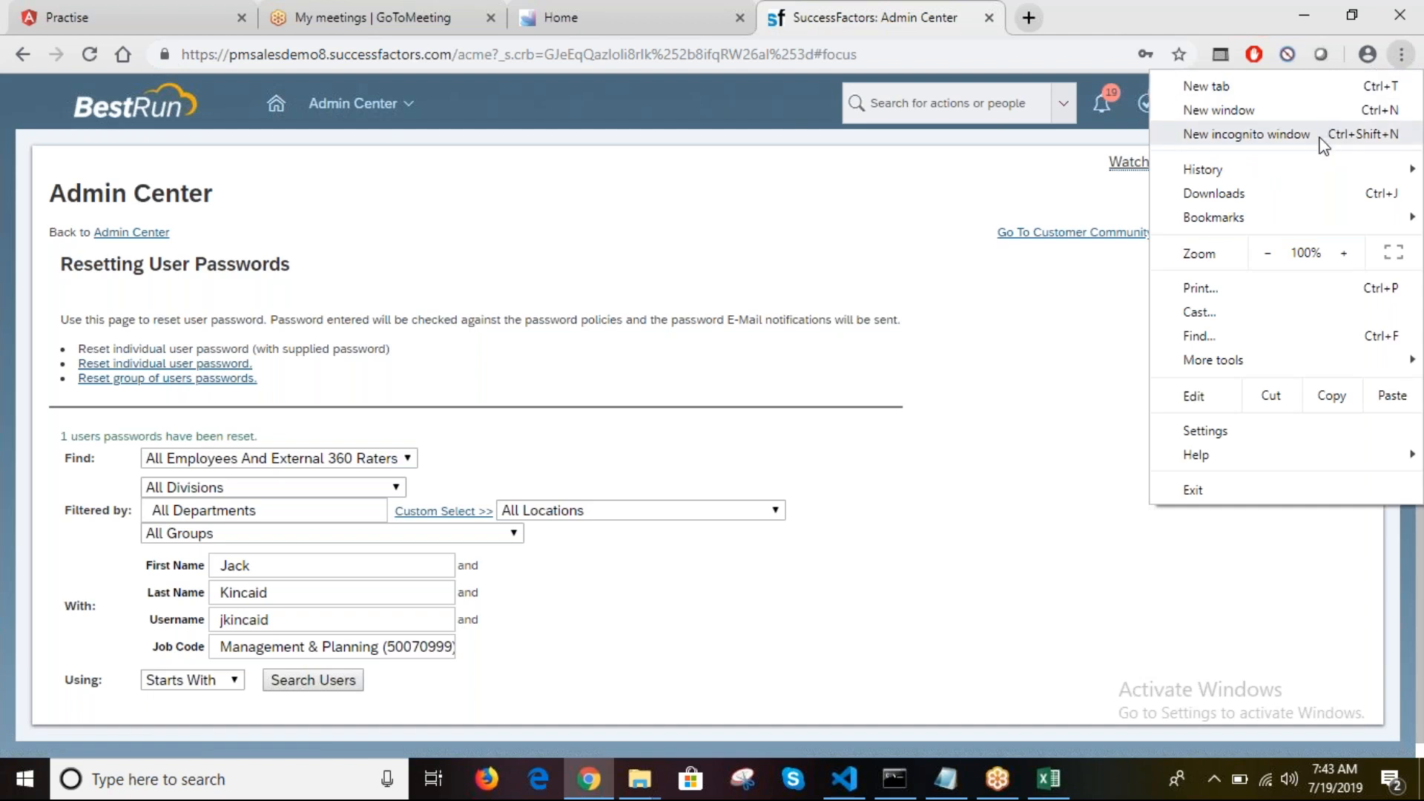
key("Escape")
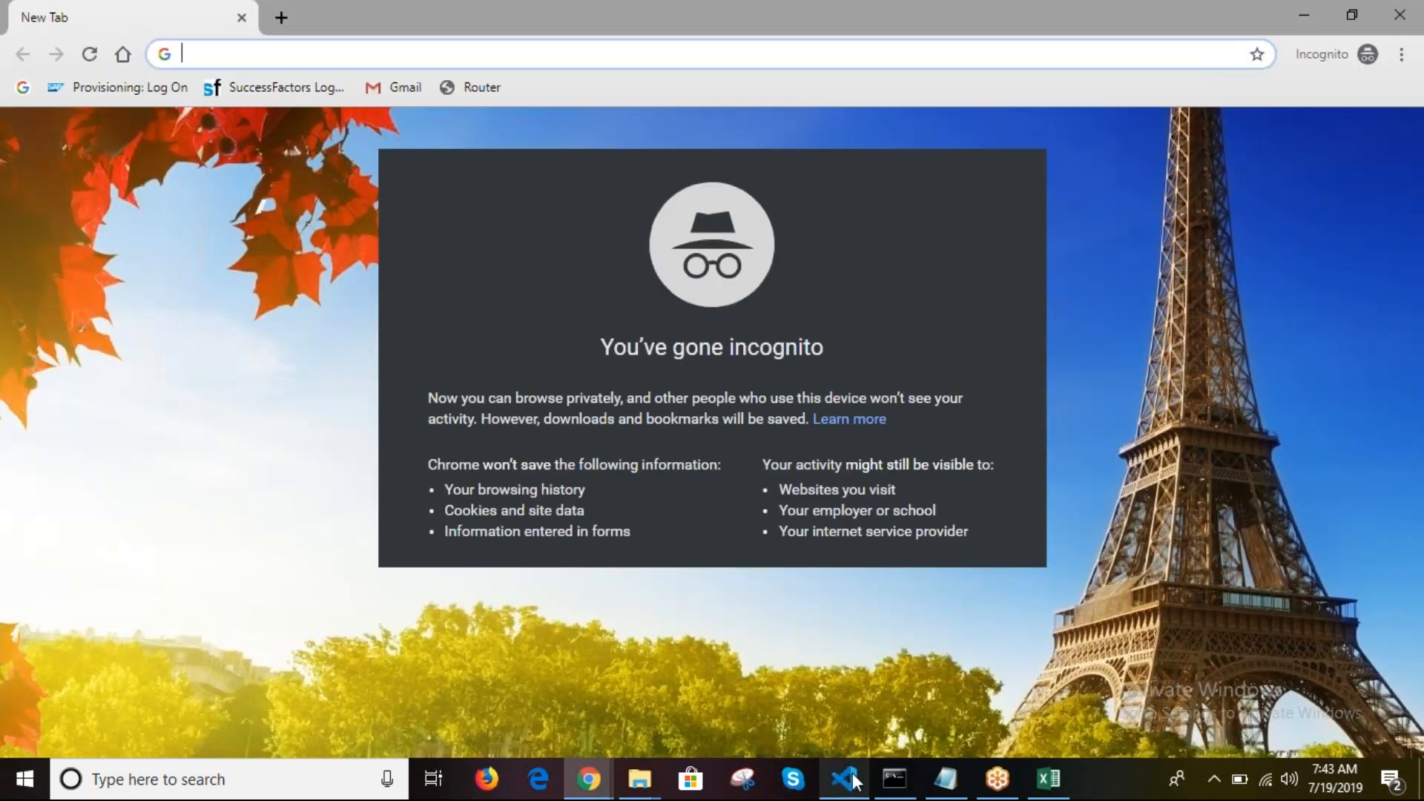
left_click(964, 789)
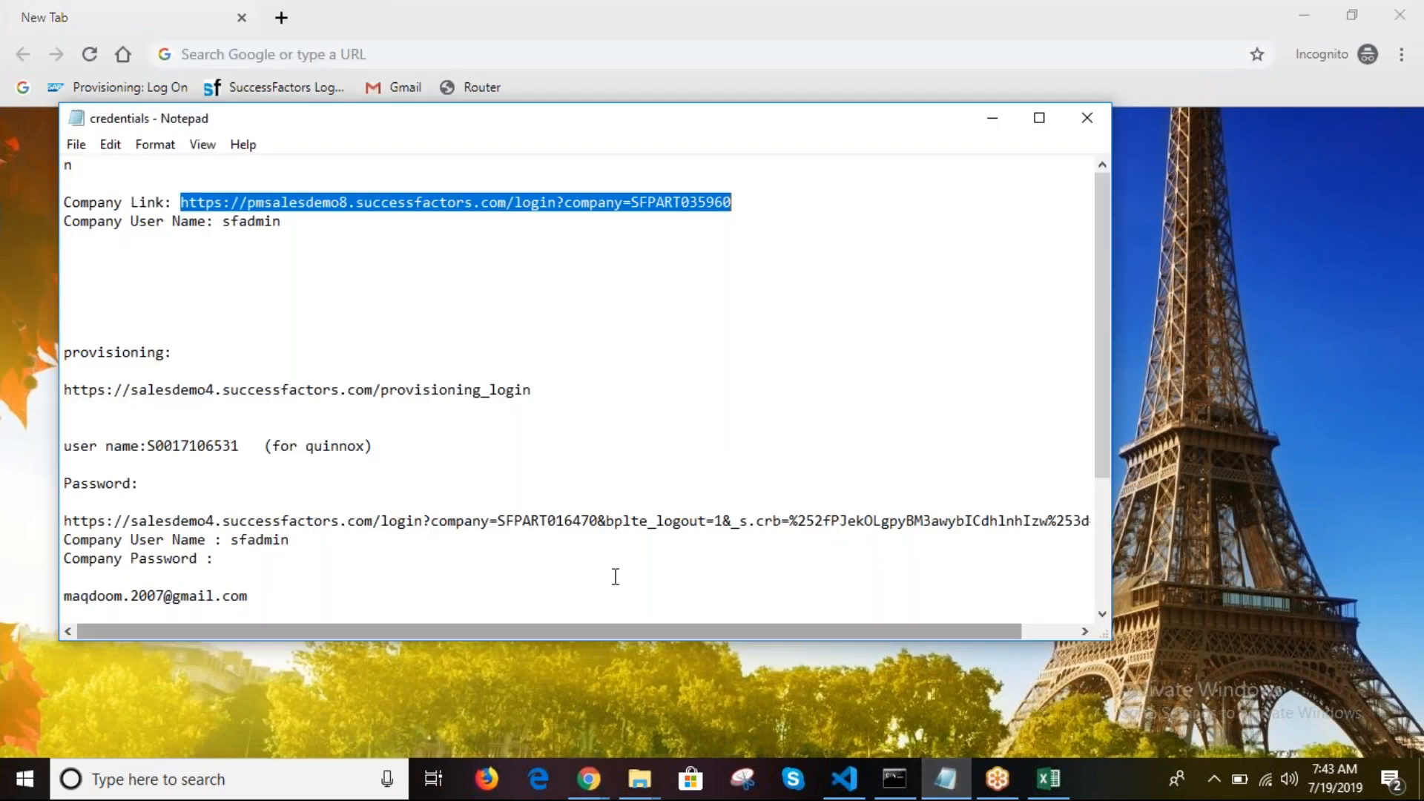
left_click(613, 50)
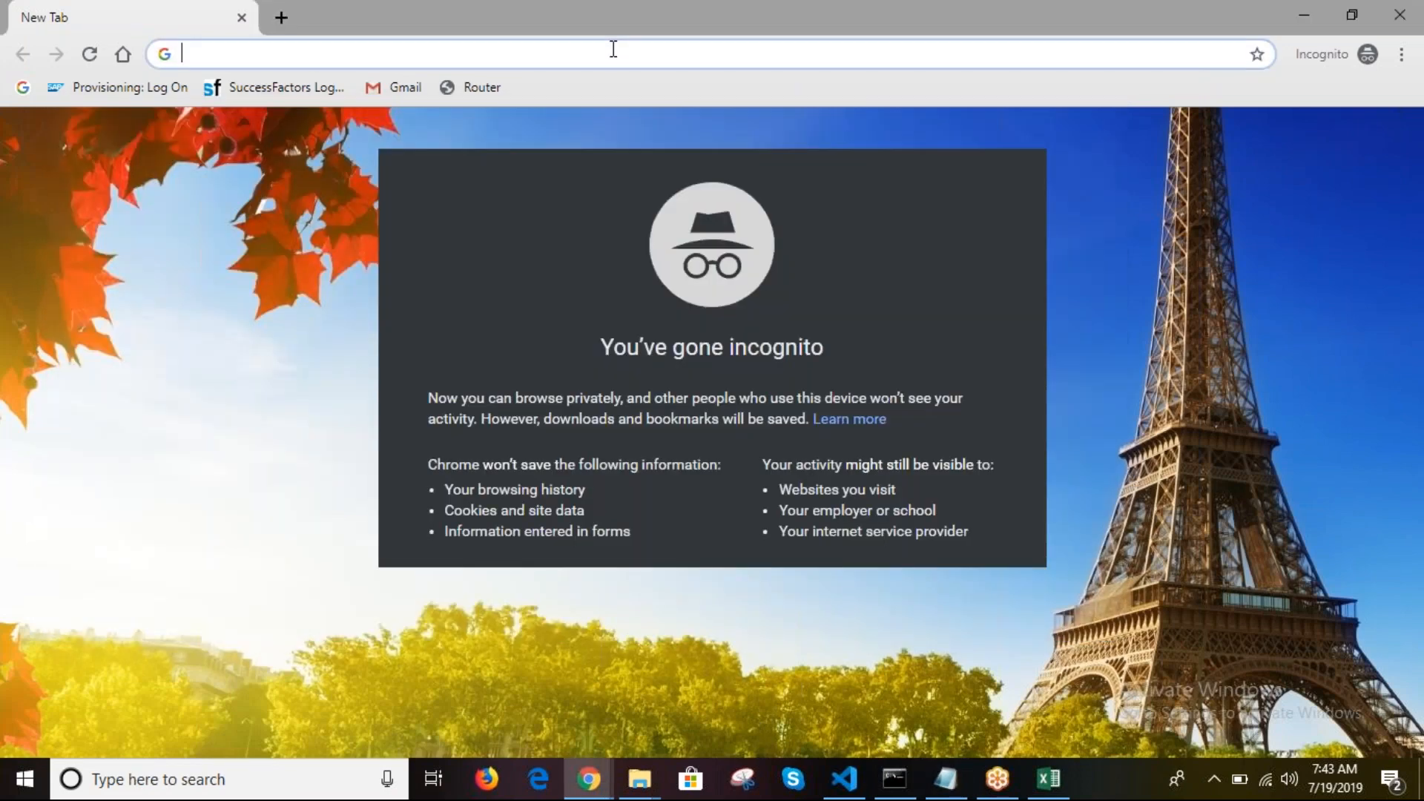
key("ctrl+v")
key("Return")
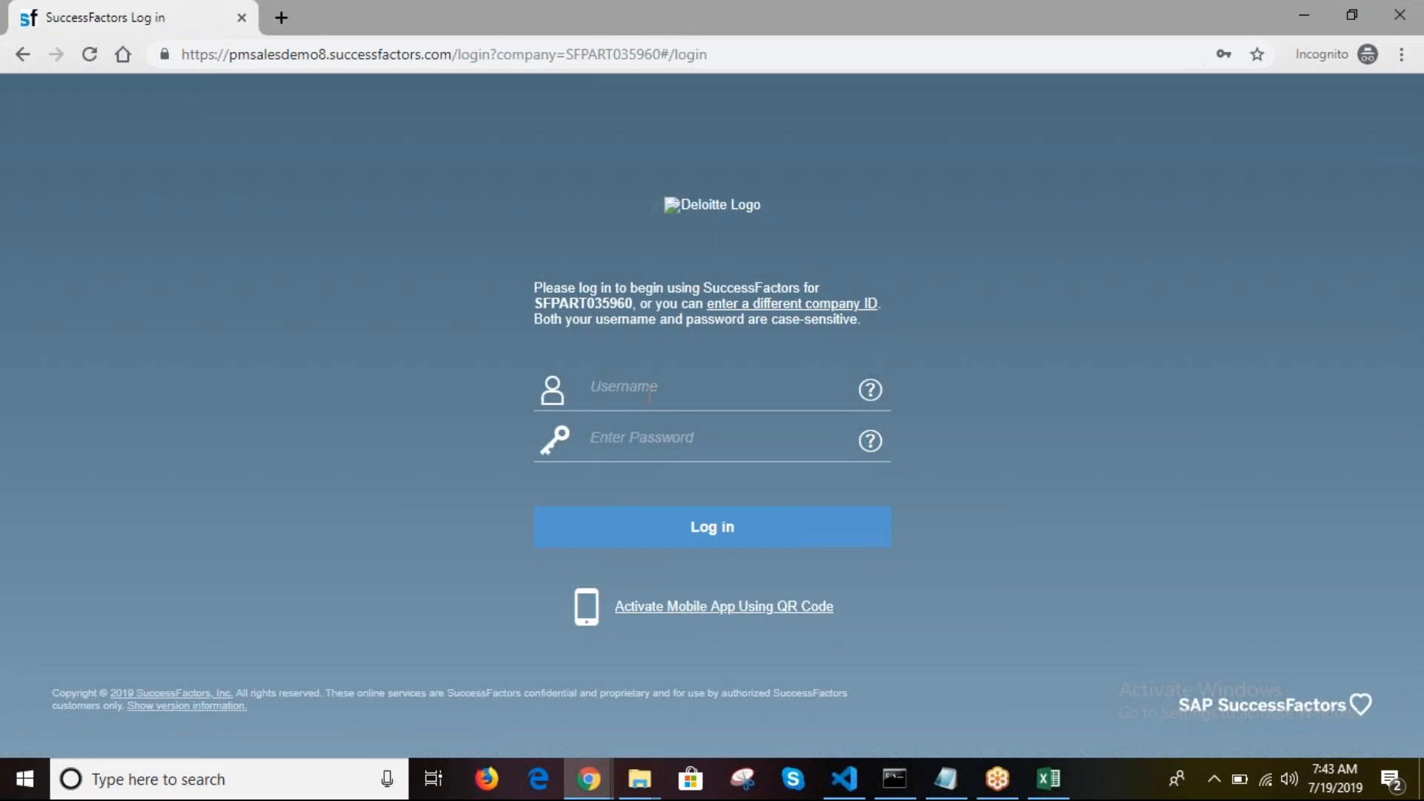
Step: Log in with the username copied from Excel cell C6 and the reset password
left_click(650, 395)
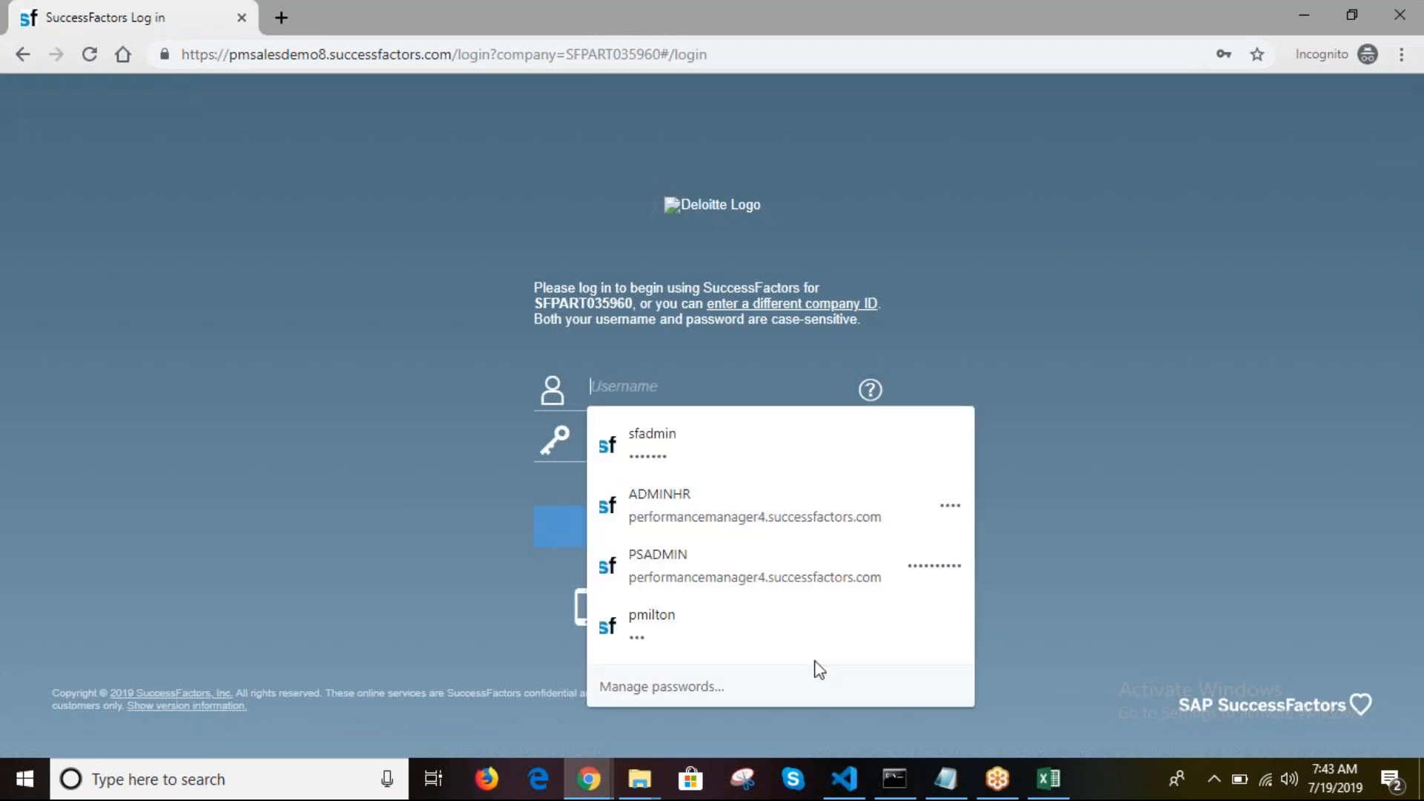
left_click(1058, 792)
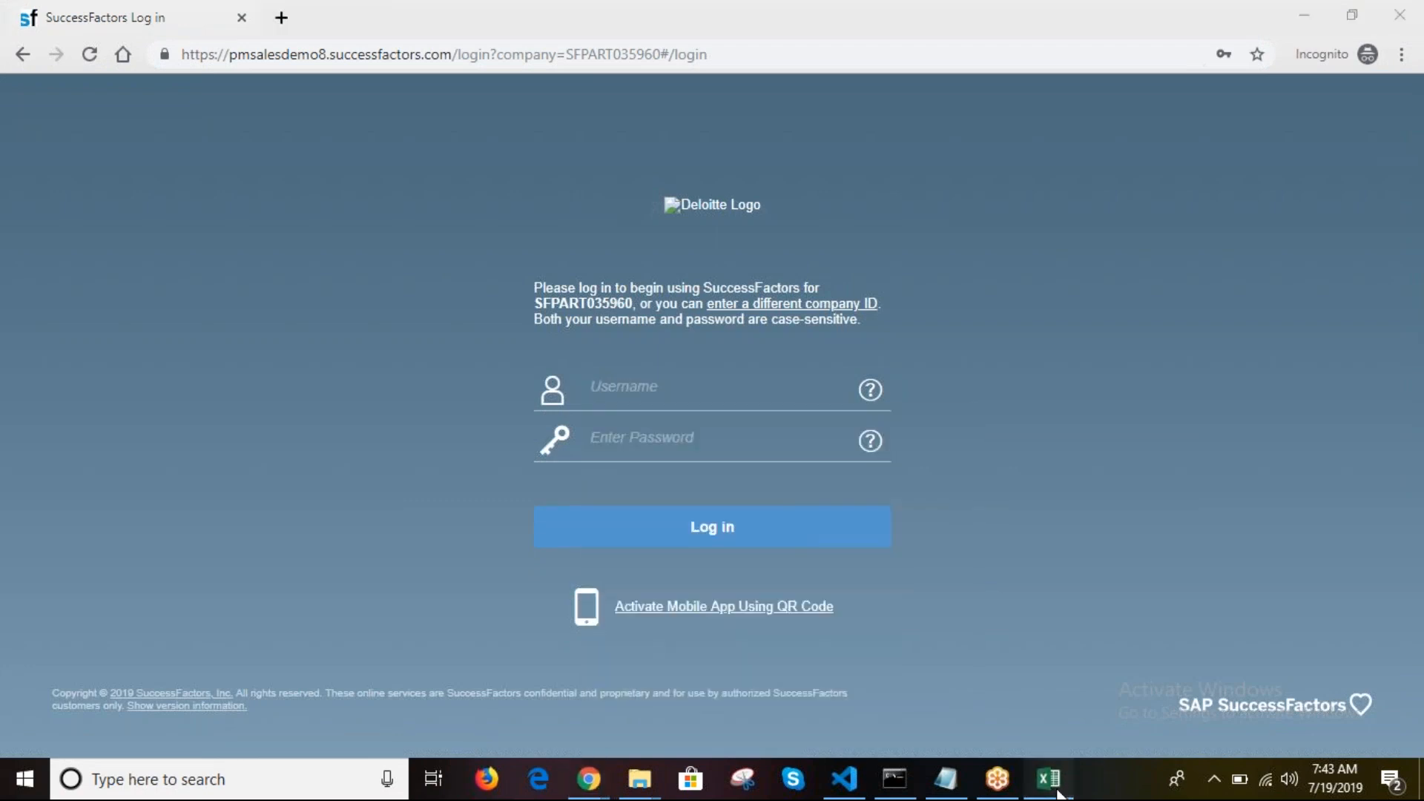
key("ctrl+c")
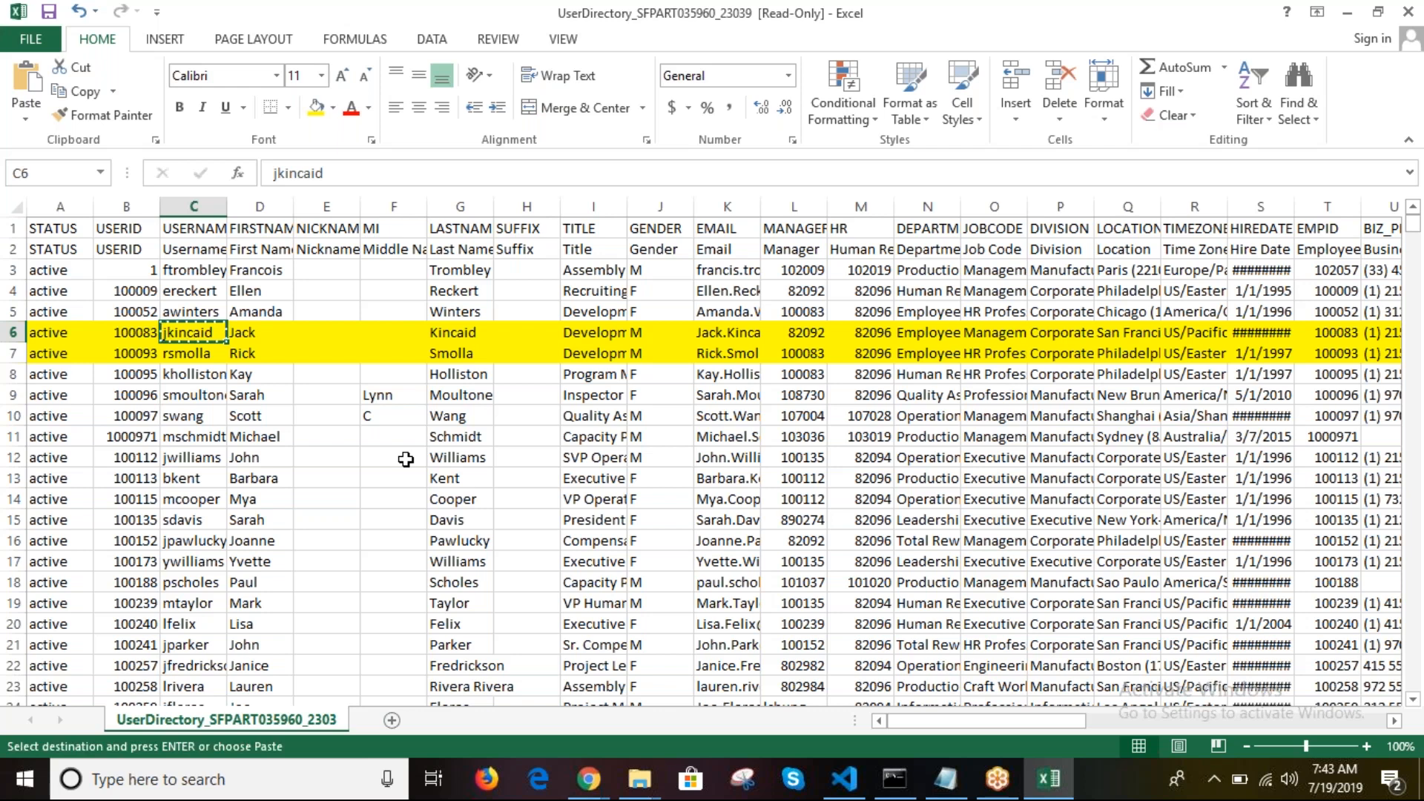
left_click(597, 784)
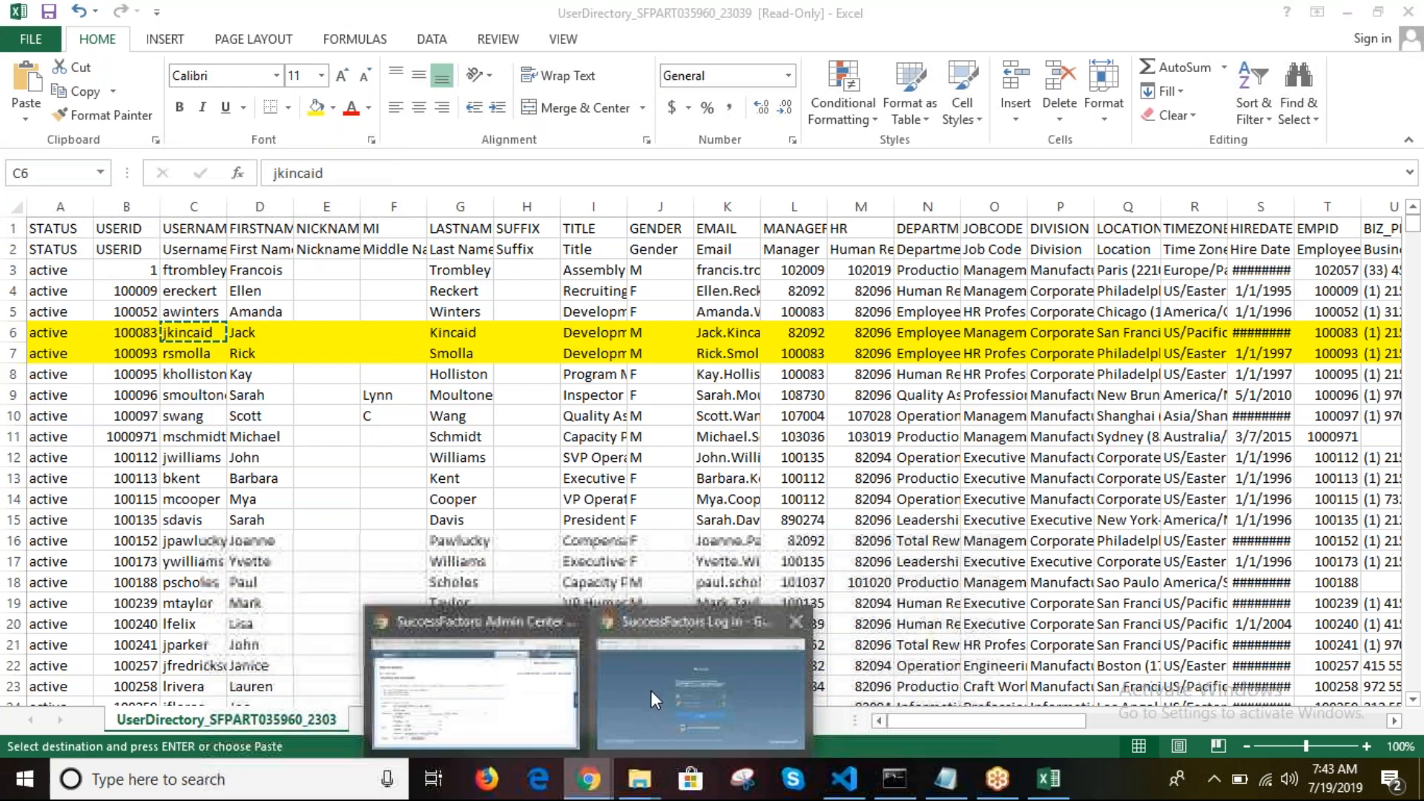
left_click(704, 679)
key("ctrl+v")
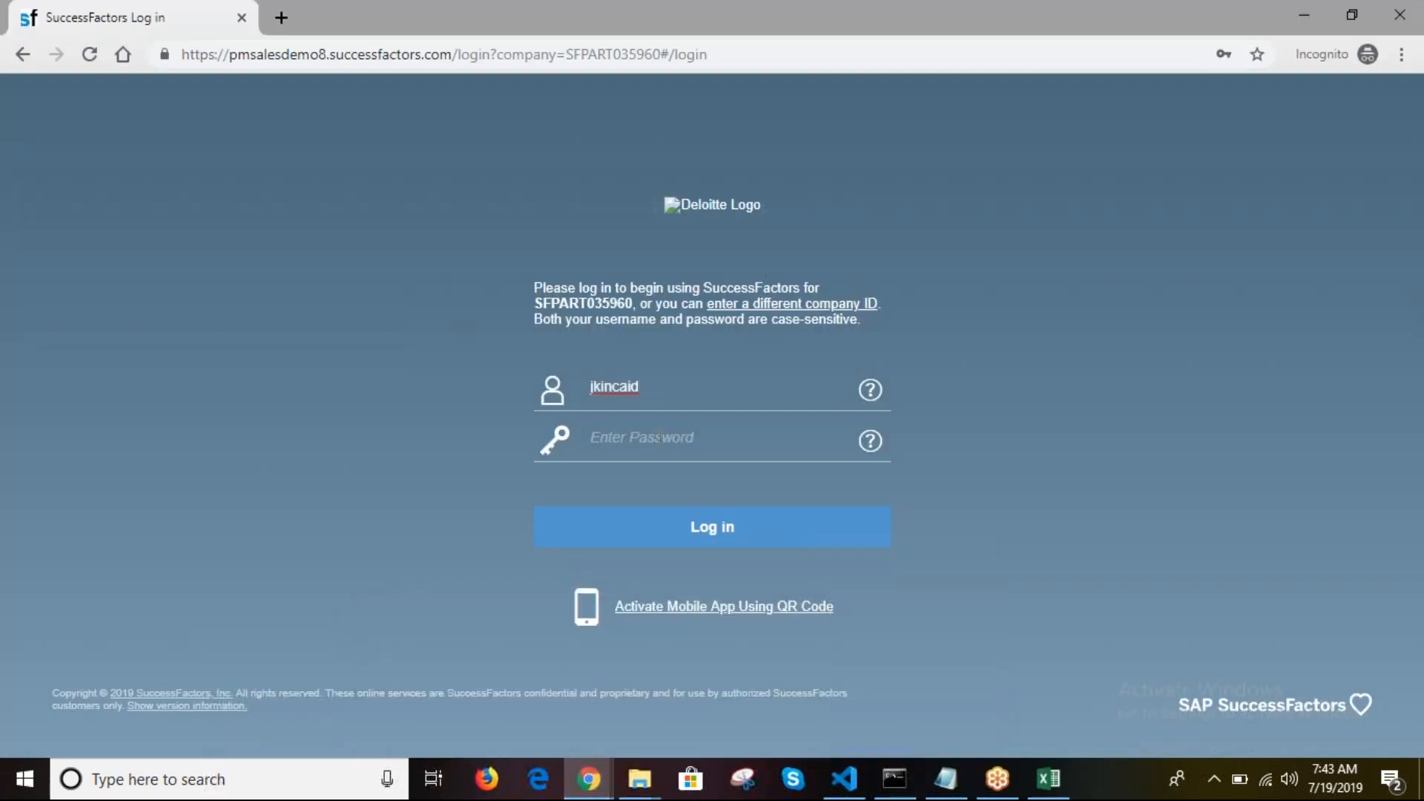
left_click(635, 449)
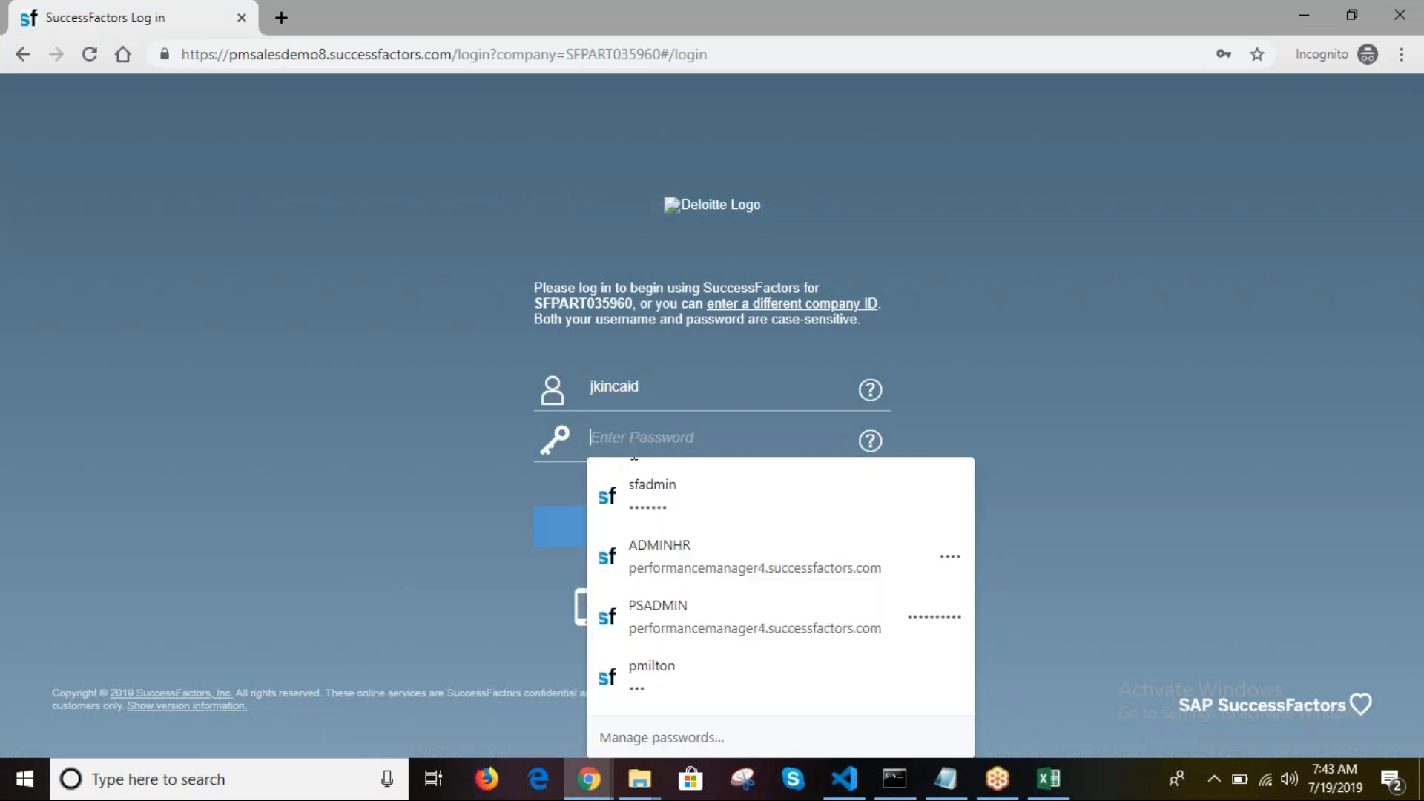
type("••")
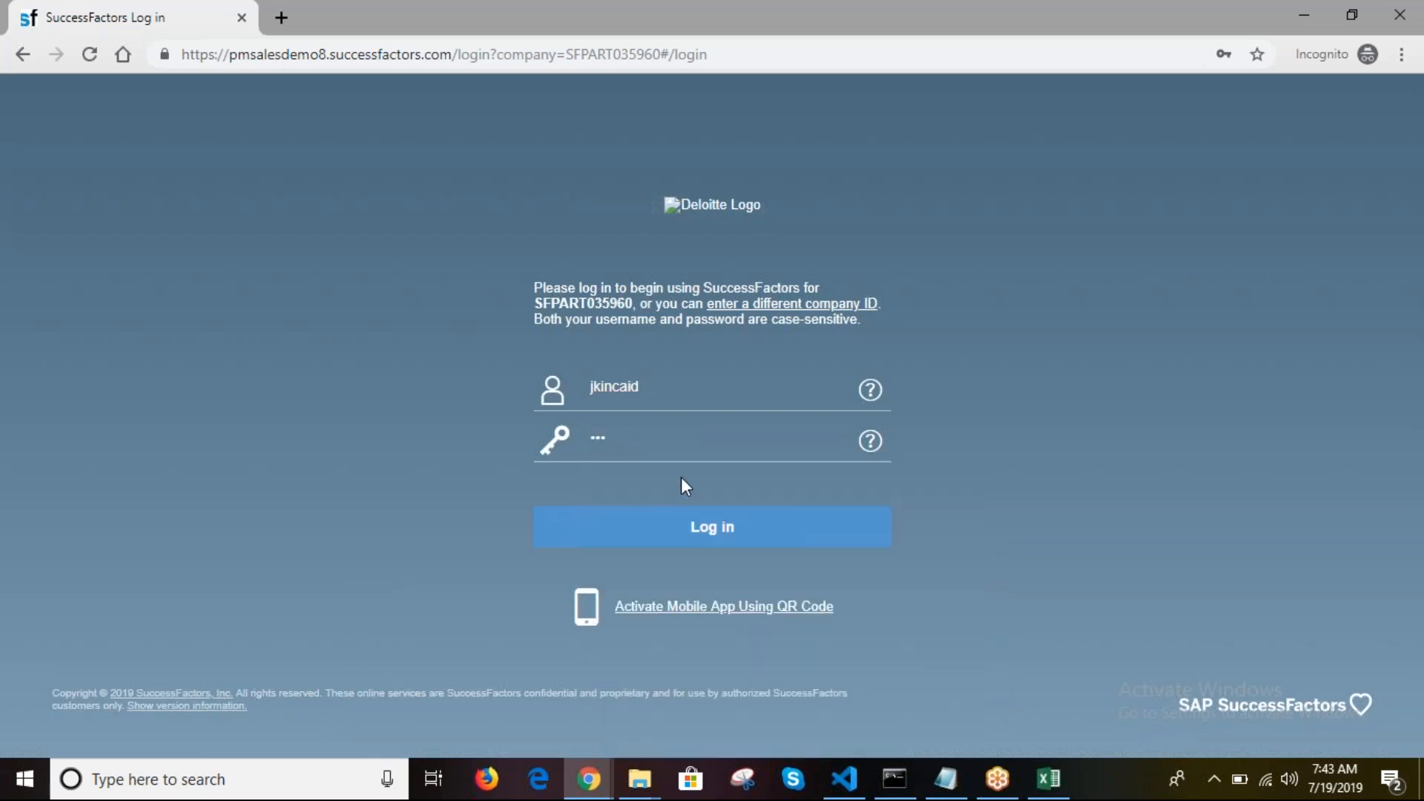
left_click(723, 536)
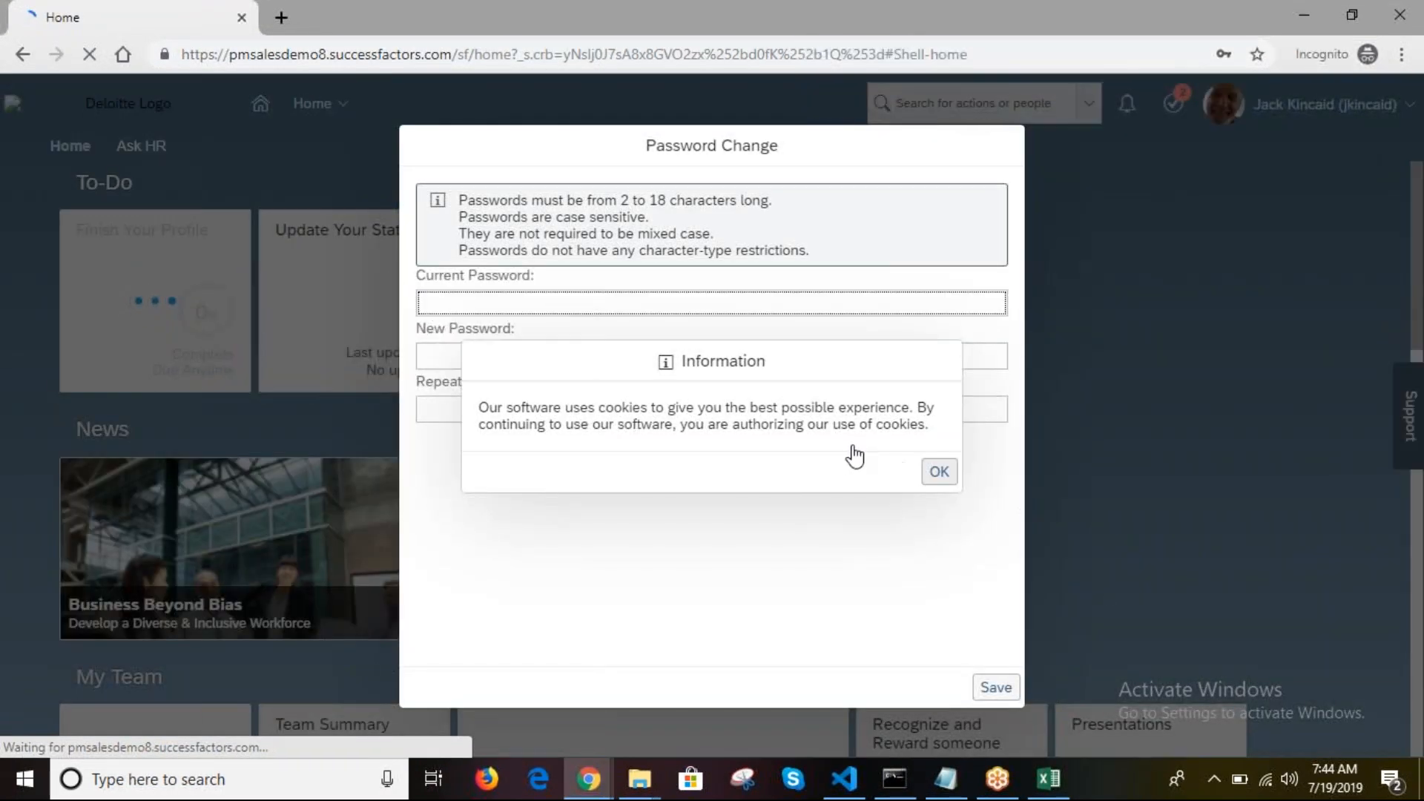
Step: Accept the cookie notice, save a new password in place of the reset one, and open the account menu
left_click(944, 475)
type("***")
key("Tab")
type("****")
key("Tab")
type("****")
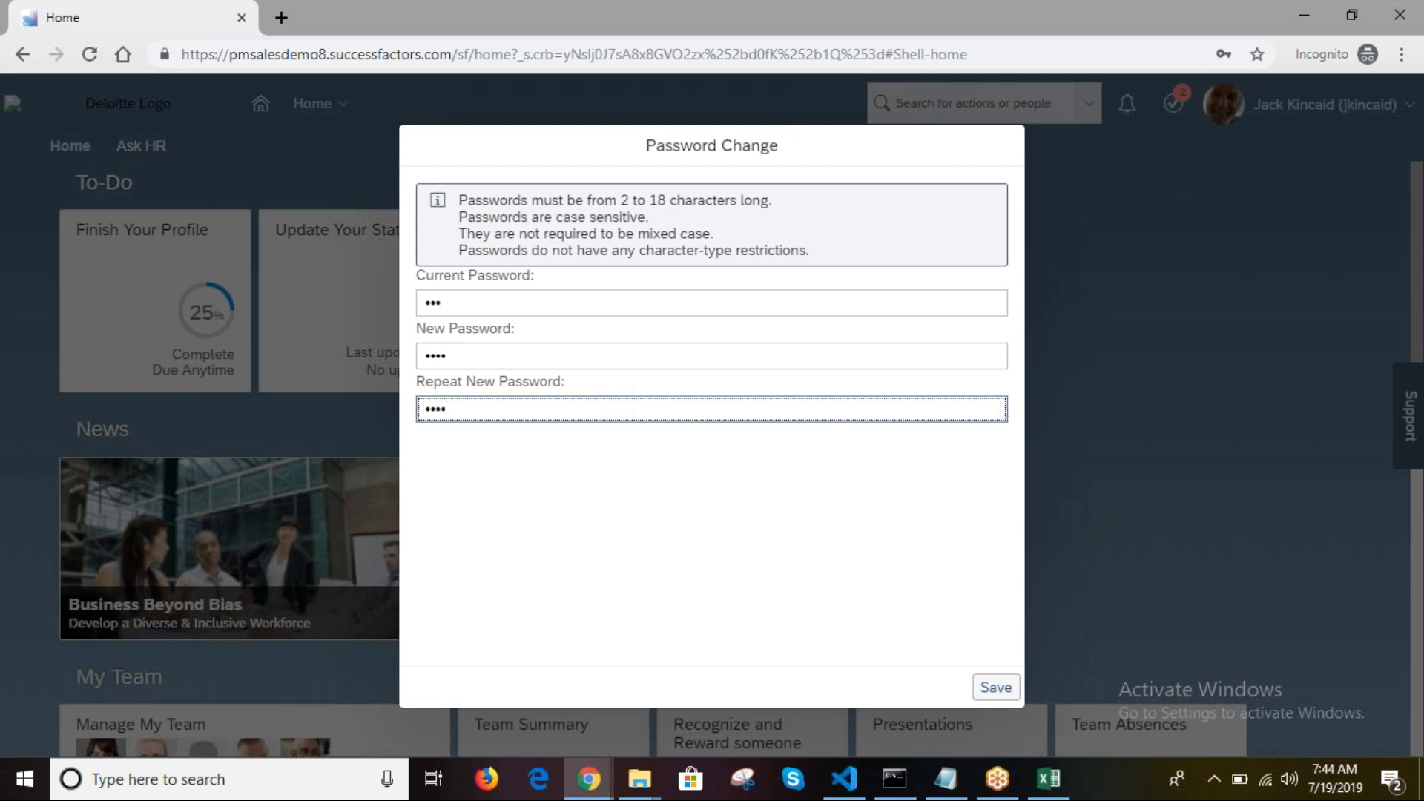
left_click(996, 692)
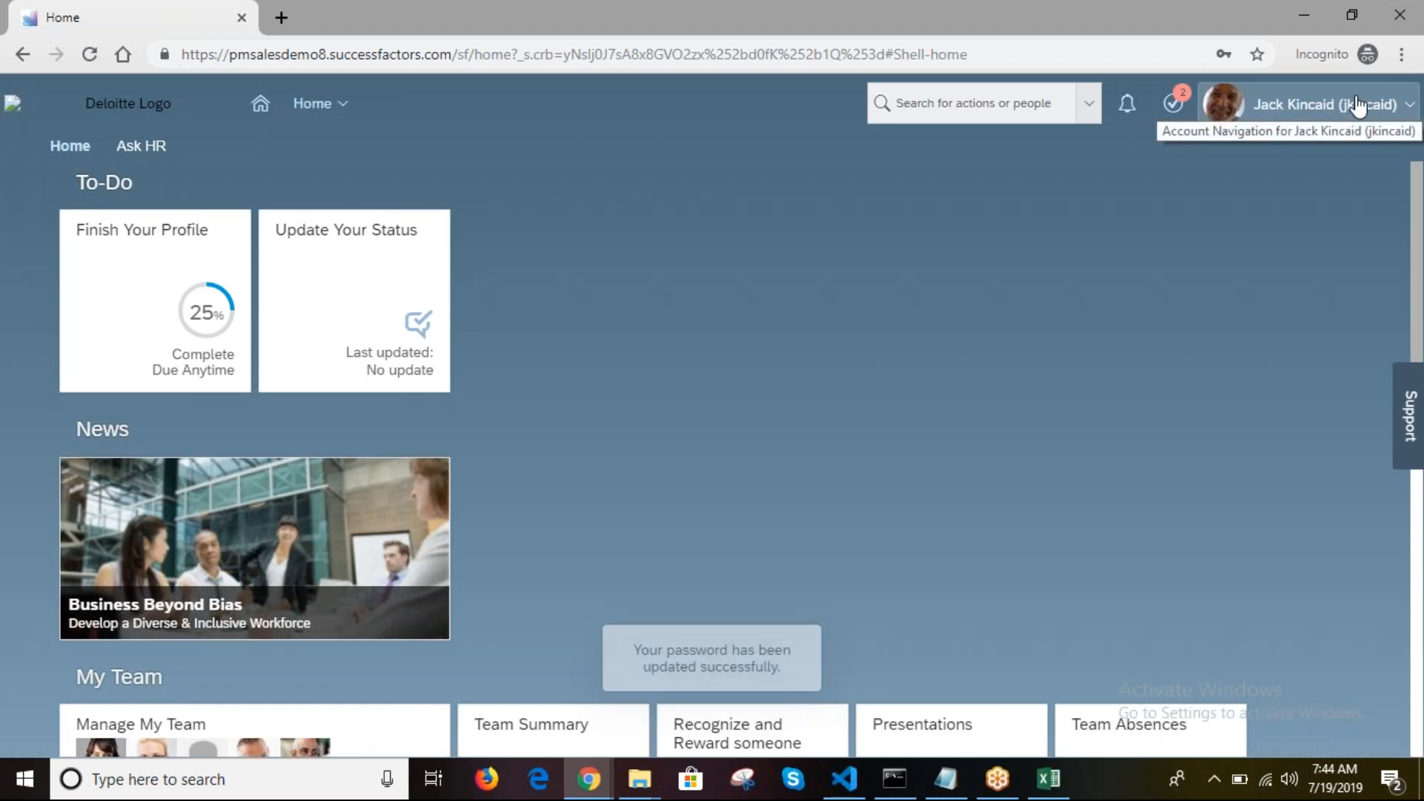
left_click(1358, 106)
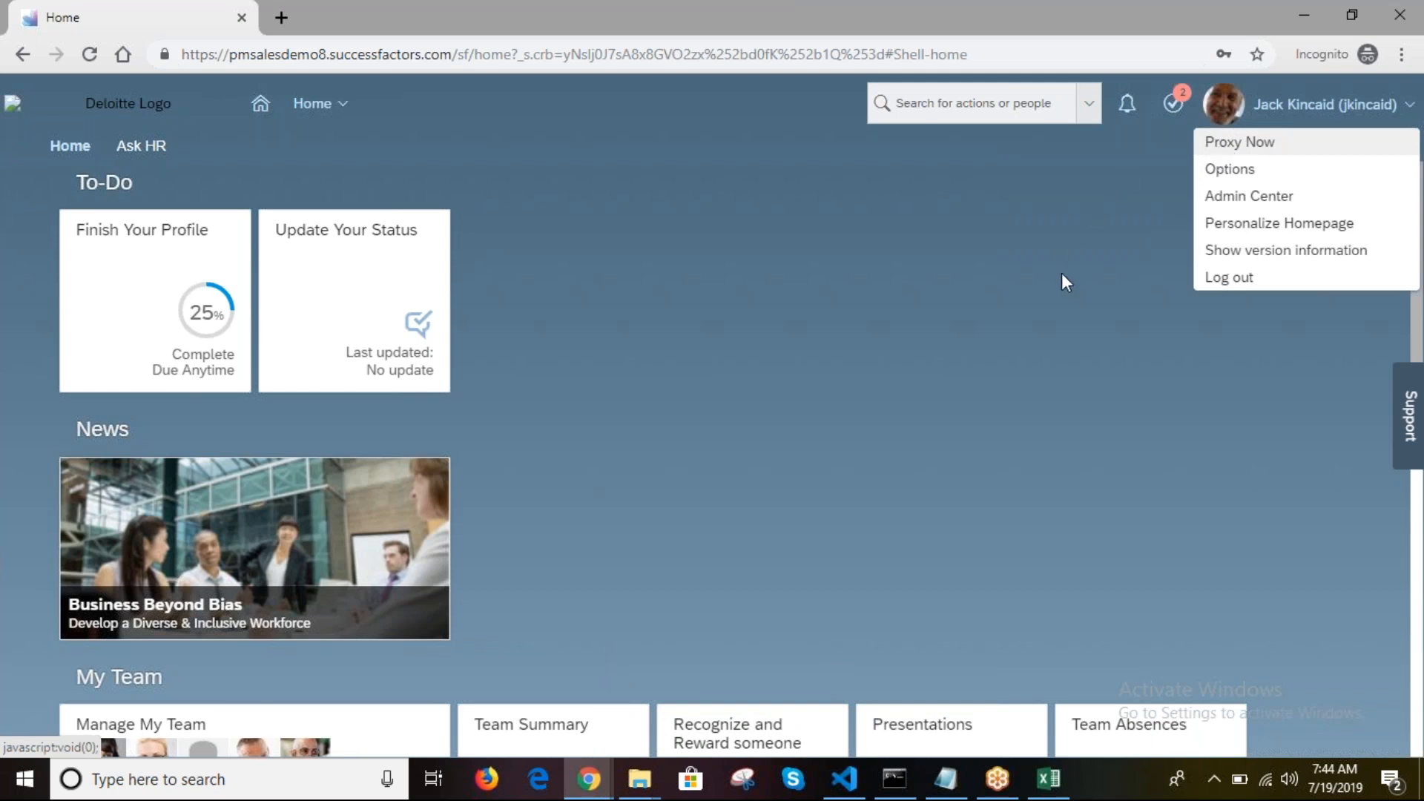
Step: Choose Proxy Now and copy the target username from Excel cell C7
left_click(1266, 147)
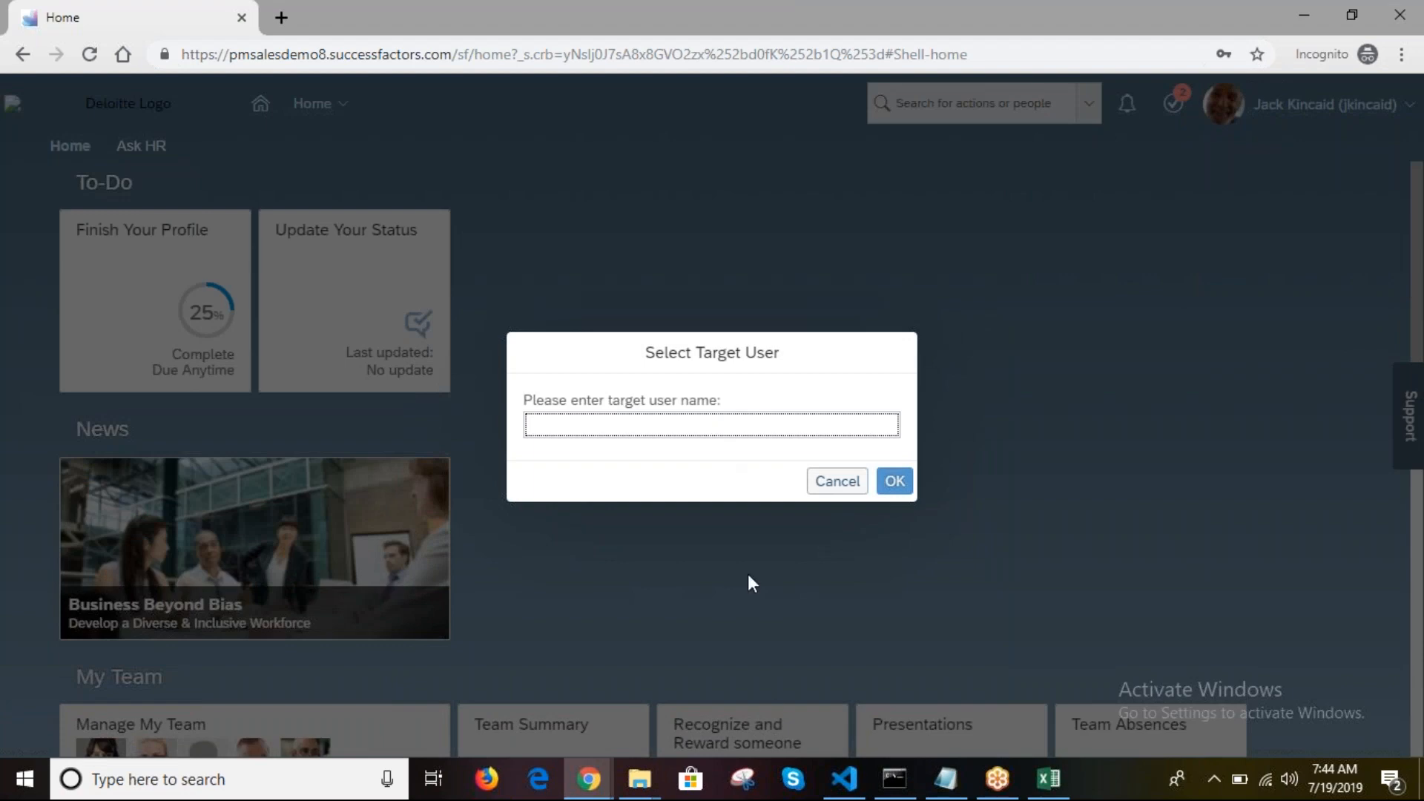
left_click(1048, 778)
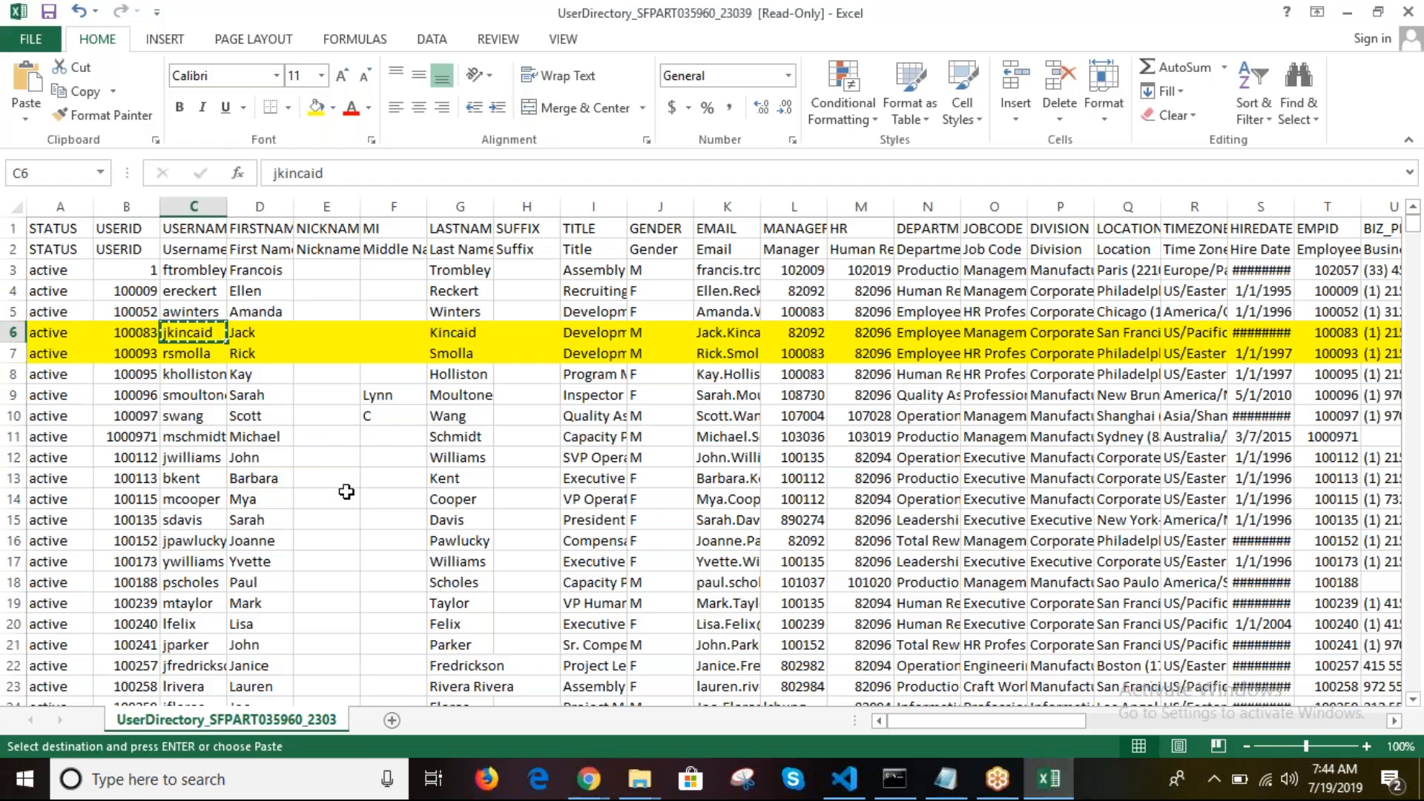
left_click(181, 355)
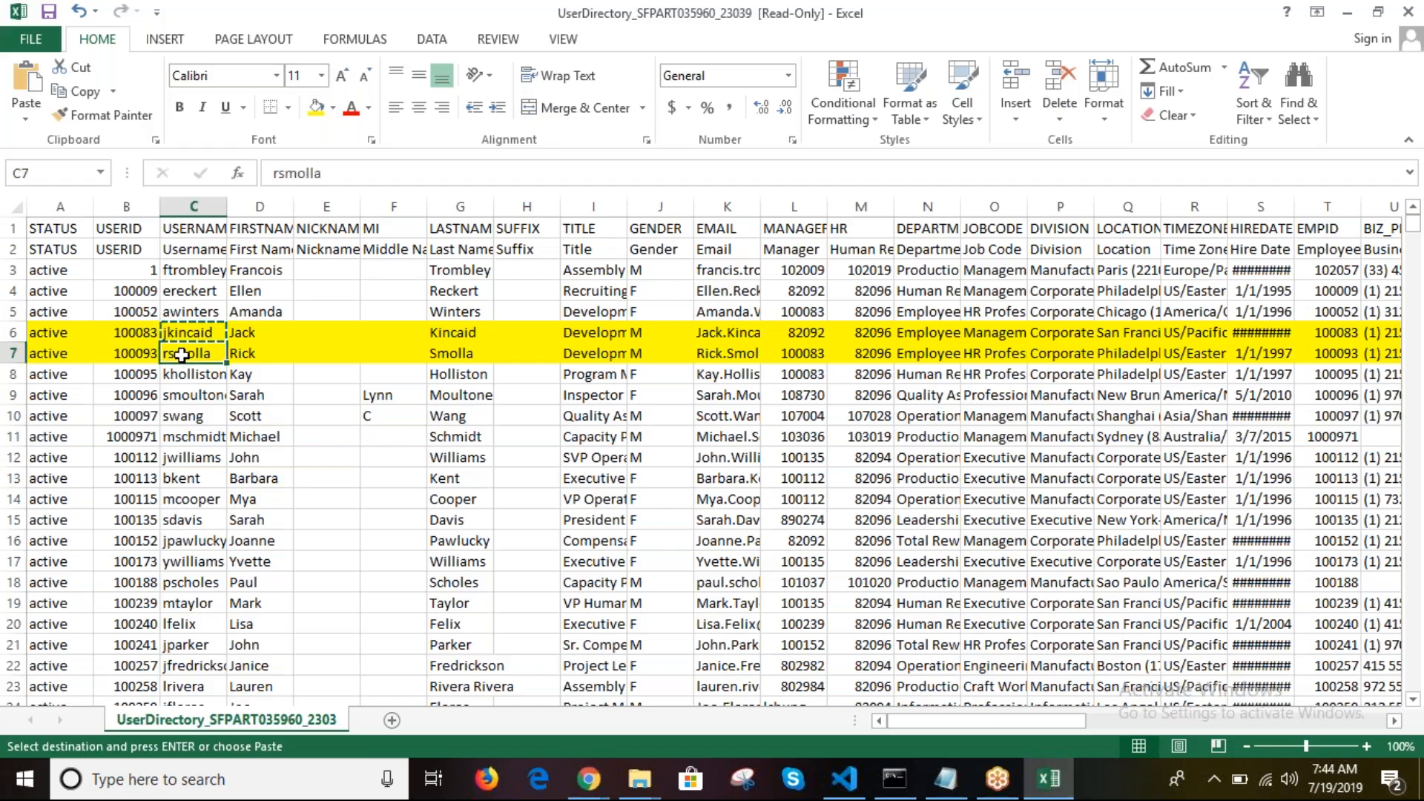
key("ctrl+c")
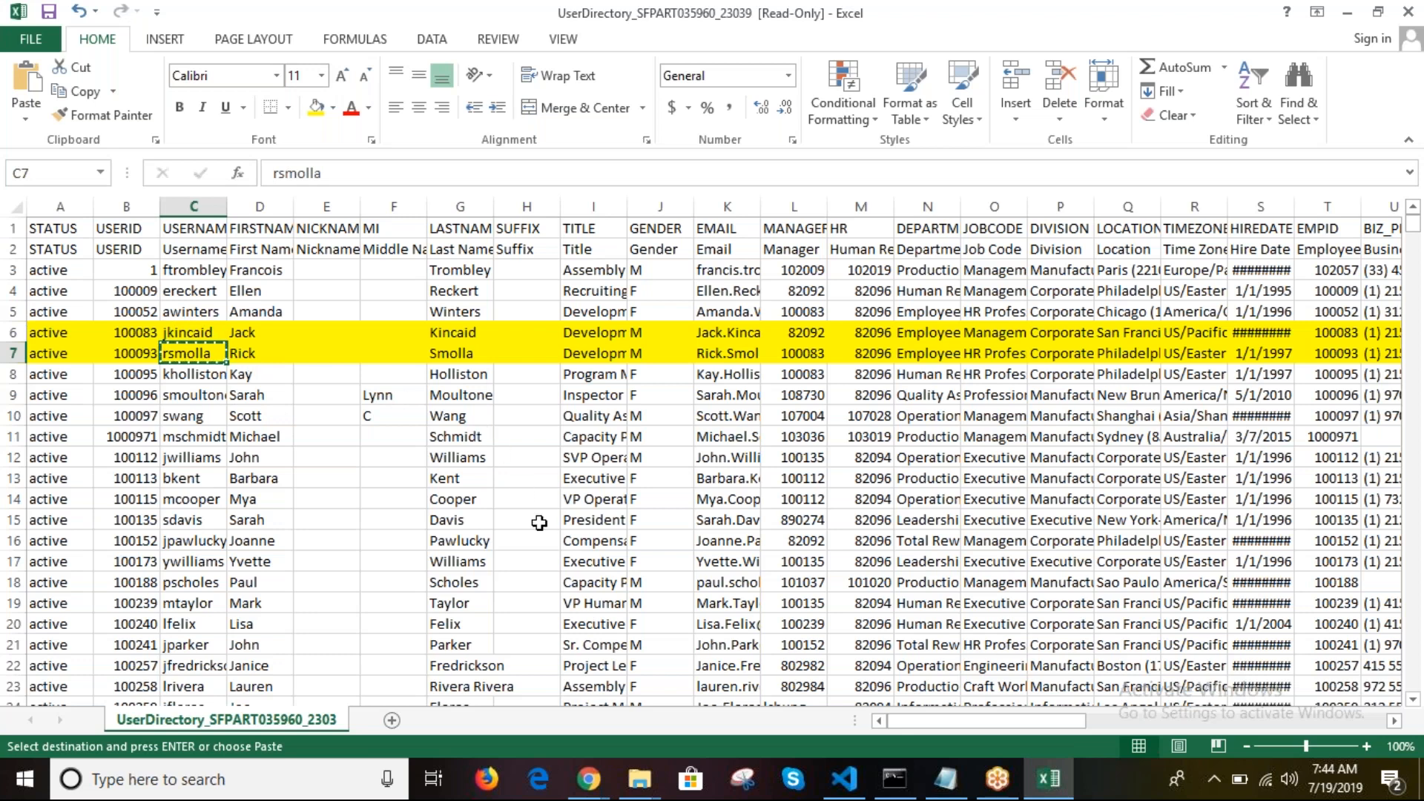
left_click(589, 779)
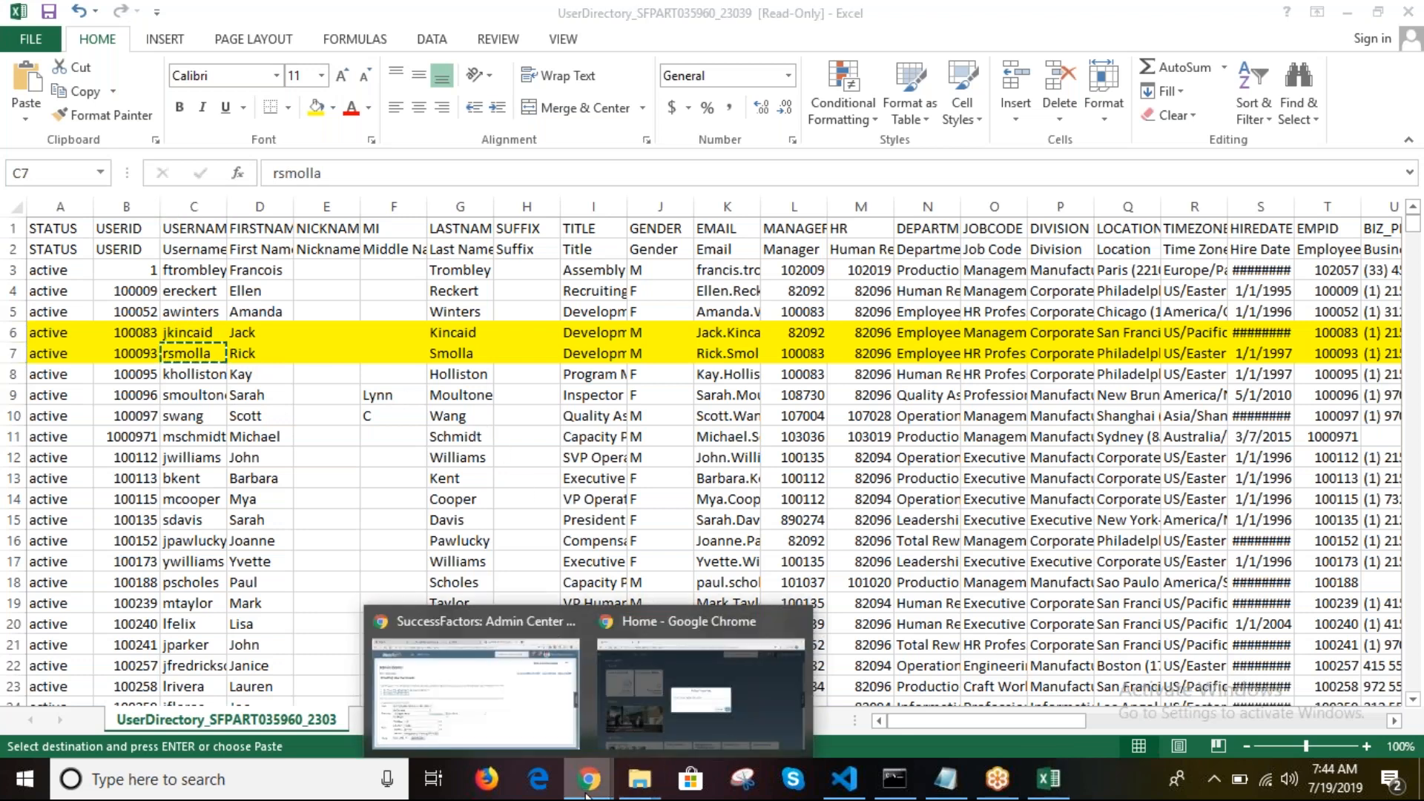
left_click(651, 656)
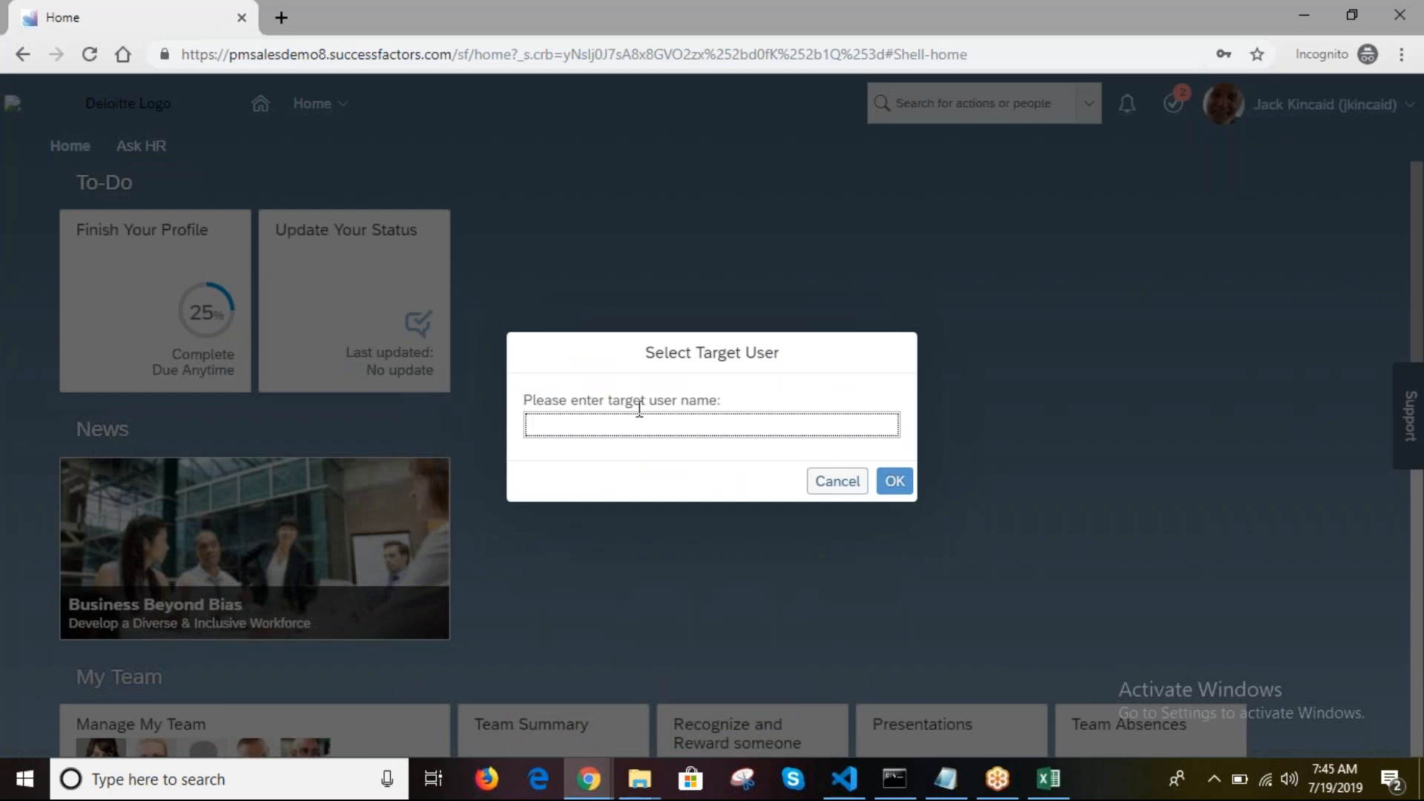
Step: Enter and select the target employee, confirm with OK, then open the profile's Actions menu
key("ctrl+v")
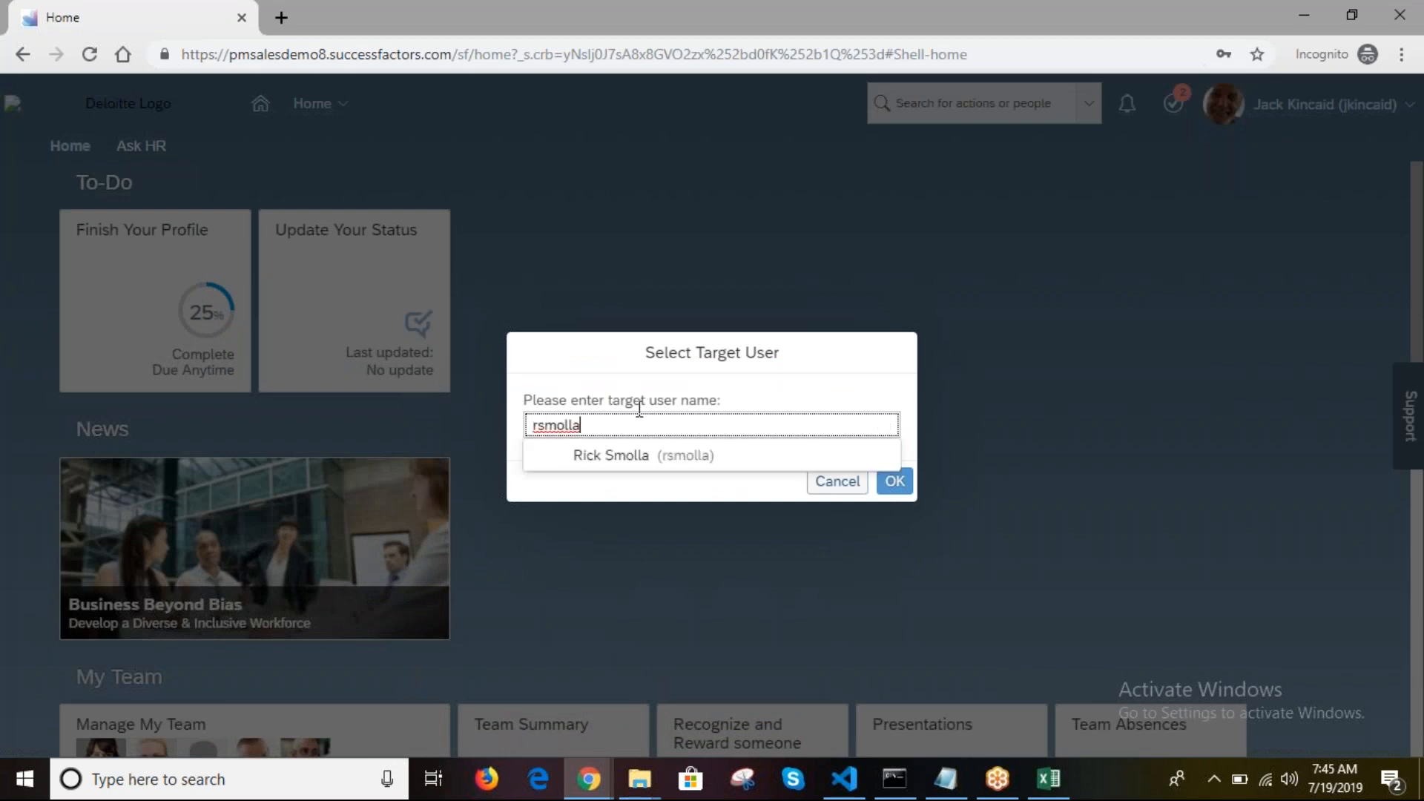
left_click(607, 466)
left_click(892, 482)
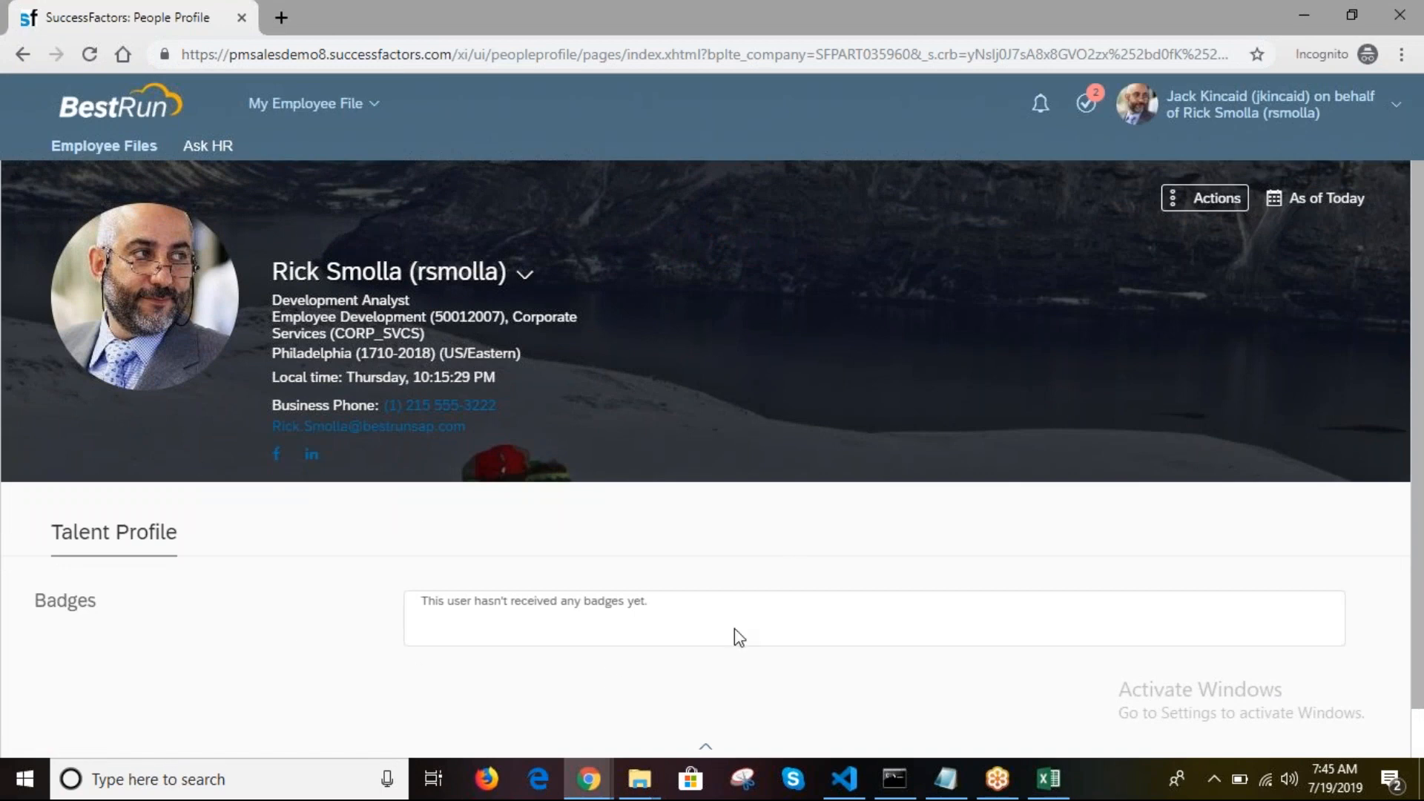
left_click(1208, 198)
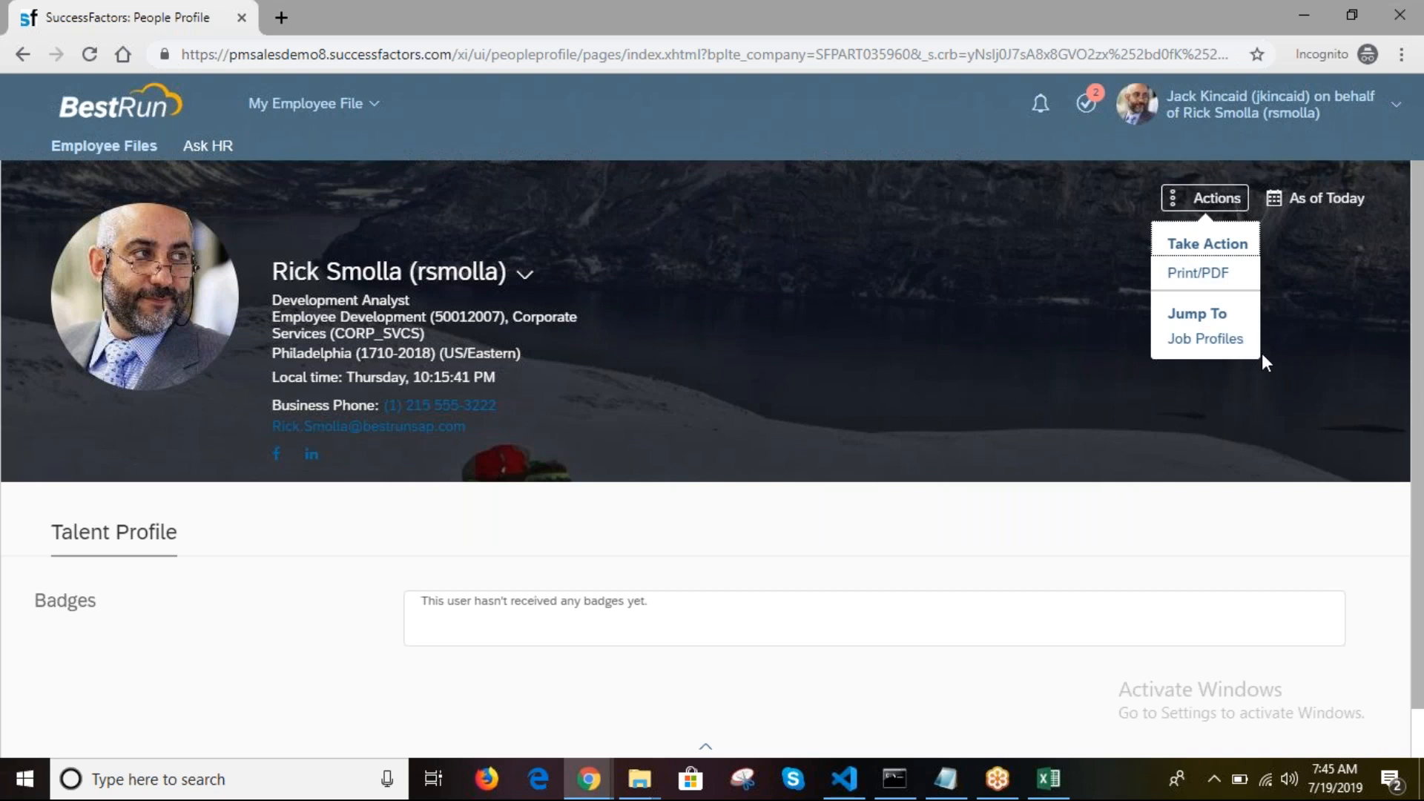
left_click(557, 791)
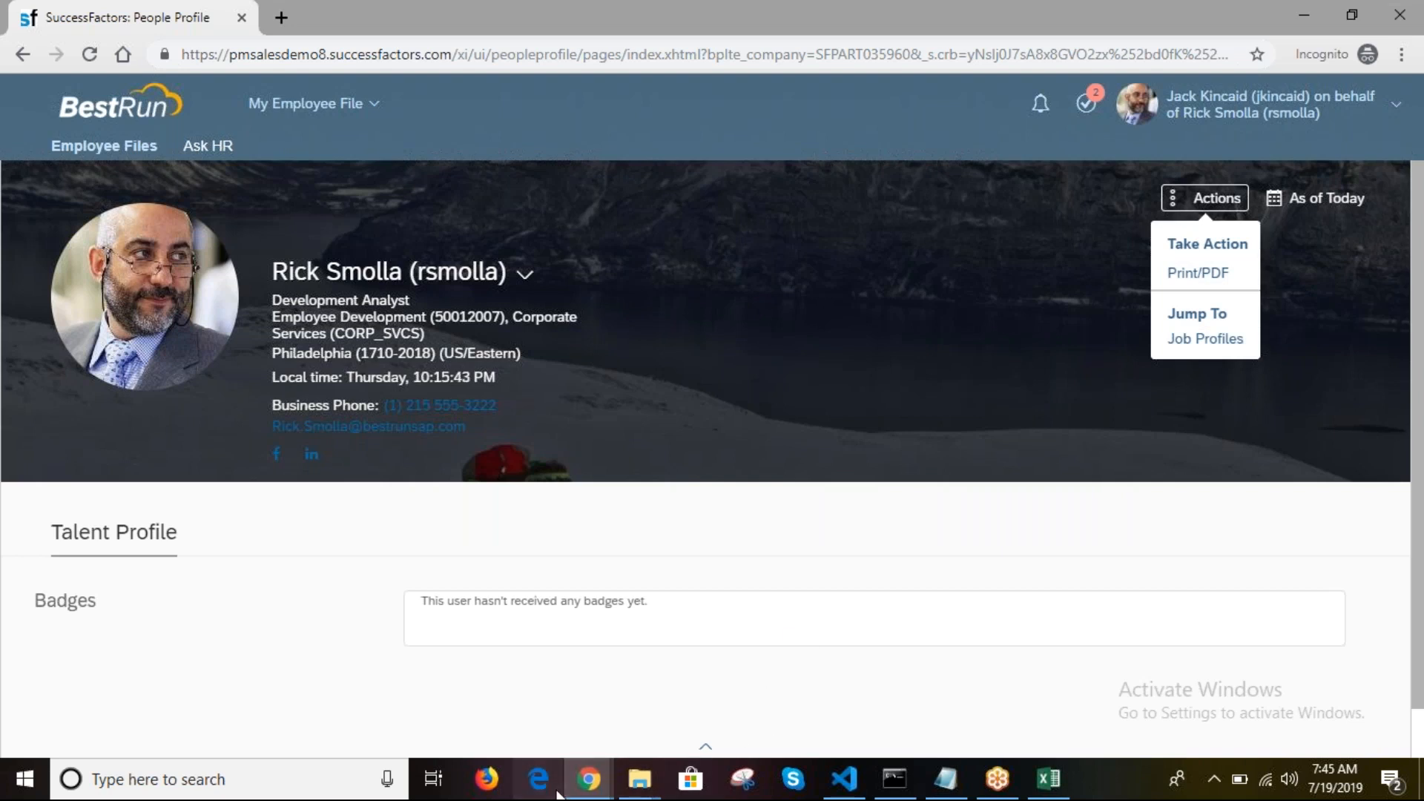
Step: In the admin window's Home tab, search 'prox' and choose Proxy Management
mouse_move(584, 790)
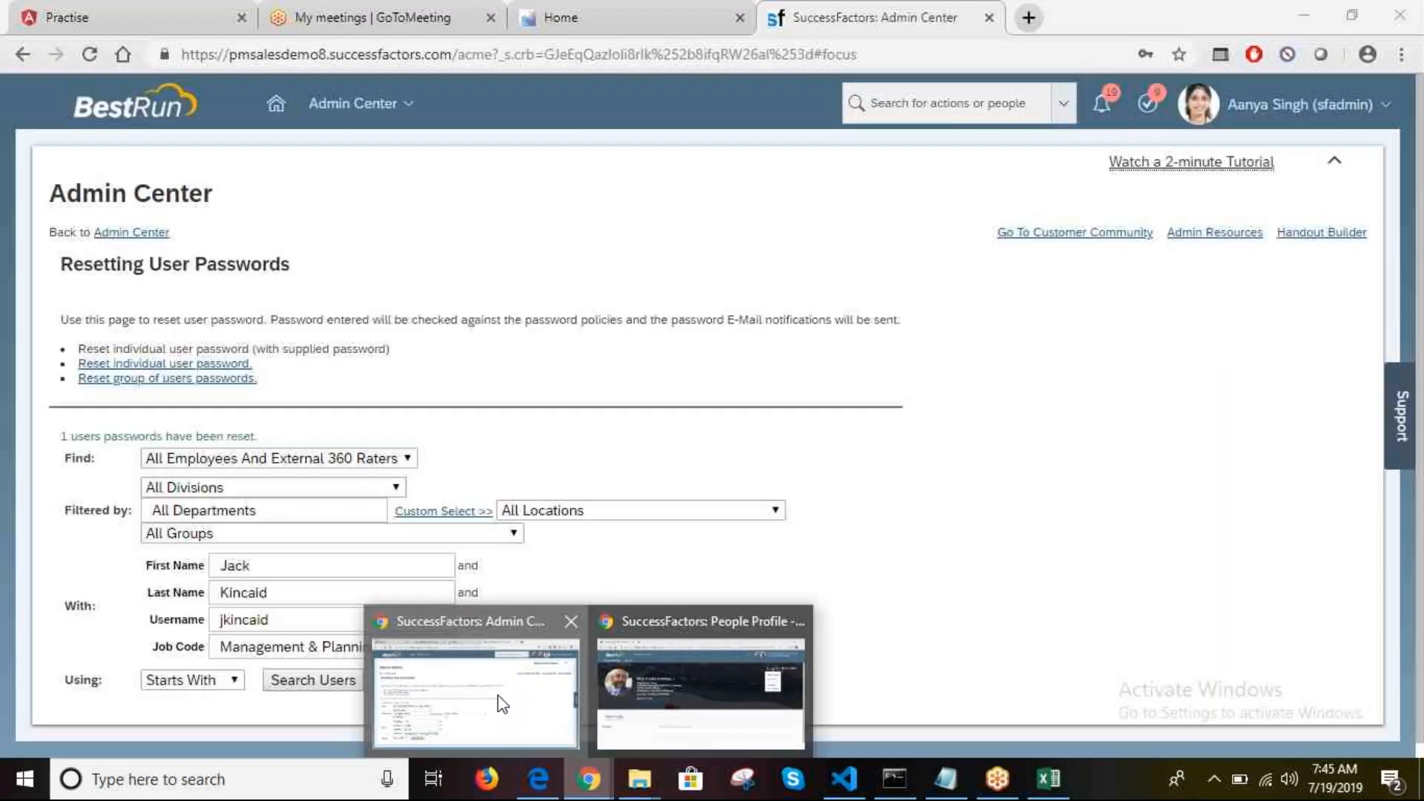
left_click(498, 702)
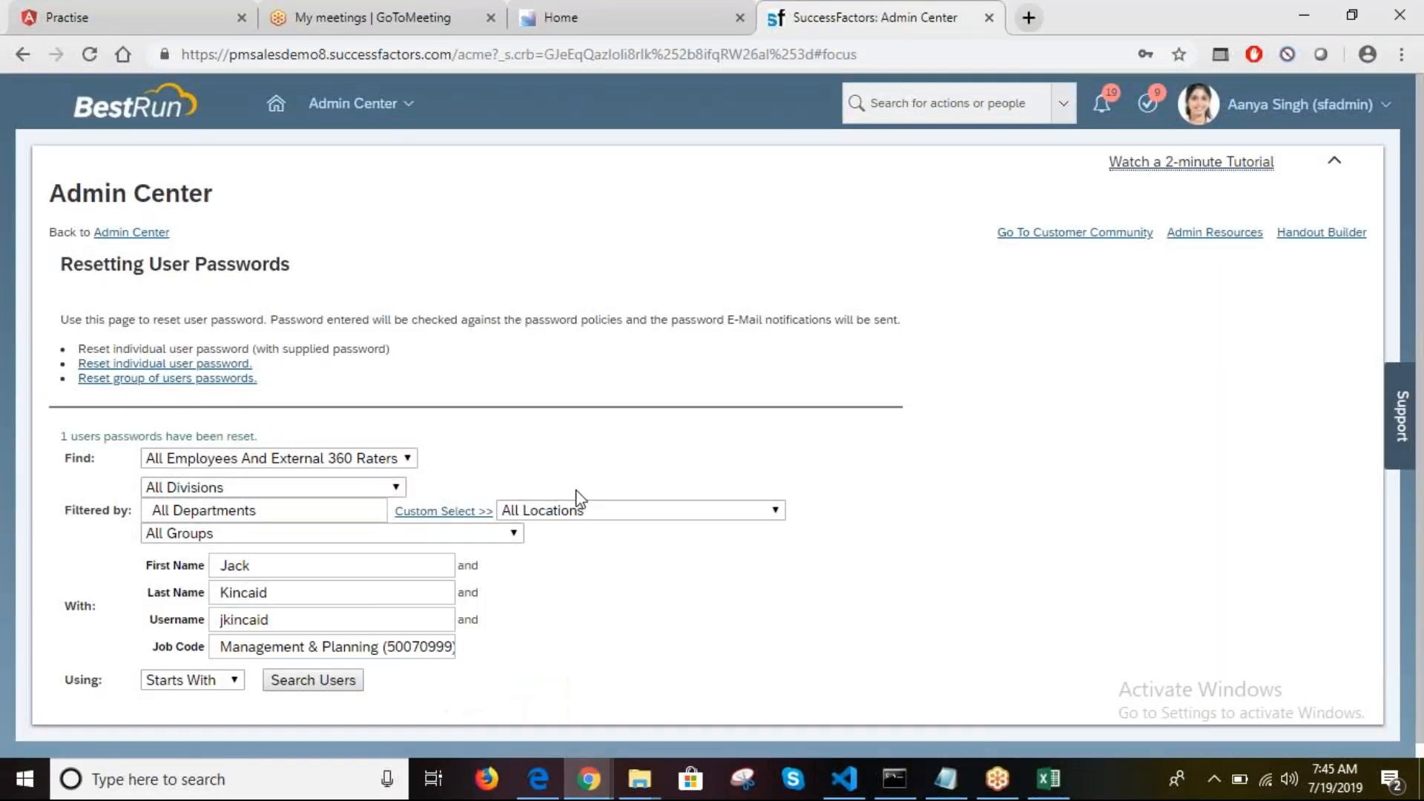
left_click(618, 18)
left_click(928, 104)
type("pr")
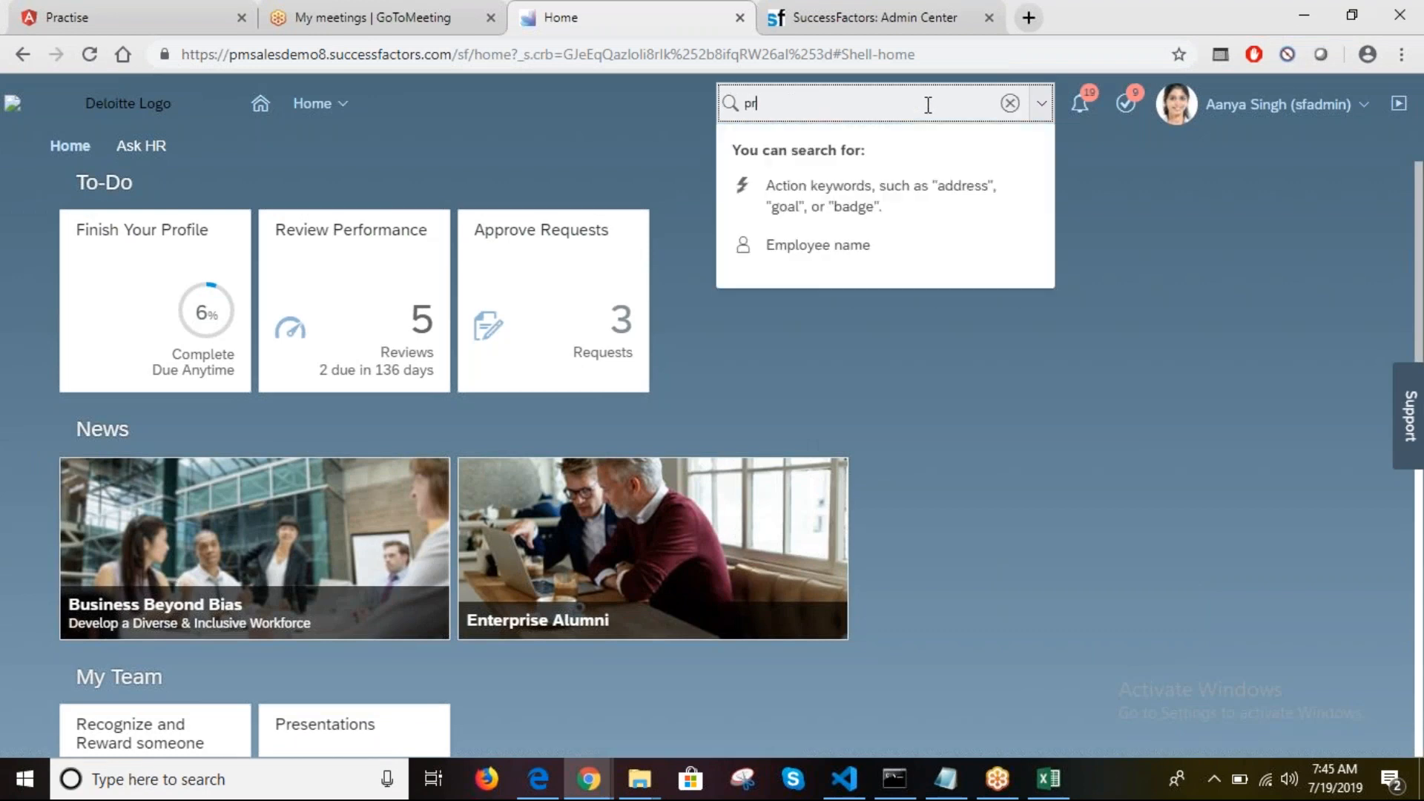
type("ox man")
key("BackSpace")
key("BackSpace")
key("BackSpace")
key("BackSpace")
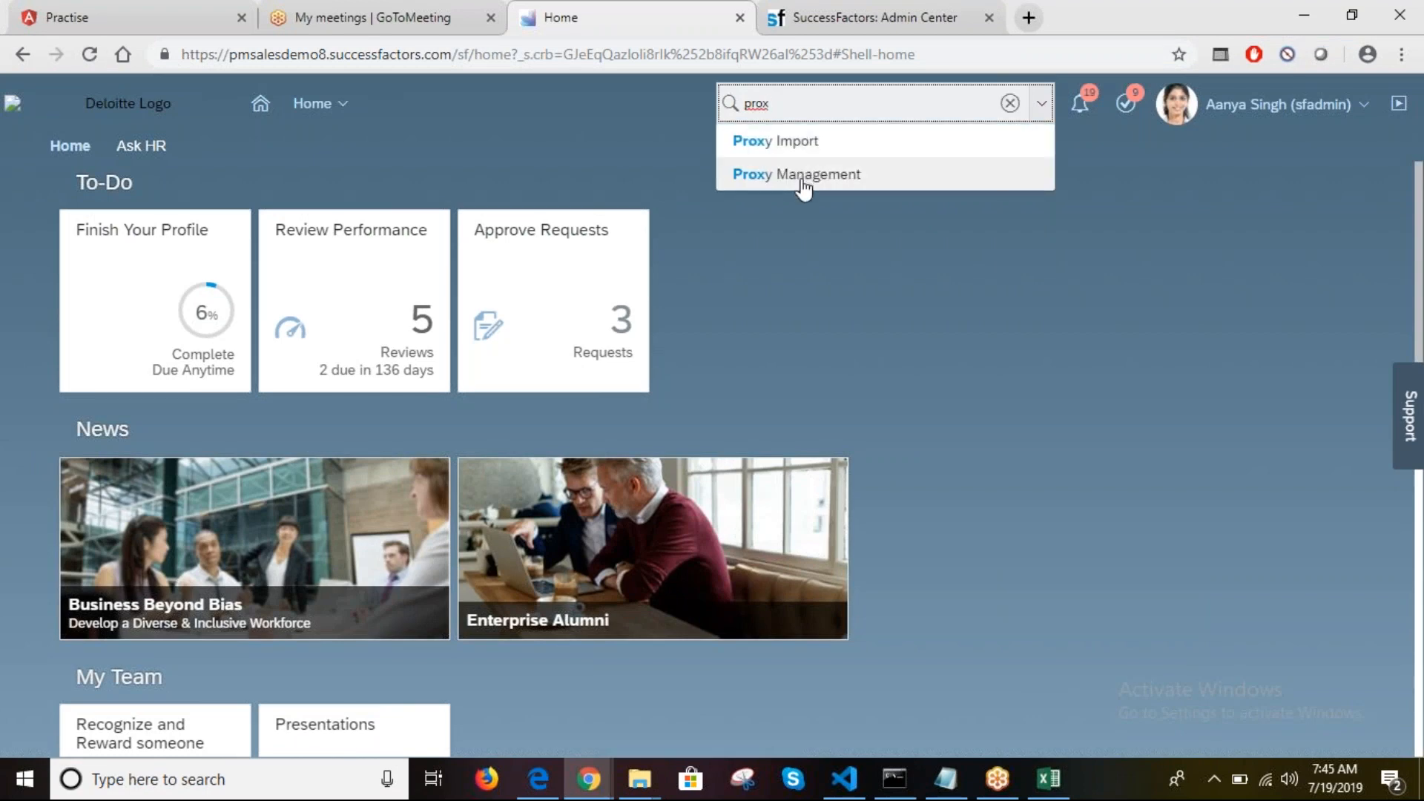
left_click(802, 181)
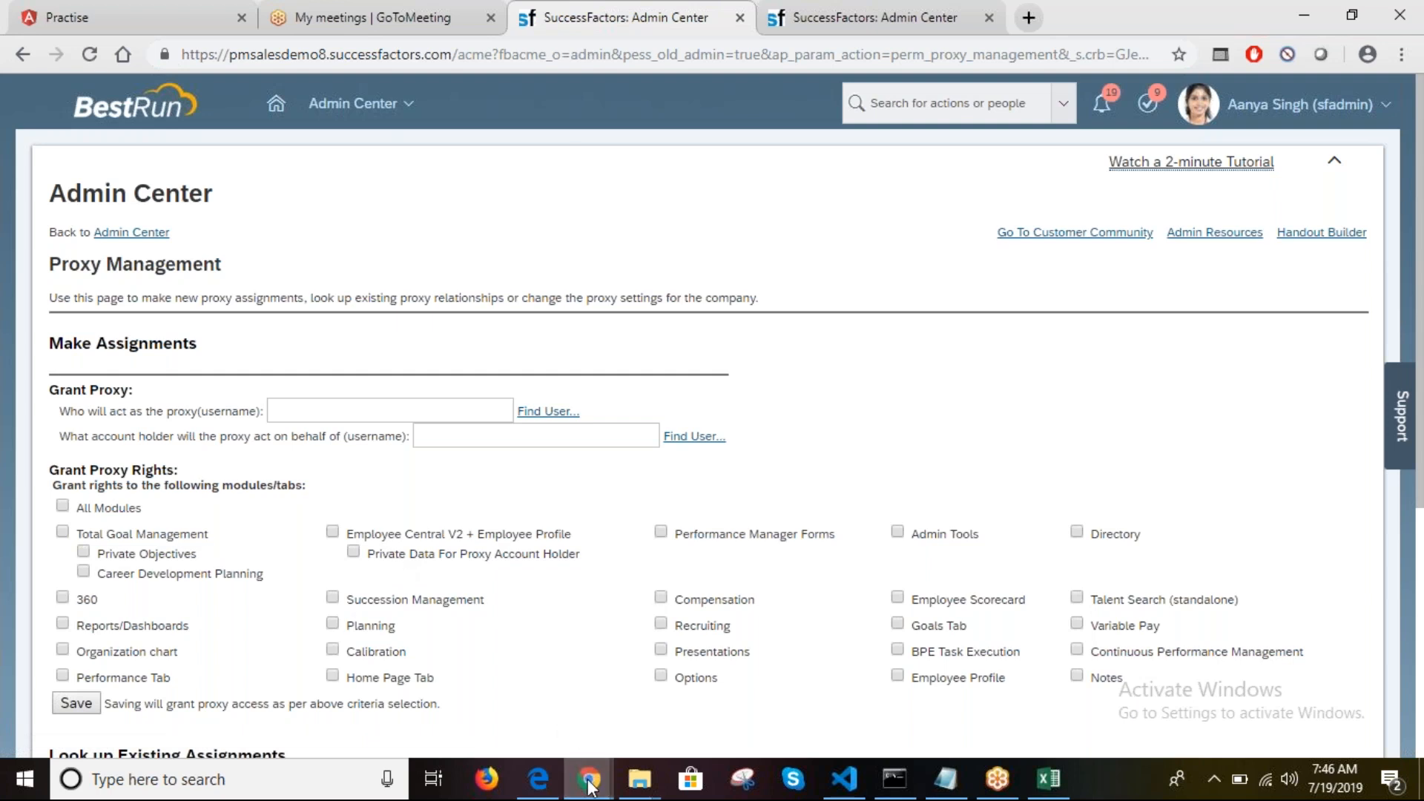
Step: Check All Modules in Grant Proxy and dismiss the missing user name warning
mouse_move(589, 785)
left_click(683, 677)
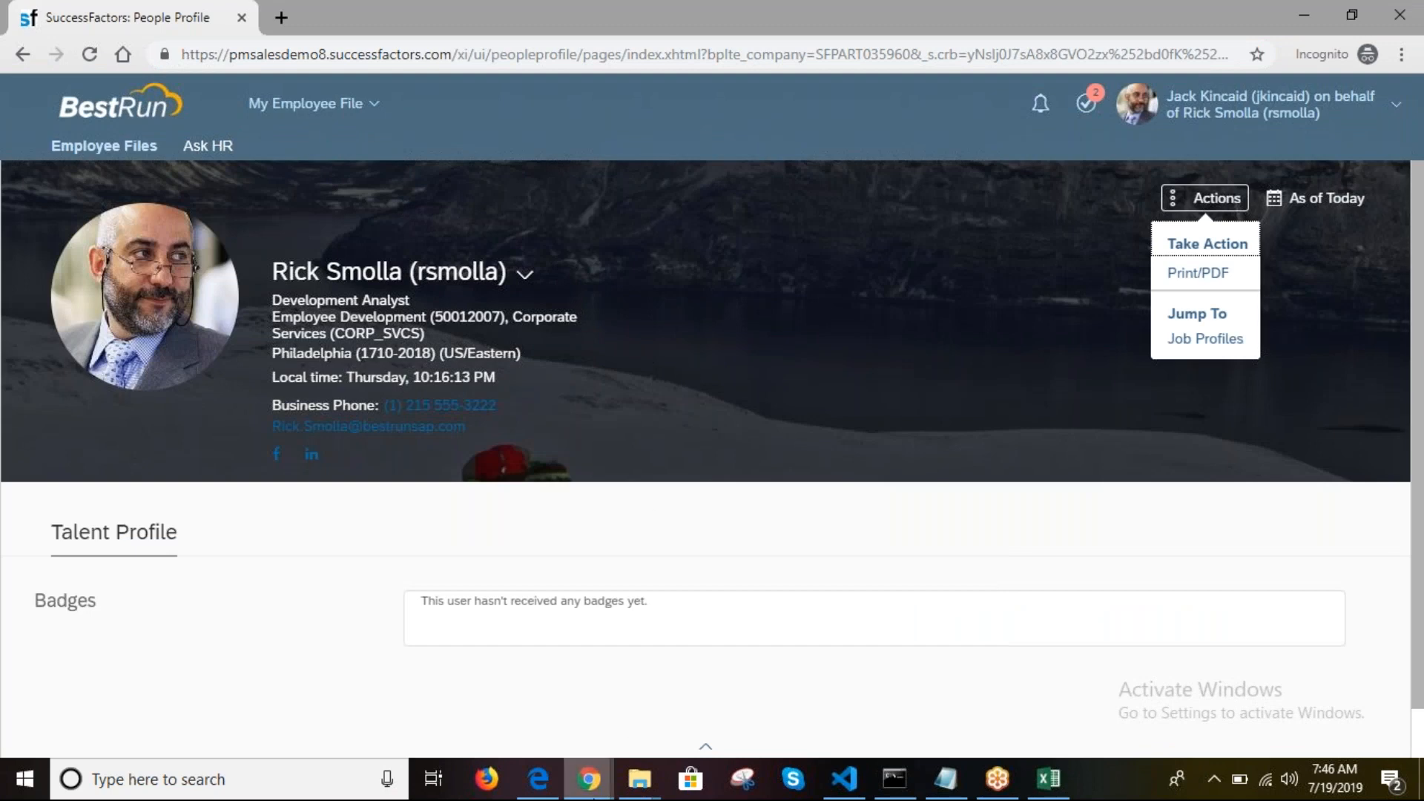
mouse_move(589, 779)
left_click(474, 706)
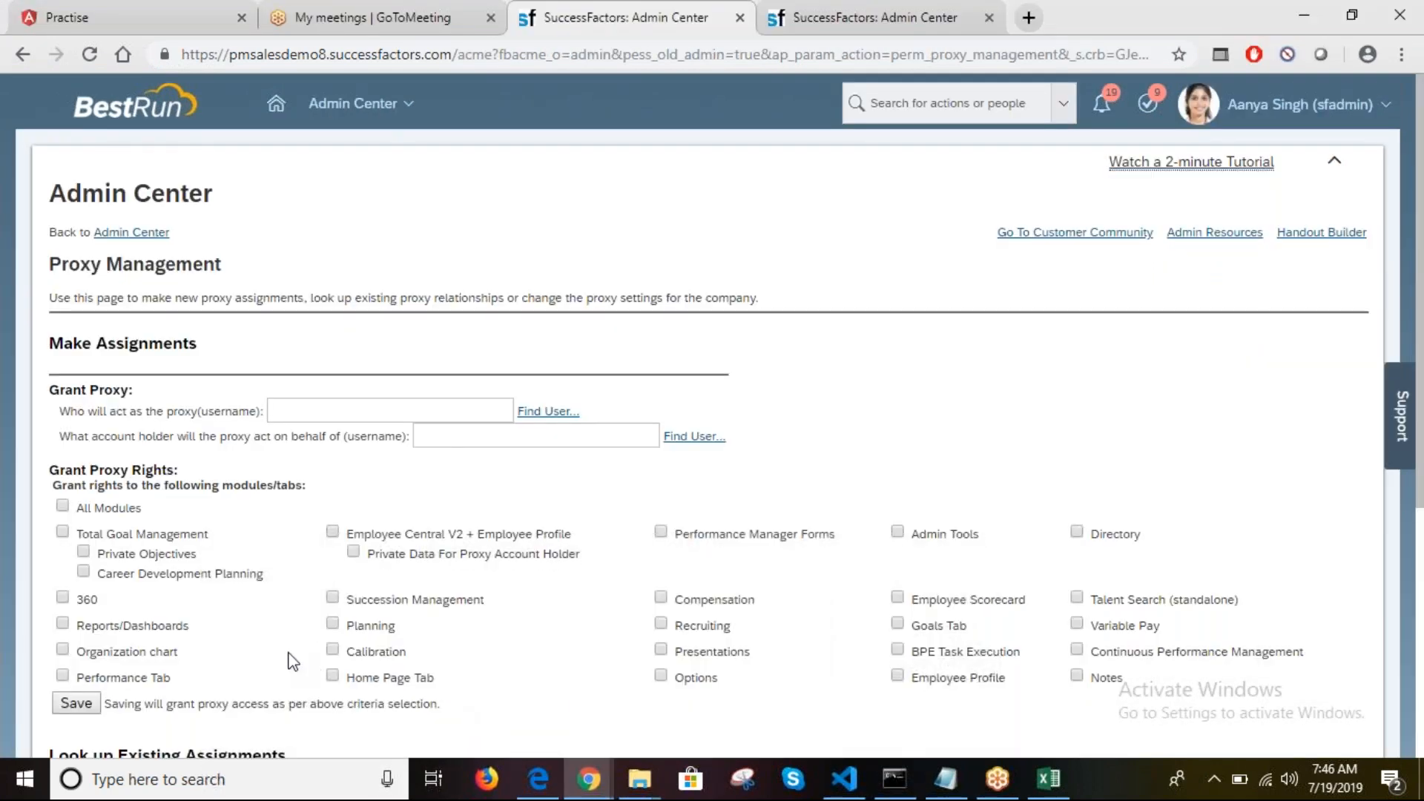
left_click(63, 506)
left_click(90, 708)
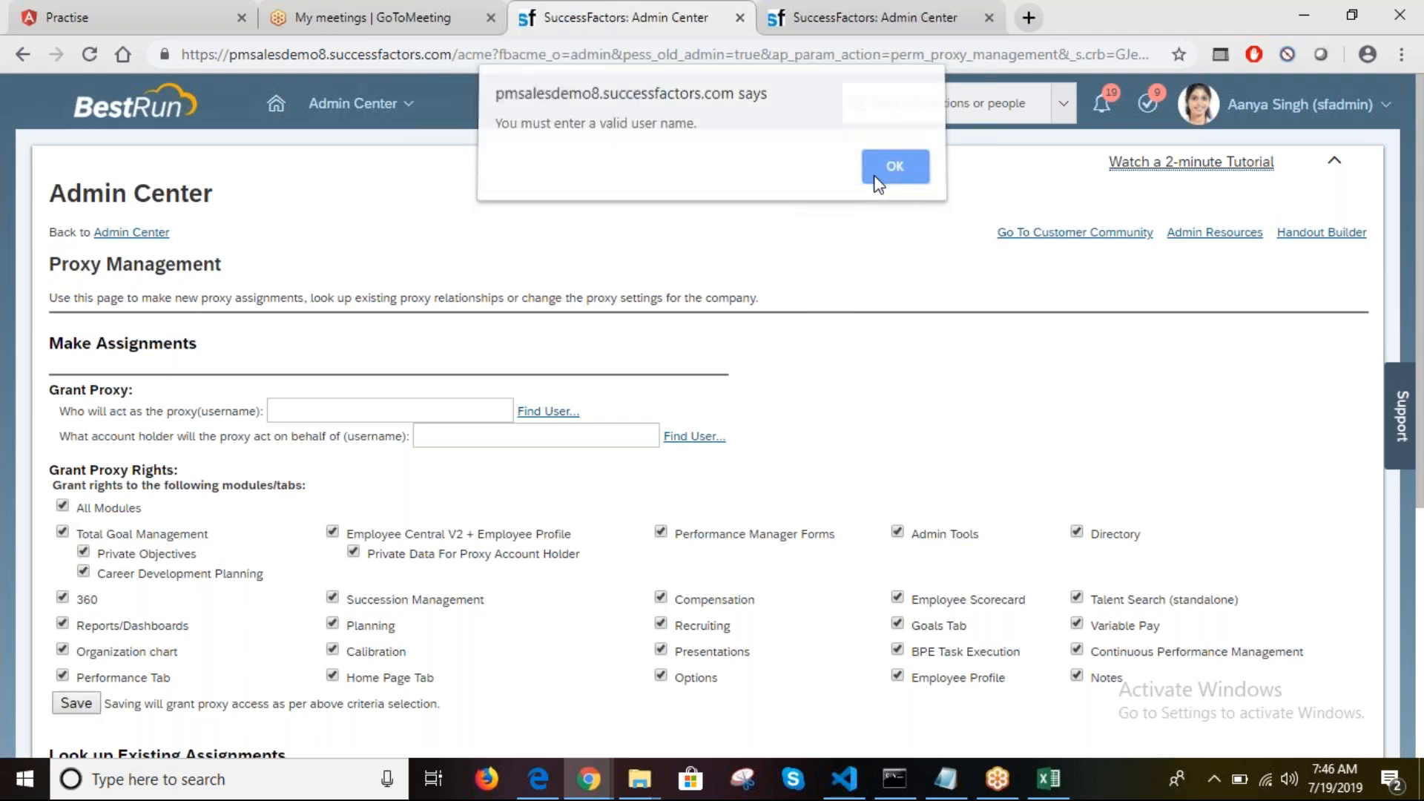
left_click(878, 178)
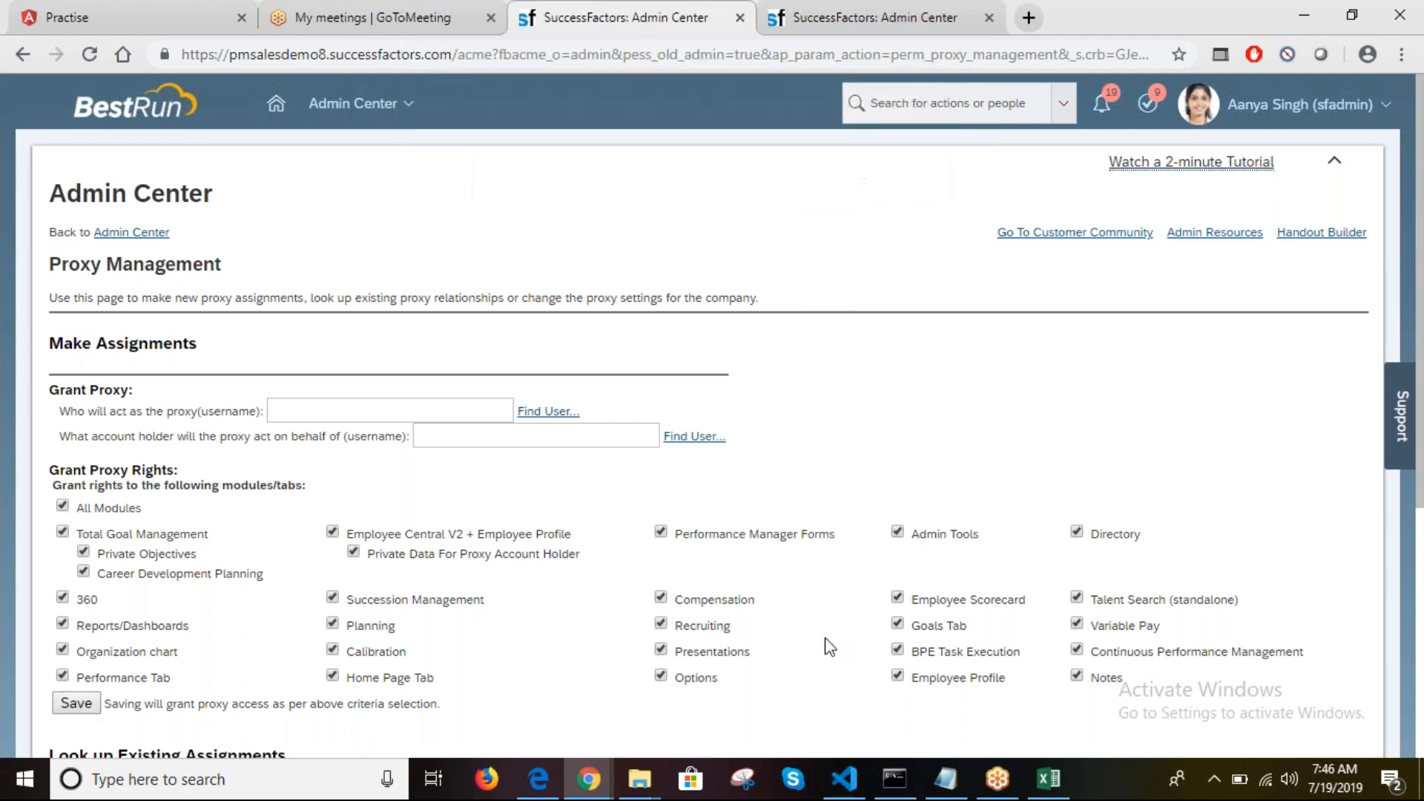
Step: Set the proxy user via Find User, using the username copied from cell C6
left_click(1051, 780)
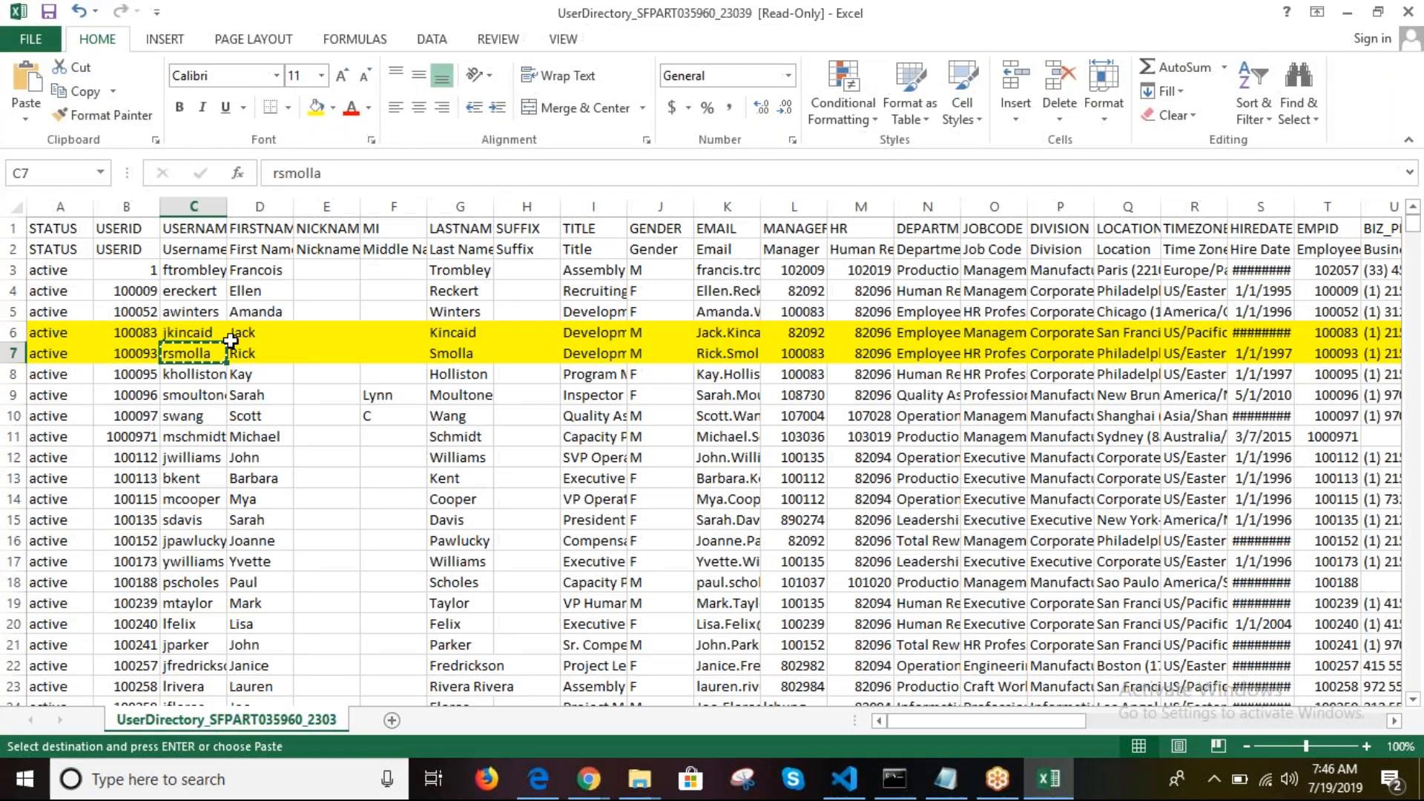
left_click(187, 334)
key("ctrl+c")
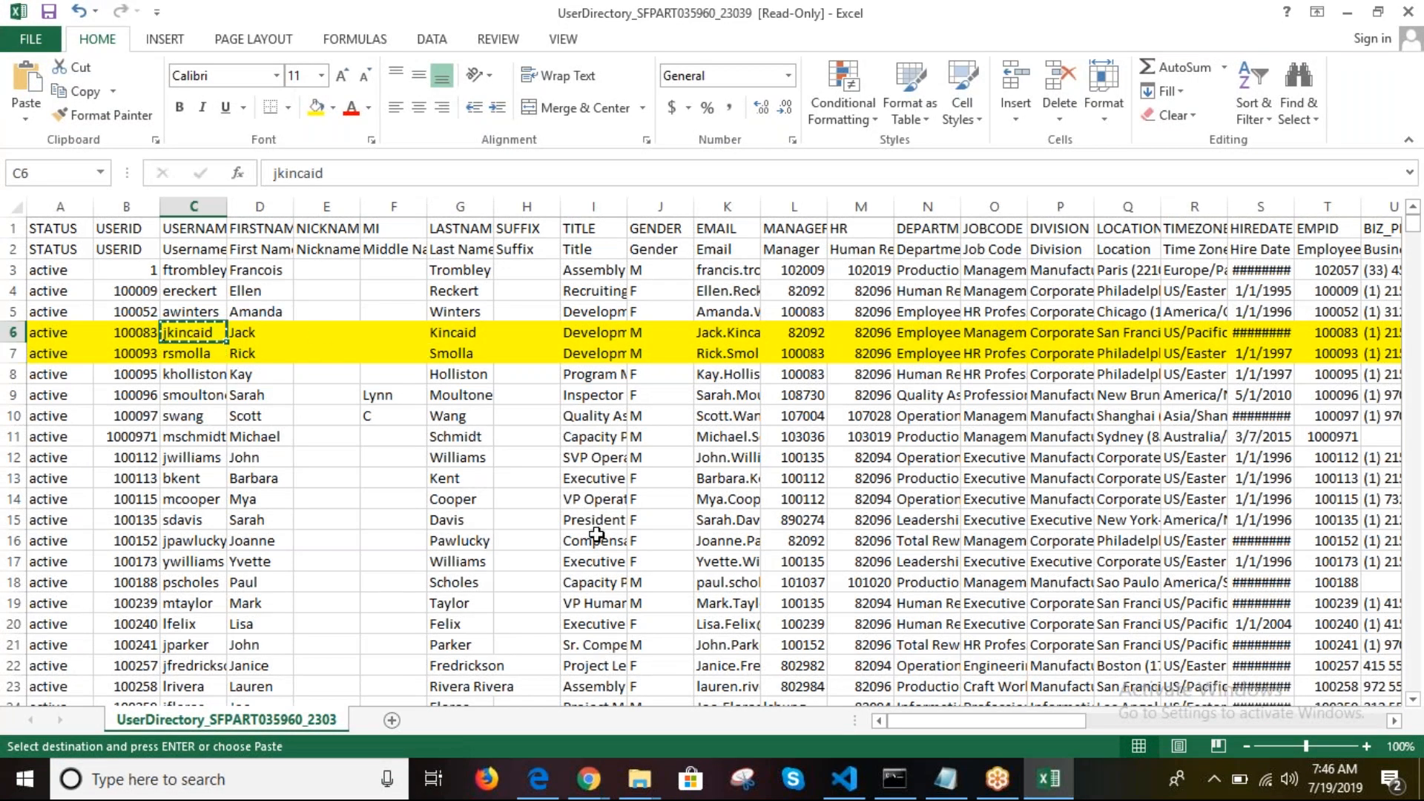
left_click(590, 780)
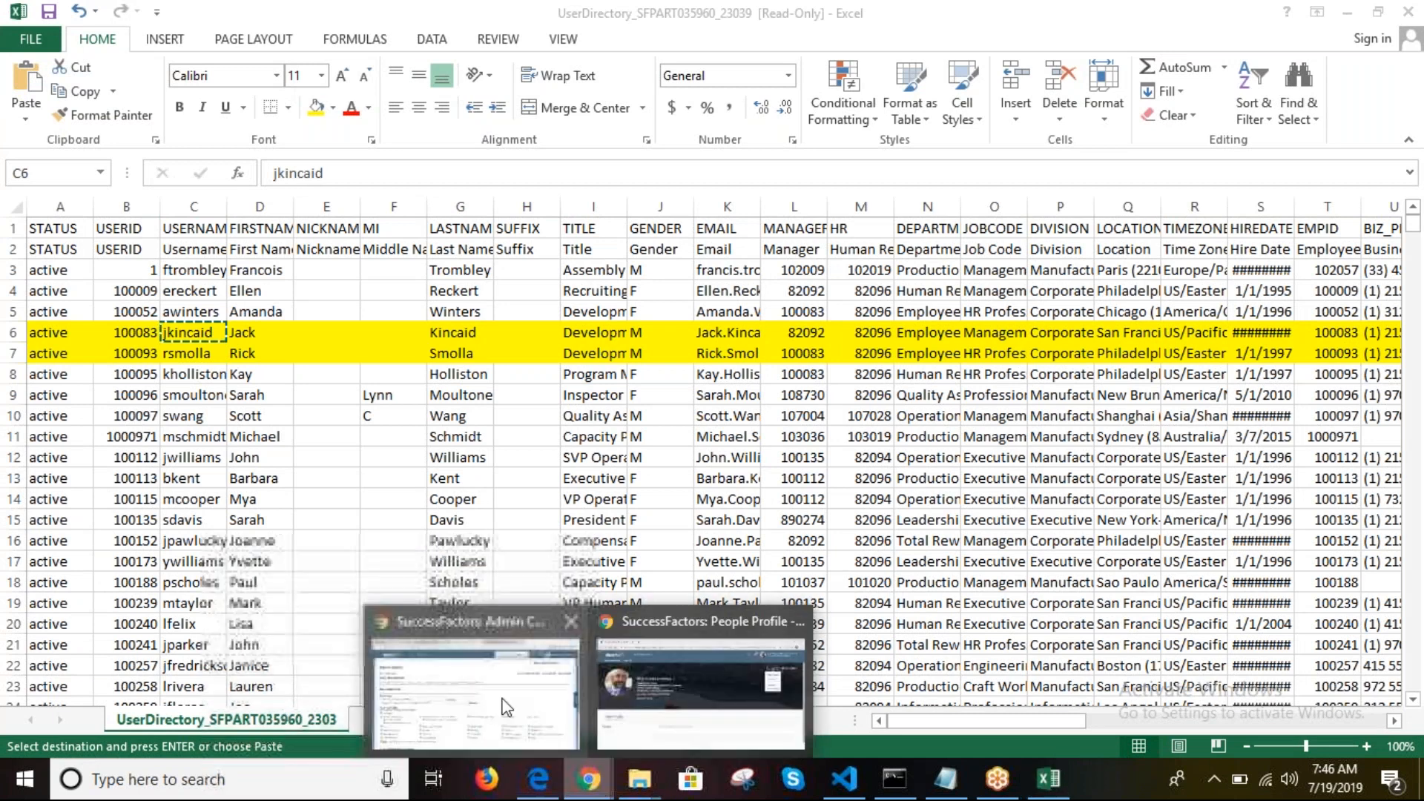
left_click(445, 668)
left_click(547, 412)
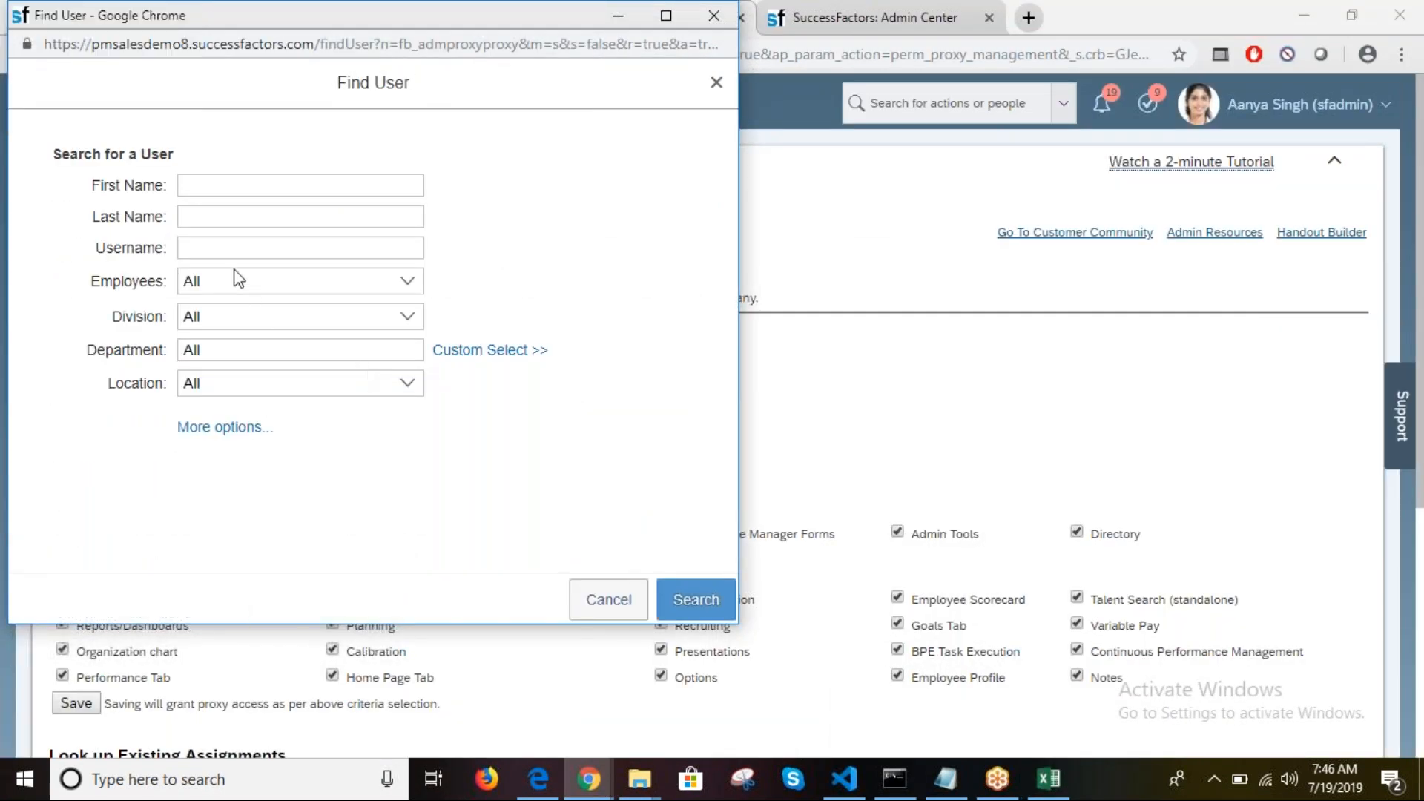
left_click(214, 247)
key("ctrl+v")
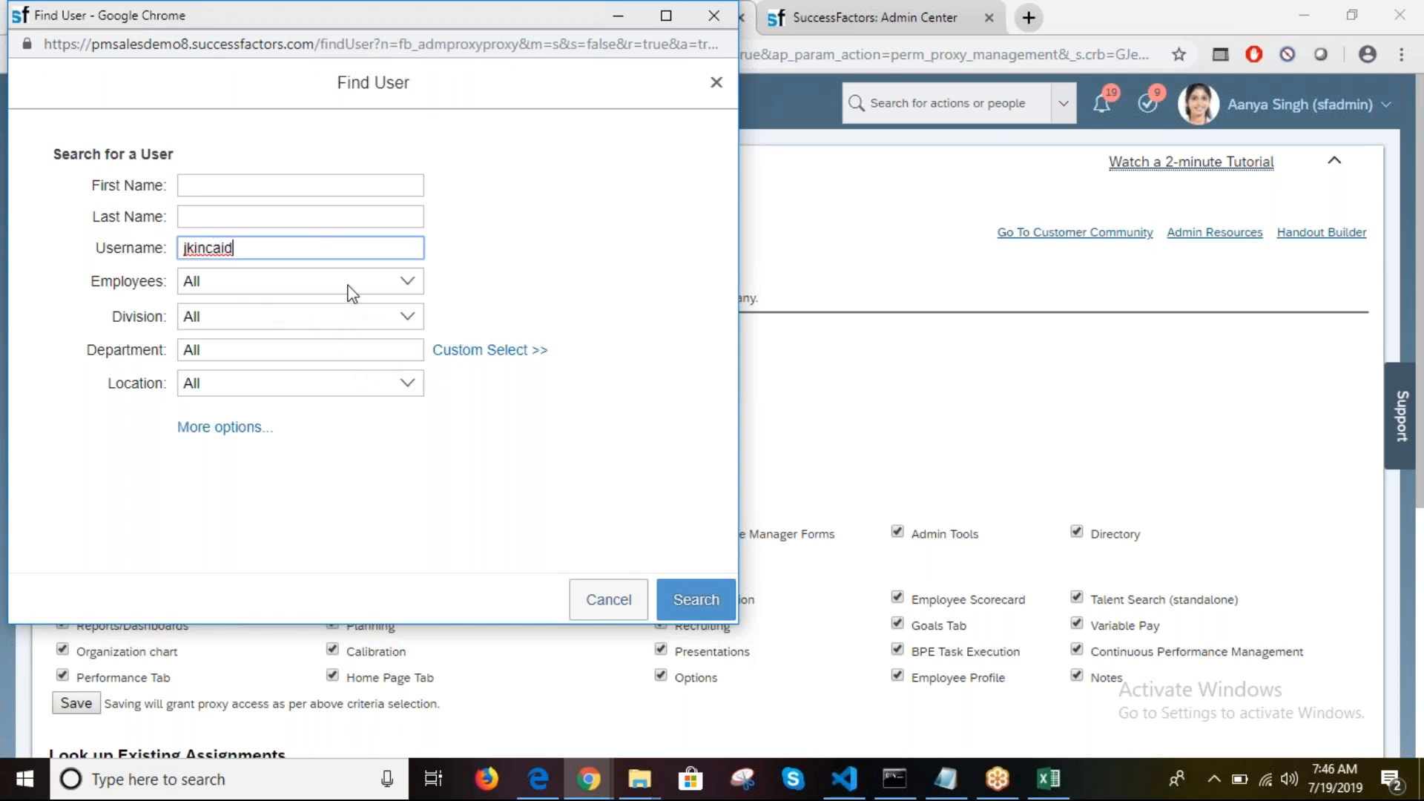
left_click(678, 592)
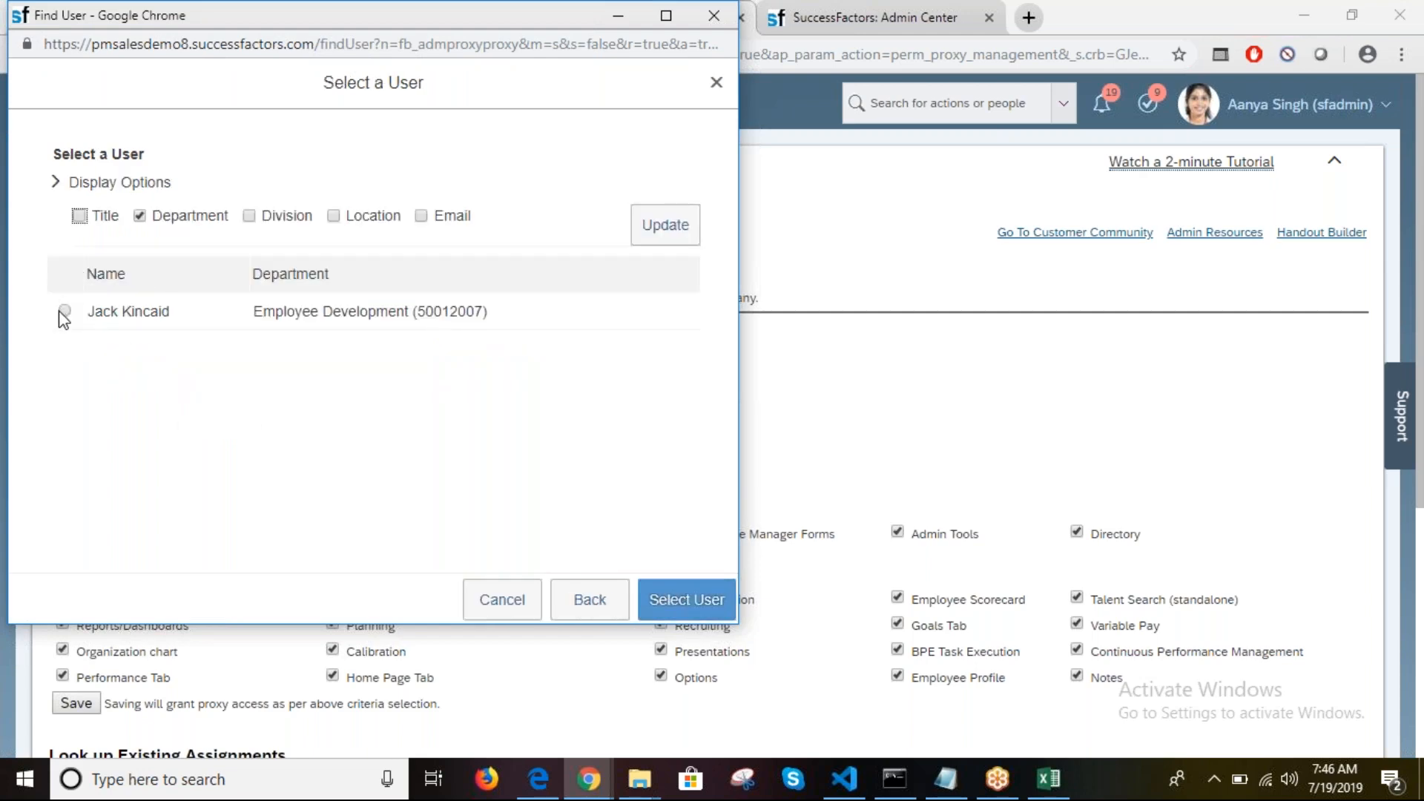
left_click(678, 610)
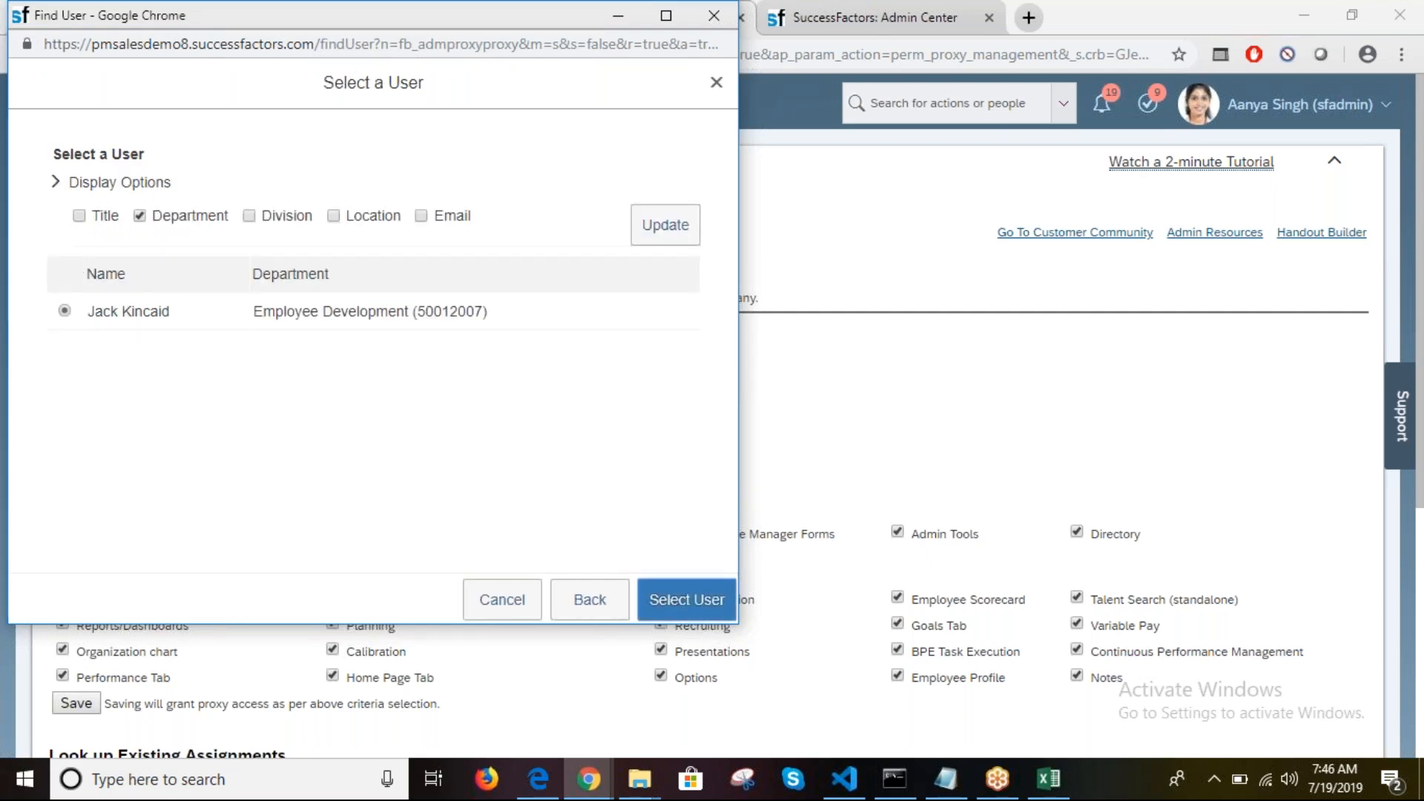
Step: Set the account holder via Find User from cell C7's username, then save the assignment
left_click(1048, 780)
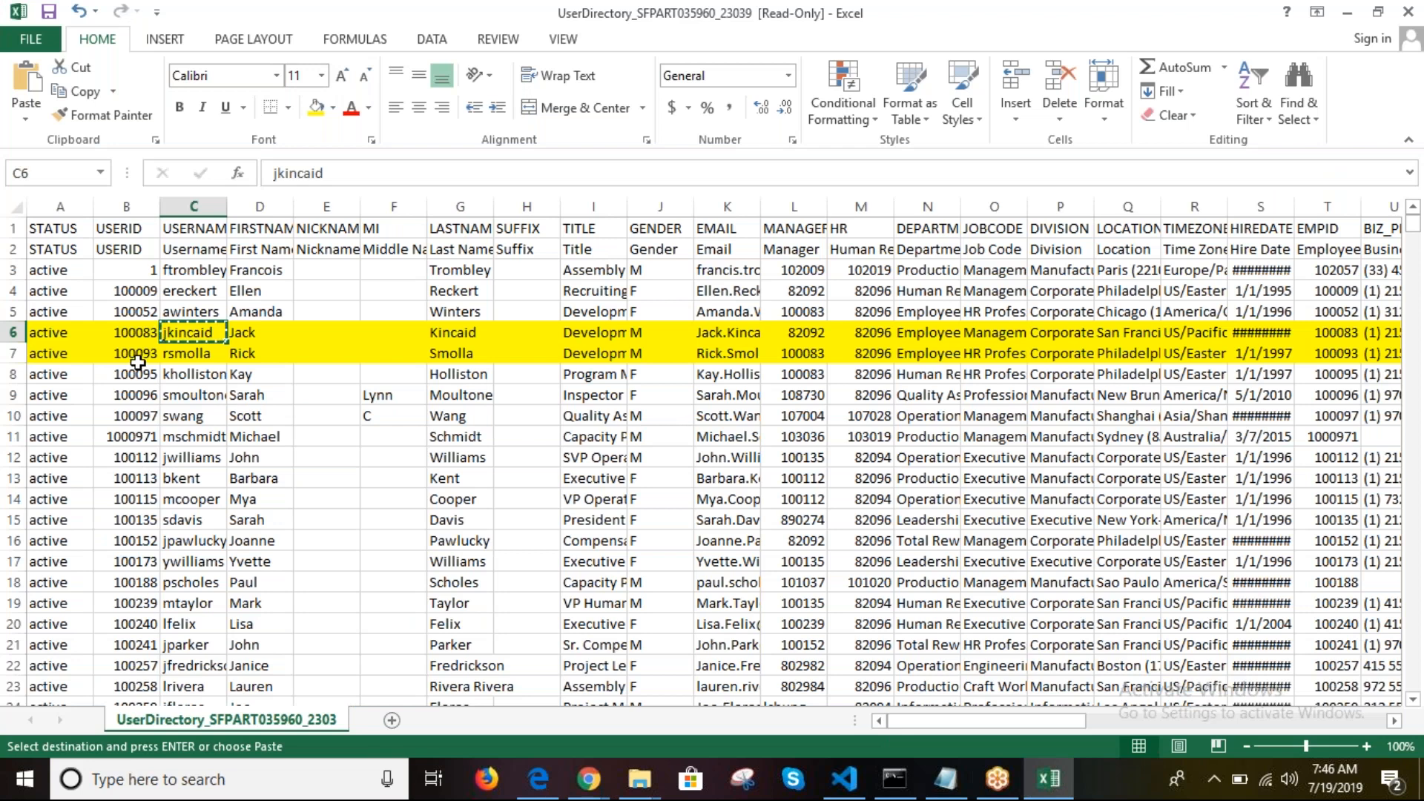
left_click(185, 354)
key("ctrl+c")
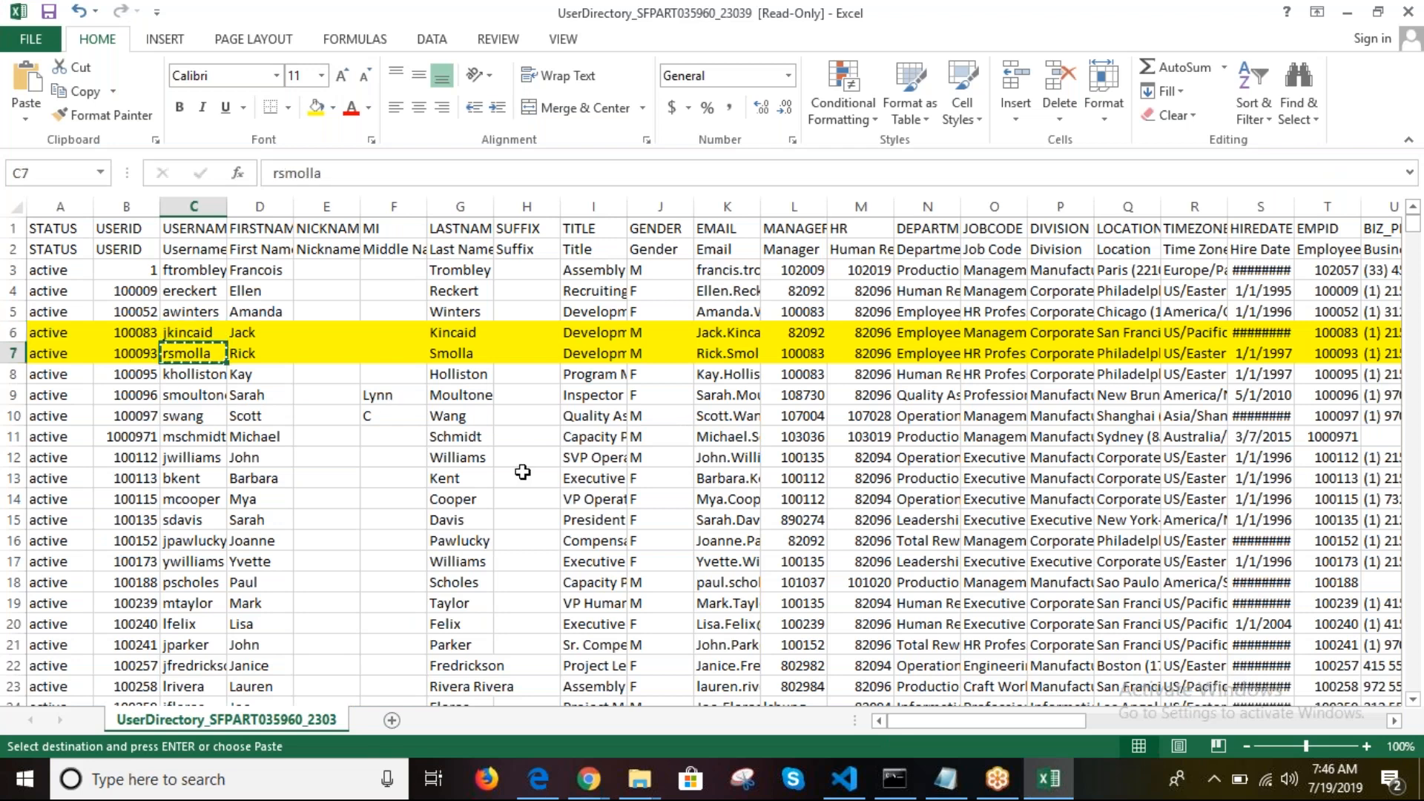
left_click(610, 796)
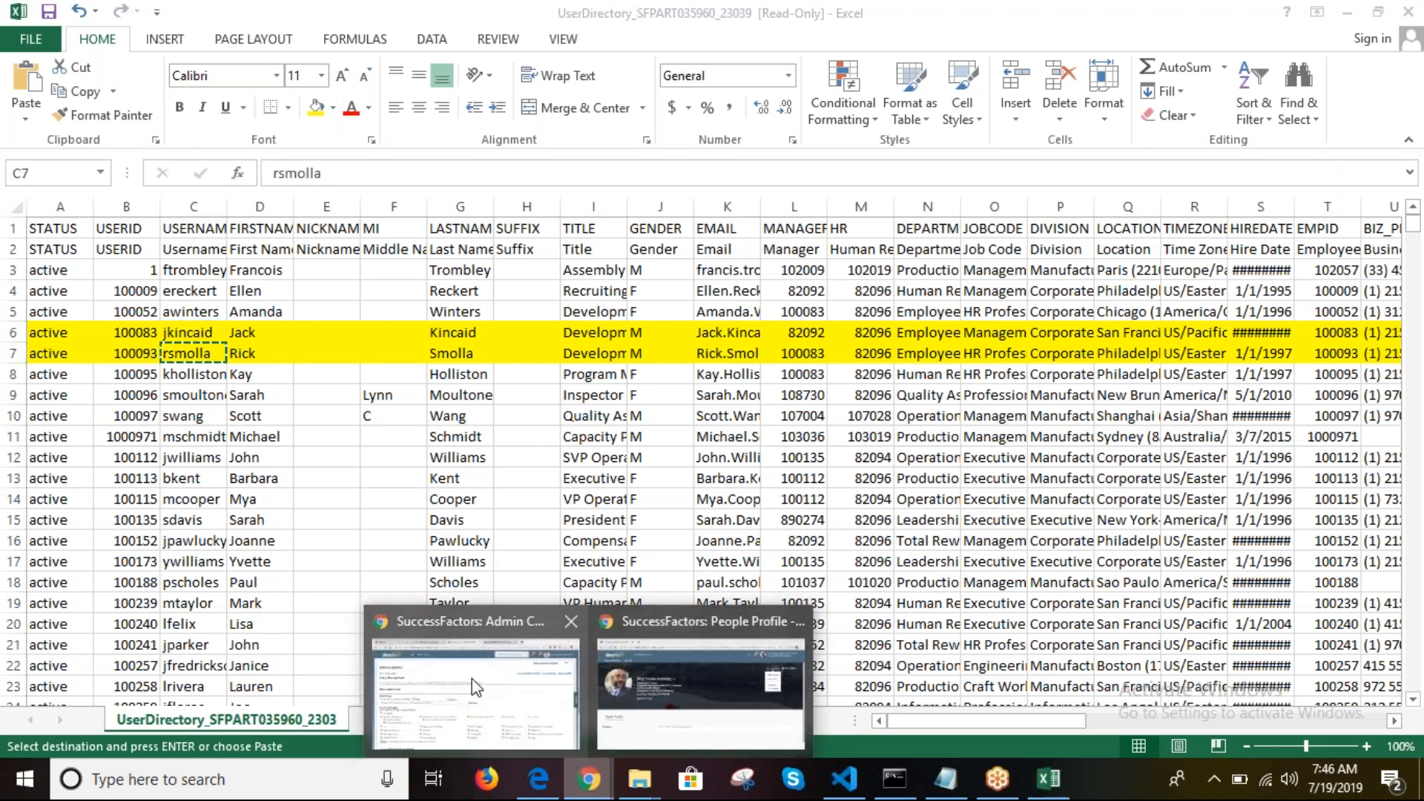
left_click(471, 683)
left_click(438, 436)
left_click(689, 437)
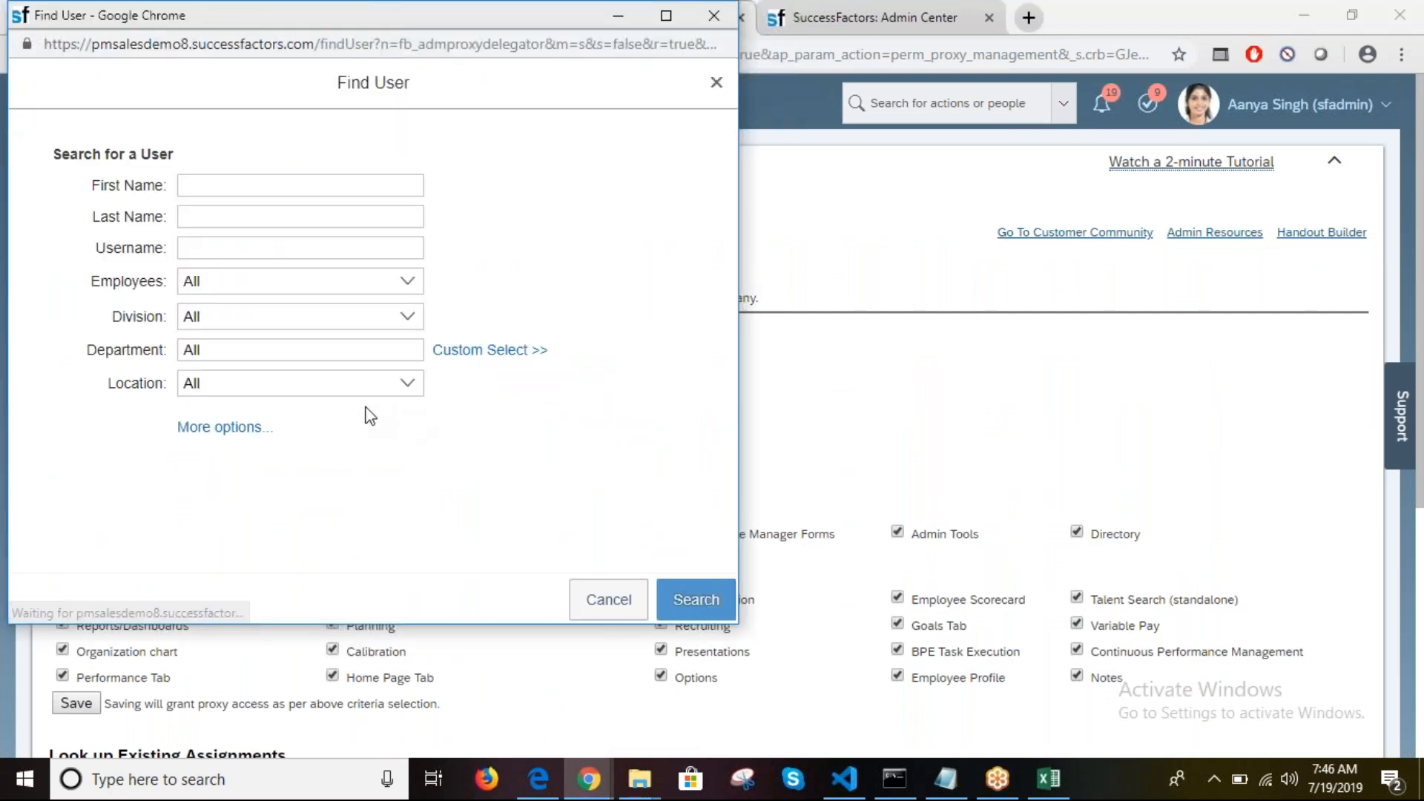
left_click(229, 254)
key("ctrl+v")
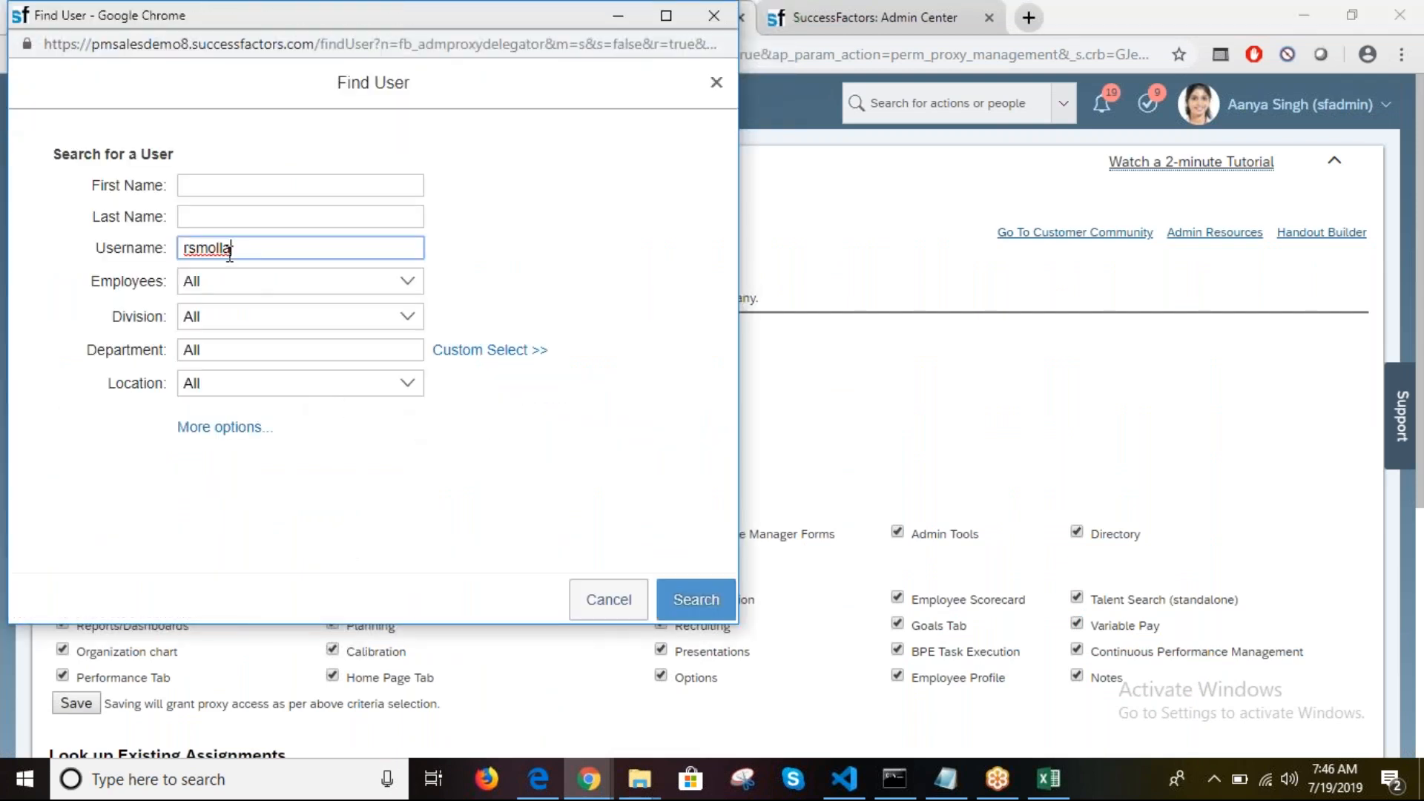
left_click(710, 599)
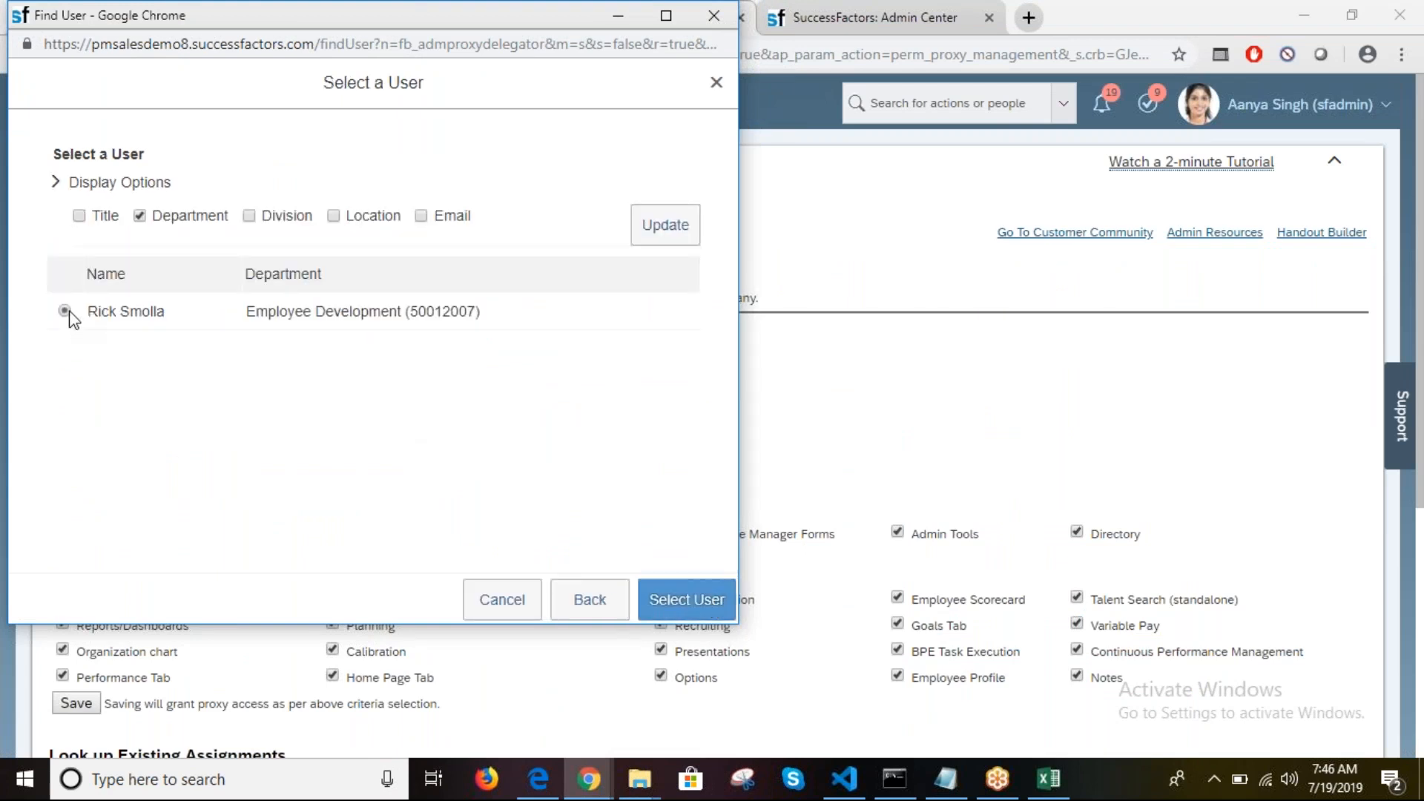
left_click(693, 598)
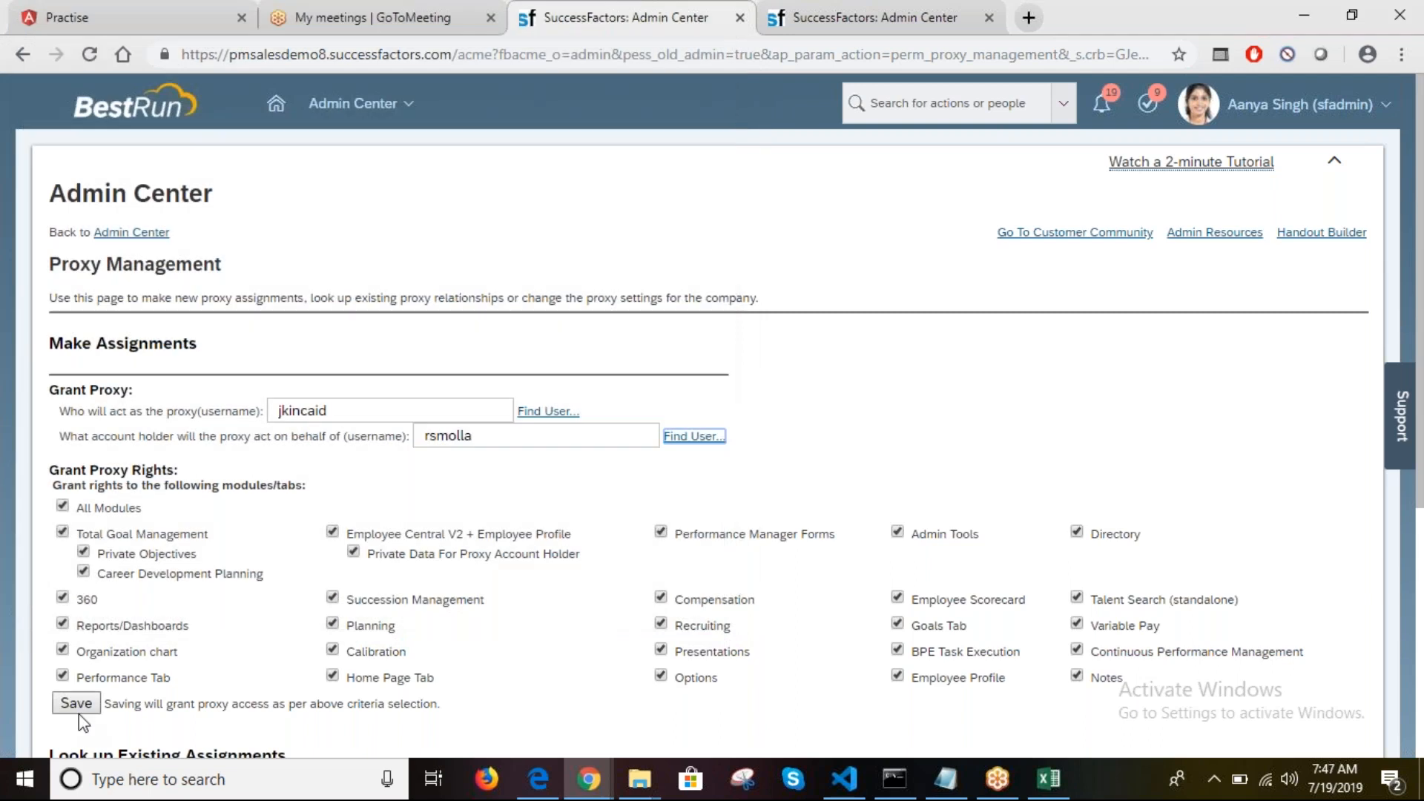
left_click(77, 708)
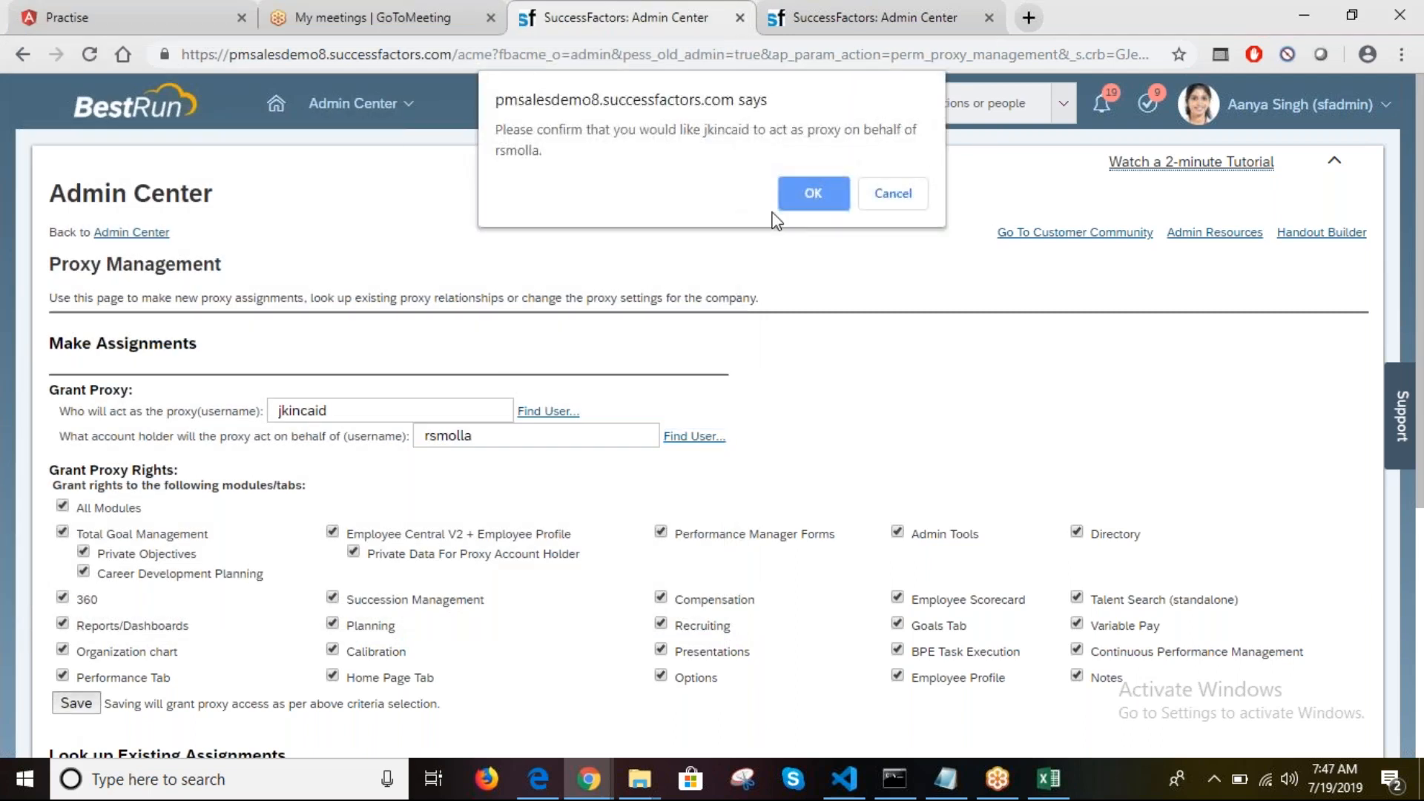
Step: Confirm the proxy grant, reload the proxied session, and choose Become Self
left_click(833, 179)
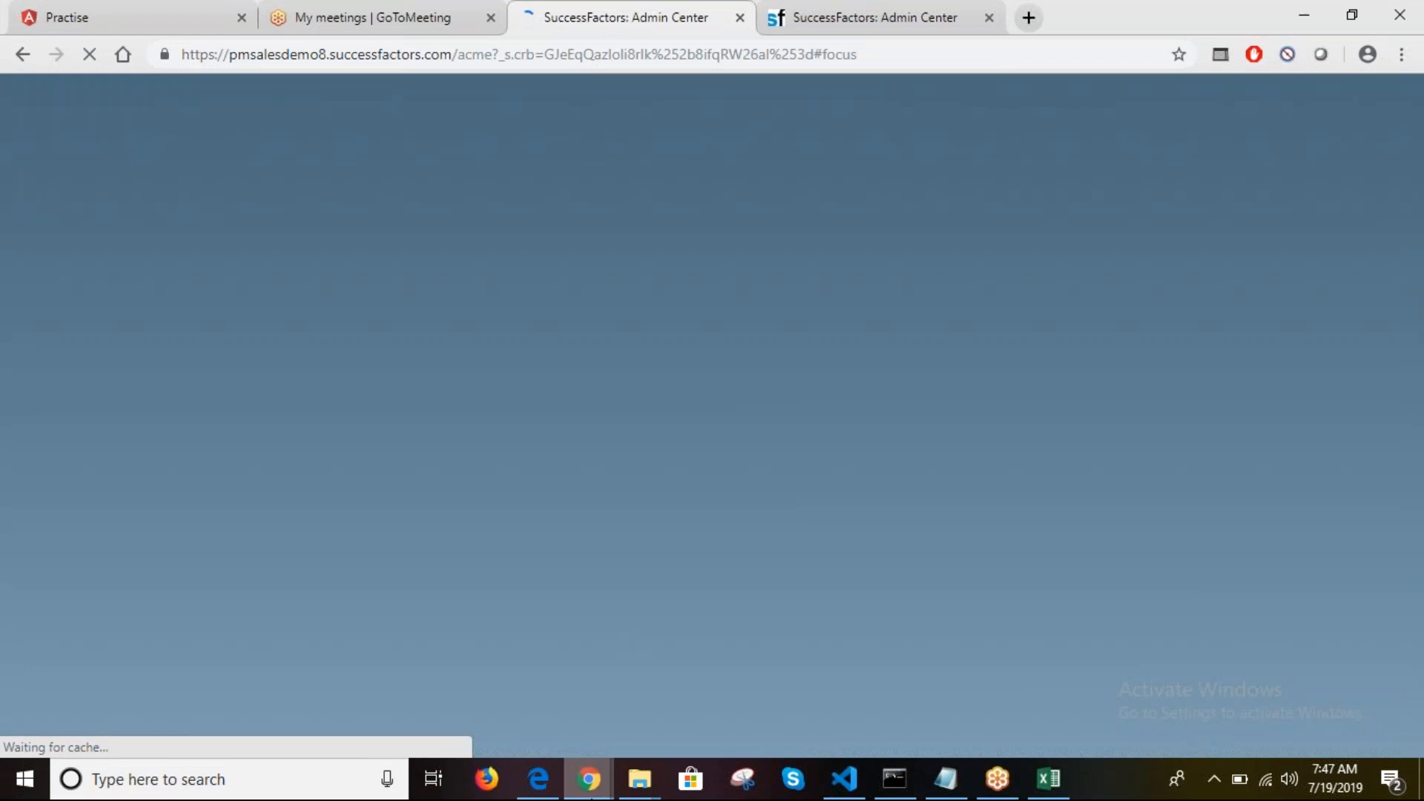
mouse_move(588, 779)
left_click(697, 674)
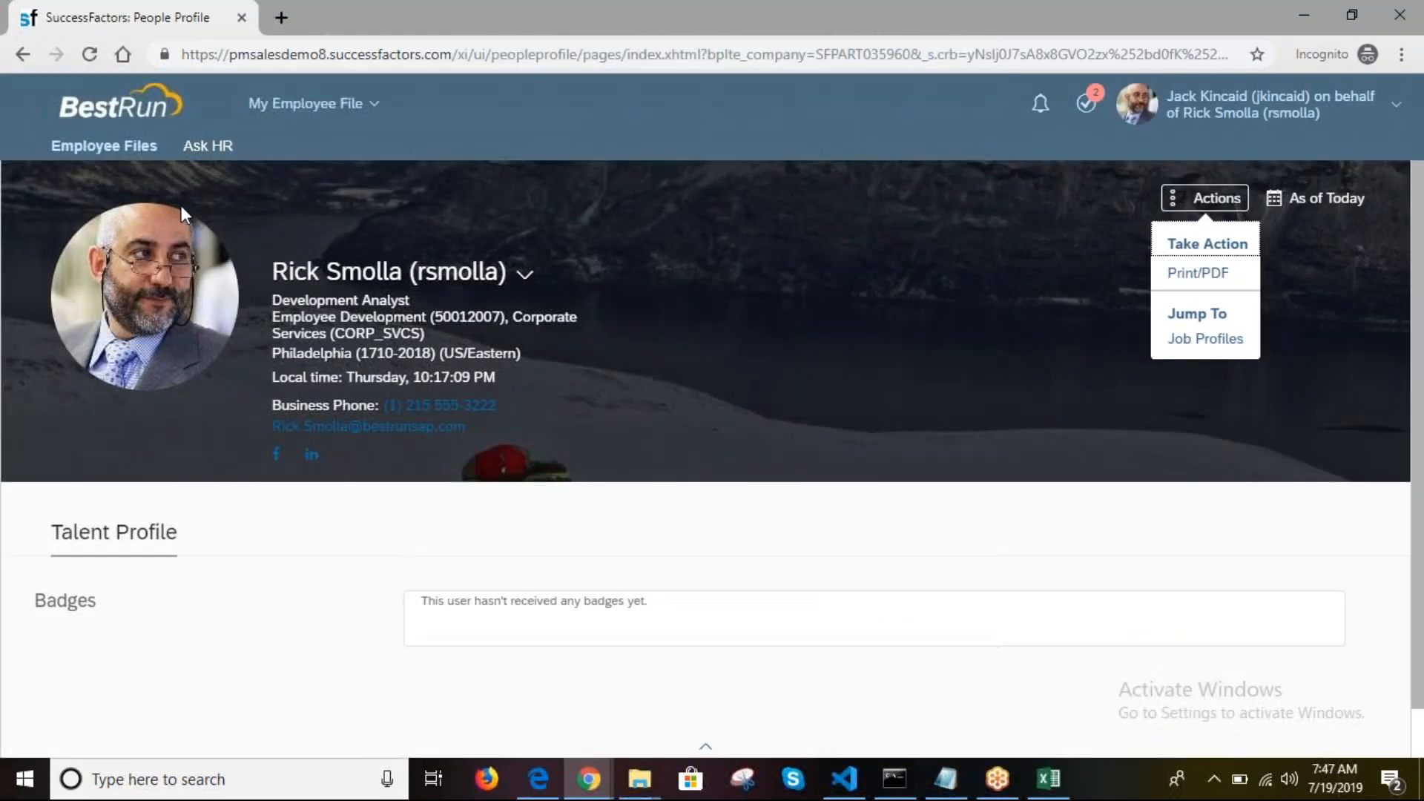
left_click(87, 58)
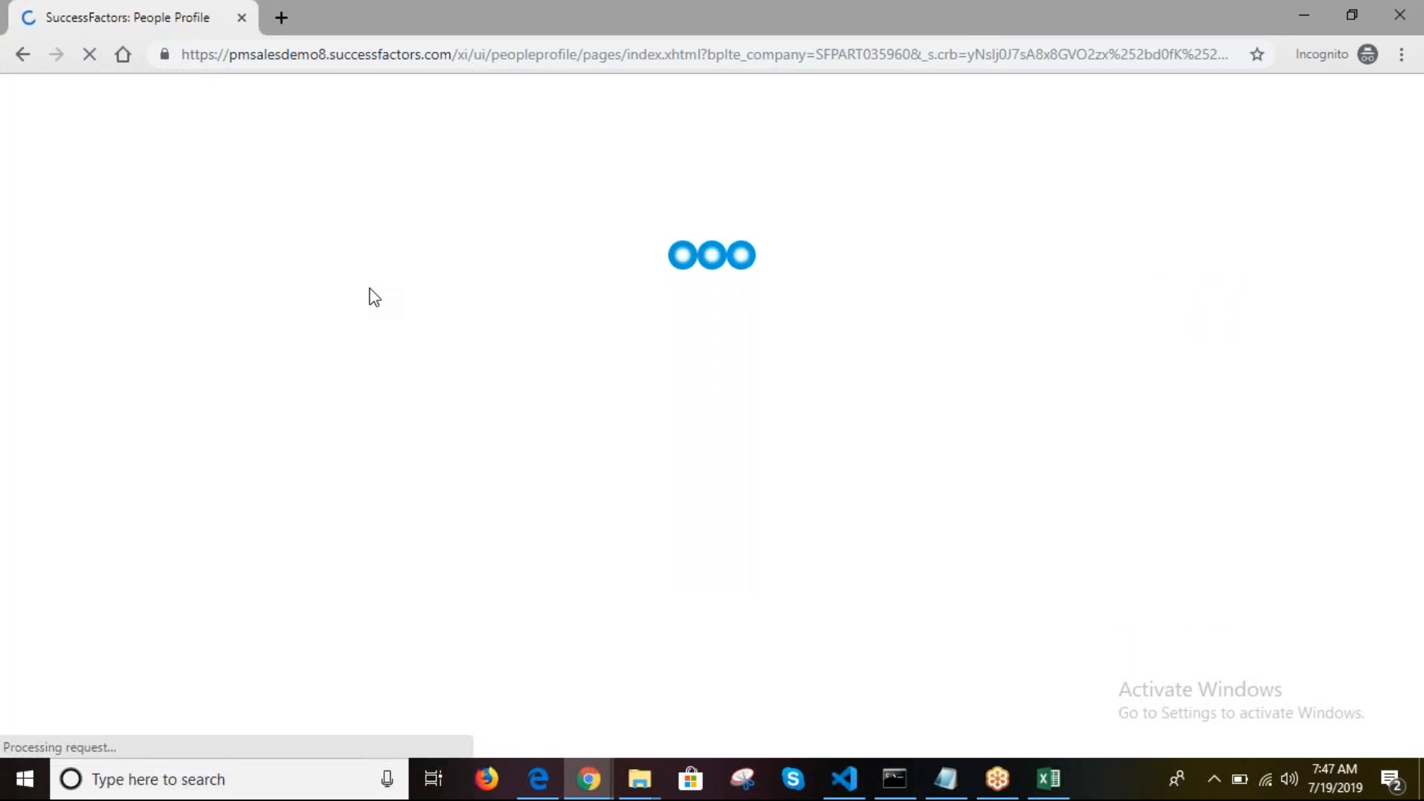
mouse_move(589, 777)
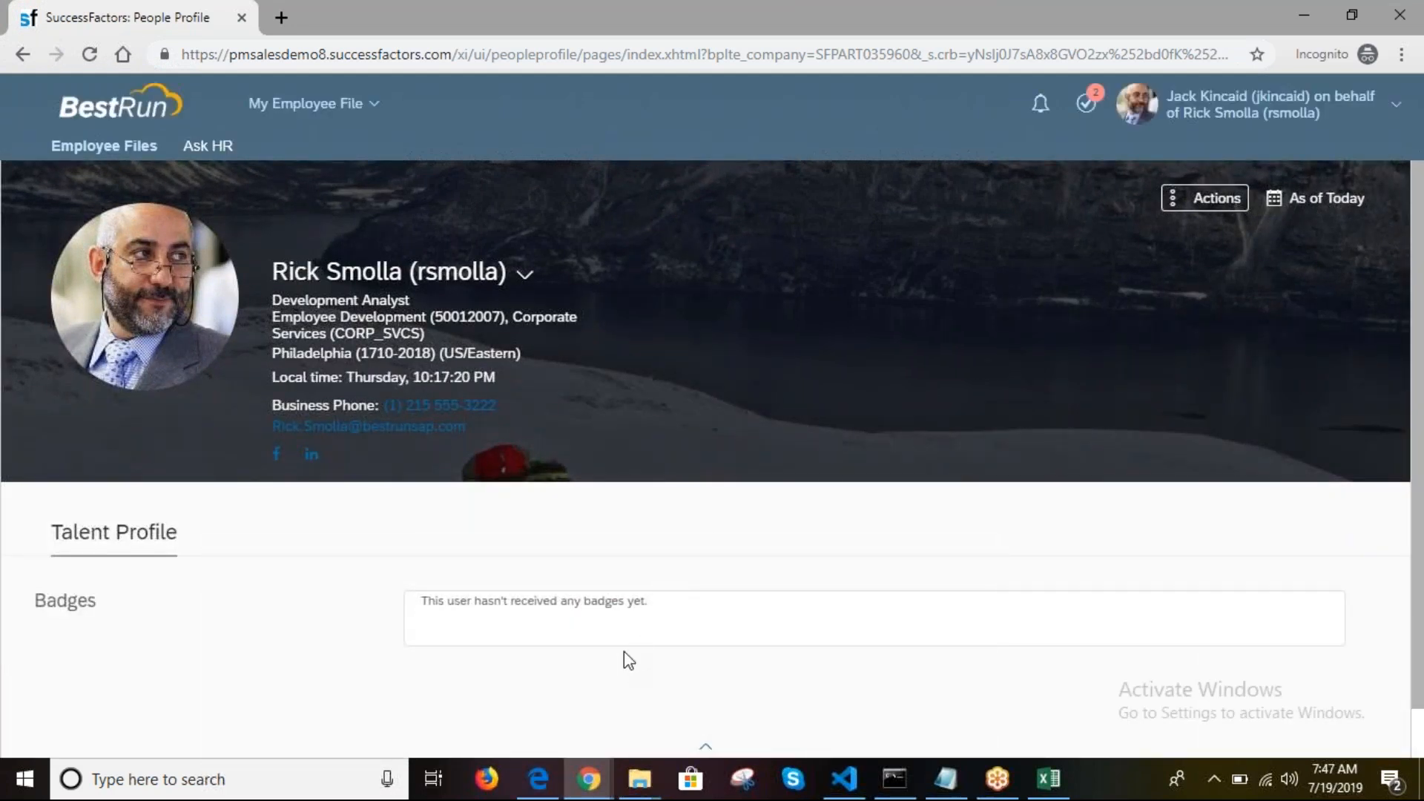
left_click(1262, 118)
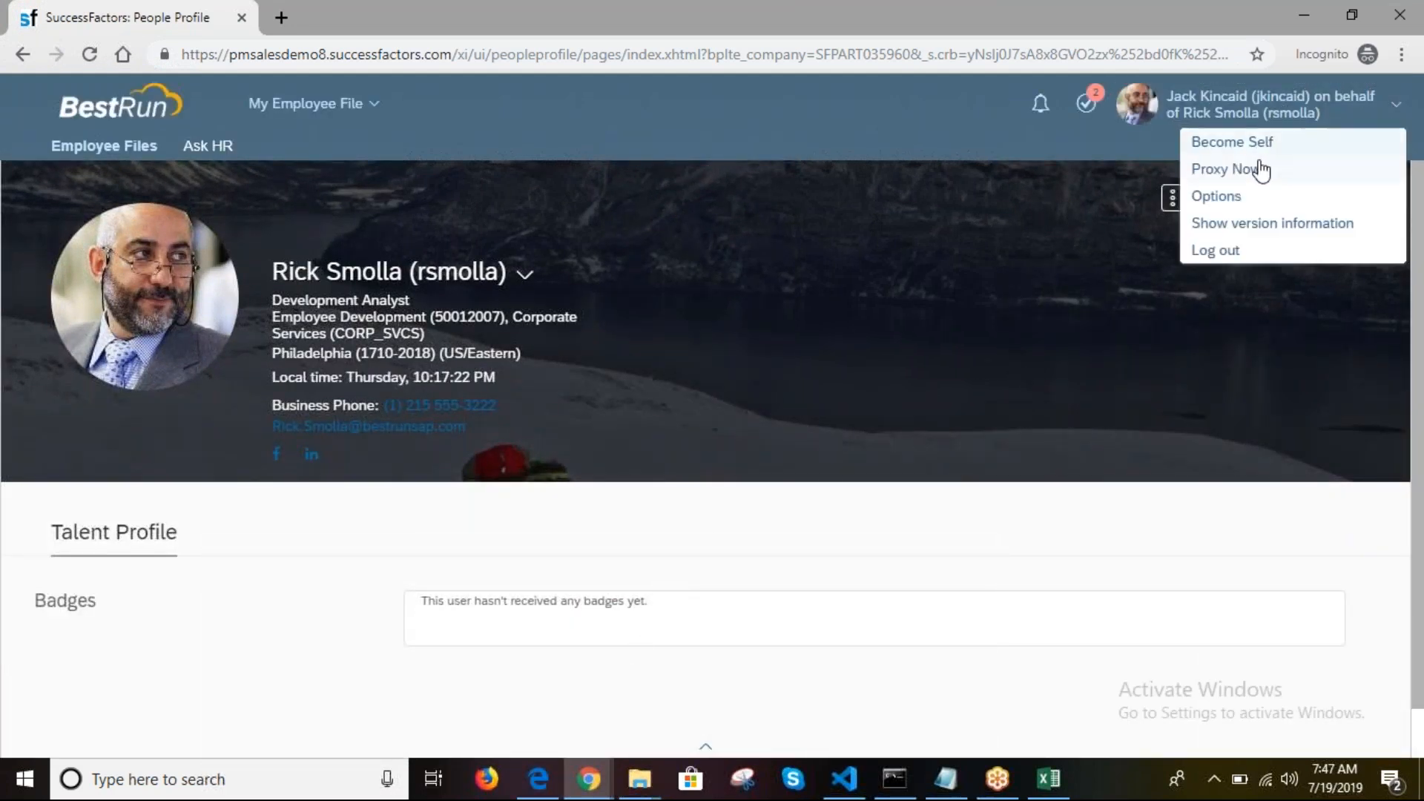
left_click(1262, 152)
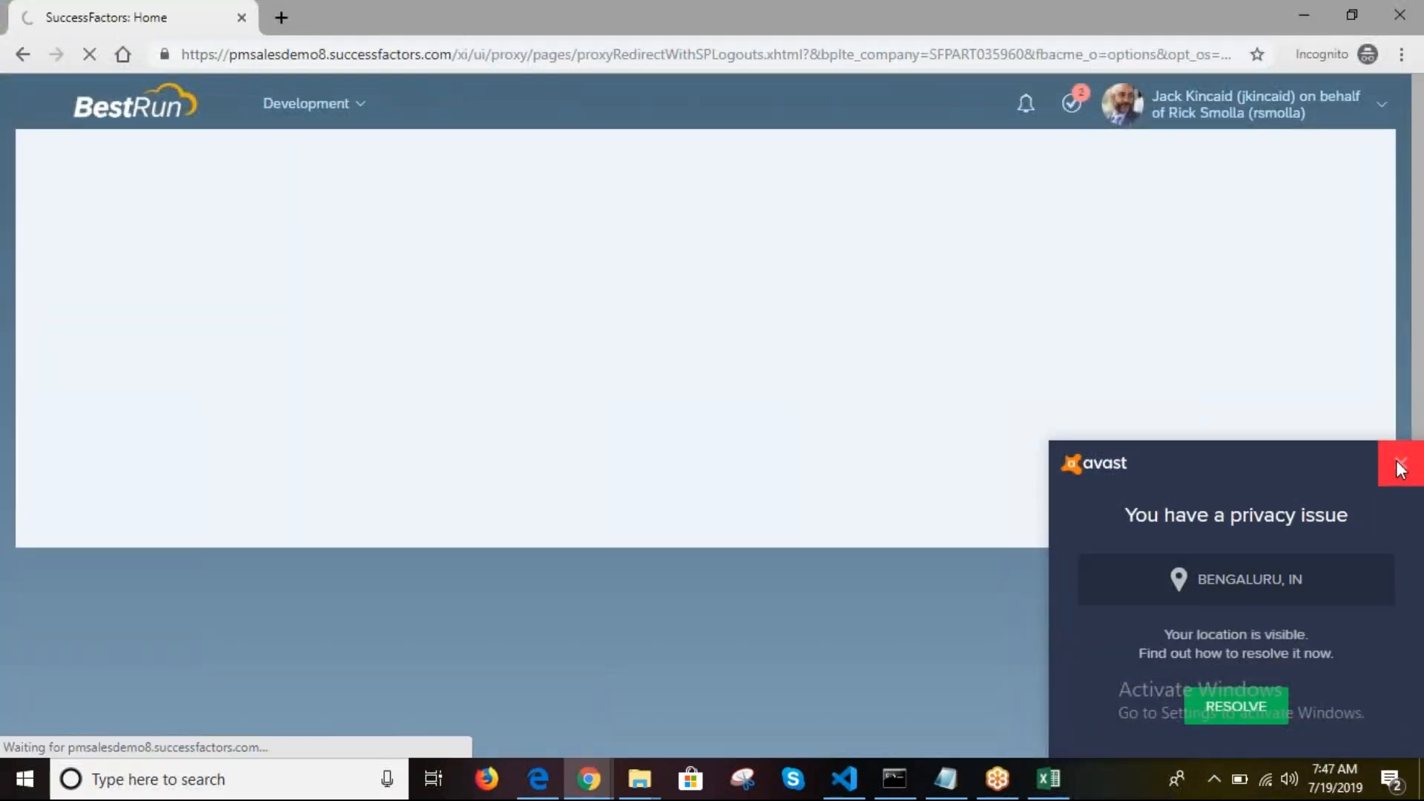
Step: Dismiss the antivirus popup, log out, and copy the proxy username from cell C6
left_click(1399, 461)
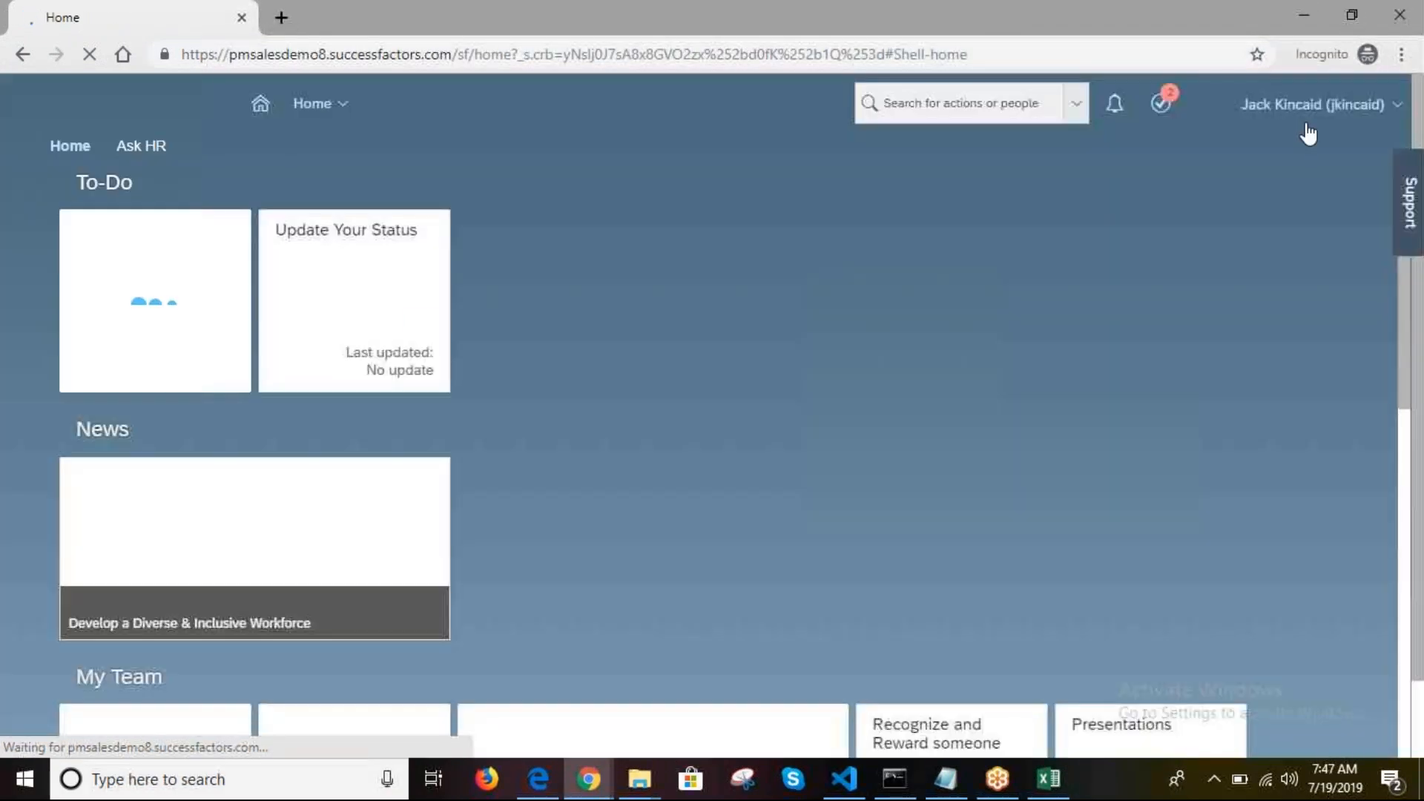
left_click(1327, 103)
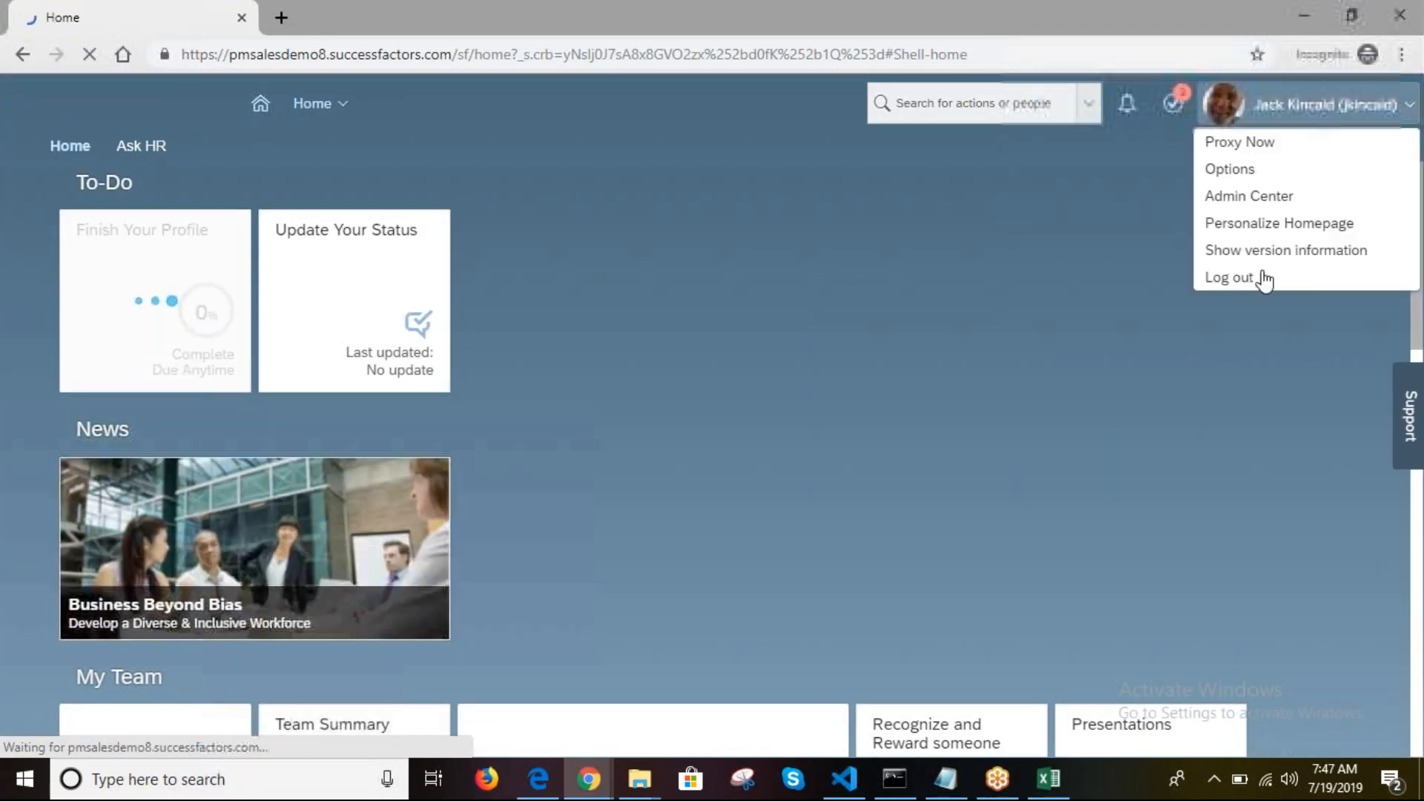
left_click(1220, 280)
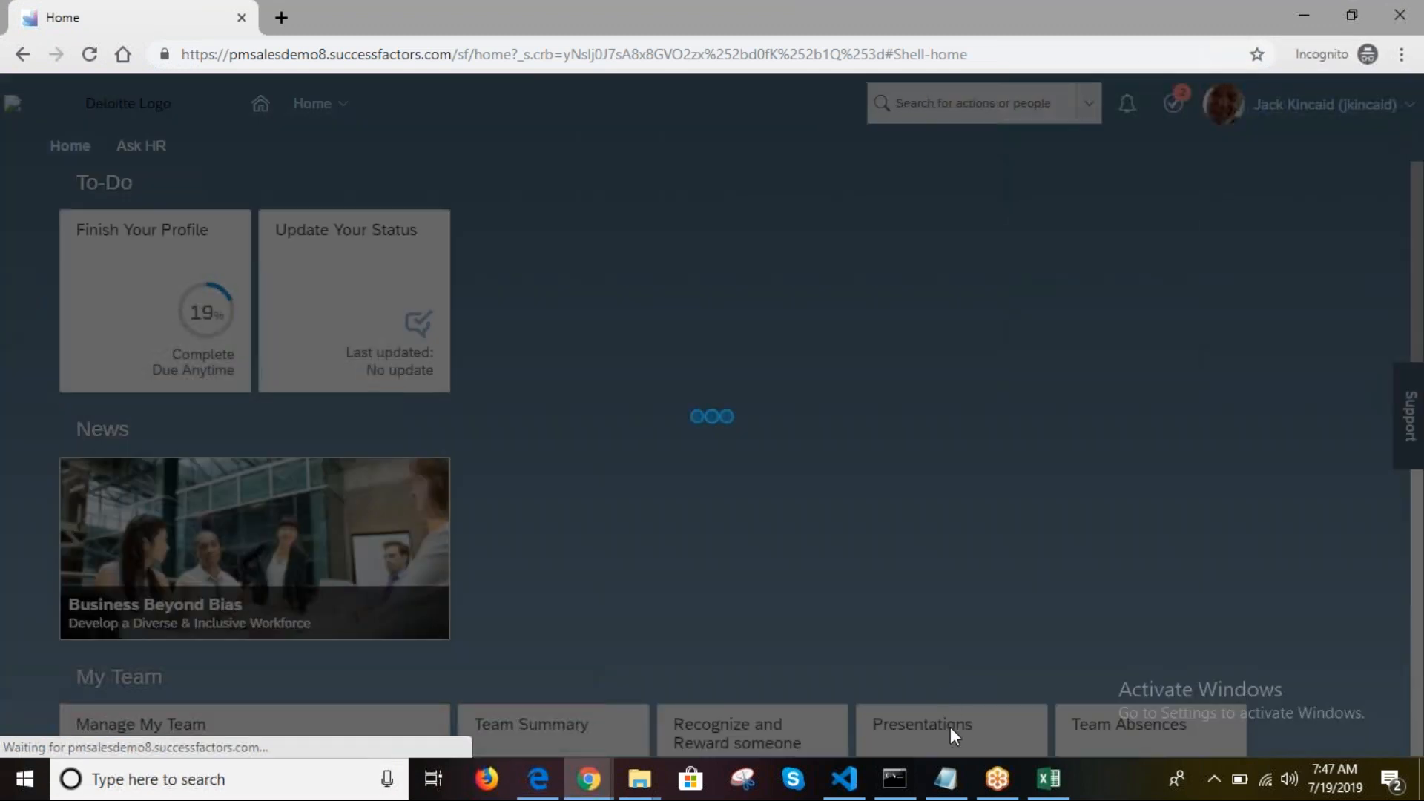
left_click(1048, 781)
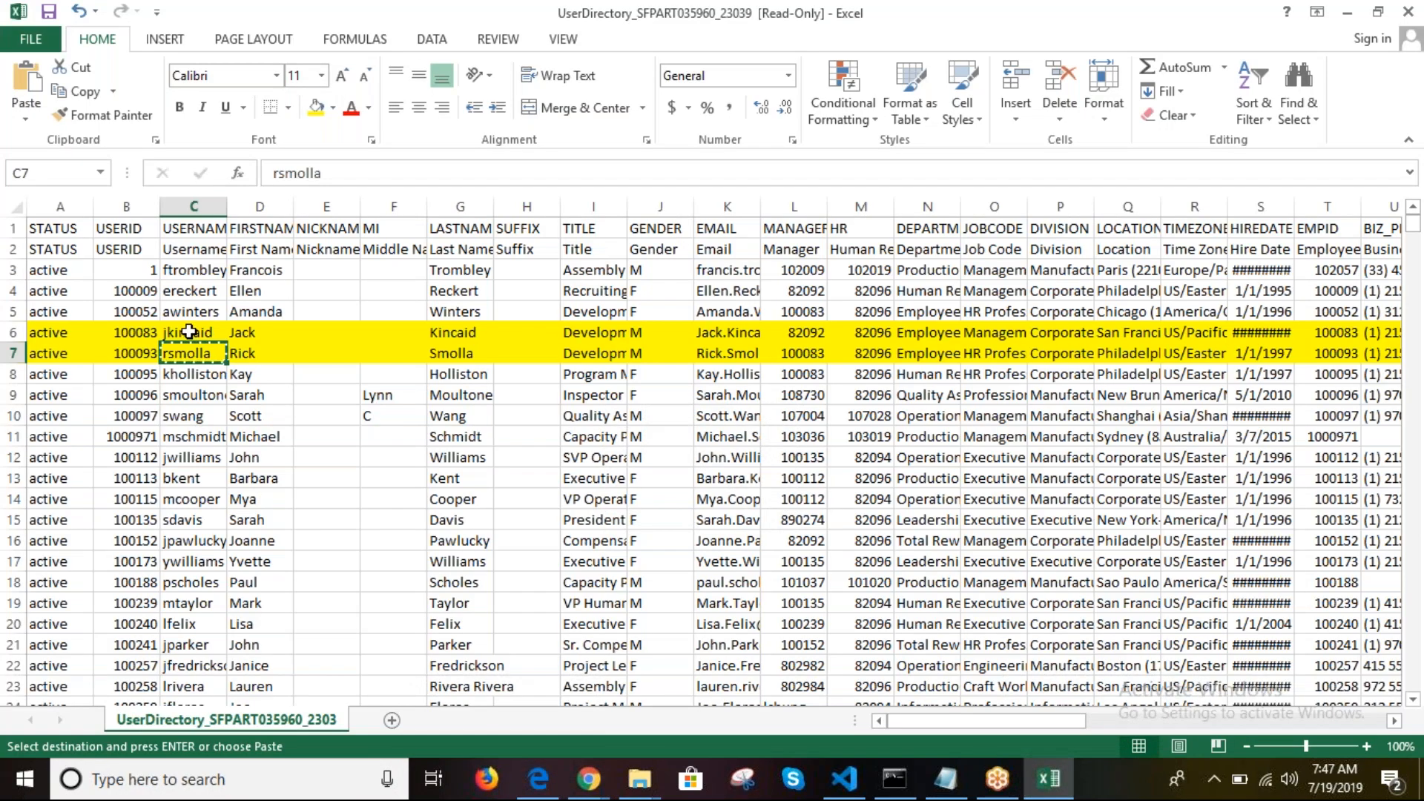
left_click(190, 332)
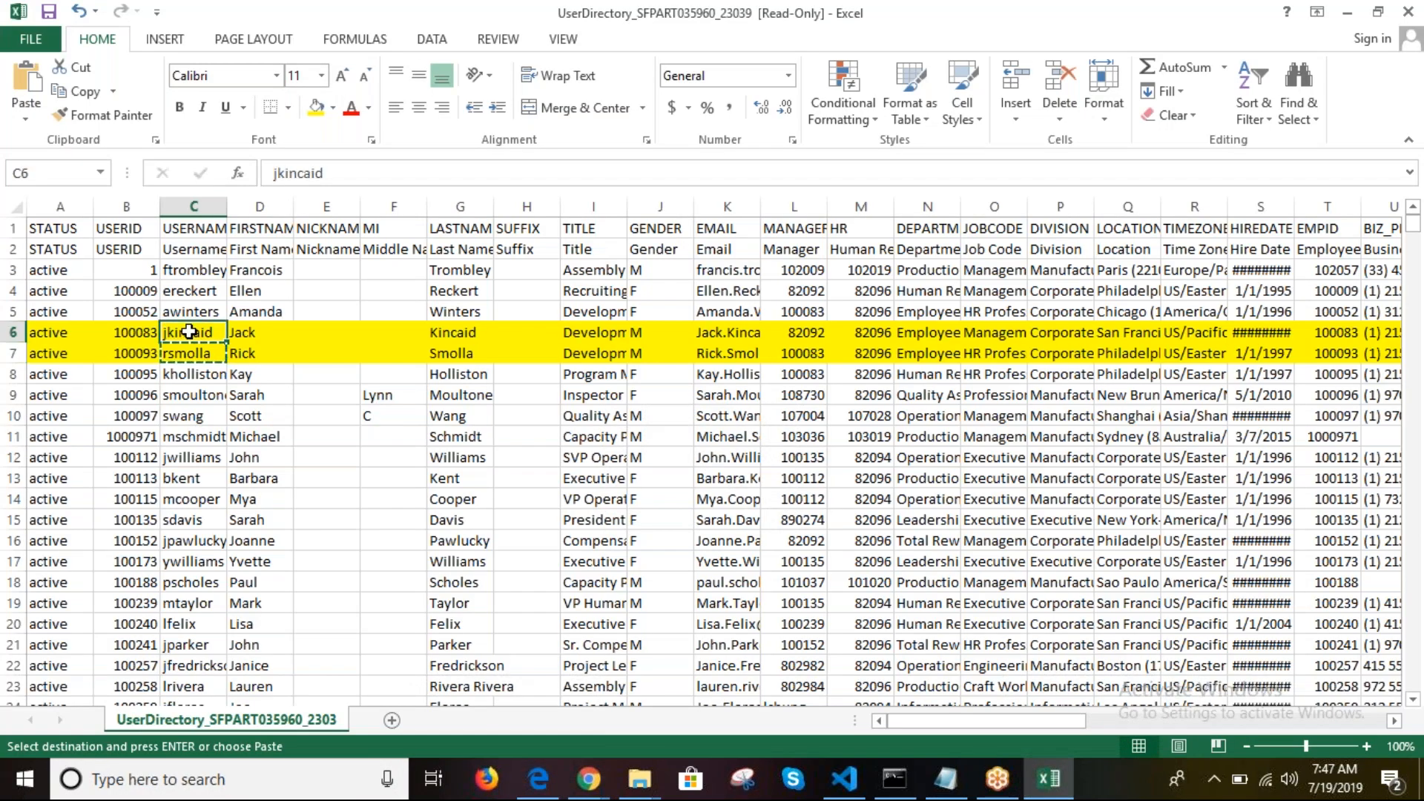
key("ctrl+c")
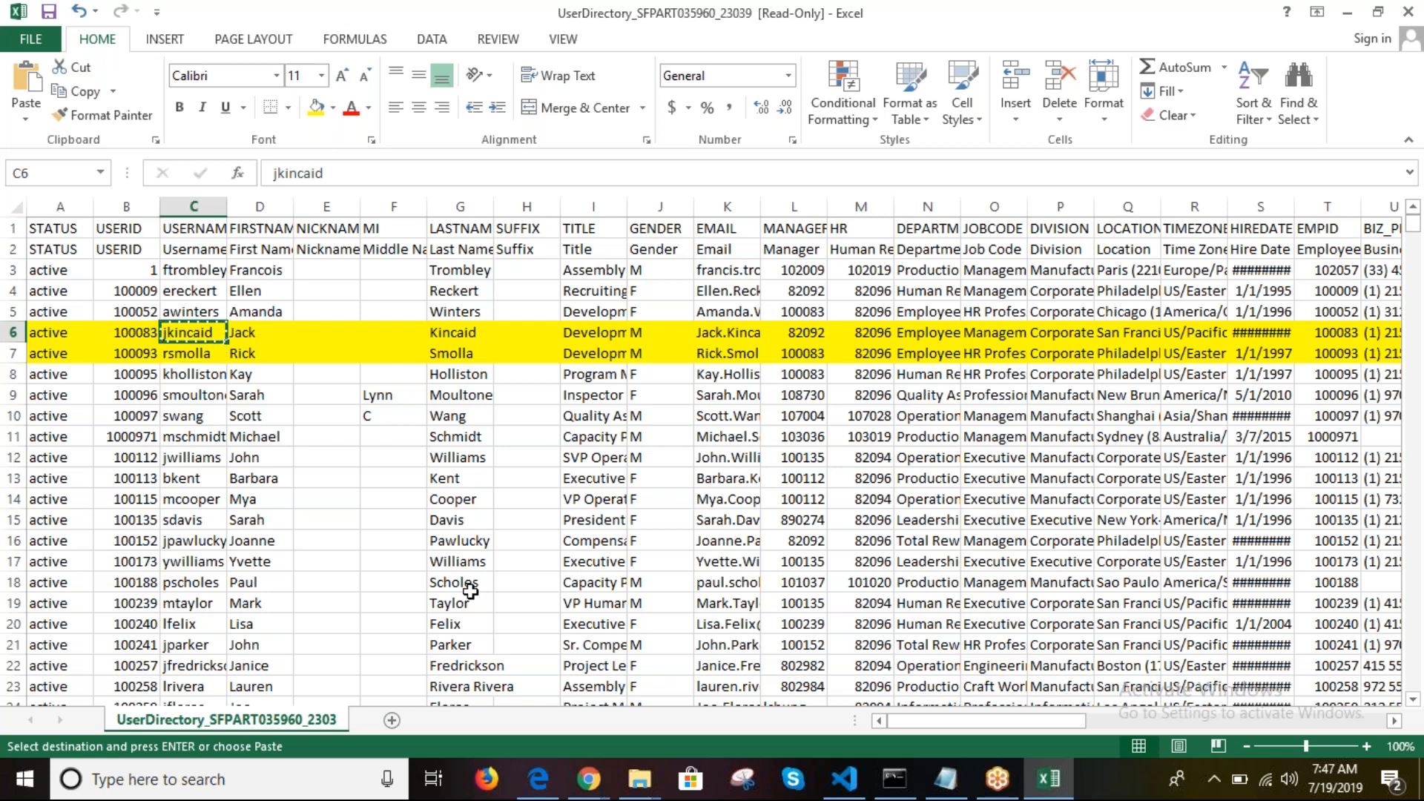
left_click(591, 780)
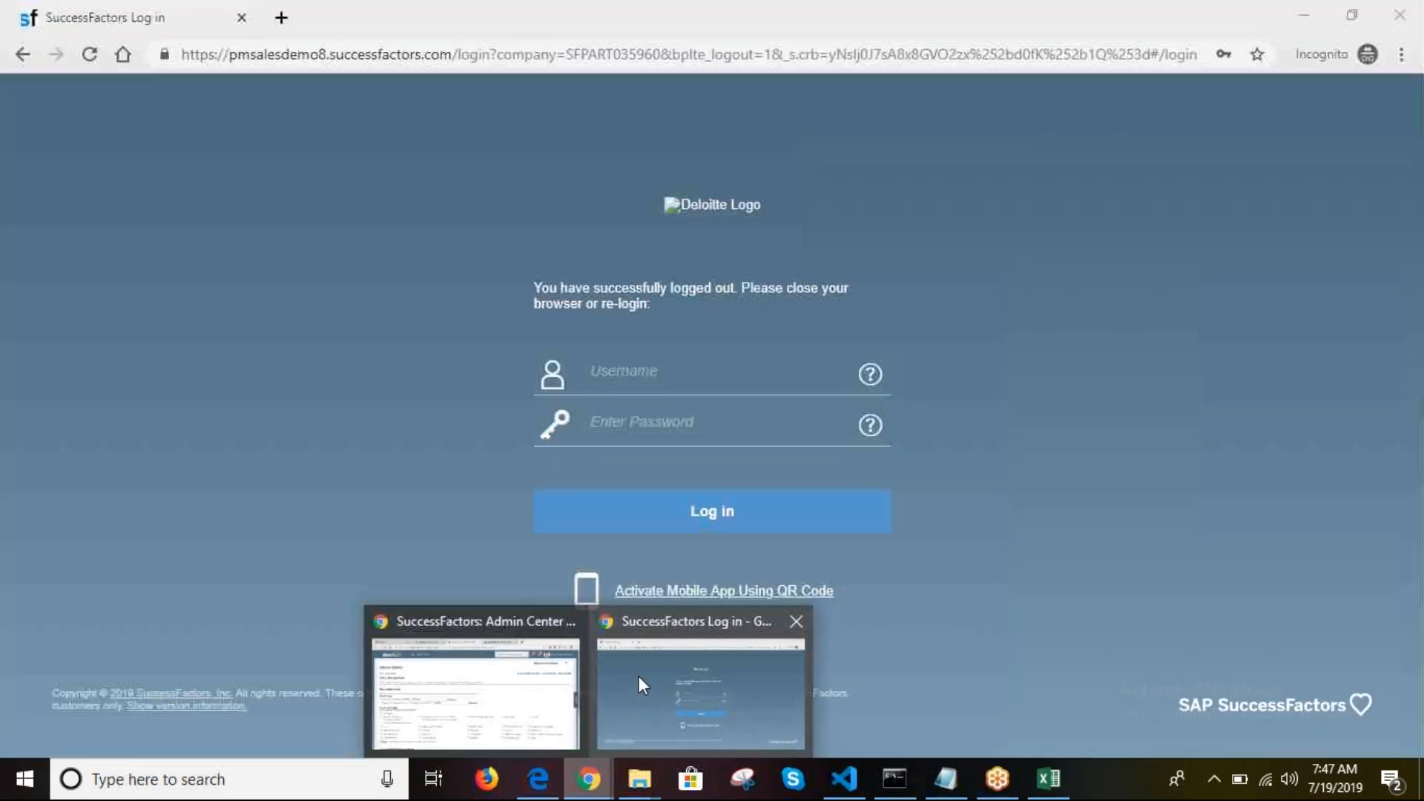
Step: Log back in with the copied proxy username and password
left_click(639, 675)
left_click(642, 370)
key("ctrl+v")
type("•")
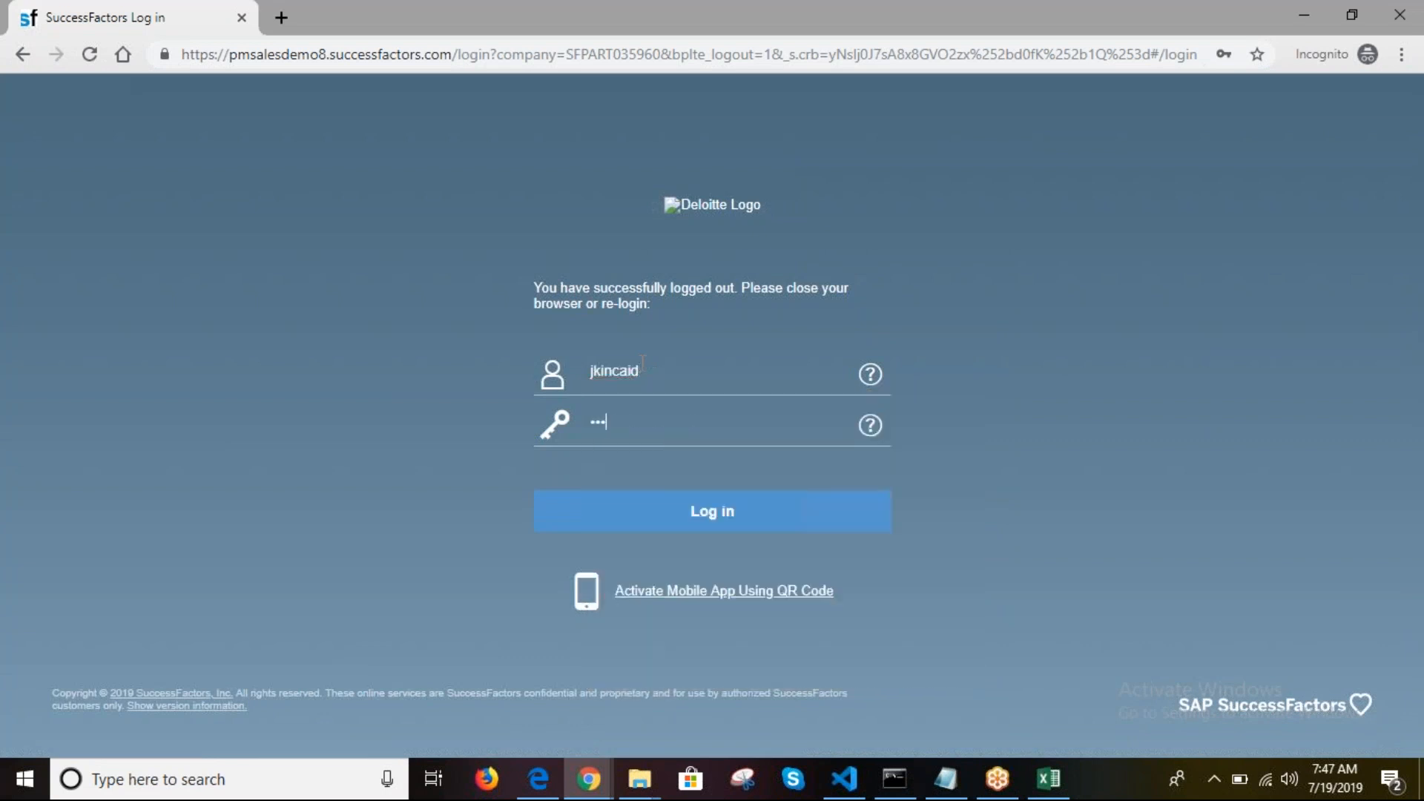
left_click(691, 512)
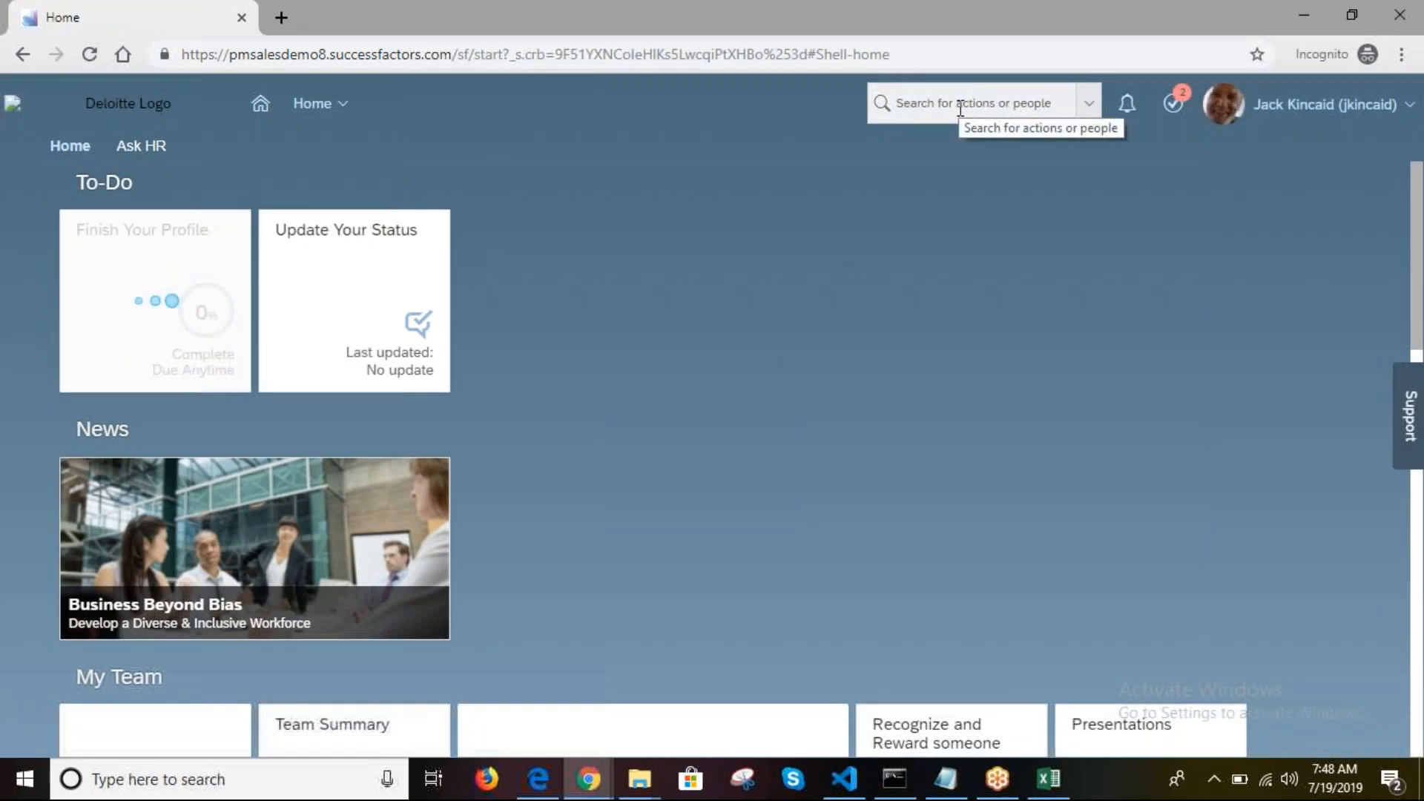
Step: Use Proxy Now with the target username from cell C7, picking the suggested employee and confirming
left_click(1319, 118)
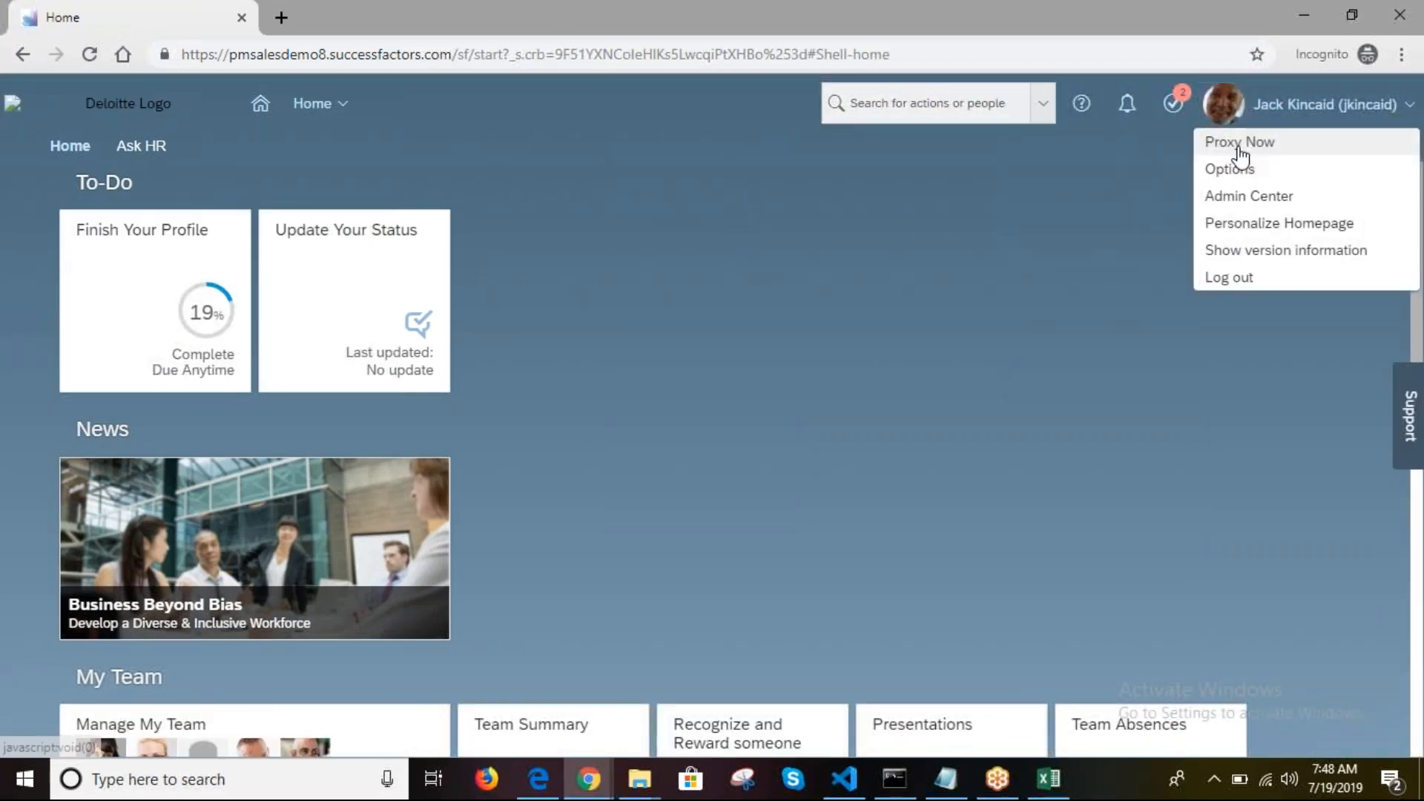
left_click(1241, 143)
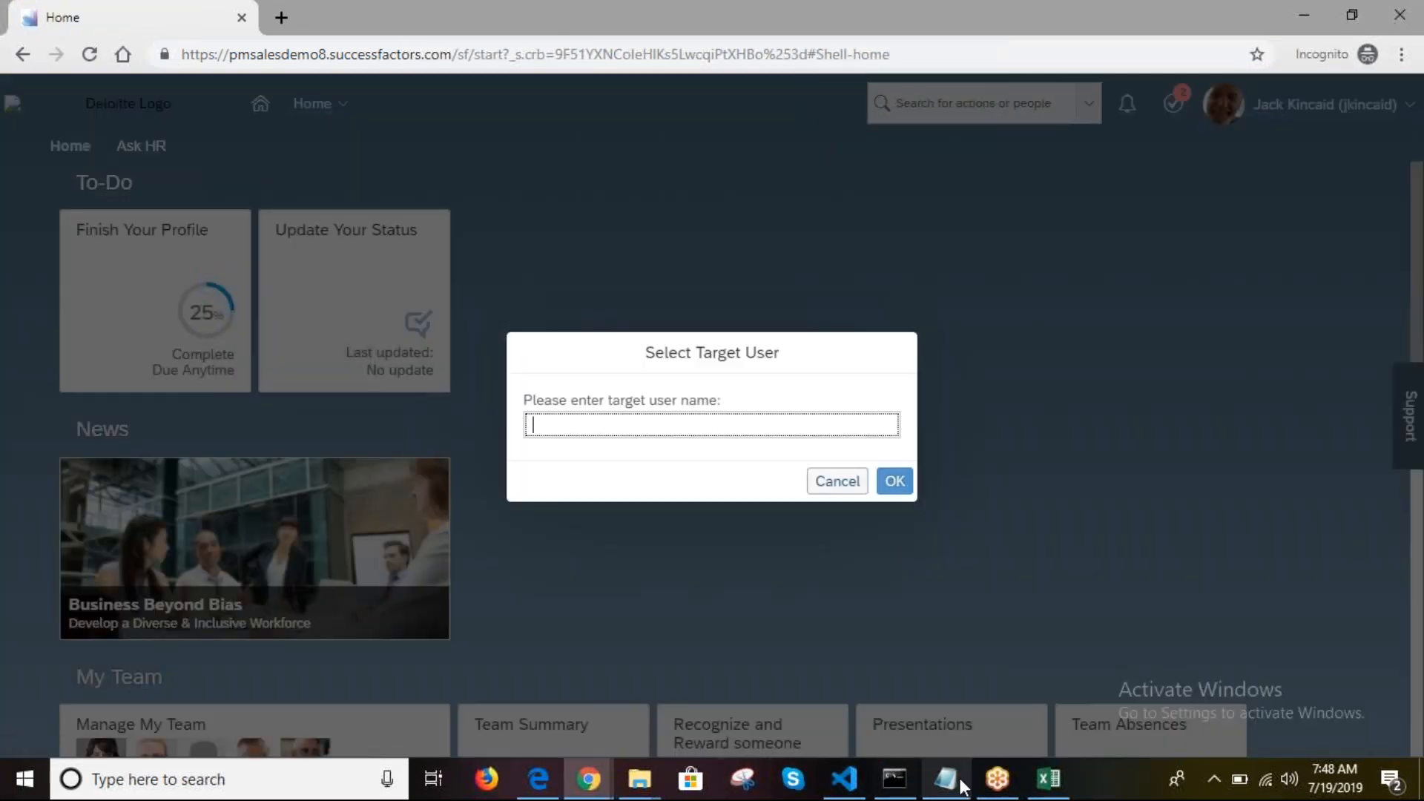
left_click(1048, 779)
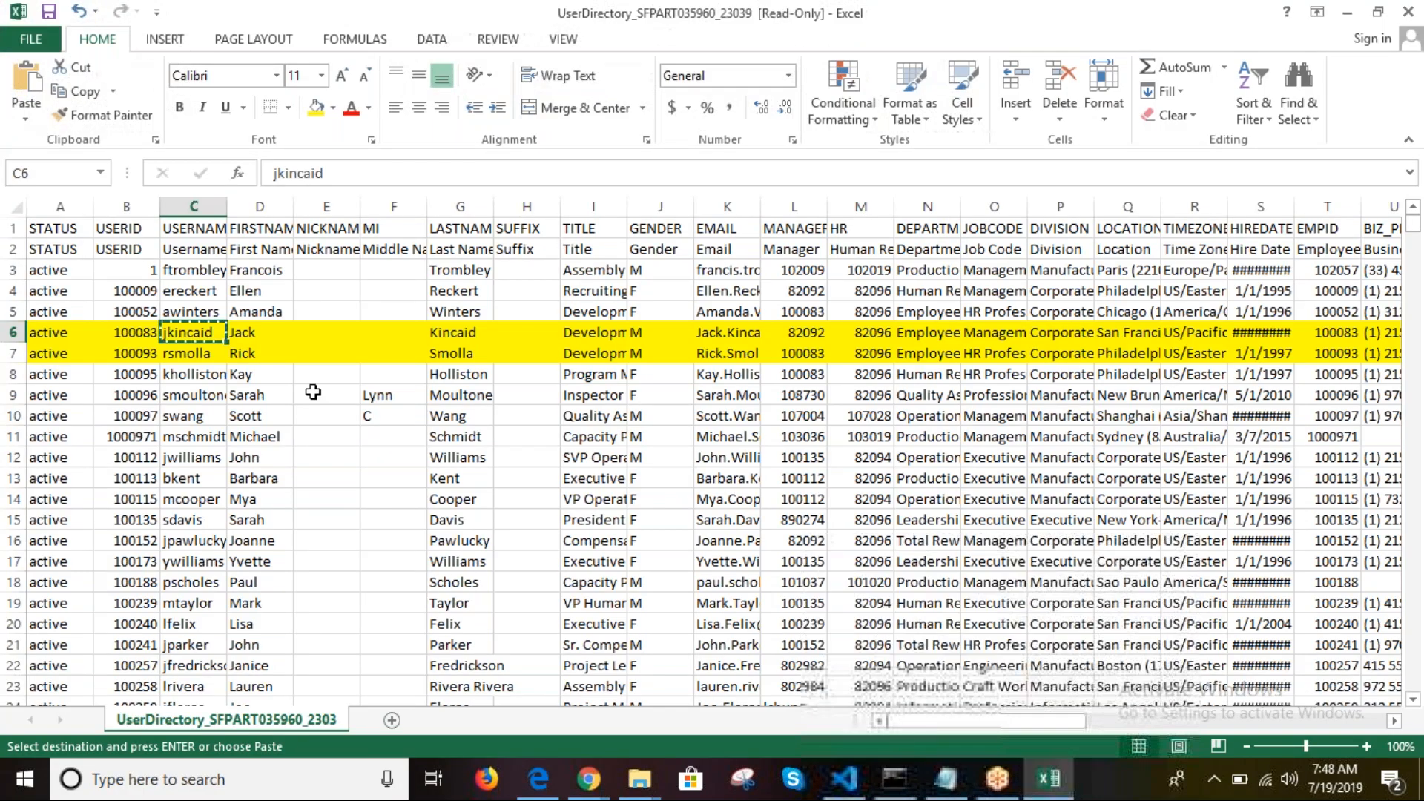
left_click(195, 360)
key("ctrl+c")
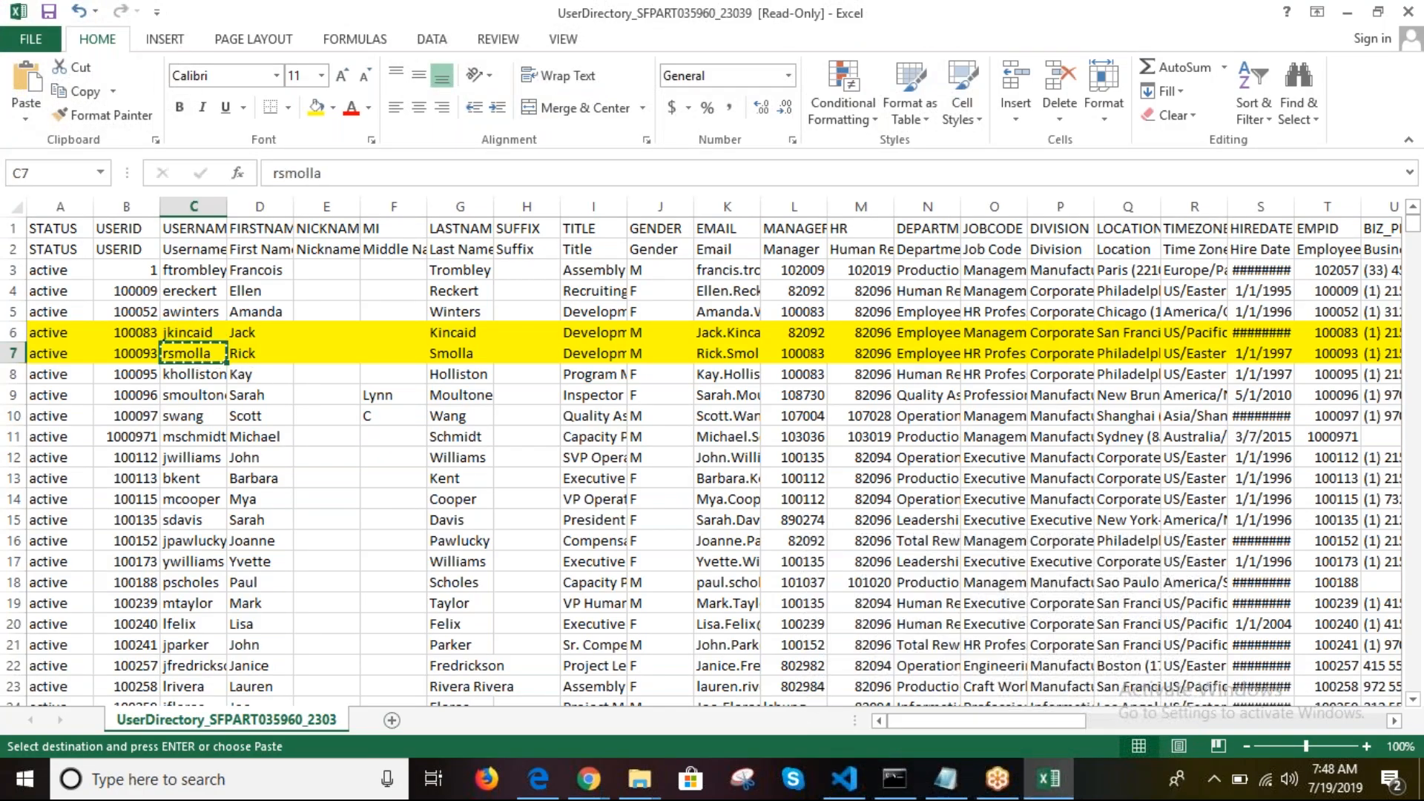
mouse_move(588, 779)
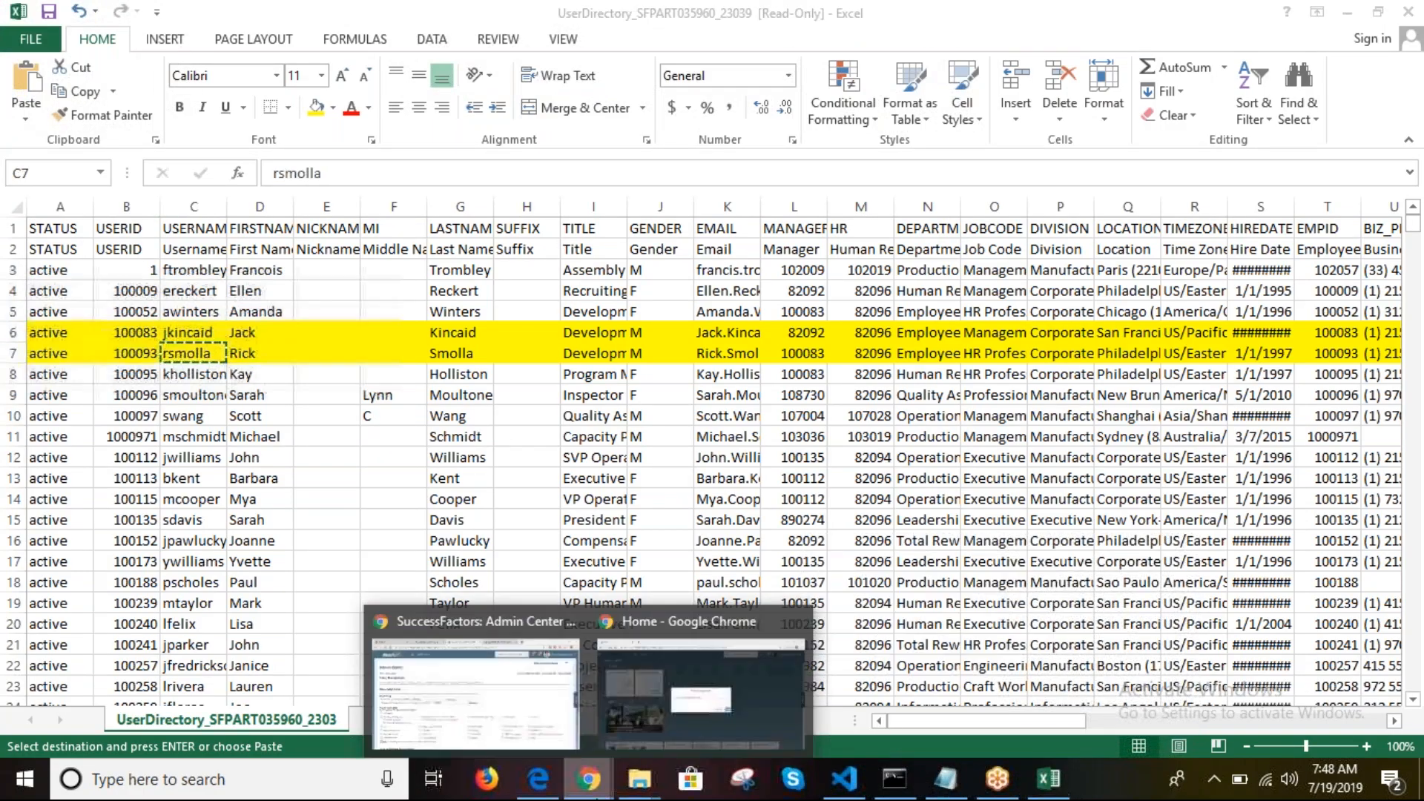
left_click(613, 673)
left_click(621, 425)
key("ctrl+v")
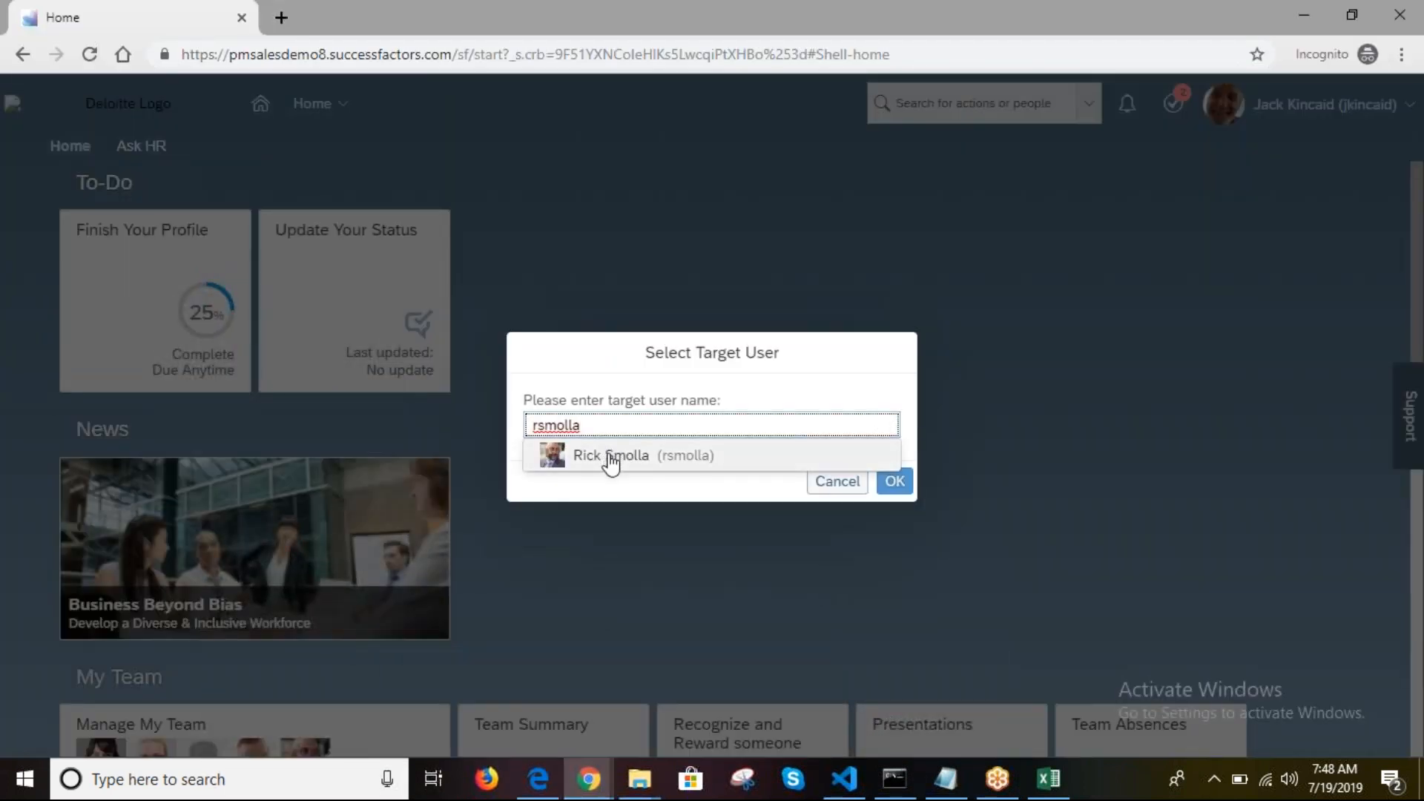
left_click(611, 458)
left_click(895, 481)
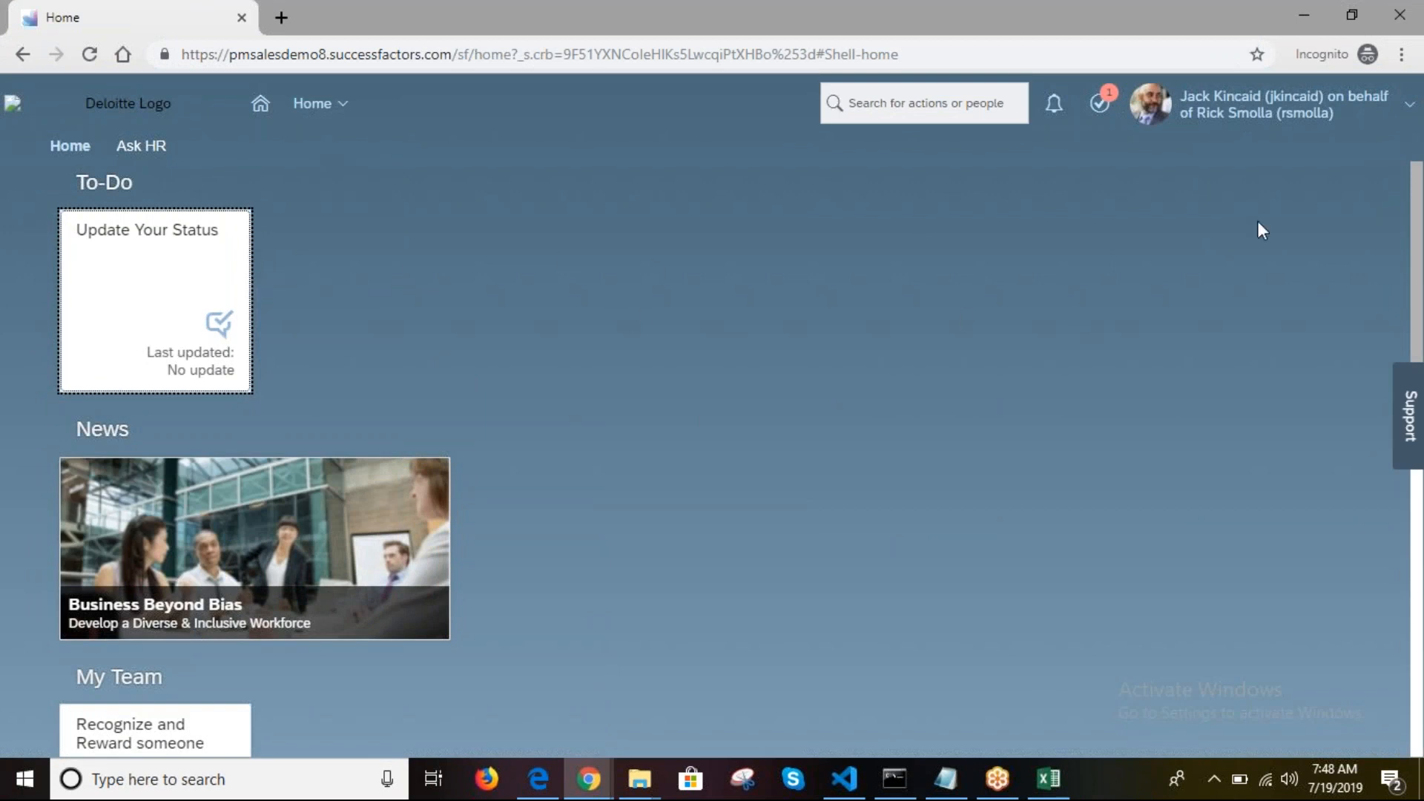
Step: Open the account holder's profile, check its Actions menu, then choose Become Self
left_click(1422, 251)
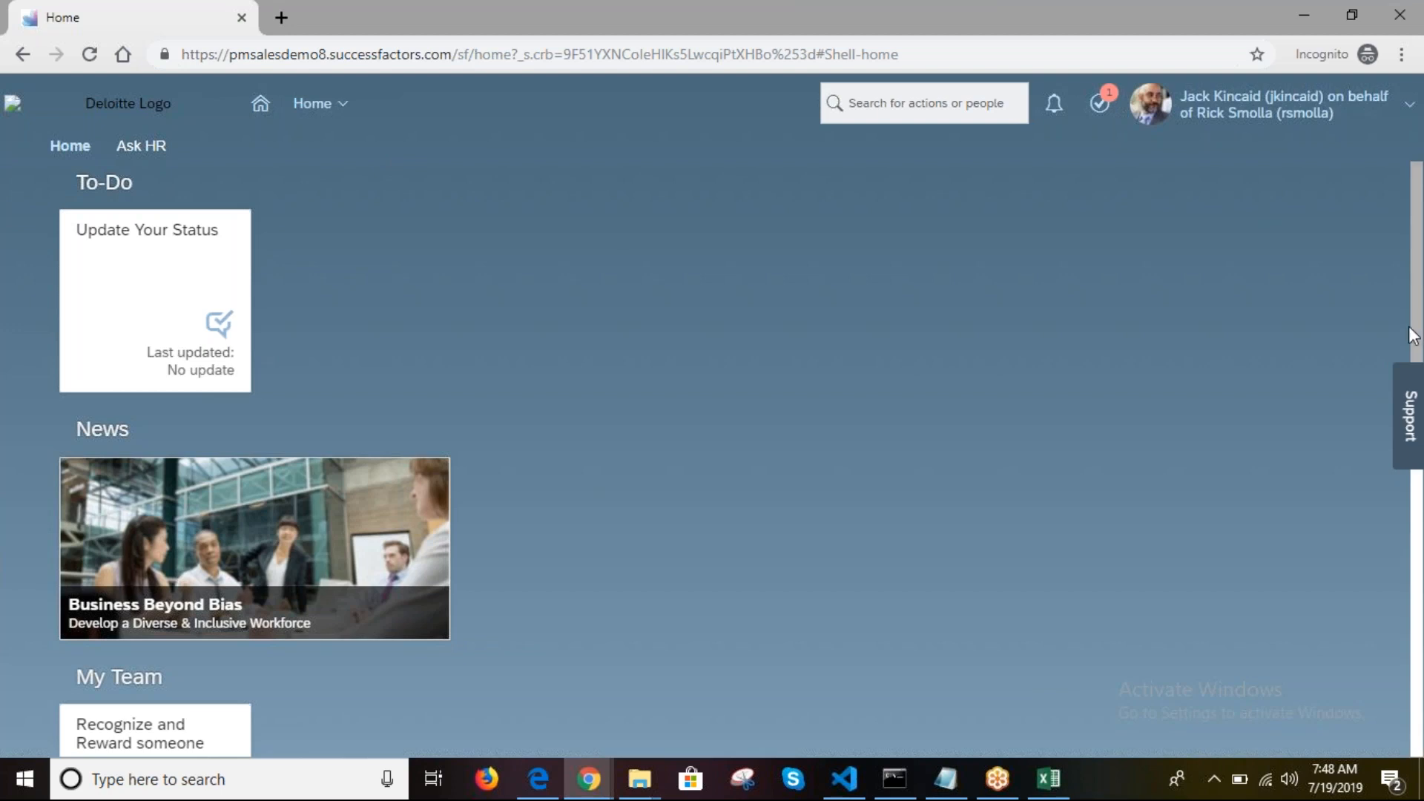
scroll(221, 407, "down", 9)
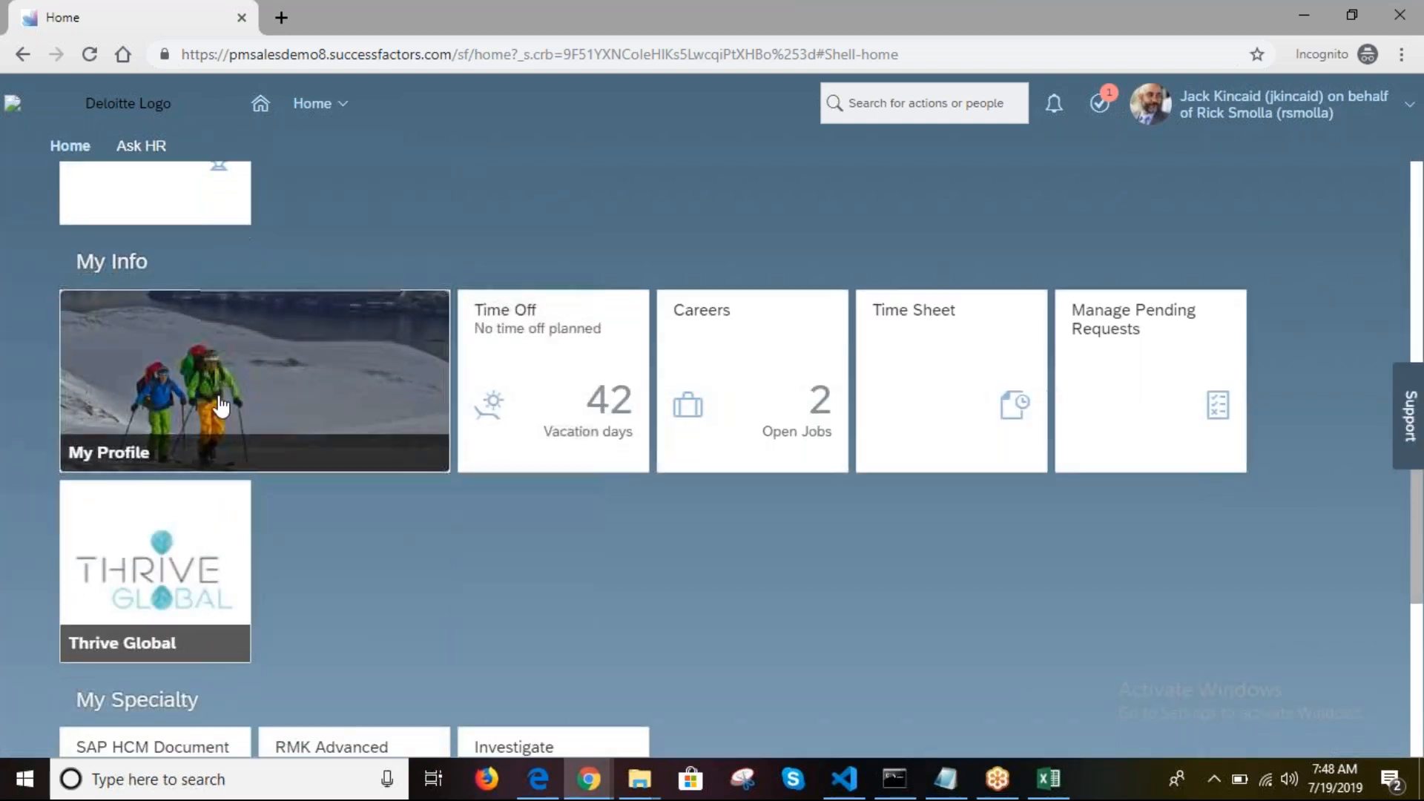
left_click(221, 407)
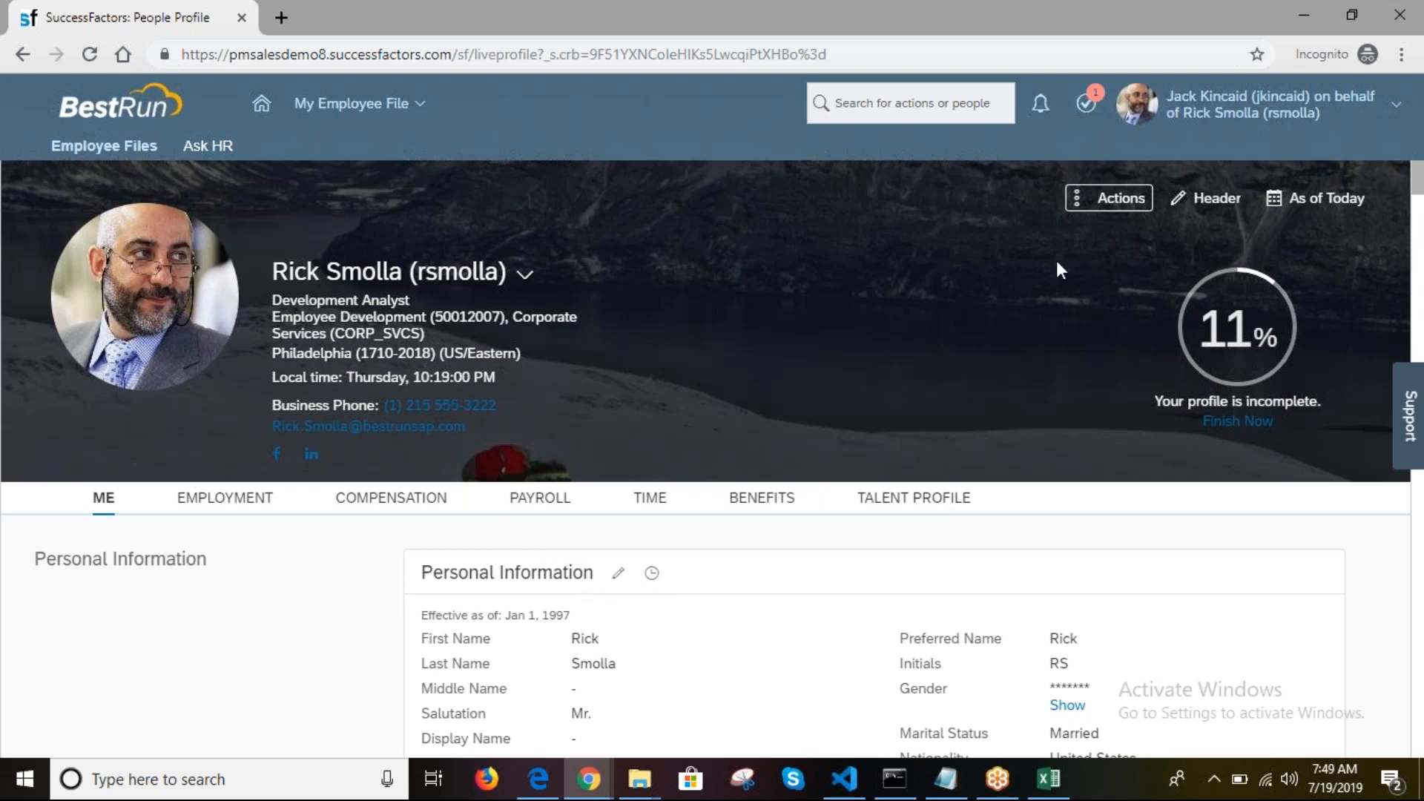
left_click(1105, 205)
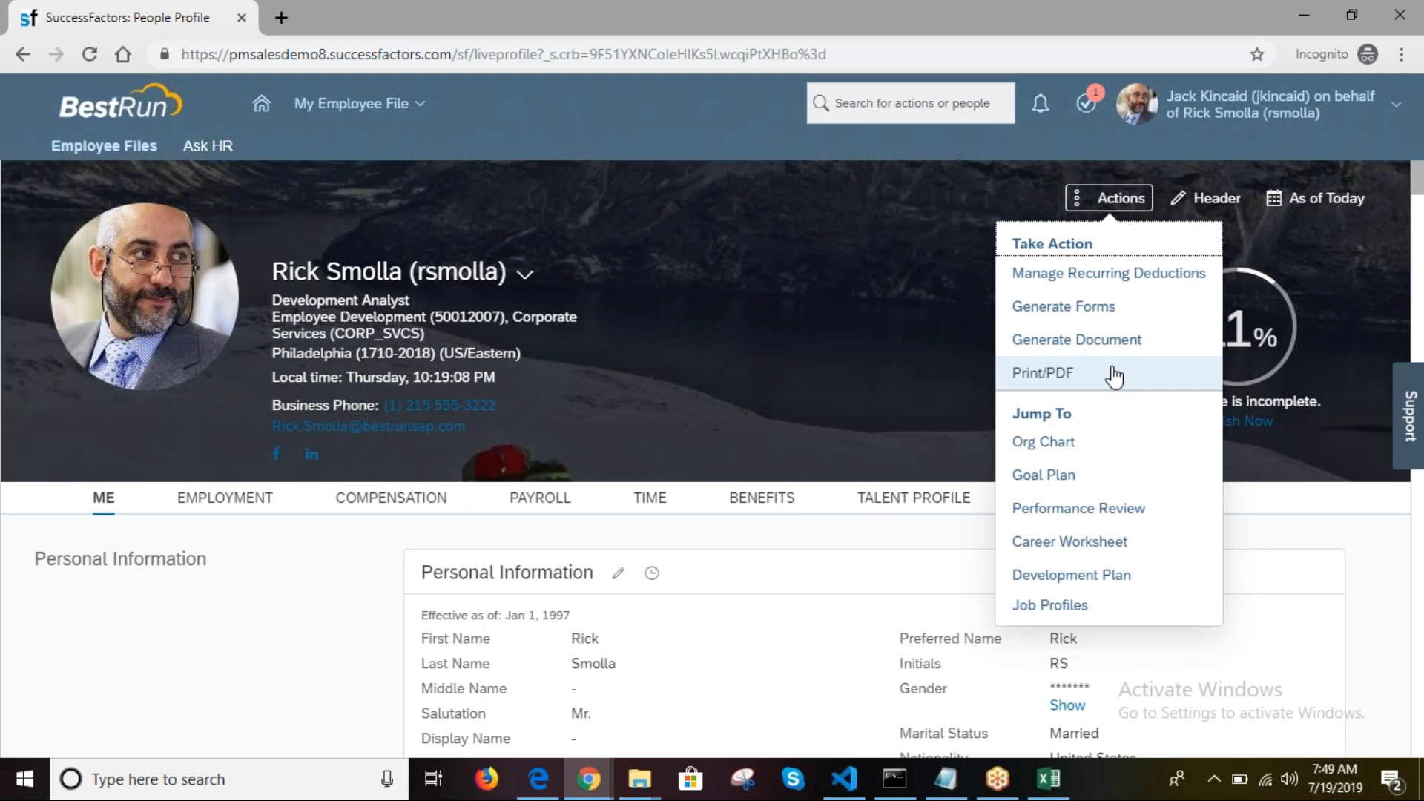
left_click(949, 326)
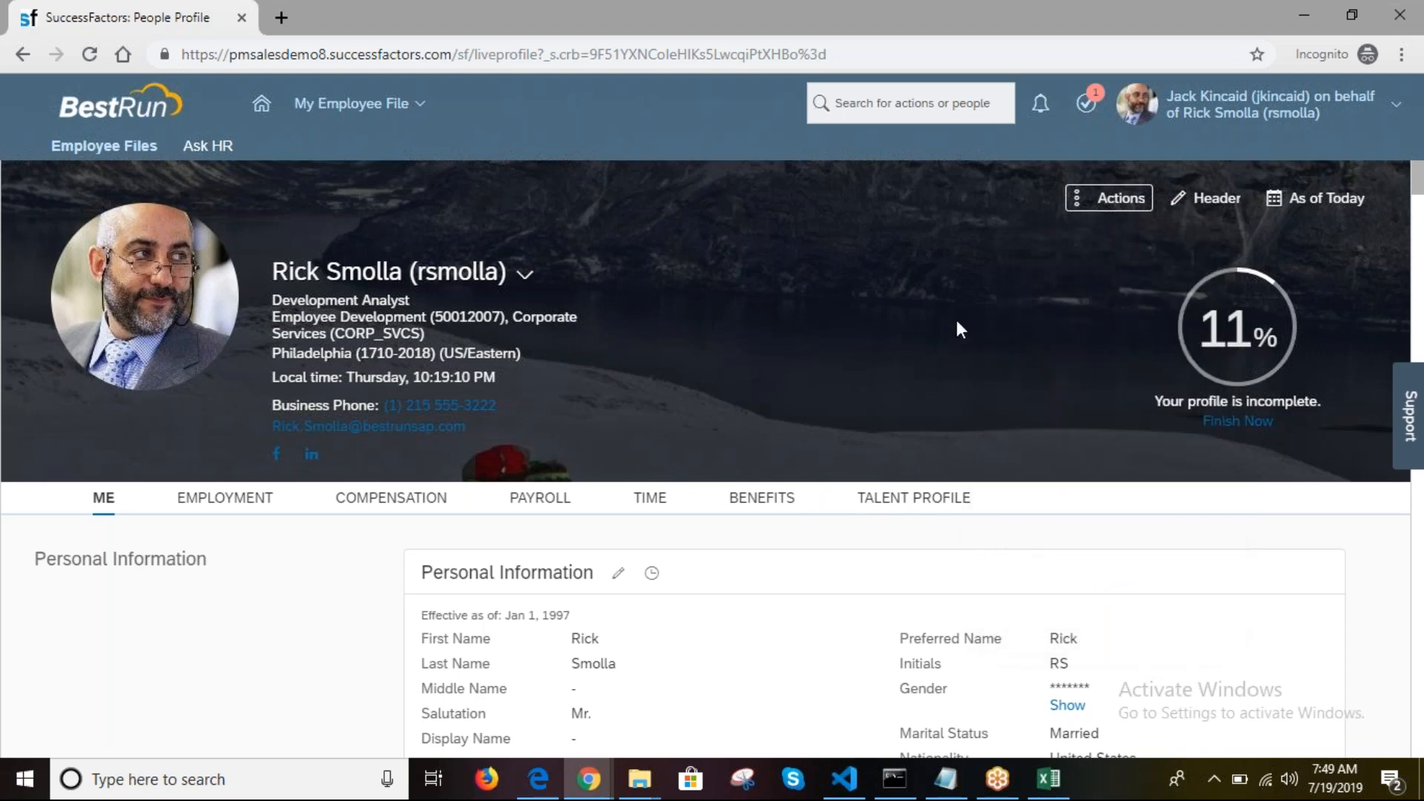
left_click(1237, 115)
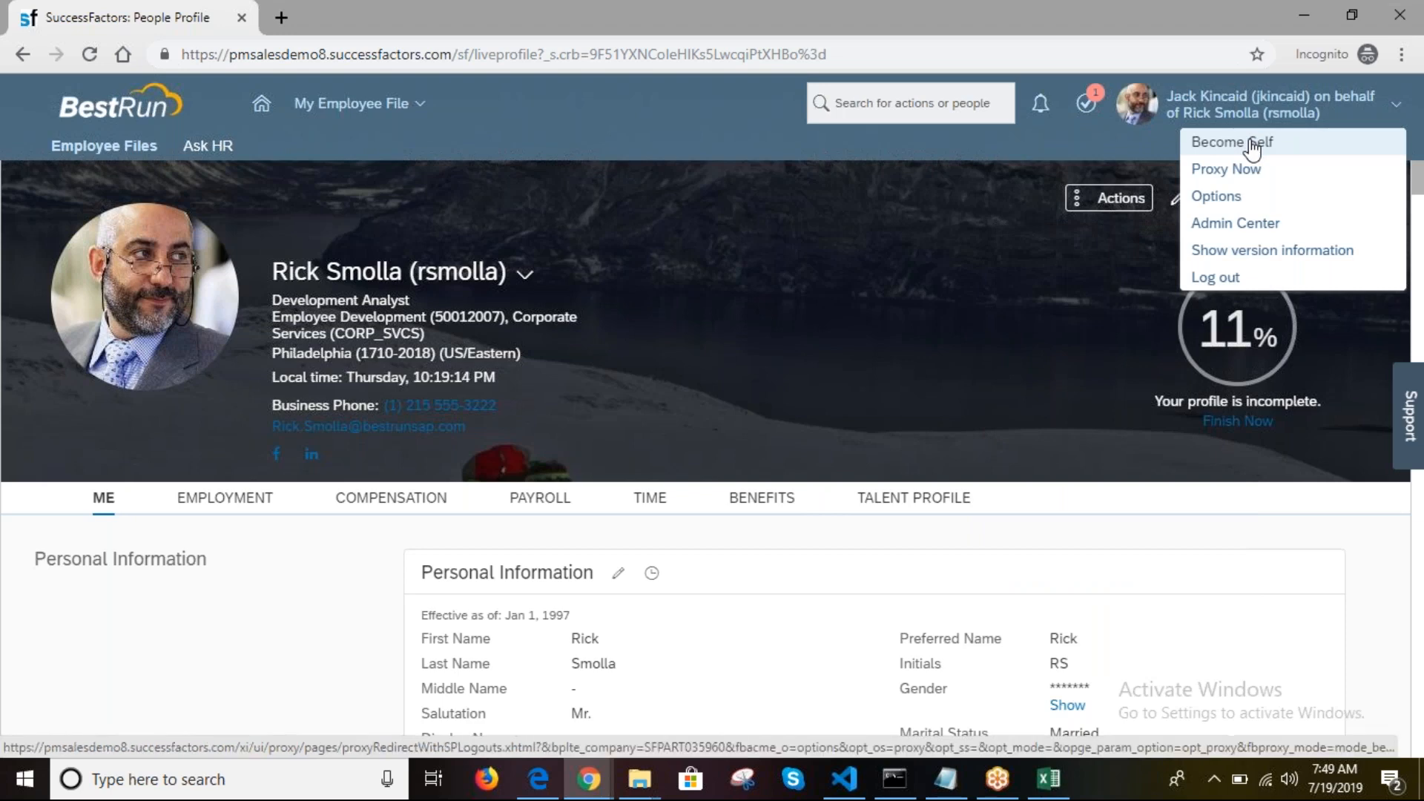
left_click(1252, 145)
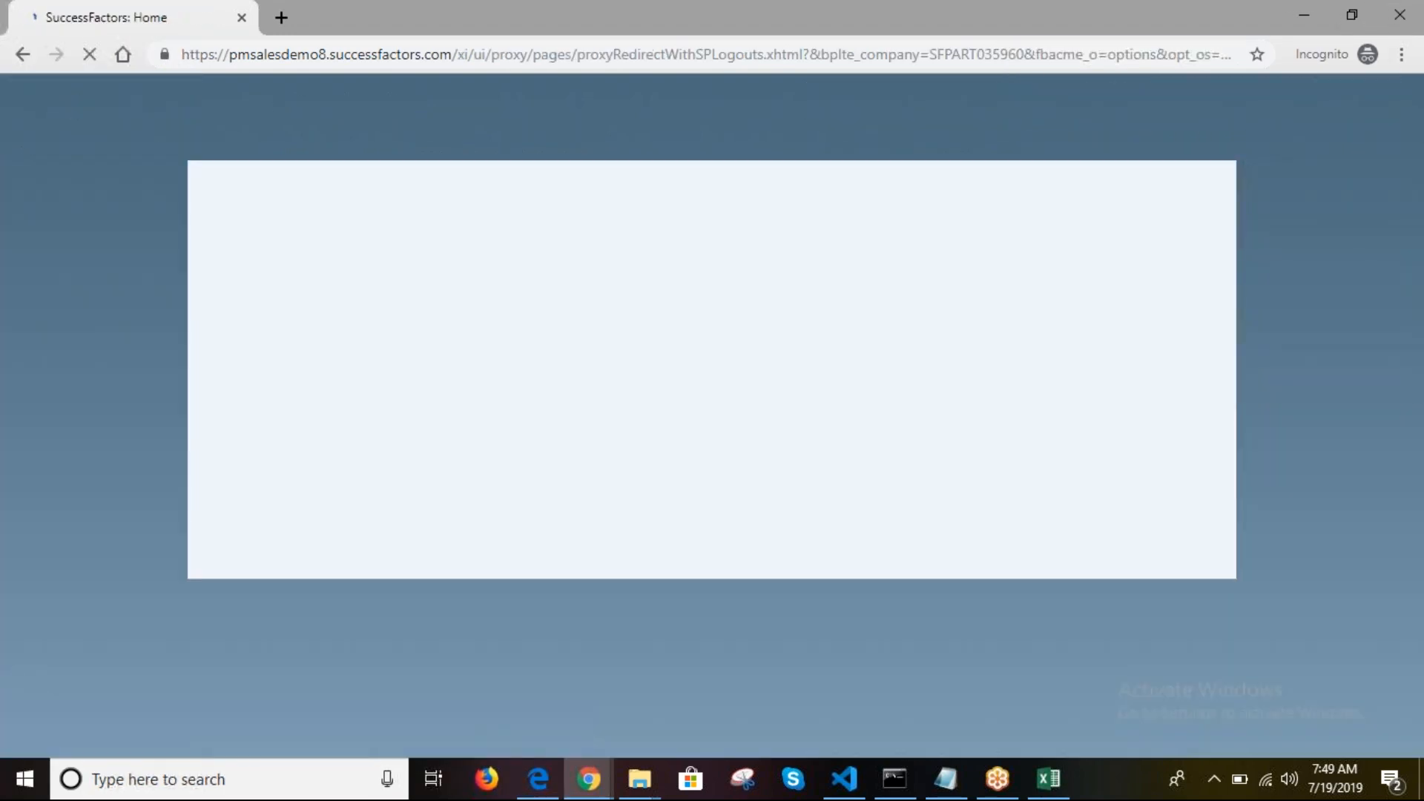
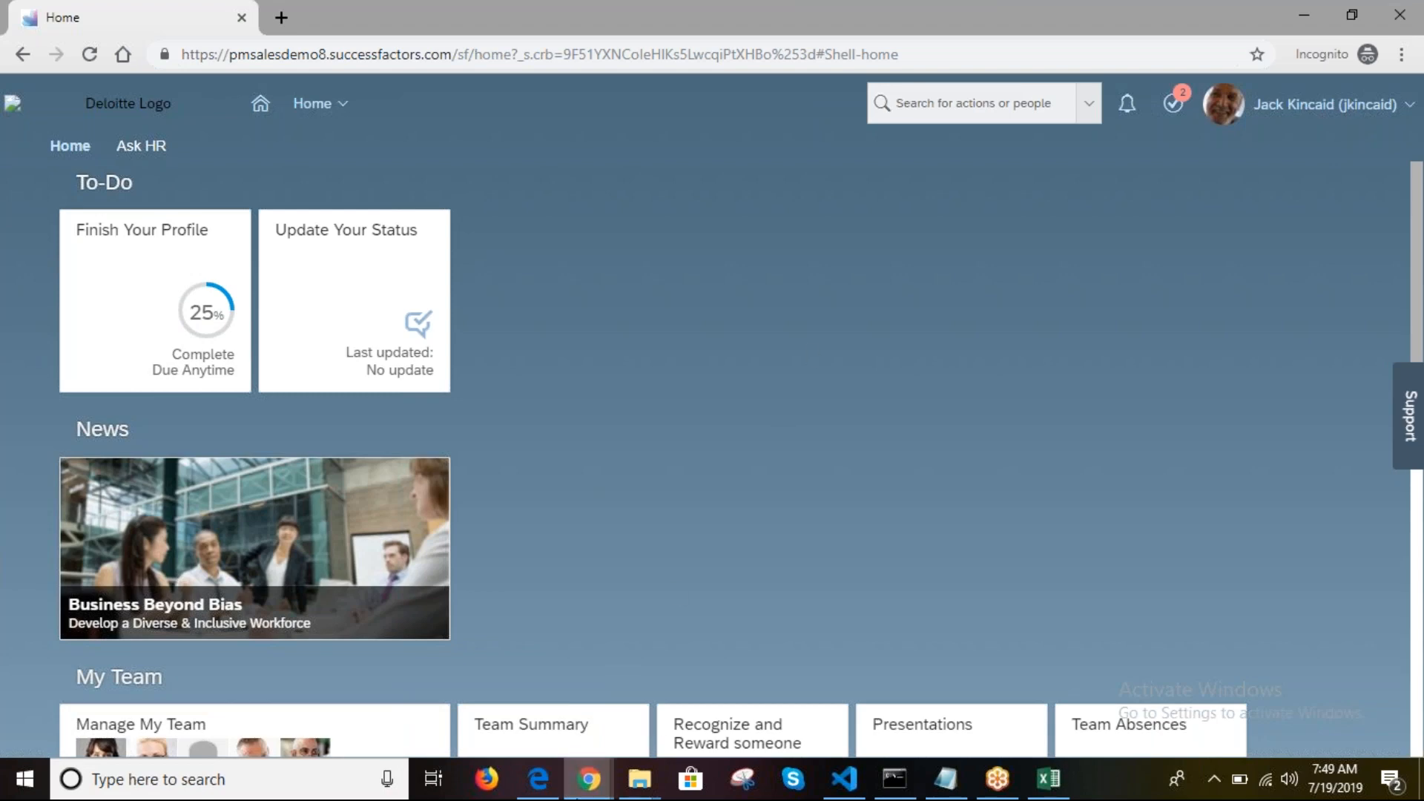
Step: Go back to the SuccessFactors Admin Center tab and search for 'proxy imp'
mouse_move(588, 779)
left_click(482, 705)
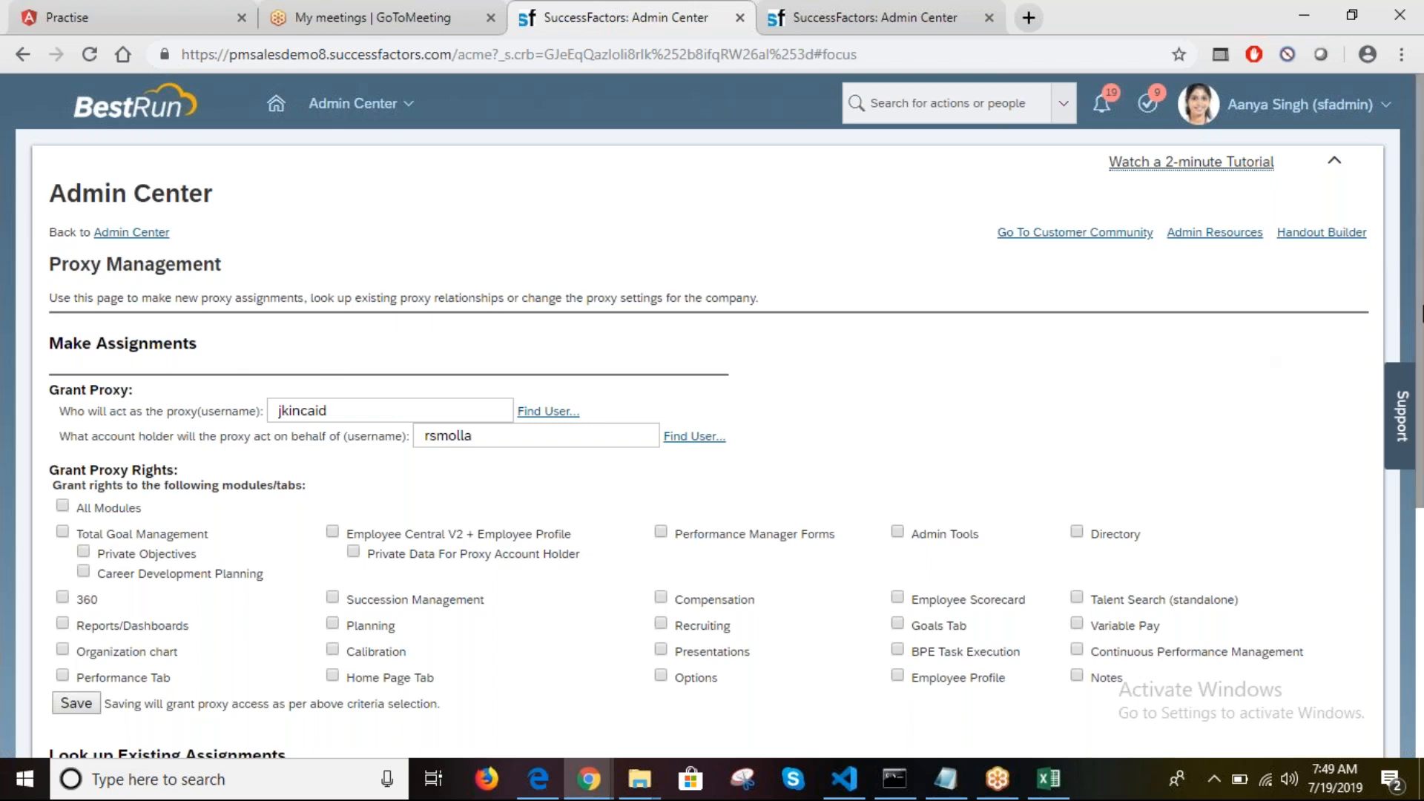
mouse_move(1421, 315)
left_mouse_down()
mouse_move(1421, 565)
mouse_move(1421, 312)
left_mouse_up()
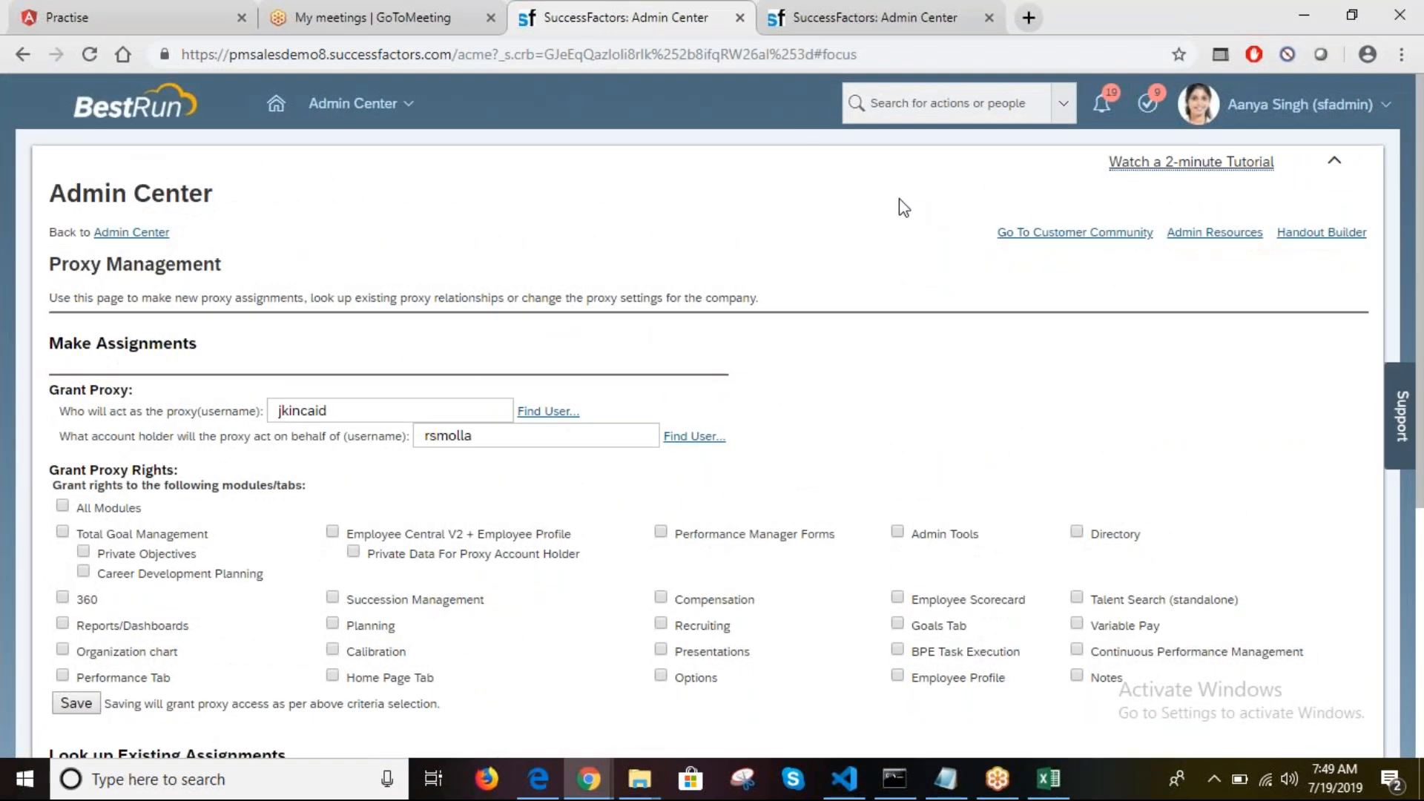
left_click(812, 13)
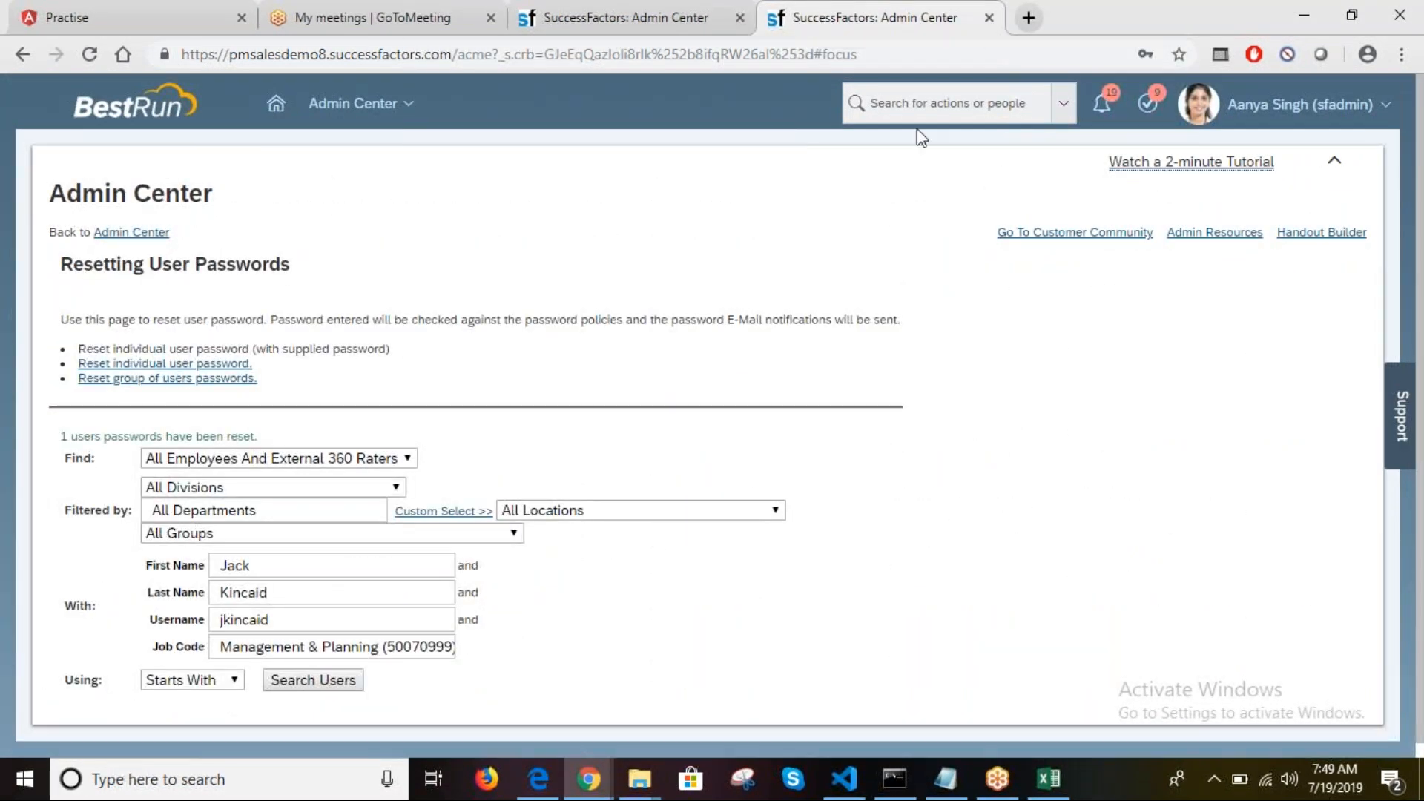
left_click(933, 115)
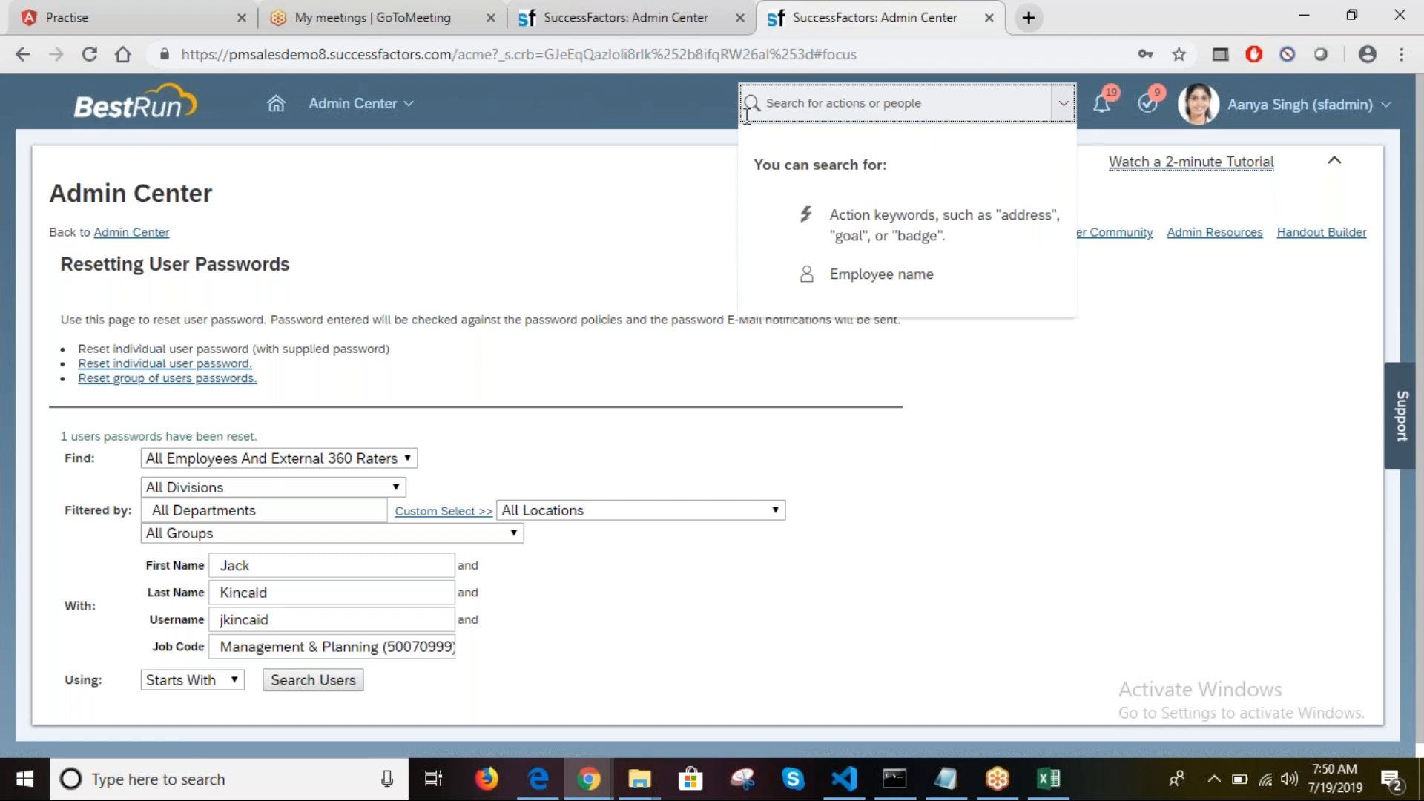
left_click(566, 9)
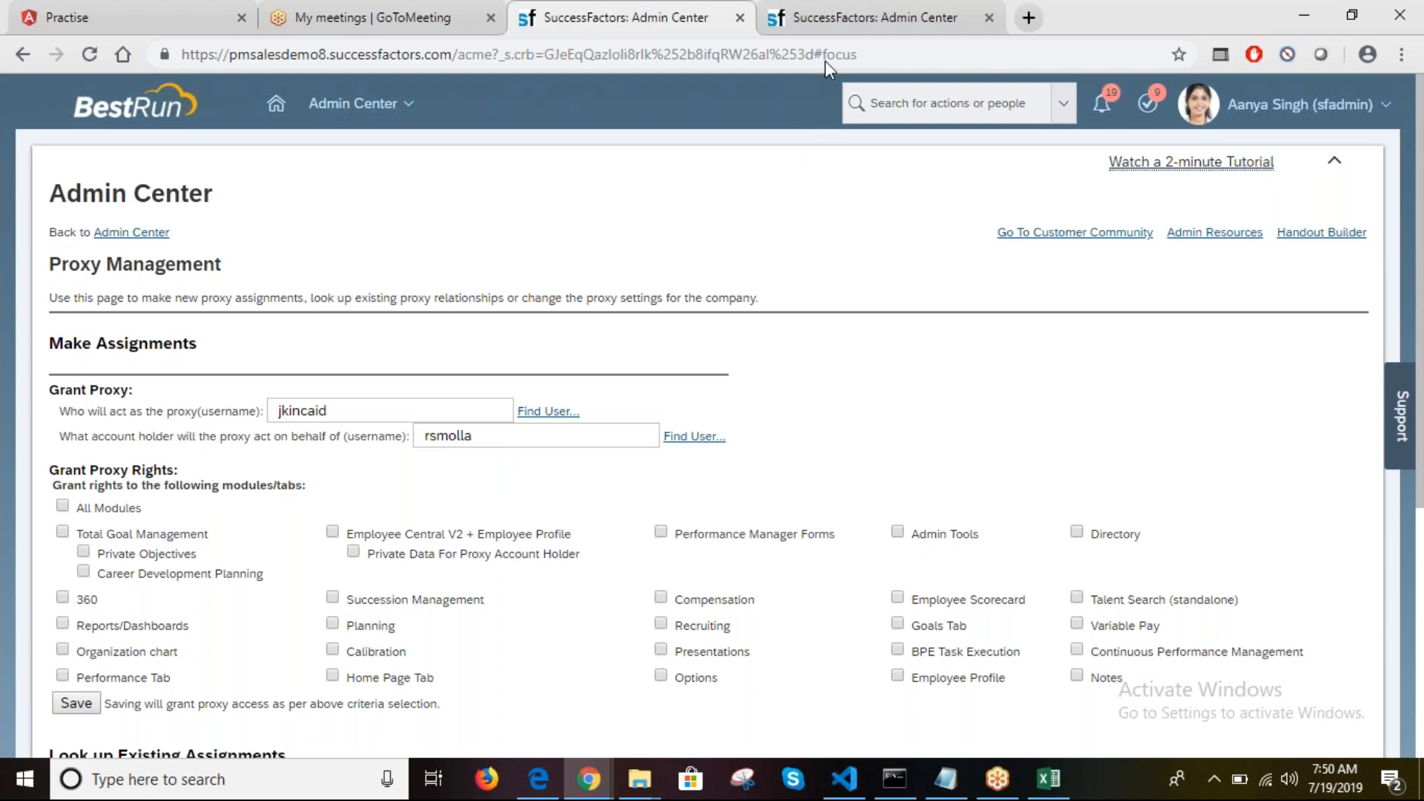
left_click(845, 21)
type("proxy imp")
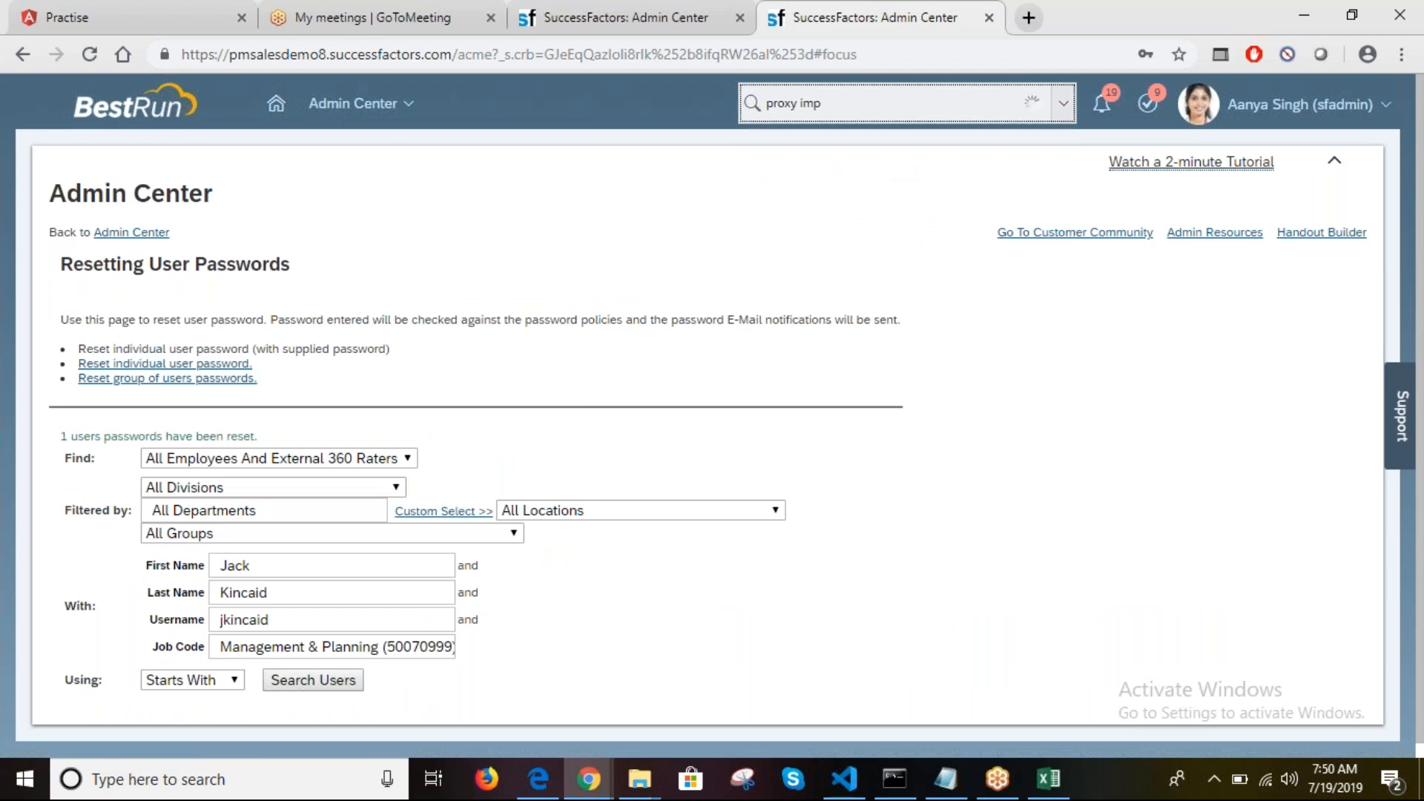
Step: Open Proxy Import from the search results and download the blank CSV template
left_click(817, 153)
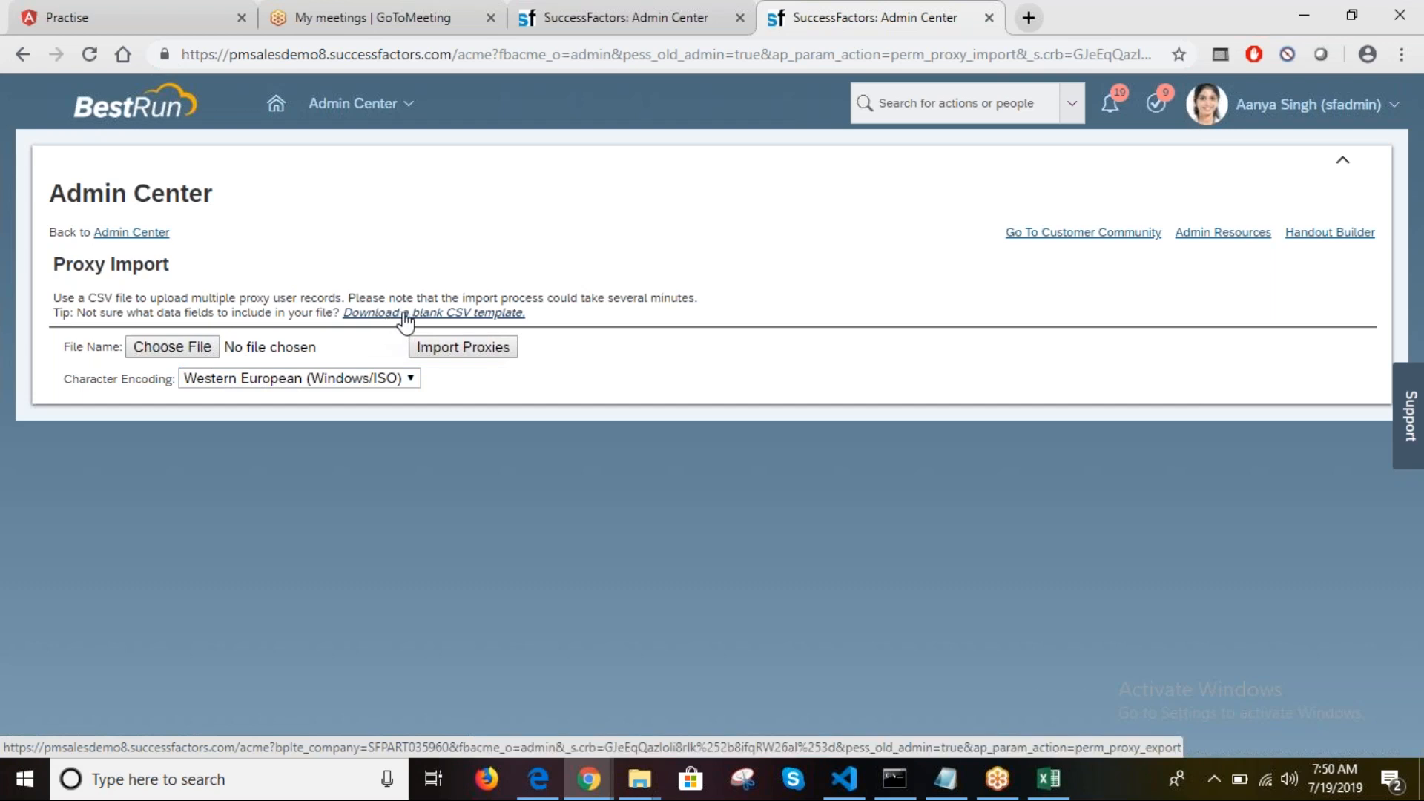
left_click(465, 317)
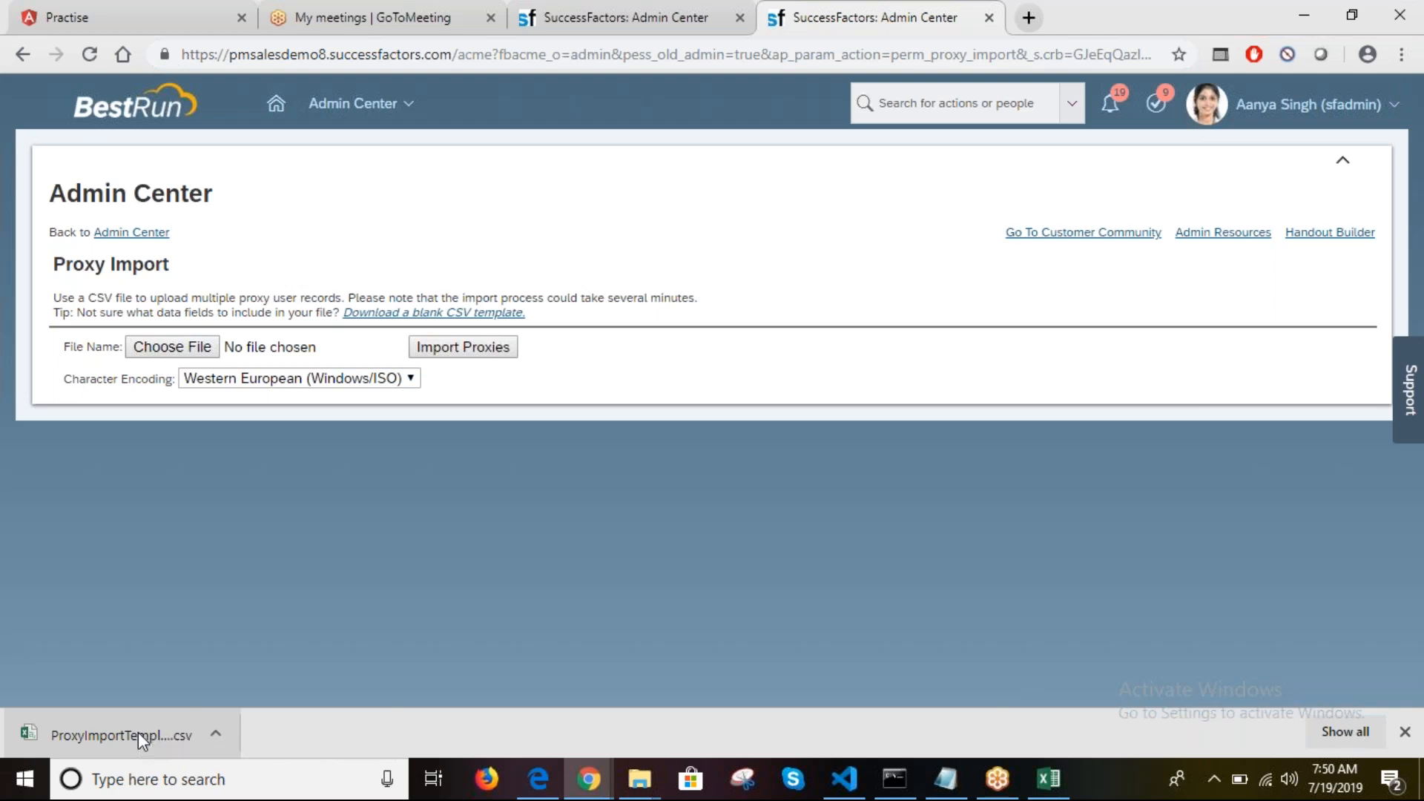
Step: Open the downloaded proxy import CSV in Excel and bring the ProxyImportTemplate window forward
left_click(138, 732)
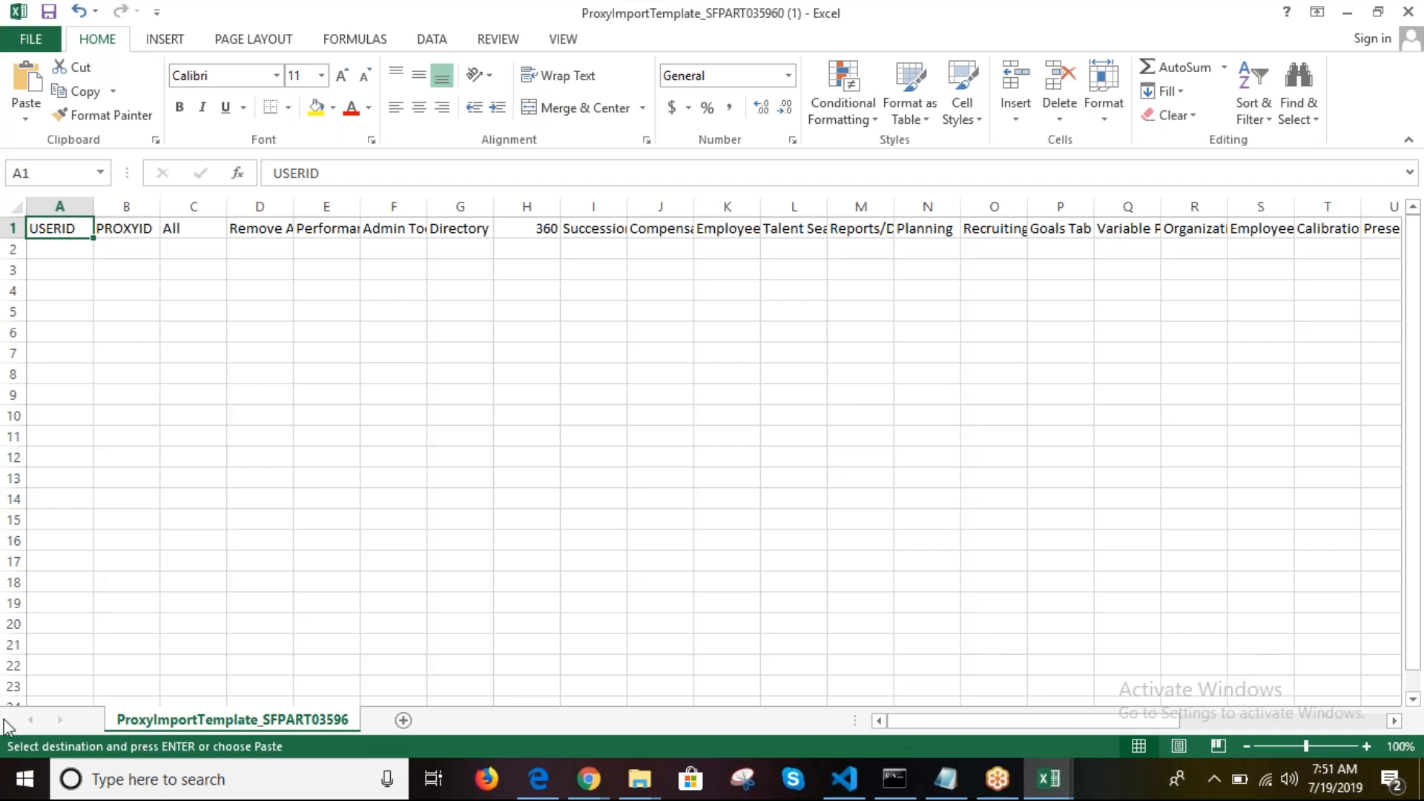
left_click(856, 465)
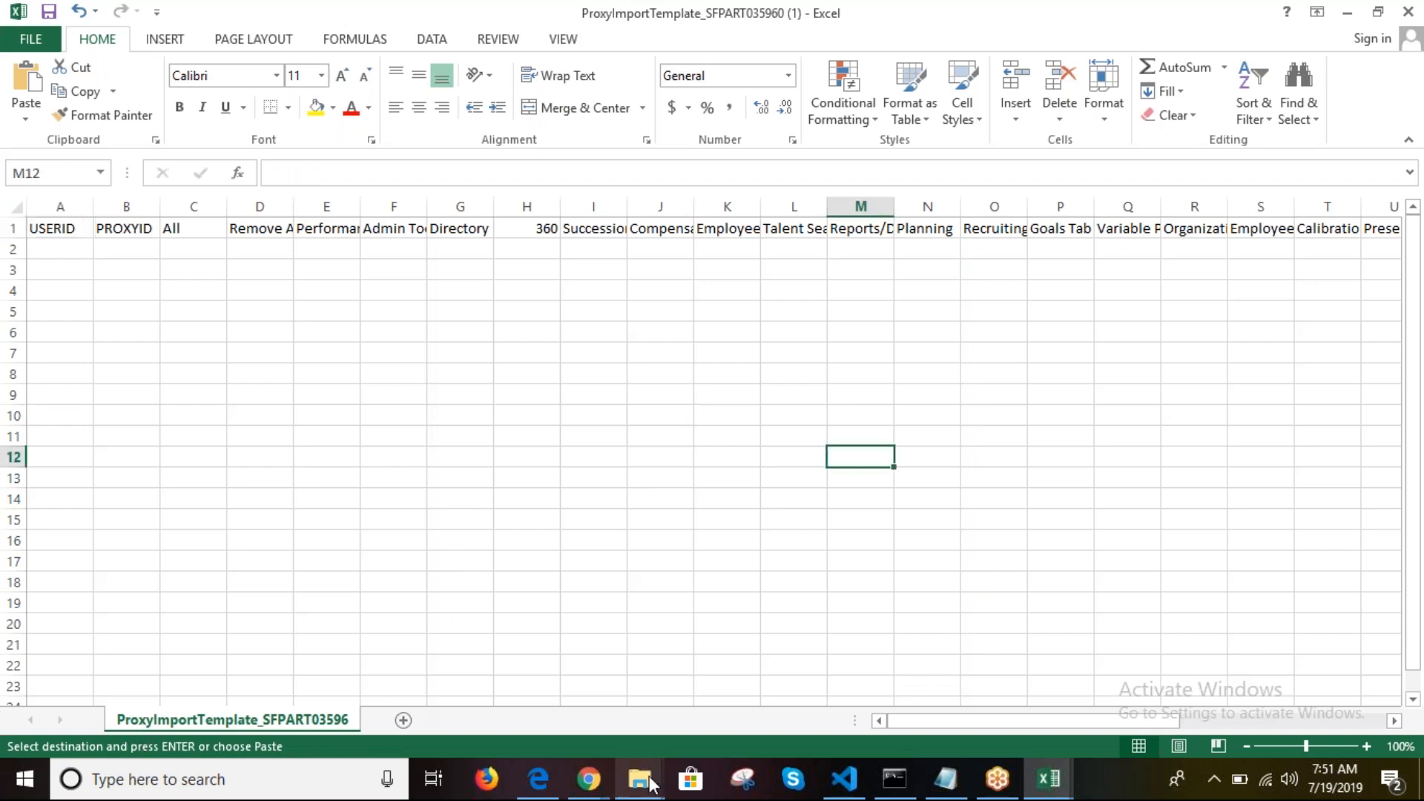
left_click(587, 780)
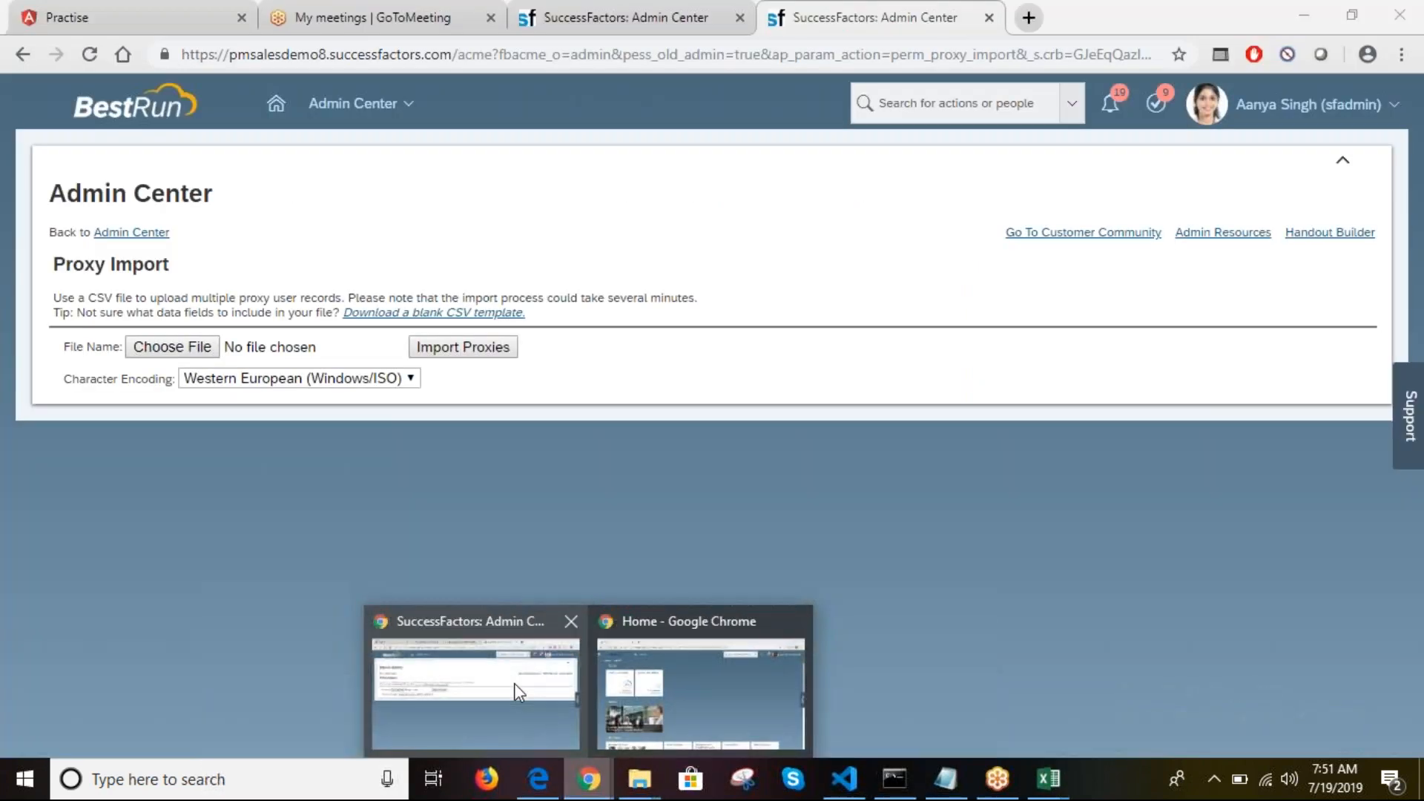
left_click(519, 686)
left_click(566, 10)
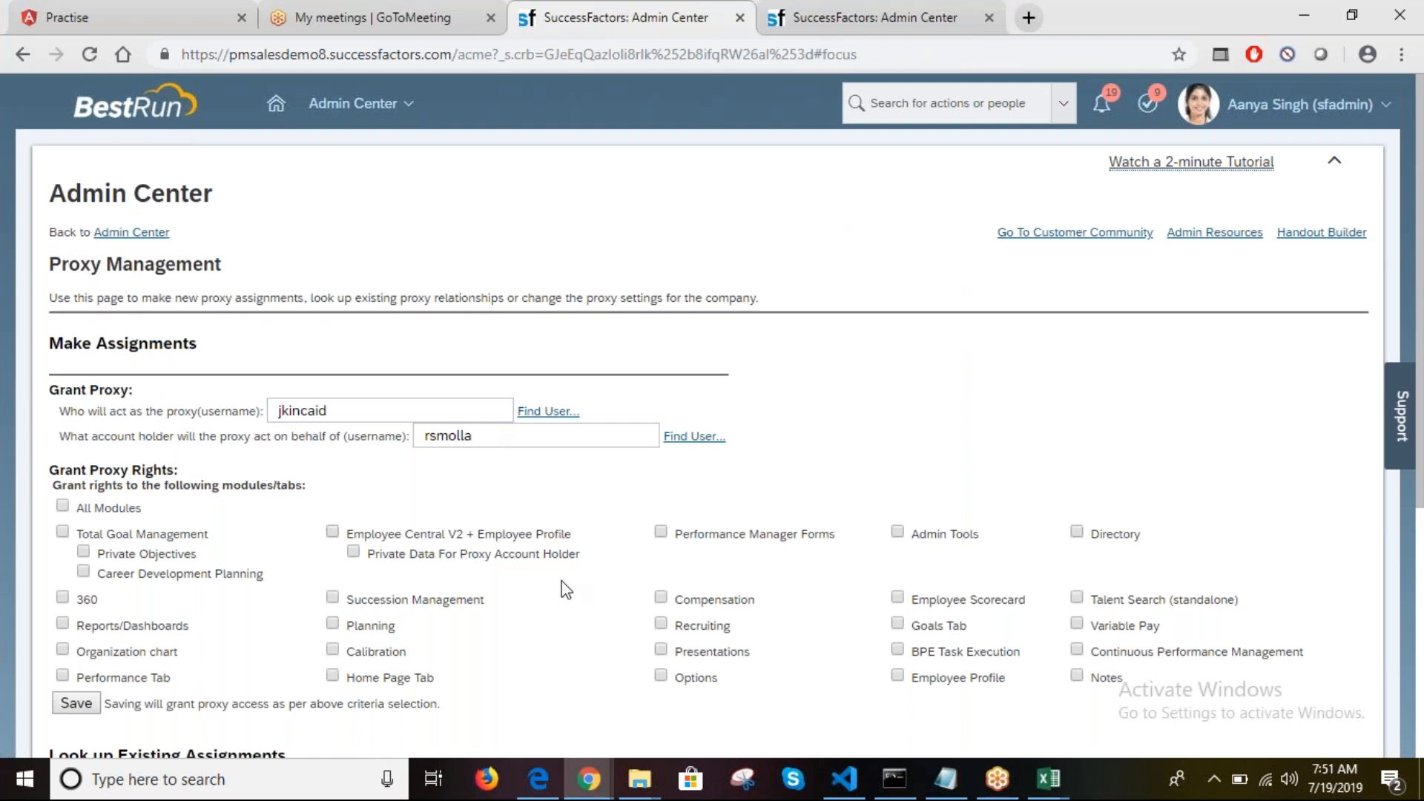
left_click(643, 792)
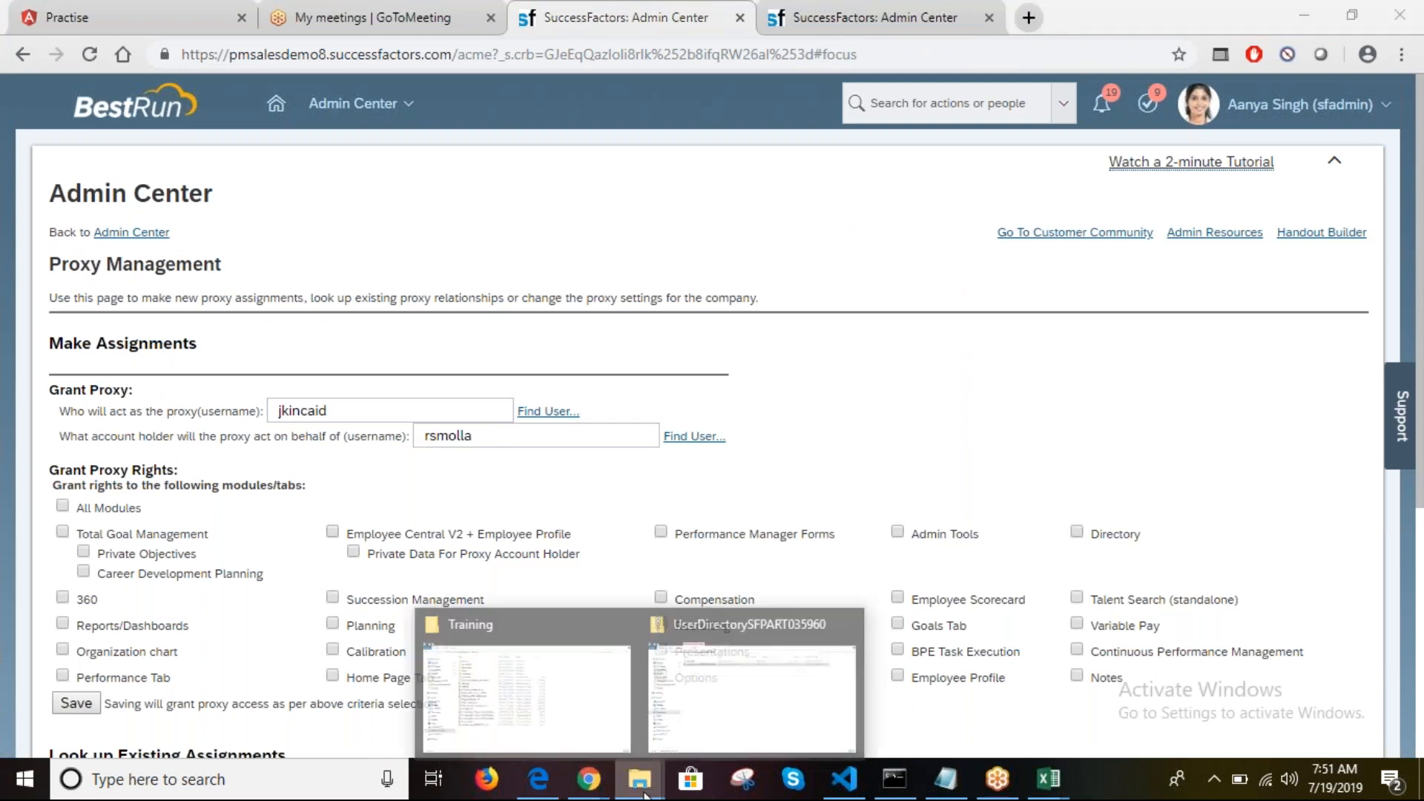
mouse_move(1072, 777)
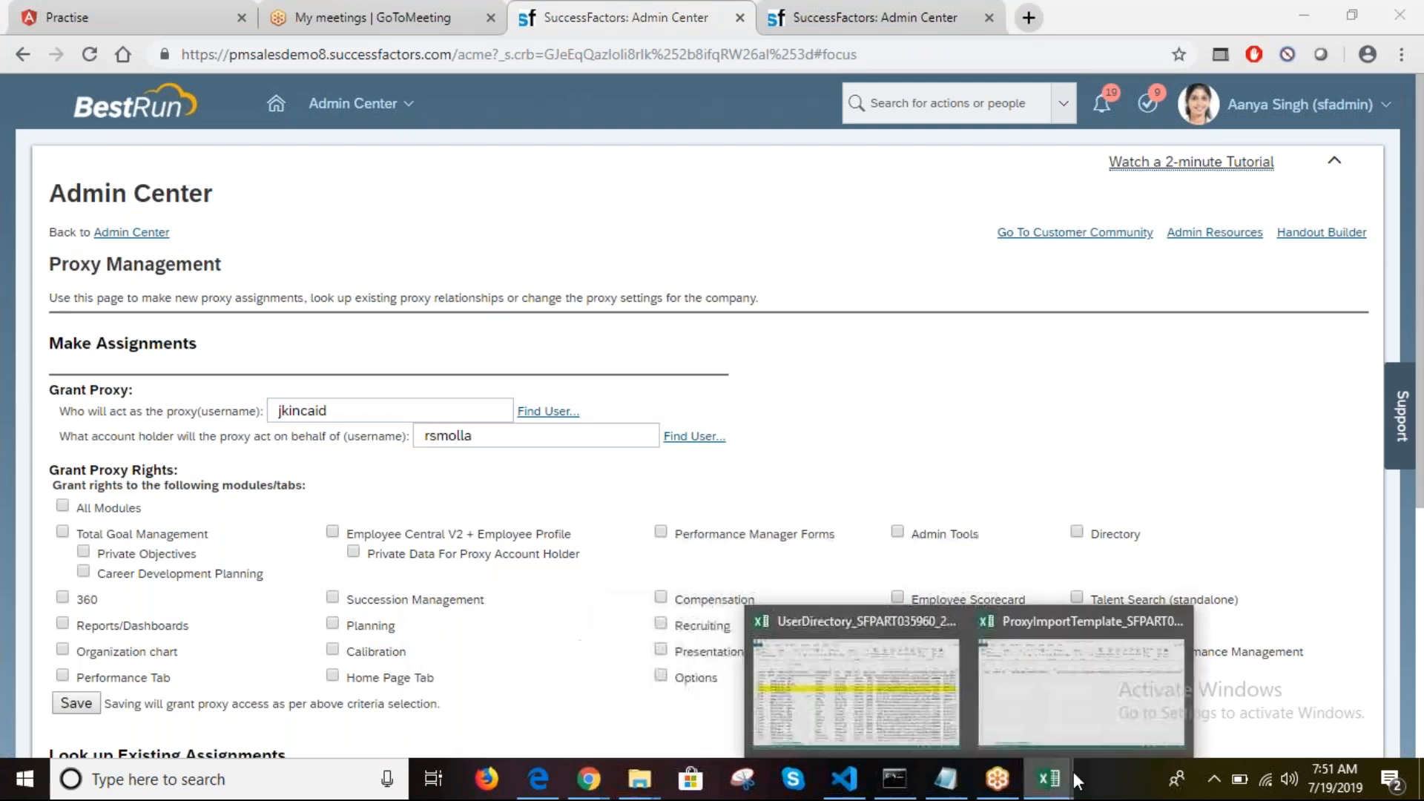
left_click(1128, 701)
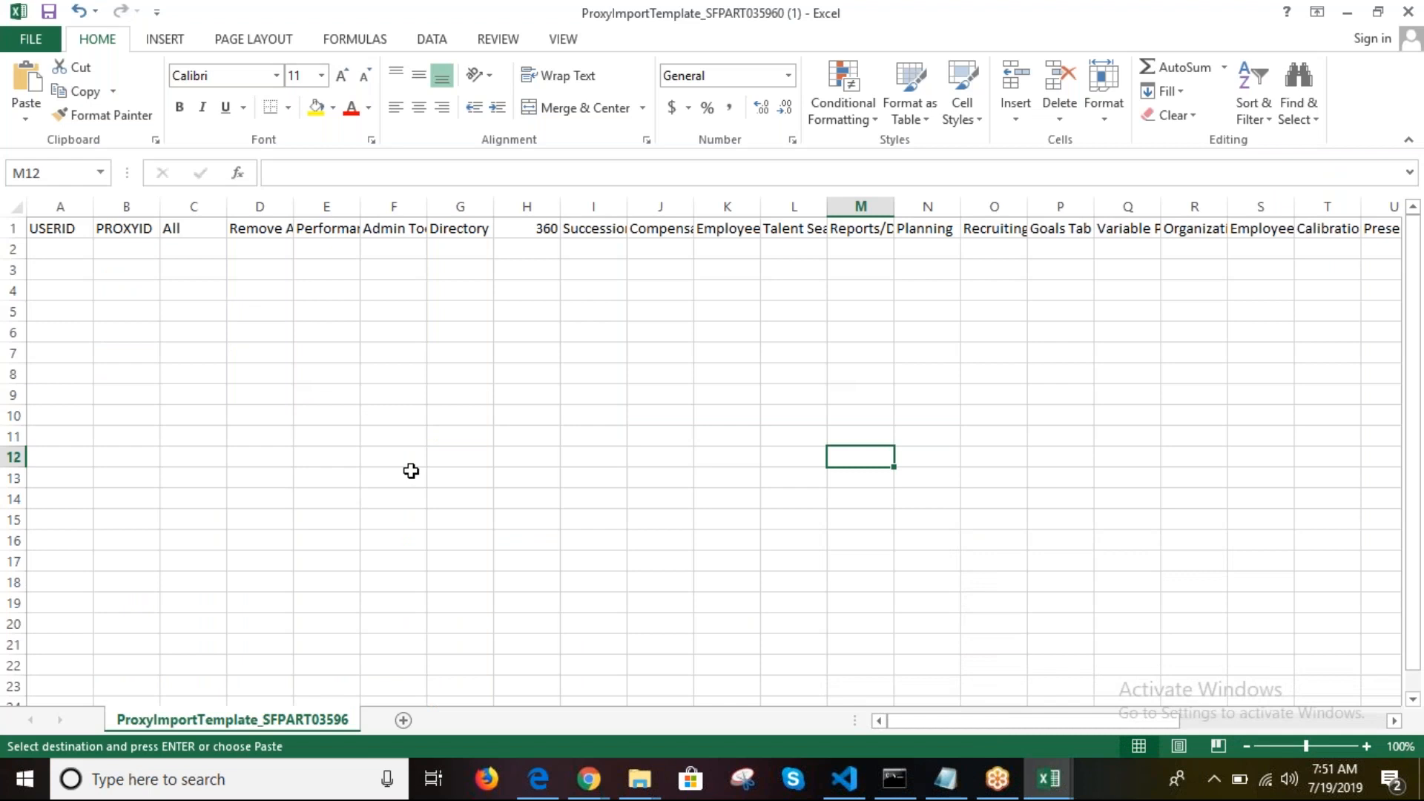
left_click(61, 264)
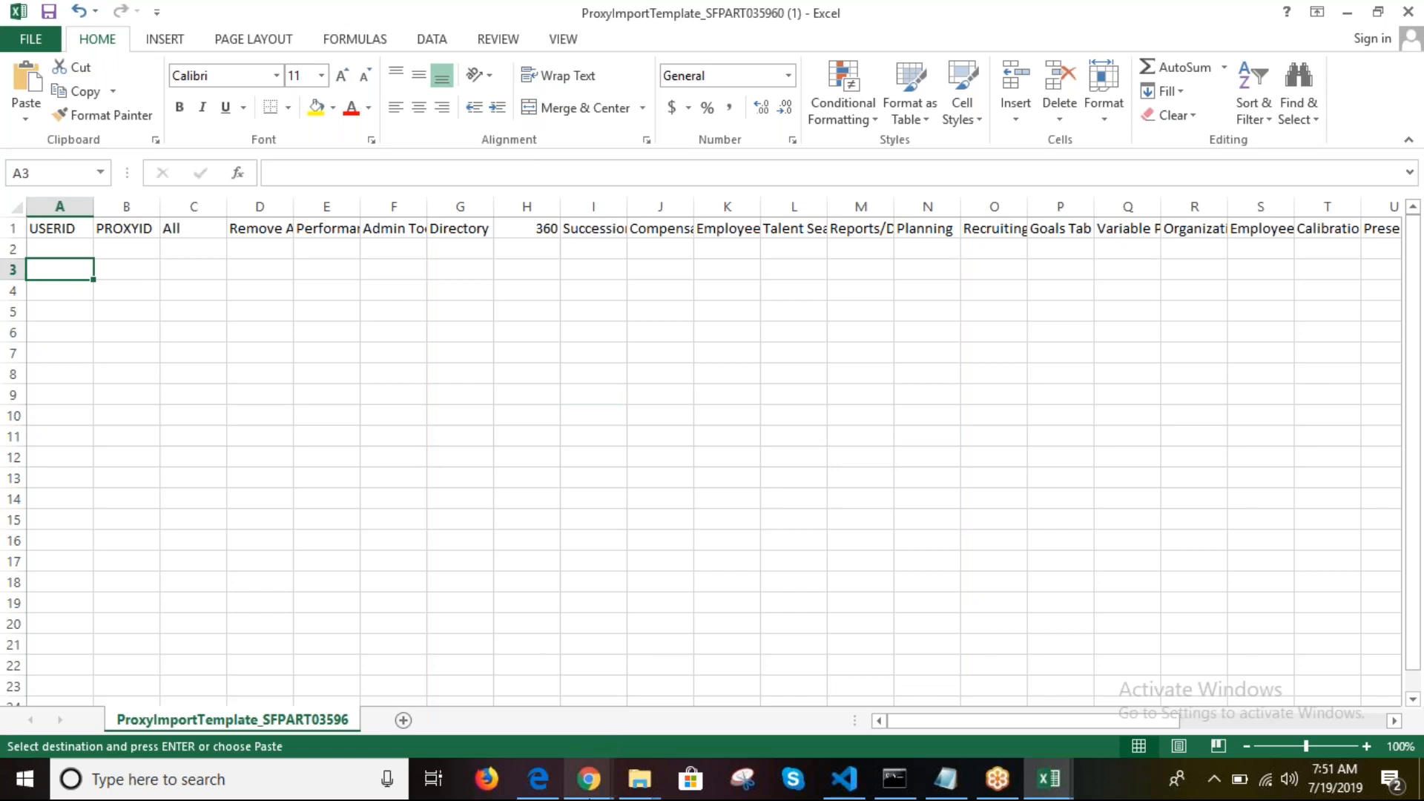
mouse_move(589, 779)
left_click(509, 686)
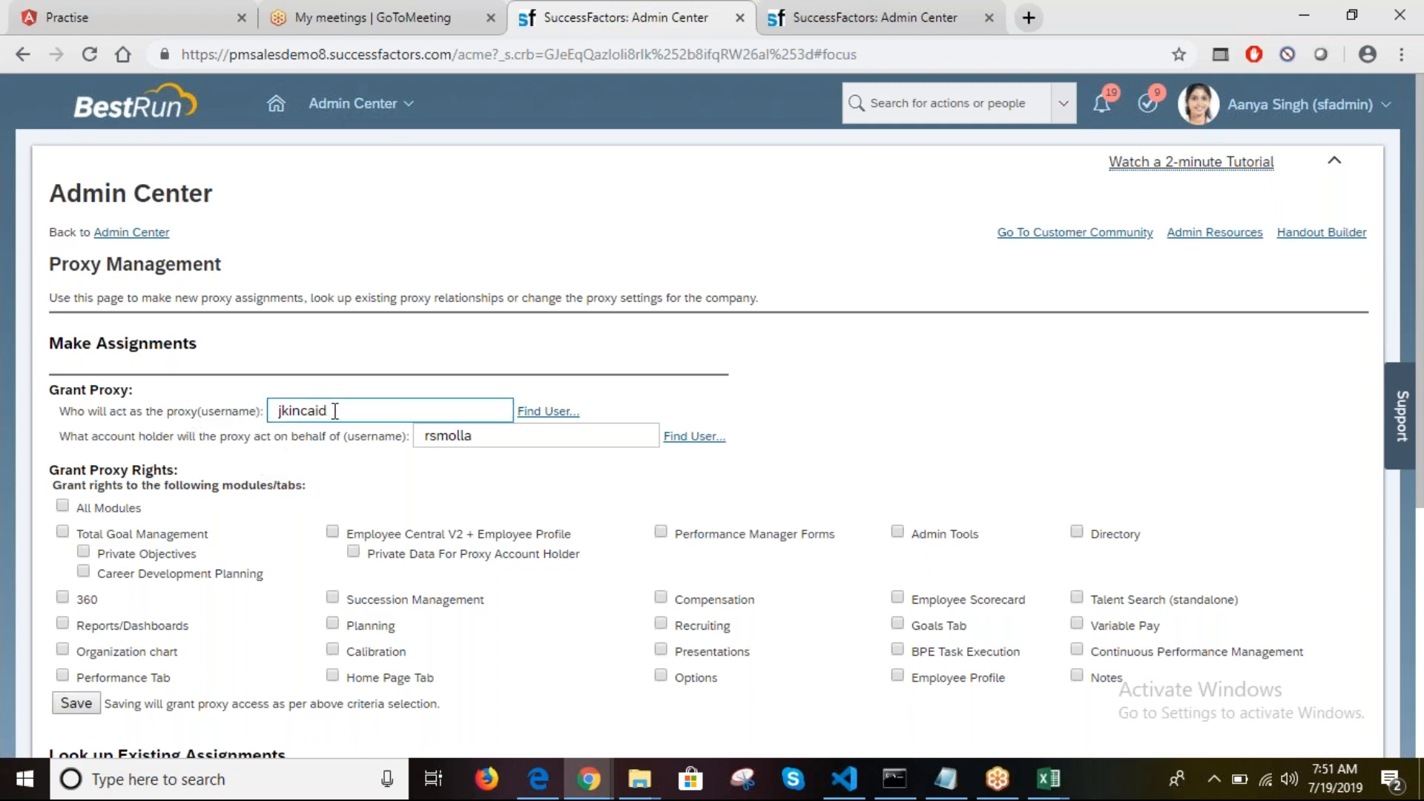
left_click(1053, 788)
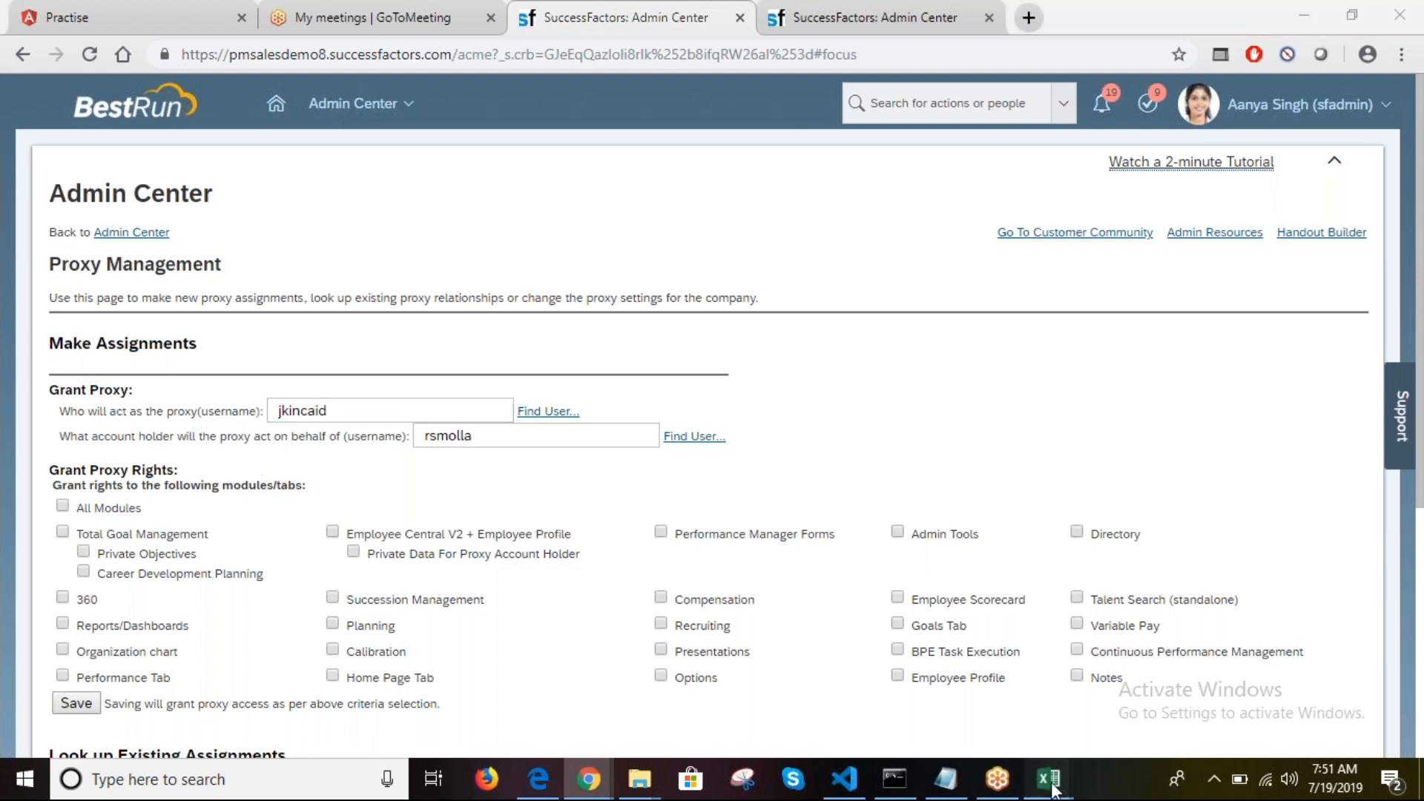
left_click(1075, 687)
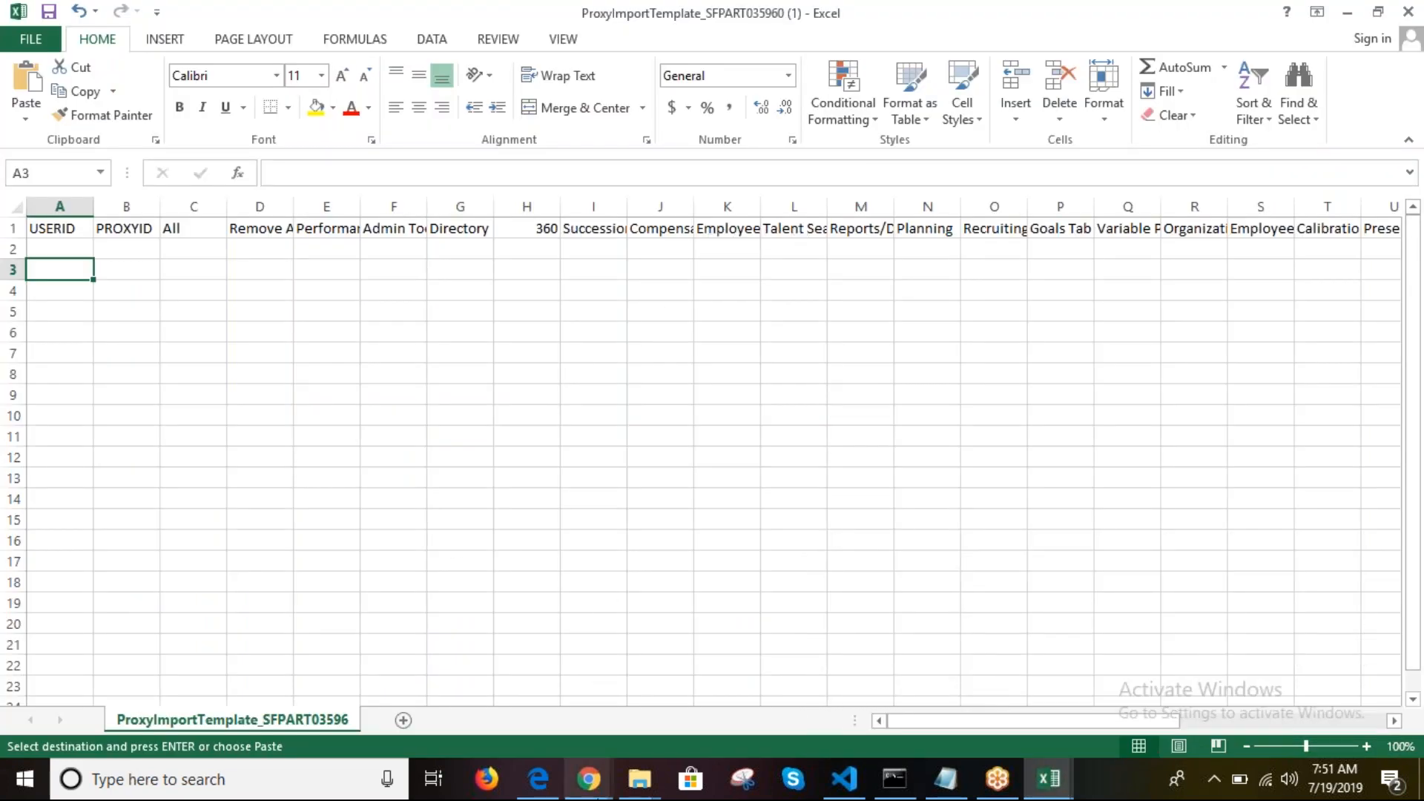
left_click(589, 779)
left_click(446, 674)
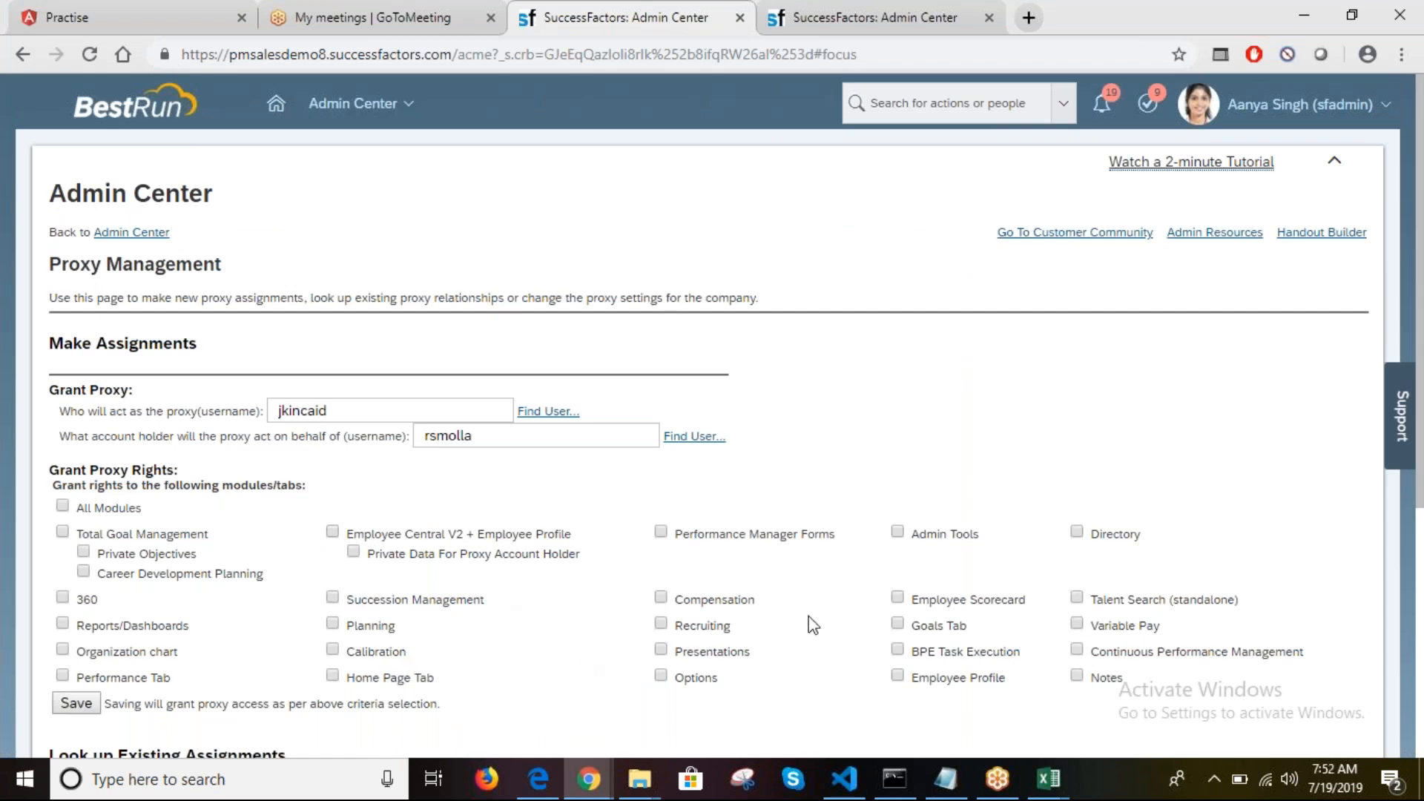
left_click(1048, 778)
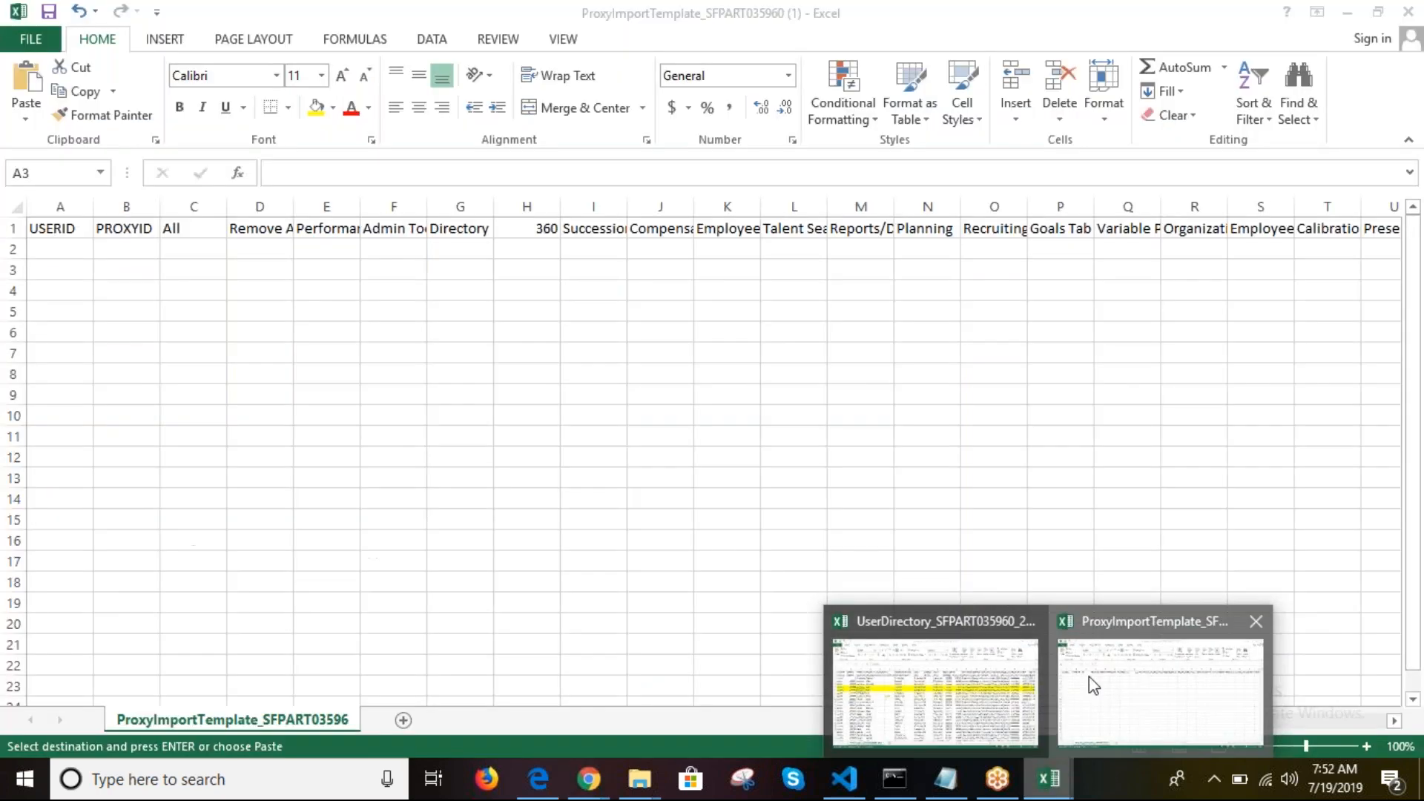
left_click(1089, 676)
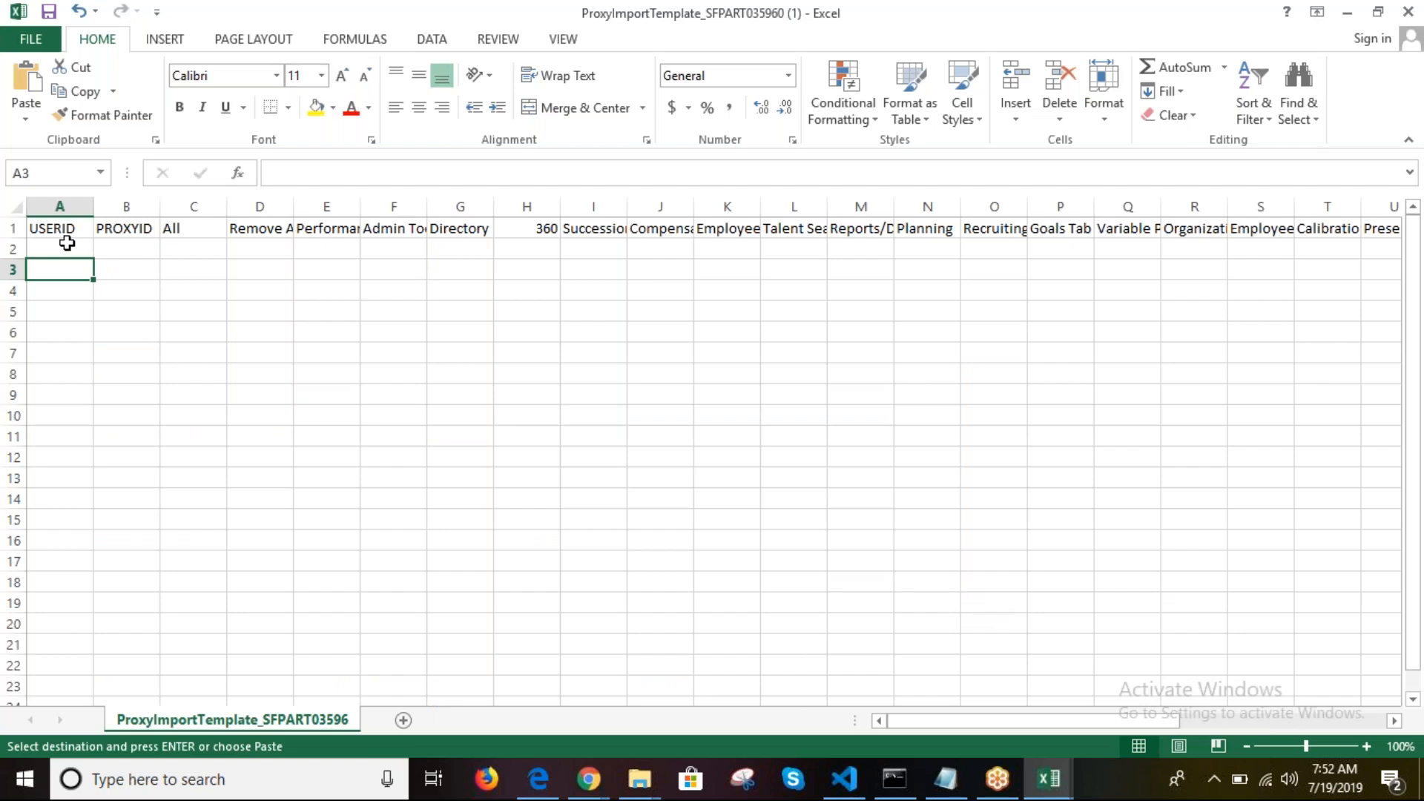
left_click(74, 245)
Step: Copy user ID 100115 from UserDirectory cell B14 into template cell A2
left_click(1050, 780)
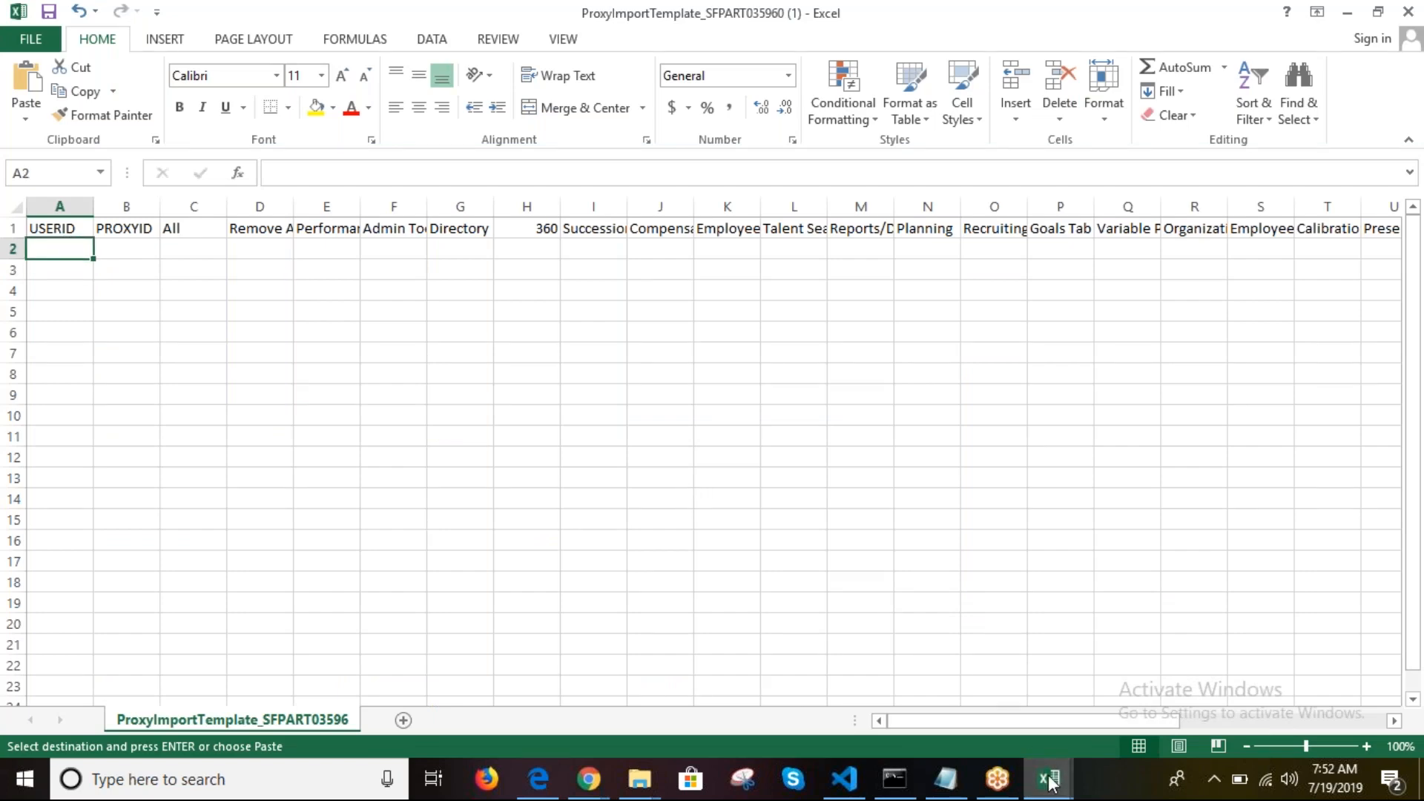
left_click(945, 683)
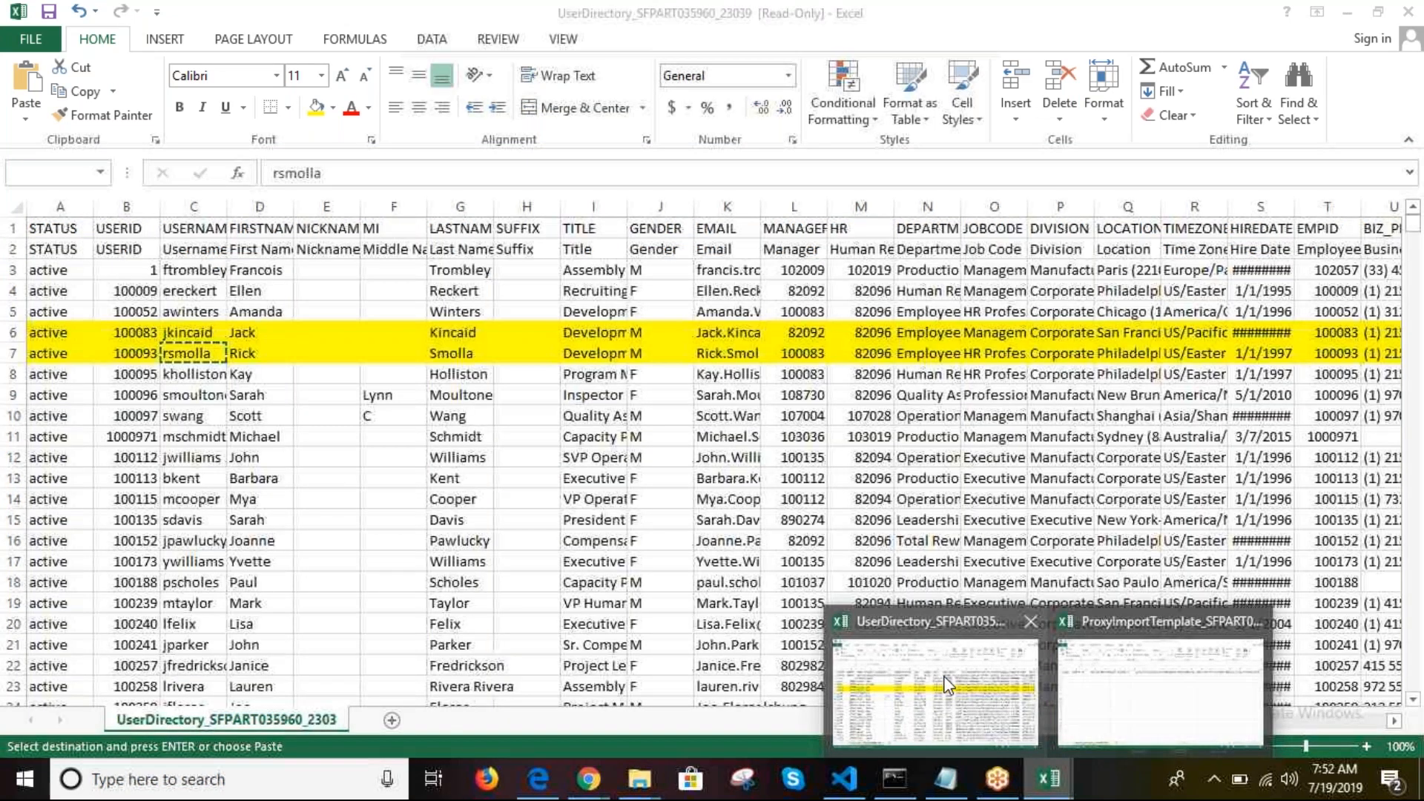
left_click(119, 409)
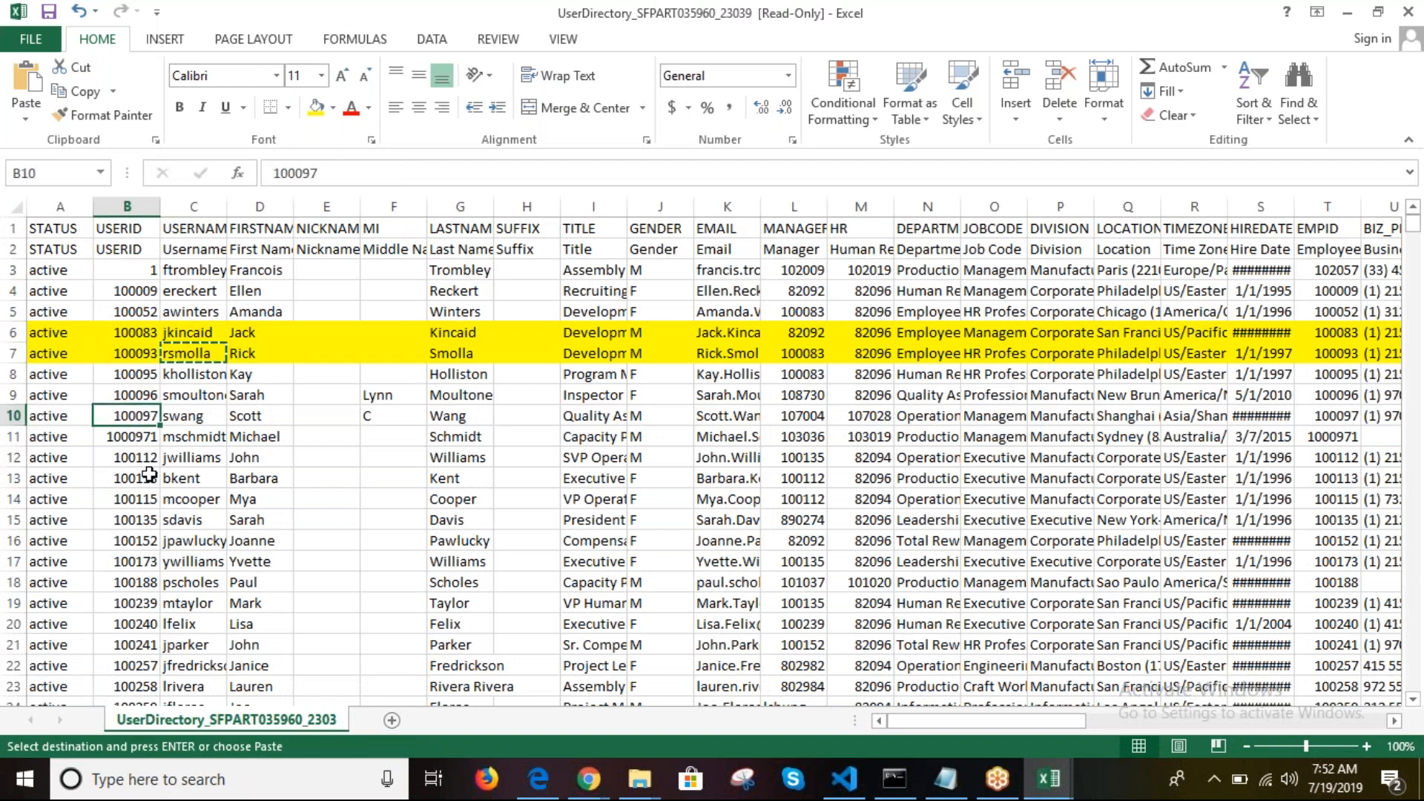
left_click(142, 498)
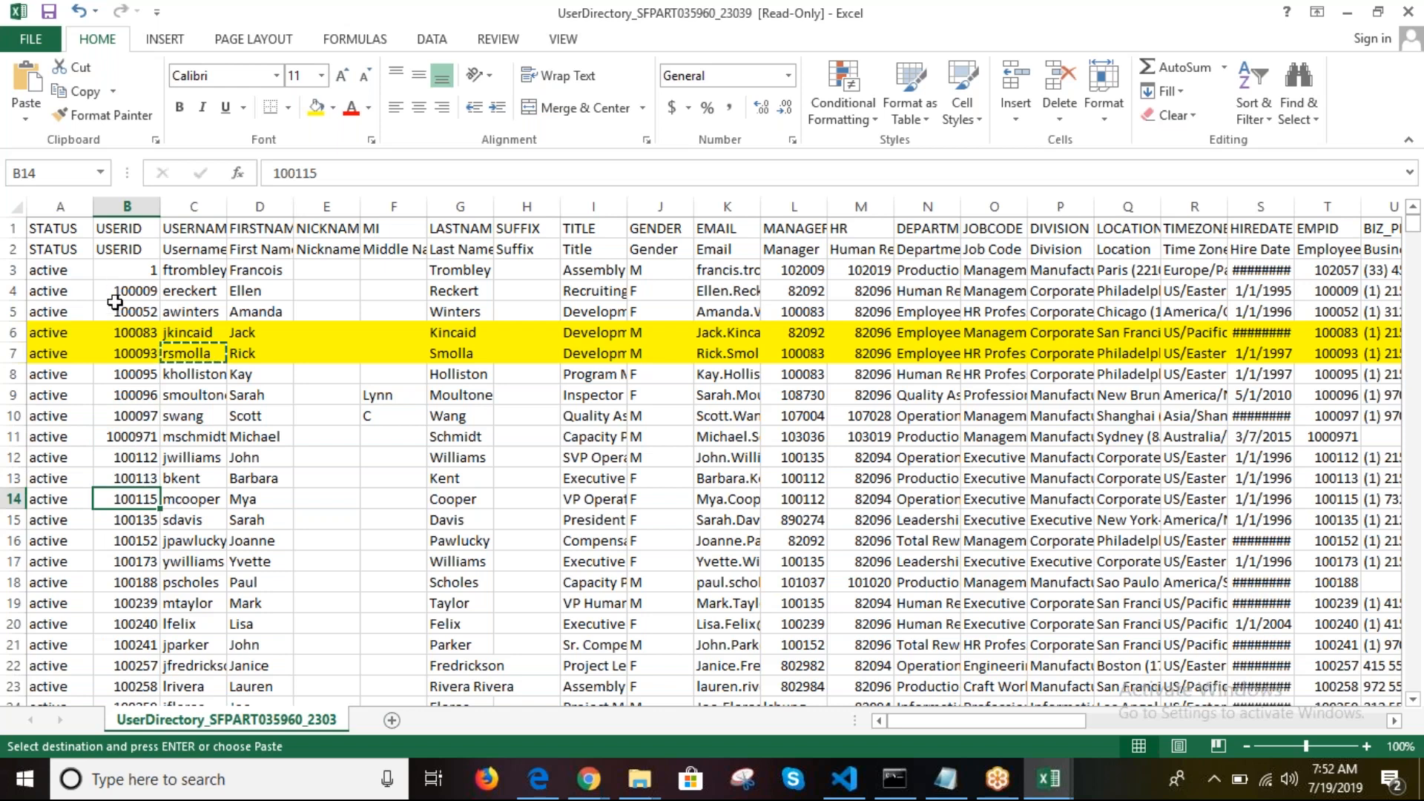
key("ctrl+c")
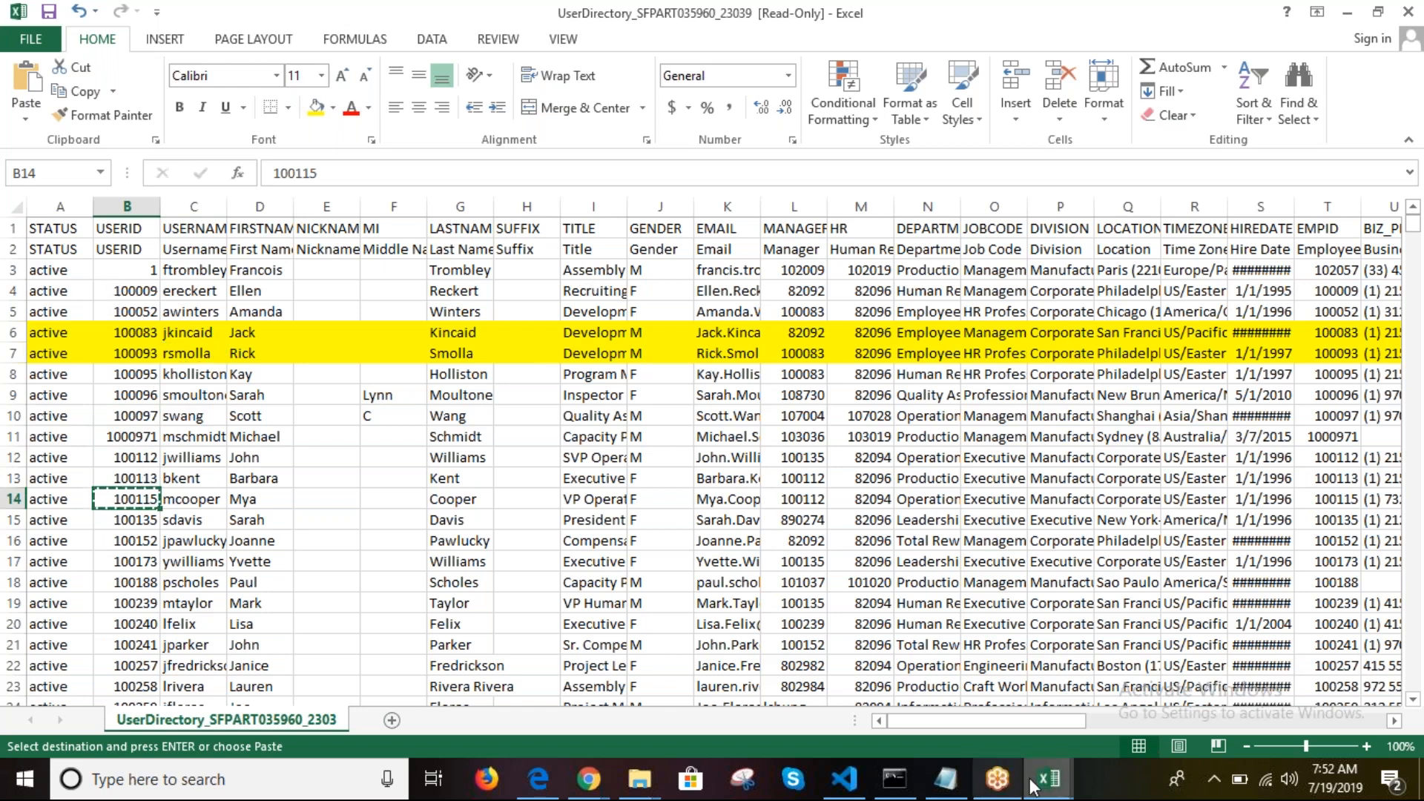
mouse_move(1048, 779)
mouse_move(1093, 689)
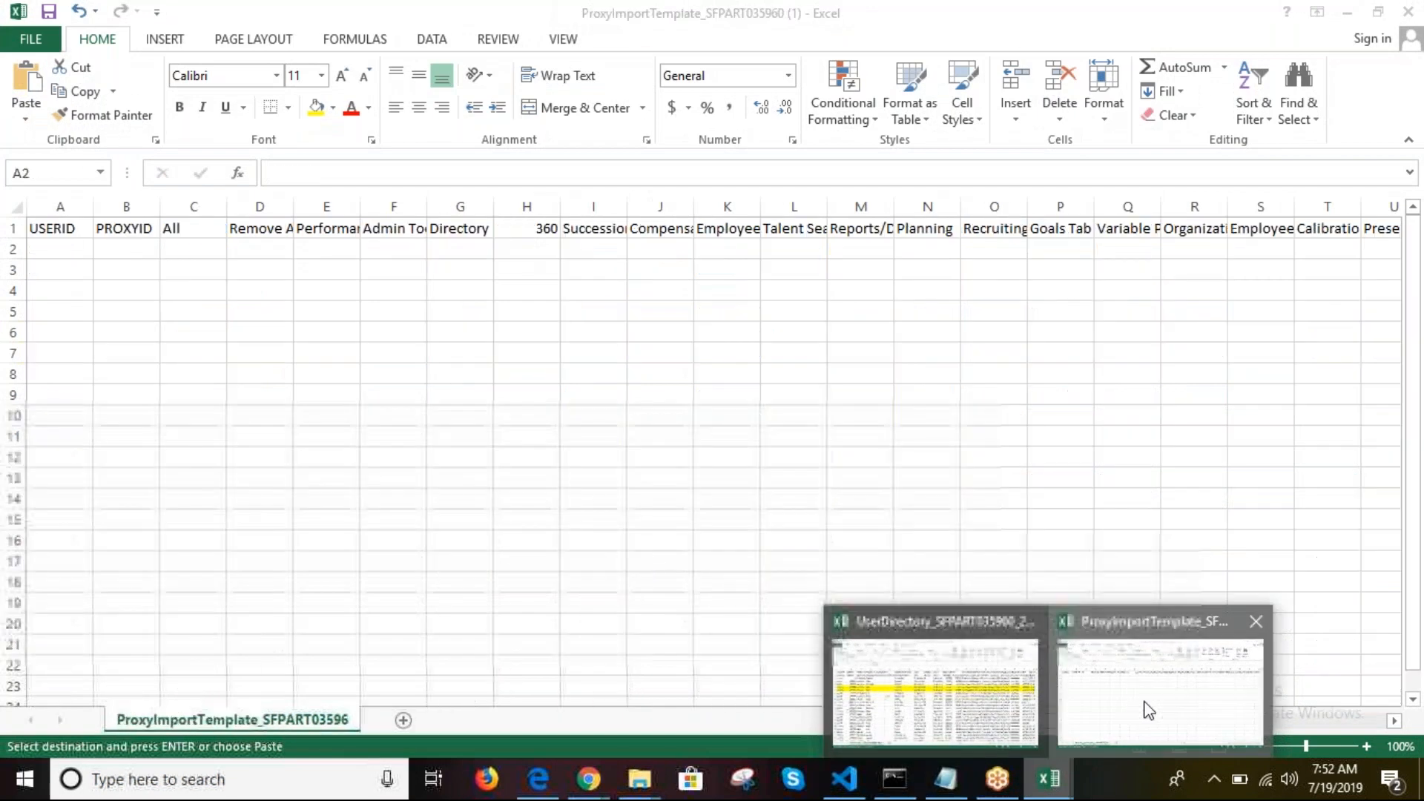
left_click(1147, 710)
key("ctrl+v")
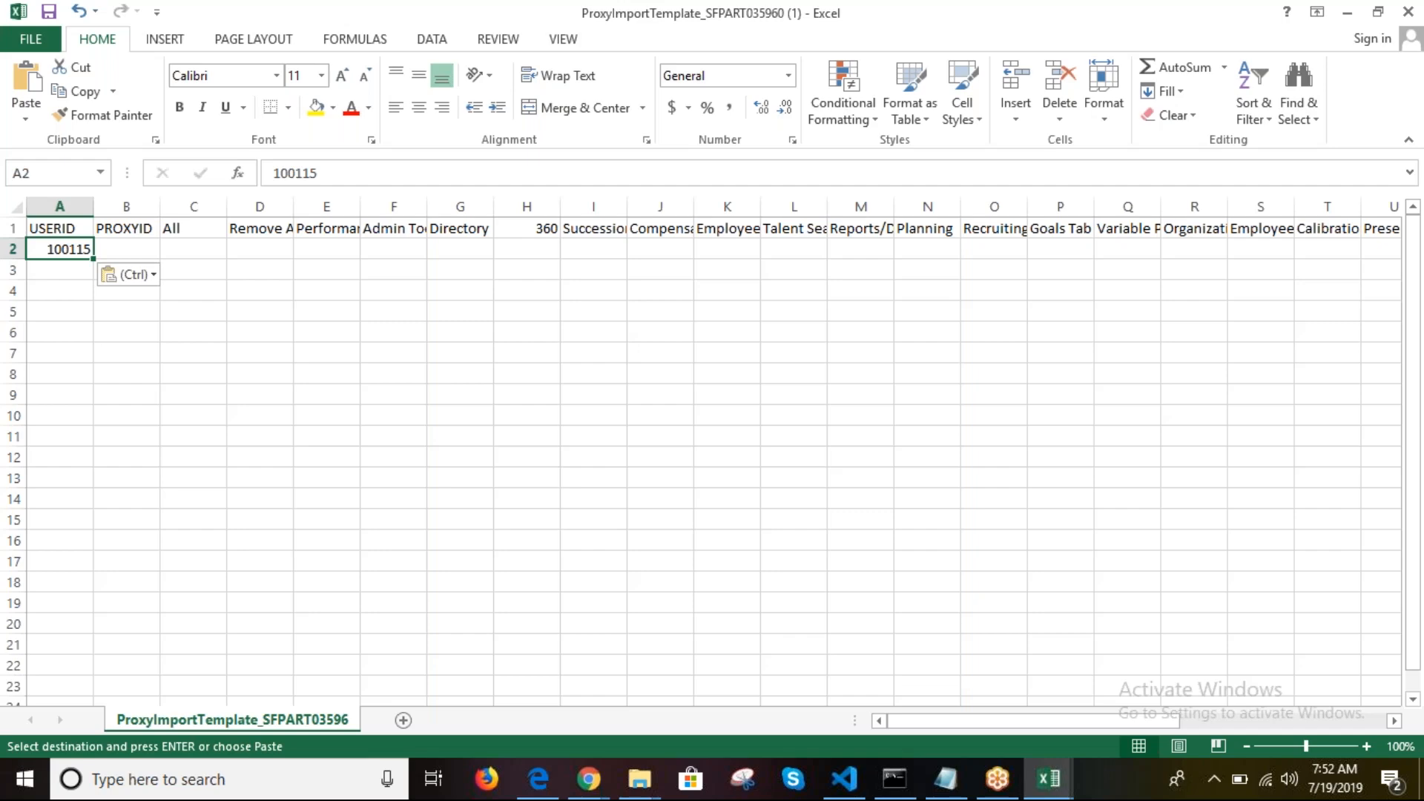
Step: Copy the proxy user's ID from B15 in the UserDirectory workbook
left_click(140, 252)
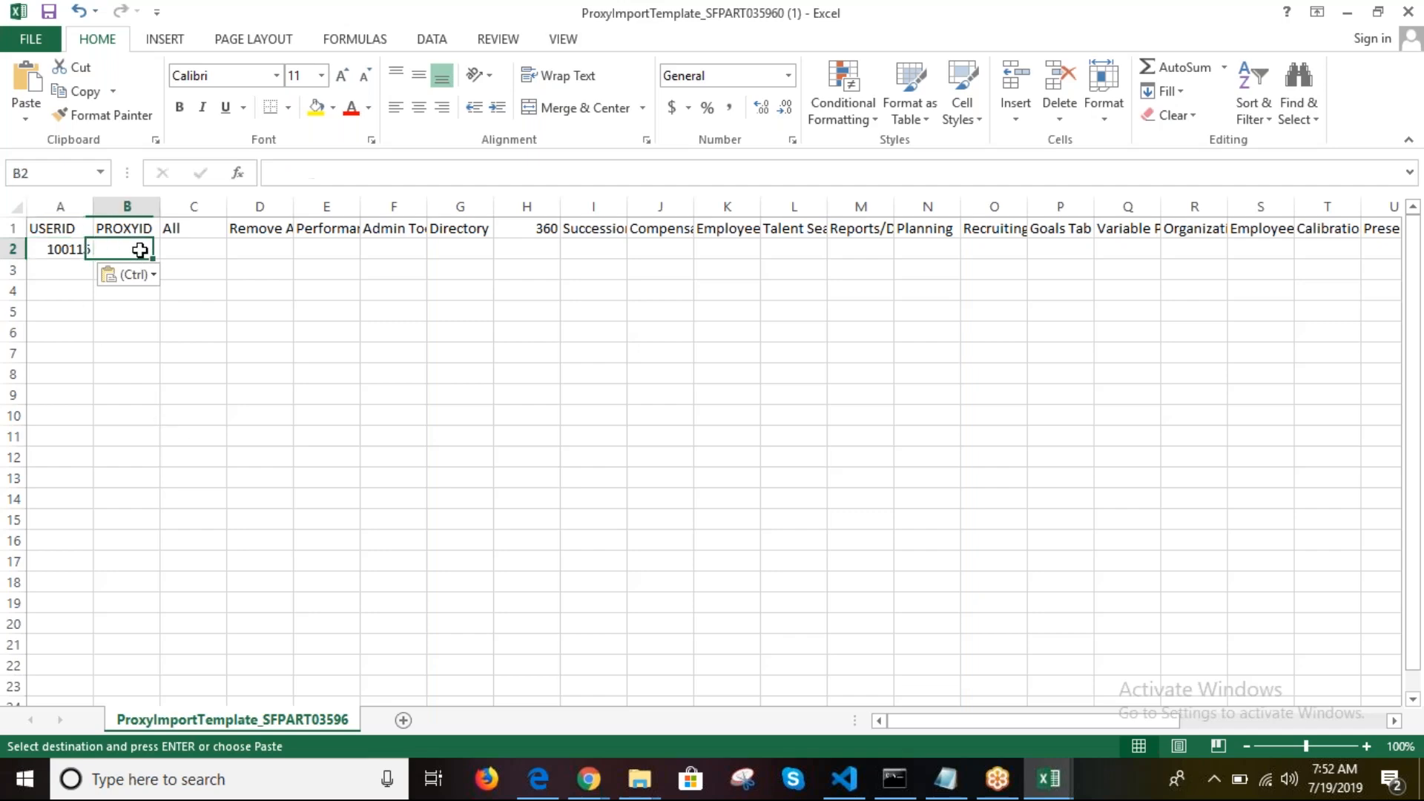
mouse_move(1073, 783)
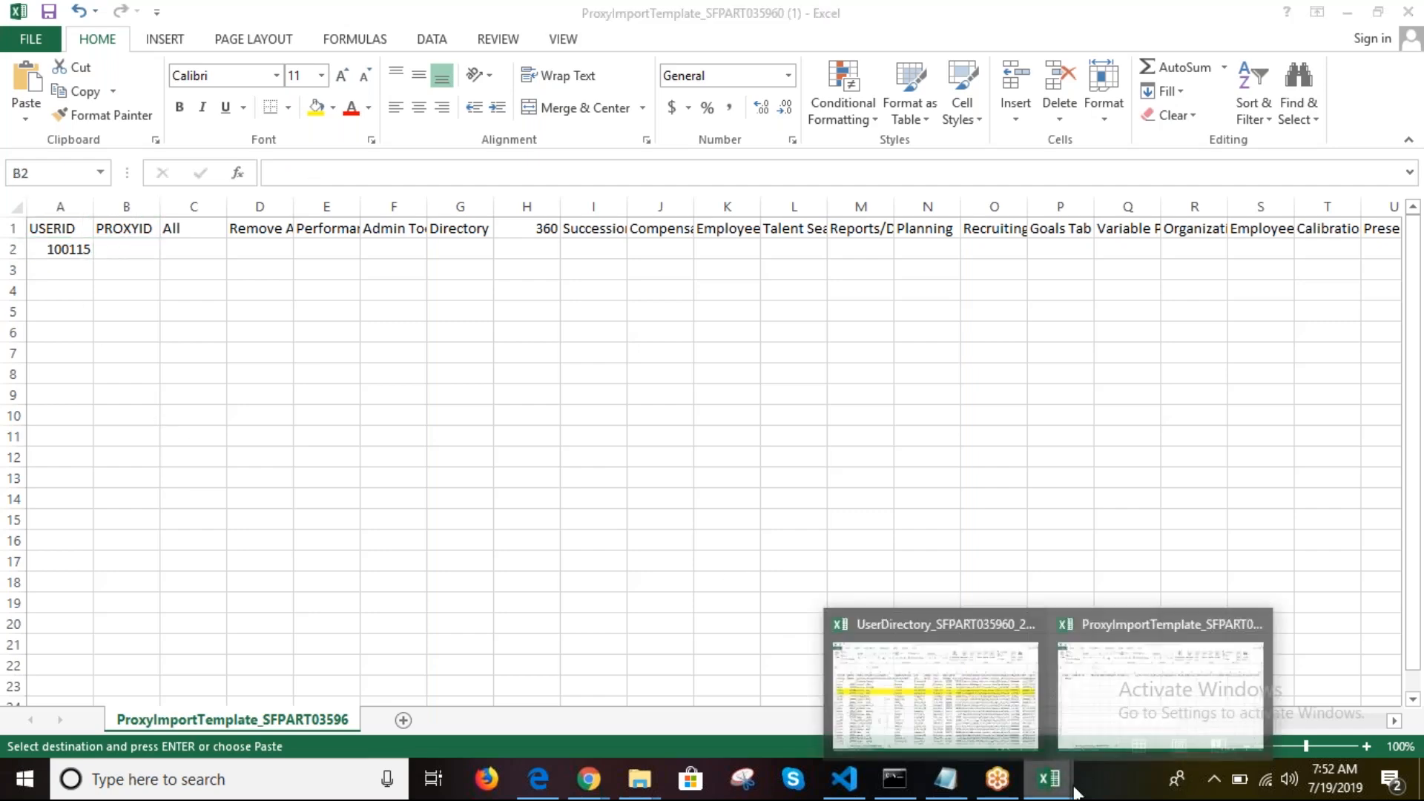
left_click(927, 709)
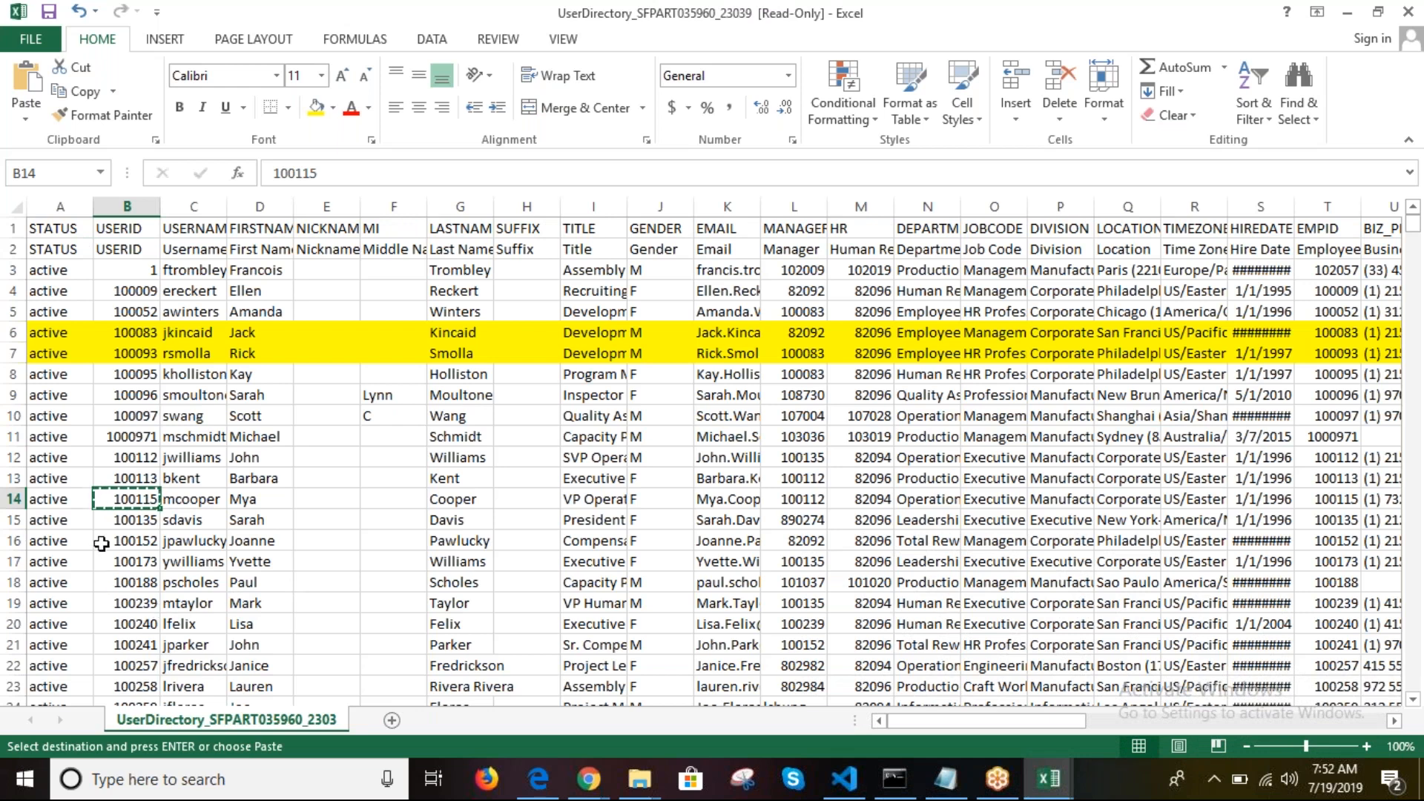
left_click(130, 526)
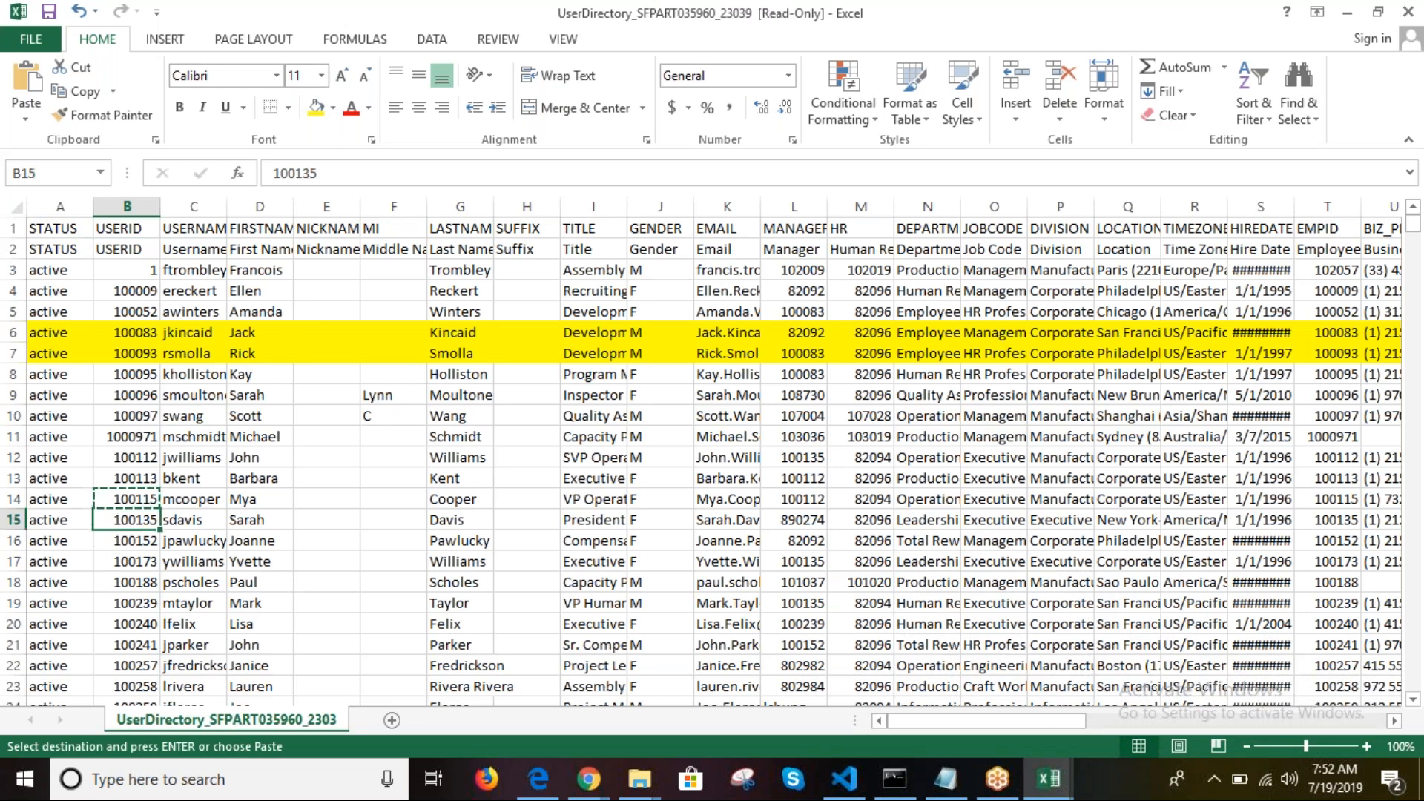
key("ctrl+c")
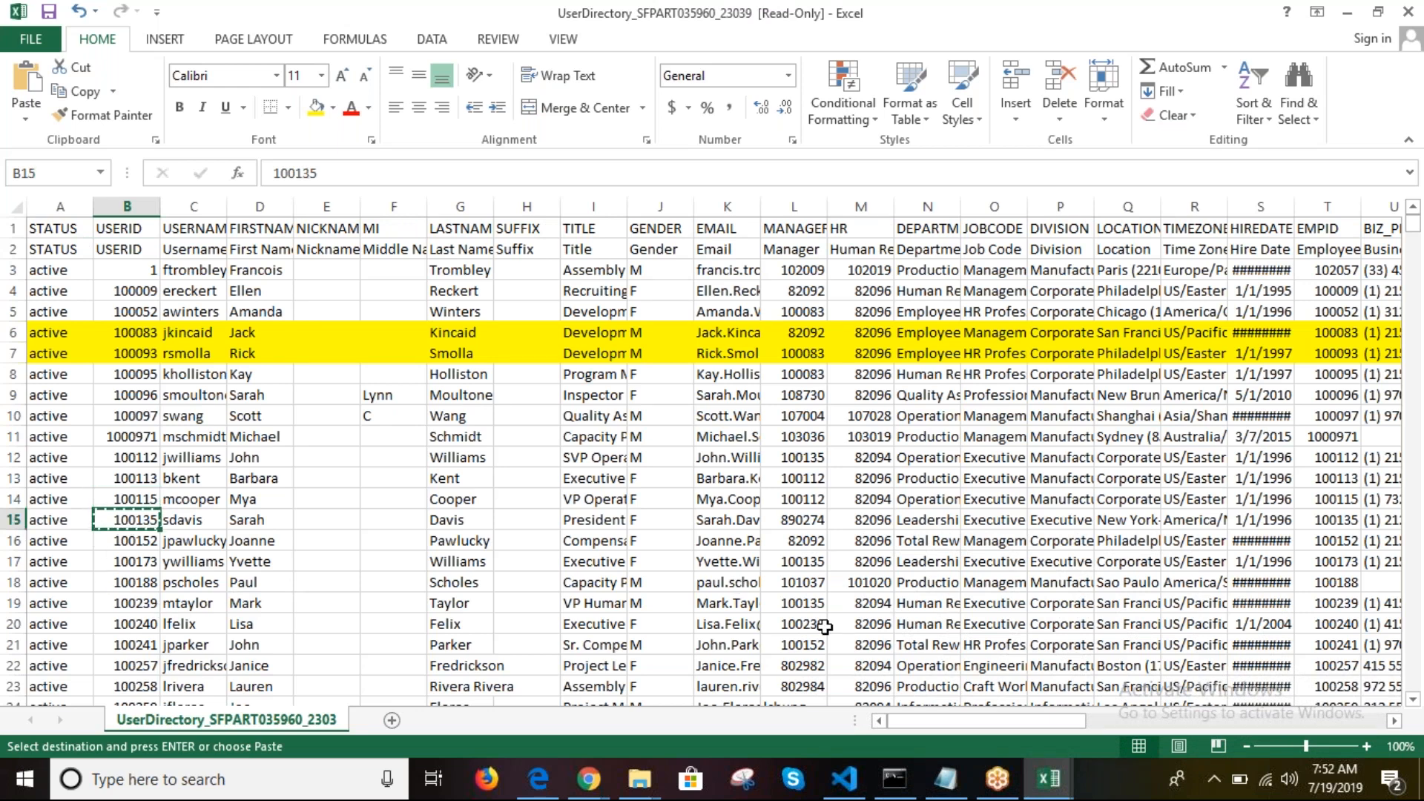
left_click(1050, 792)
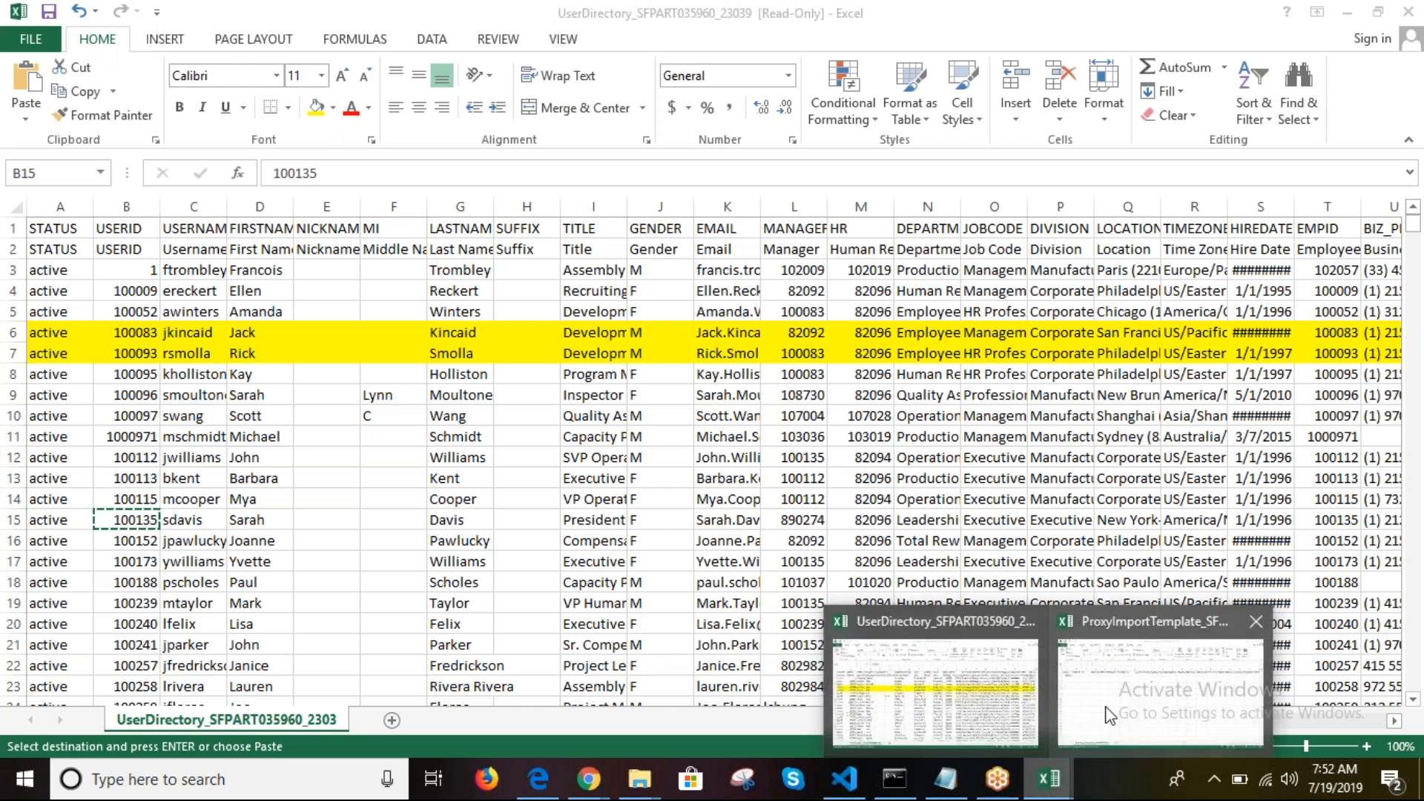
Step: Paste proxy ID 100135 into PROXYID cell B2
left_click(1107, 709)
key("ctrl+v")
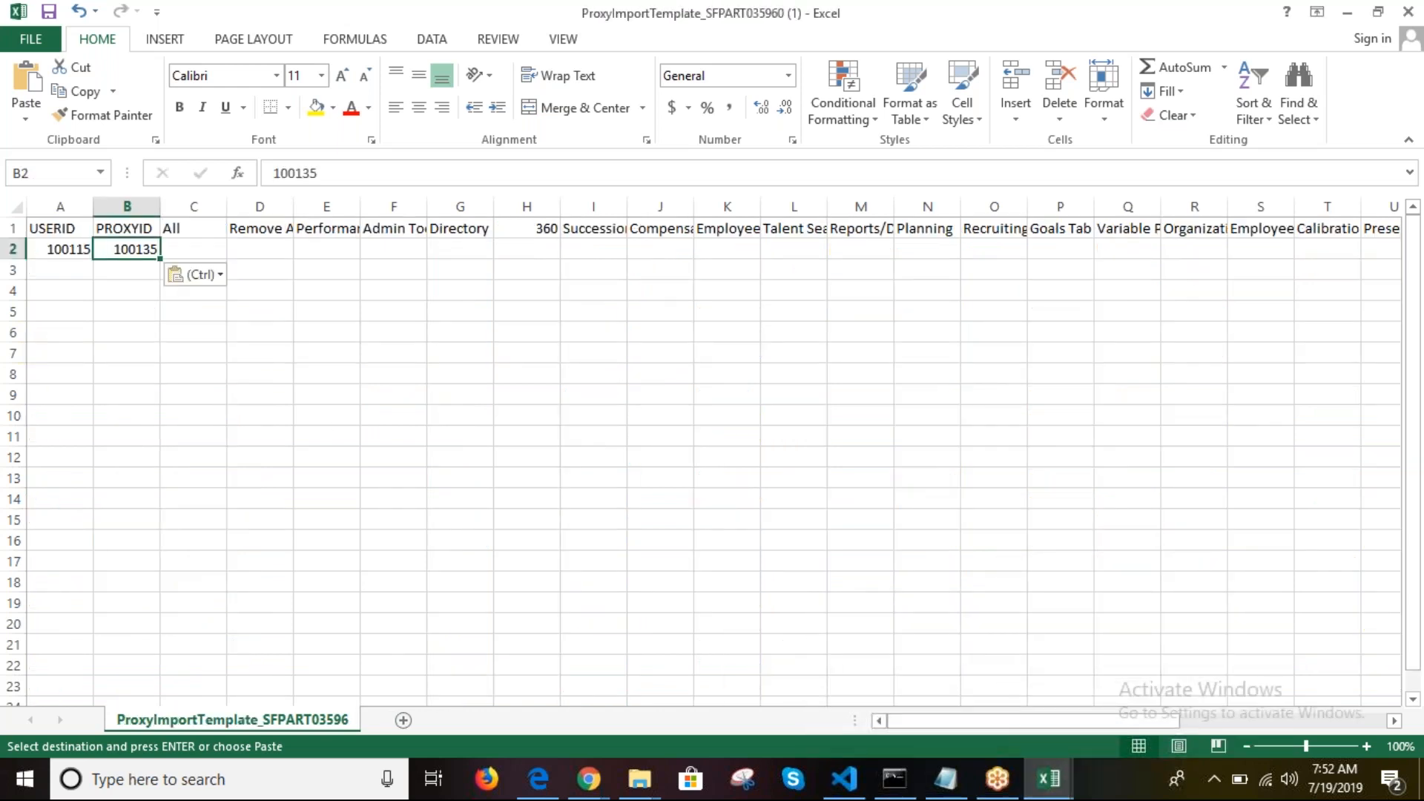
key("Tab")
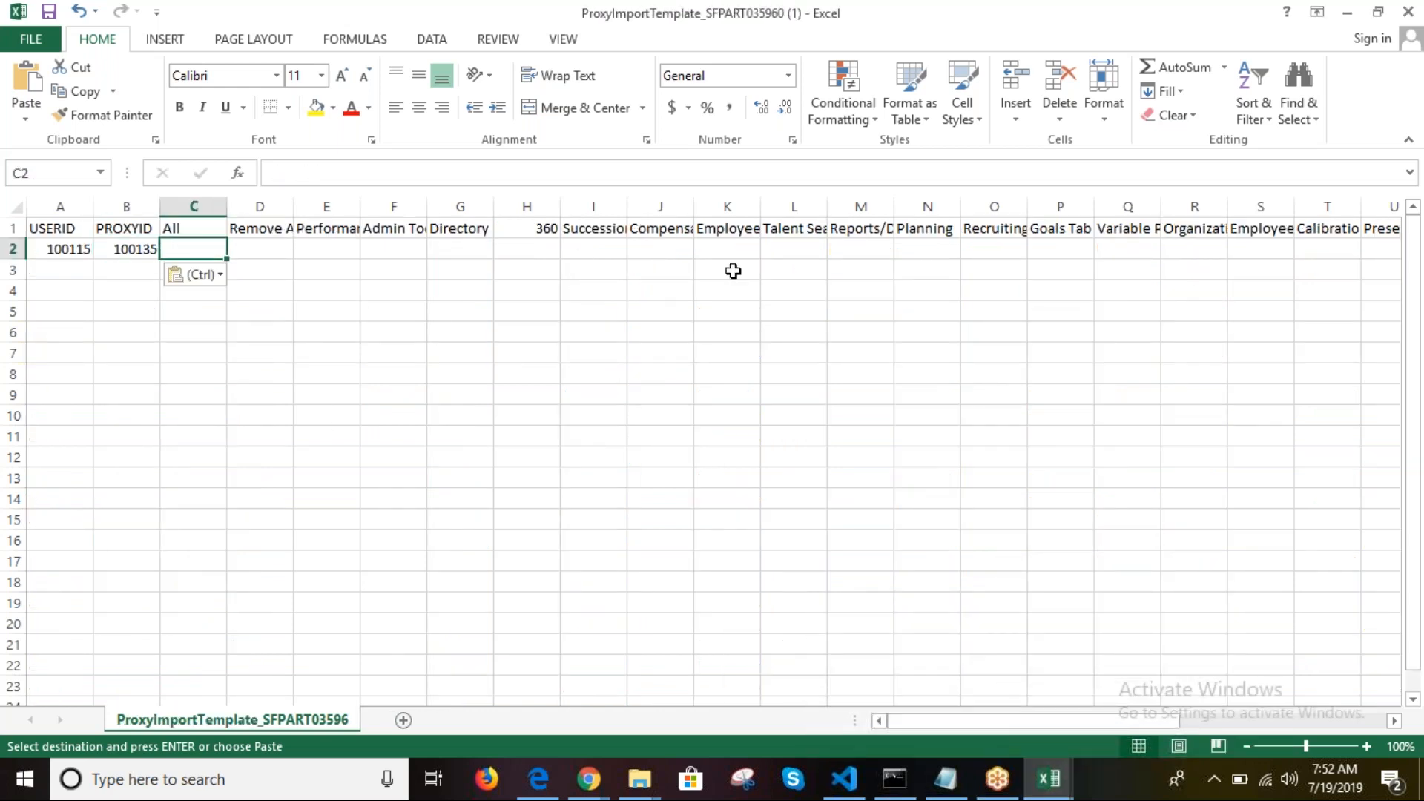
Step: Try Yes flags in C2 and D2, then clear both cells again
type("Yes")
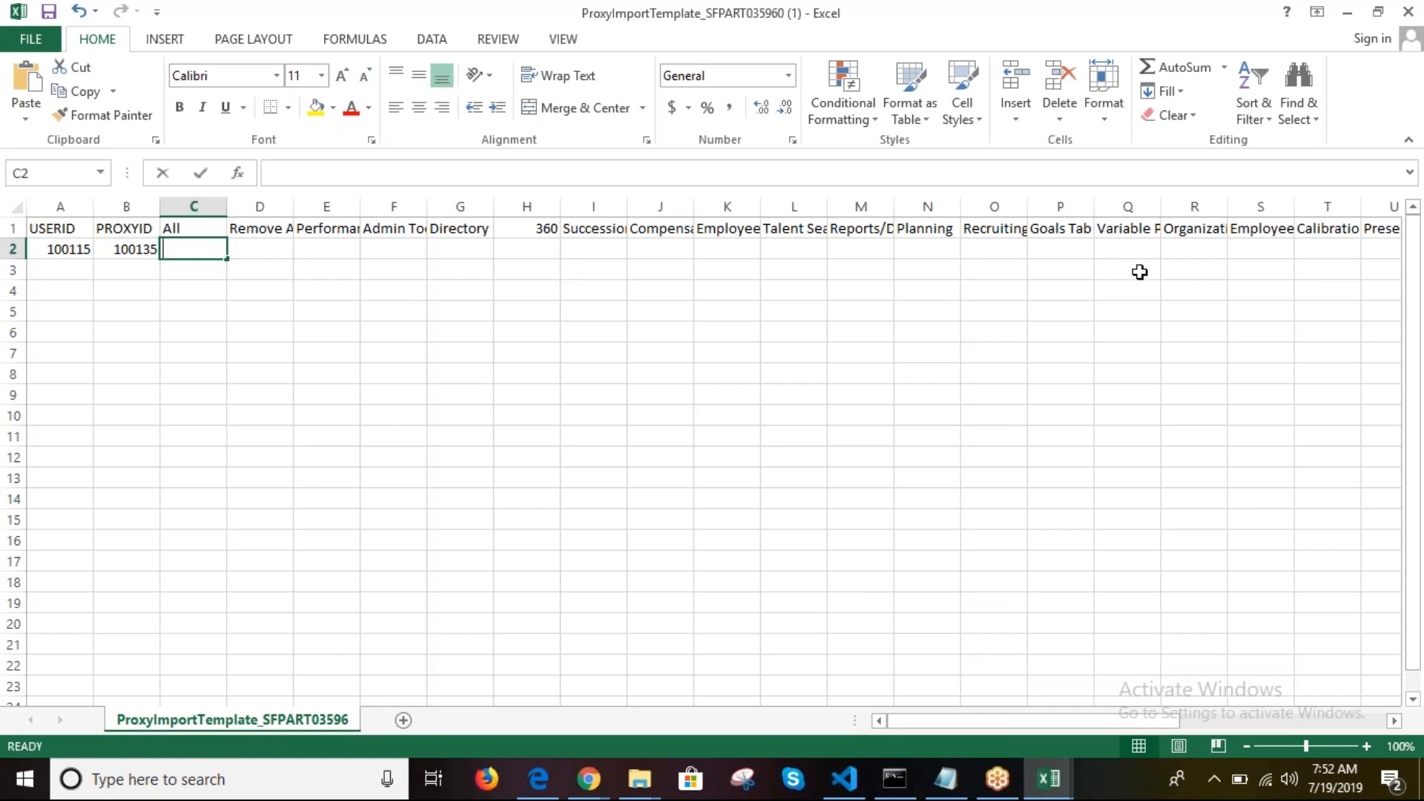
key("Tab")
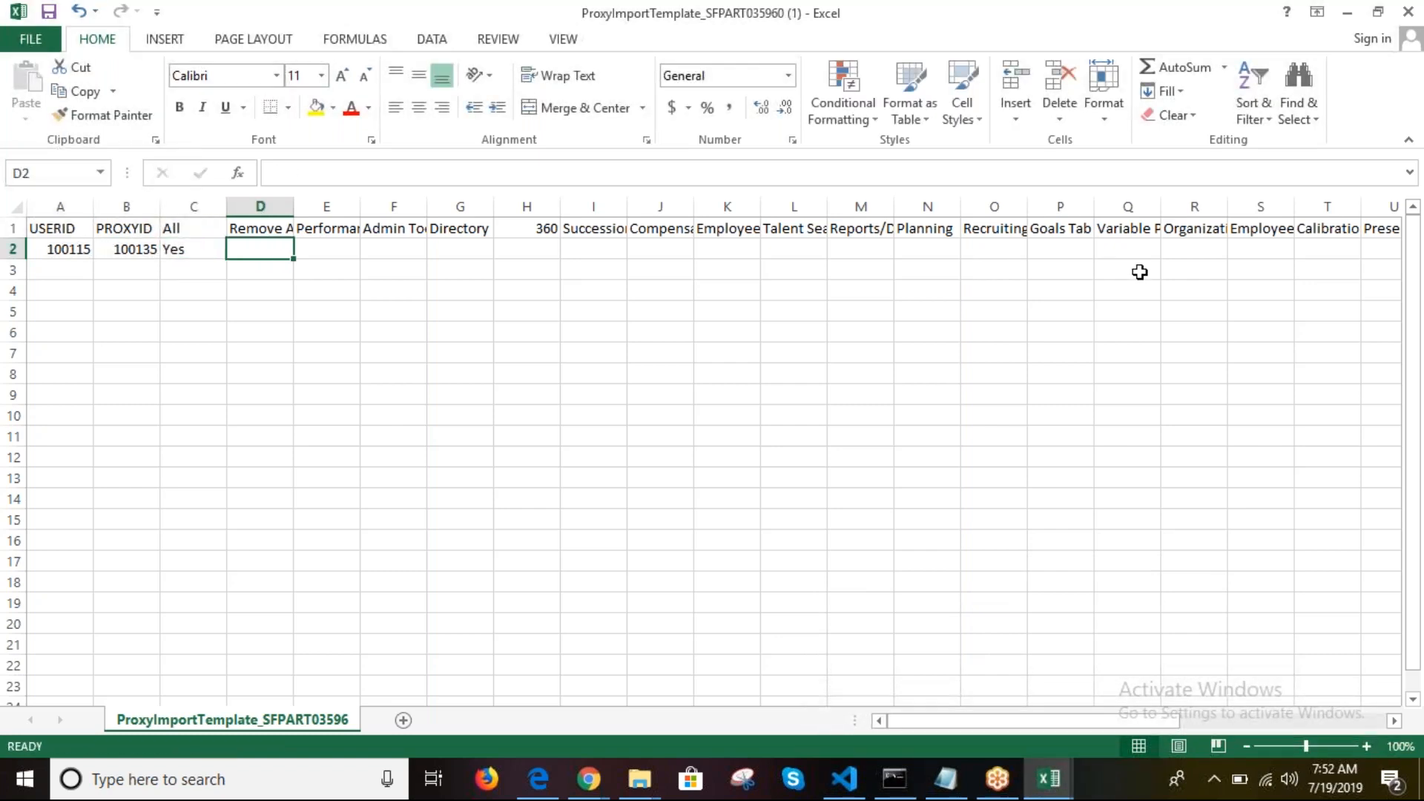
left_click(237, 230)
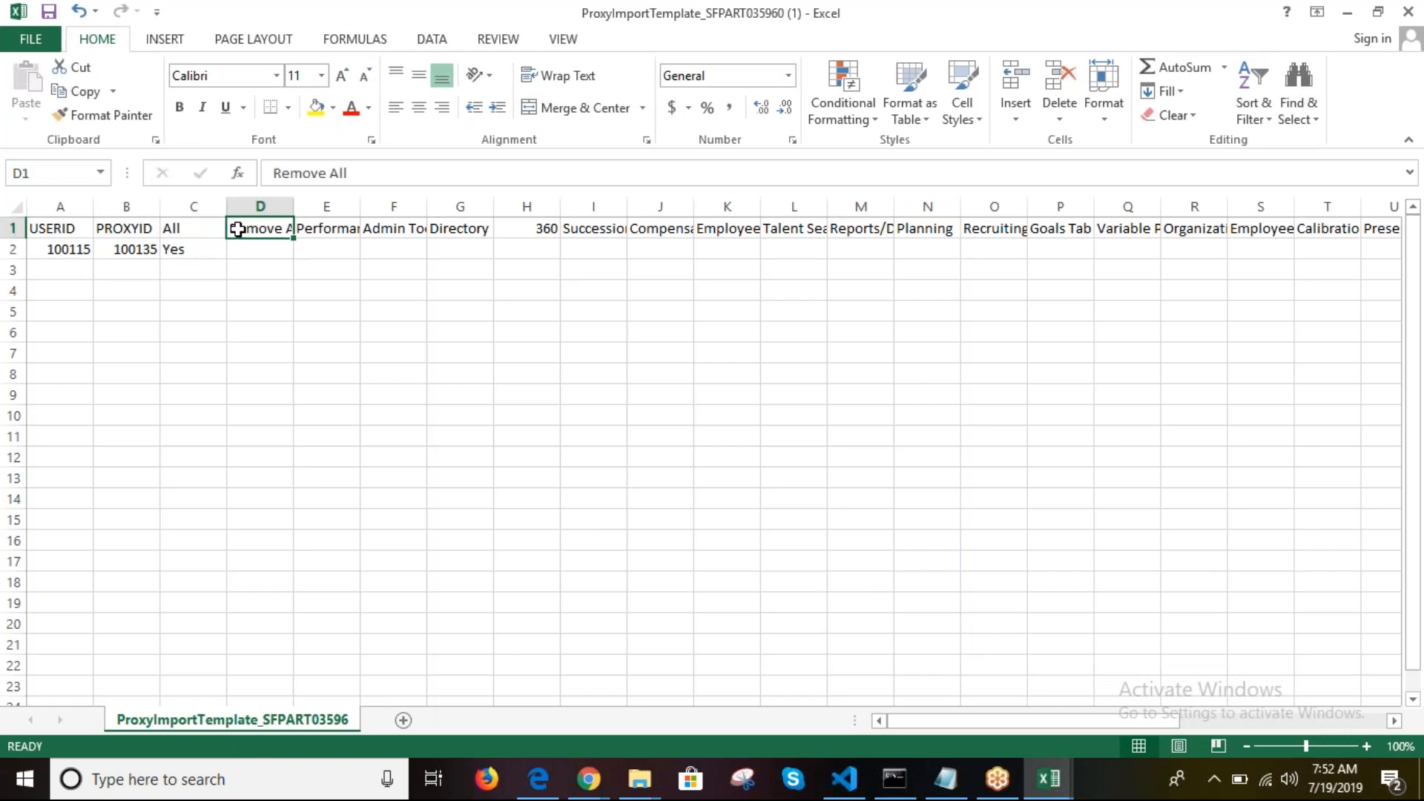
left_click(265, 256)
type("Y")
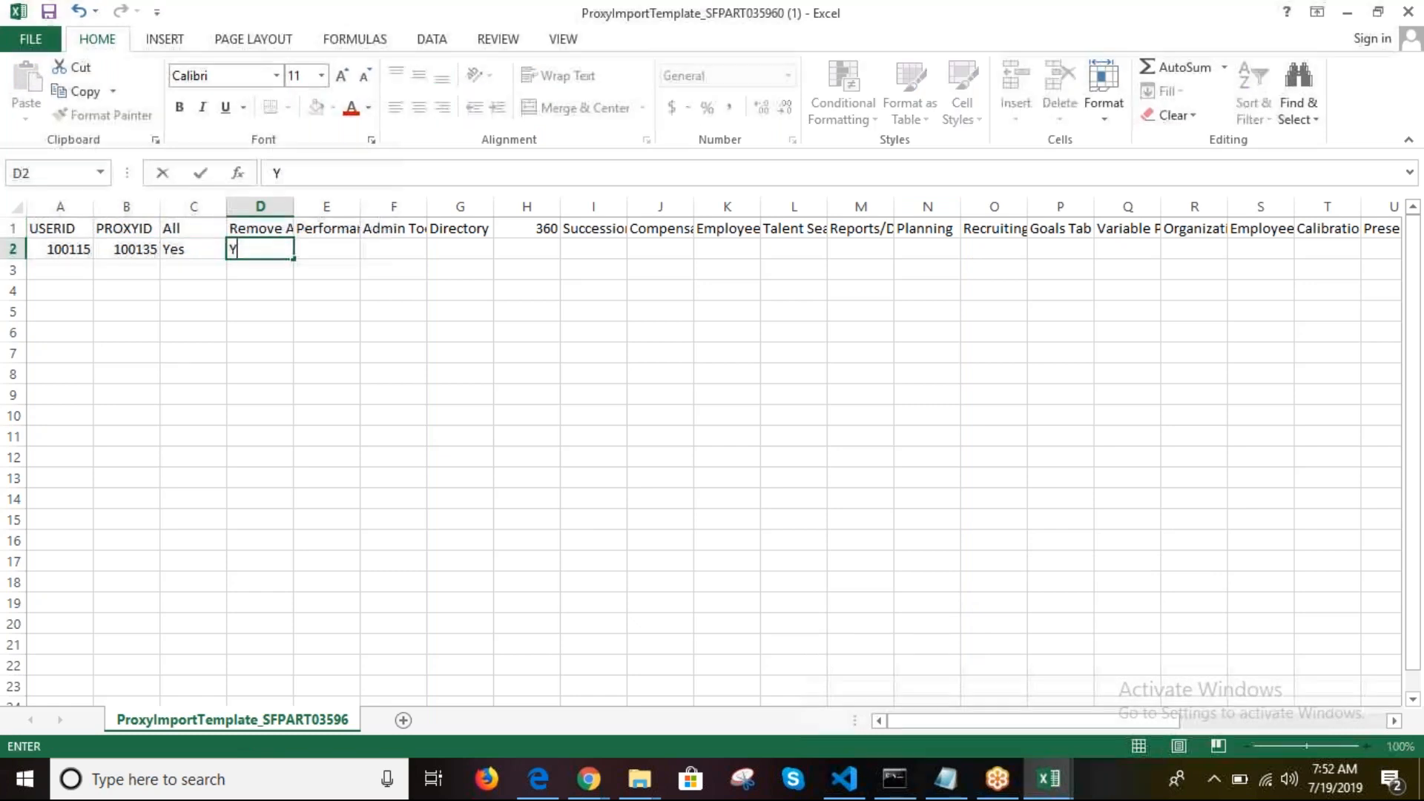
type("es")
key("Tab")
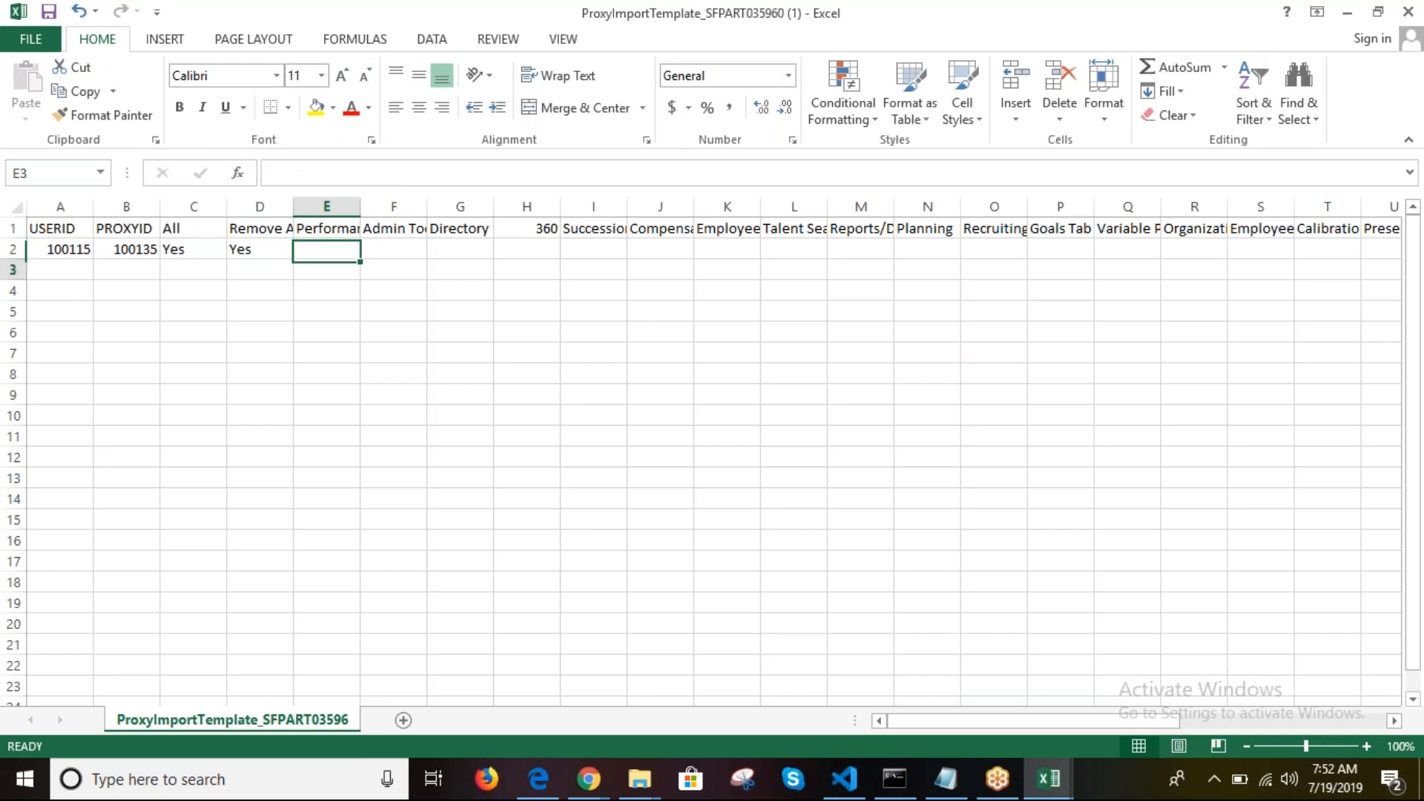
key("Return")
key("Up")
key("BackSpace")
key("Tab")
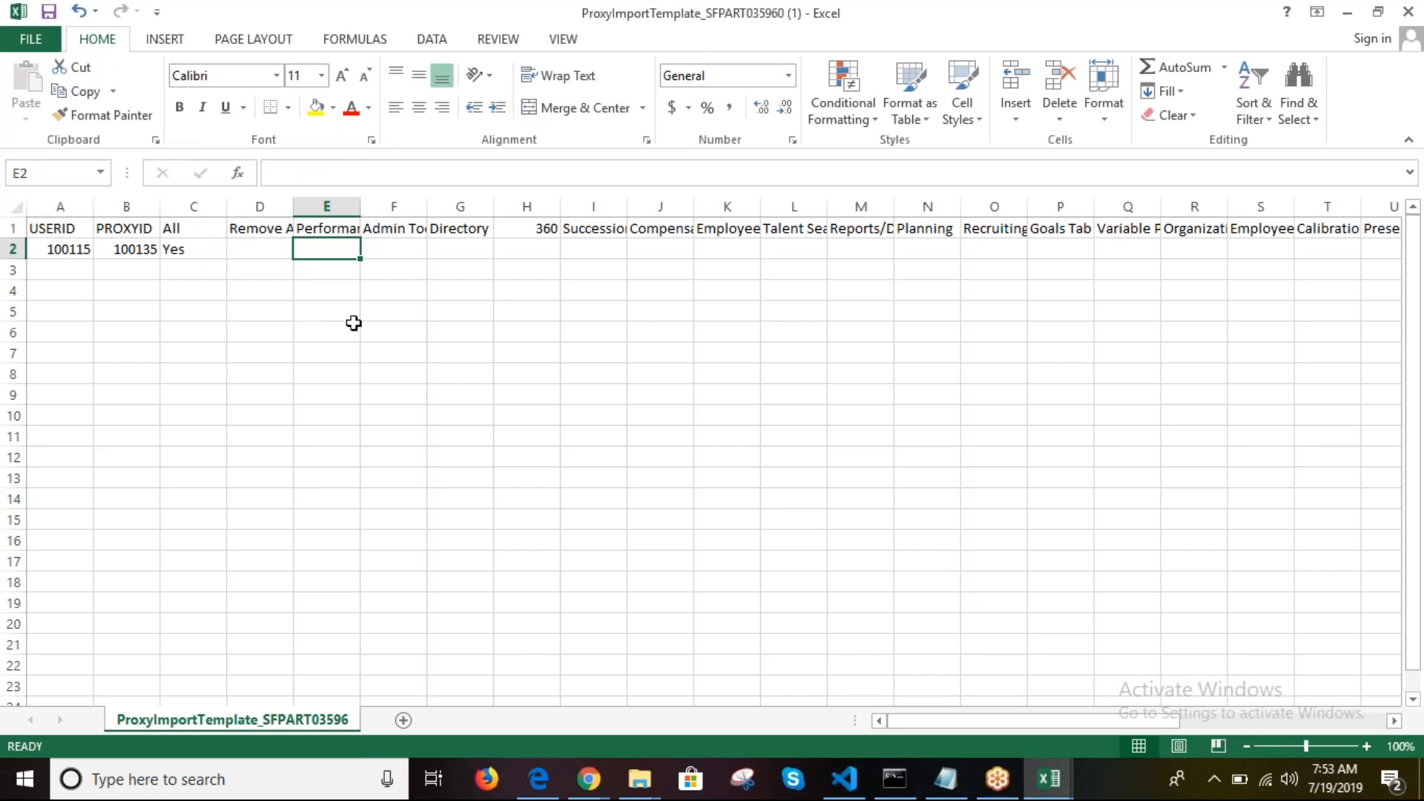
left_click(187, 249)
key("BackSpace")
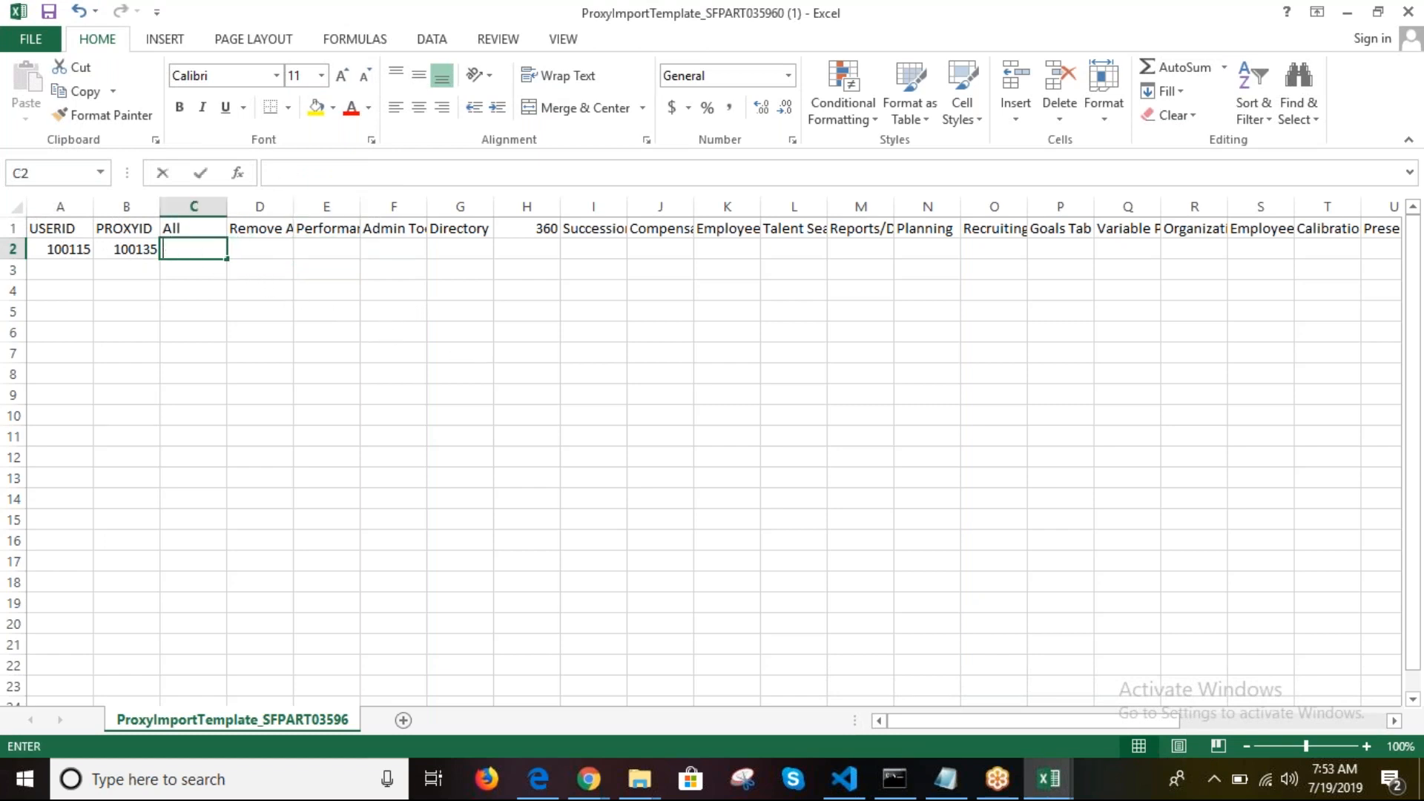
key("Right")
key("Right")
key("Right")
key("Right")
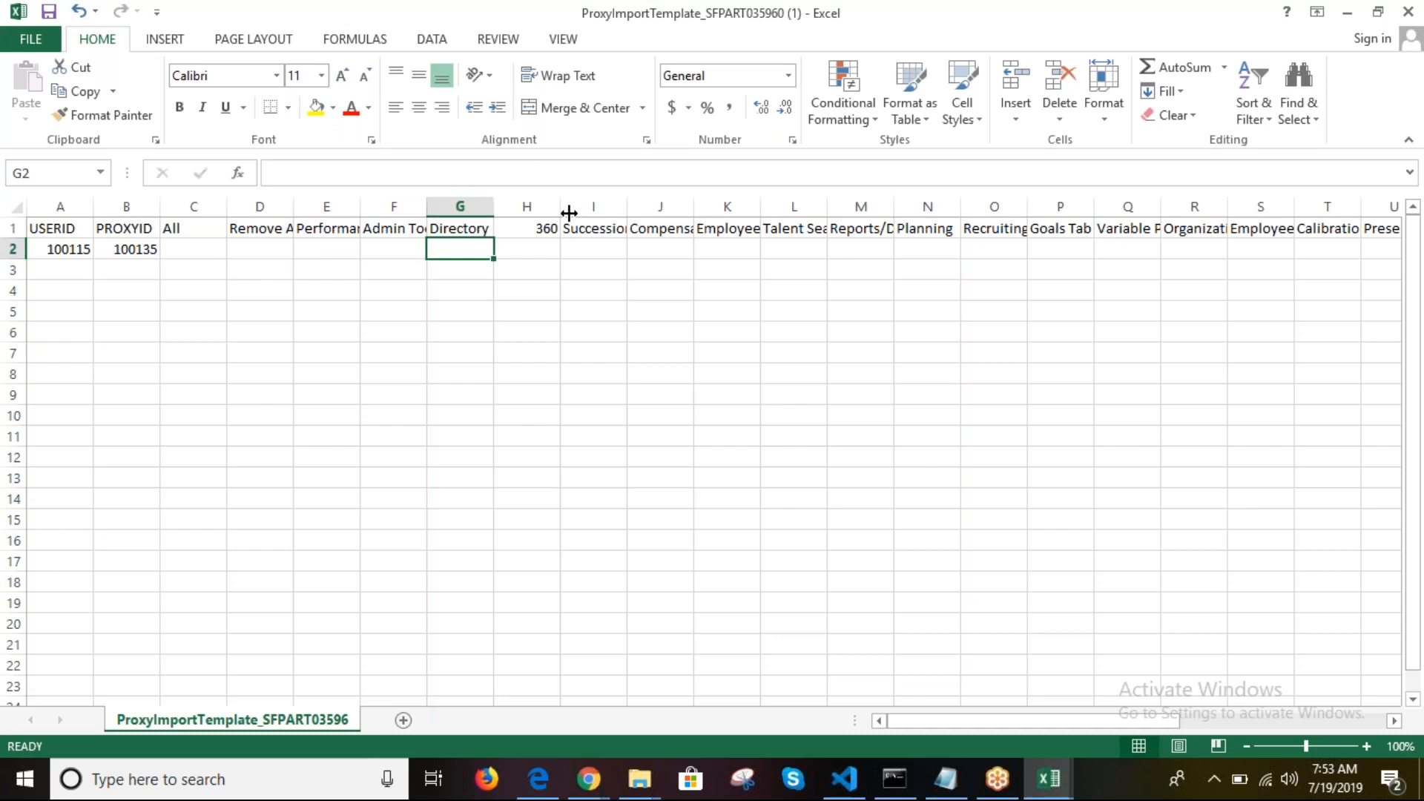
Step: Enter Yes in K2 (Employee) and P2 (Goals Tab), then review A2 and B2
left_click(727, 249)
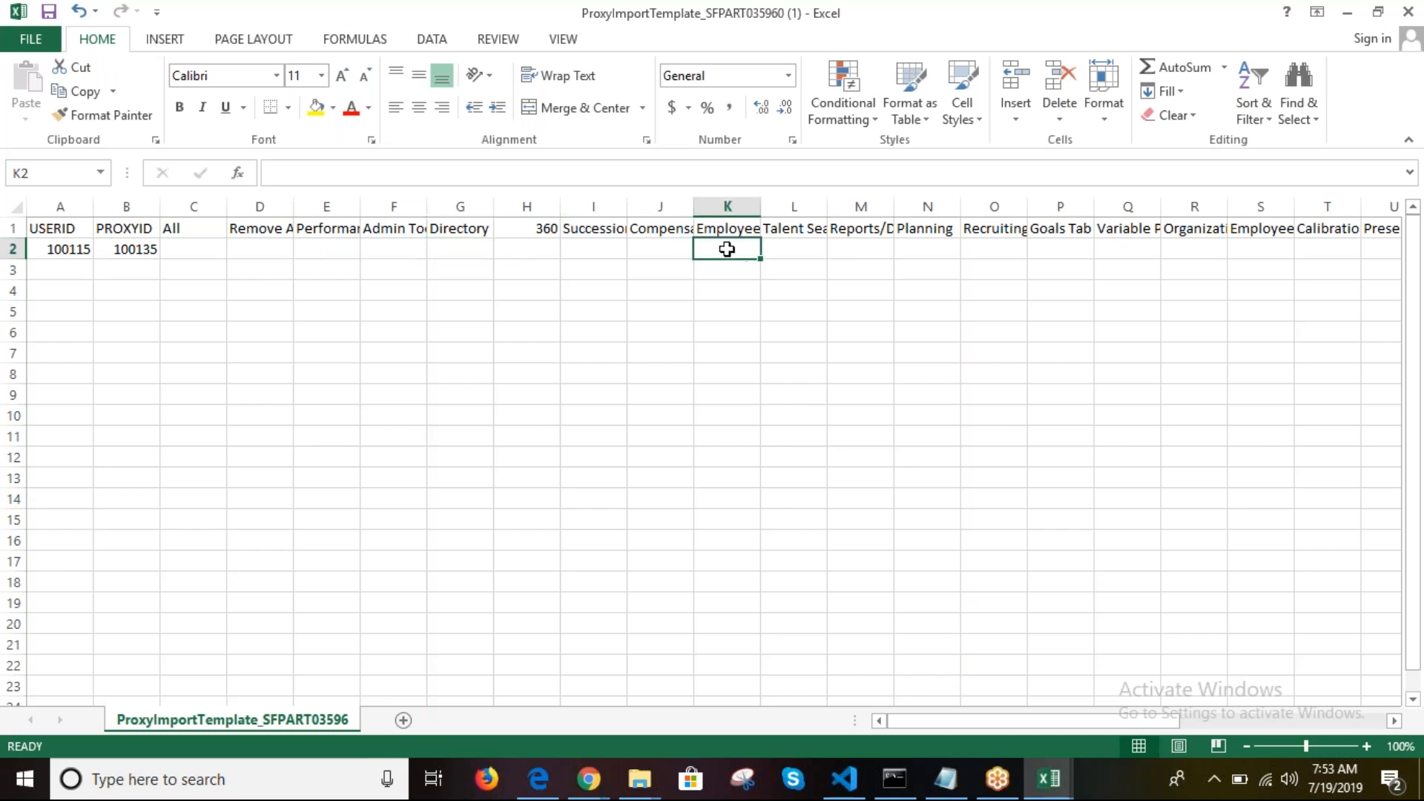
type("Yes")
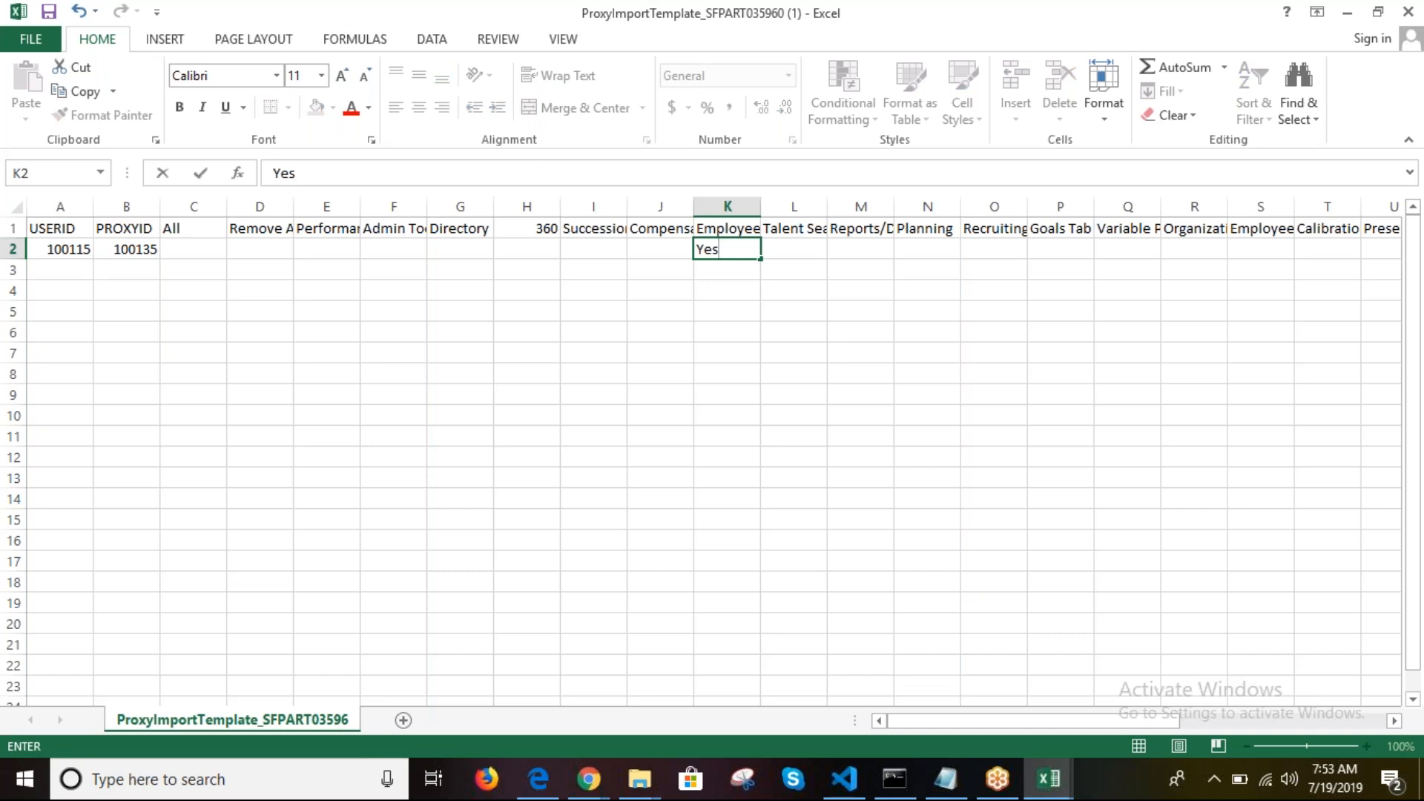
key("Tab")
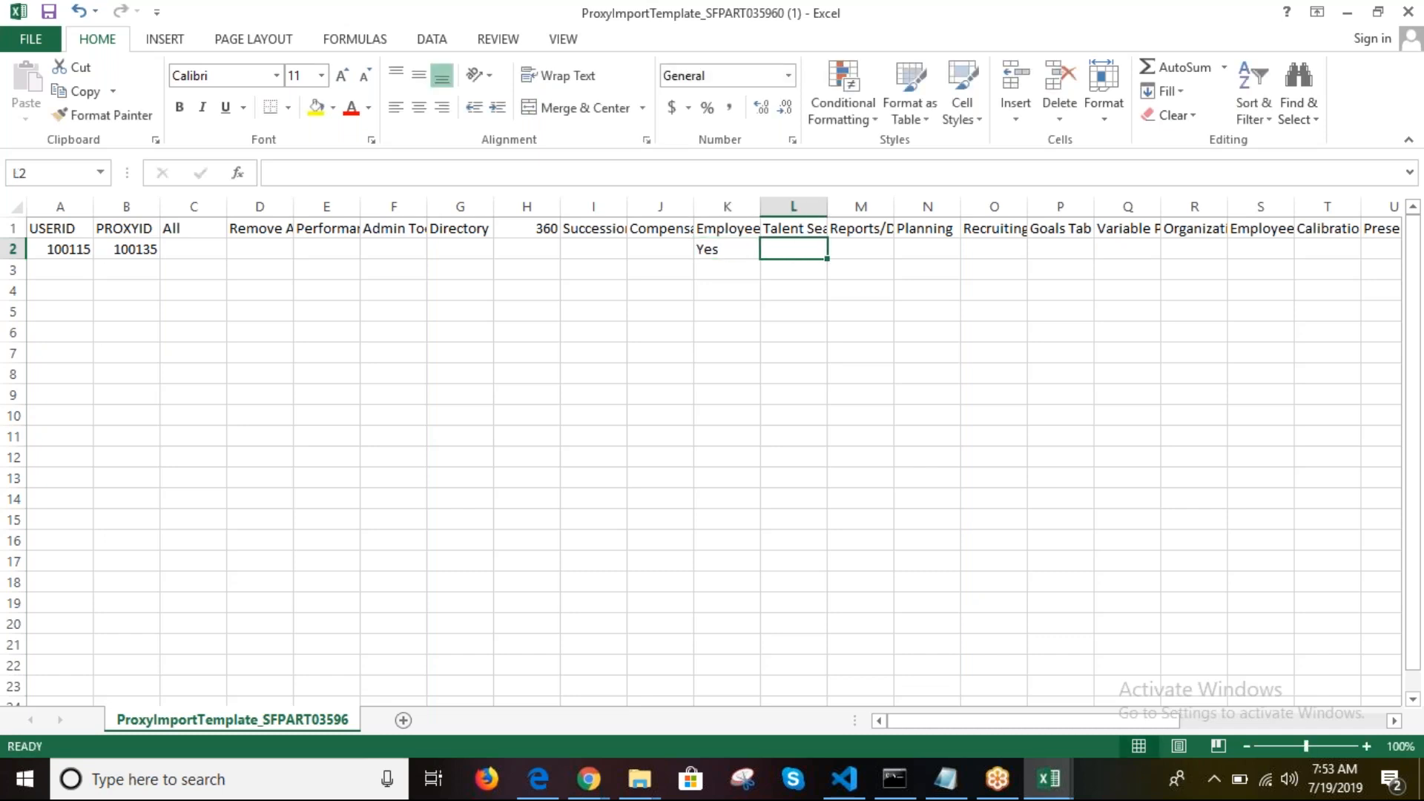
left_click(763, 413)
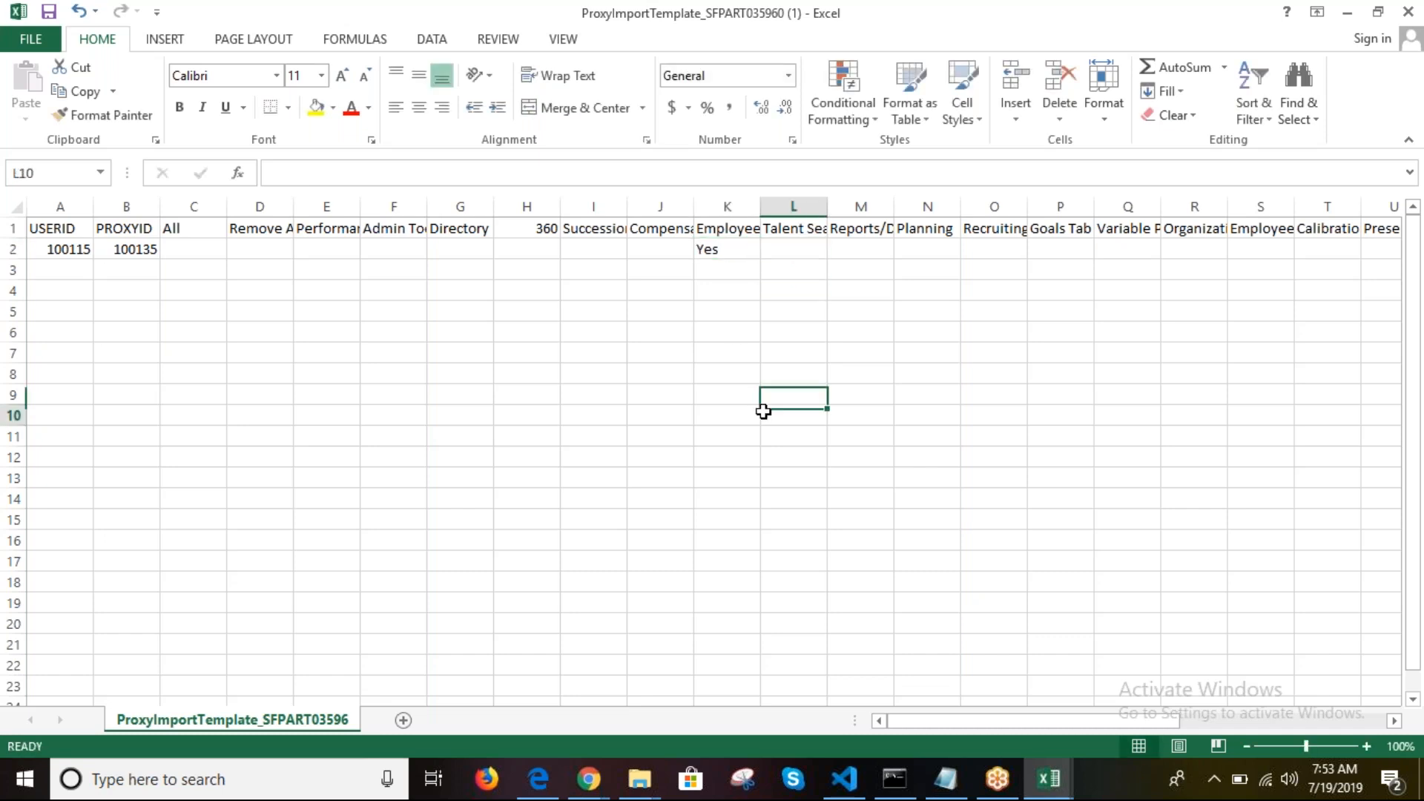
left_click(1062, 250)
type("Yes")
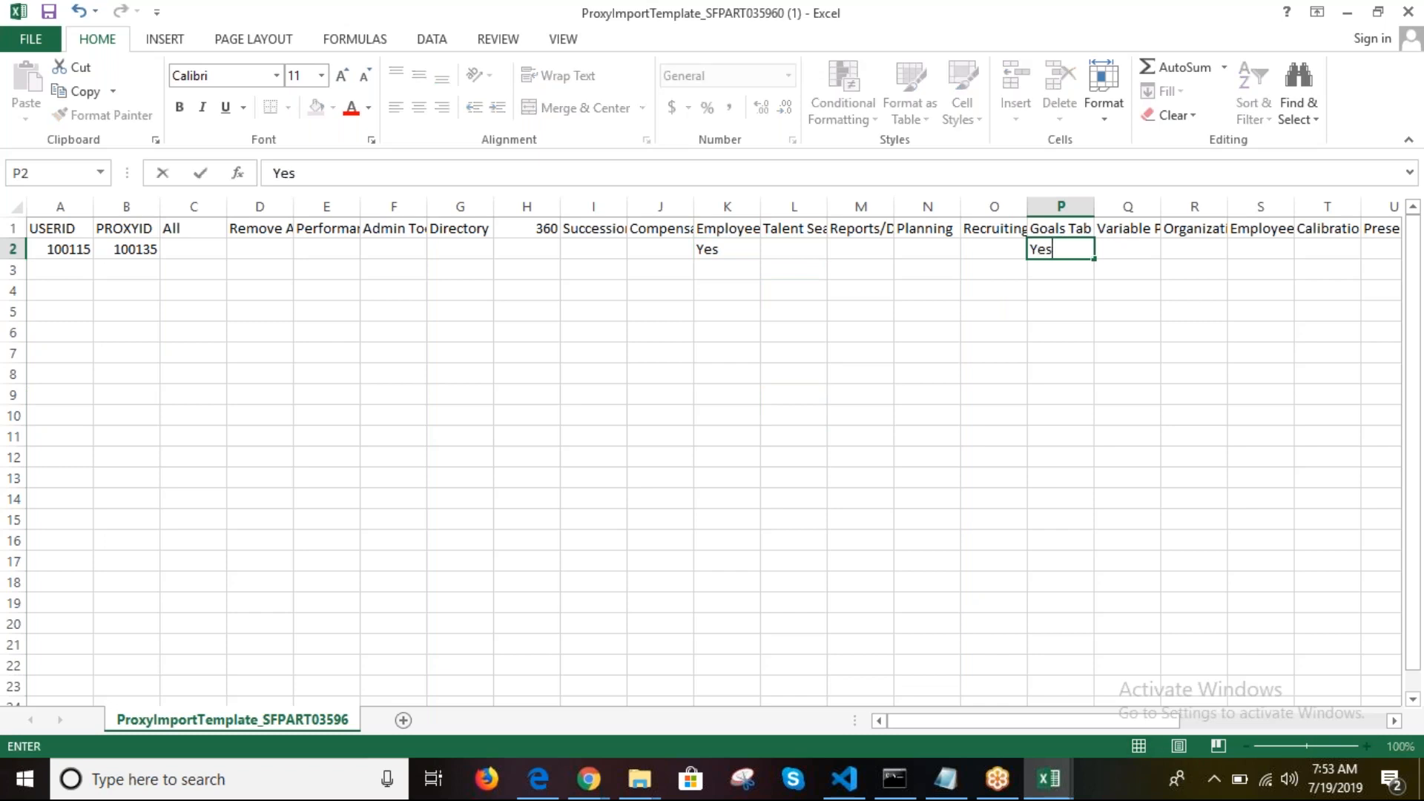
key("Tab")
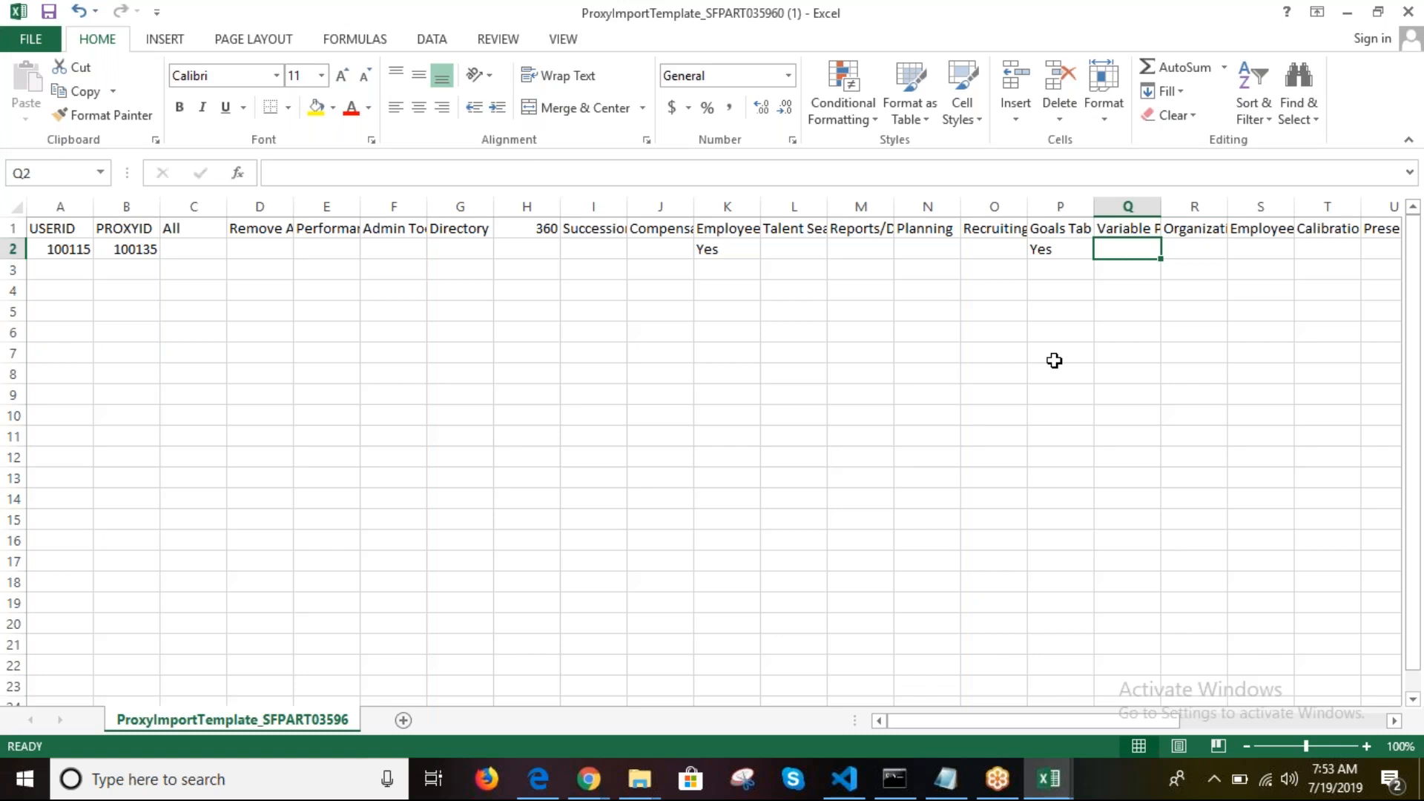
left_click(66, 252)
left_click(102, 252)
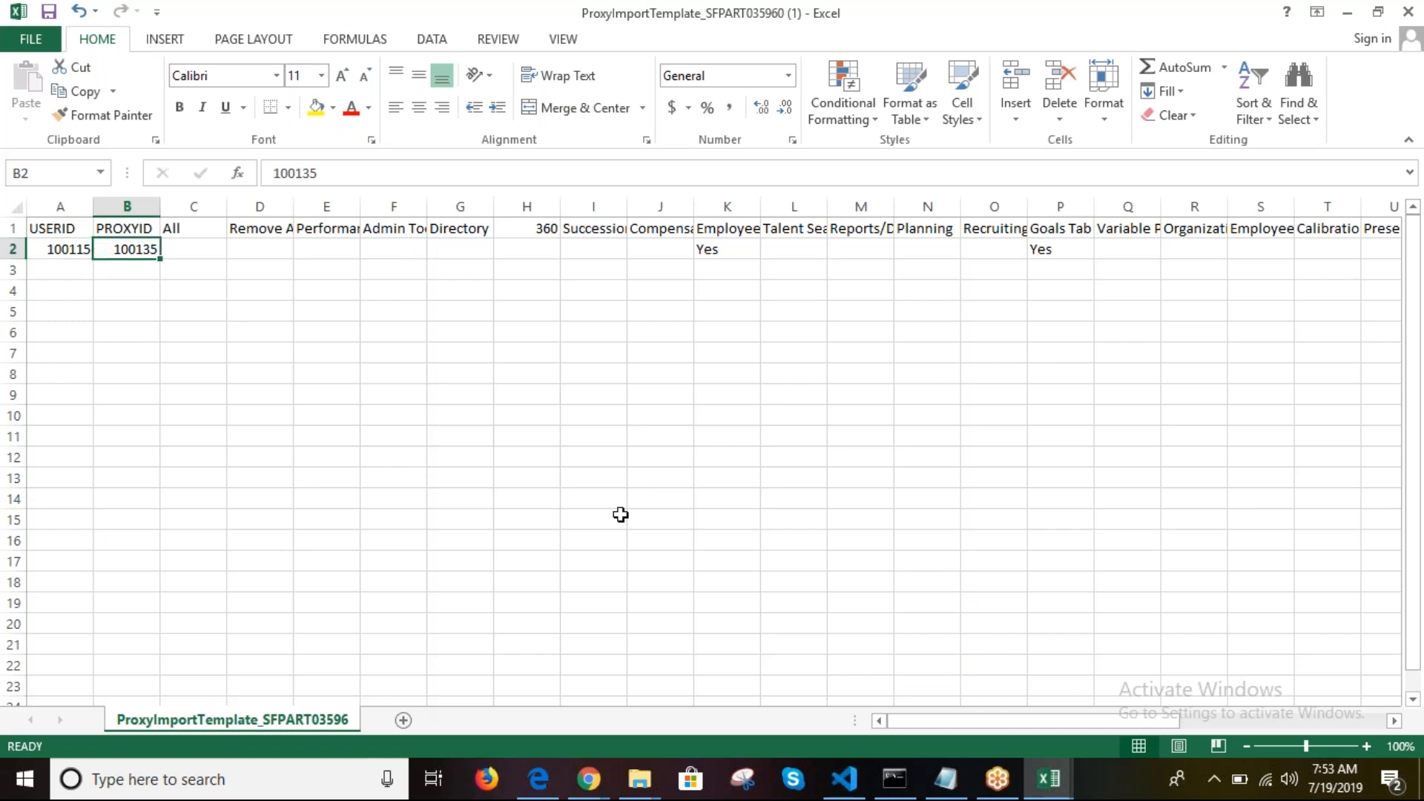
Step: Fill UserDirectory row 14 yellow to mark the first user
left_click(1049, 789)
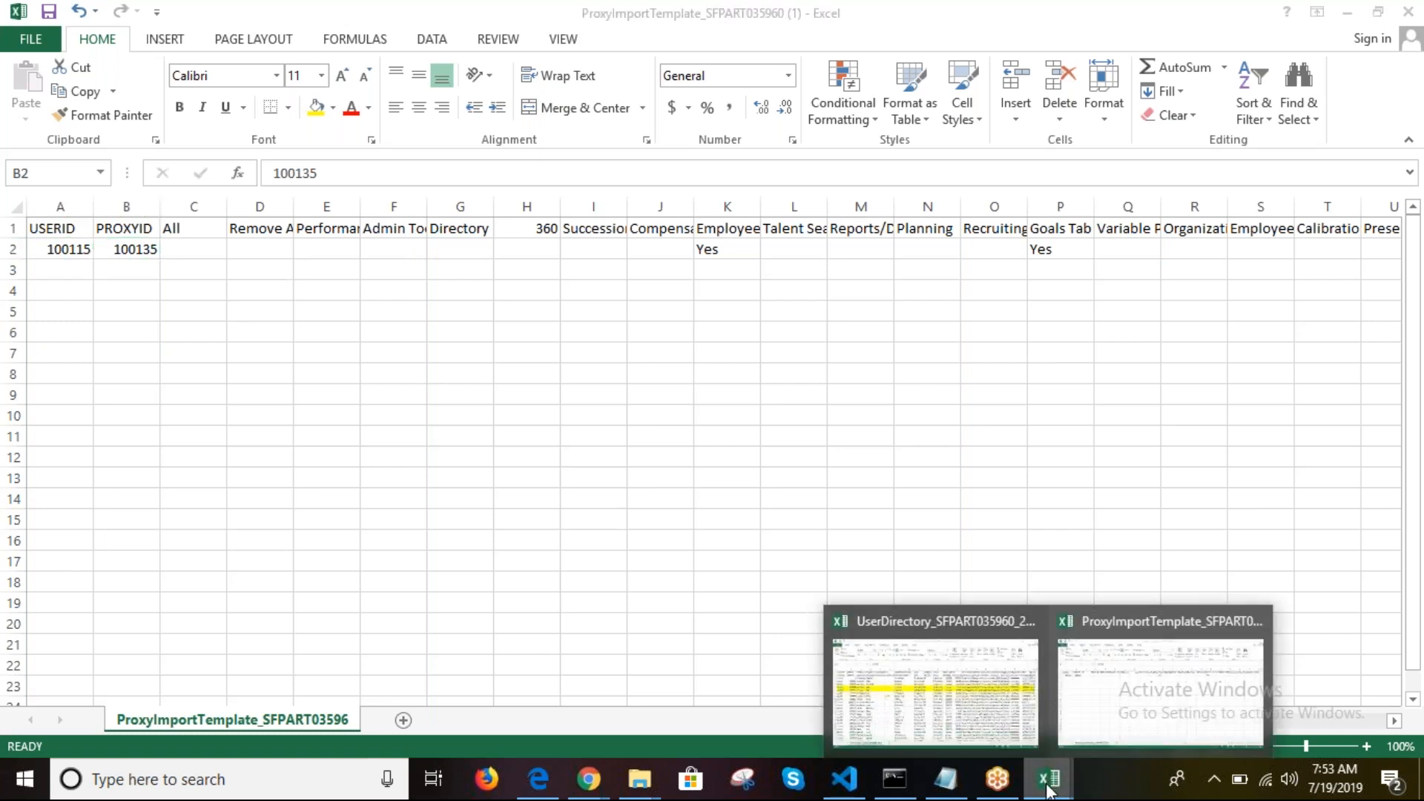
left_click(986, 730)
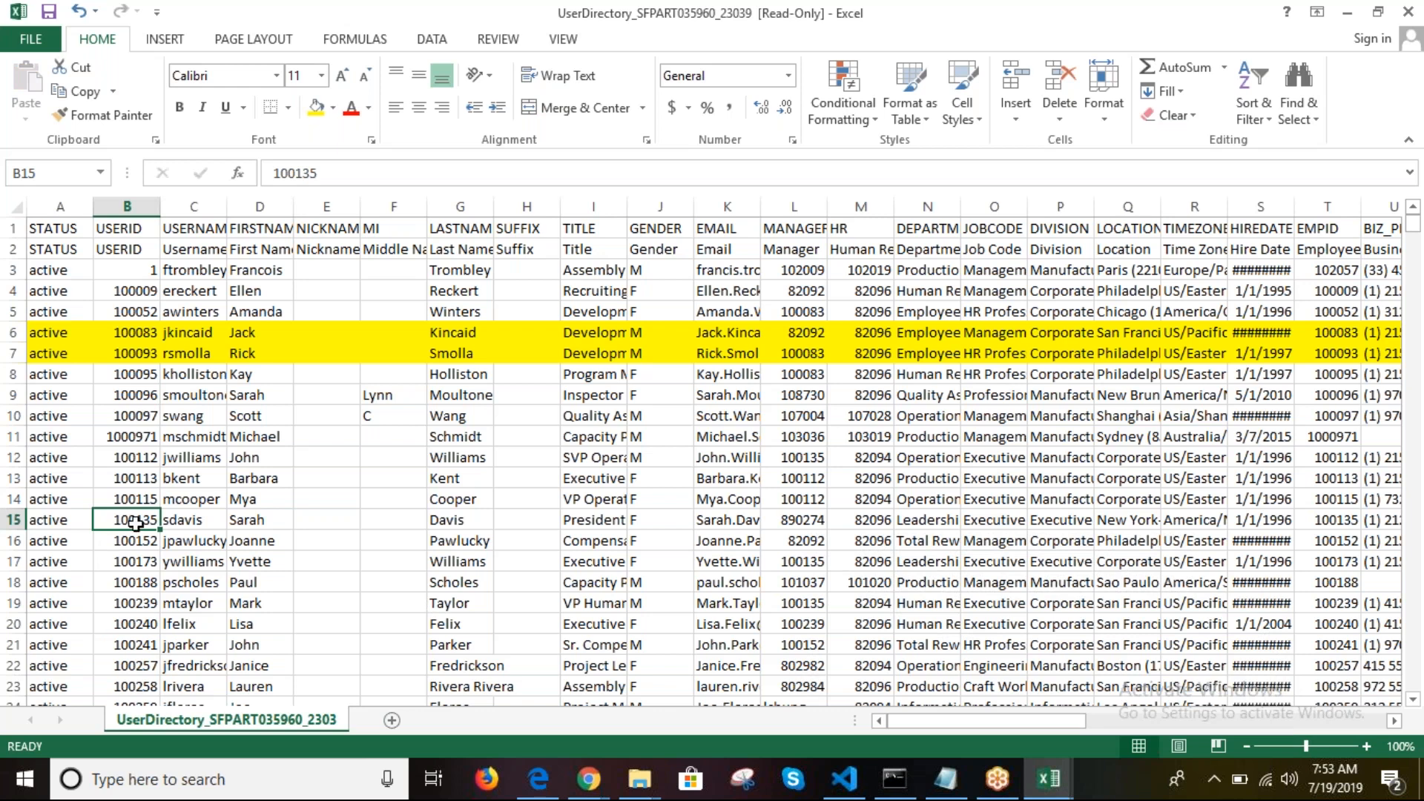
left_click(14, 498)
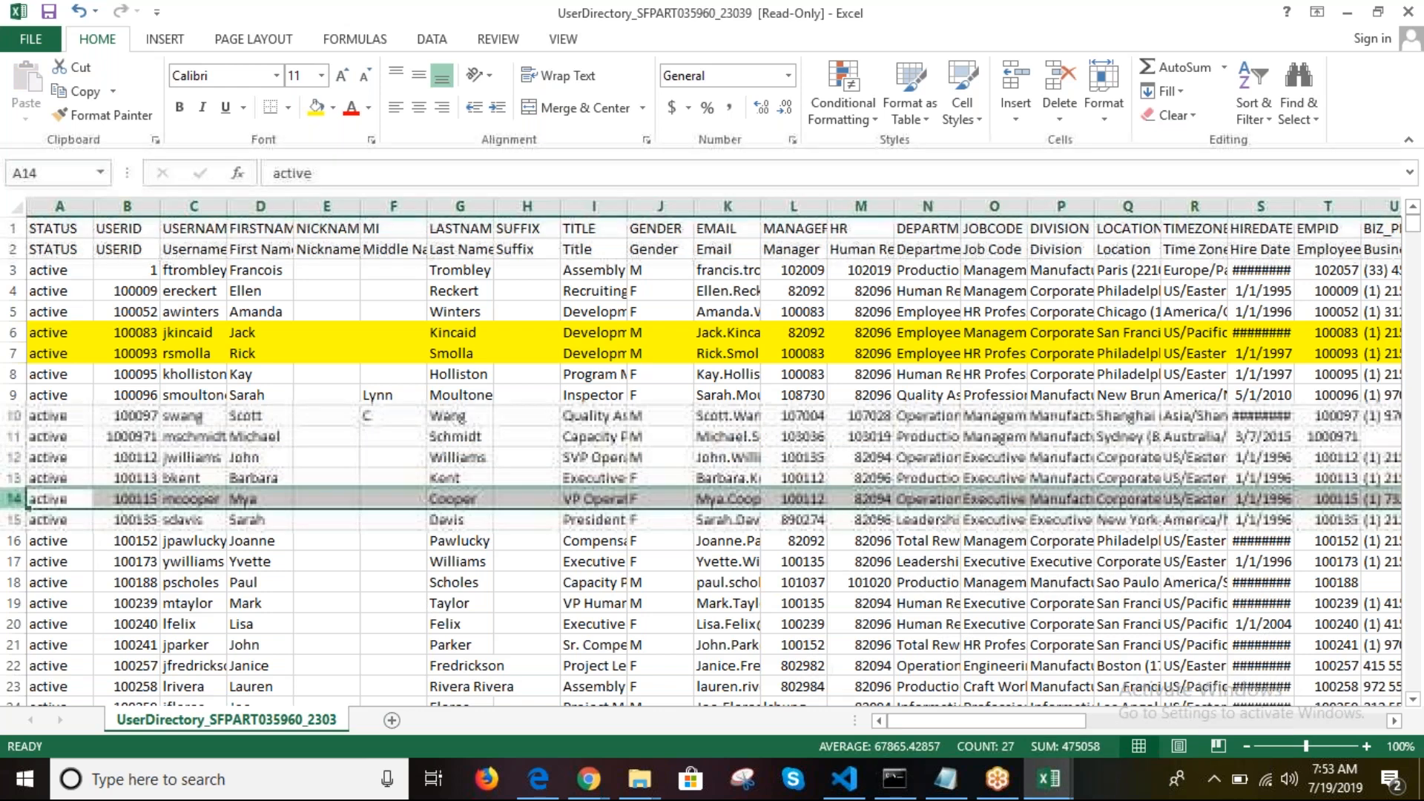
left_click(316, 109)
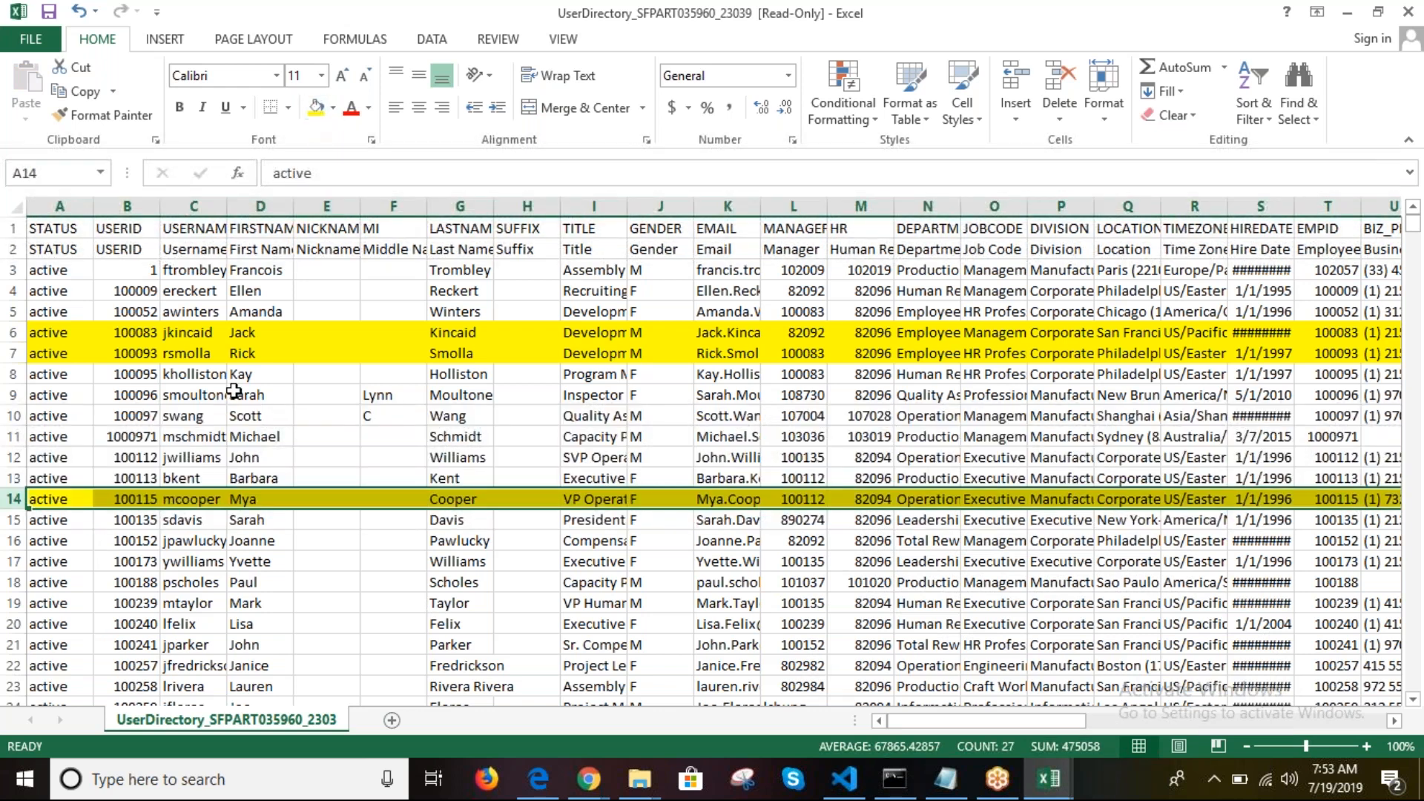
left_click(187, 543)
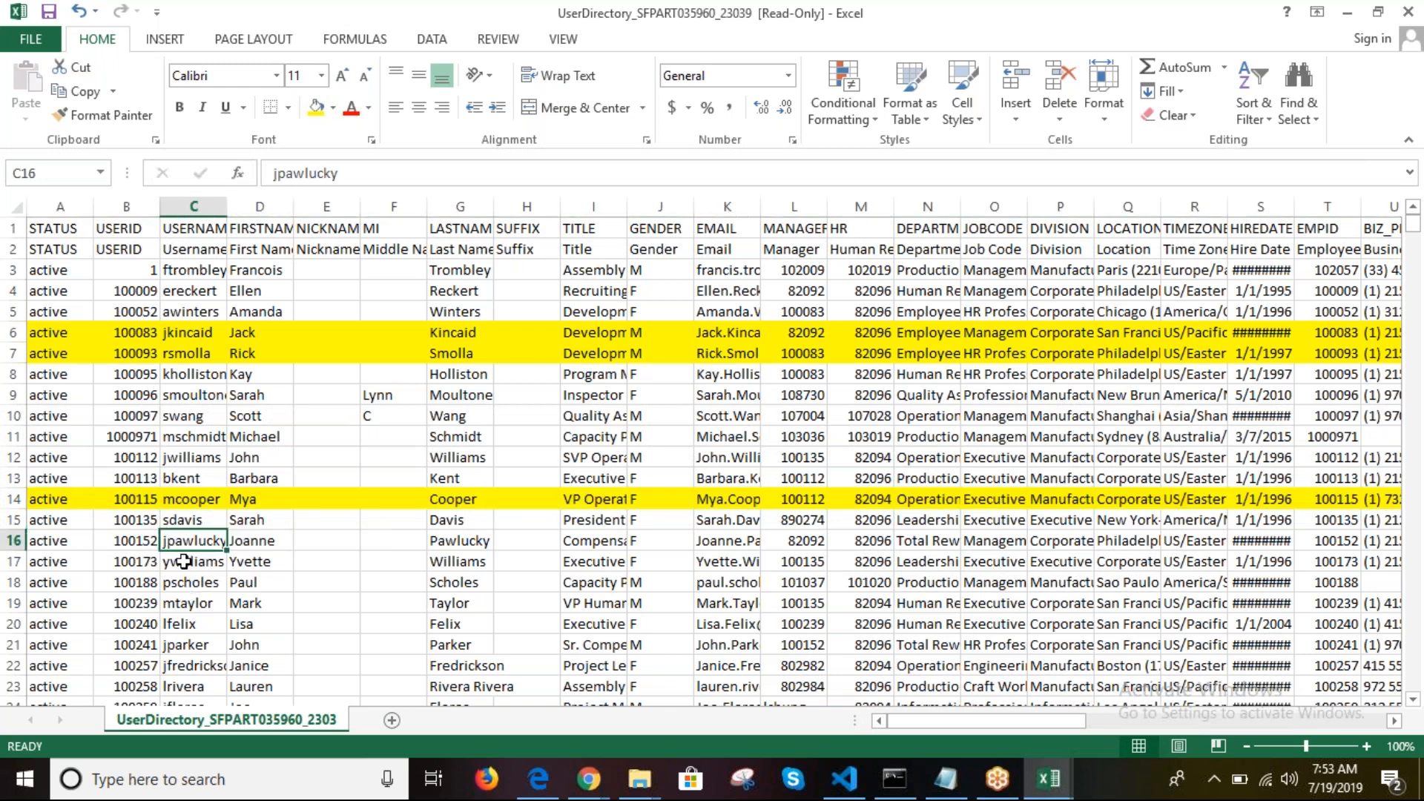
left_click(183, 500)
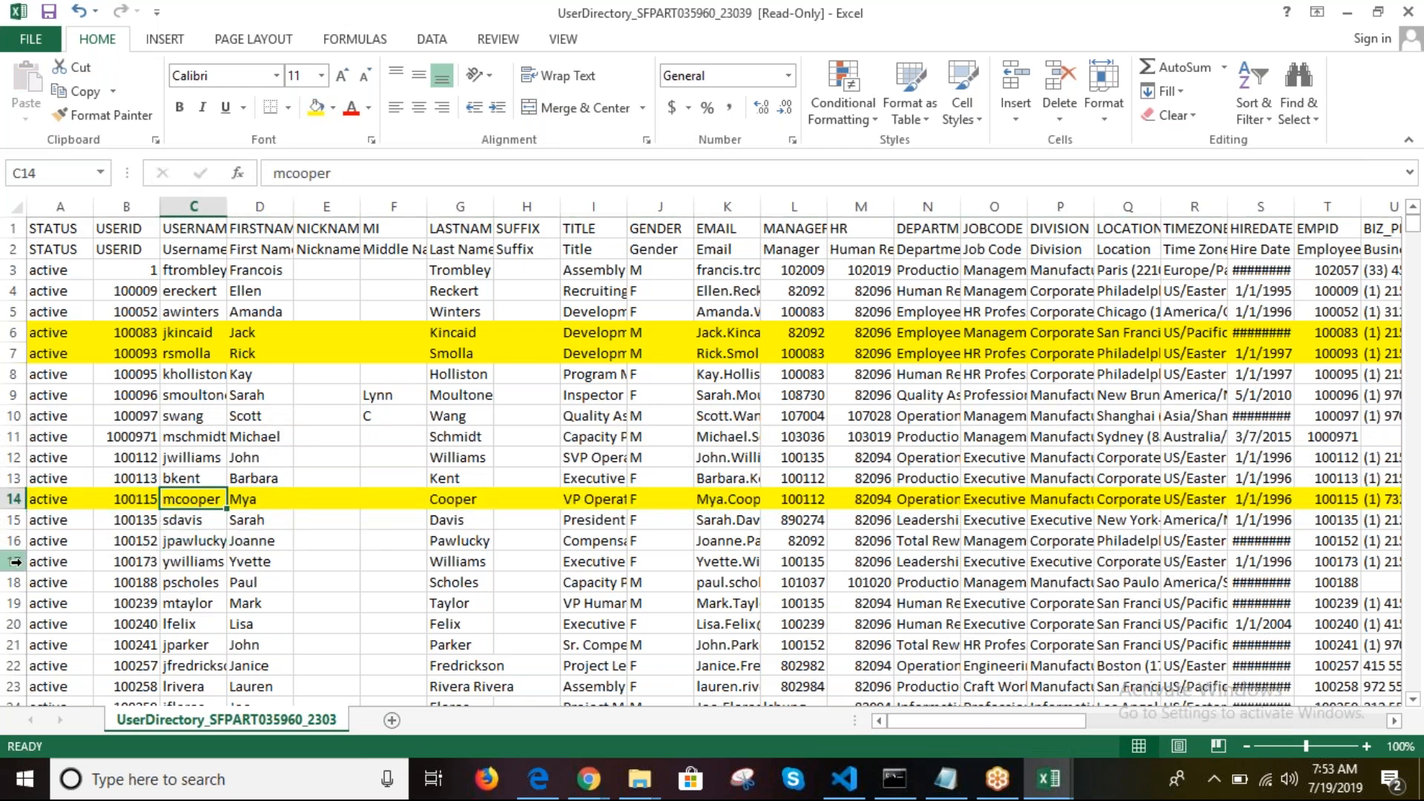
Step: Turn the text of rows 17–22 red, then return to the proxy import template
left_click_drag(15, 562, 15, 665)
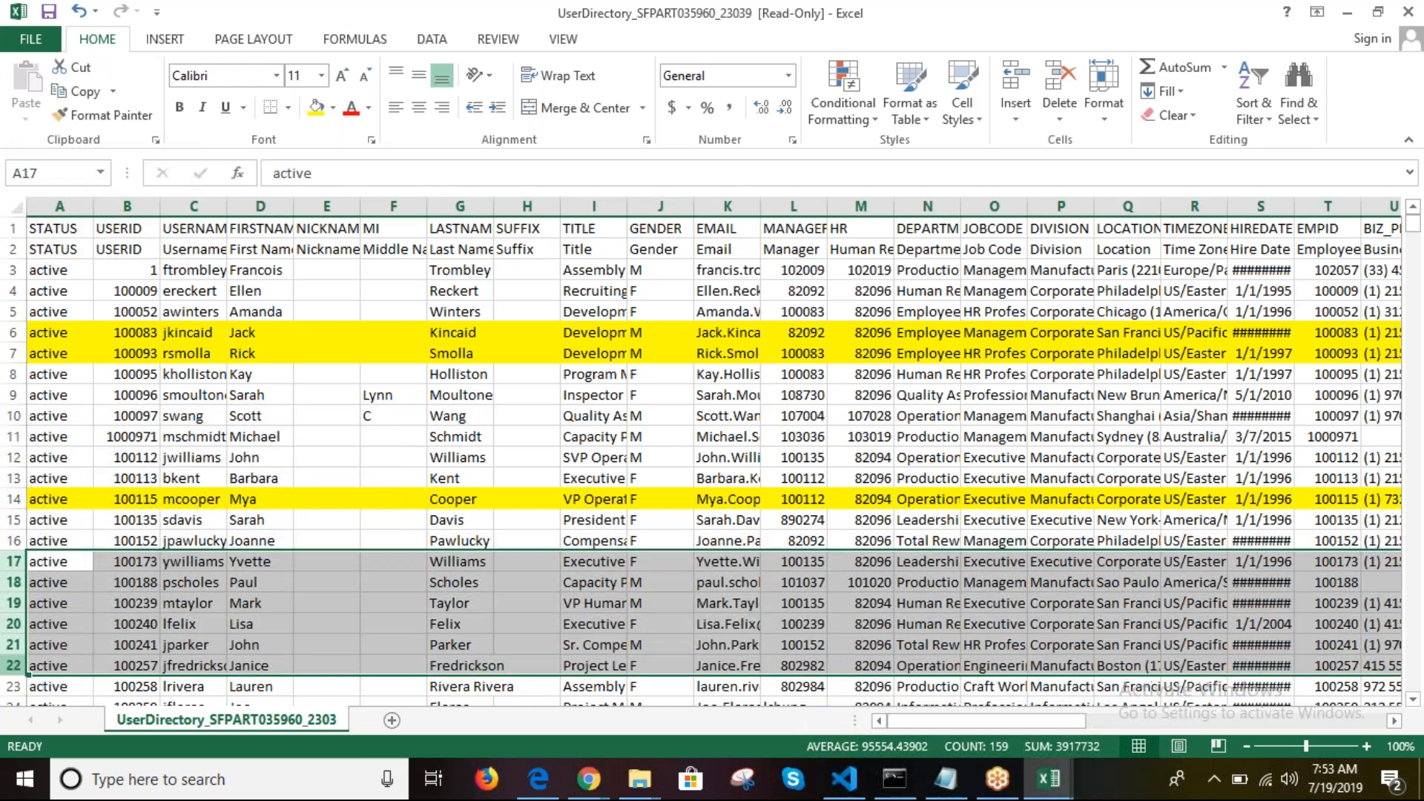
left_click(351, 109)
left_click(688, 518)
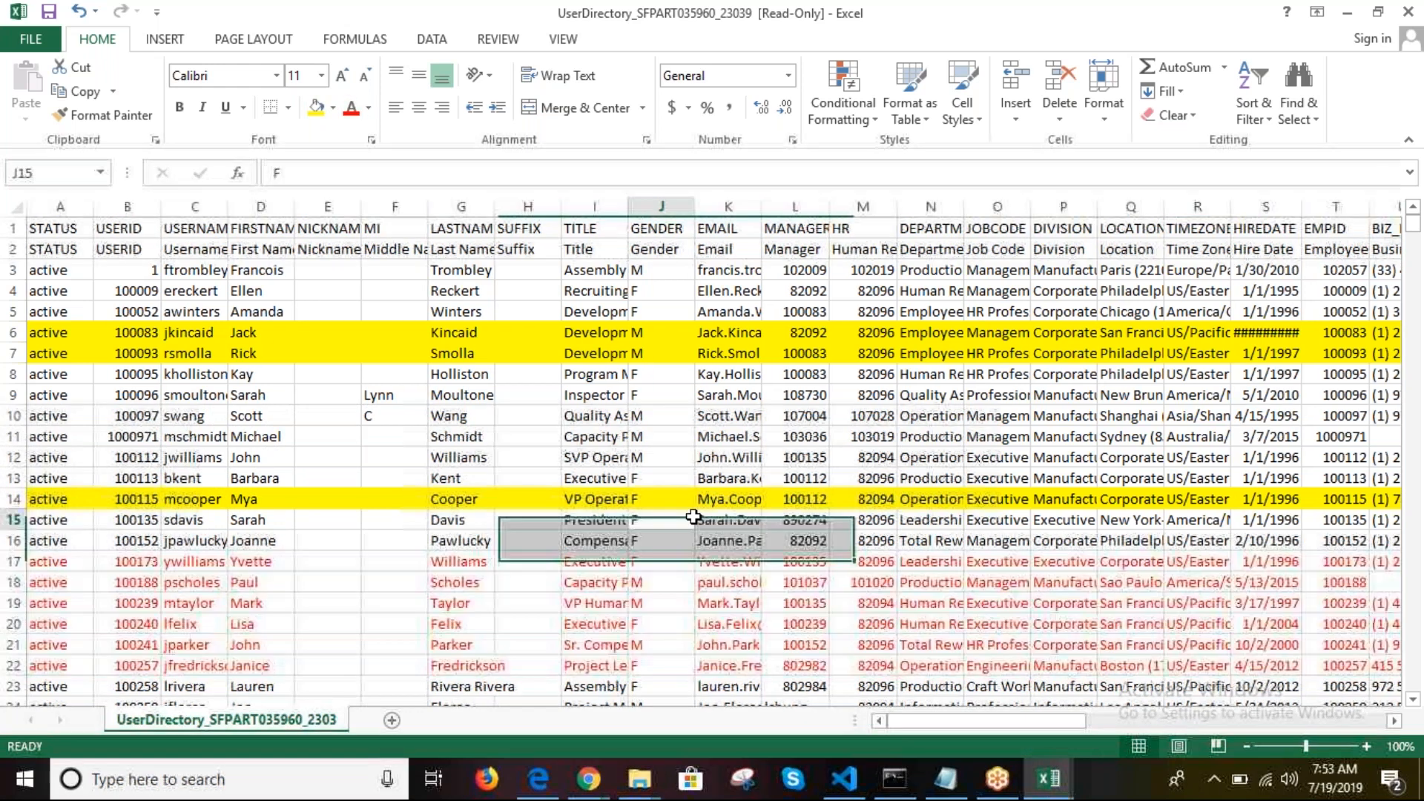
left_click(1066, 787)
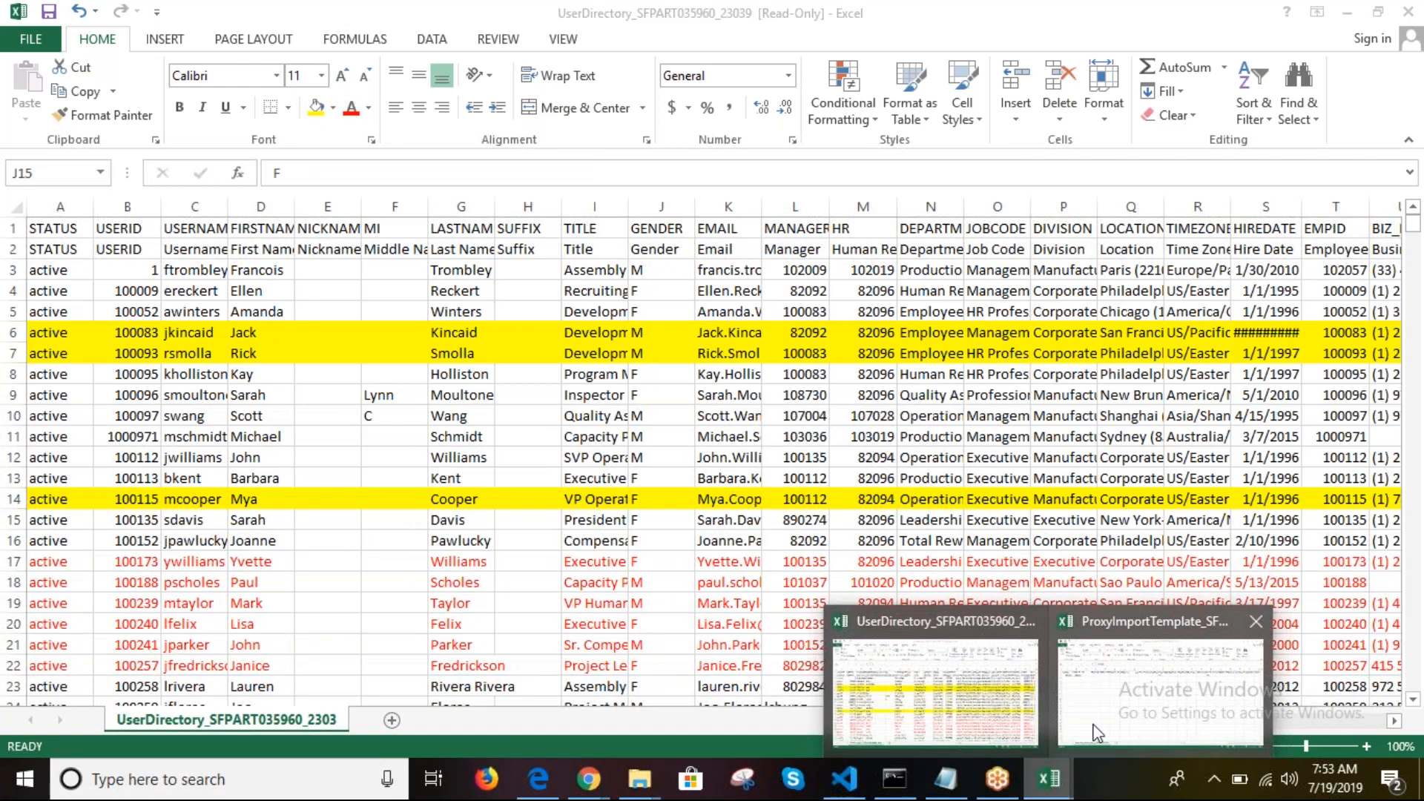
left_click(1082, 712)
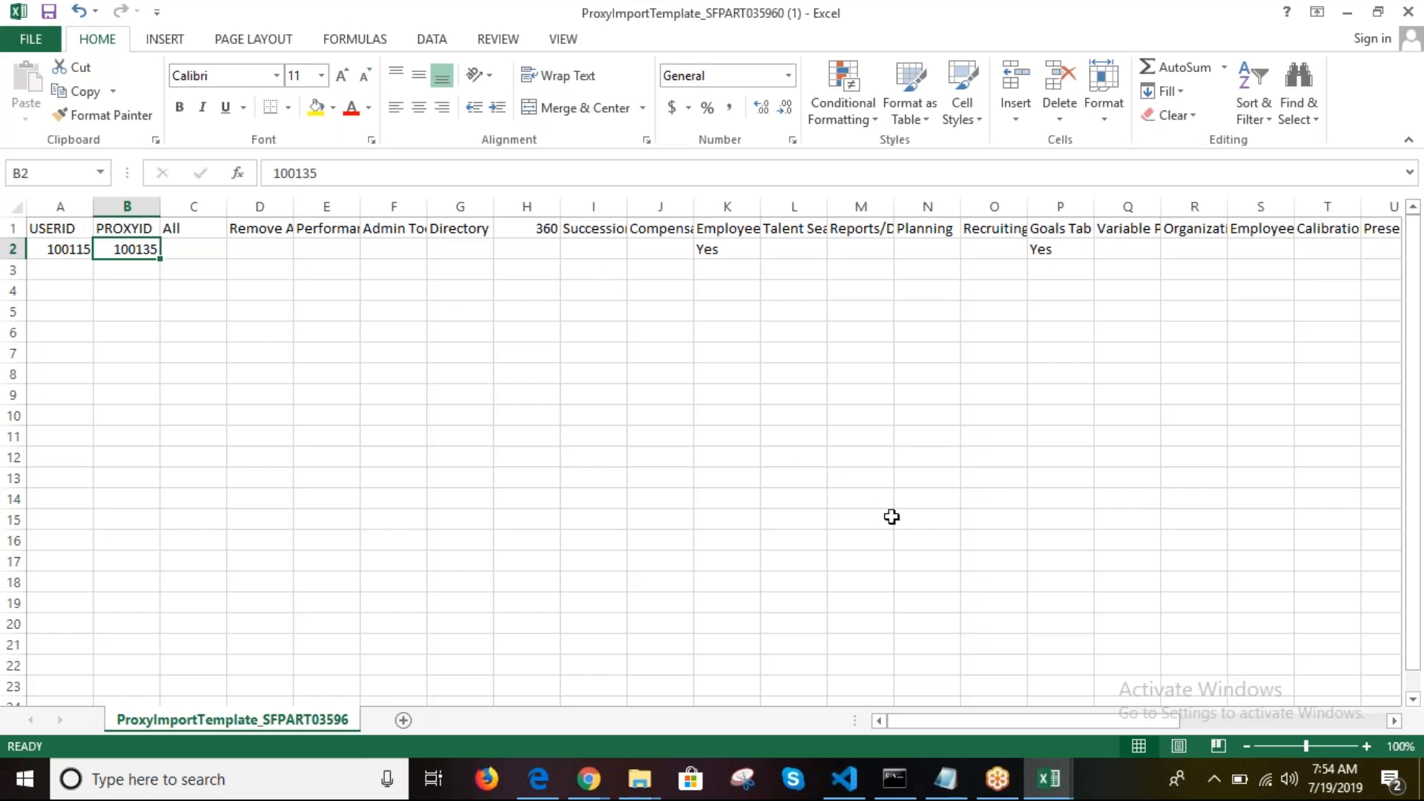
Step: Append the row 17 user ID to B2 as '|100173'
left_click(1044, 776)
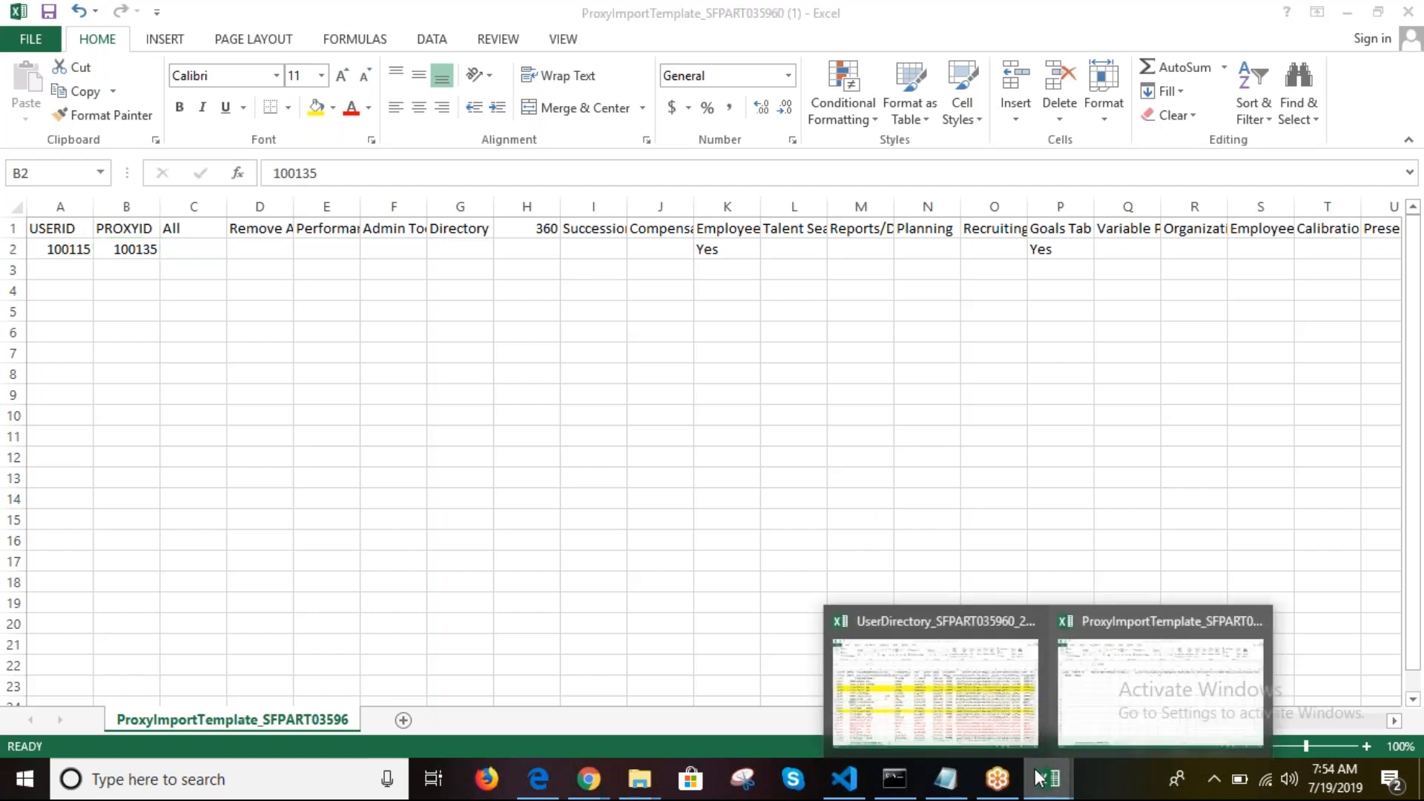
left_click(936, 690)
left_click(138, 564)
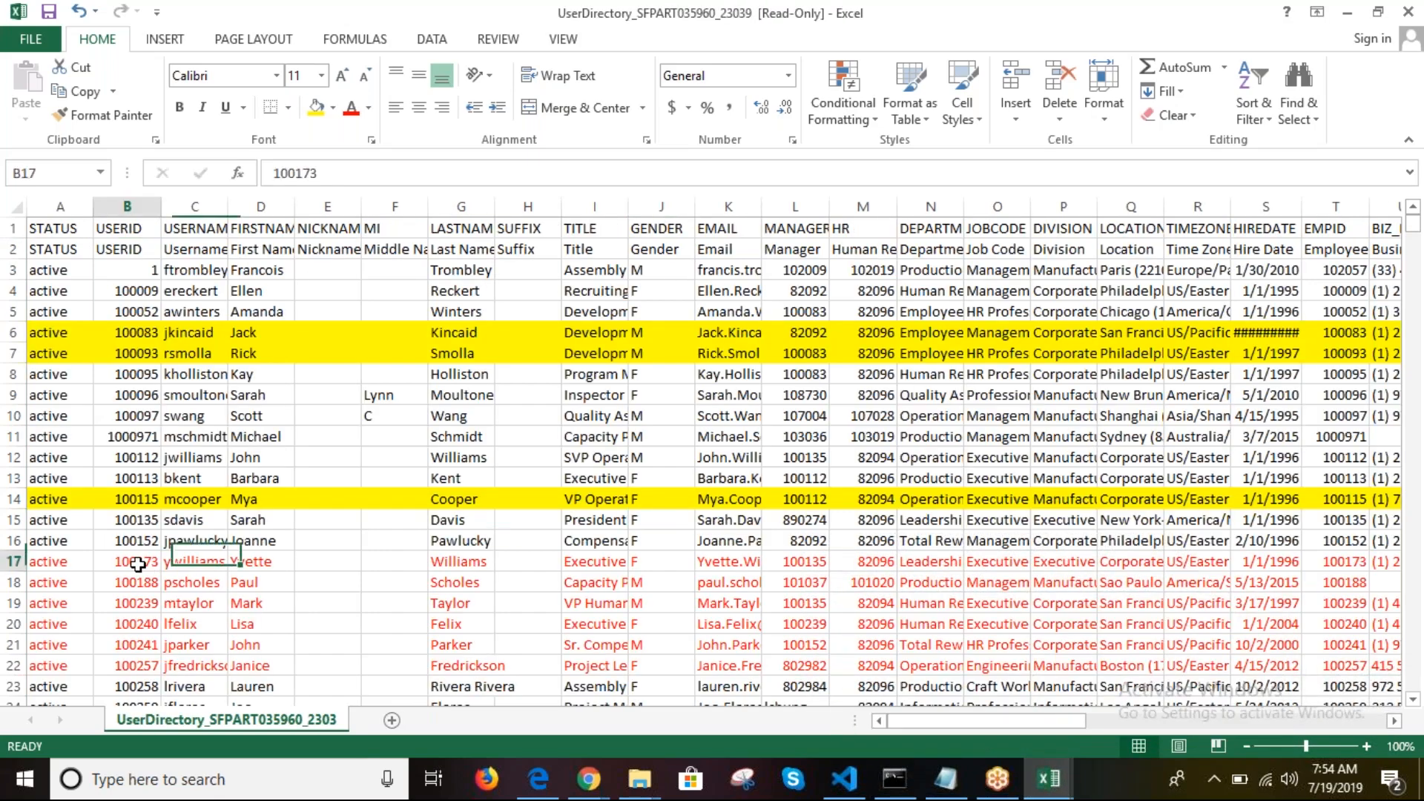
key("ctrl+c")
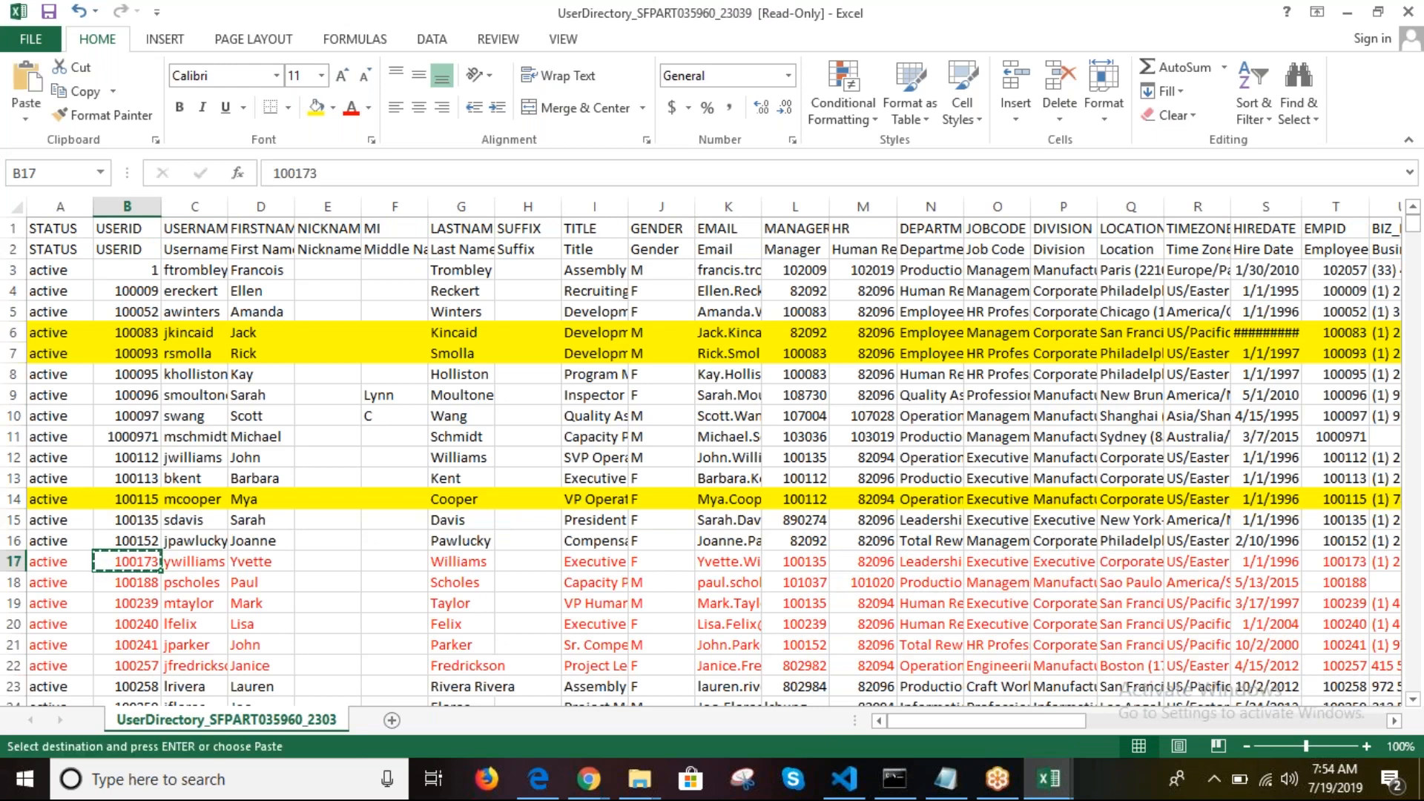
left_click(1072, 782)
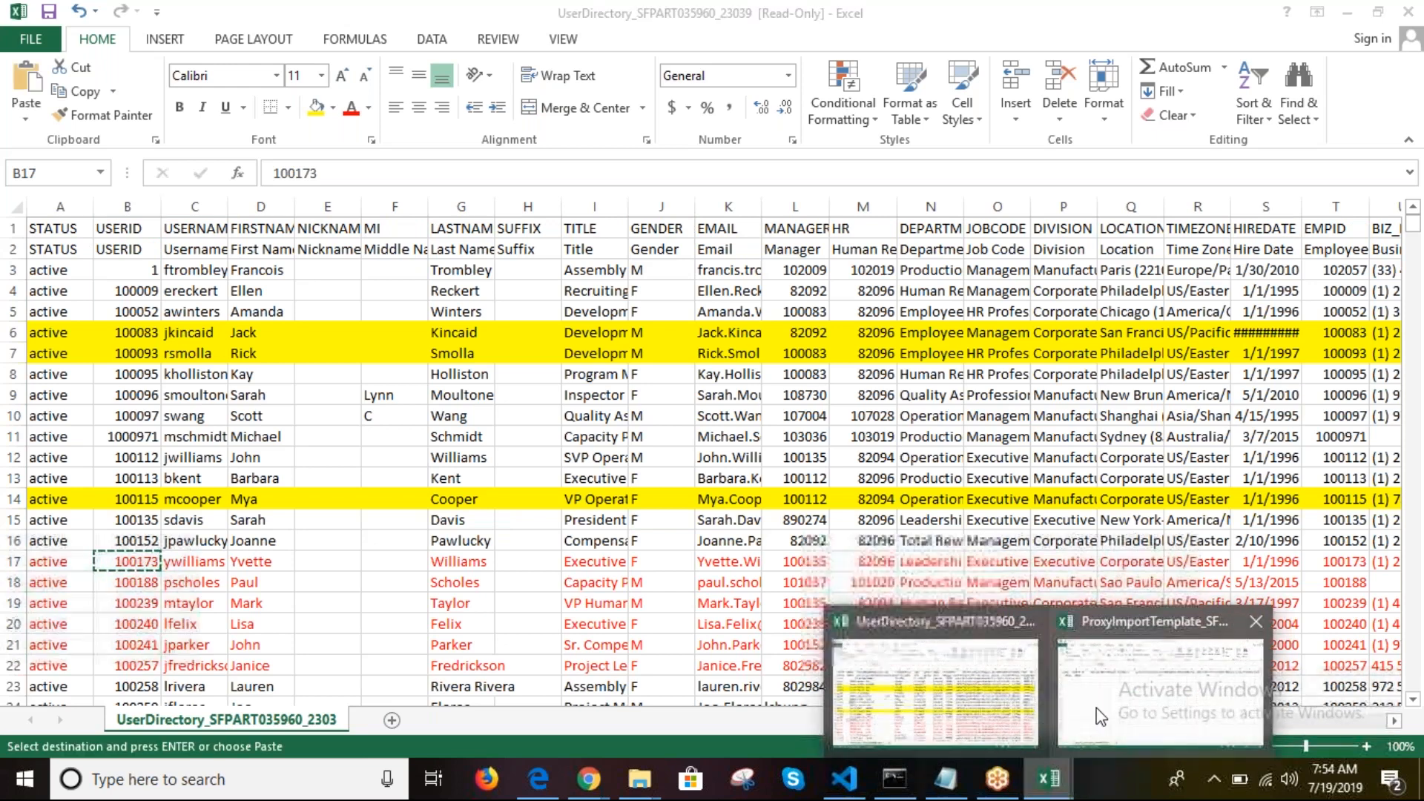
left_click(1113, 689)
left_click(376, 174)
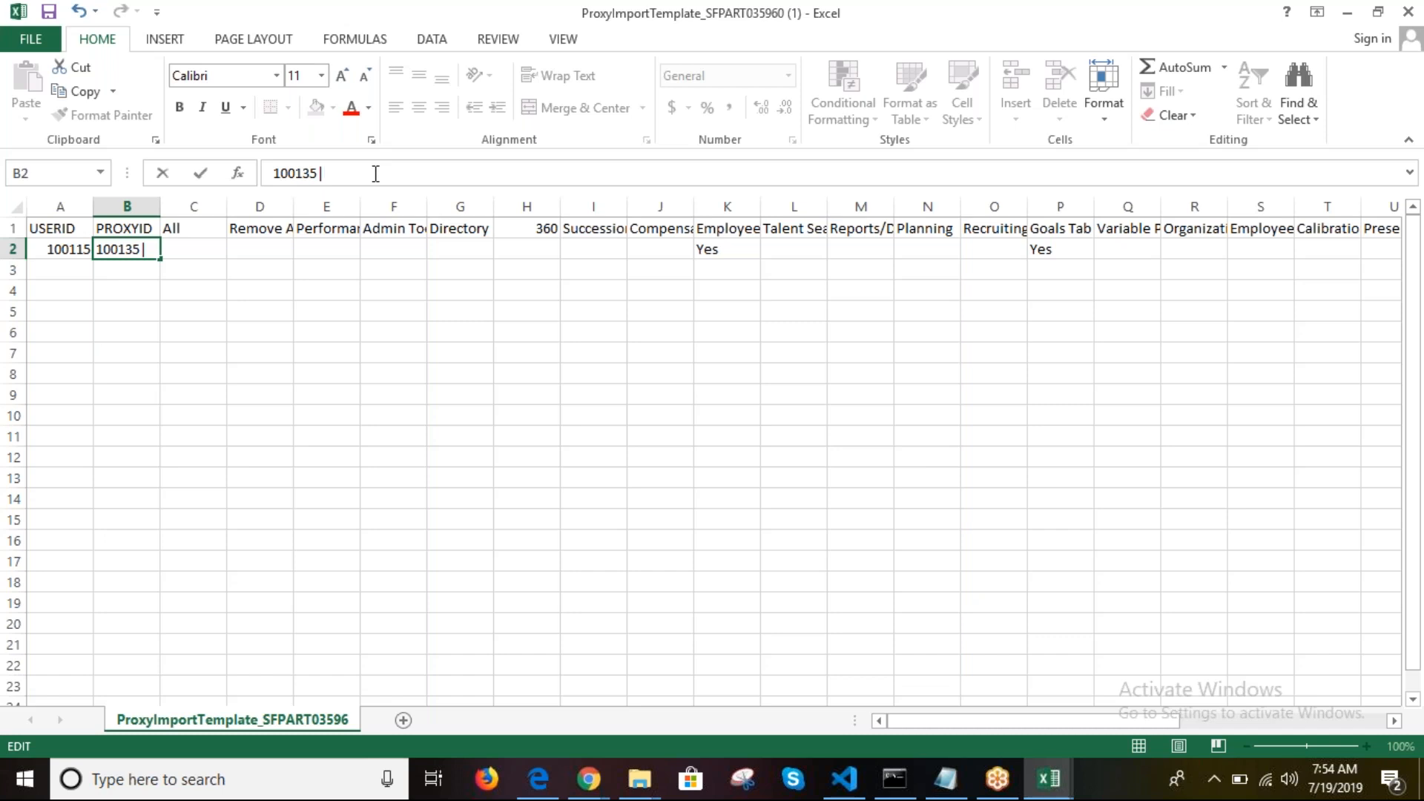
right_click(376, 173)
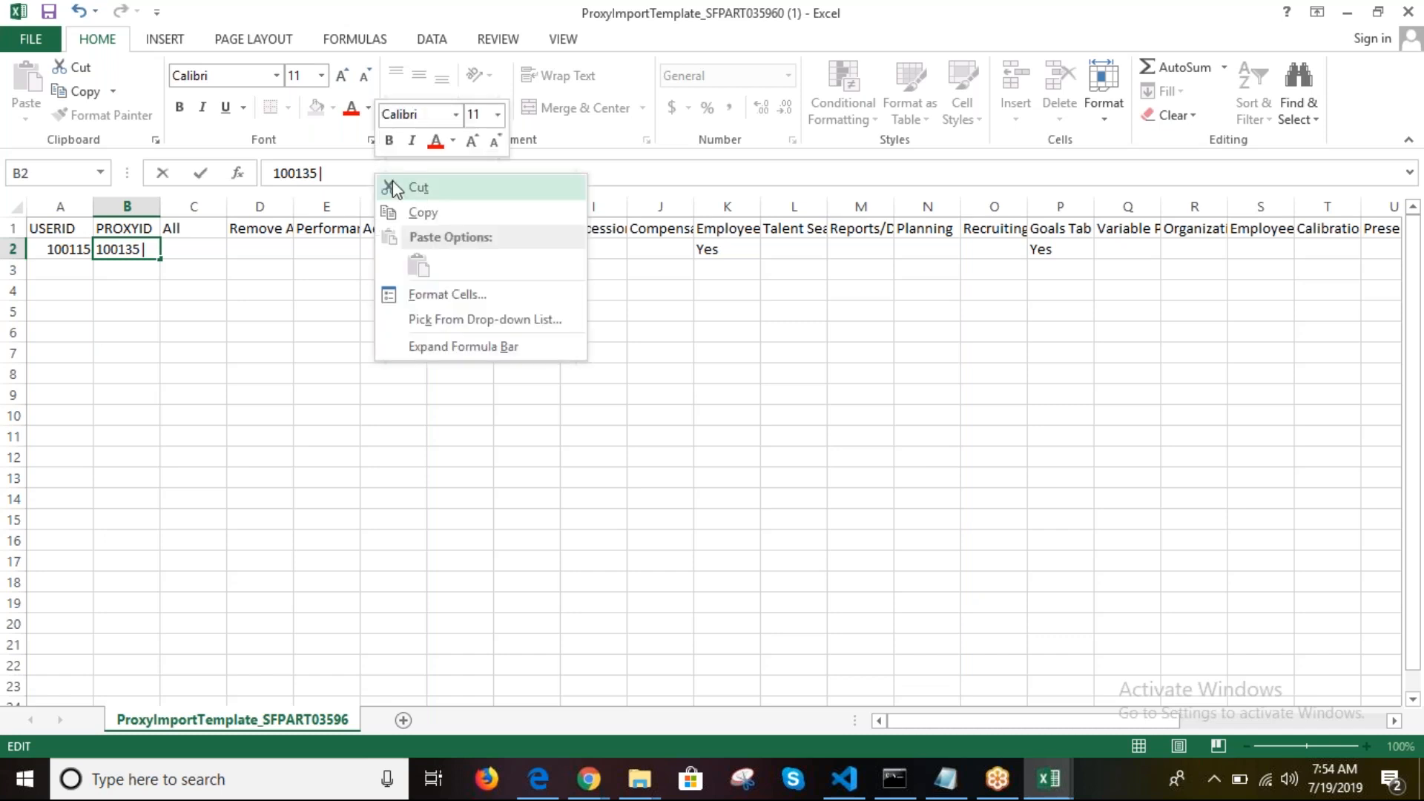
left_click(295, 414)
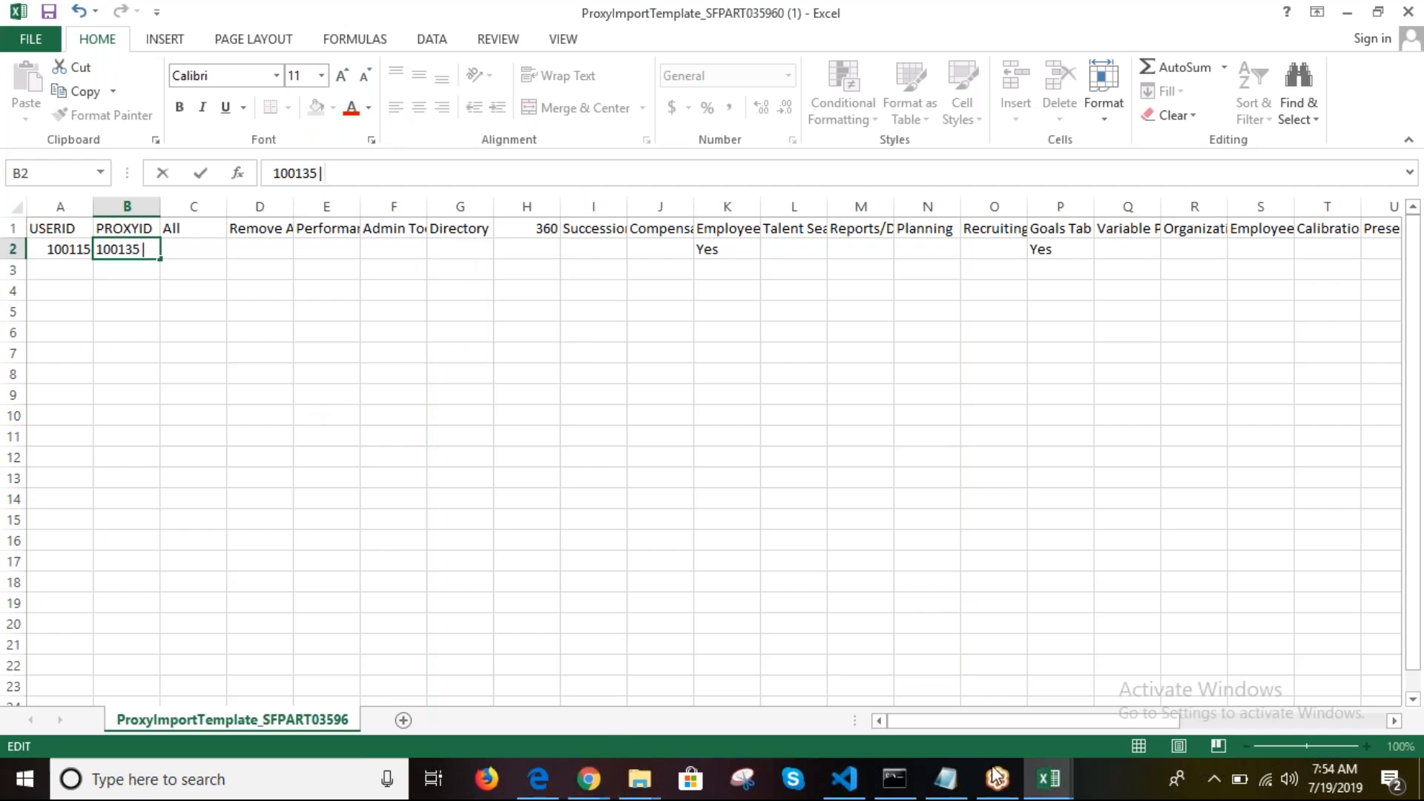
left_click(1049, 778)
left_click(960, 712)
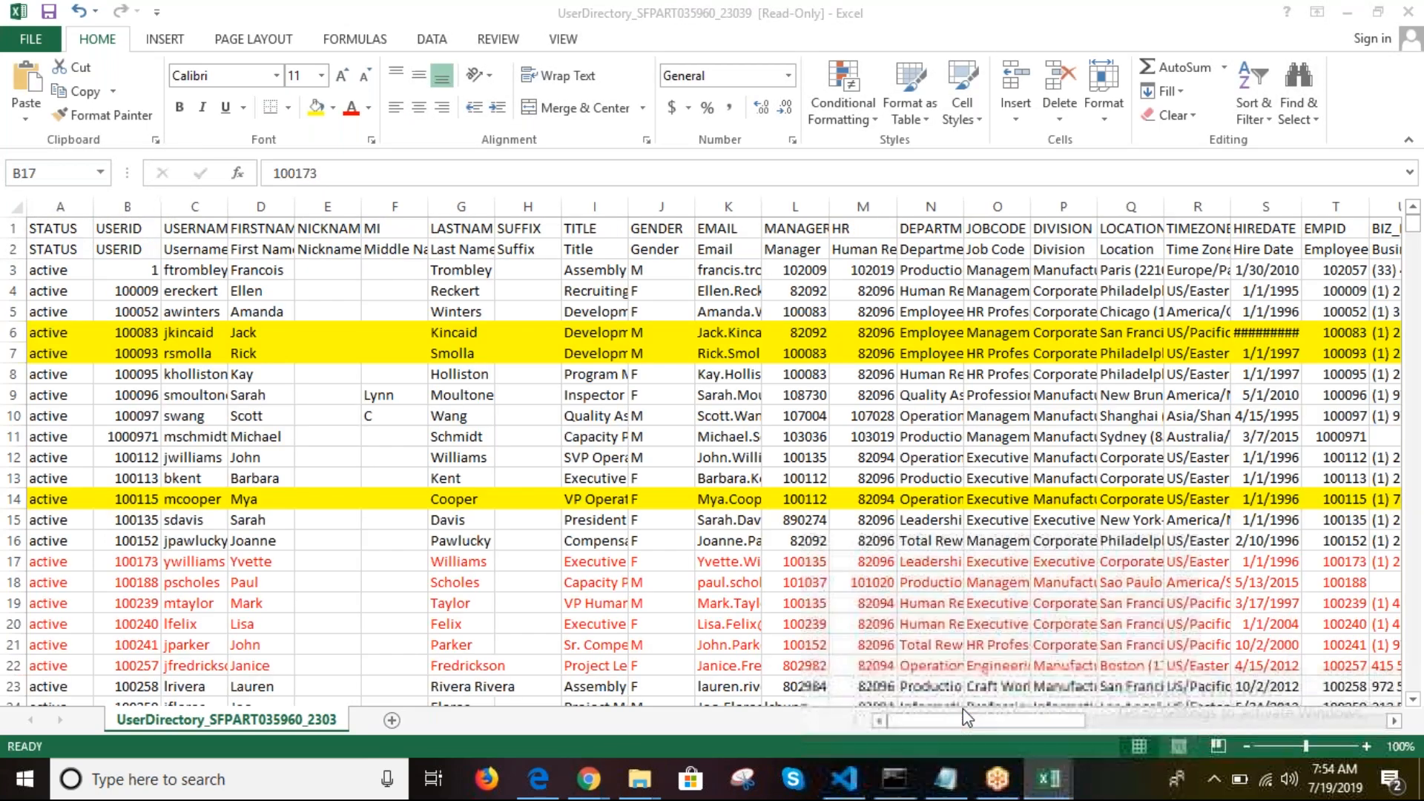
left_click_drag(332, 170, 256, 165)
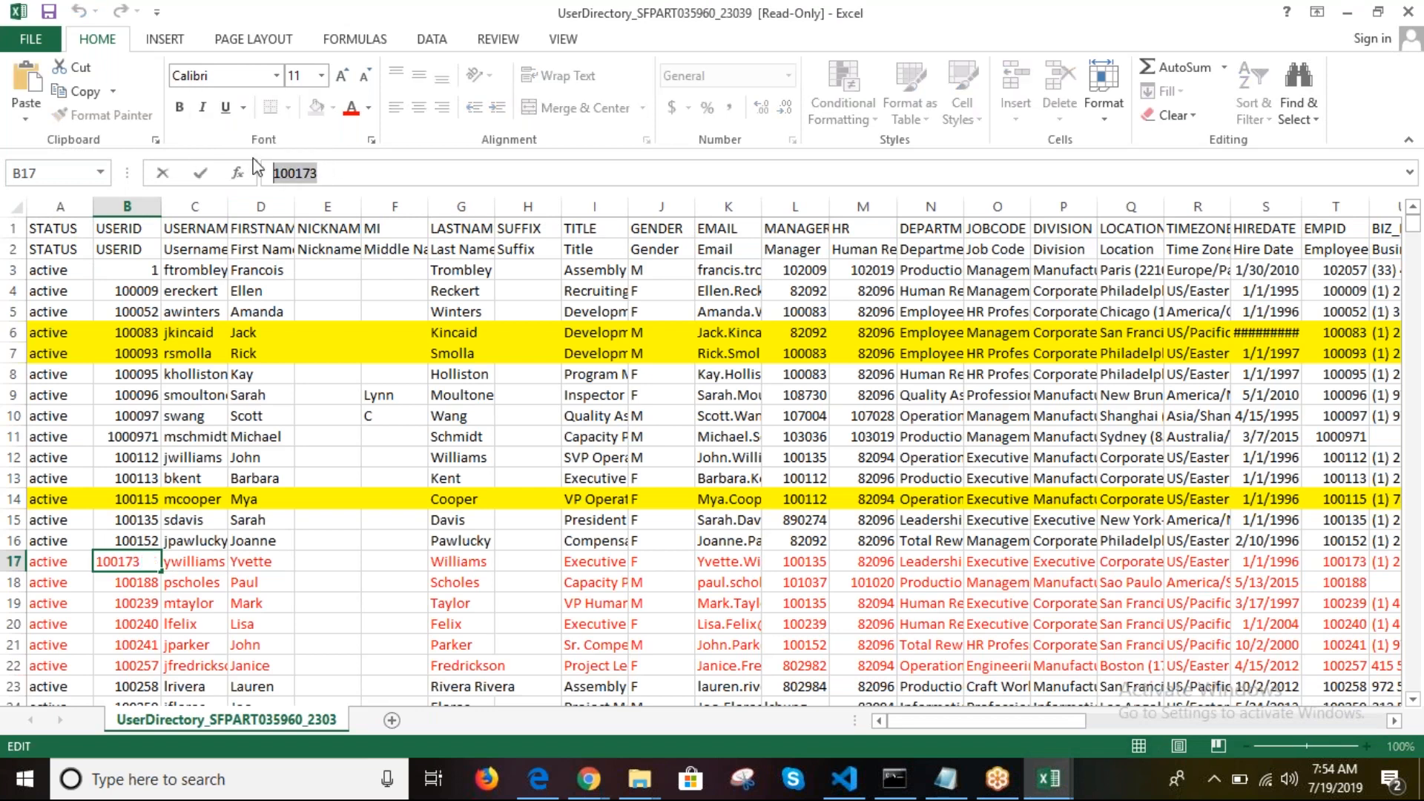
left_click(1053, 783)
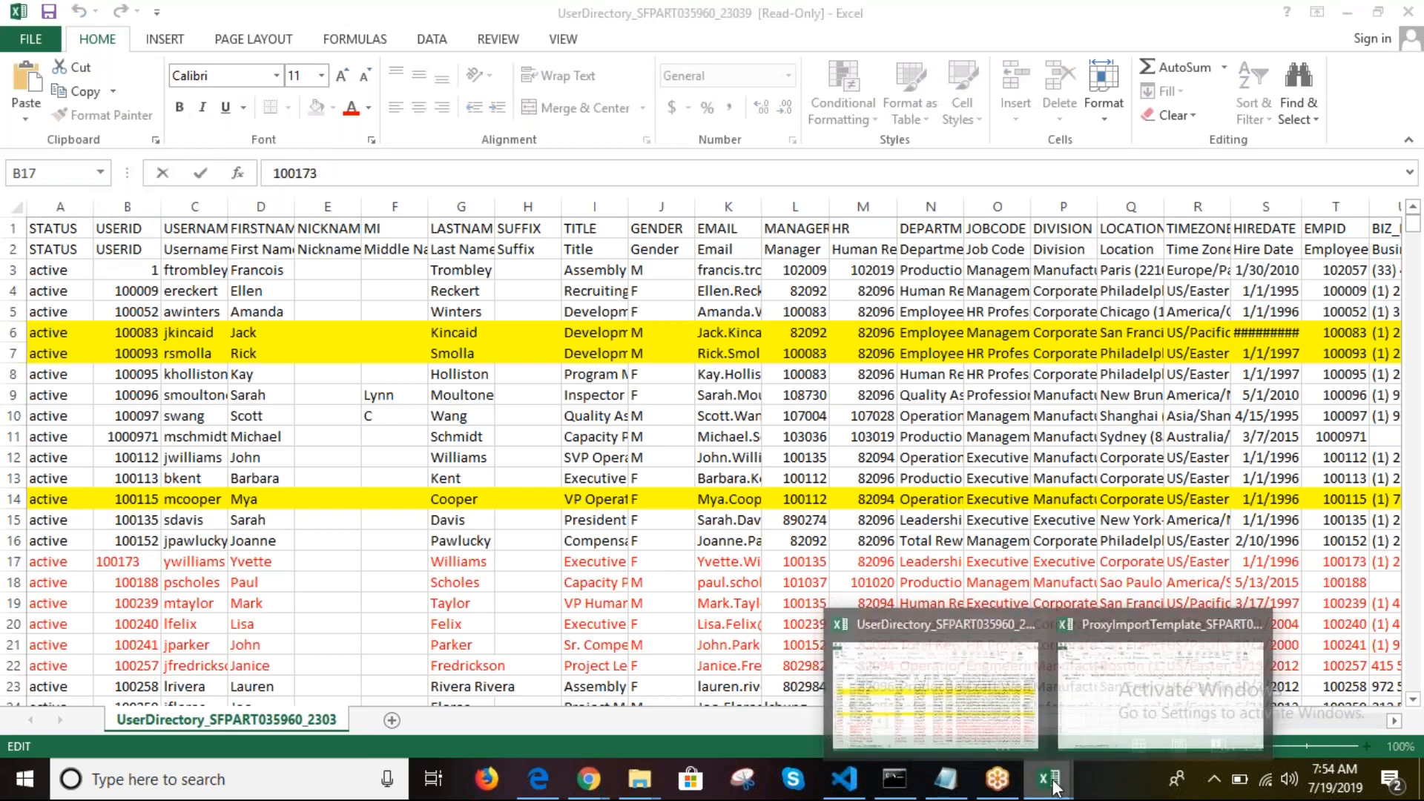
left_click(1077, 684)
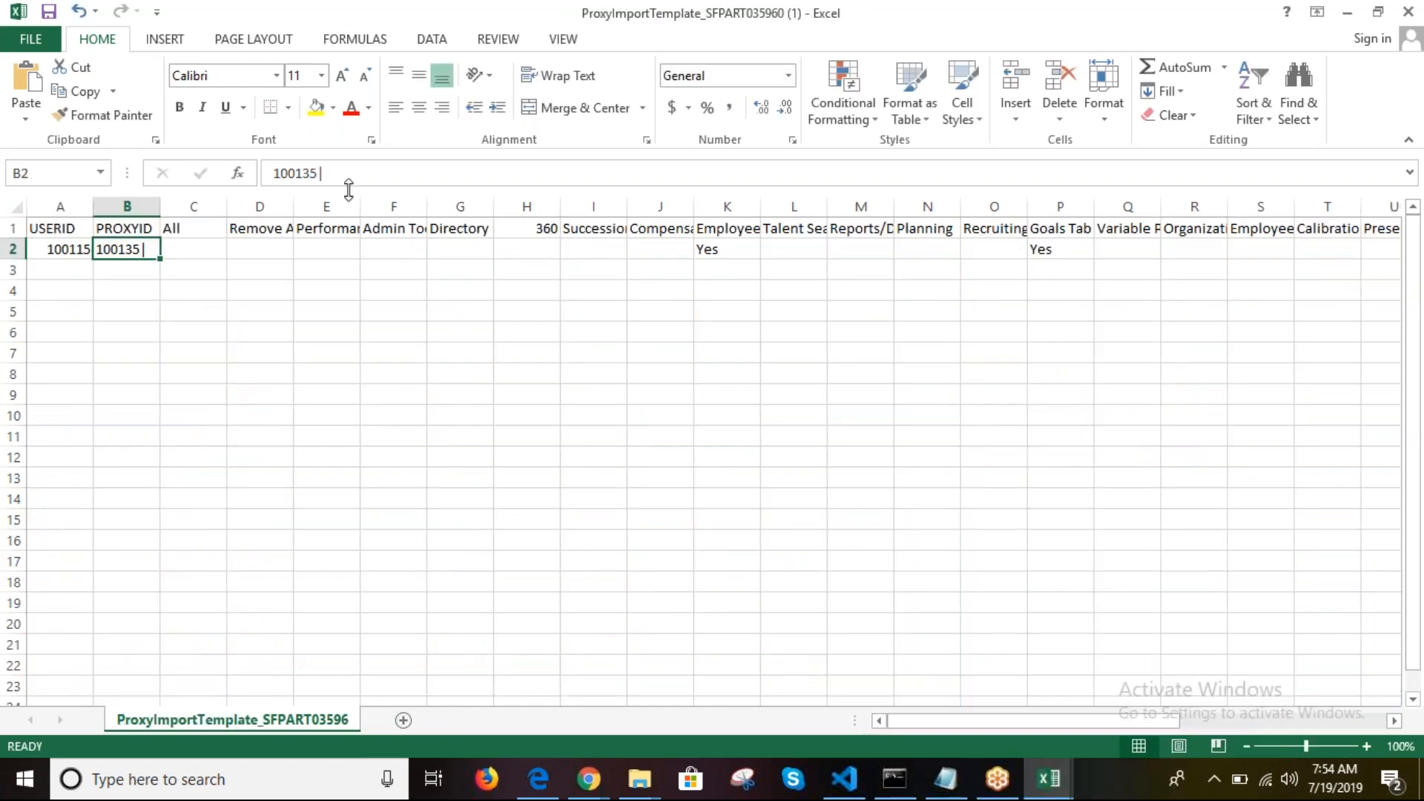
left_click(357, 177)
type("|100173|")
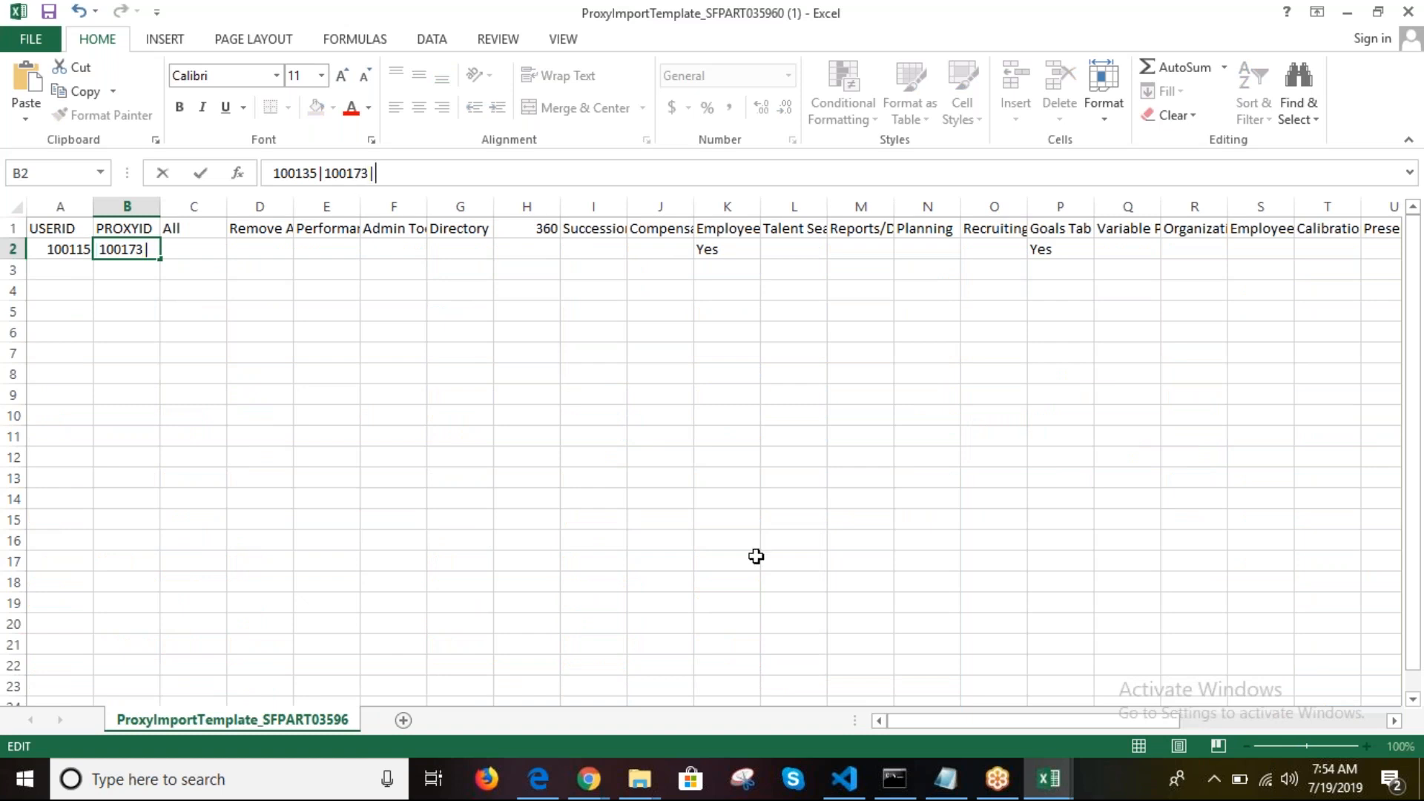
Step: Copy the row 18 ID and append it, making B2 read 100135|100173|100188
left_click(1048, 779)
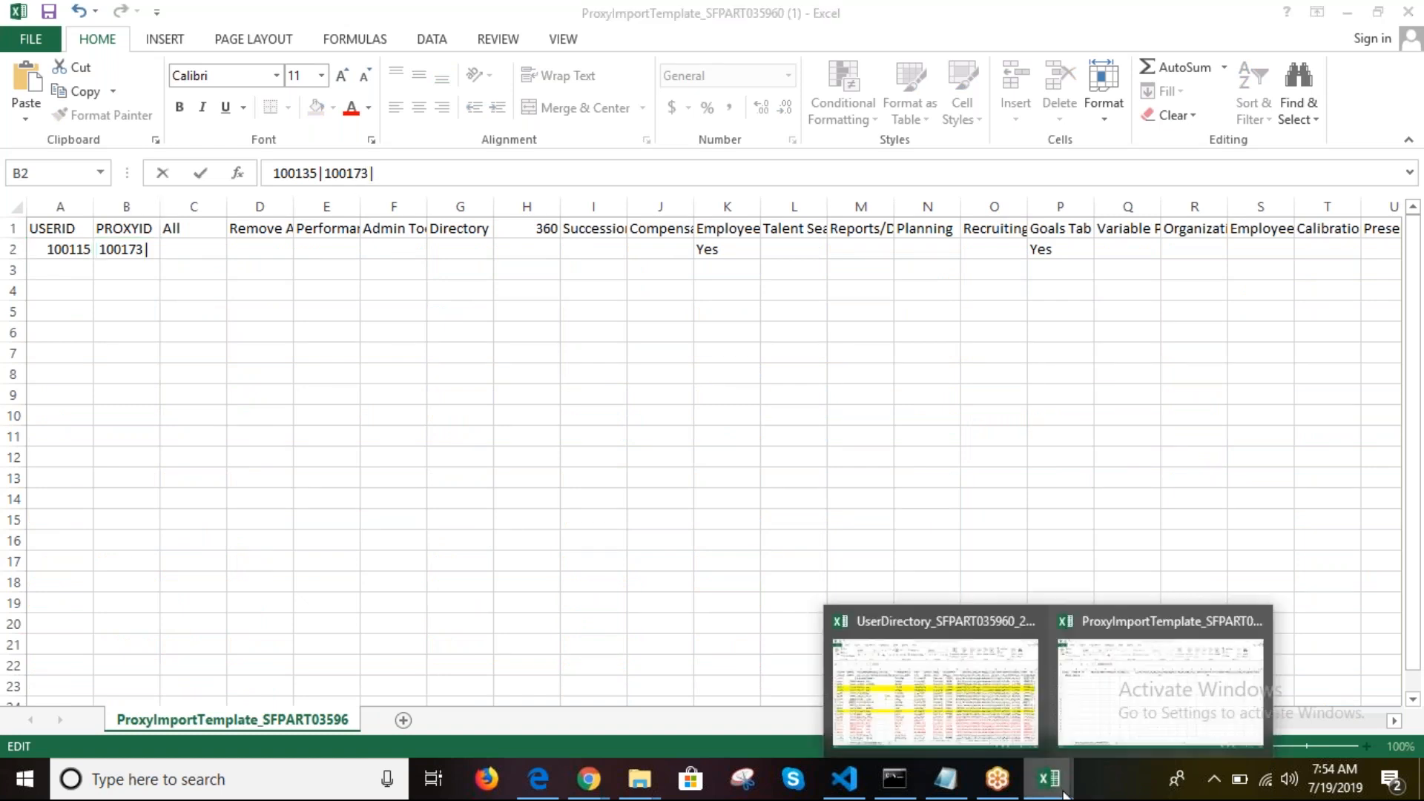
left_click(932, 673)
left_click(111, 582)
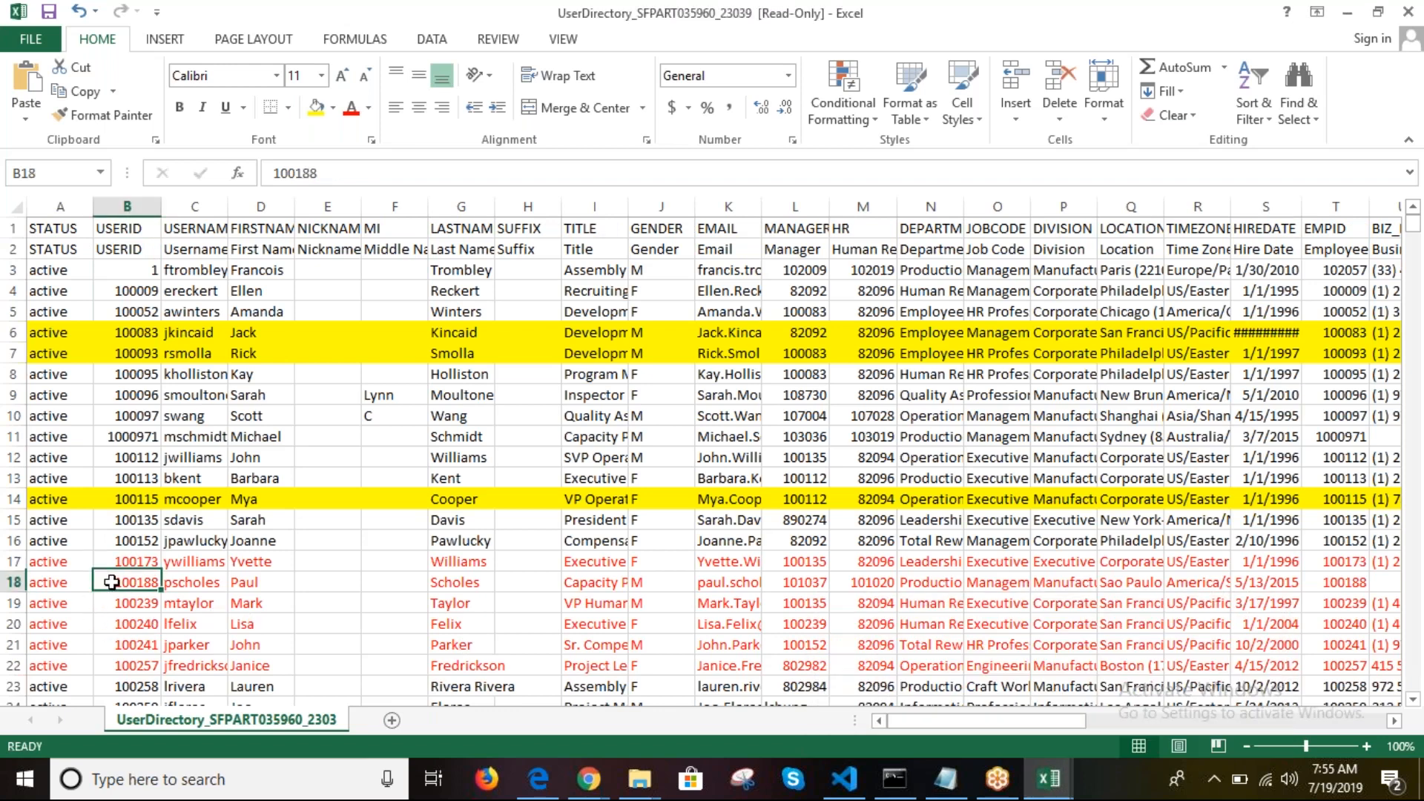
double_click(324, 168)
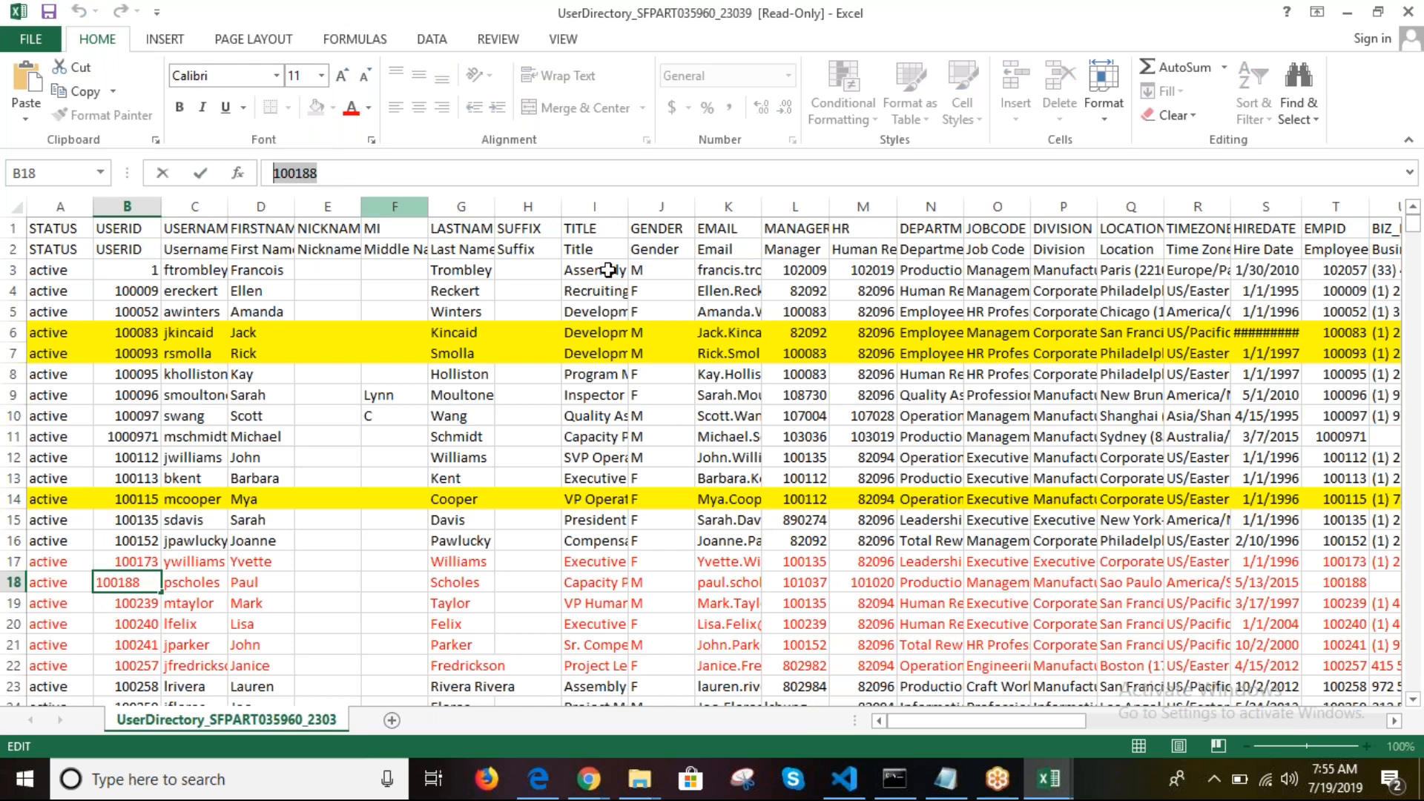
left_click(1052, 790)
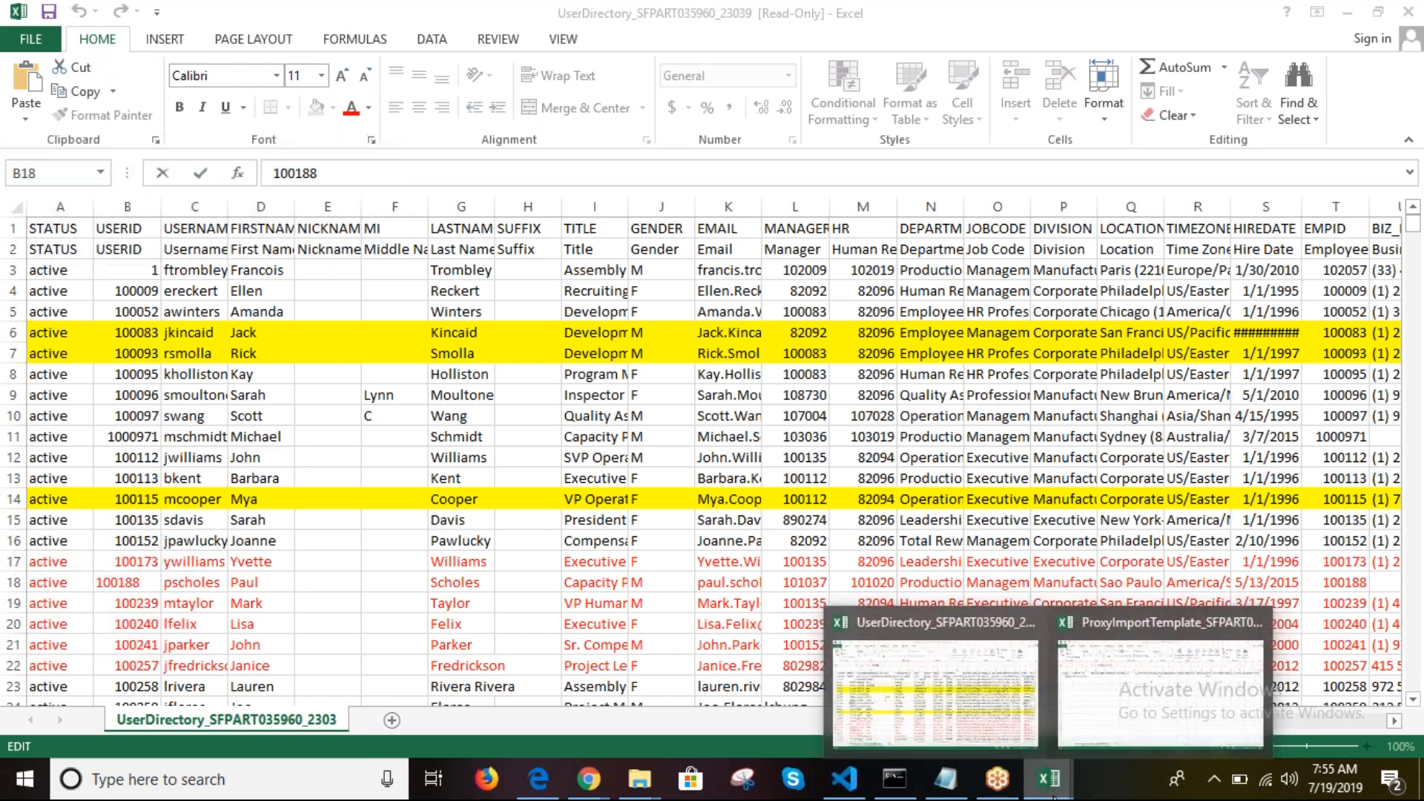
left_click(1166, 677)
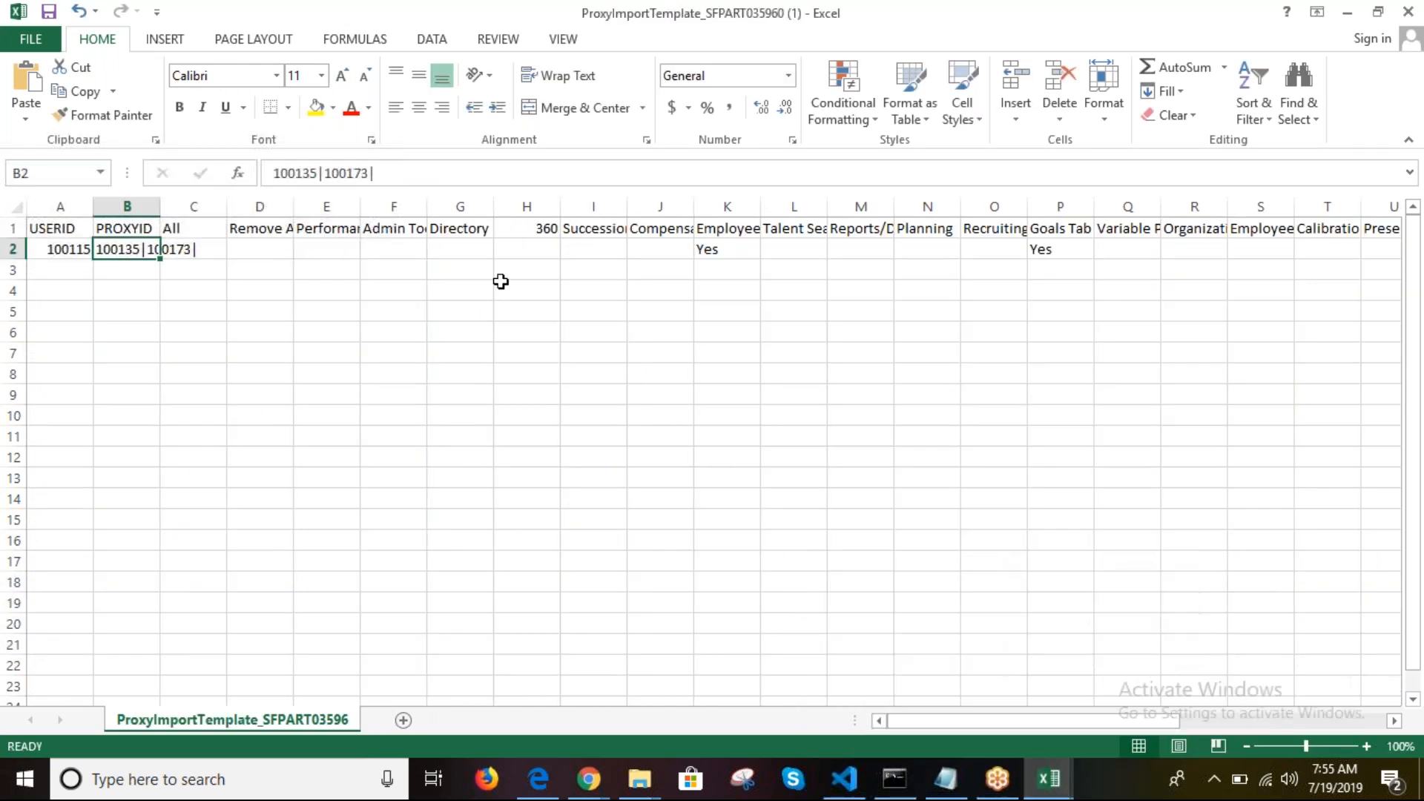
left_click(421, 167)
key("ctrl+v")
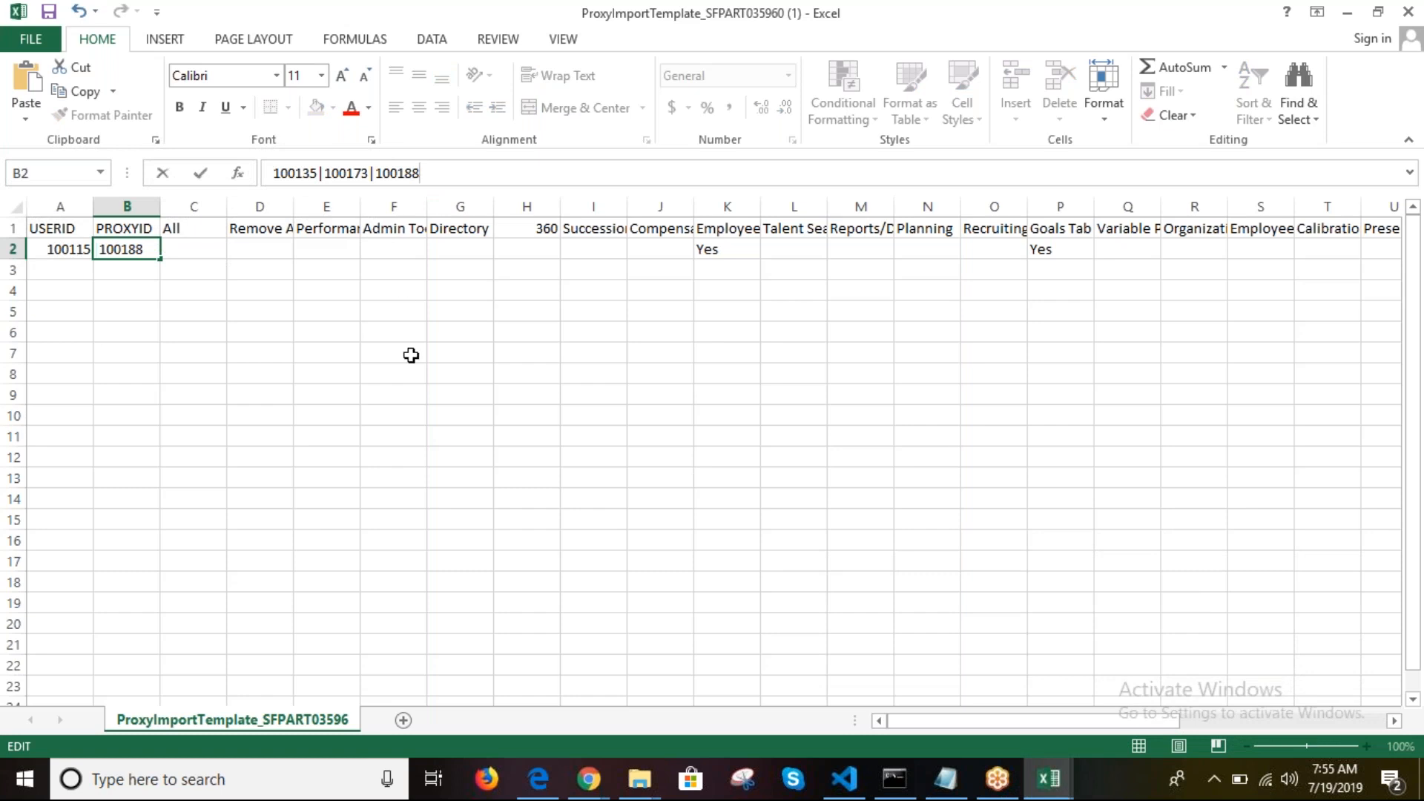
left_click(411, 355)
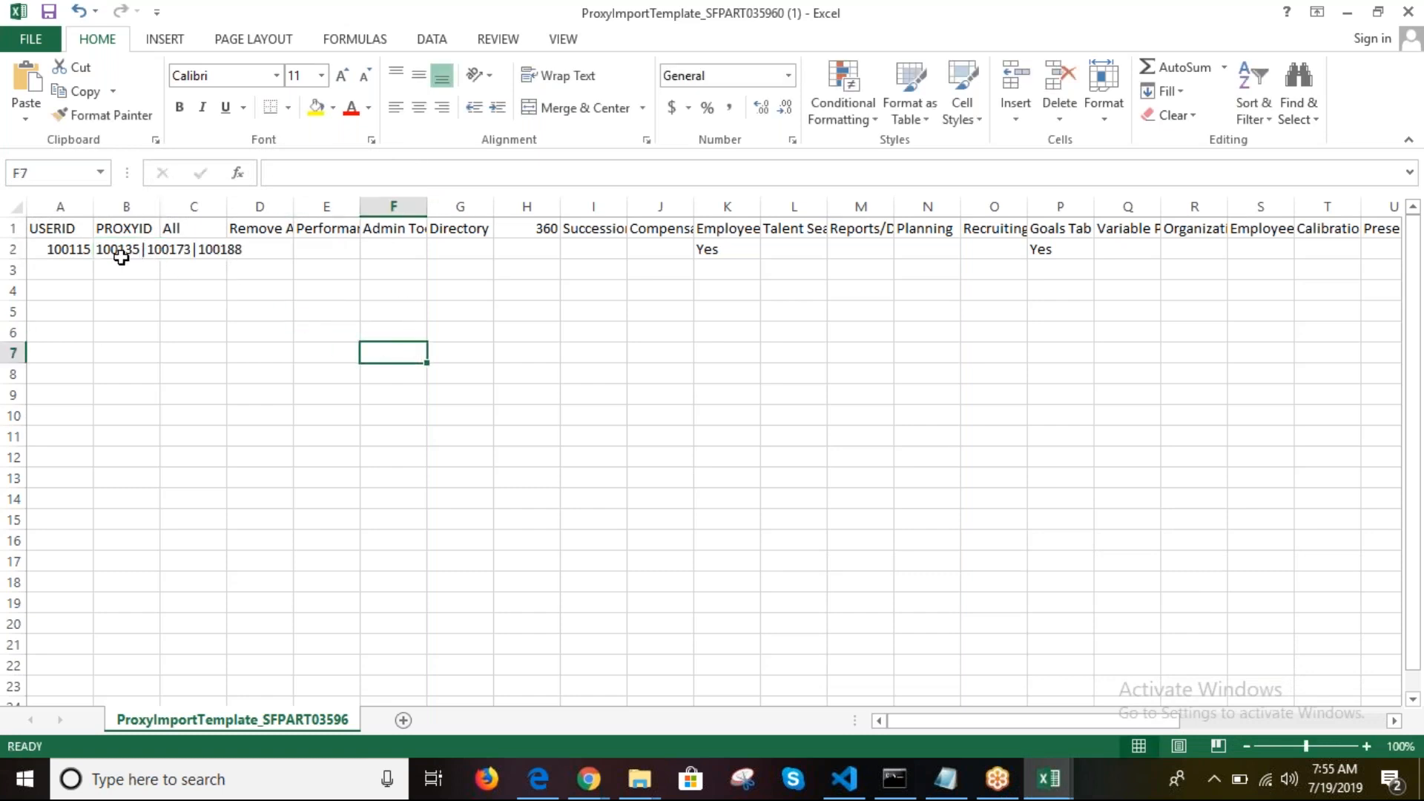
Step: Review the USERID heading and the second proxy ID in B2, then move to A3
left_click(49, 232)
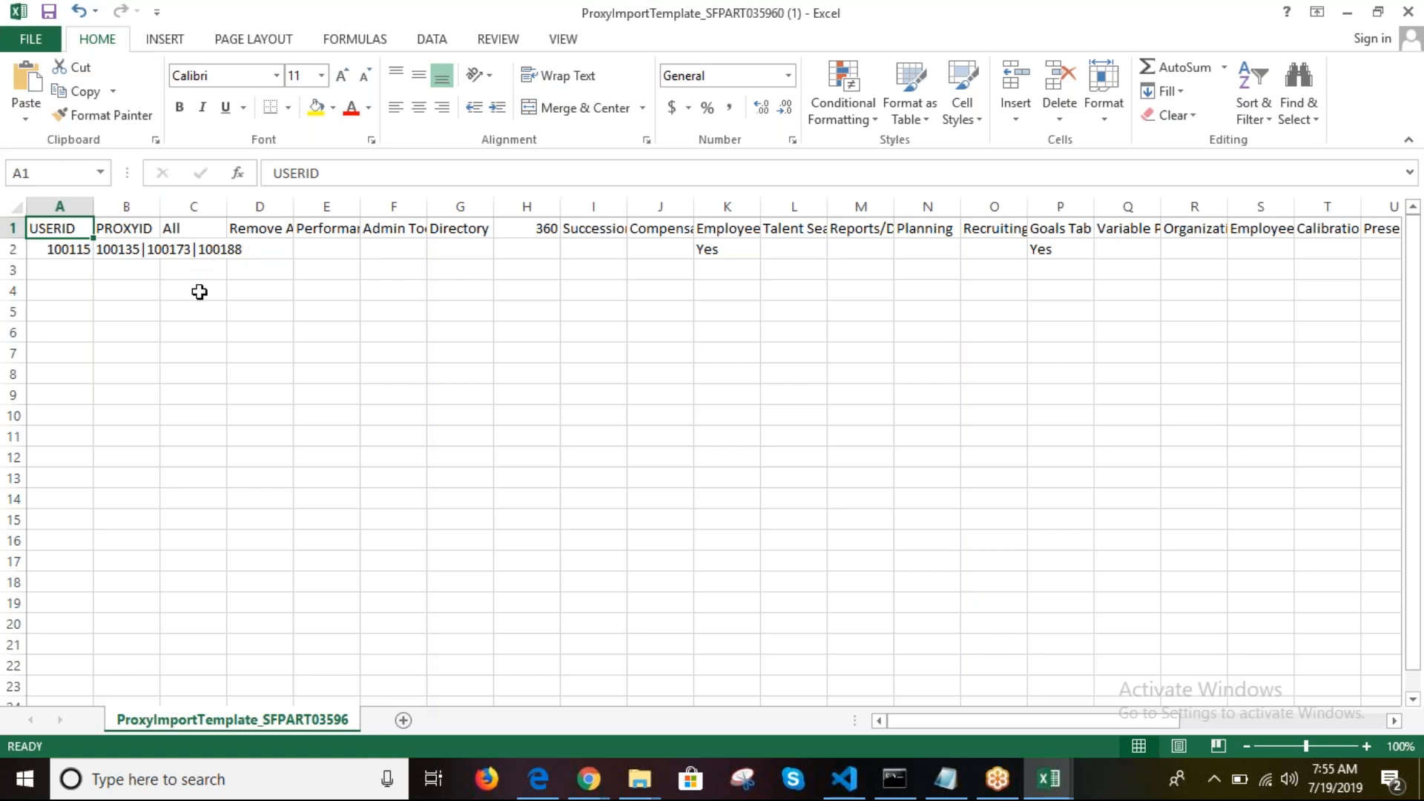
left_click(123, 250)
left_click_drag(369, 170, 326, 175)
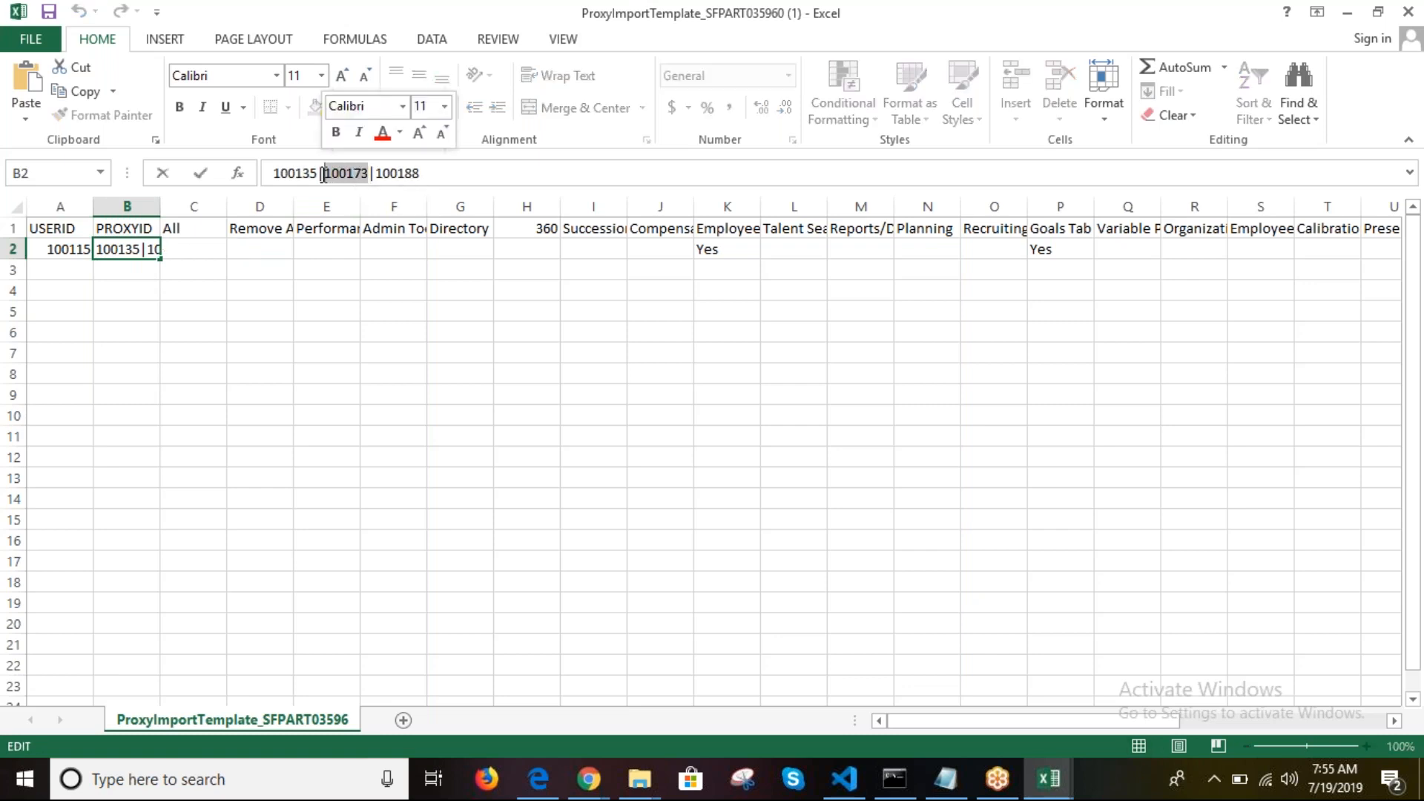
left_click(69, 272)
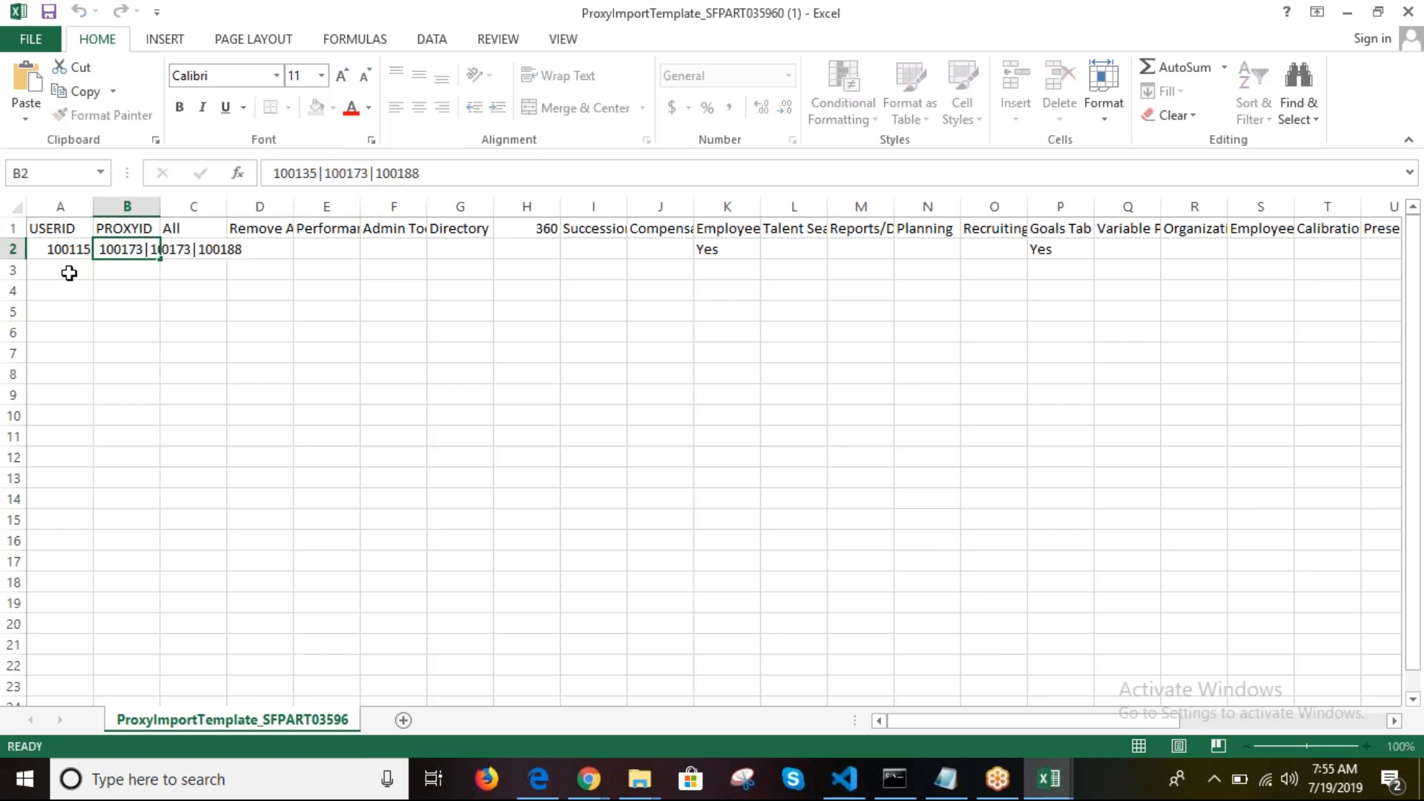
Step: Paste 100173 into A3 and copy directory ID 100257 into B3
key("ctrl+v")
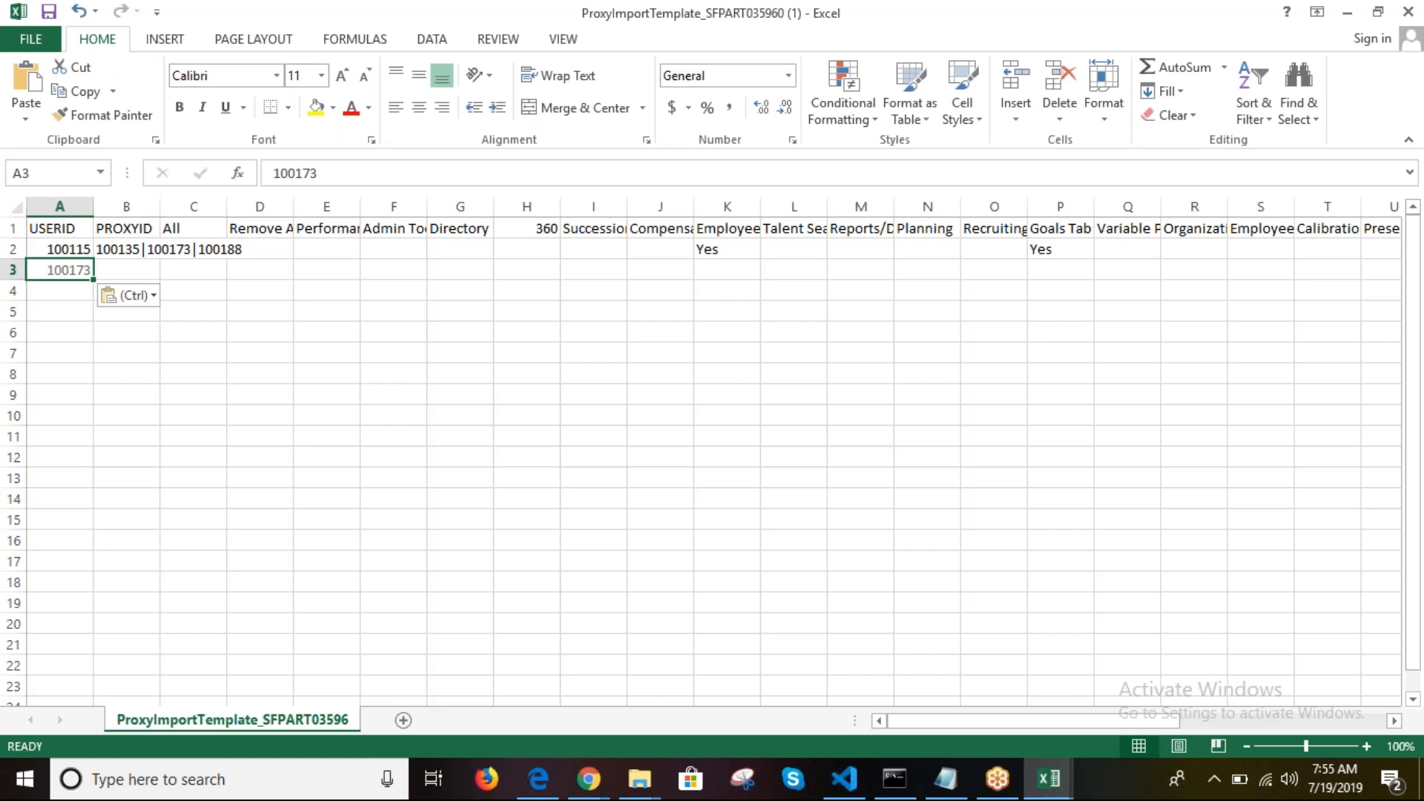
left_click(157, 265)
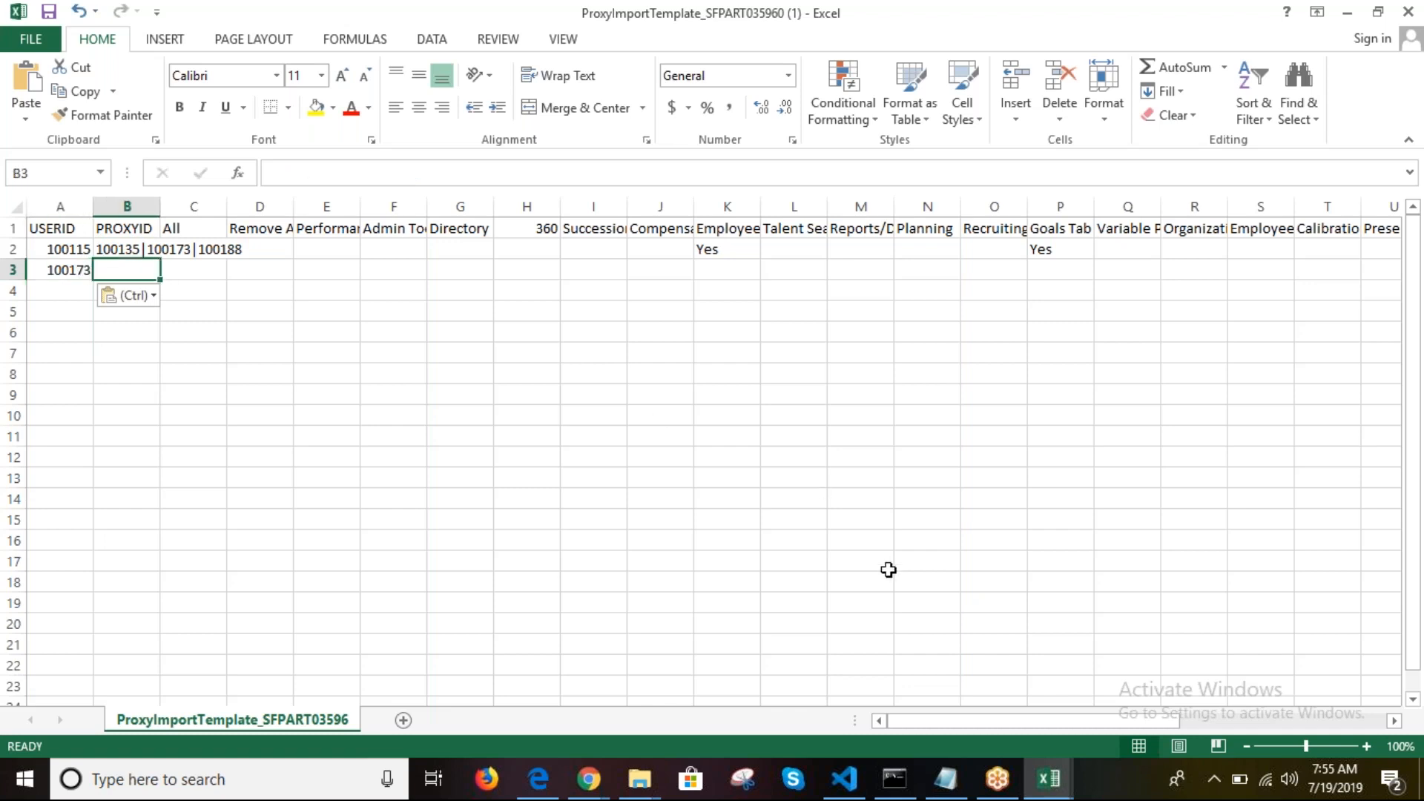
left_click(1048, 793)
left_click(957, 678)
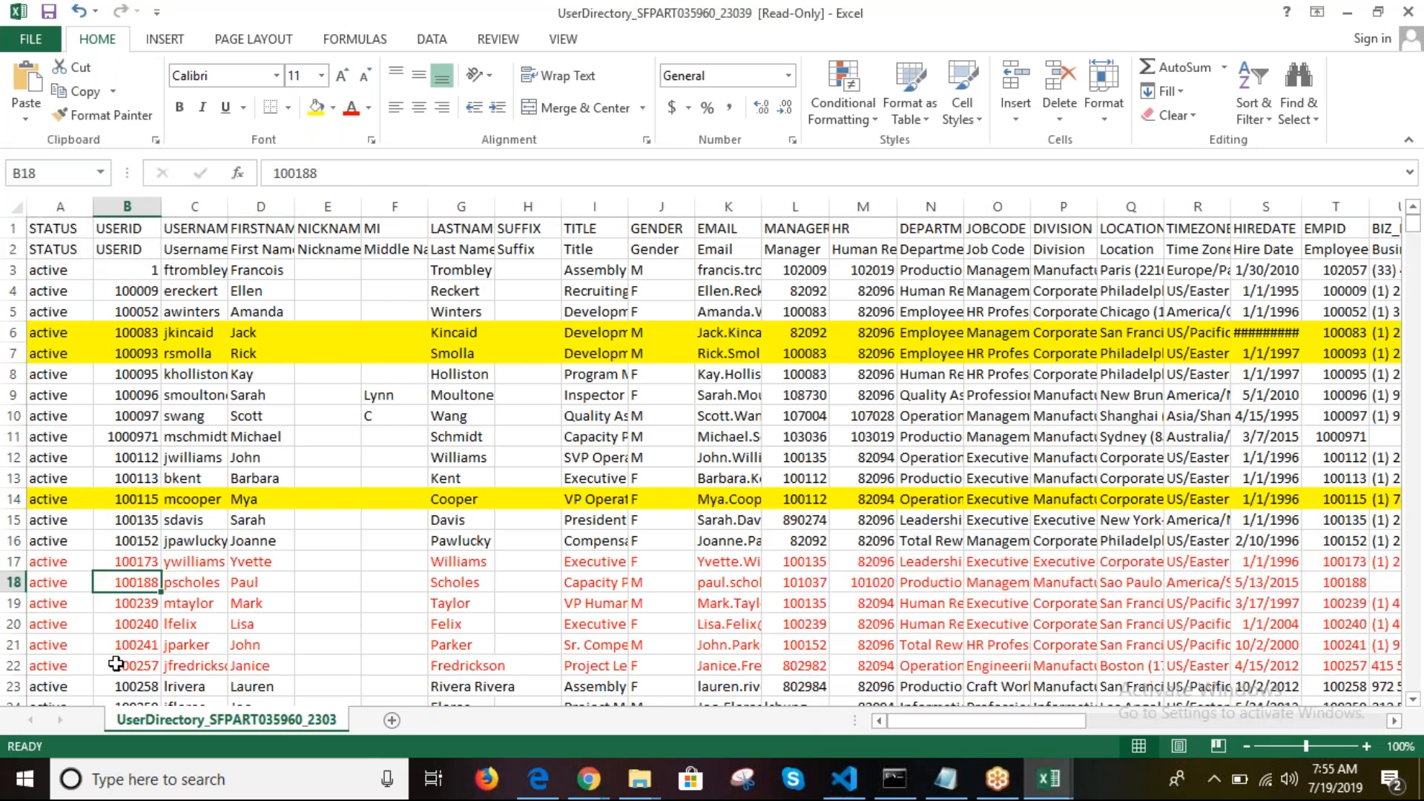
left_click(142, 661)
key("ctrl+c")
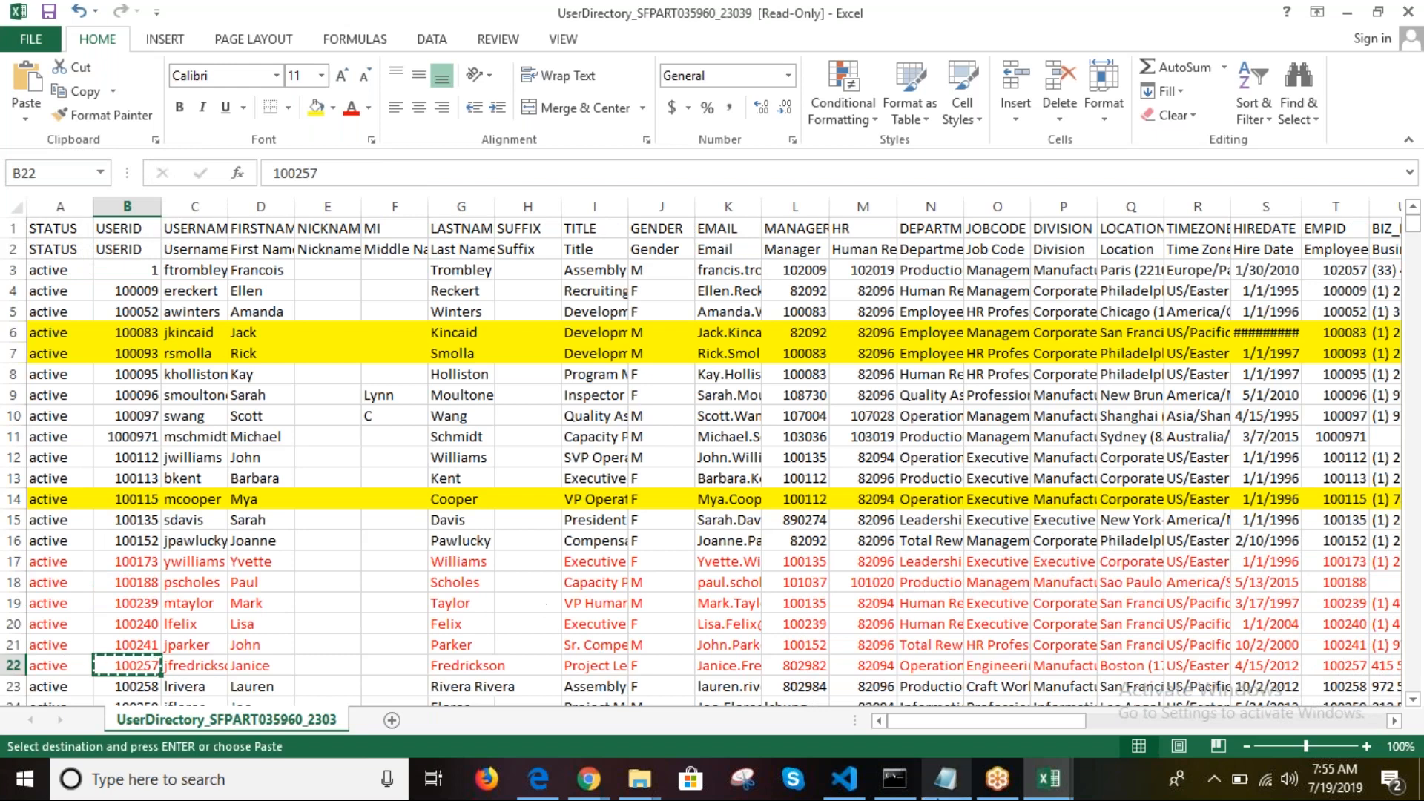
left_click(1041, 785)
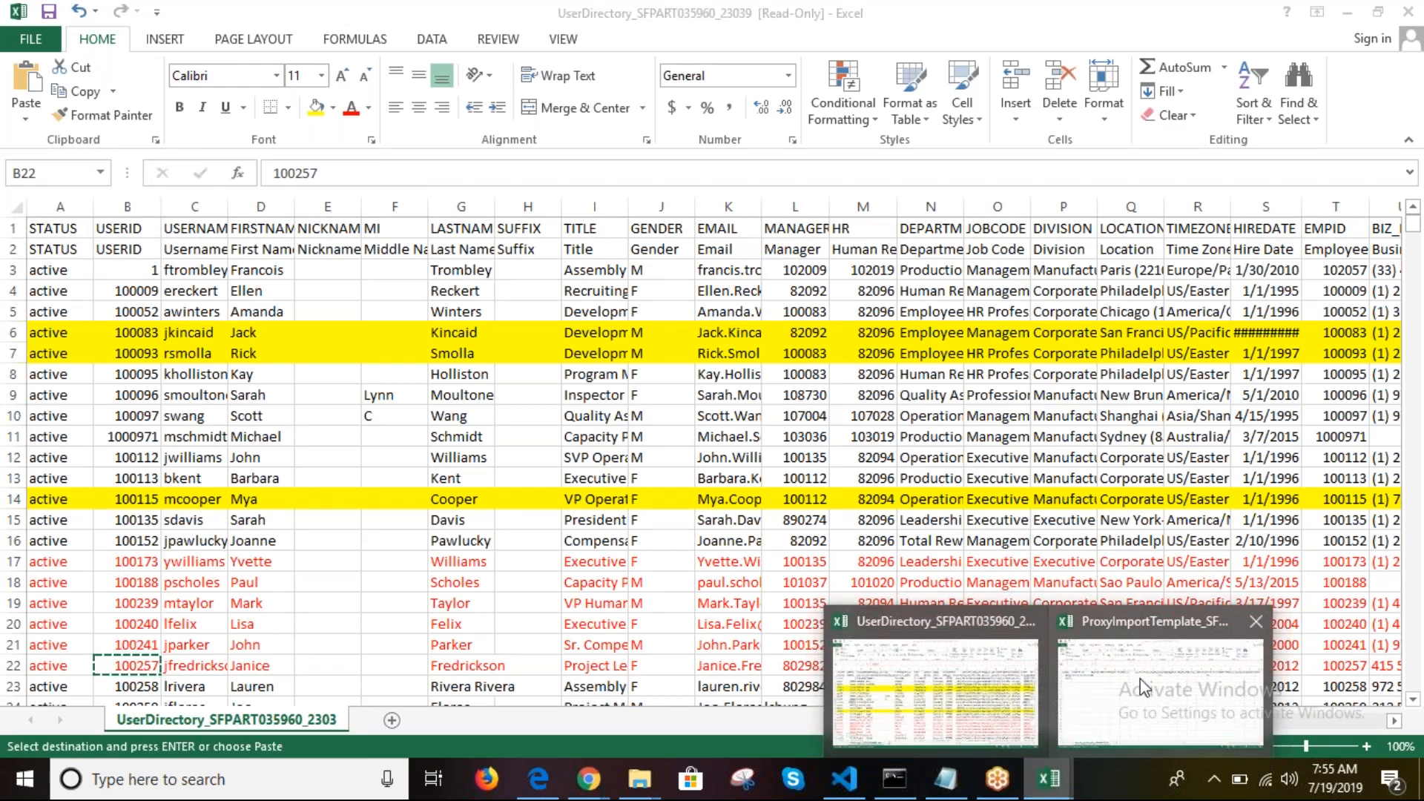
left_click(1141, 679)
key("ctrl+v")
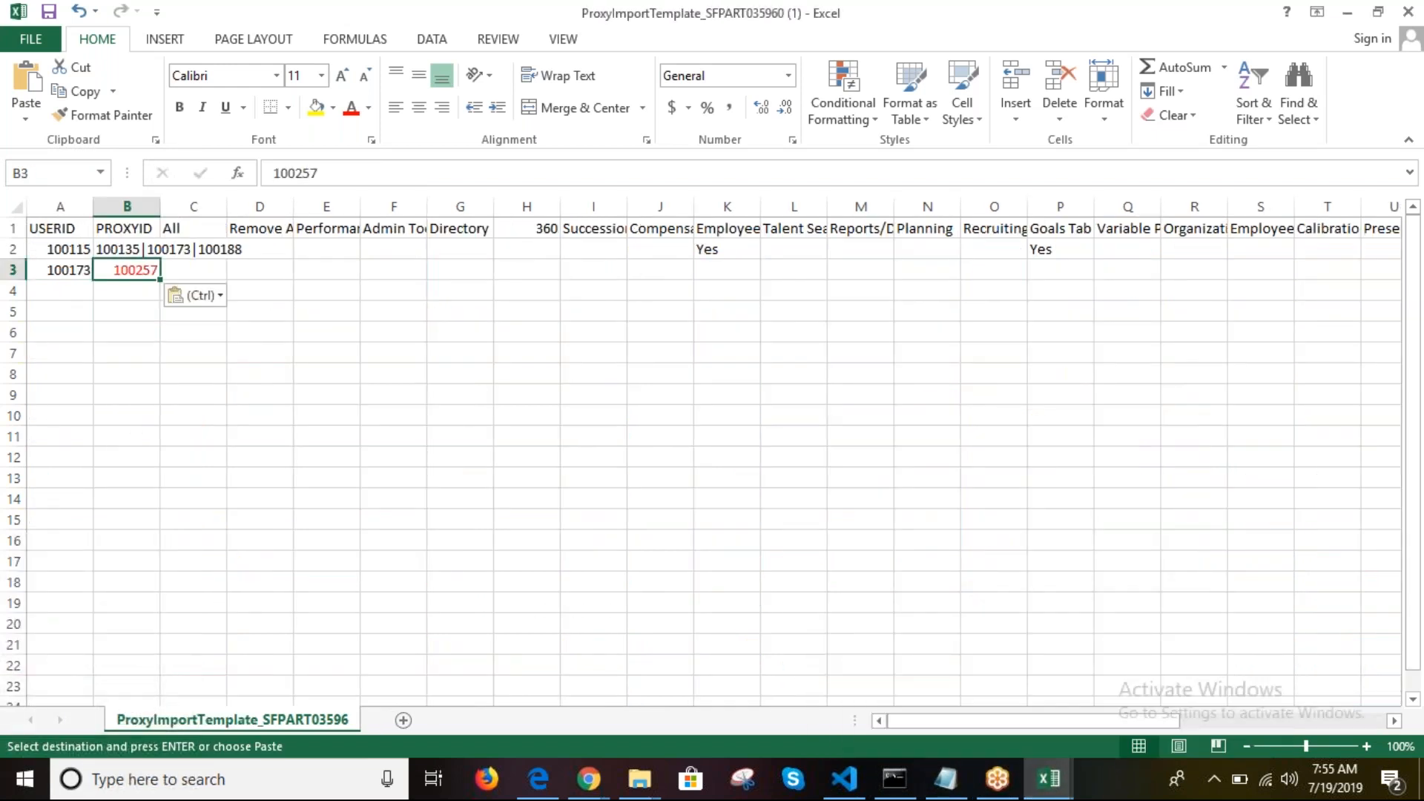
left_click(290, 405)
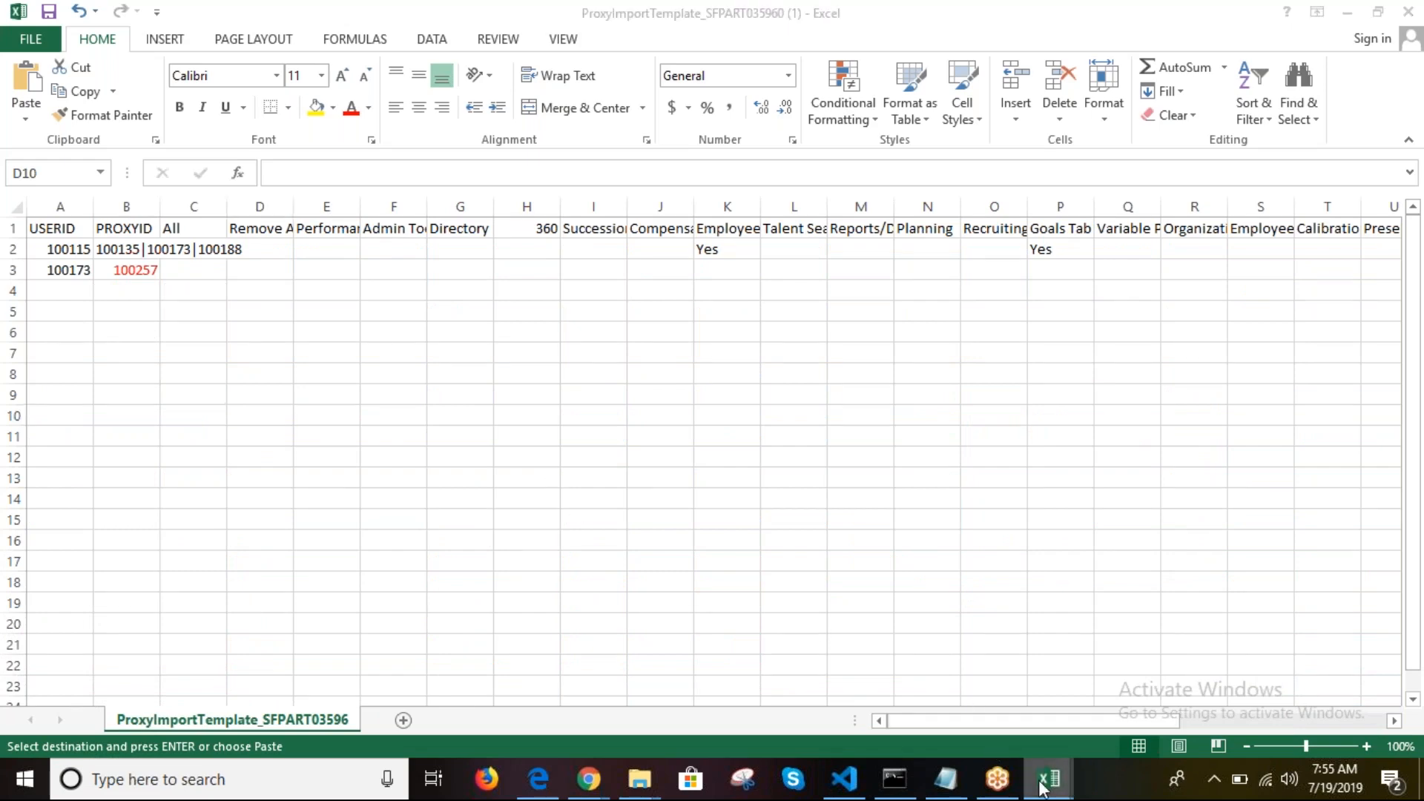
Step: Append '|100258' to the second user's PROXYID in B3
mouse_move(1045, 782)
left_click(907, 678)
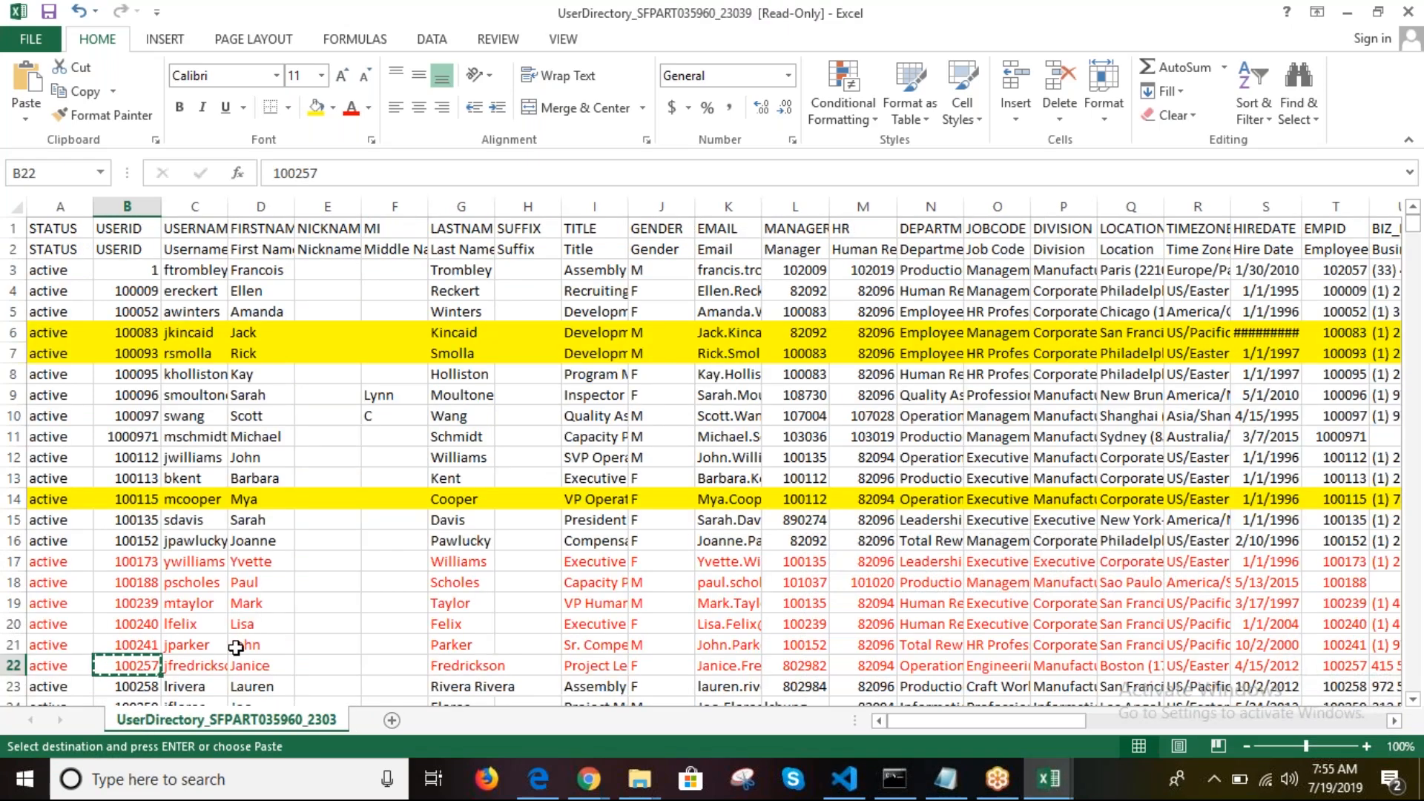
left_click(145, 688)
double_click(308, 172)
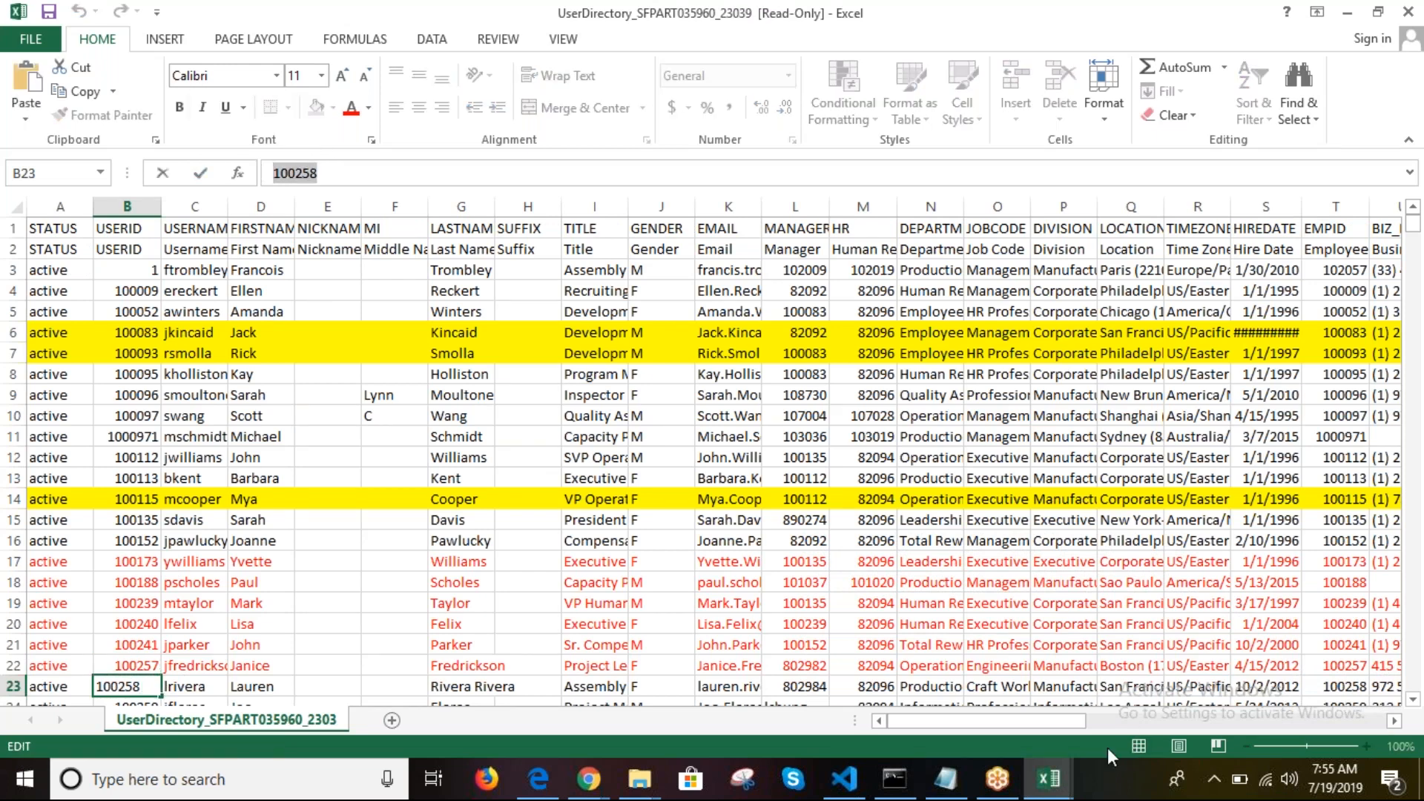
left_click(1048, 779)
left_click(1167, 683)
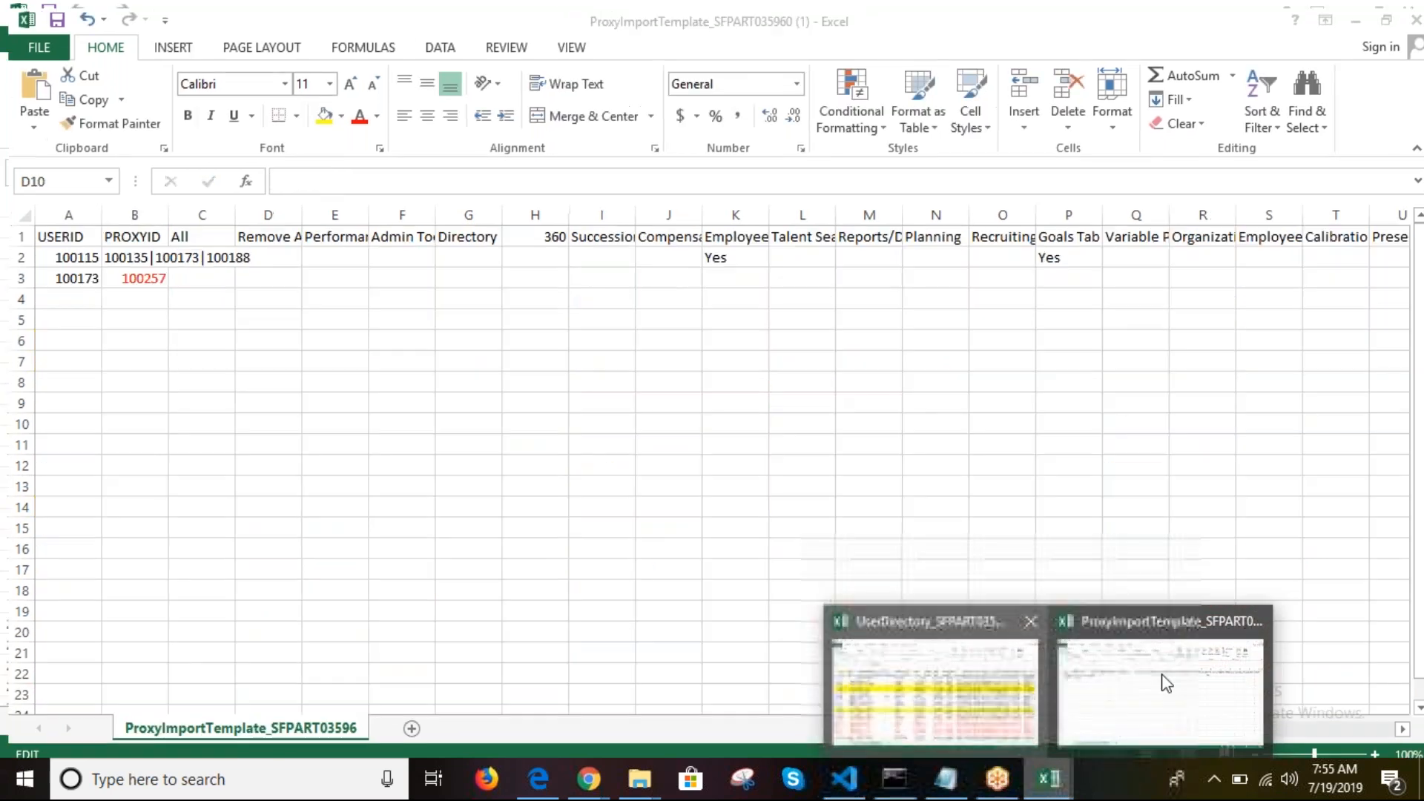
left_click(122, 269)
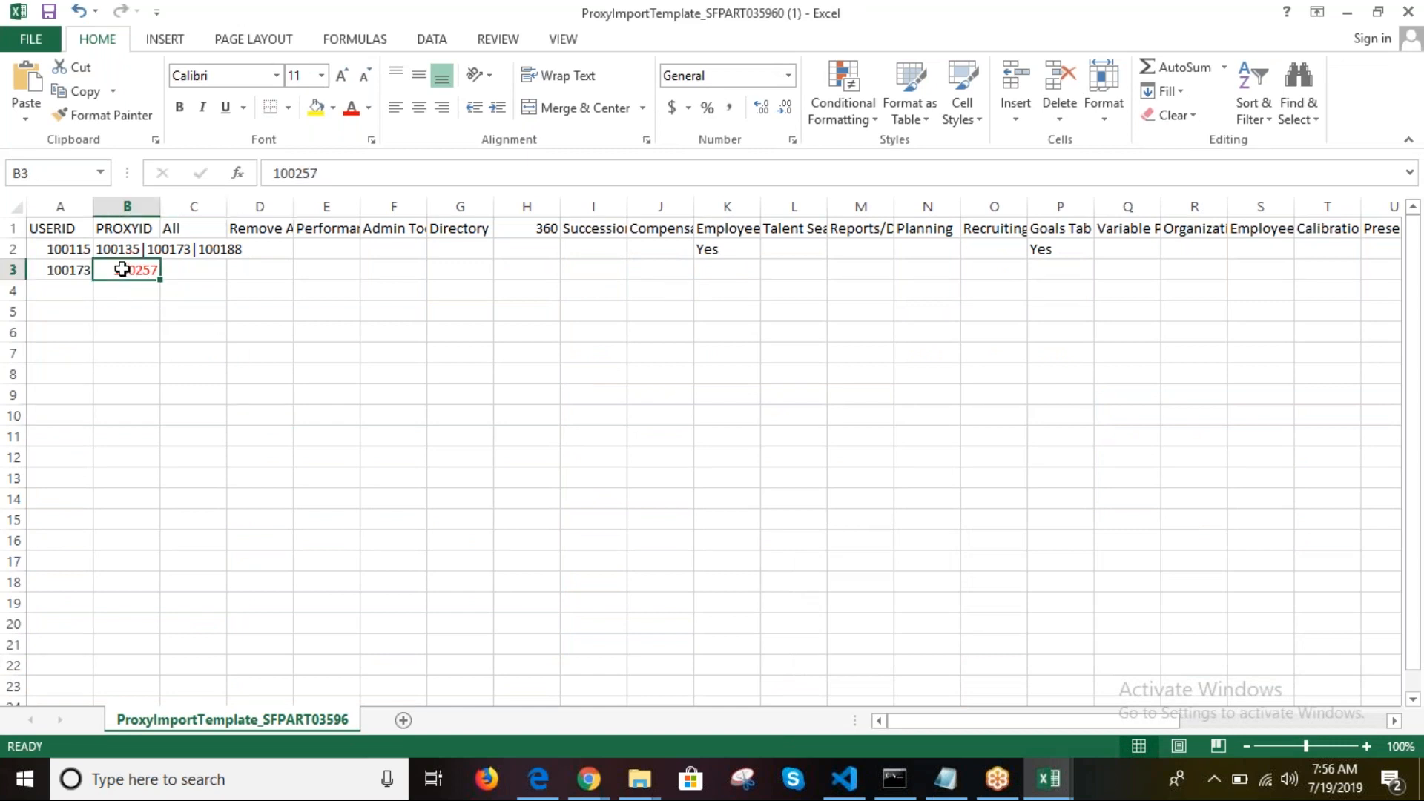
left_click(351, 184)
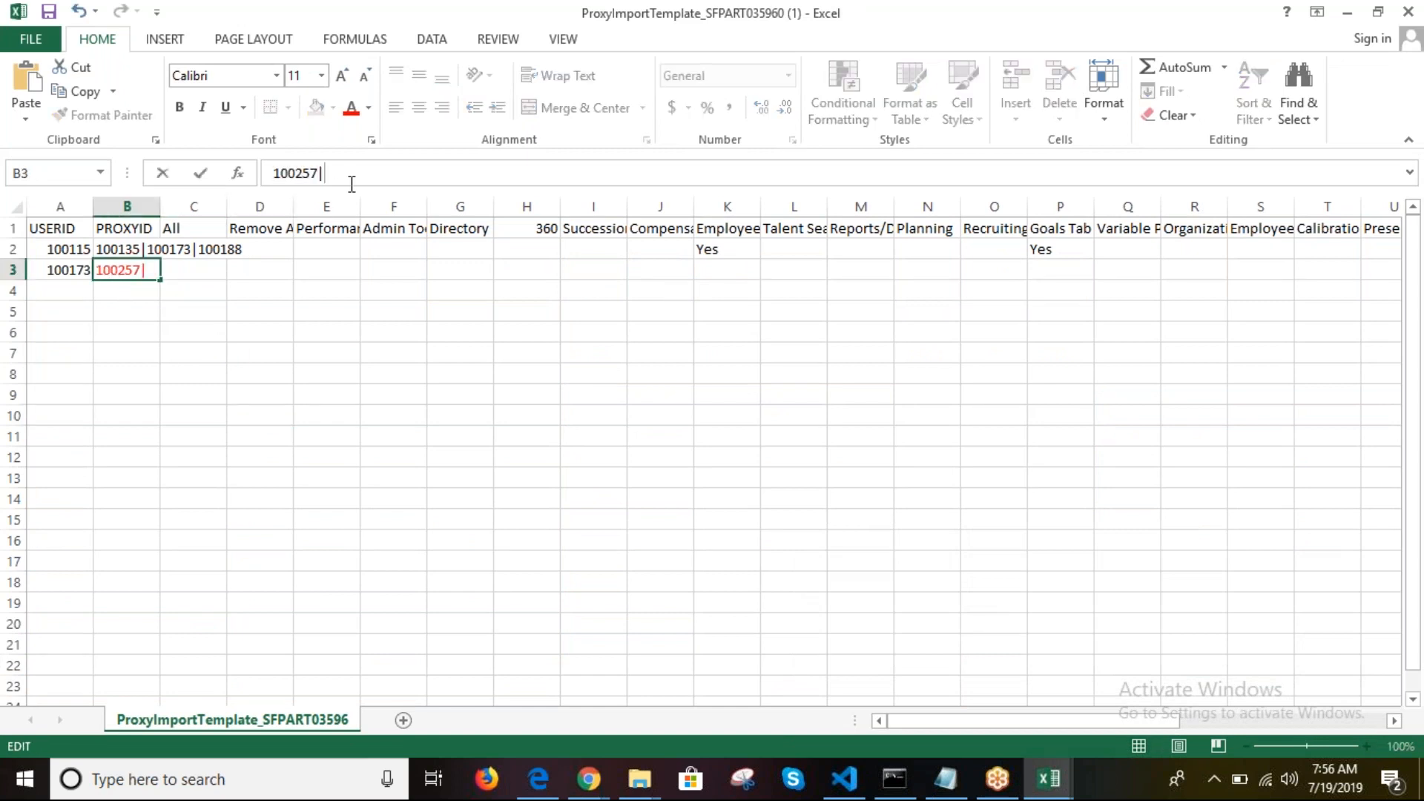
type("|100258")
left_click(32, 249)
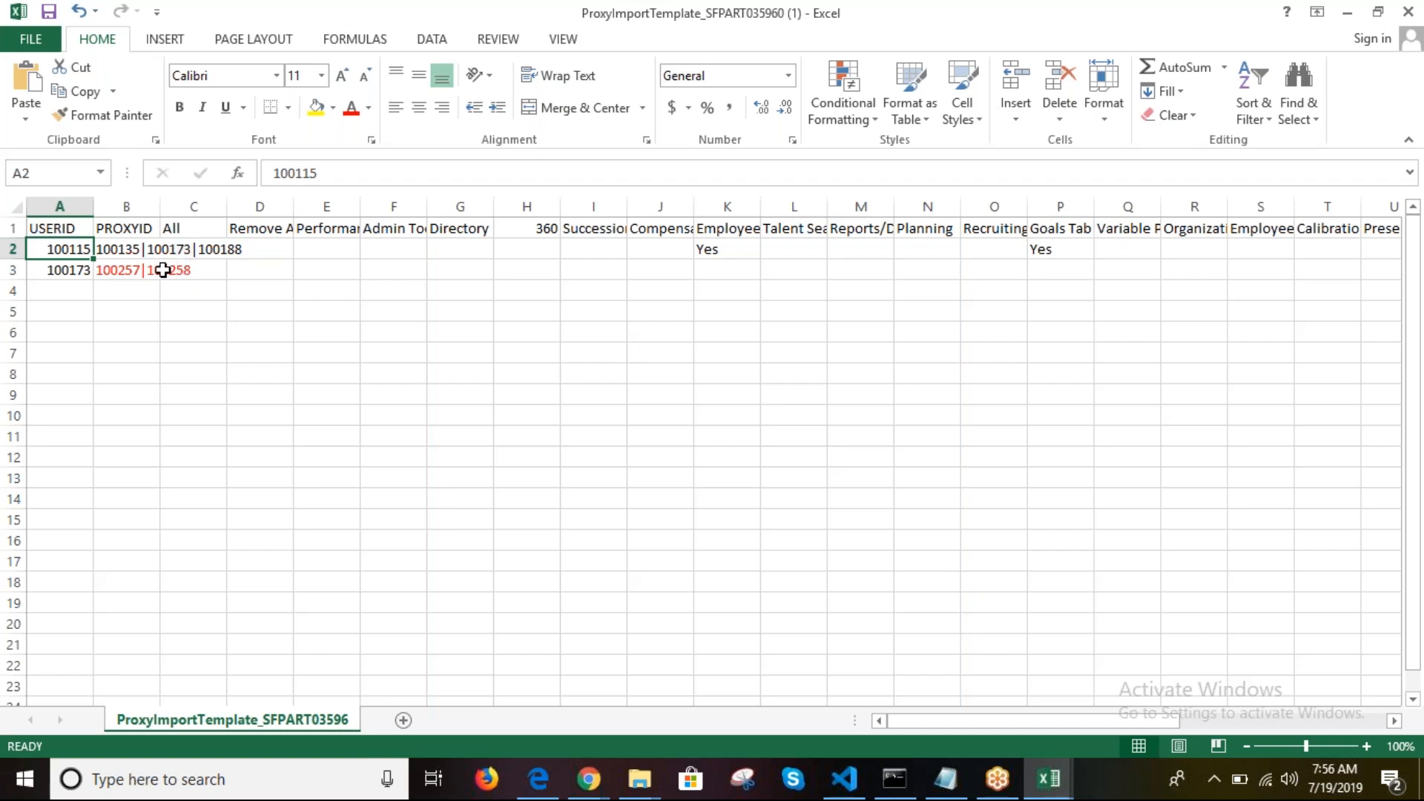
Step: Enter Yes under 360 in H3 for user 100173 and review both rows
left_click(15, 270)
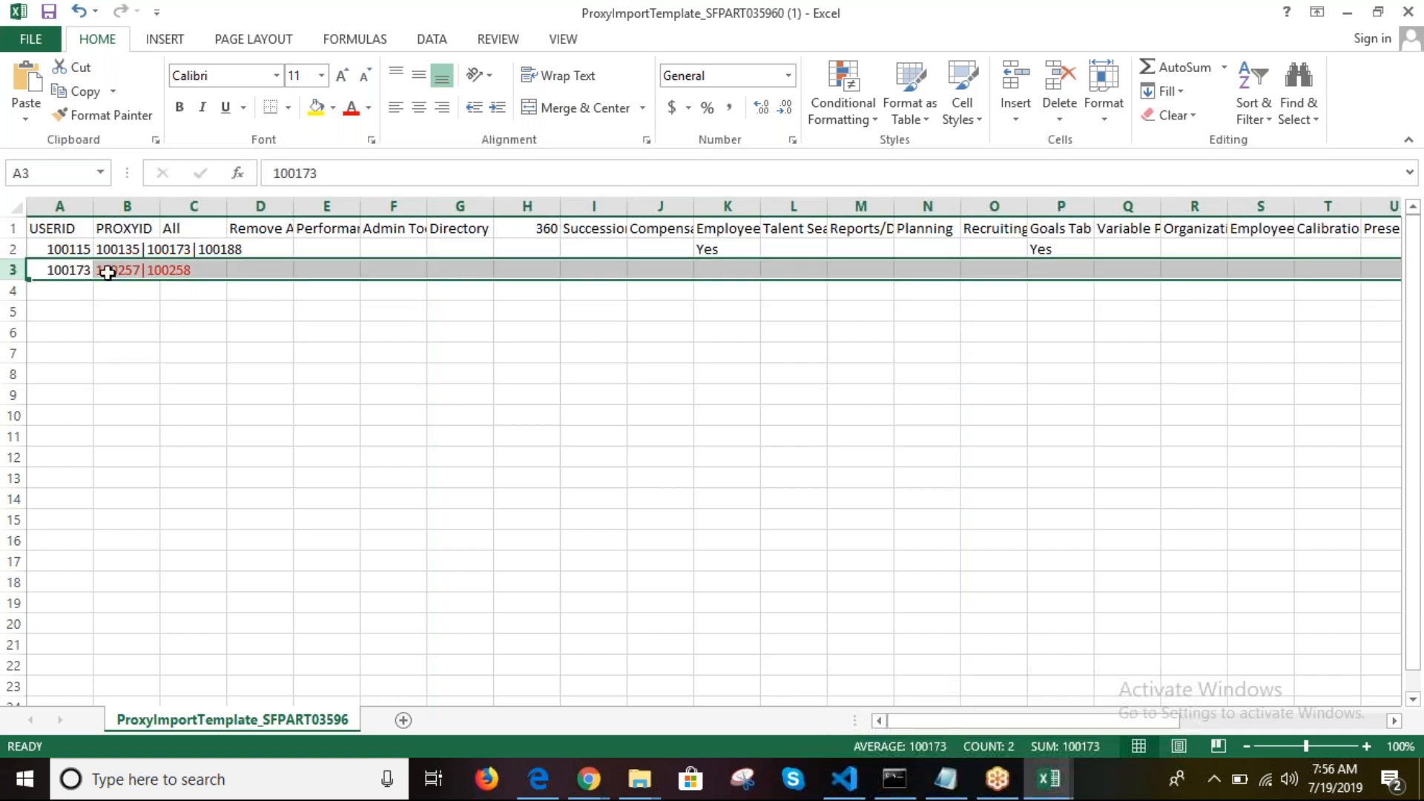
left_click(548, 272)
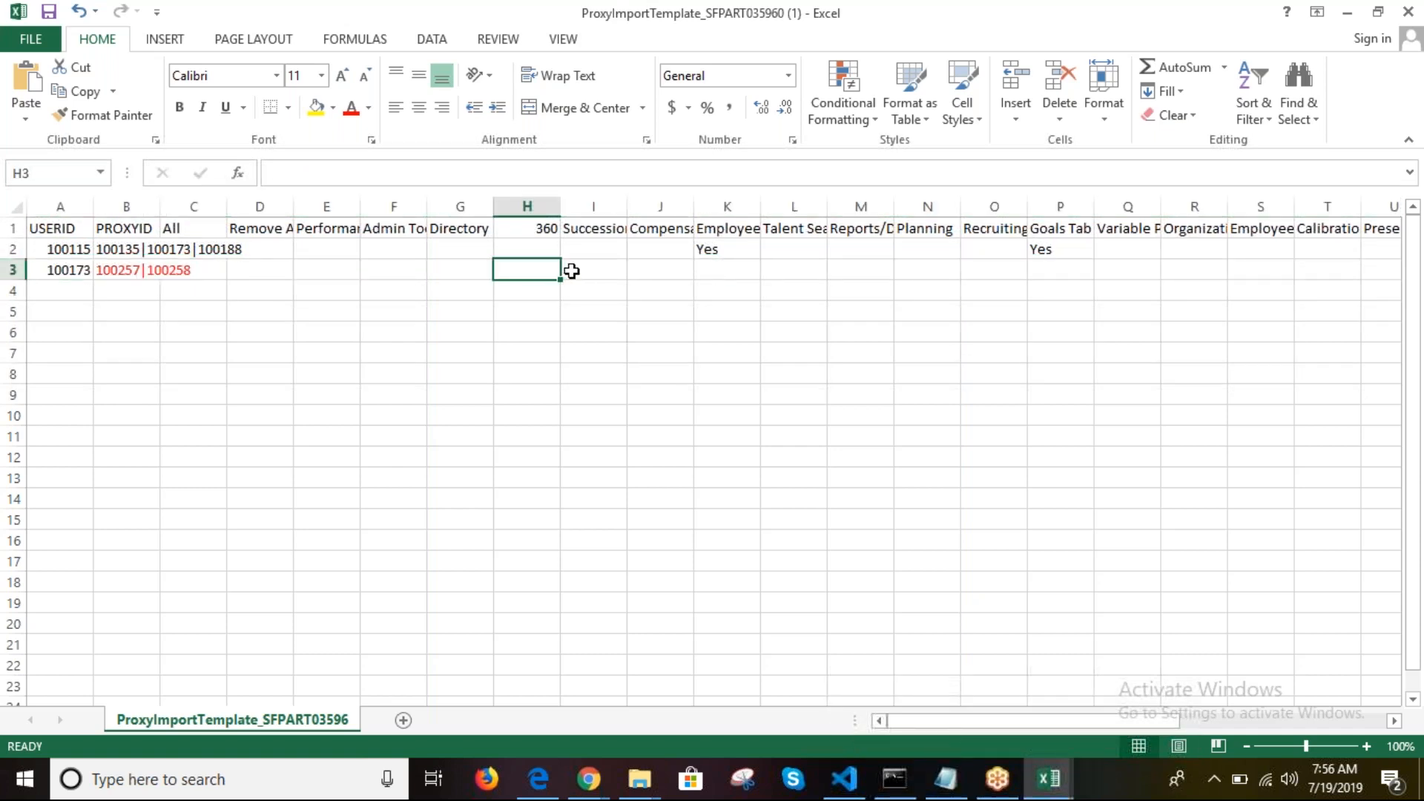
type("Yes")
key("Tab")
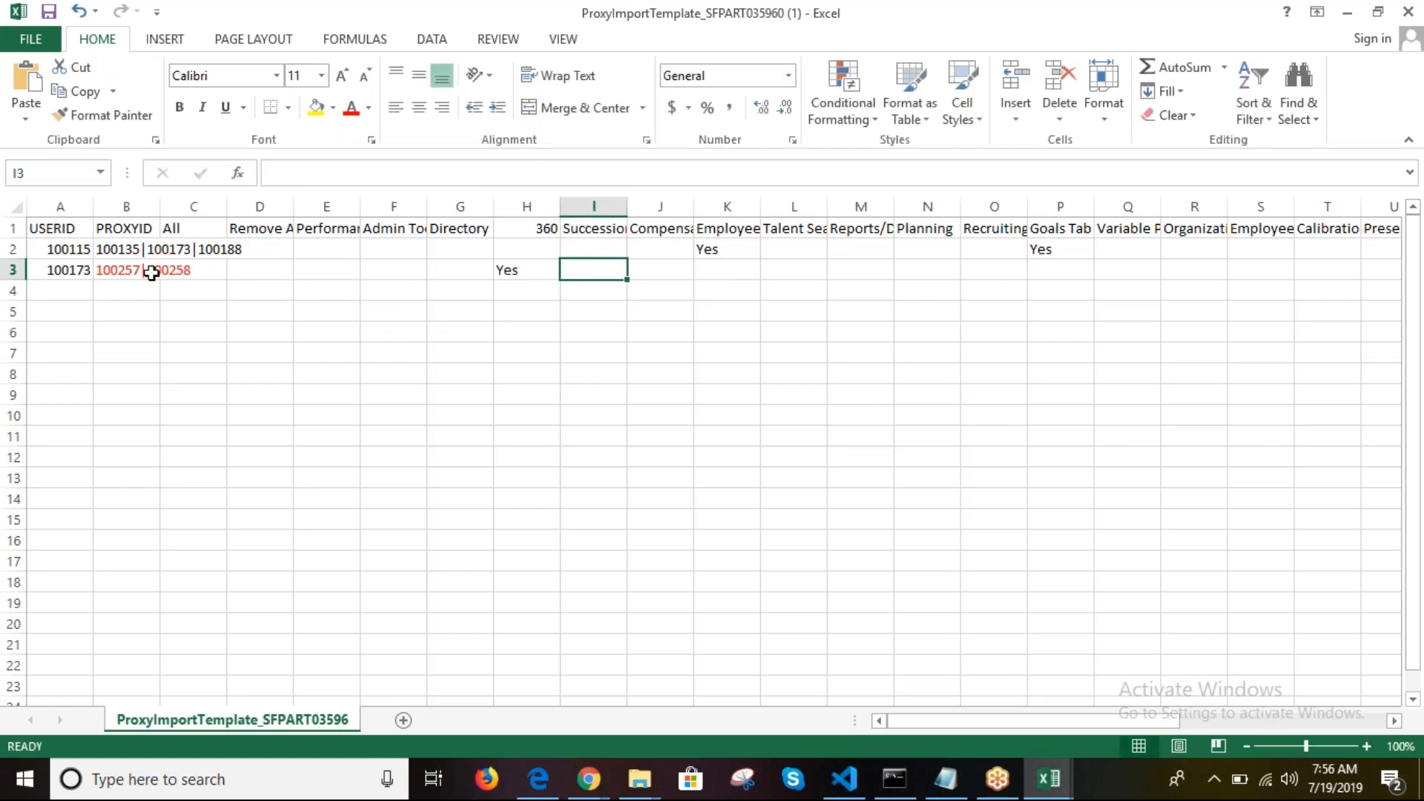
left_click(66, 252)
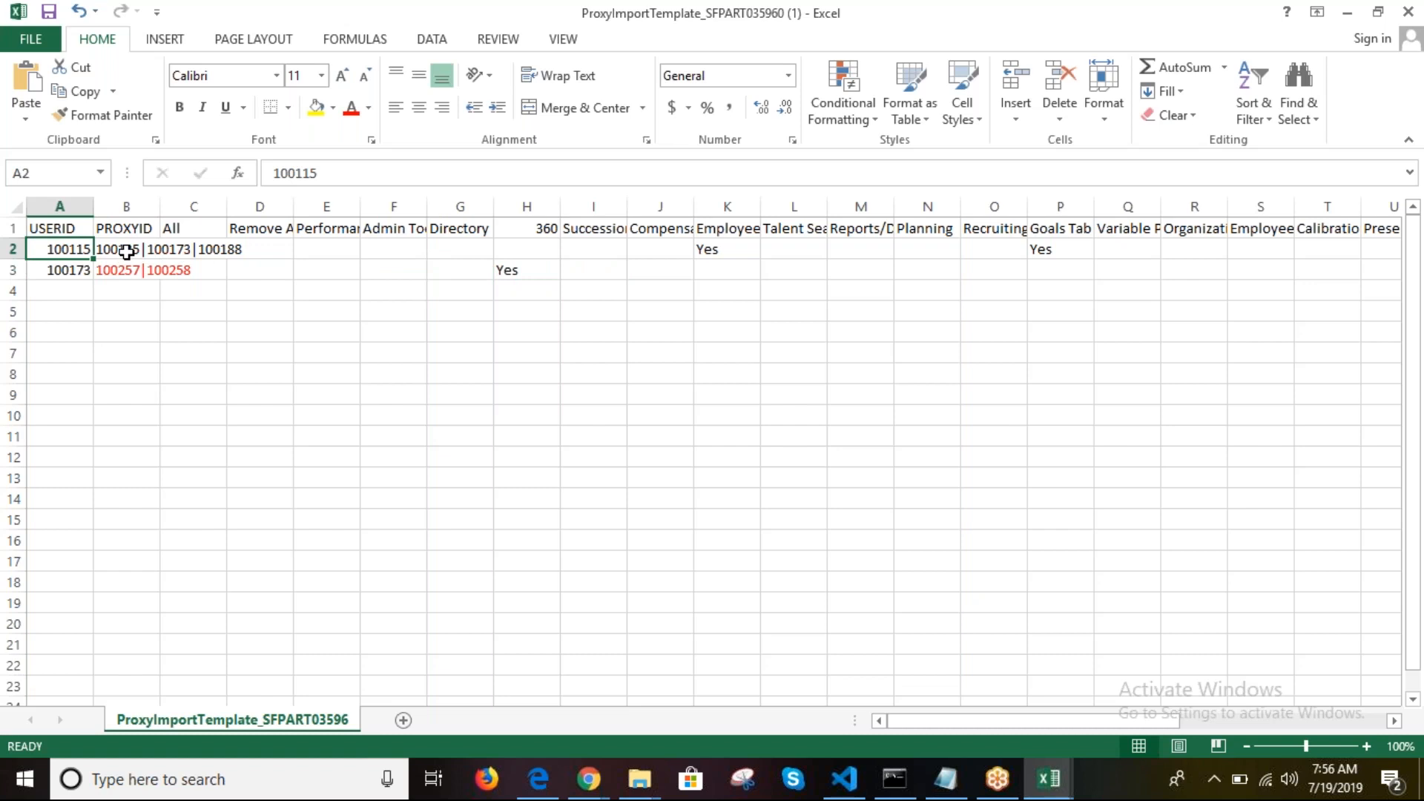
left_click(72, 275)
left_click(175, 248)
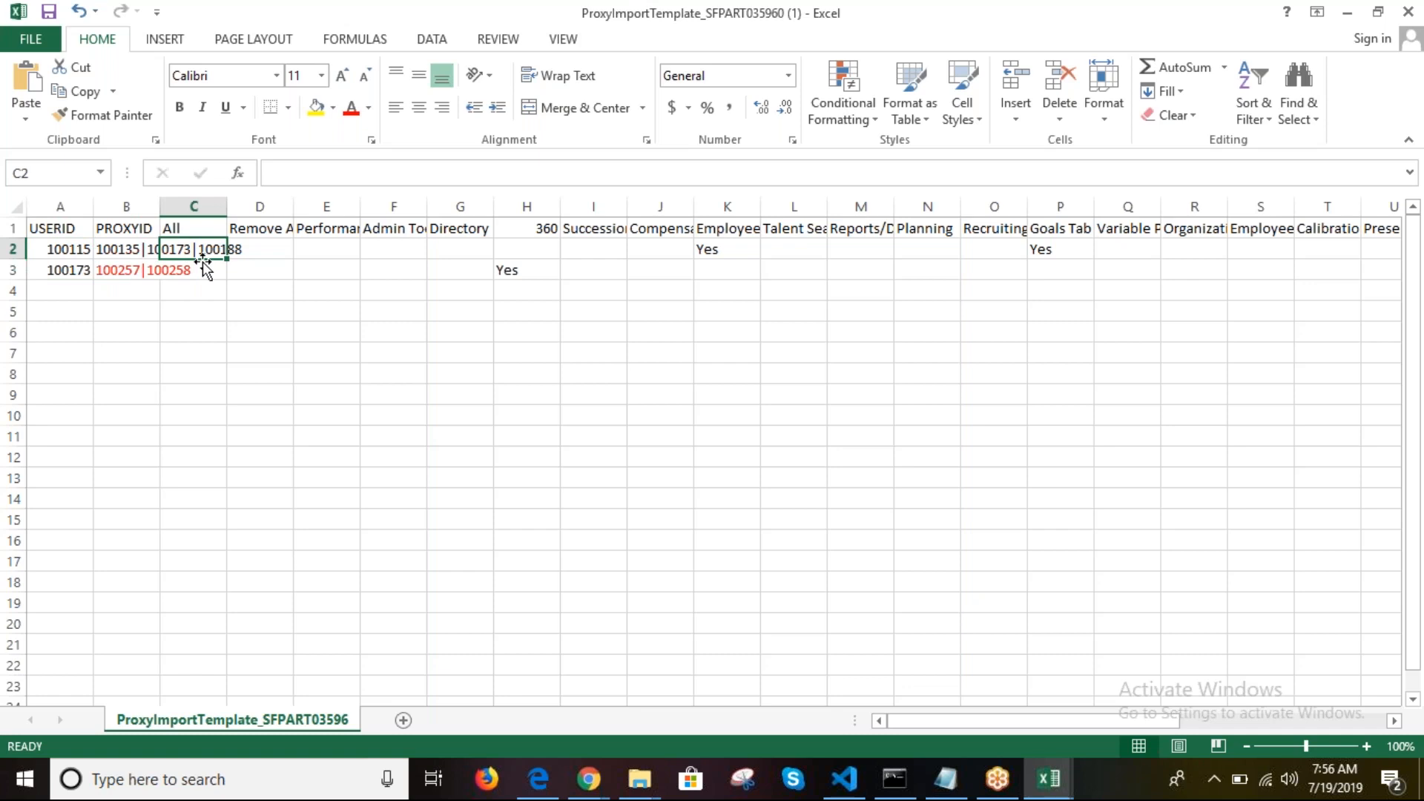
left_click(128, 290)
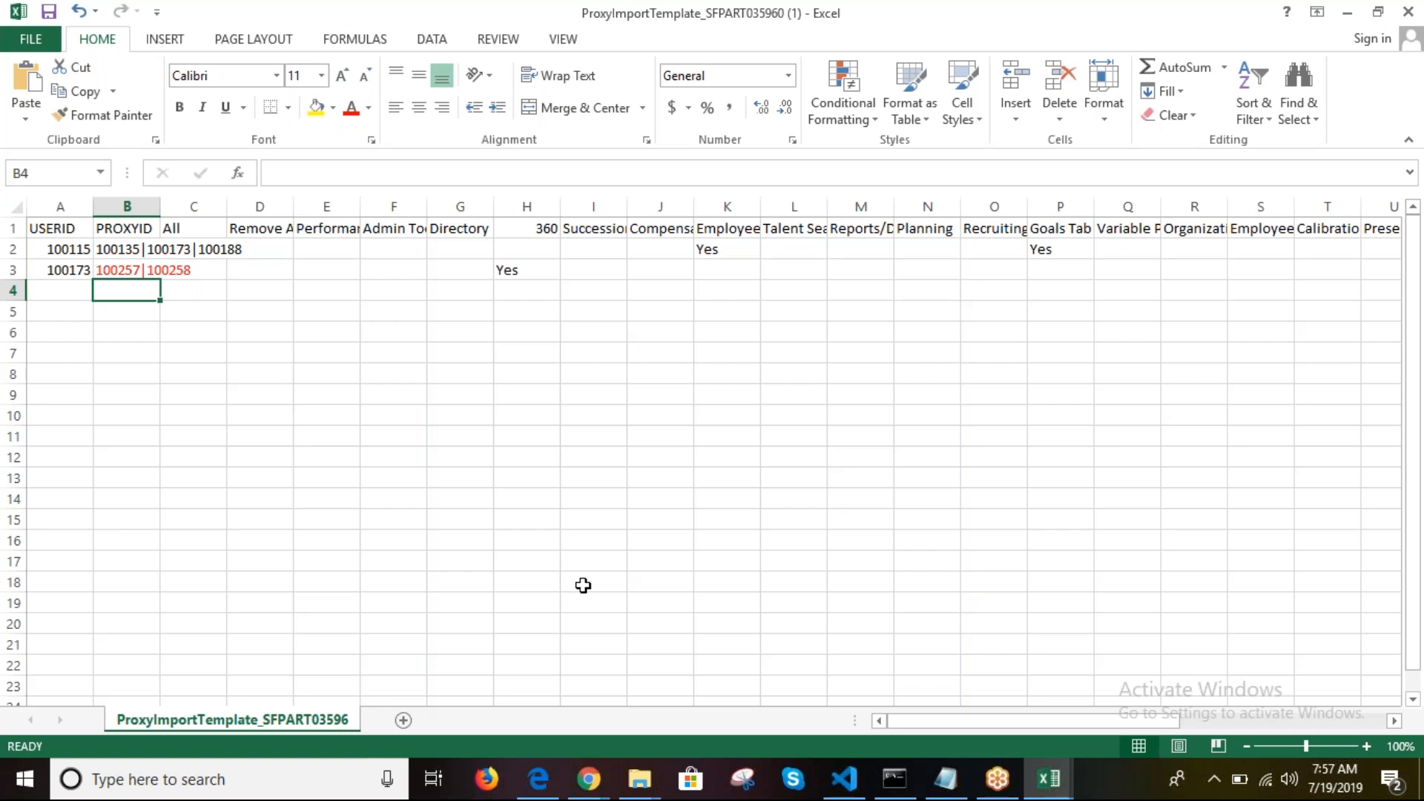
Step: Bring the SuccessFactors Admin Center browser window to the front
left_click(569, 794)
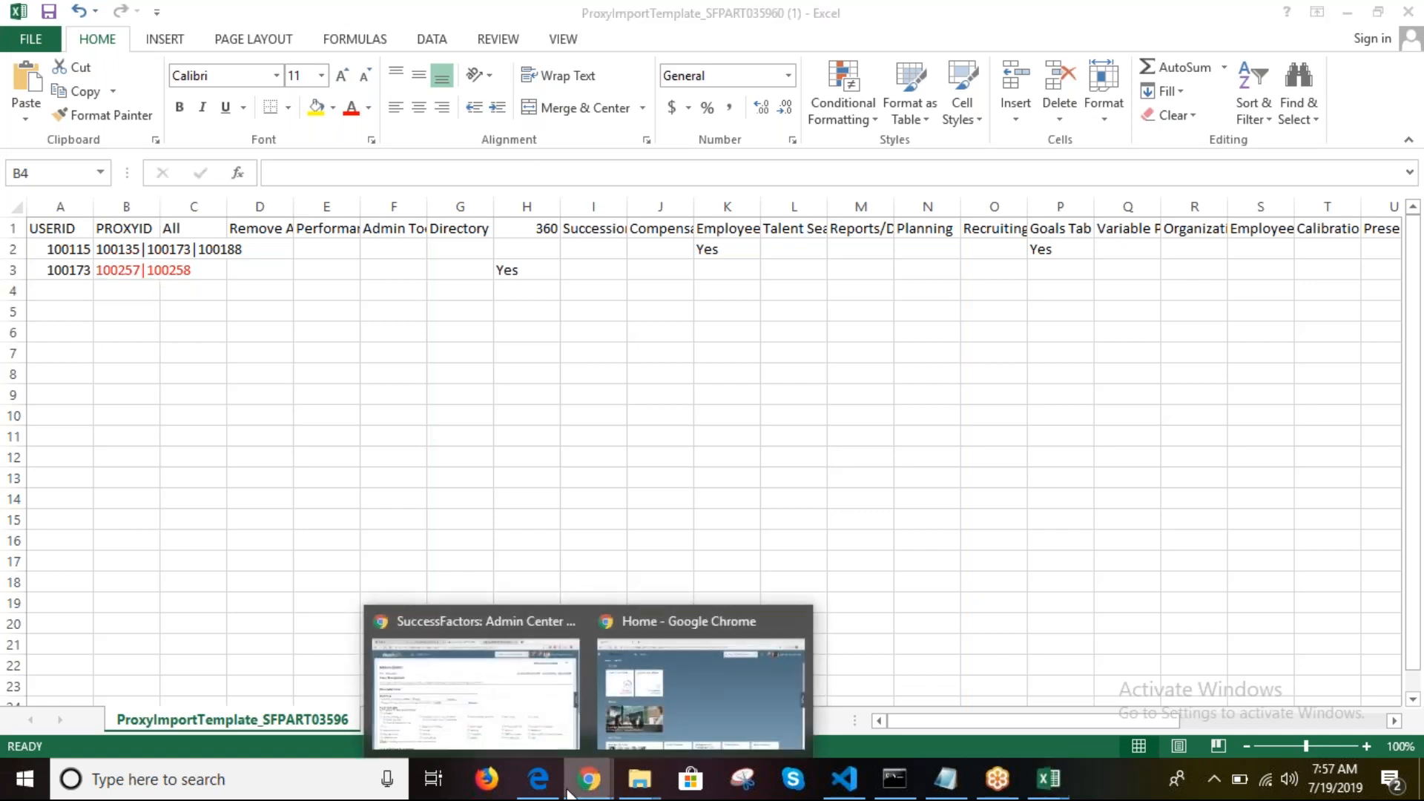
left_click(460, 696)
left_click(595, 785)
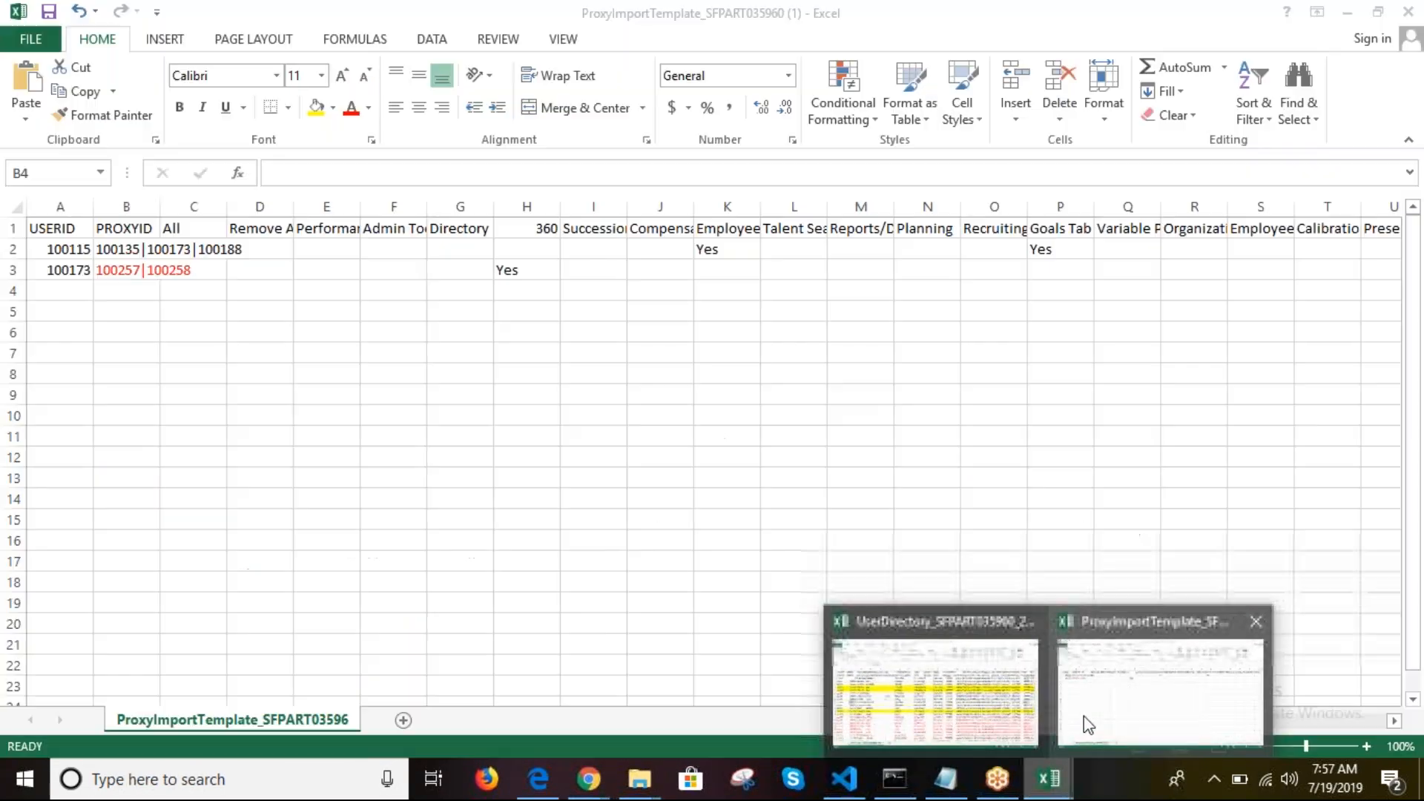
Step: Switch back to the ProxyImportTemplate workbook in Excel
left_click(1084, 715)
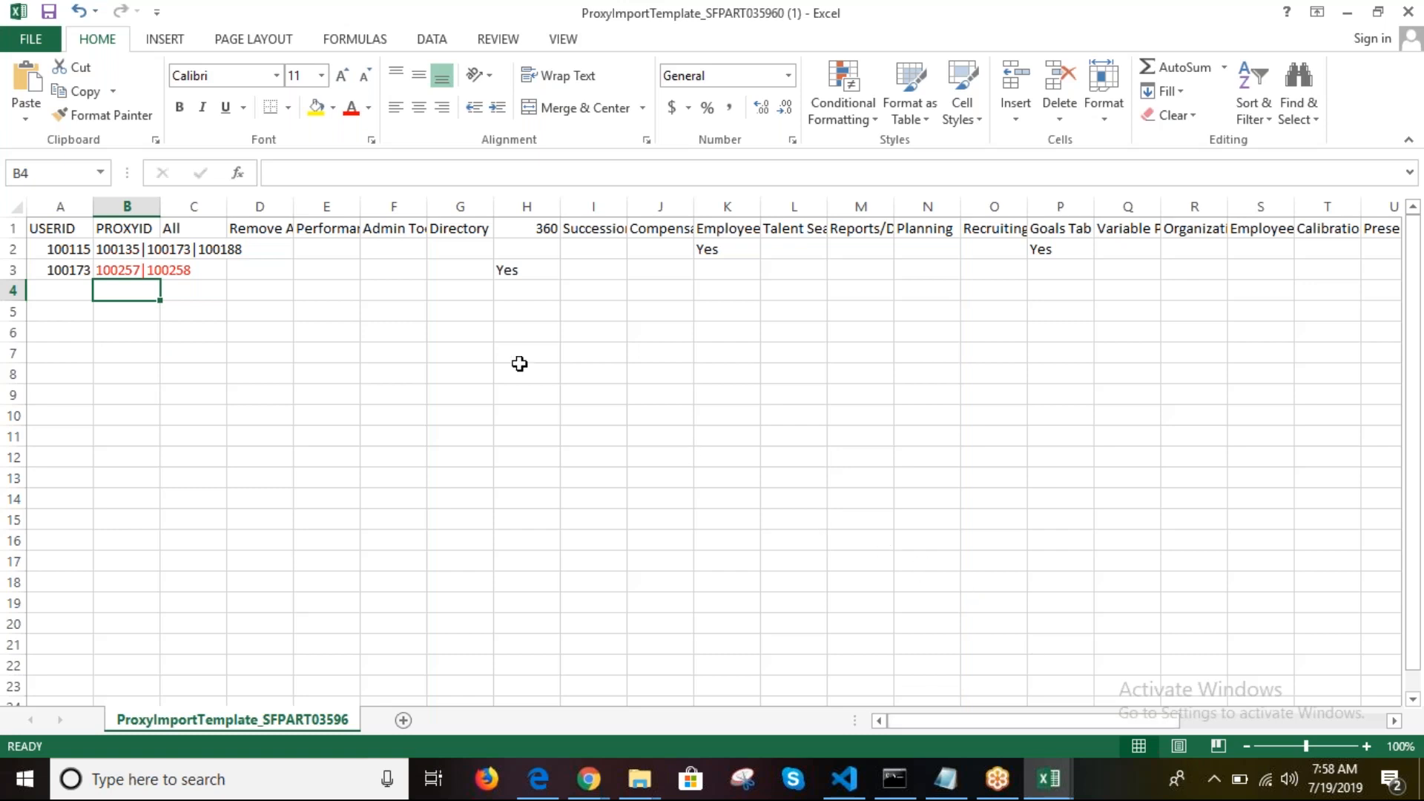
left_click(71, 252)
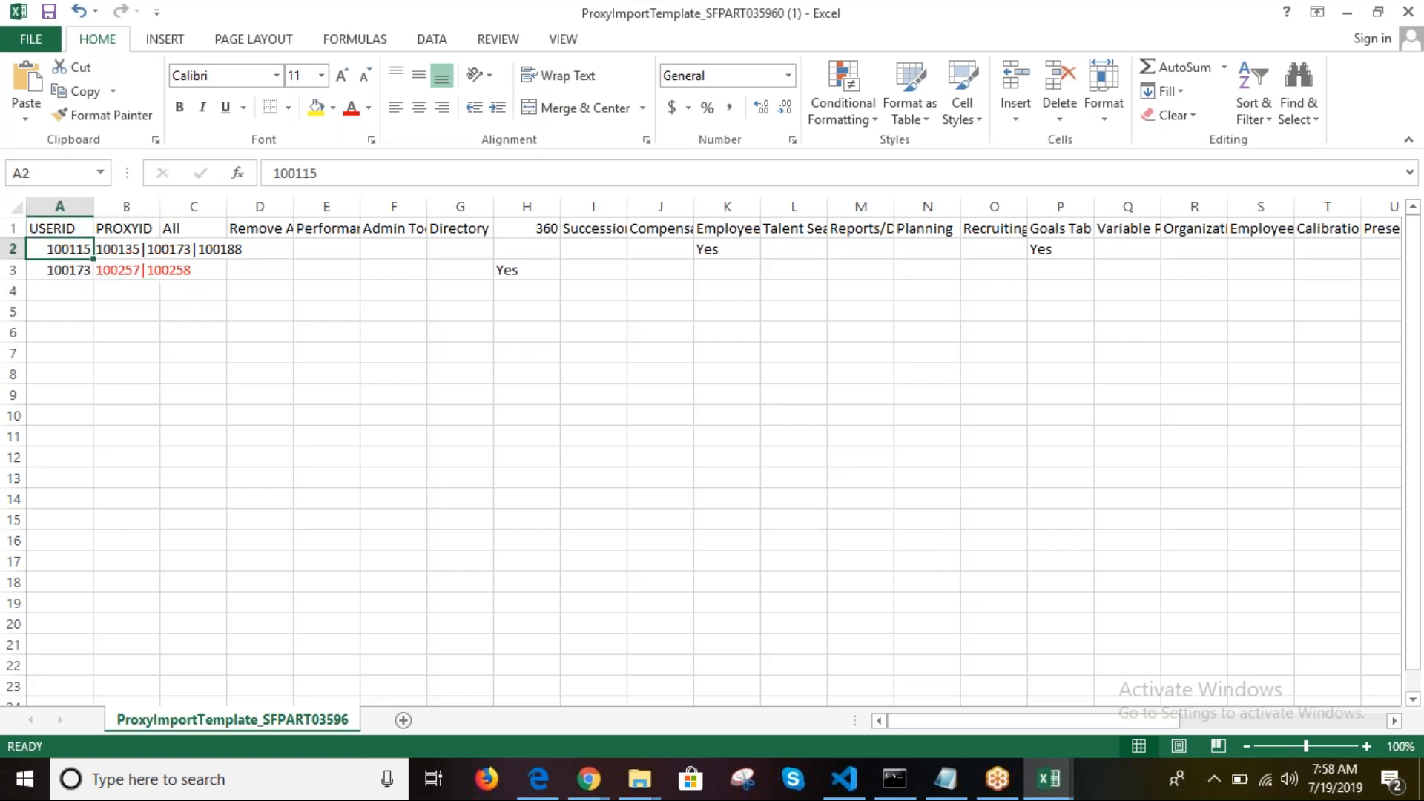
left_click(155, 251)
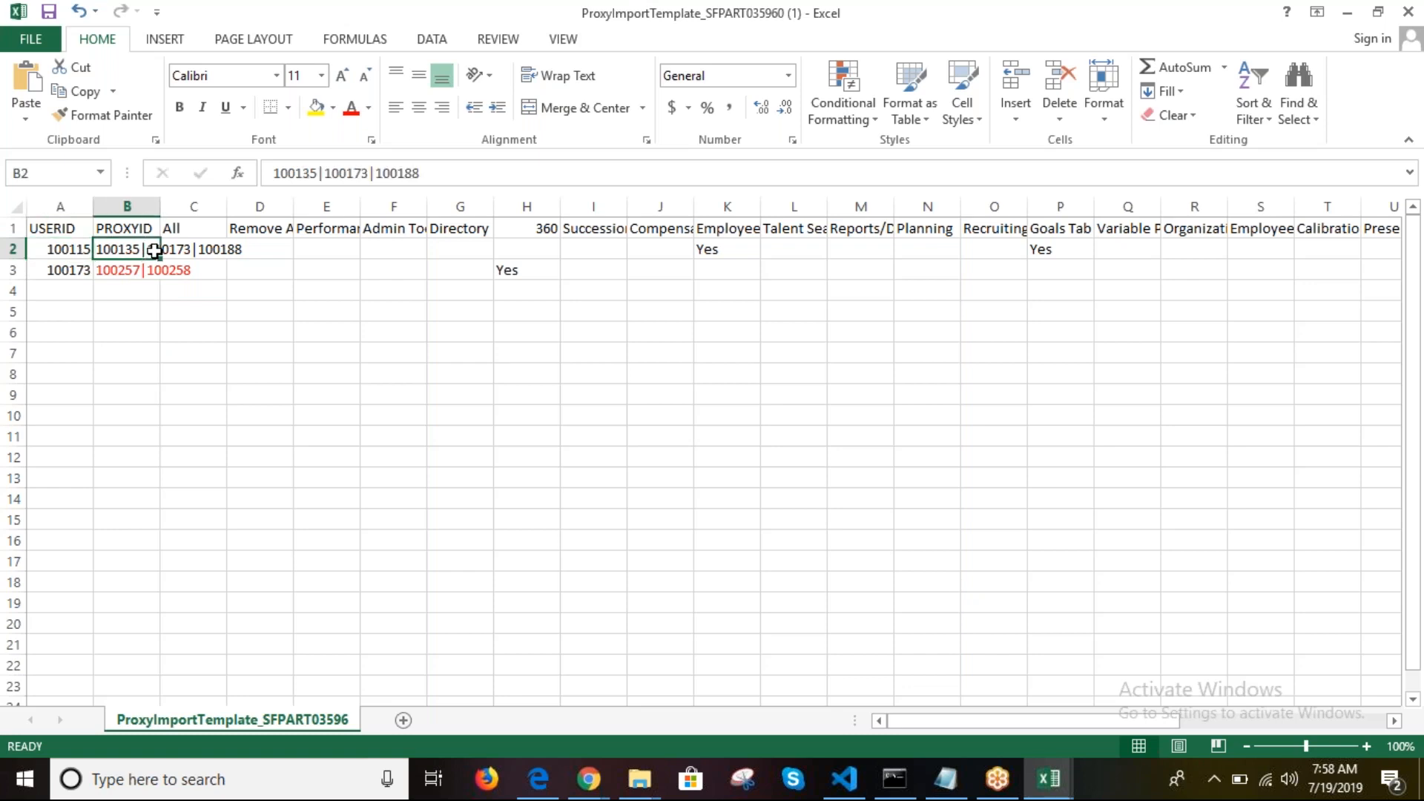
left_click_drag(154, 251, 77, 268)
left_click(120, 268)
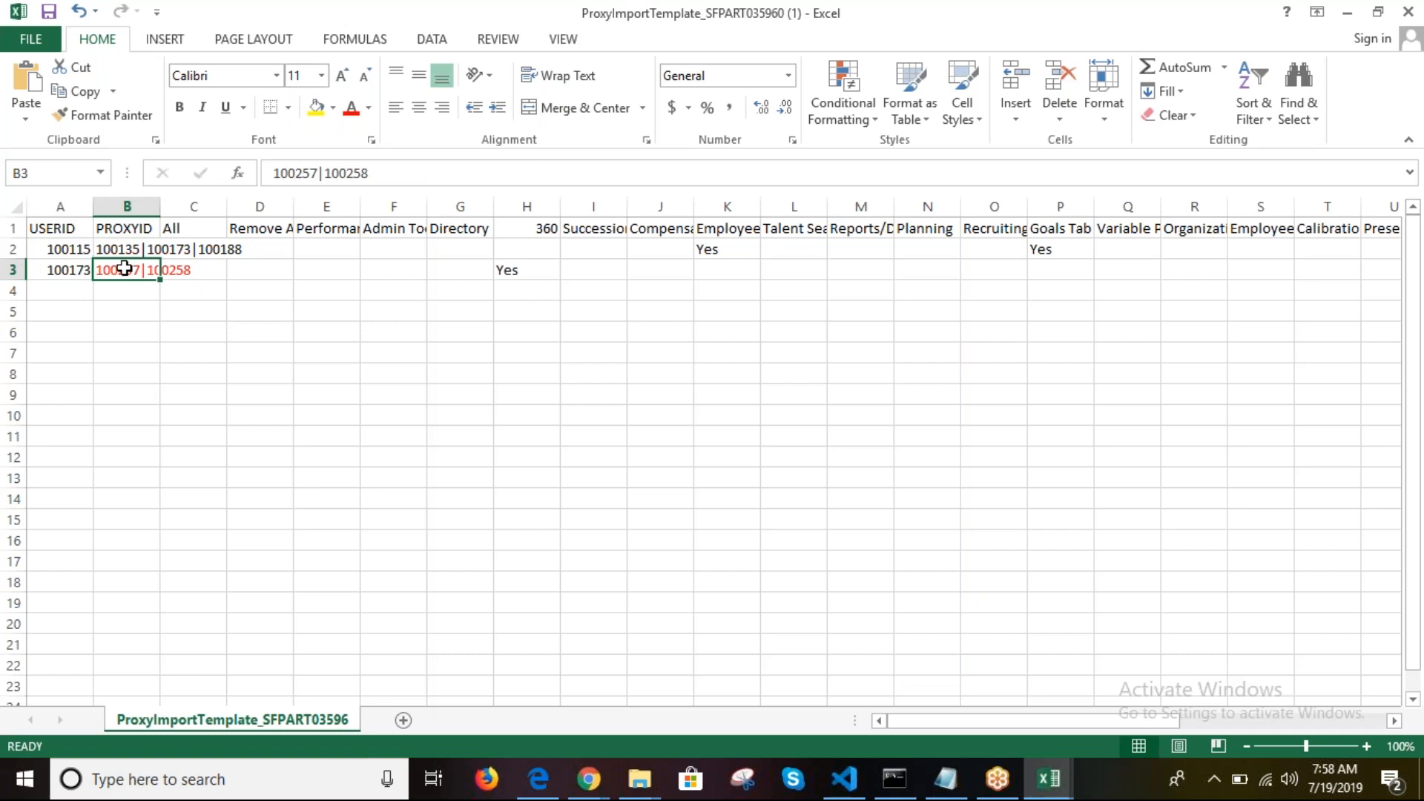
left_click(130, 353)
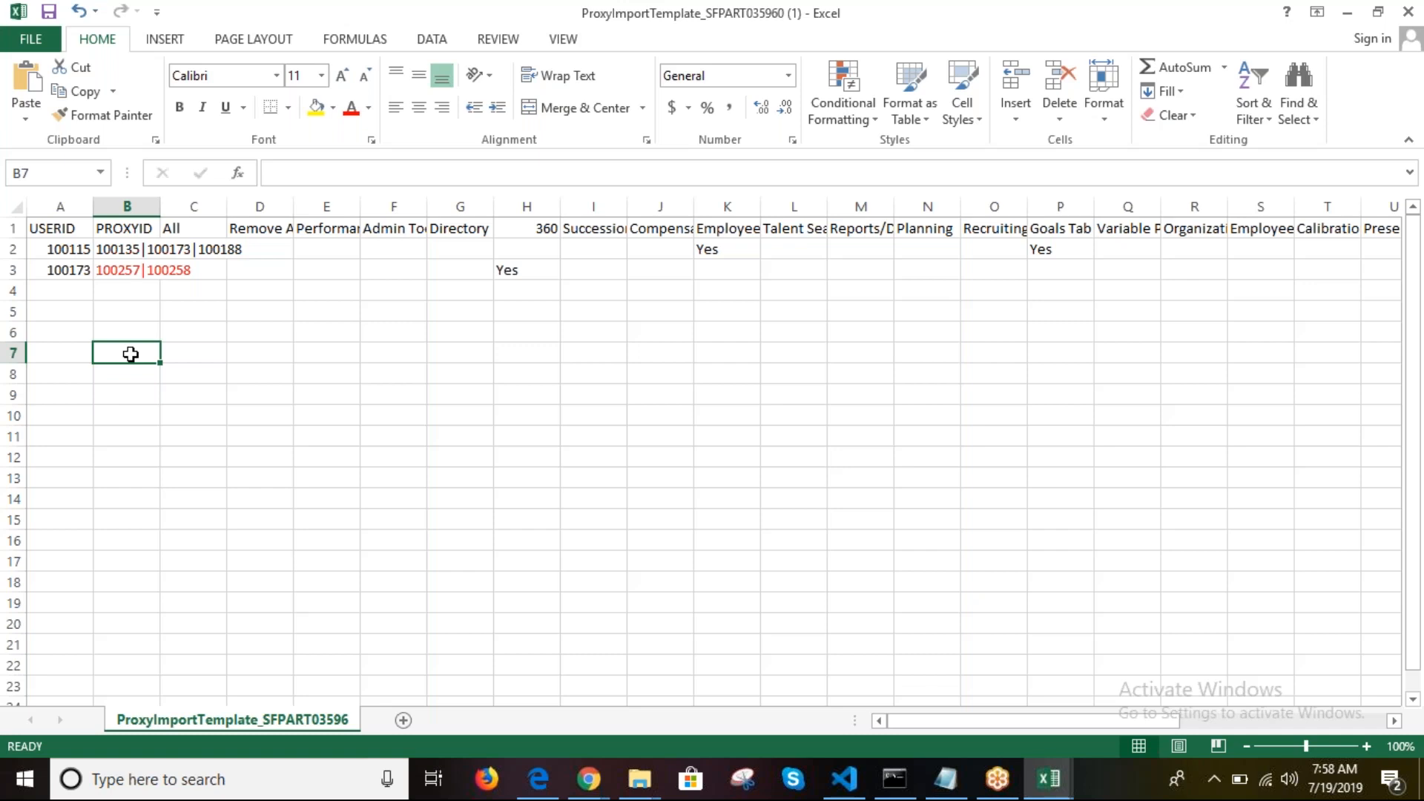
left_click(58, 292)
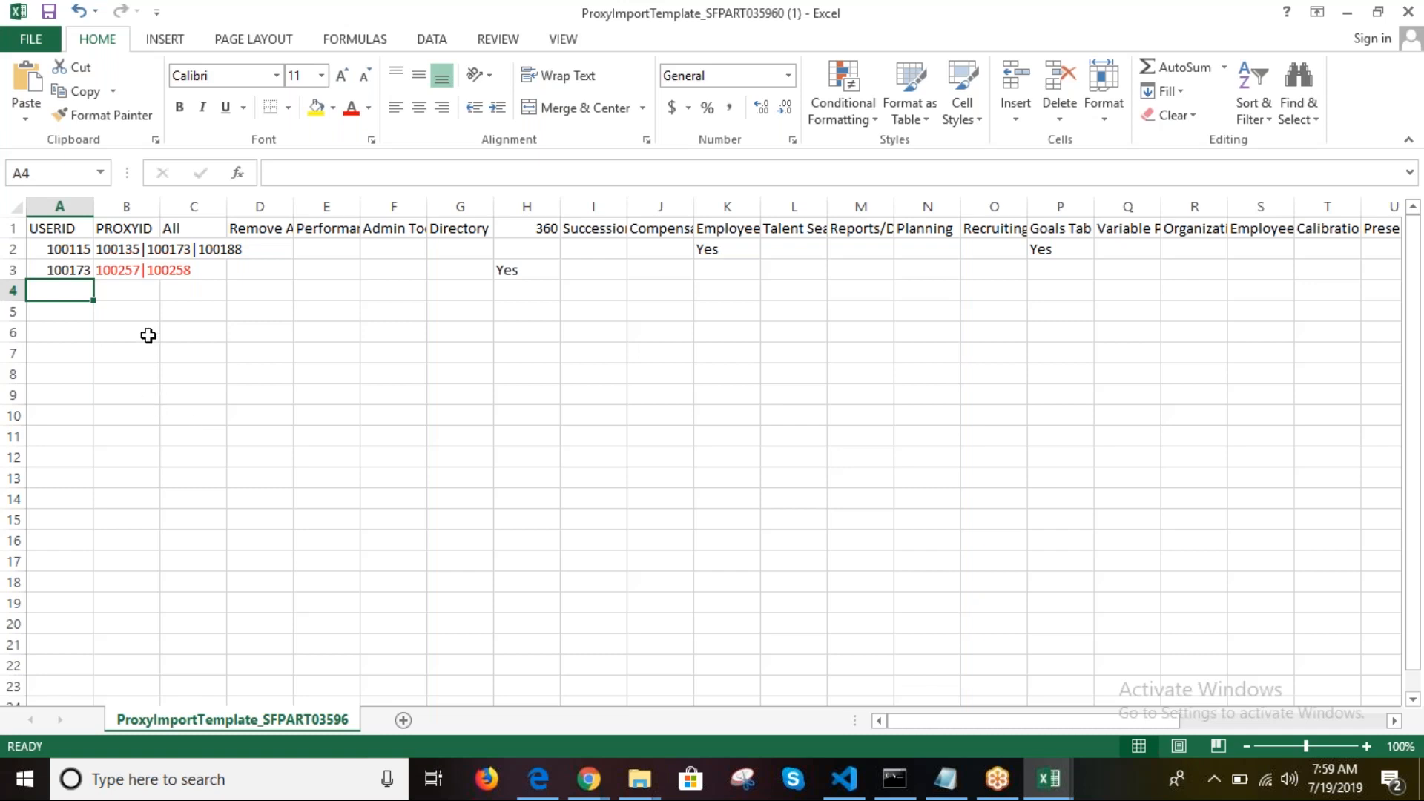
Step: Review both user rows: IDs 100115 and 100173, their proxy IDs, and the permission flags
left_click(66, 249)
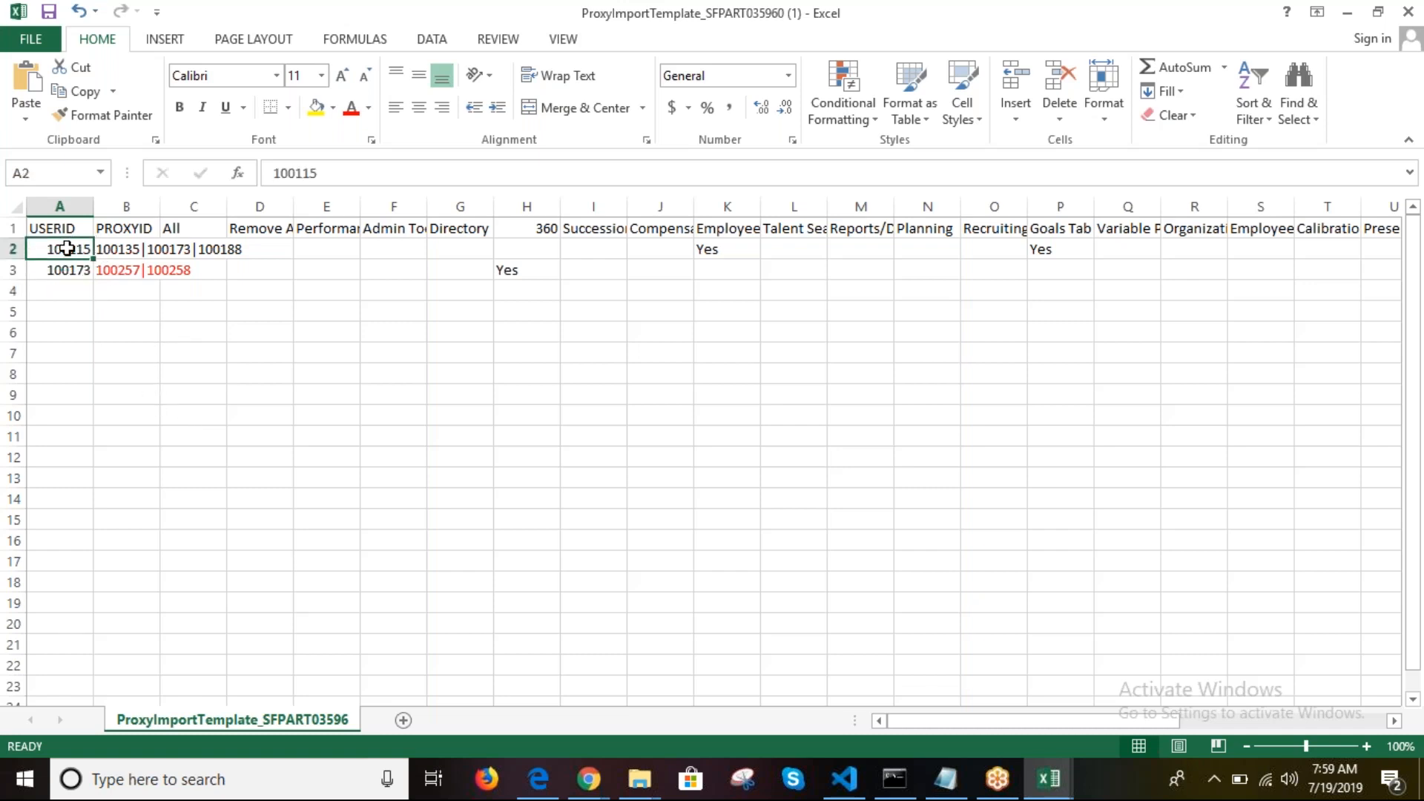
left_click(118, 247)
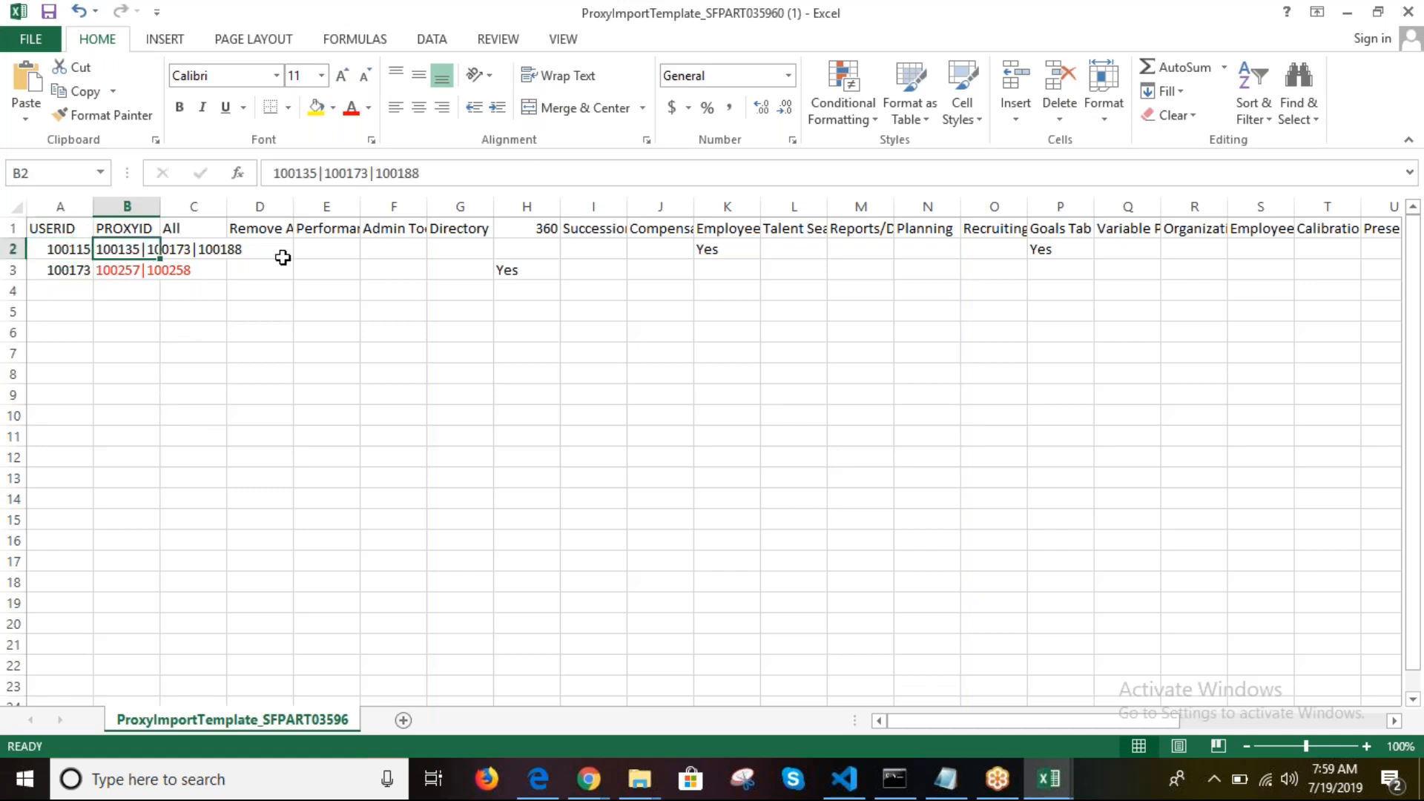
left_click(864, 251)
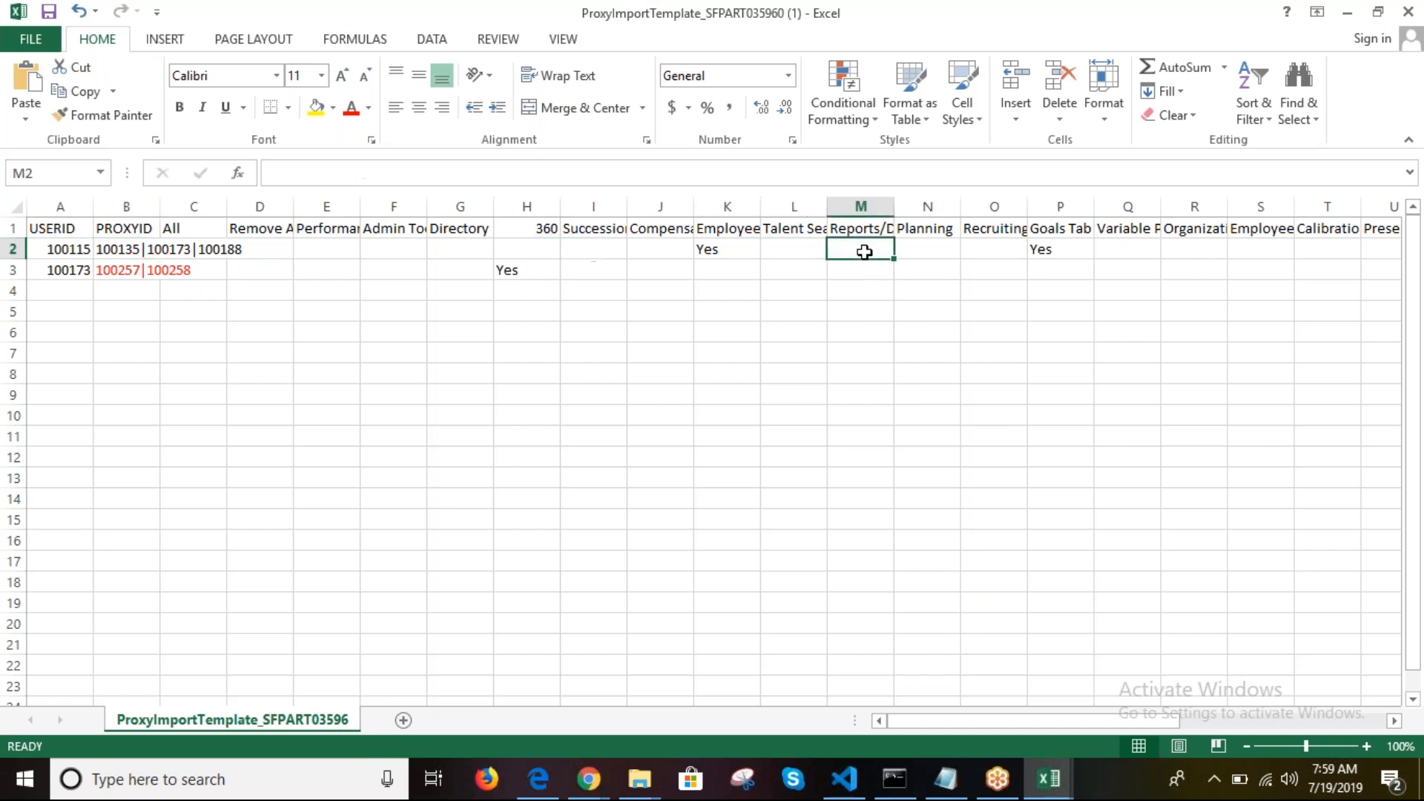
left_click(69, 271)
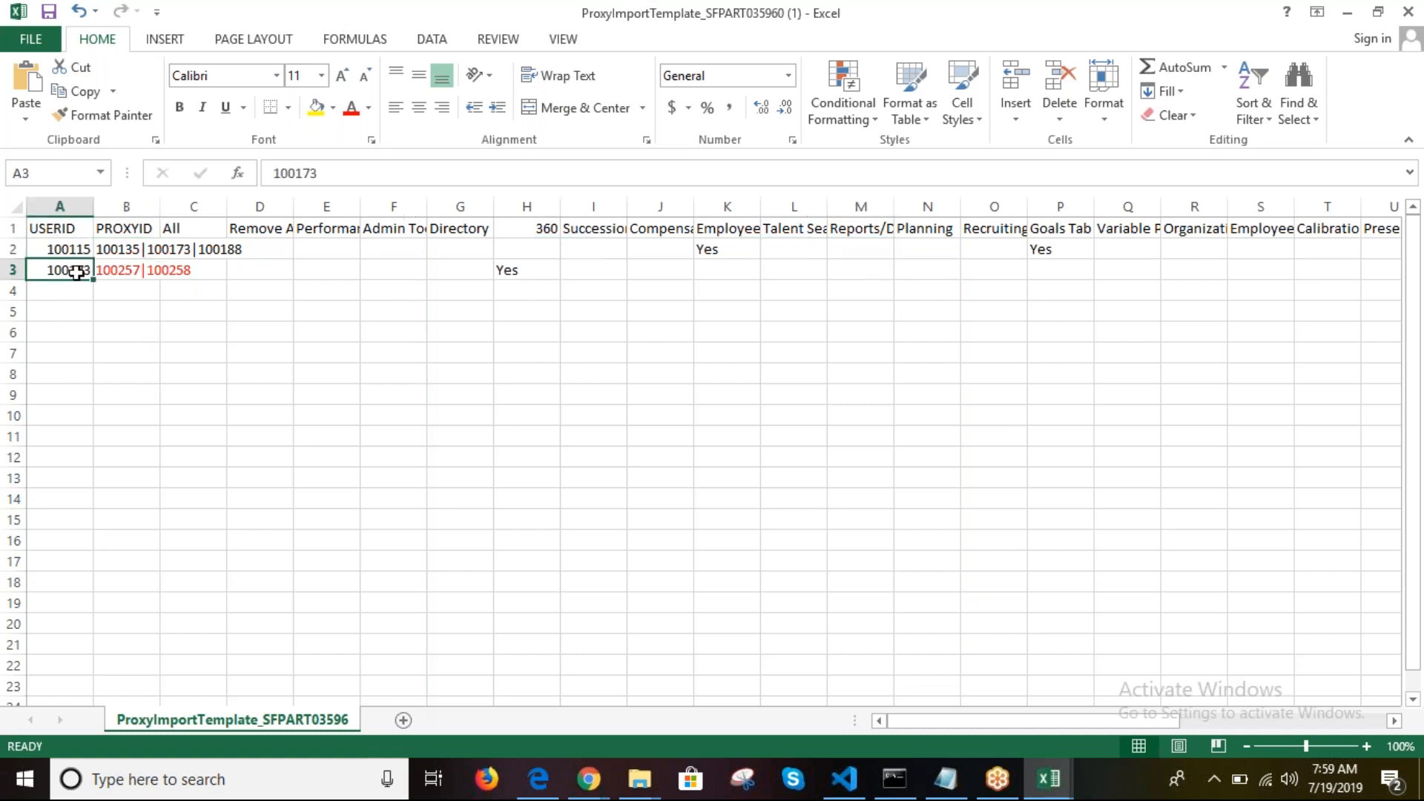
left_click(123, 275)
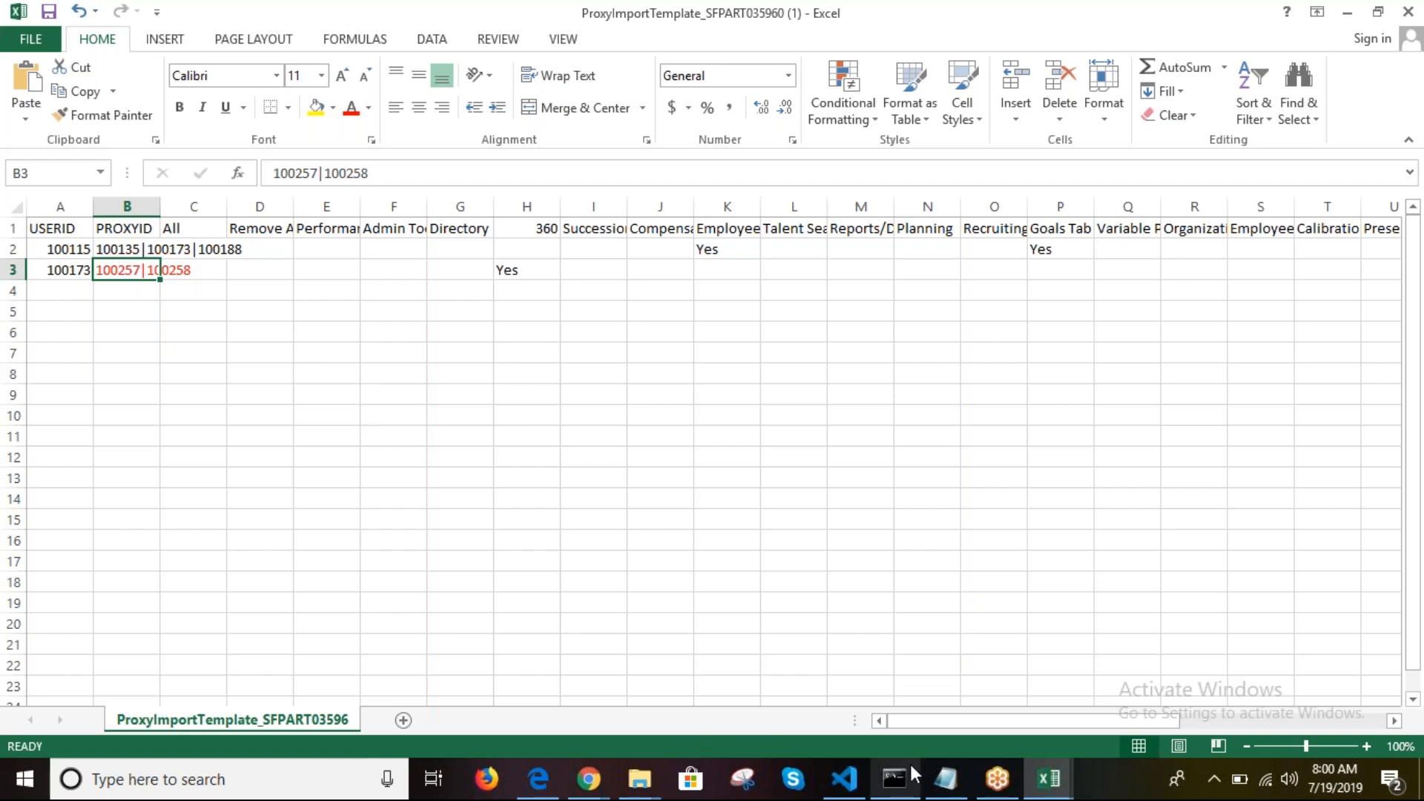
left_click(589, 779)
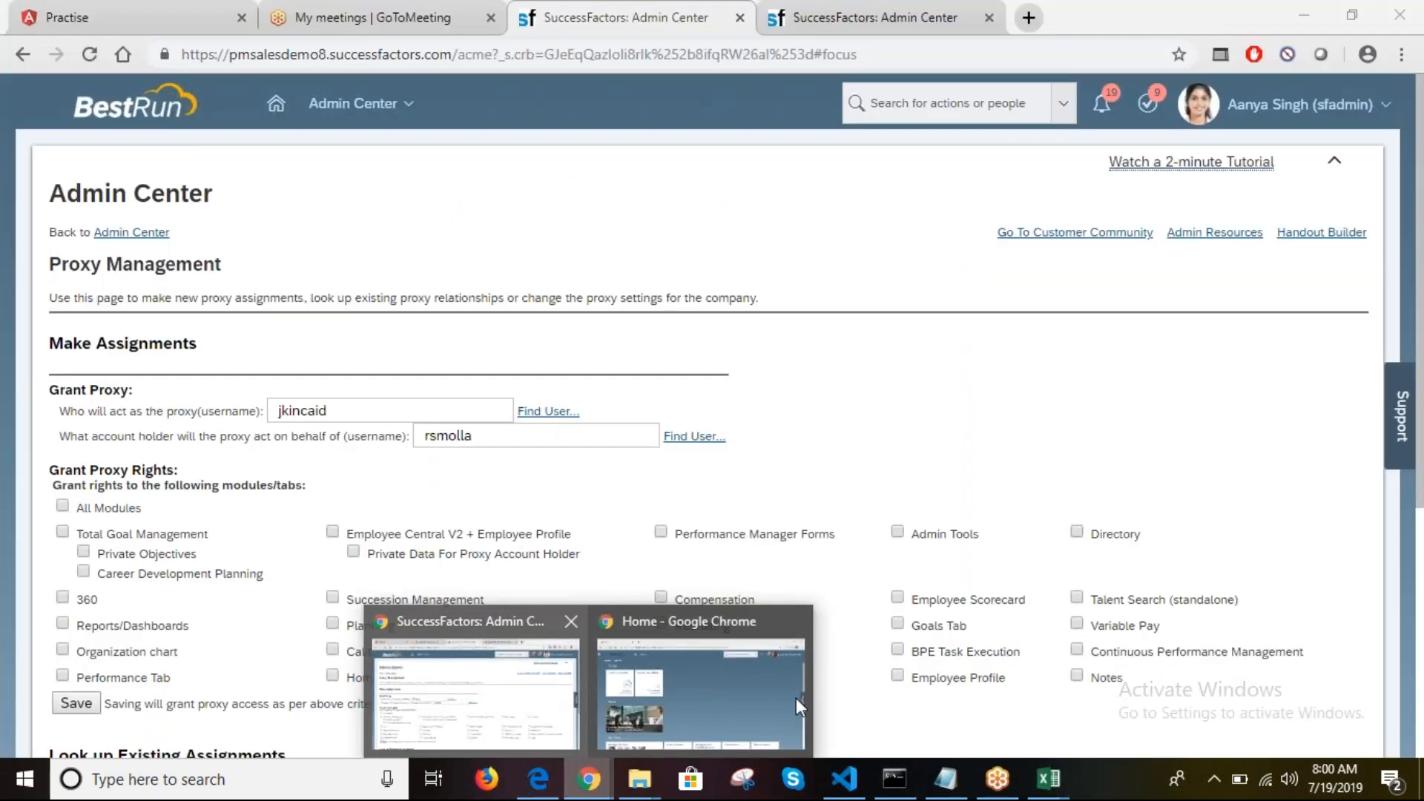
Step: Inspect the user record in row 22 of UserDirectory, then go back to SuccessFactors Proxy Management
mouse_move(1040, 784)
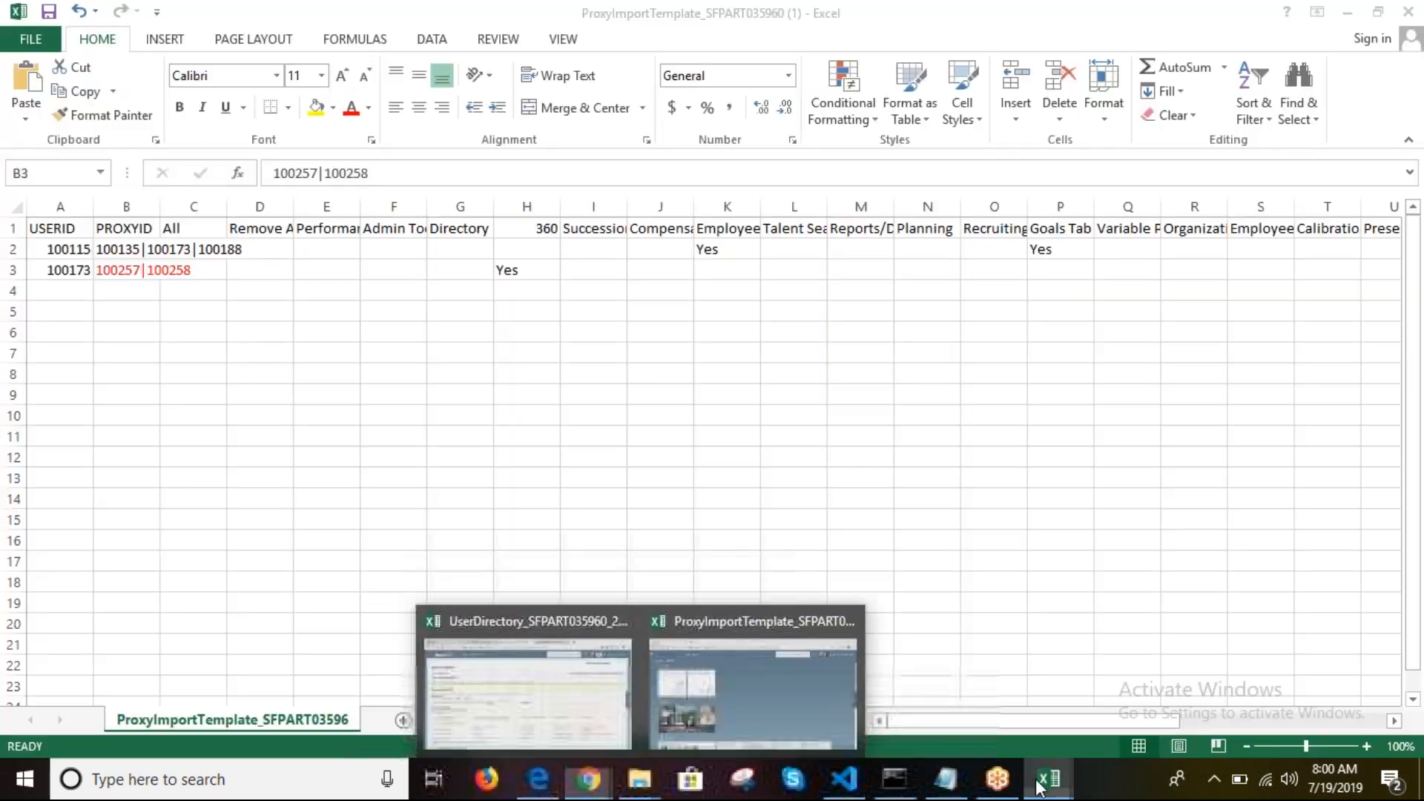
left_click(950, 682)
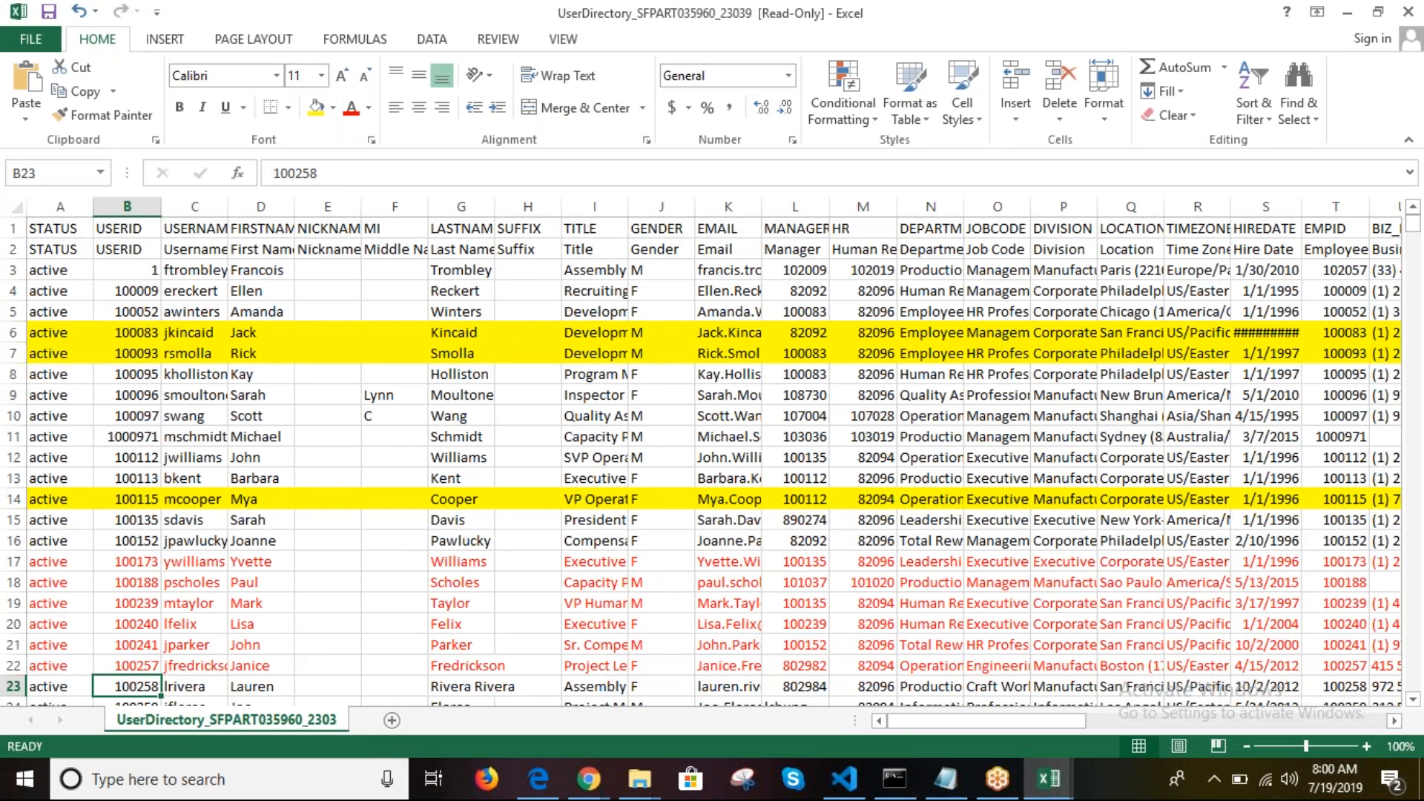
left_click(674, 661)
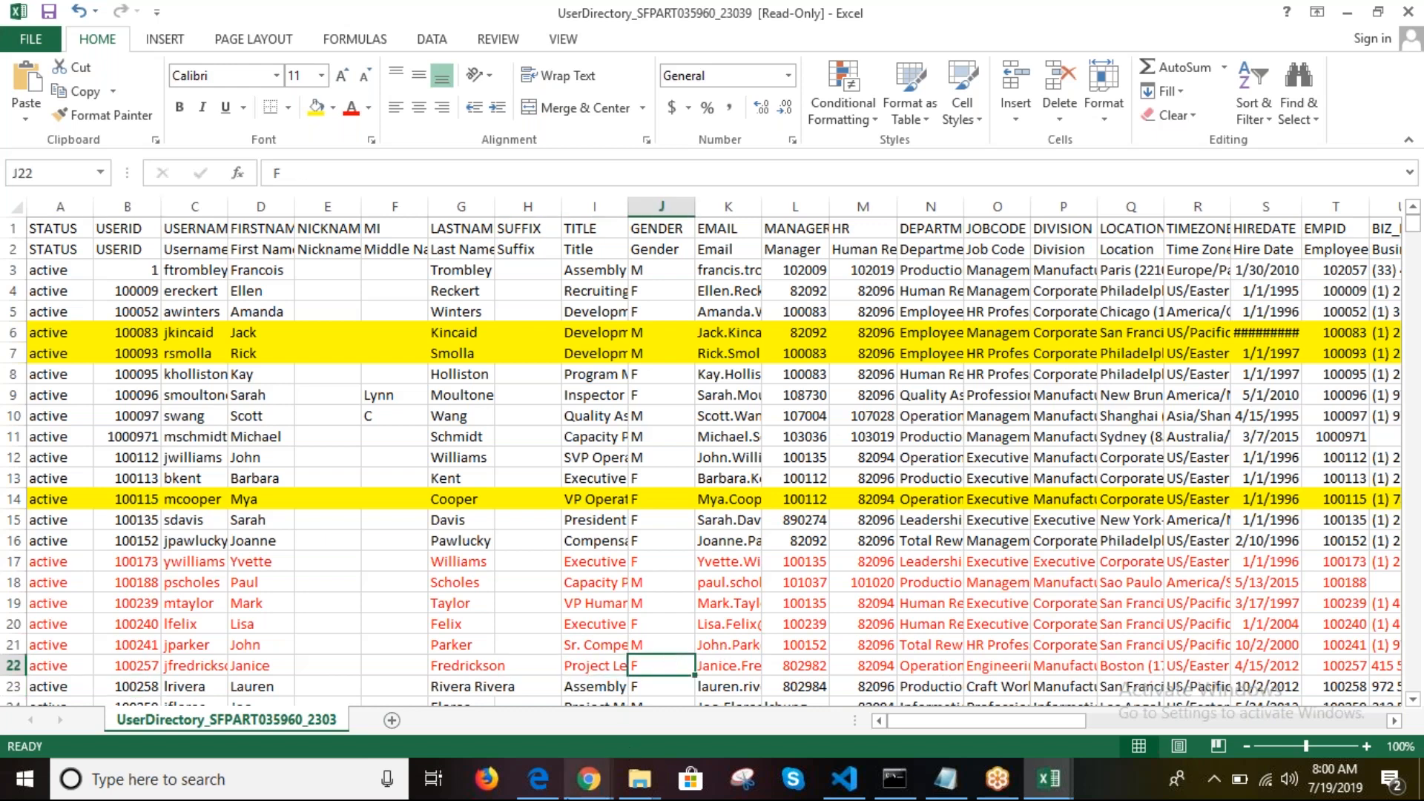
left_click(589, 779)
left_click(474, 690)
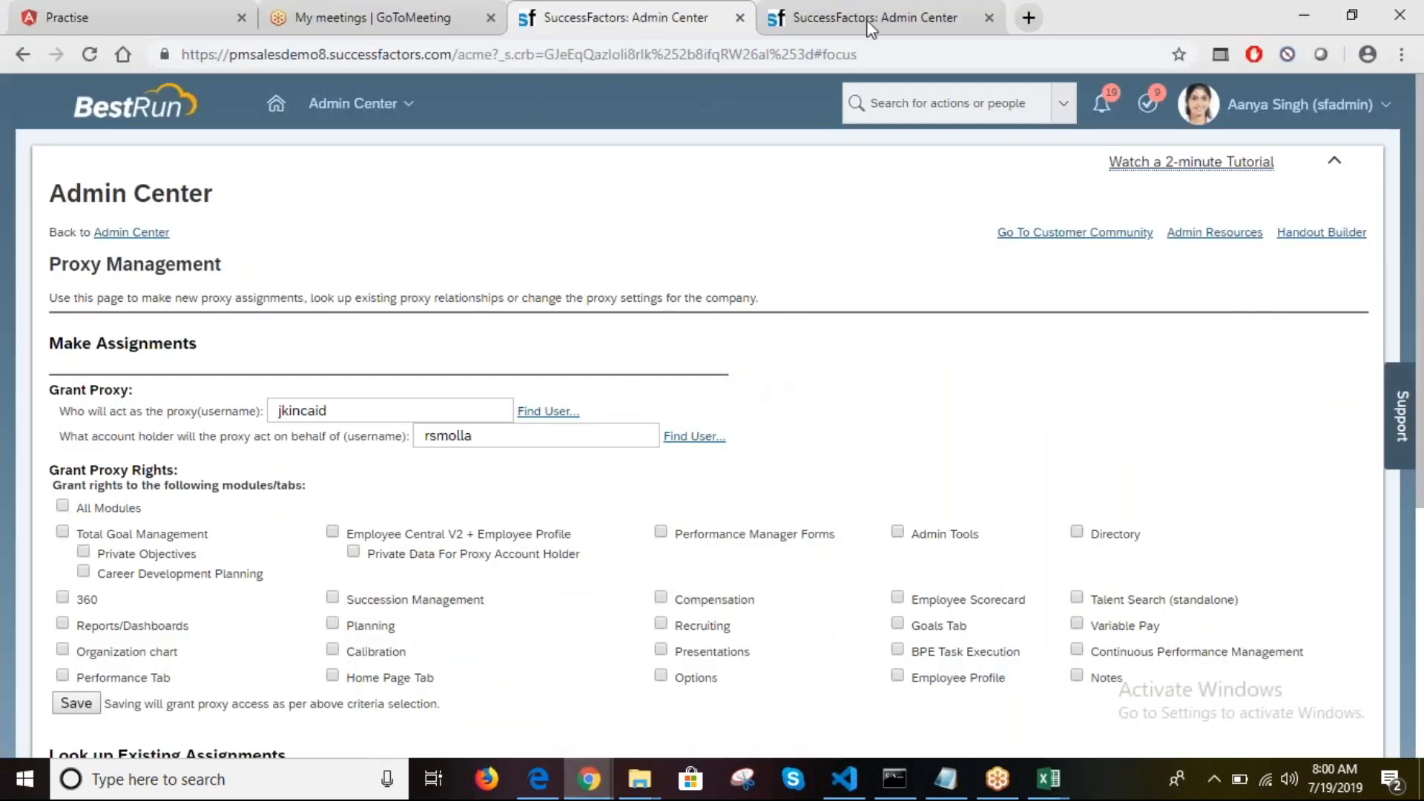
Step: Find Employee Export via an 'export emp' search and export the full user file as a zip
left_click(920, 102)
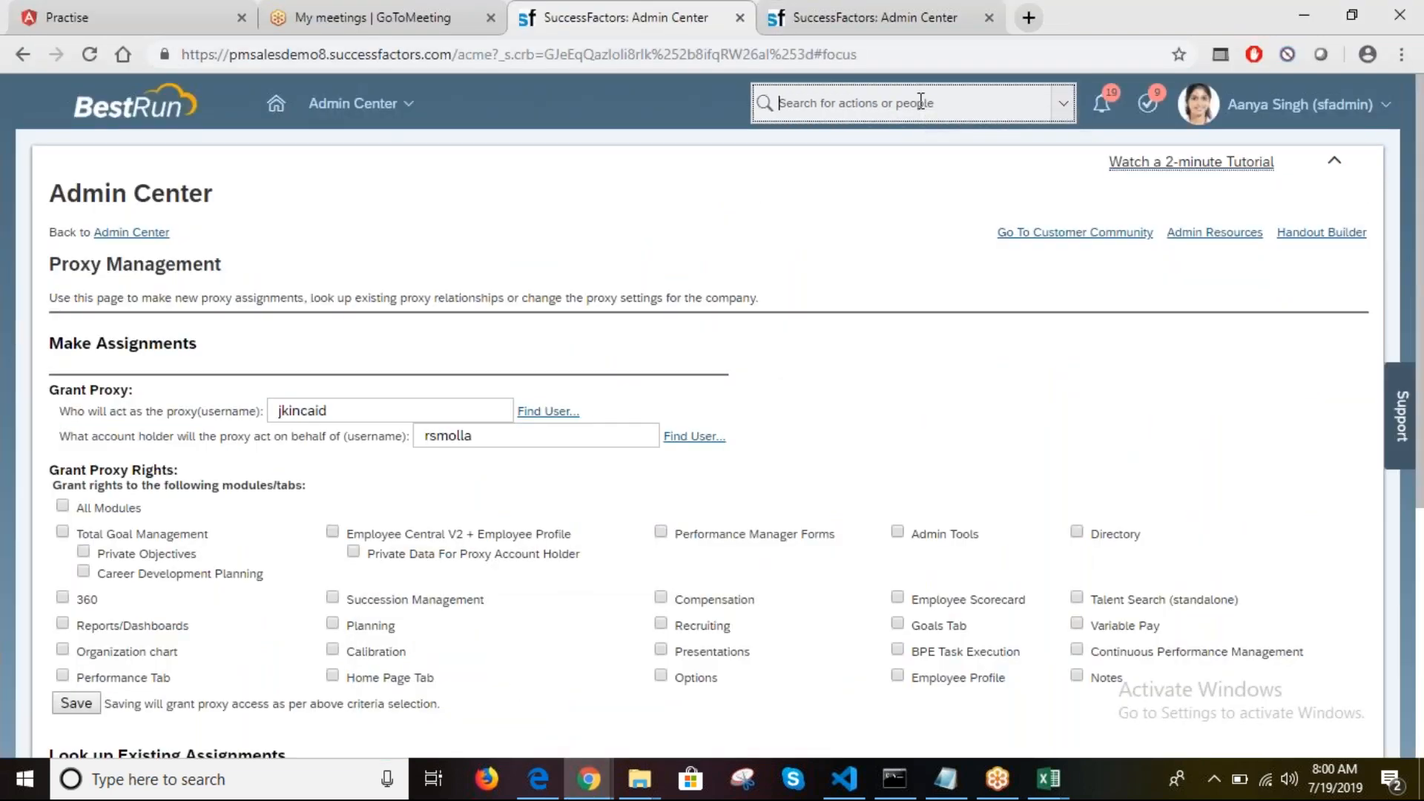
type("e")
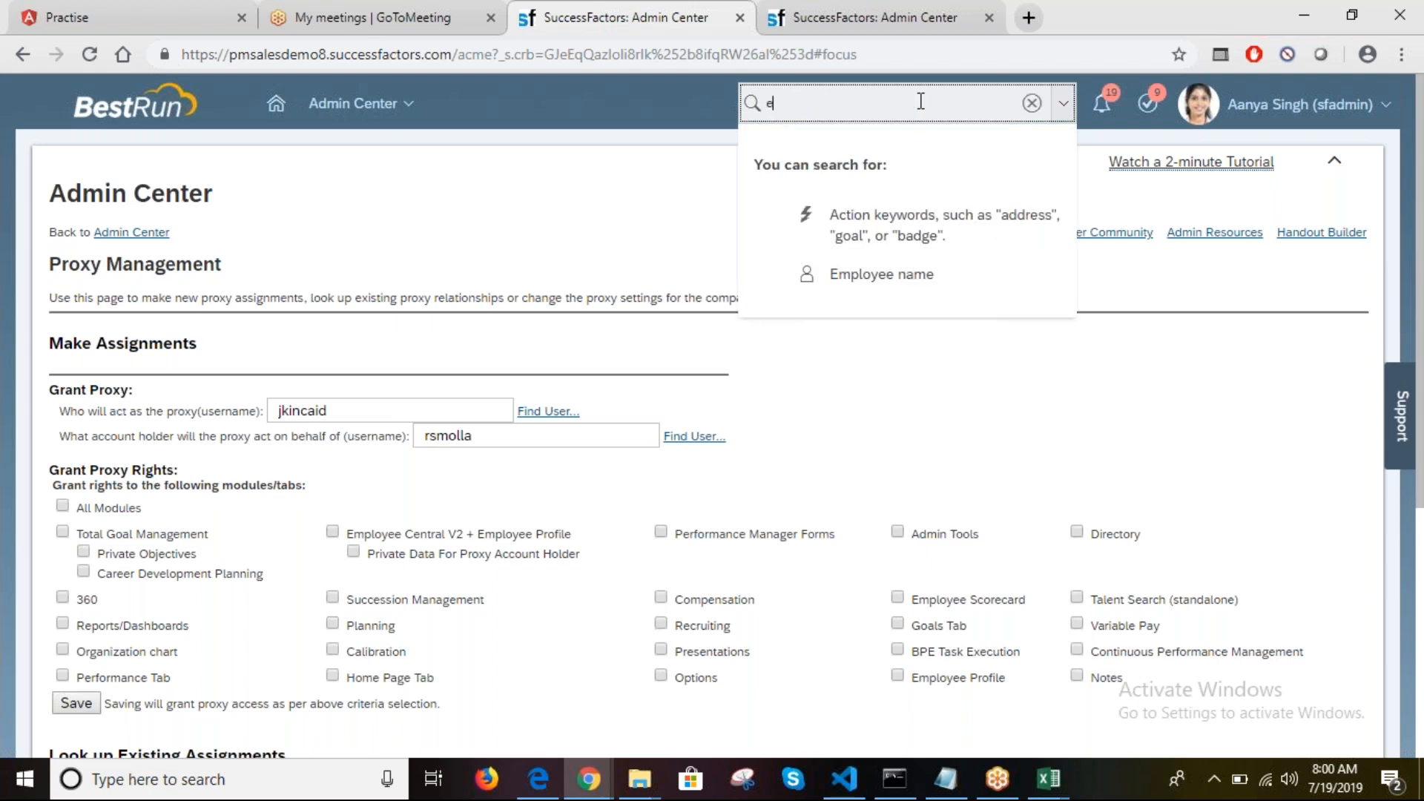
type("xport emp")
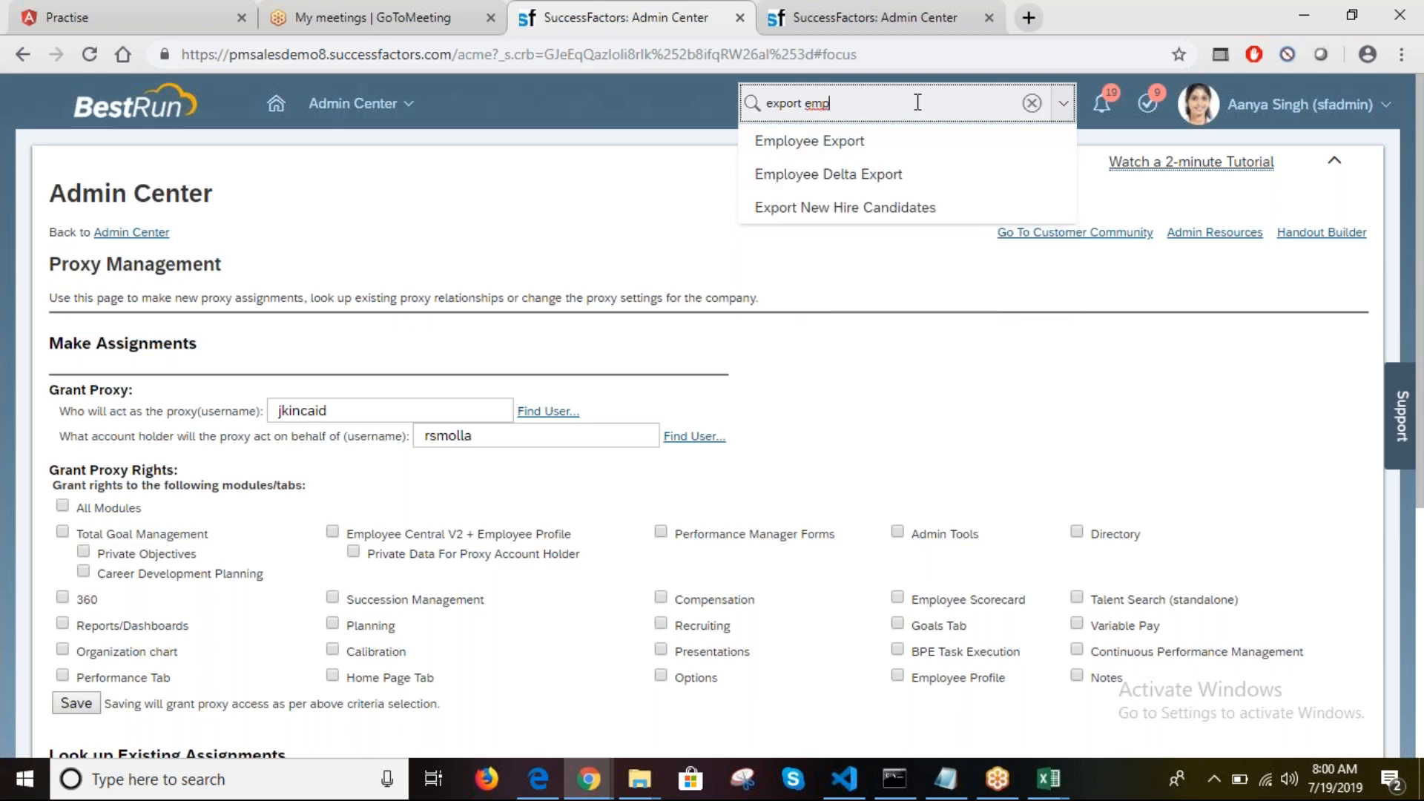
left_click(844, 141)
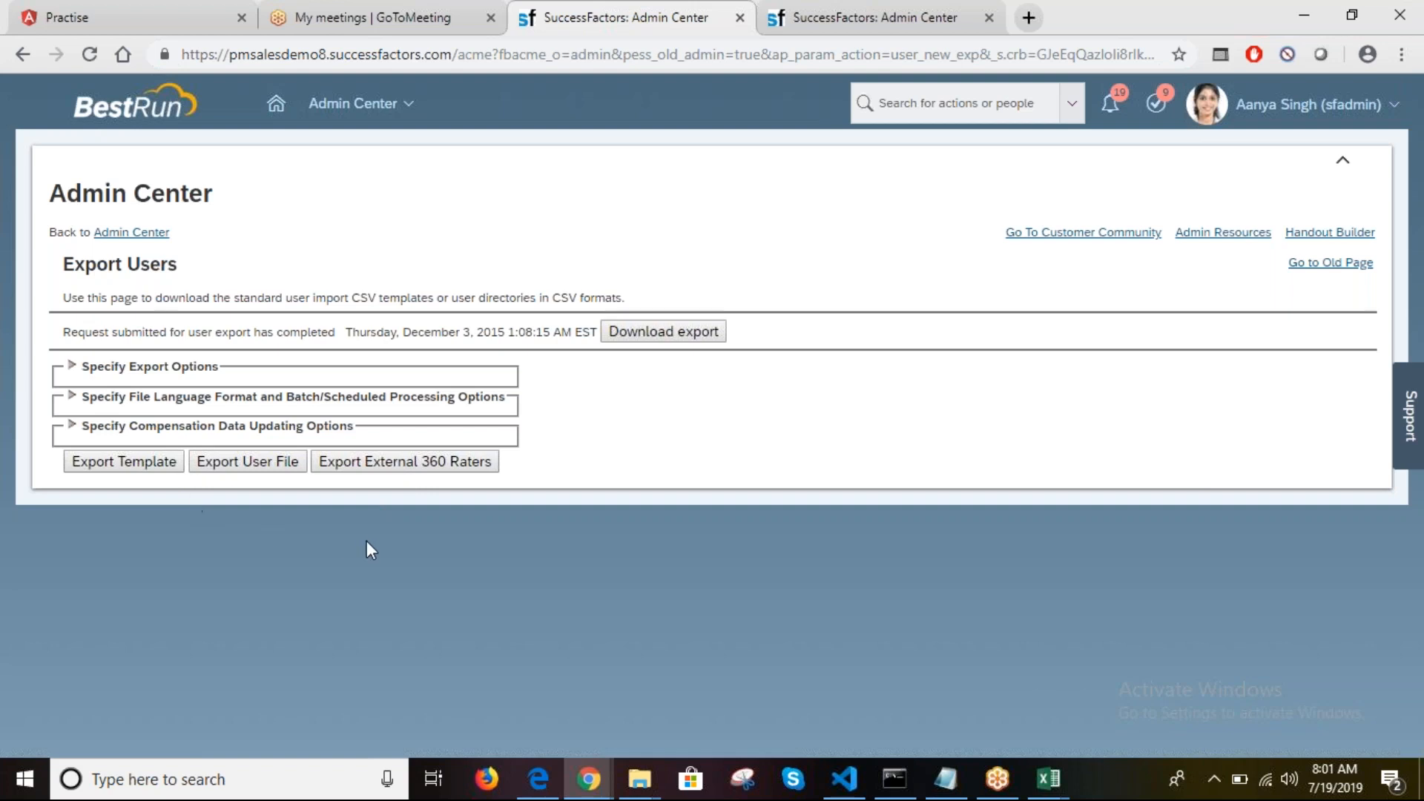
left_click(275, 468)
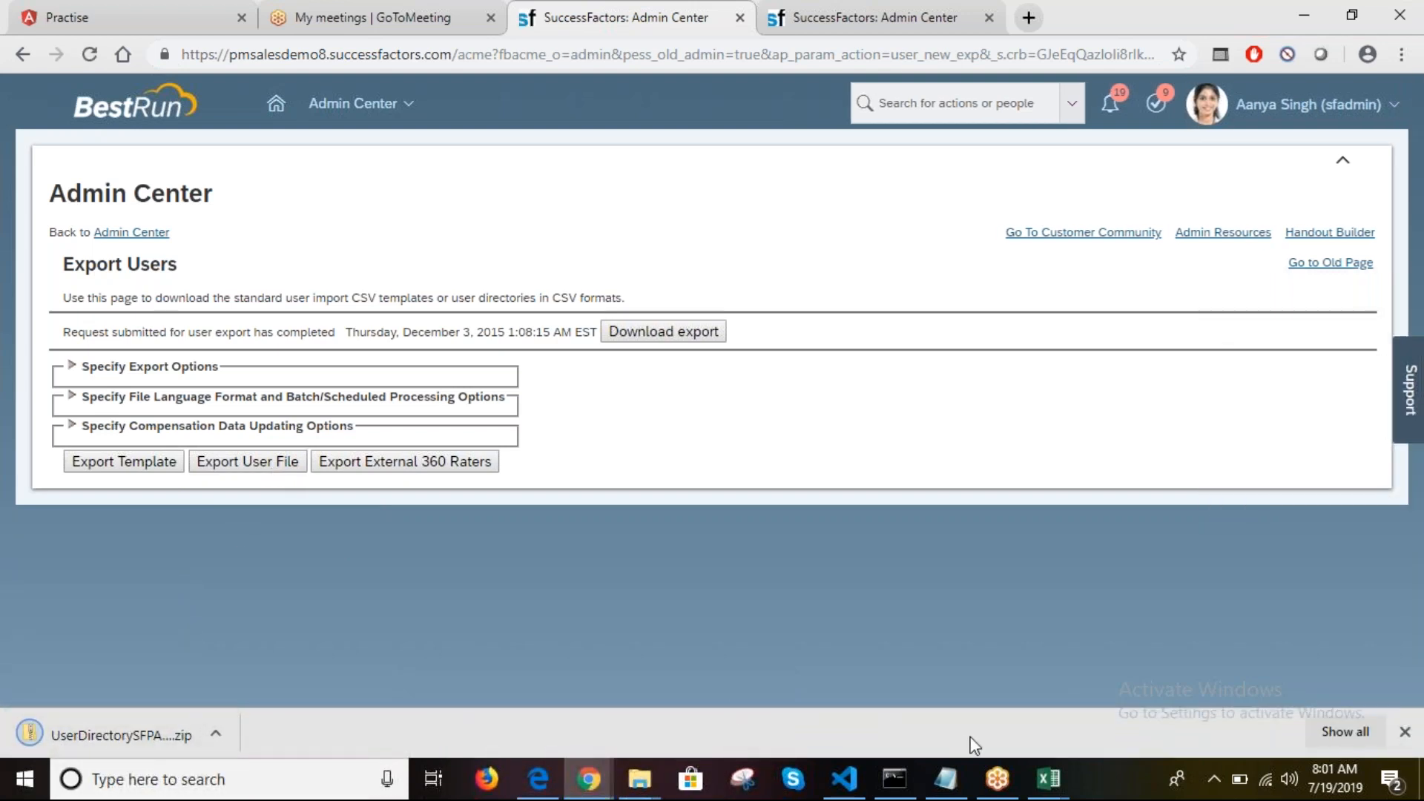
Step: Turn on filtering for heading row 2 of the UserDirectory sheet
mouse_move(1049, 779)
left_click(958, 697)
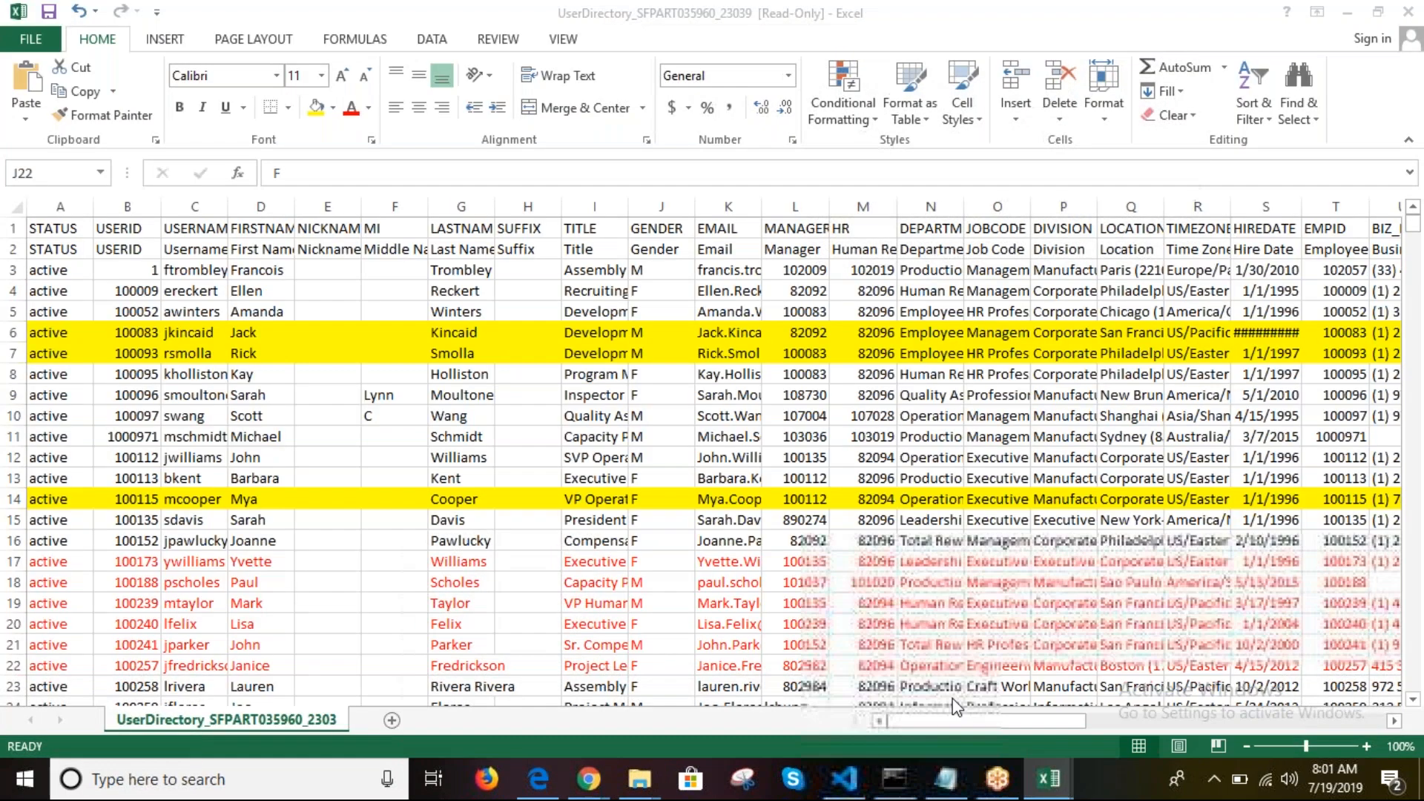
left_click(131, 287)
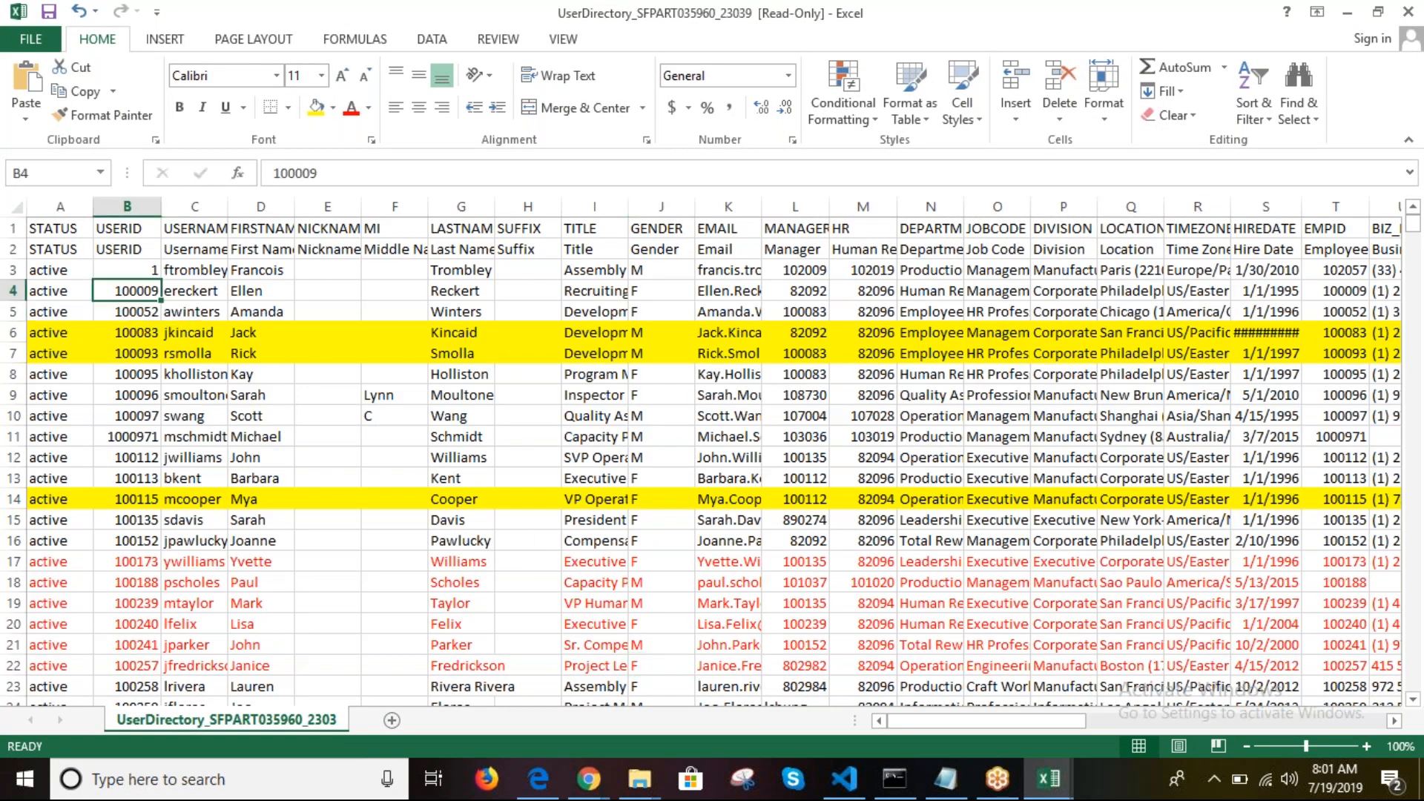
left_click(13, 250)
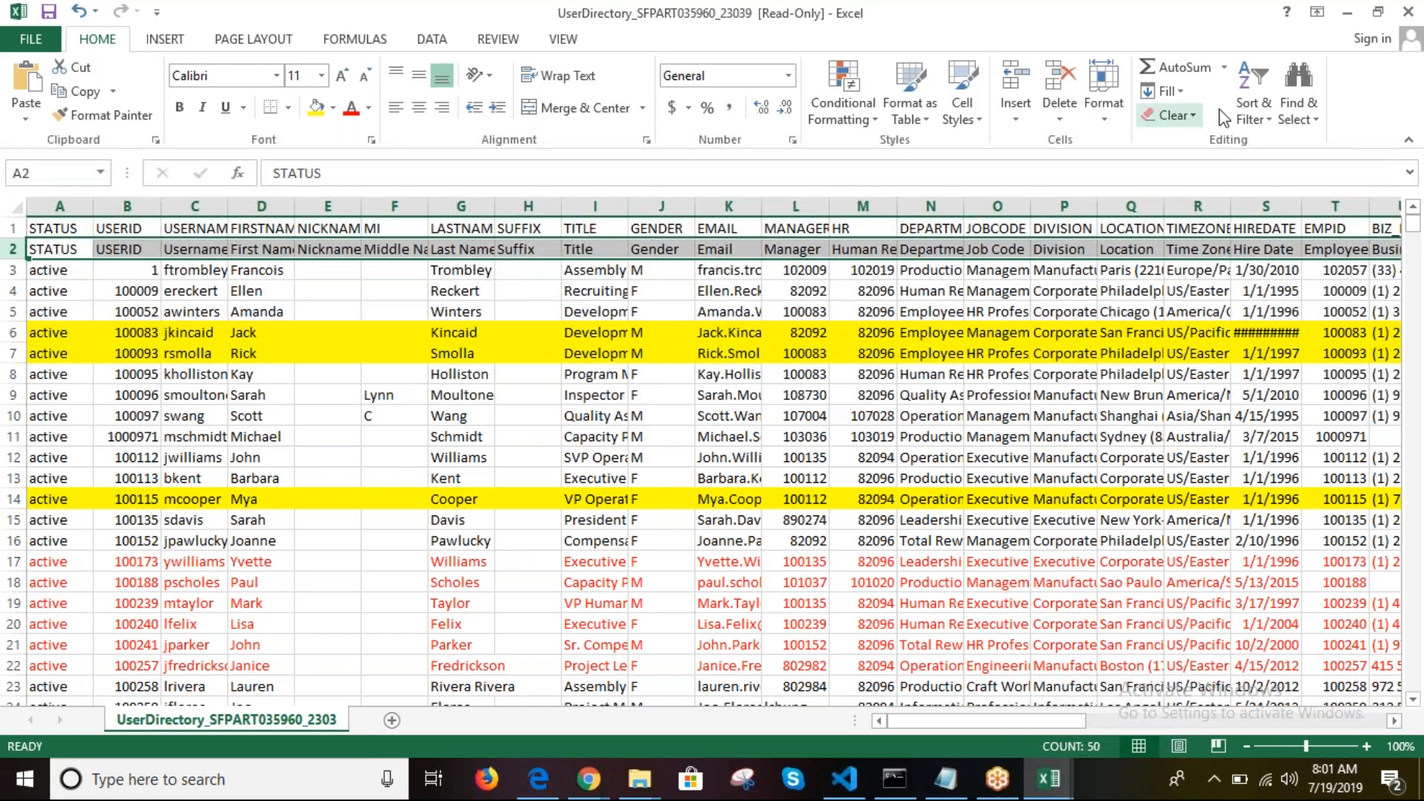
left_click(1253, 110)
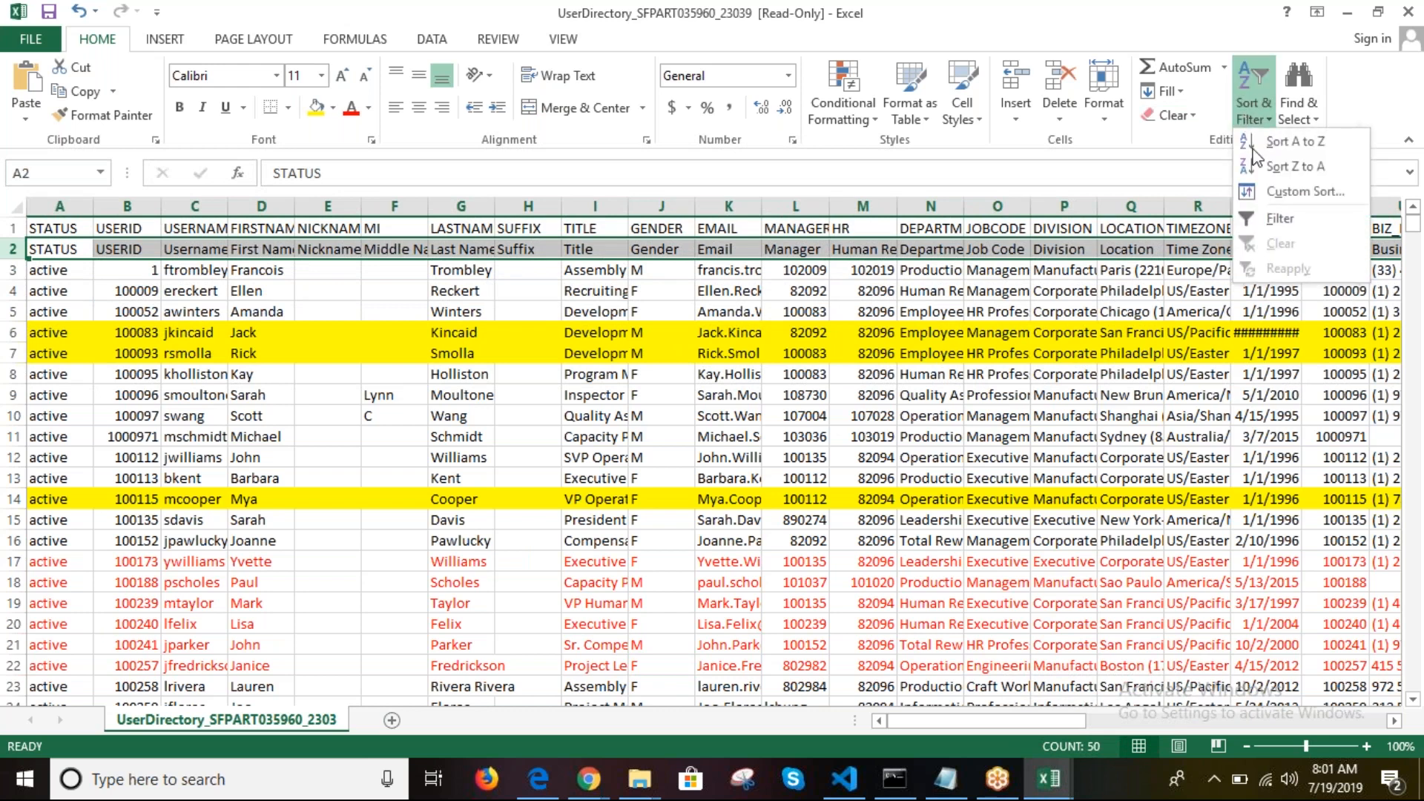
left_click(1280, 220)
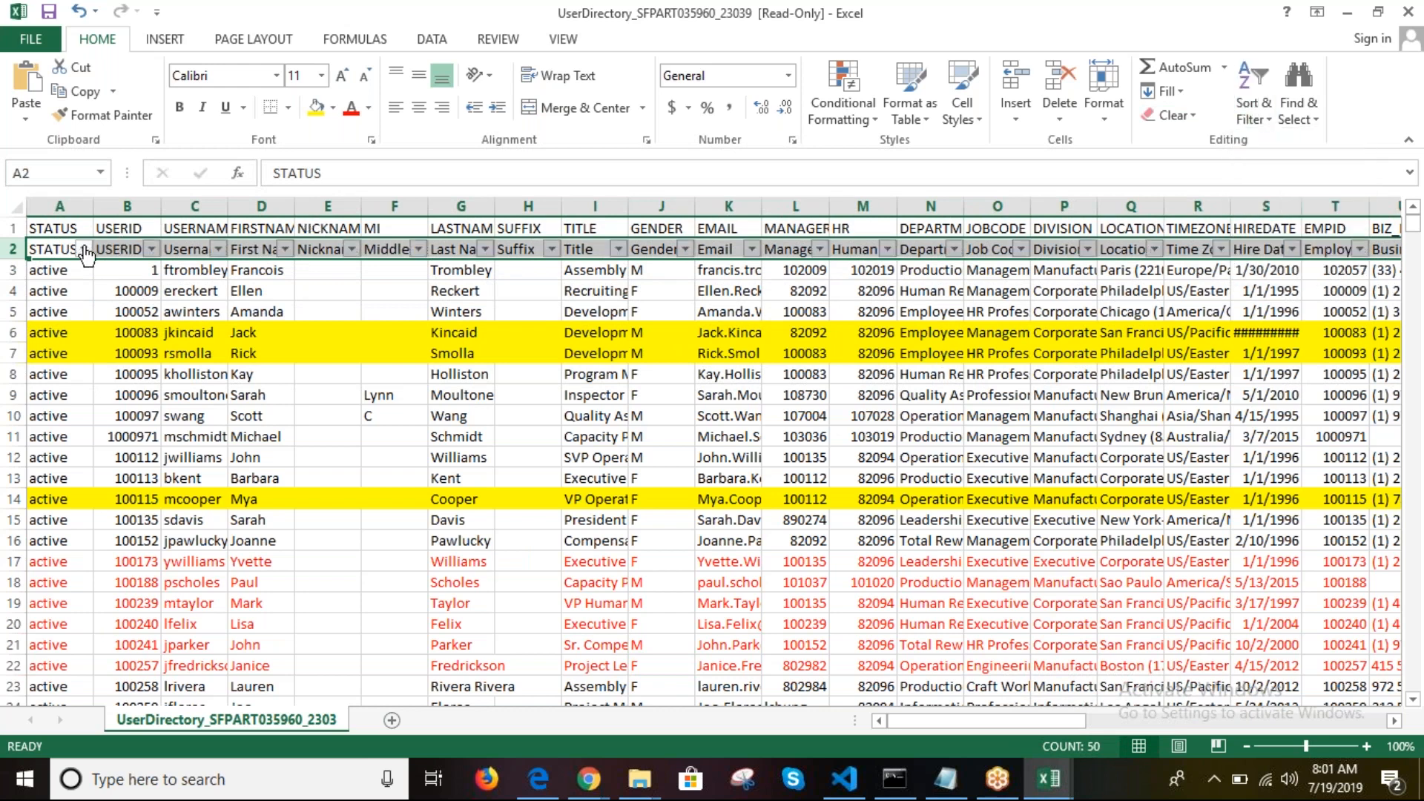
Step: Filter the STATUS column to inactive only, leaving 154 of 1181 records
left_click(84, 249)
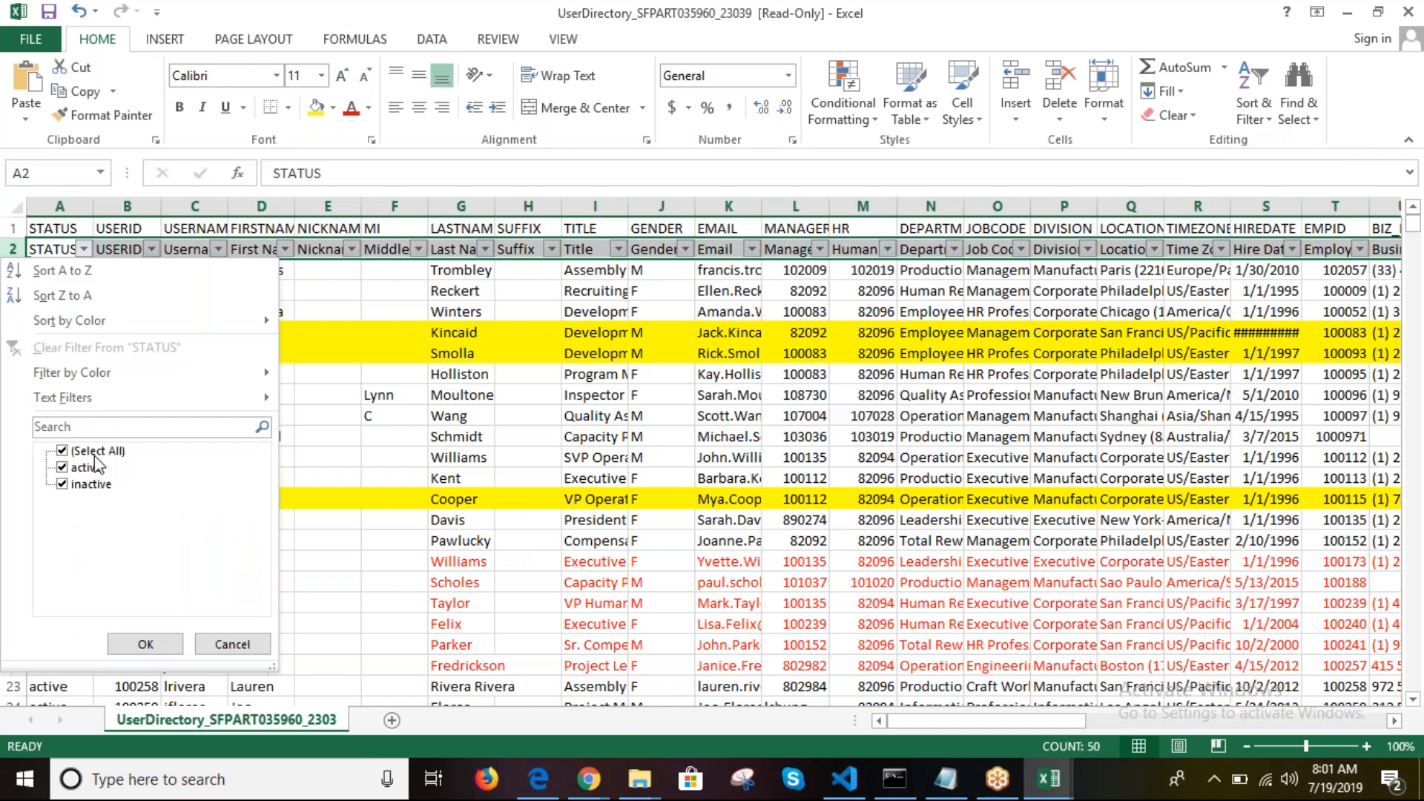
left_click(93, 451)
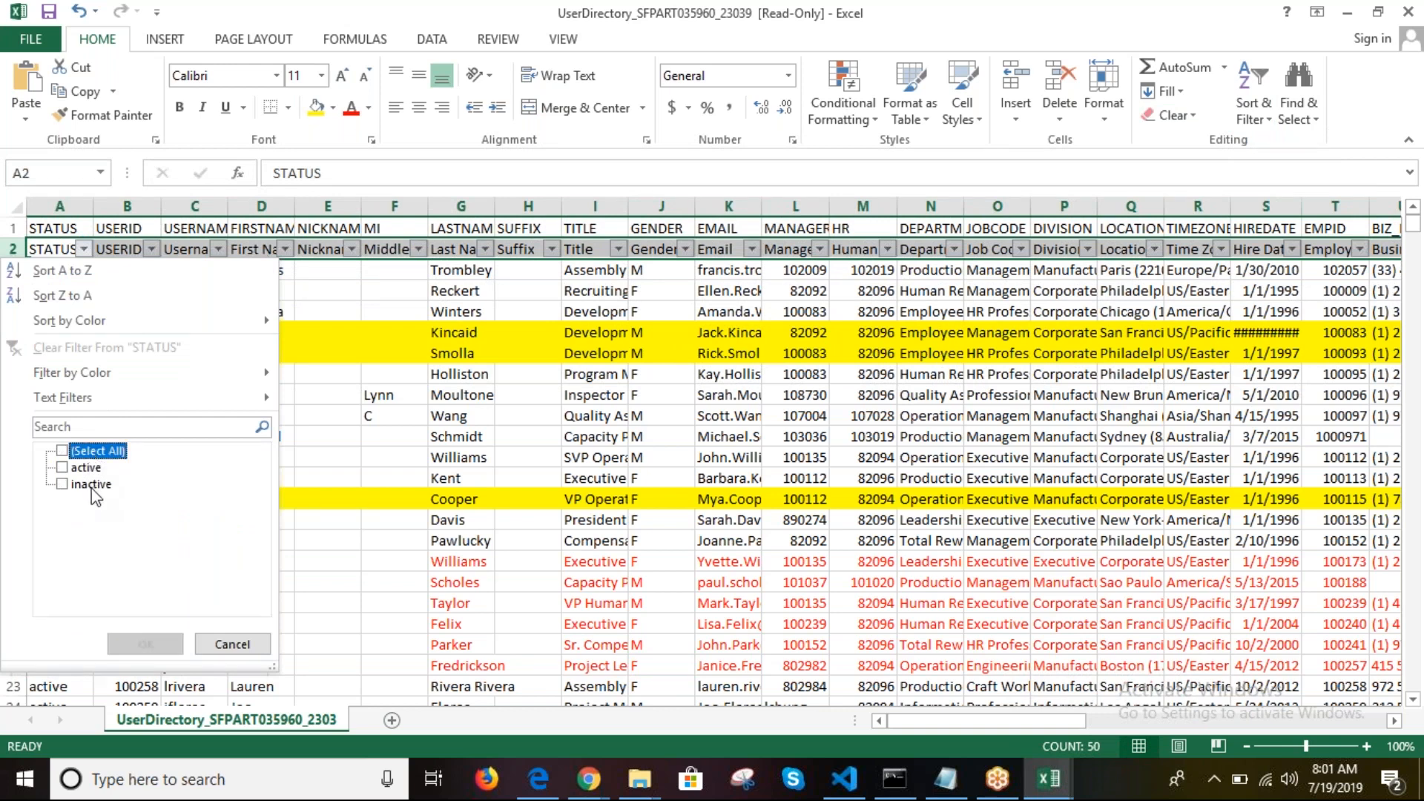
left_click(85, 468)
left_click(145, 644)
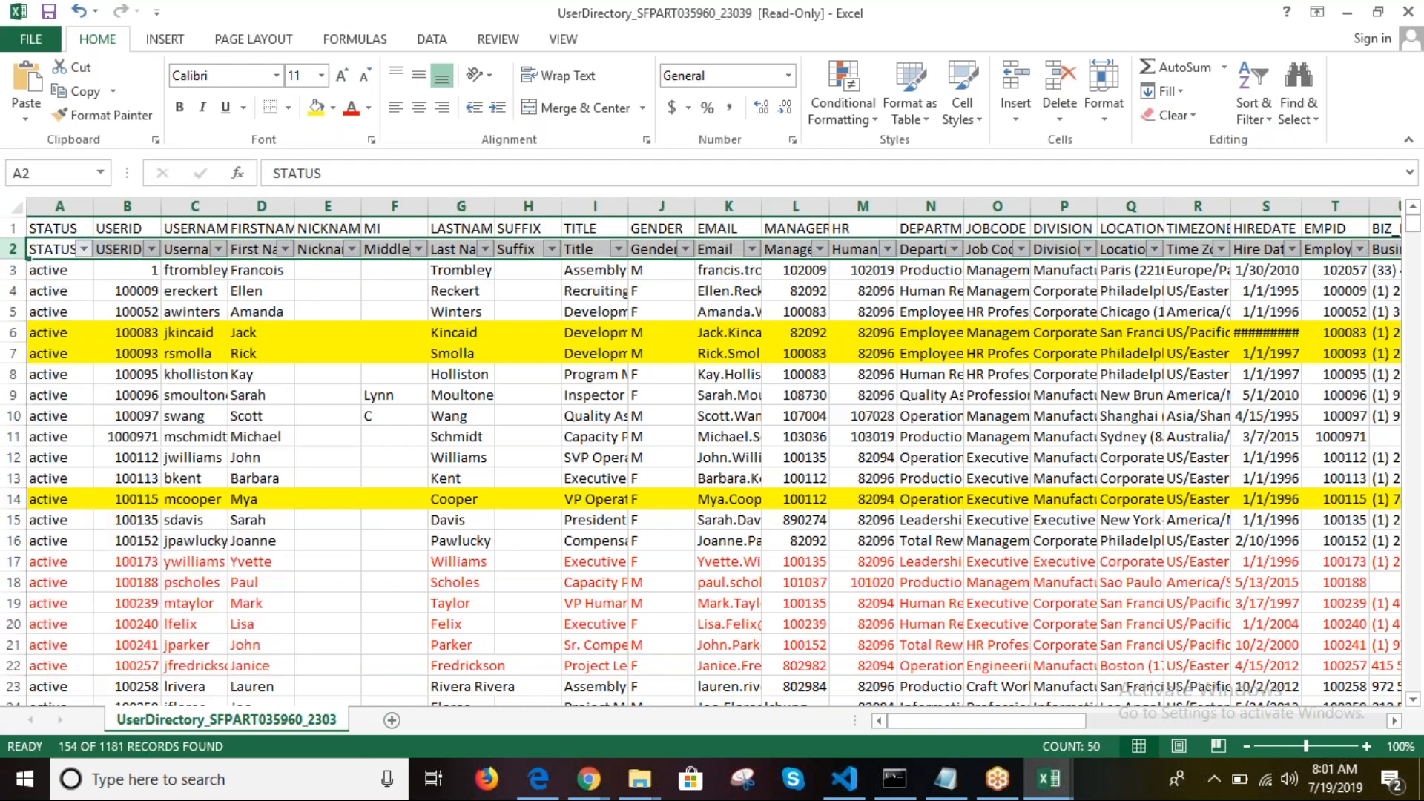
left_click(577, 415)
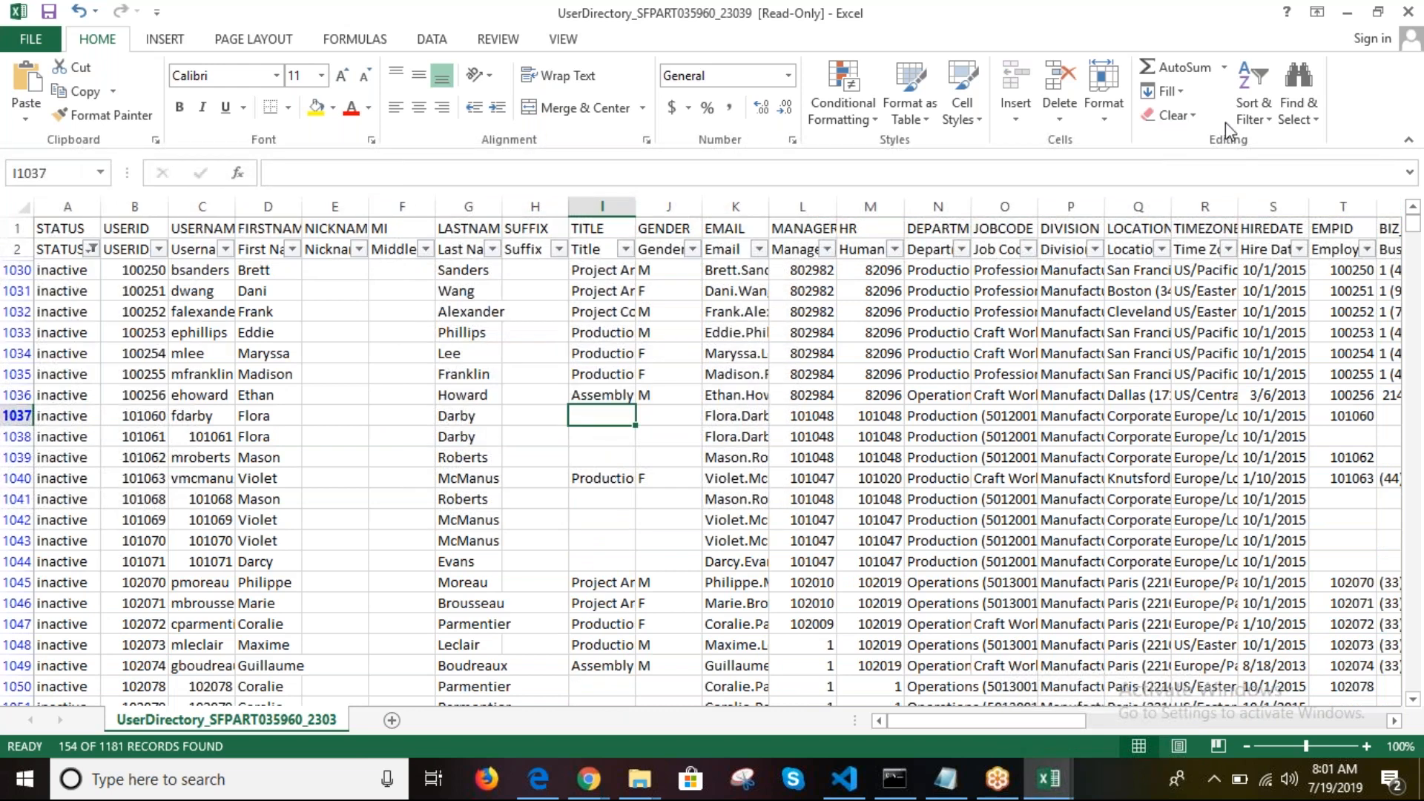
left_click(1244, 109)
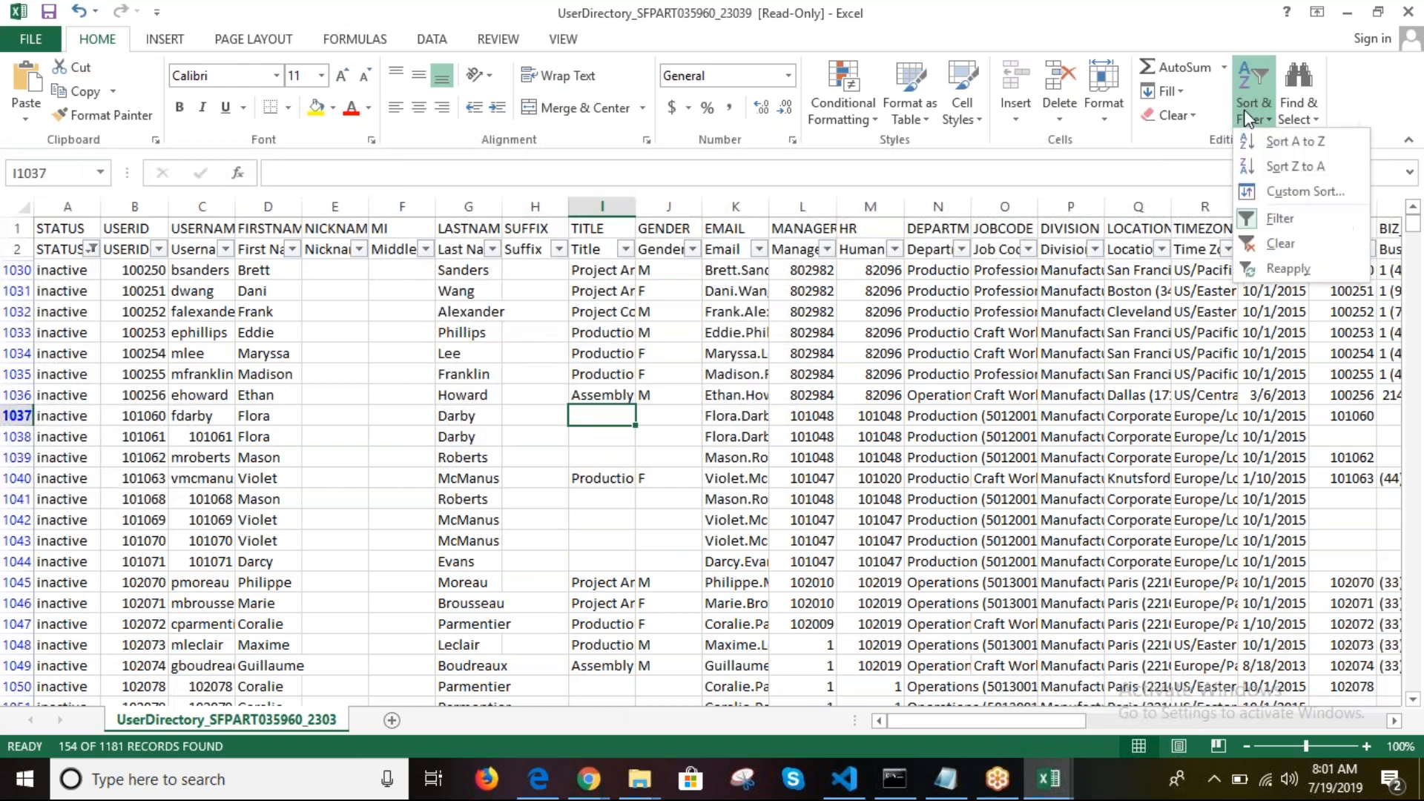
Step: Clear the STATUS filter and look over the heading rows, the Suffix heading and the last-name cells
left_click(1287, 244)
left_click(682, 353)
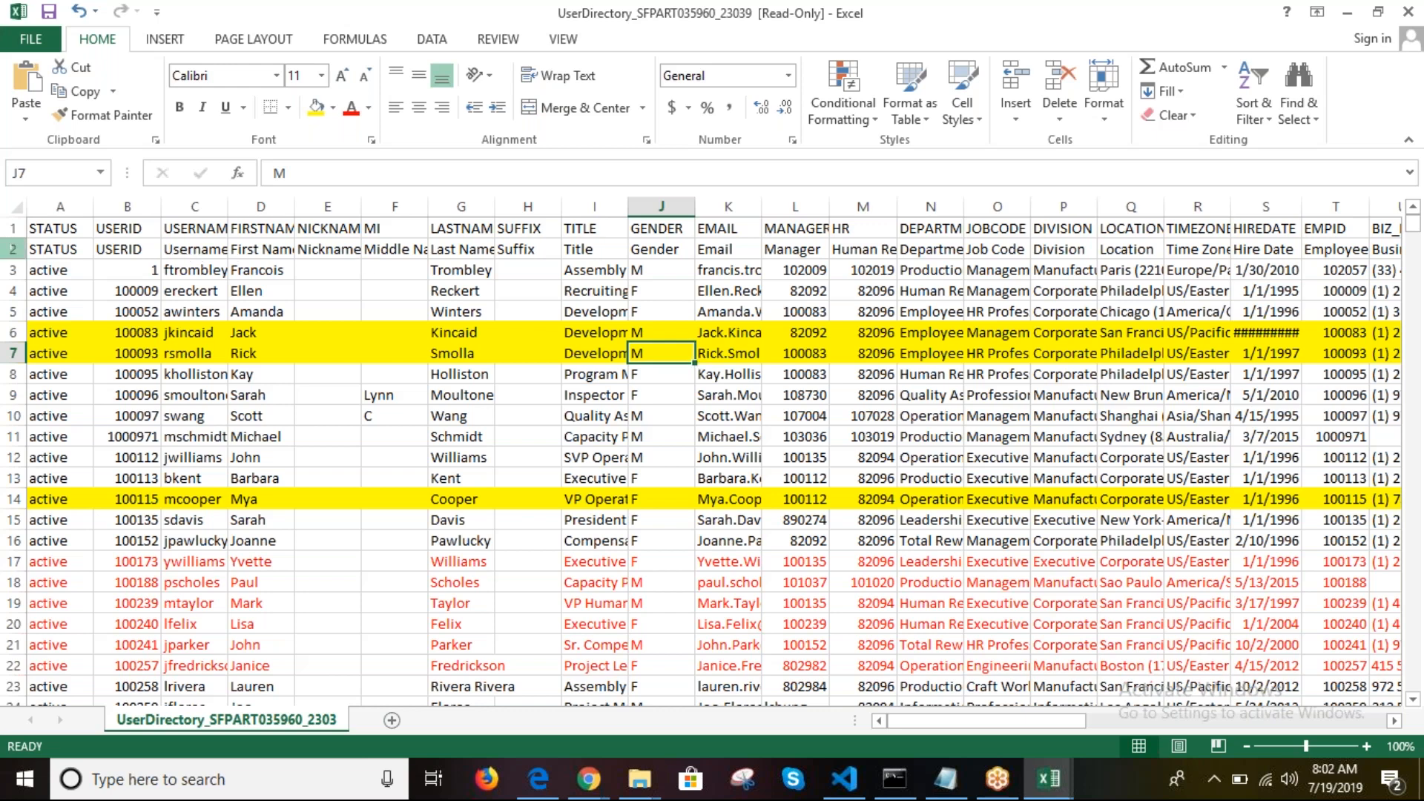
left_click(13, 249)
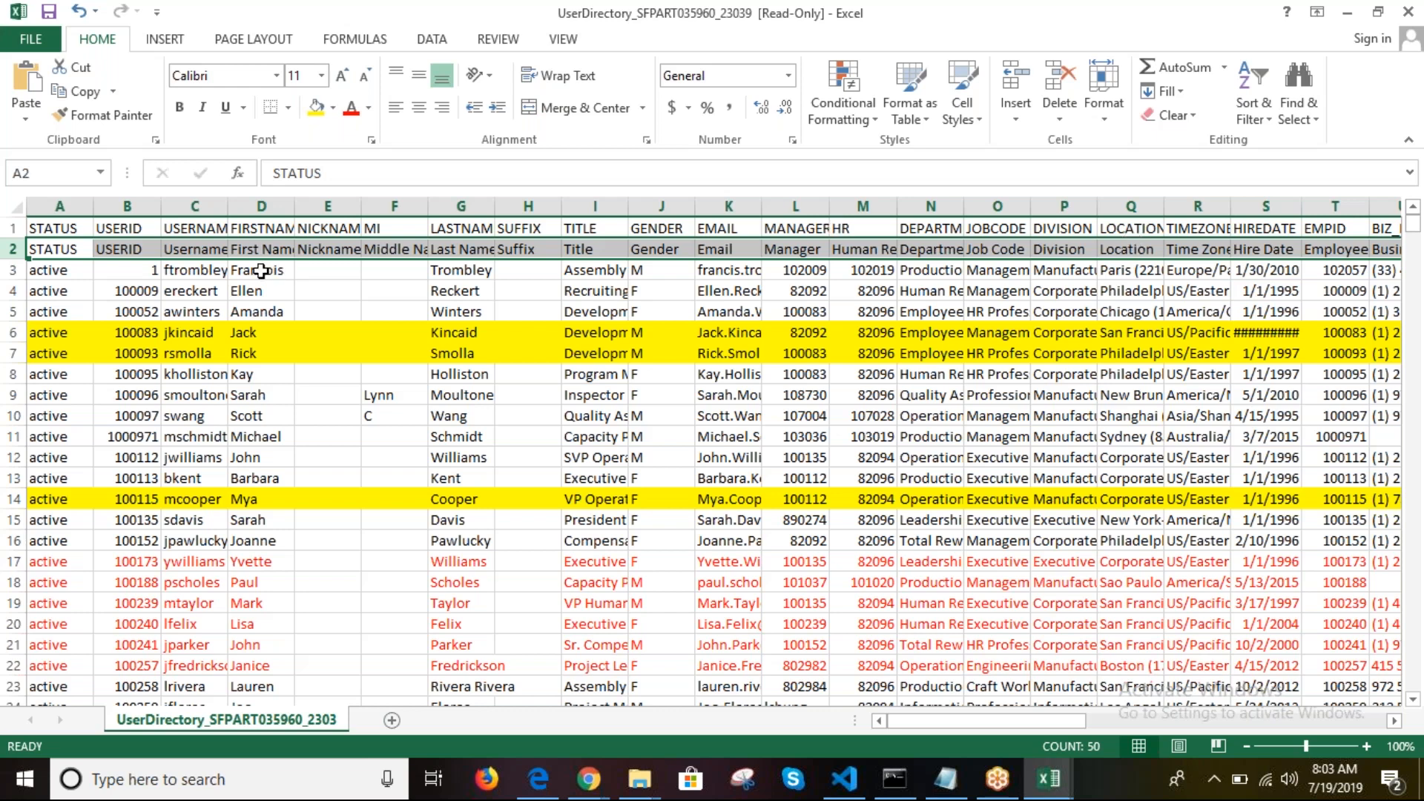
left_click(15, 231)
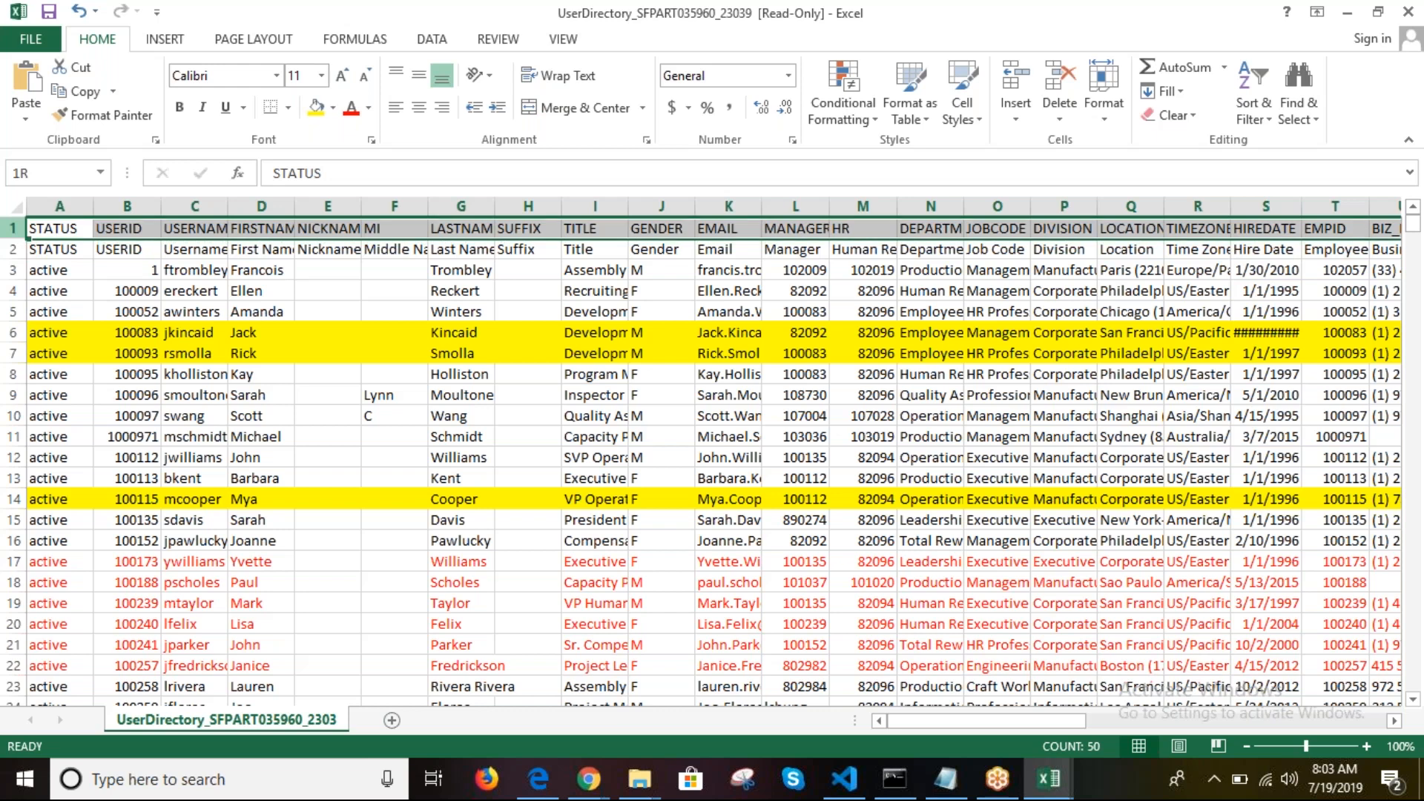
left_click_drag(14, 231, 15, 251)
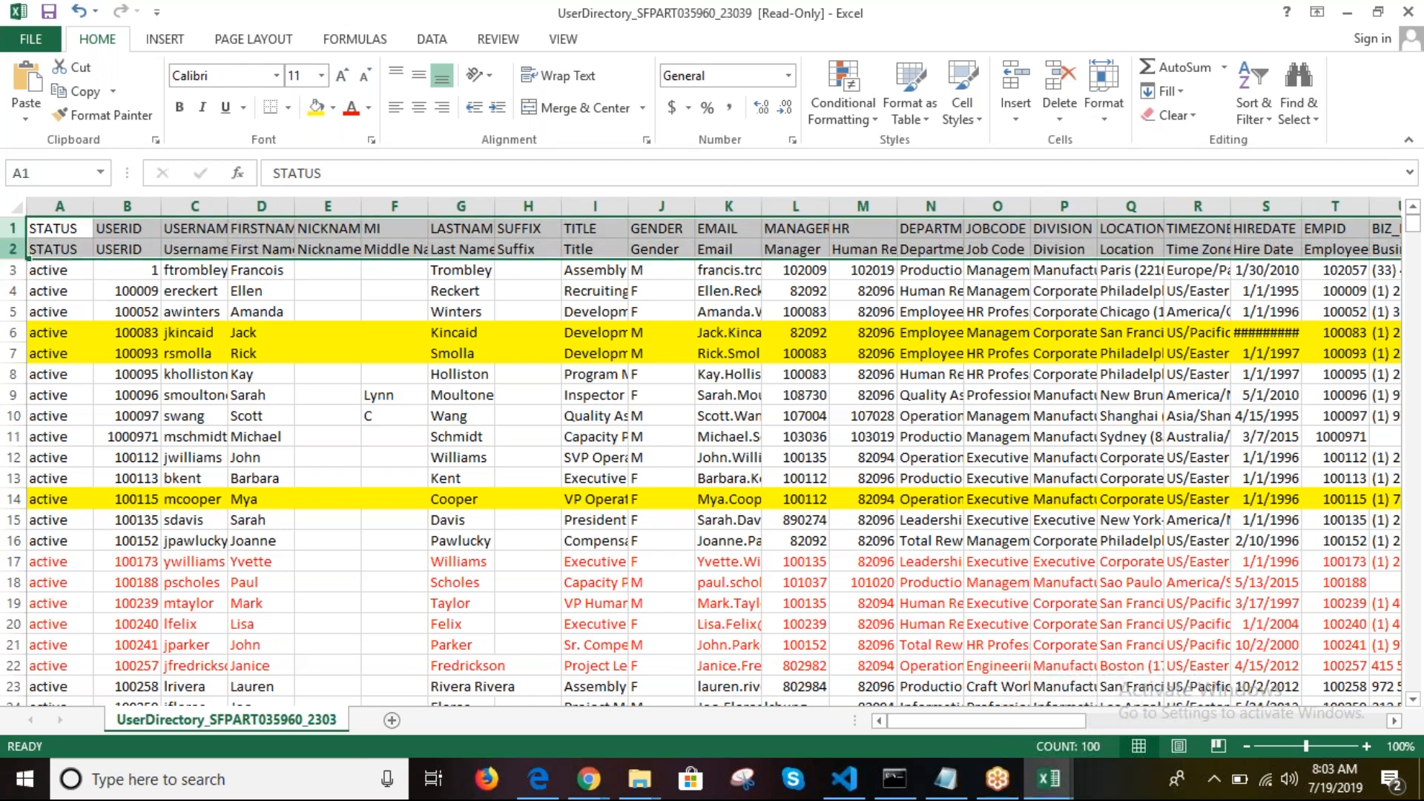
left_click(347, 455)
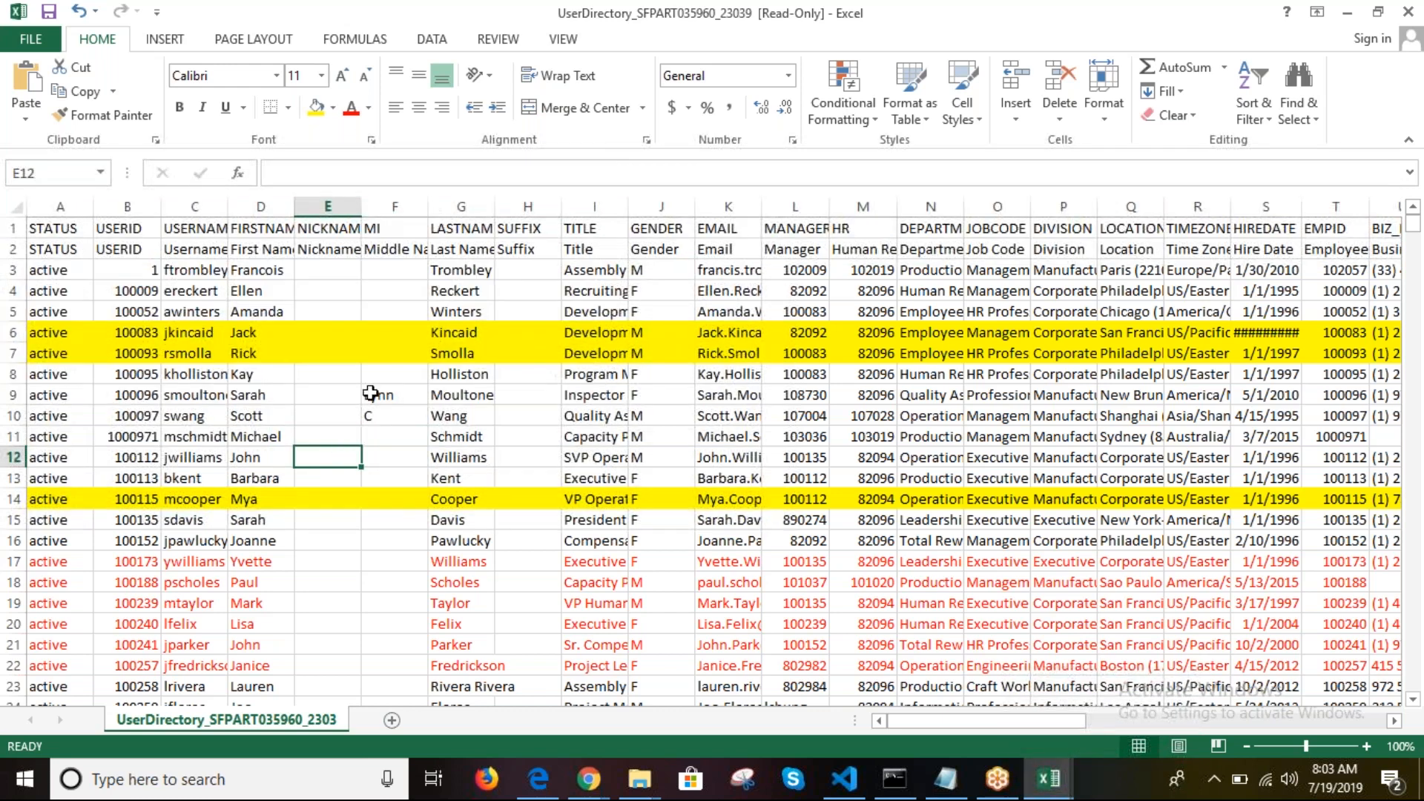
left_click(542, 254)
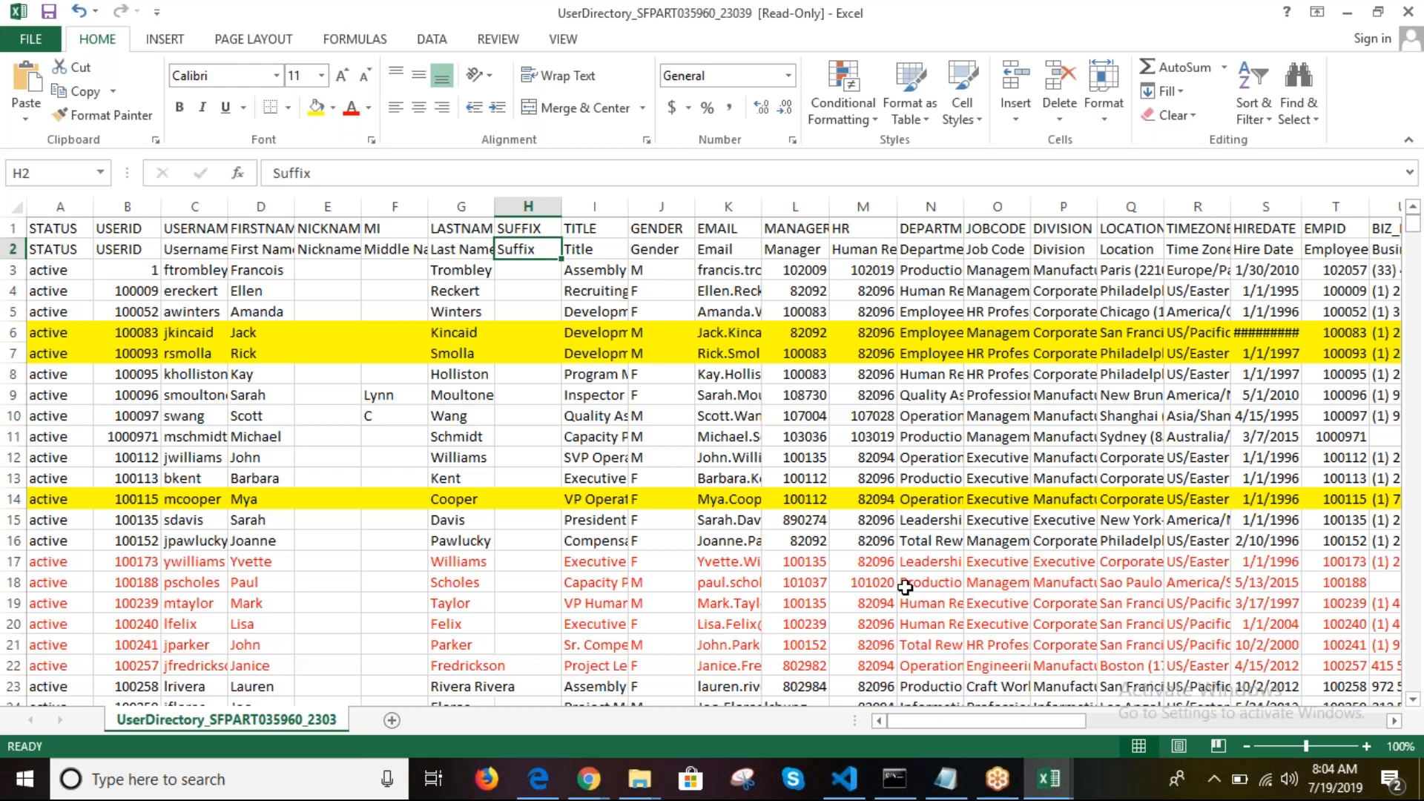
left_click(479, 373)
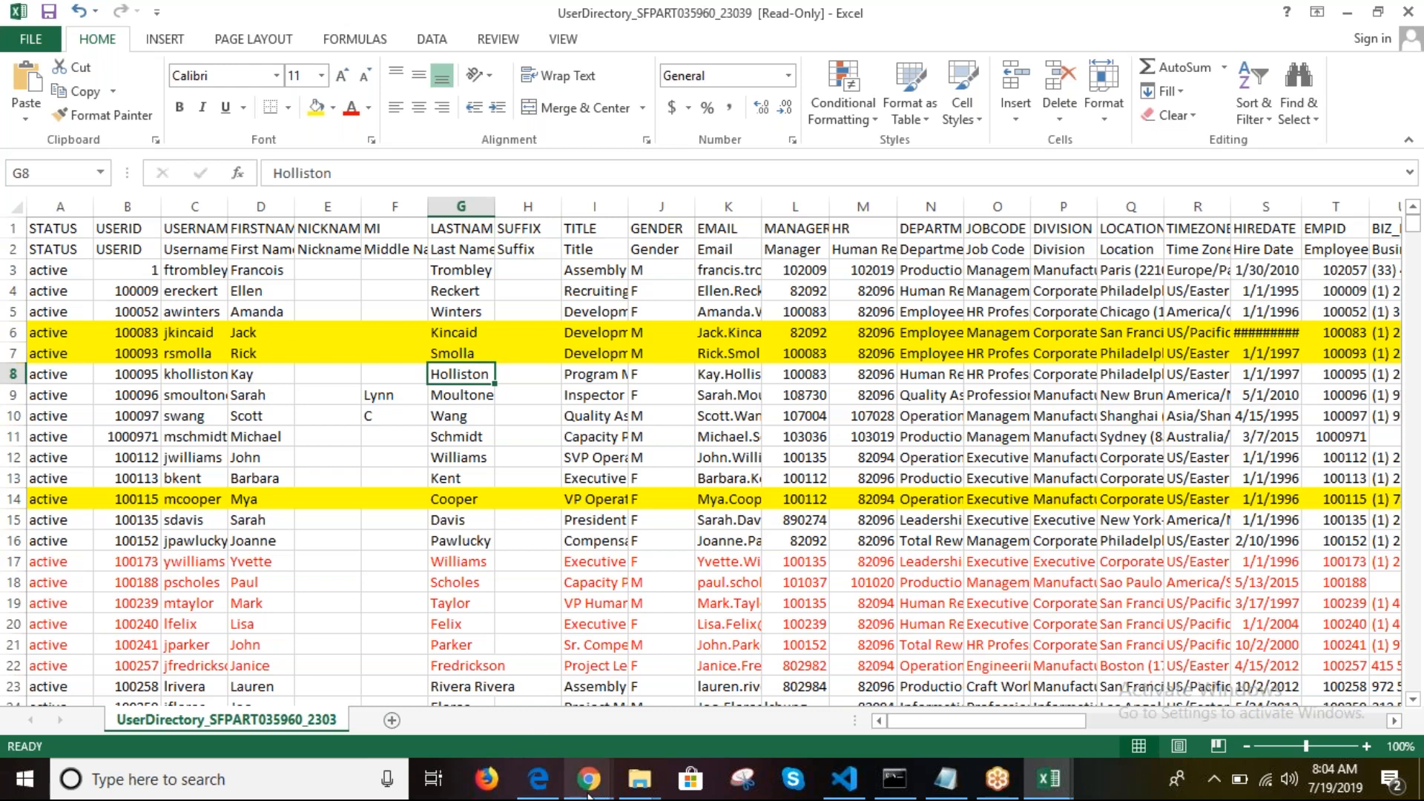
Step: Glance at the Export Users page, then review the UserDirectory field labels in row 2
mouse_move(589, 794)
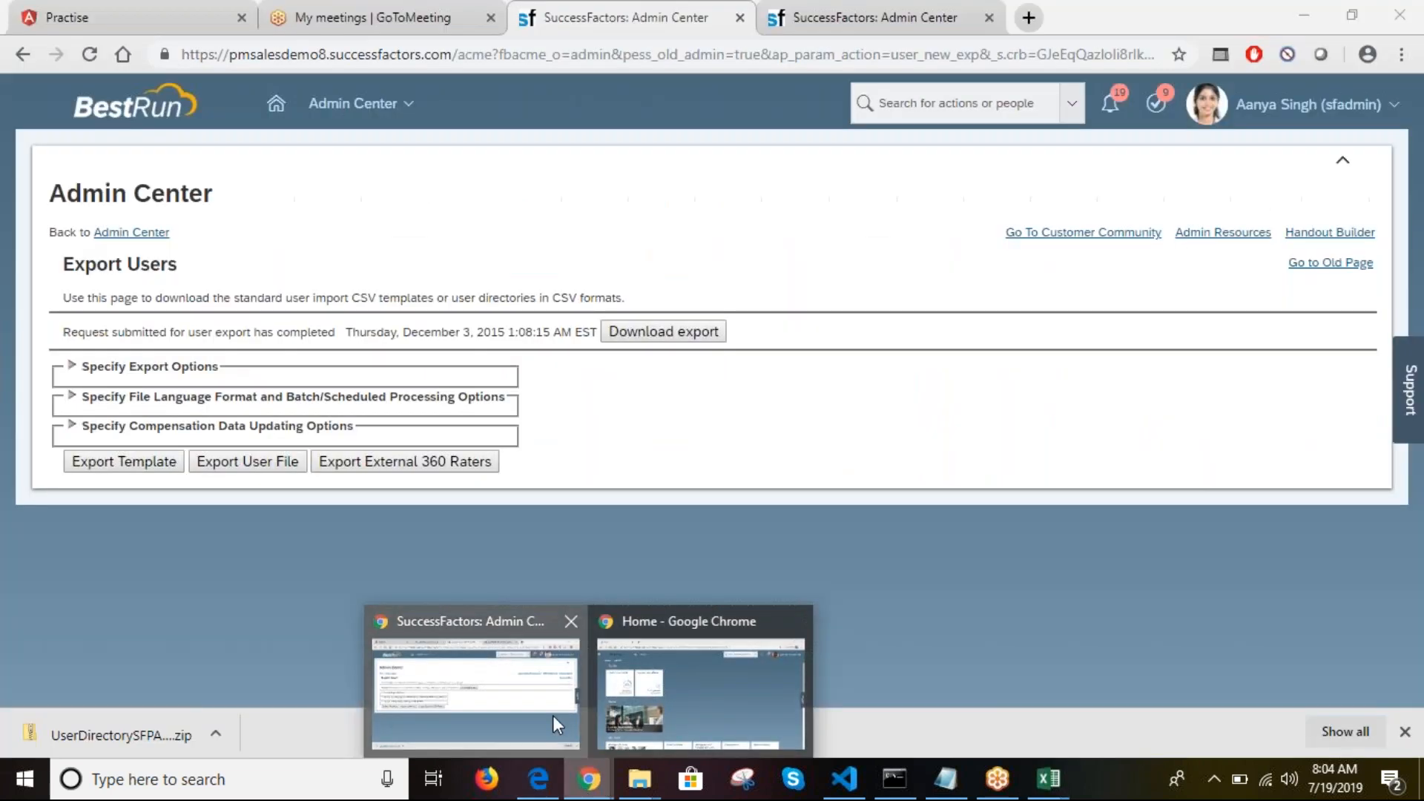
left_click(556, 723)
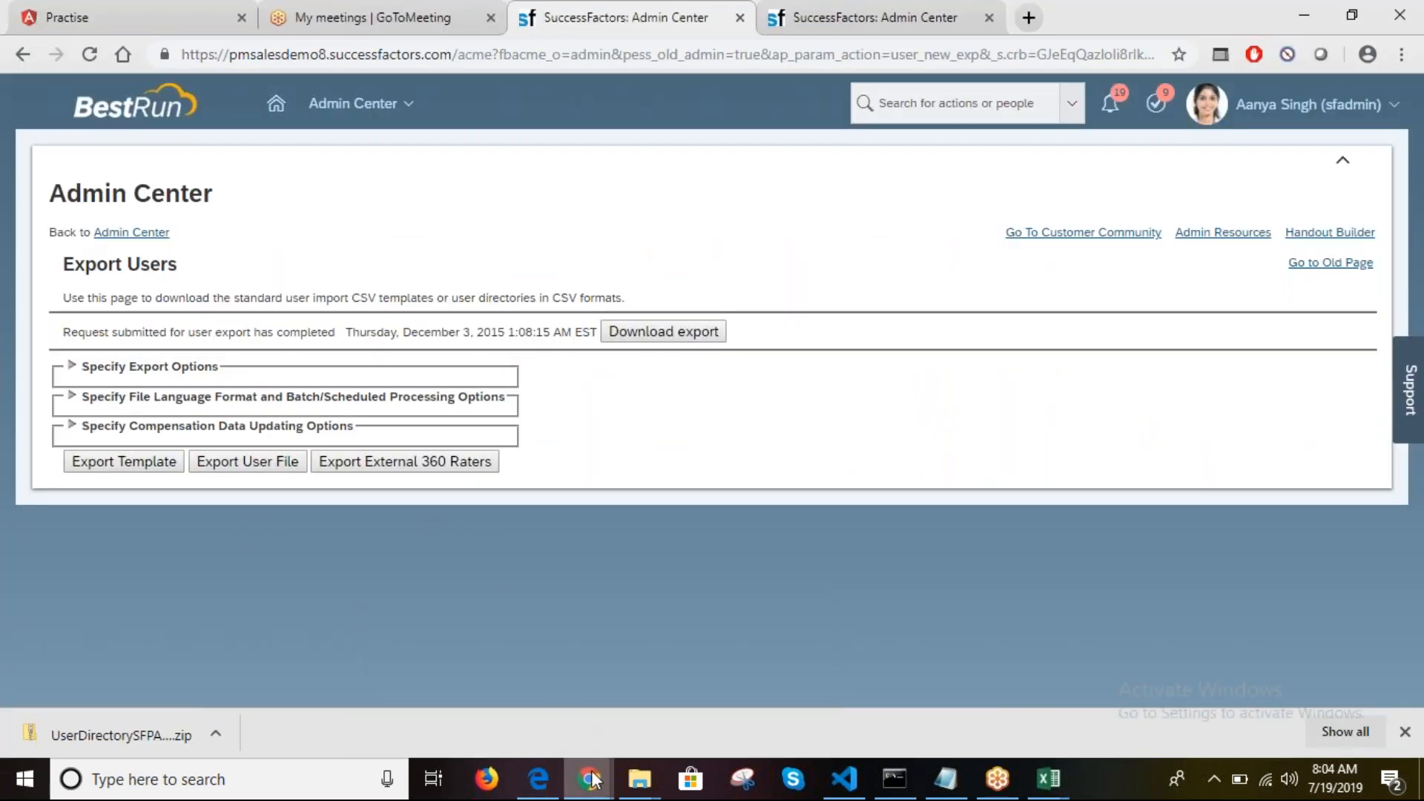
mouse_move(1050, 792)
left_click(916, 690)
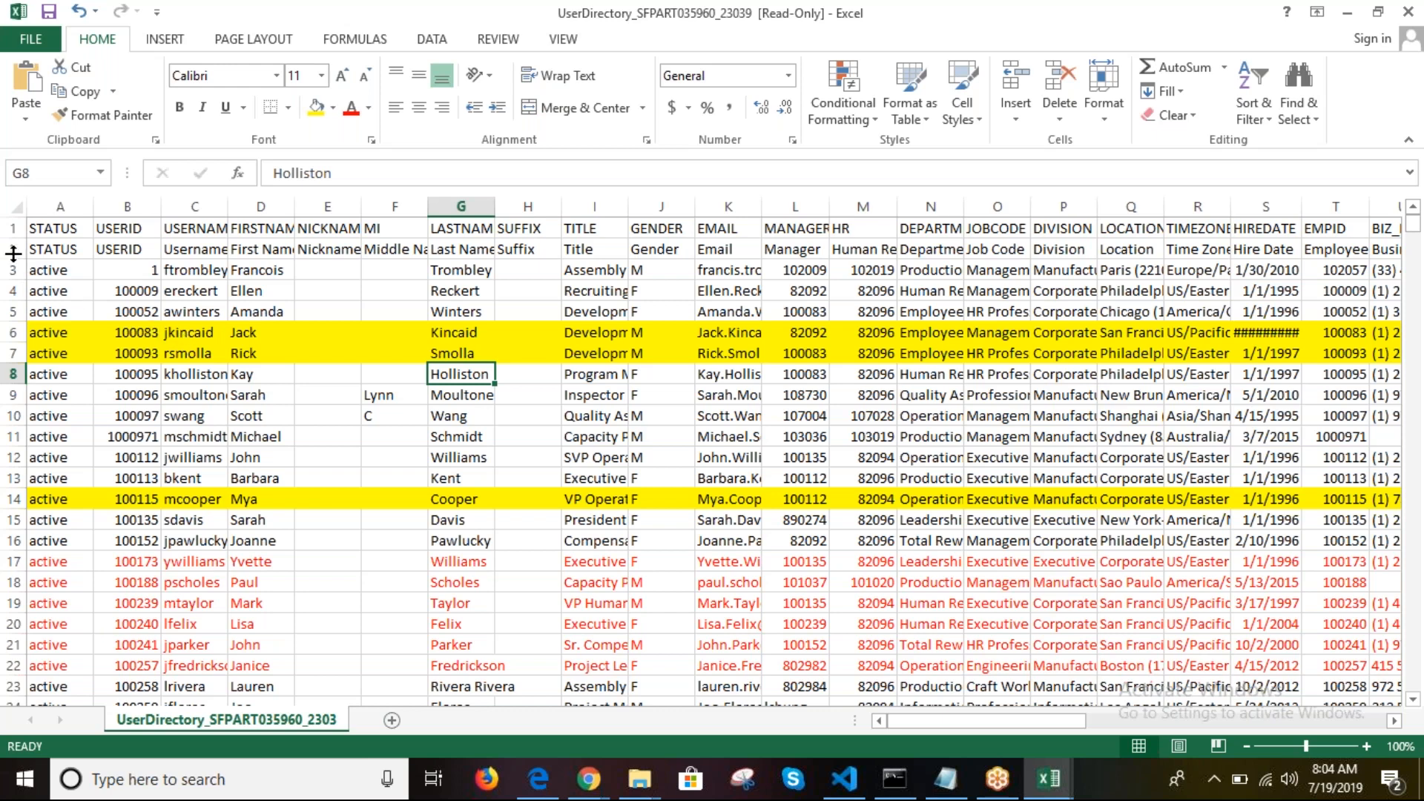
left_click(764, 250)
left_click(13, 250)
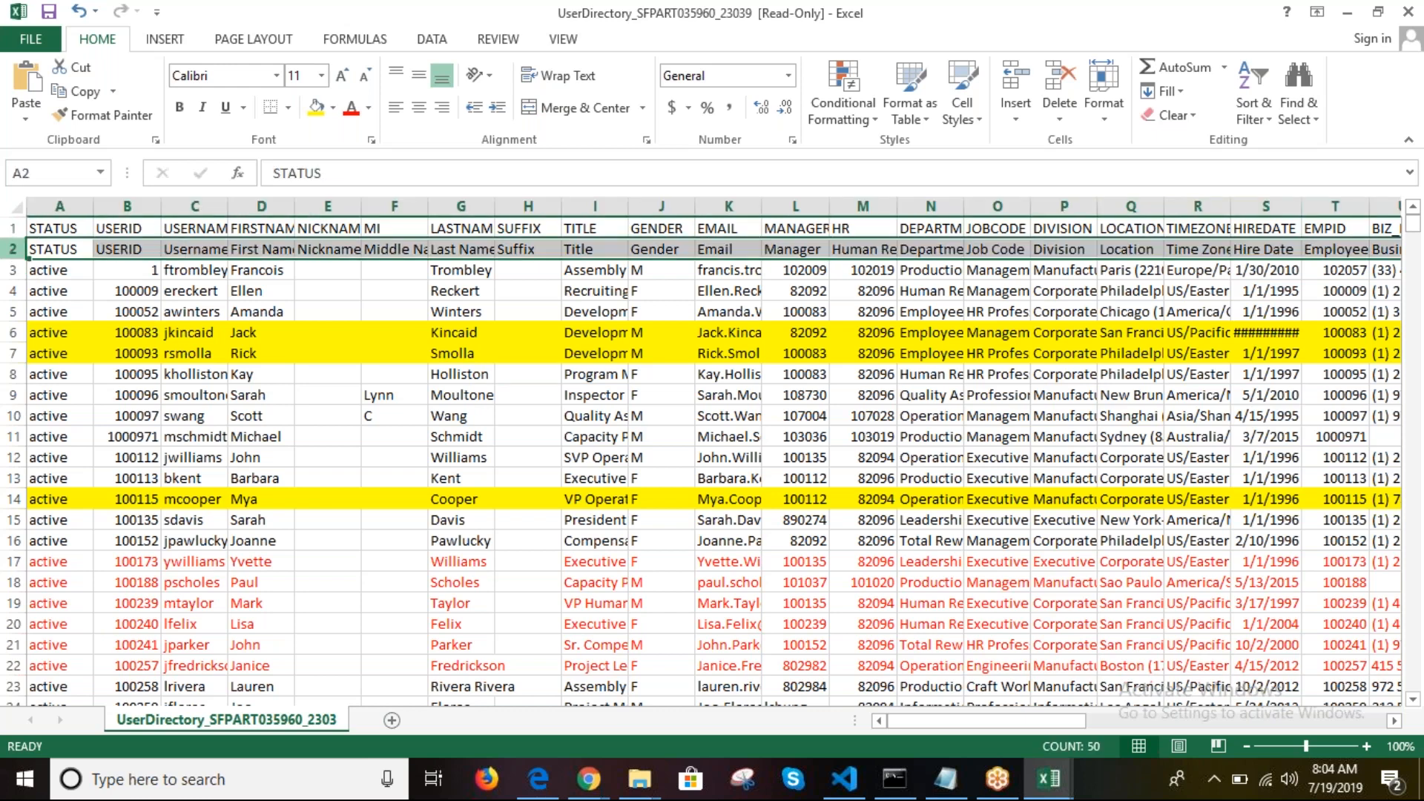
left_click(347, 370)
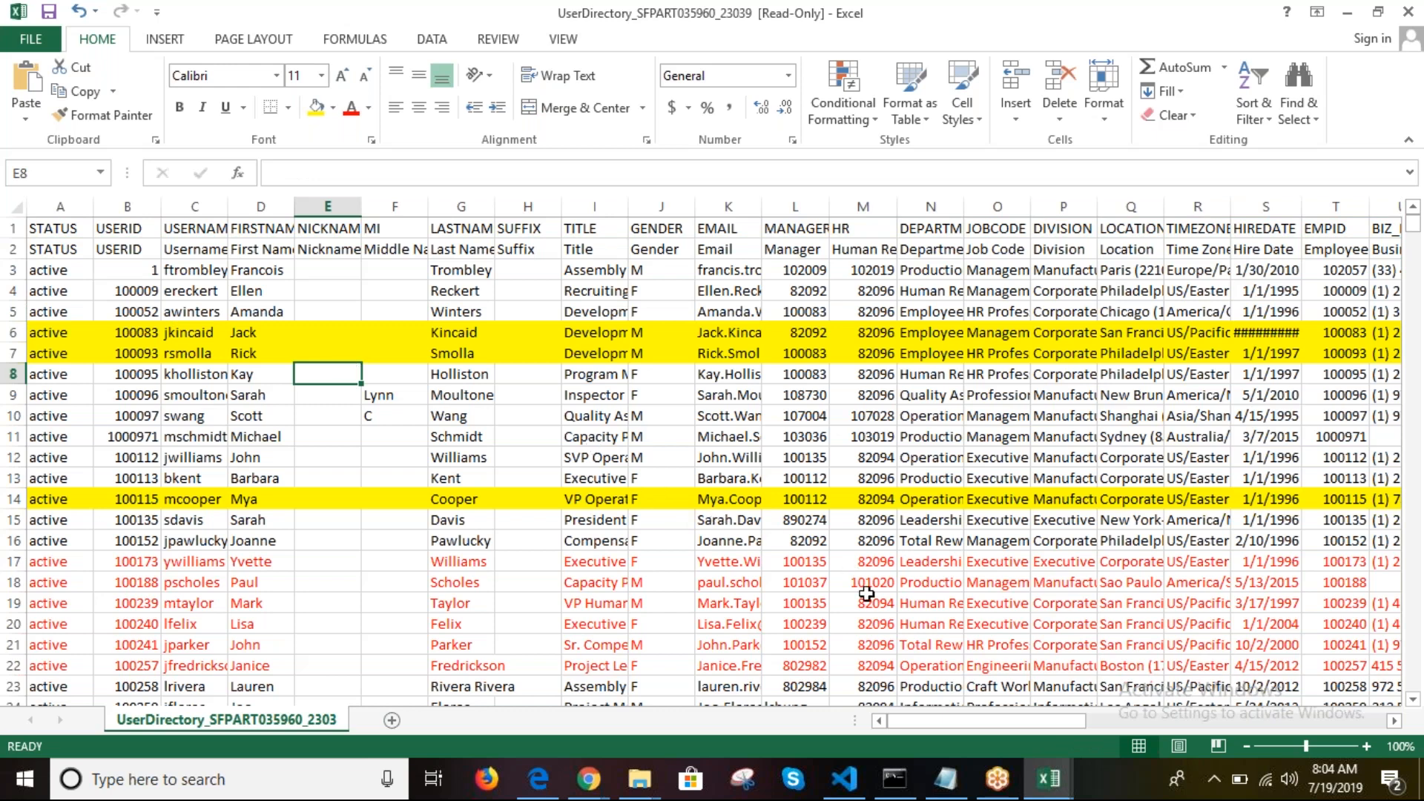
left_click(1049, 779)
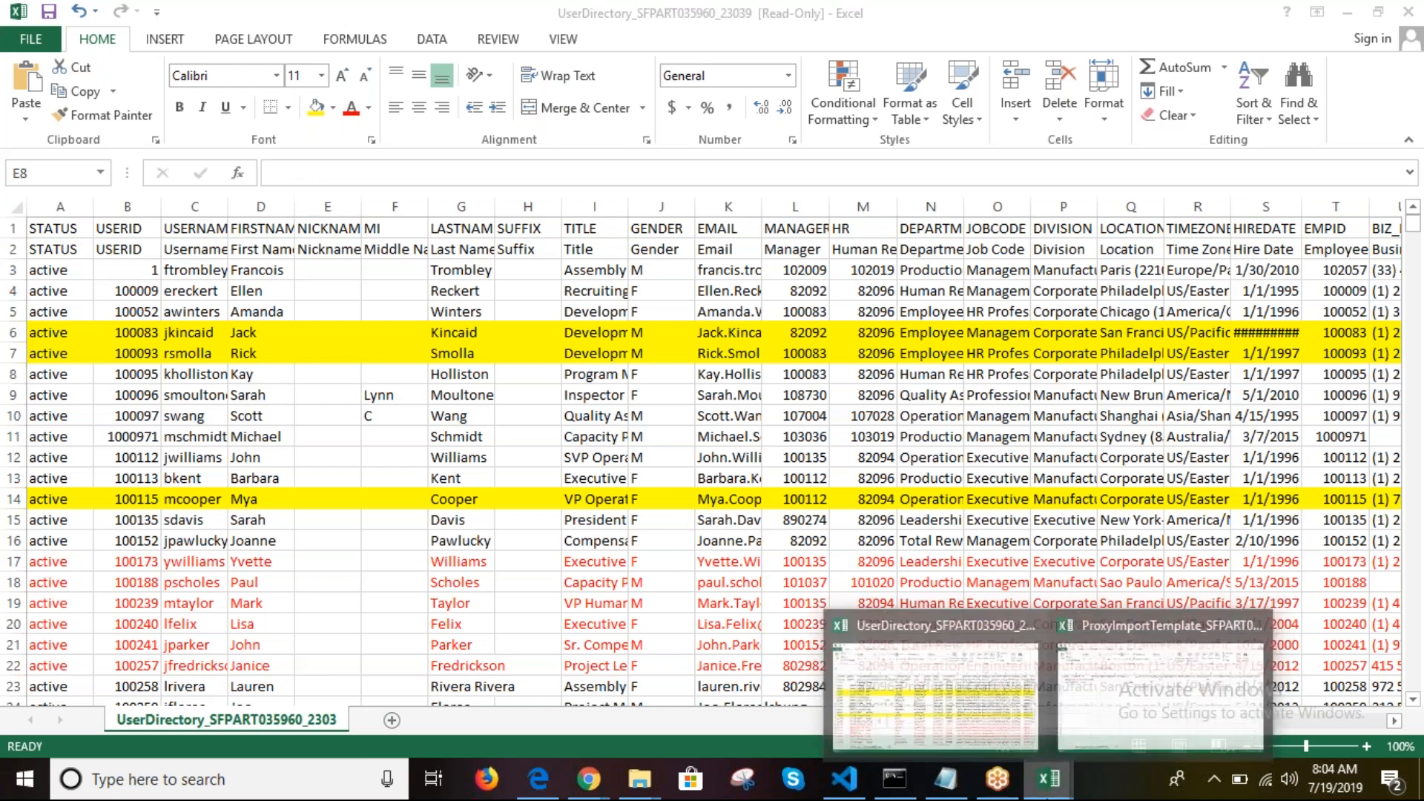
Step: Search 'proxy impo' in the SuccessFactors Admin Center and open the Proxy Import page
left_click(1090, 710)
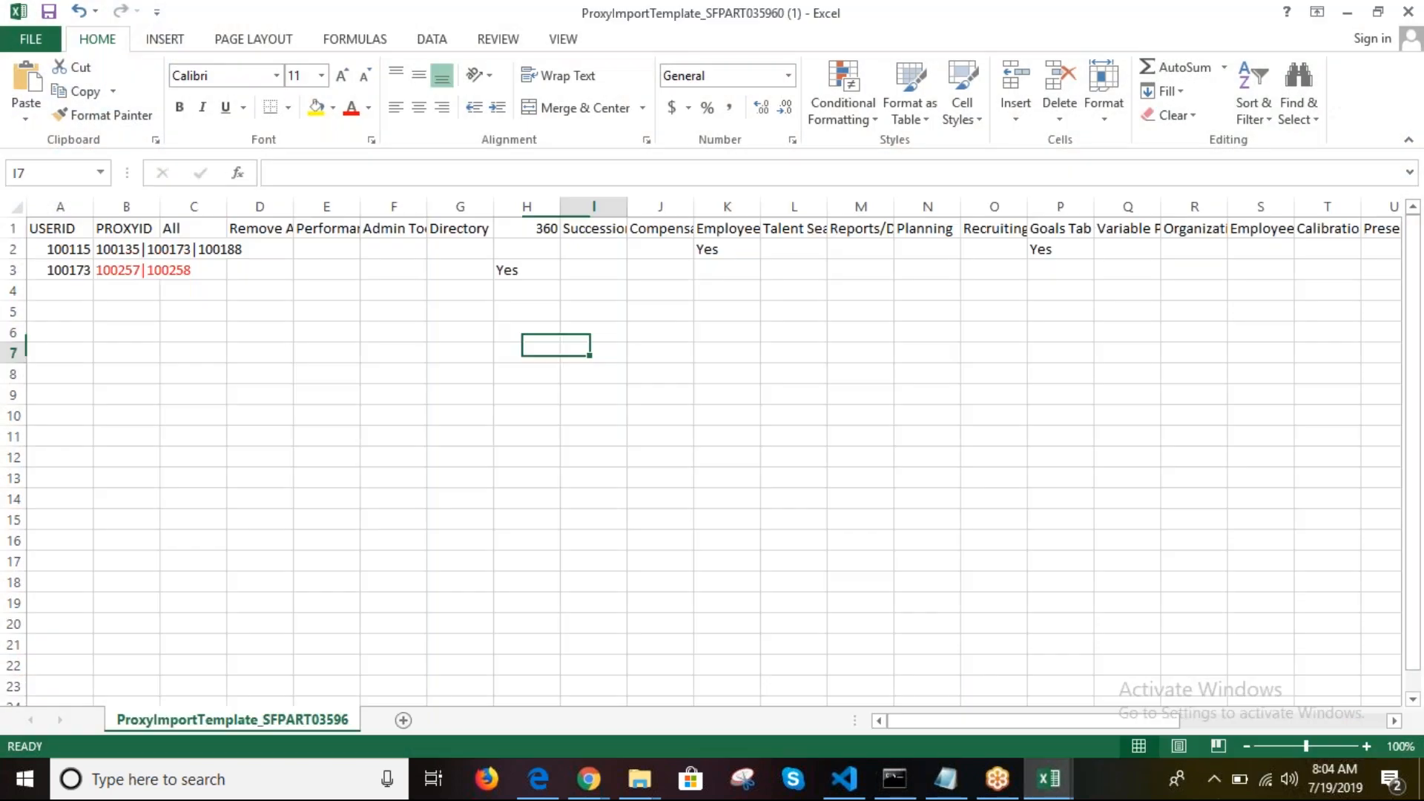
left_click(599, 786)
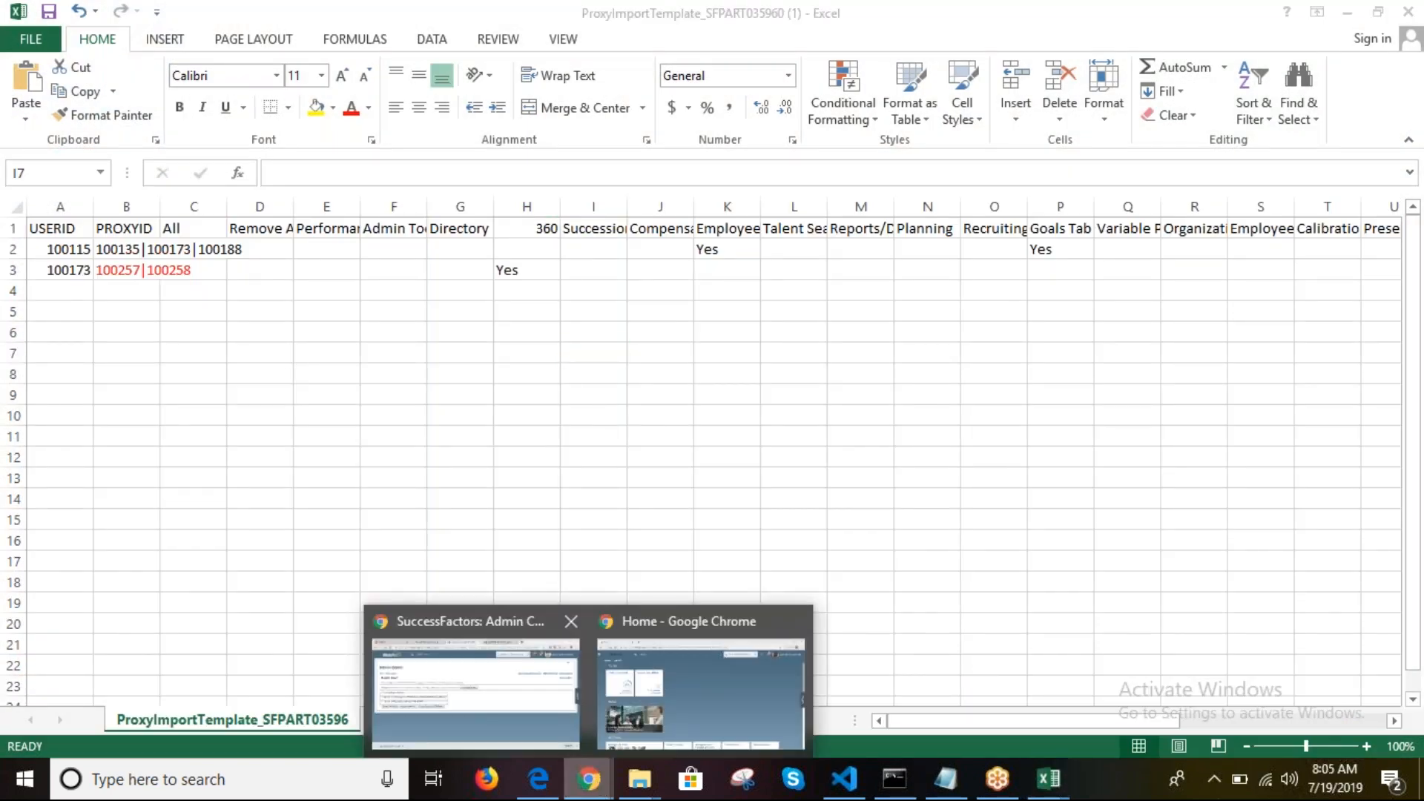
left_click(506, 690)
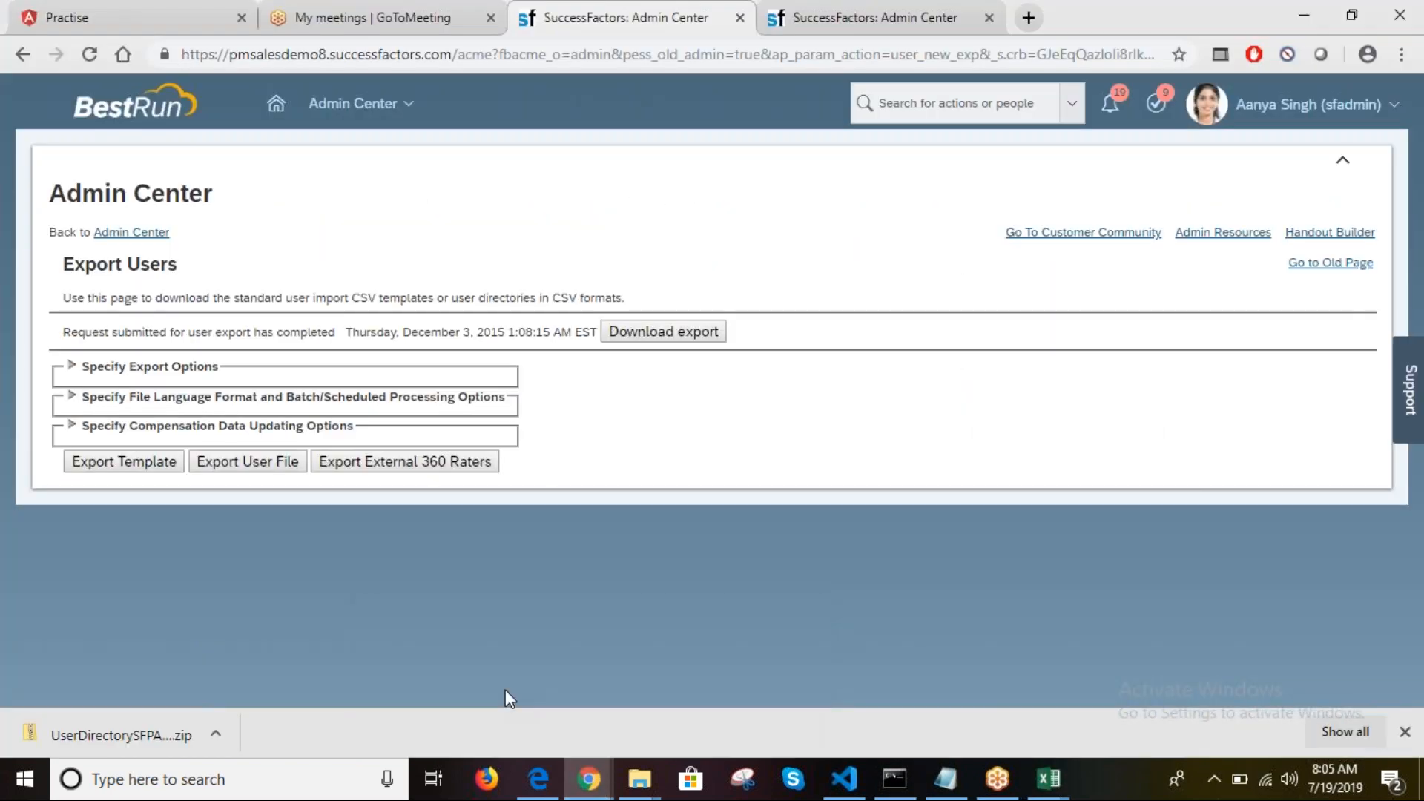
left_click(922, 105)
type("p")
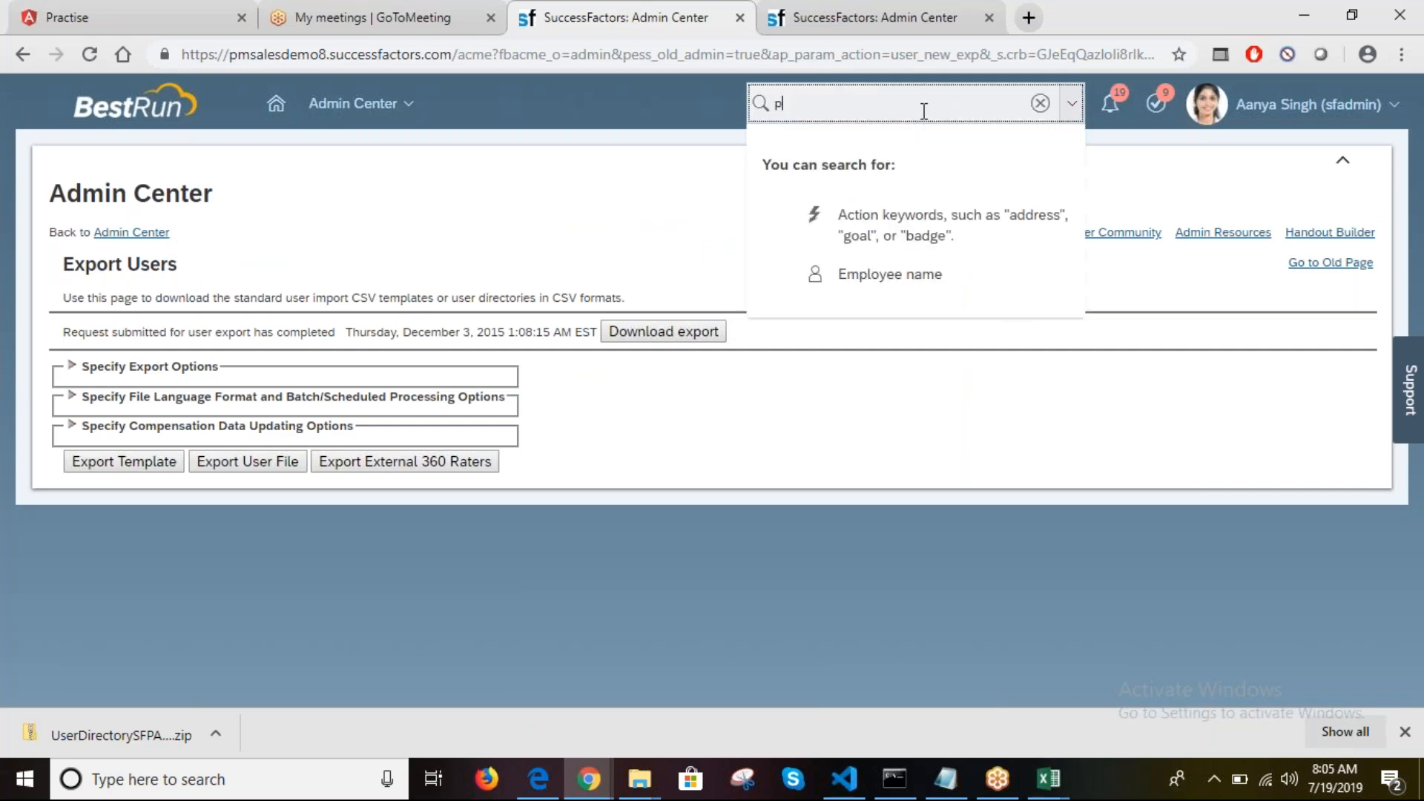
type("roxy")
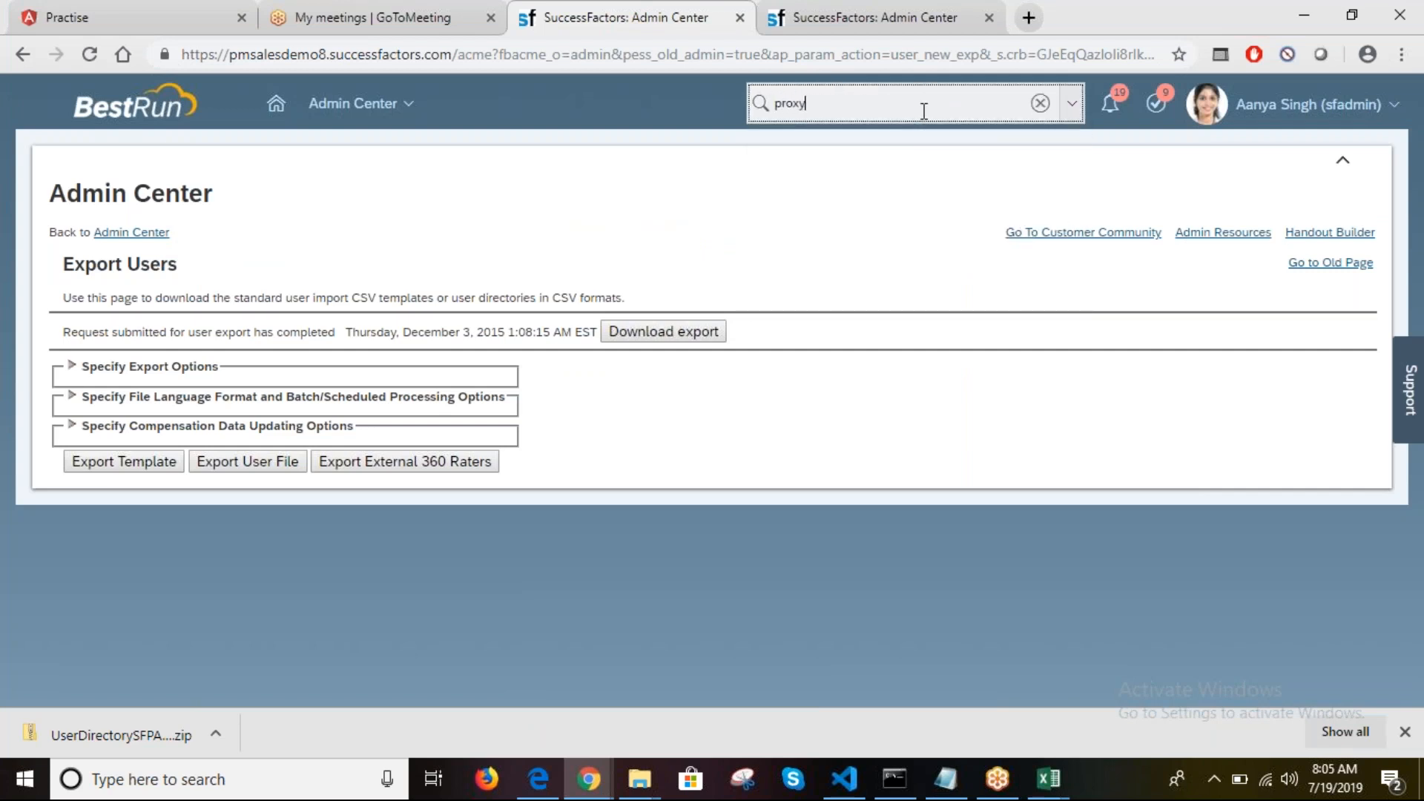
type(" impo")
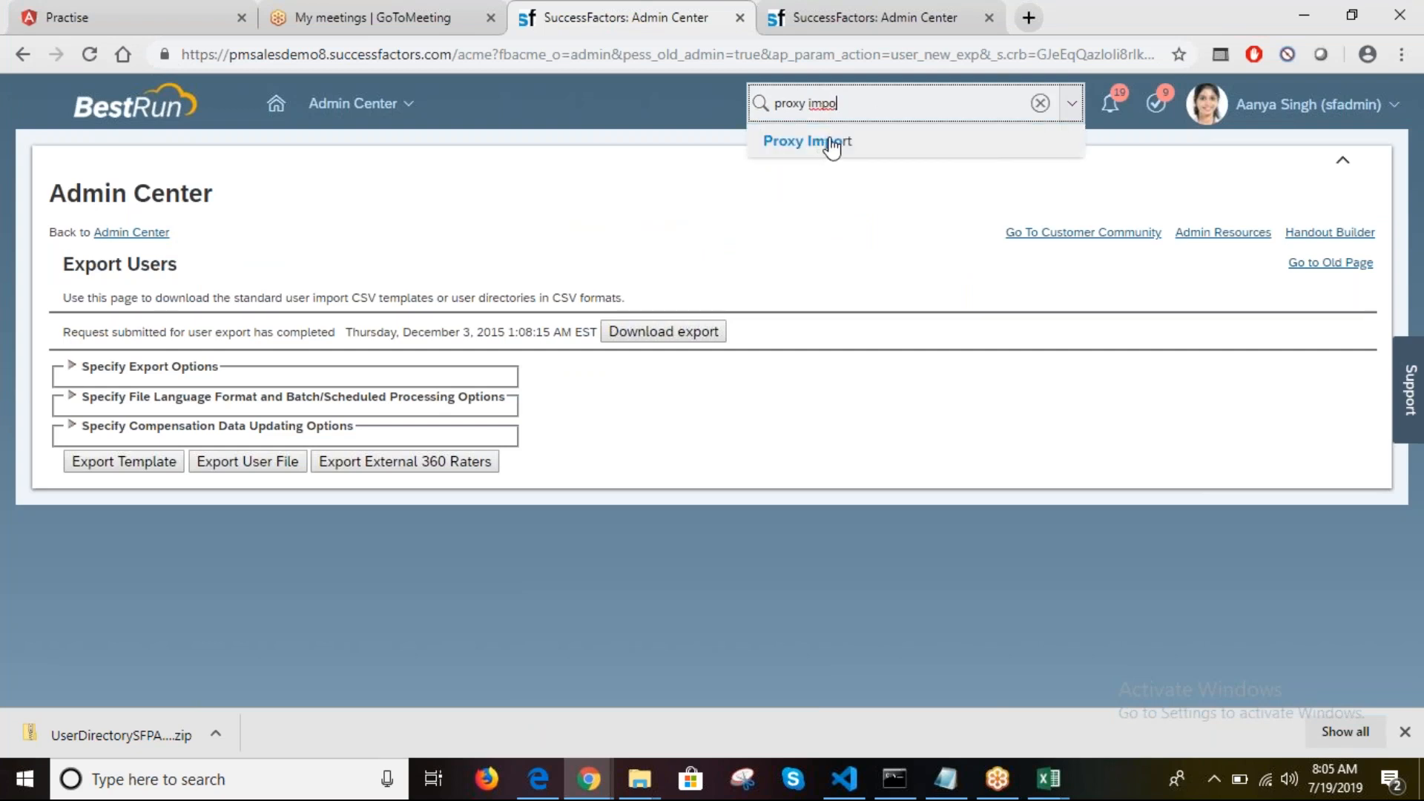
left_click(830, 145)
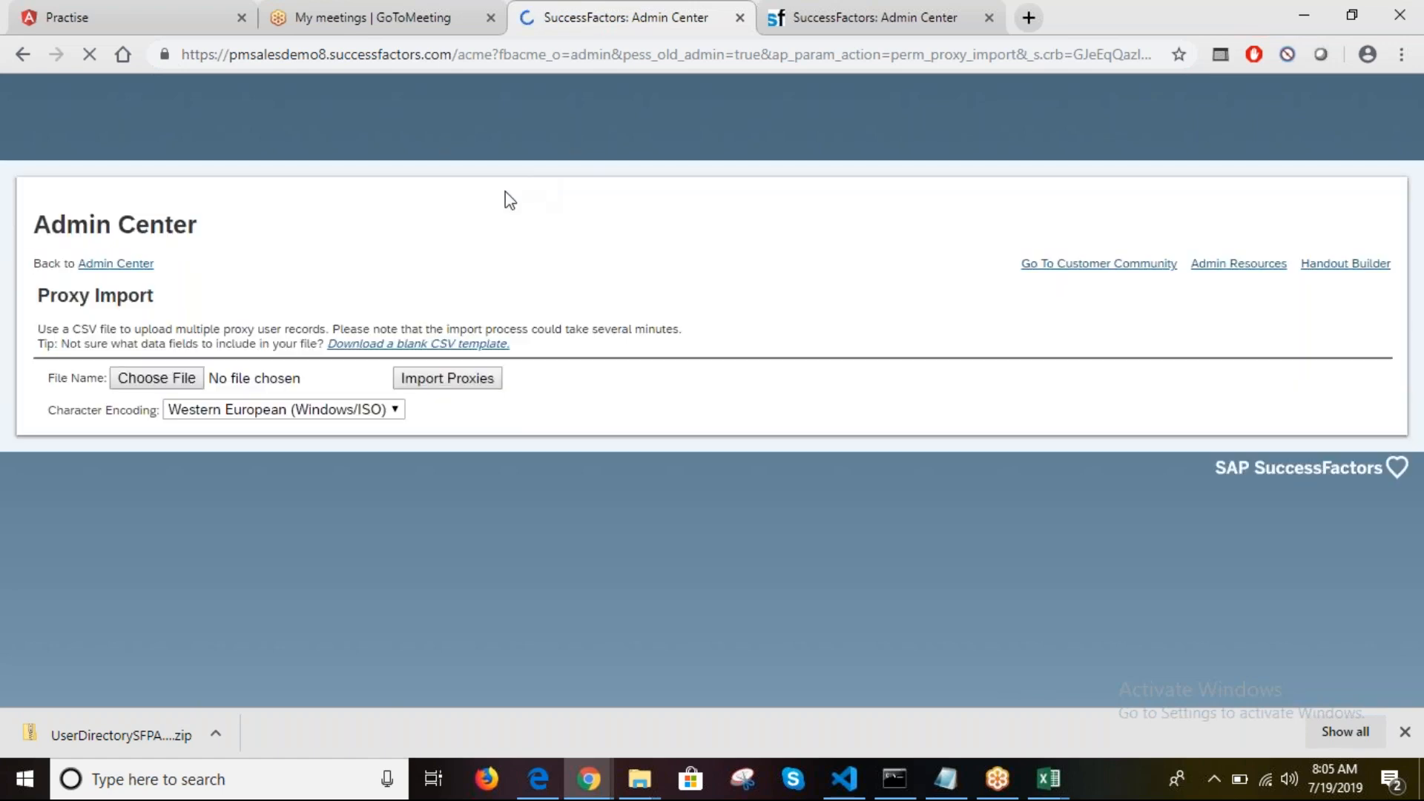
left_click(181, 350)
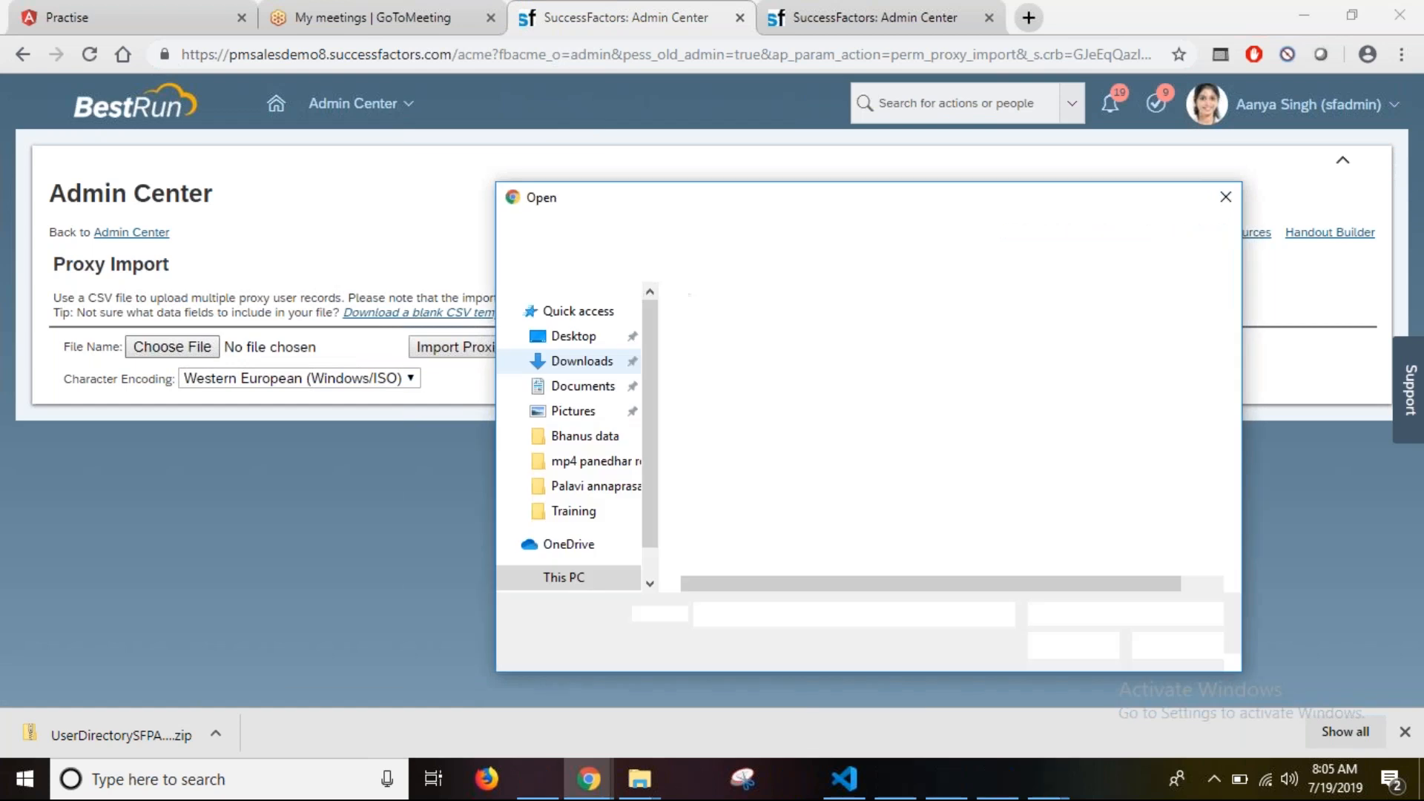
left_click(1221, 199)
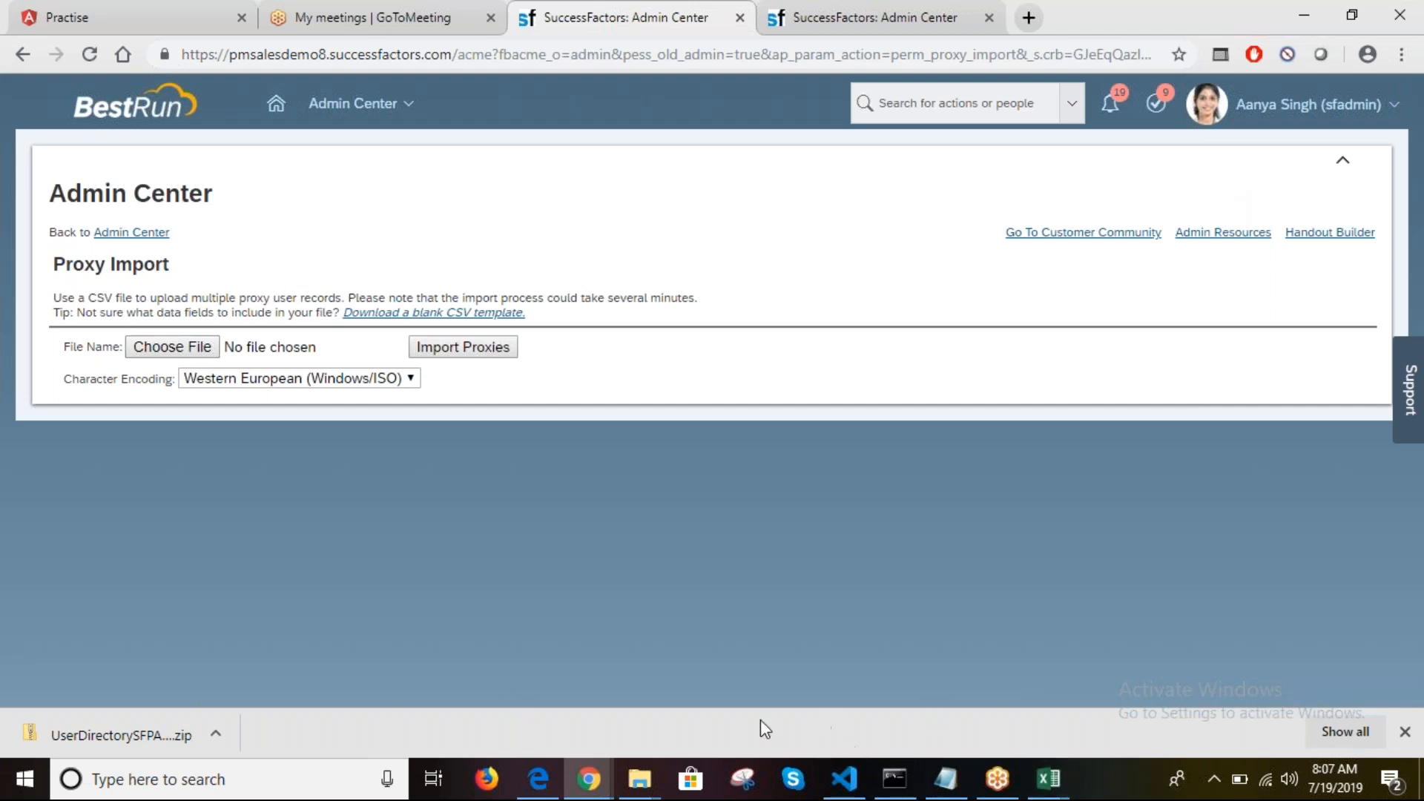
Step: Open Training Class from D:\Training in Word, scroll through it, and close it
mouse_move(663, 795)
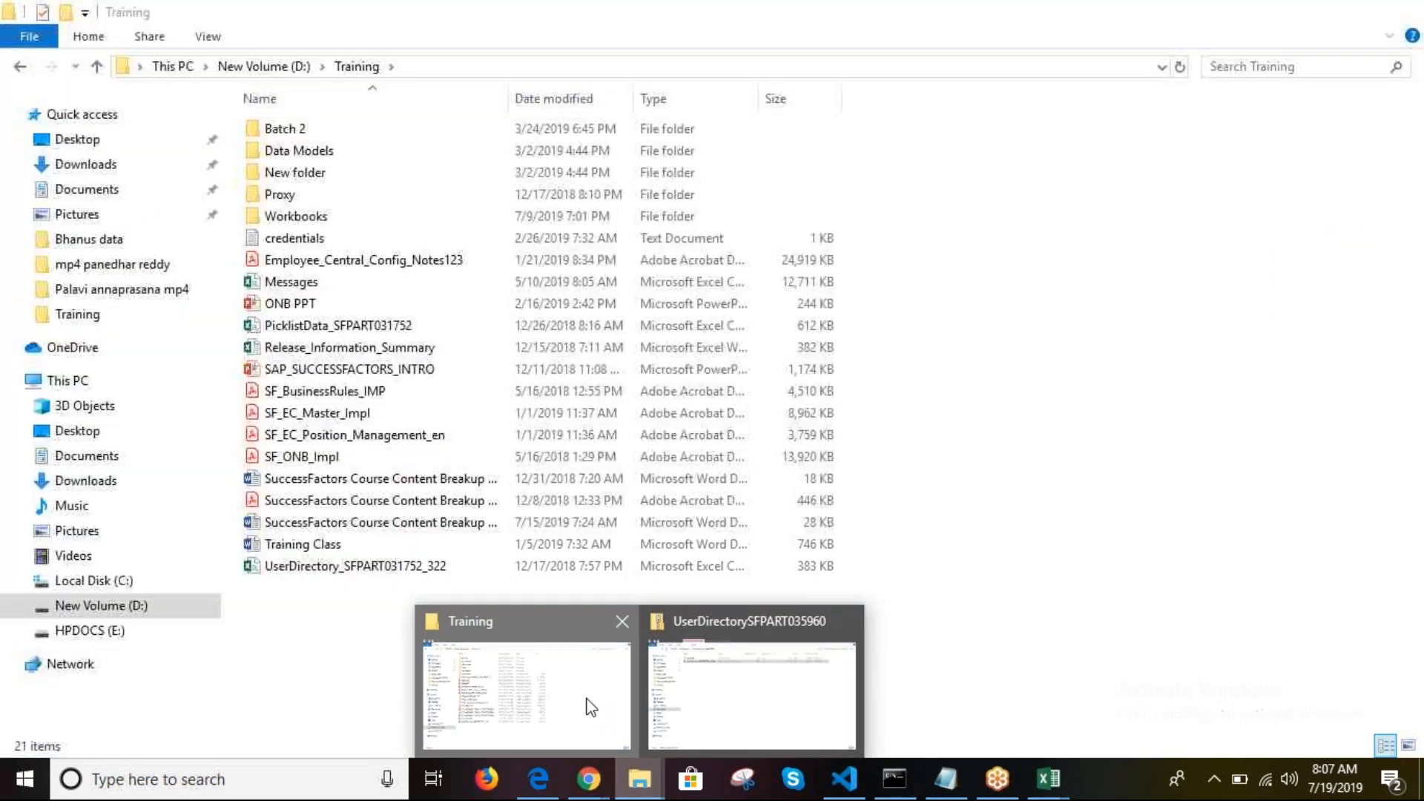
left_click(591, 706)
left_click(309, 549)
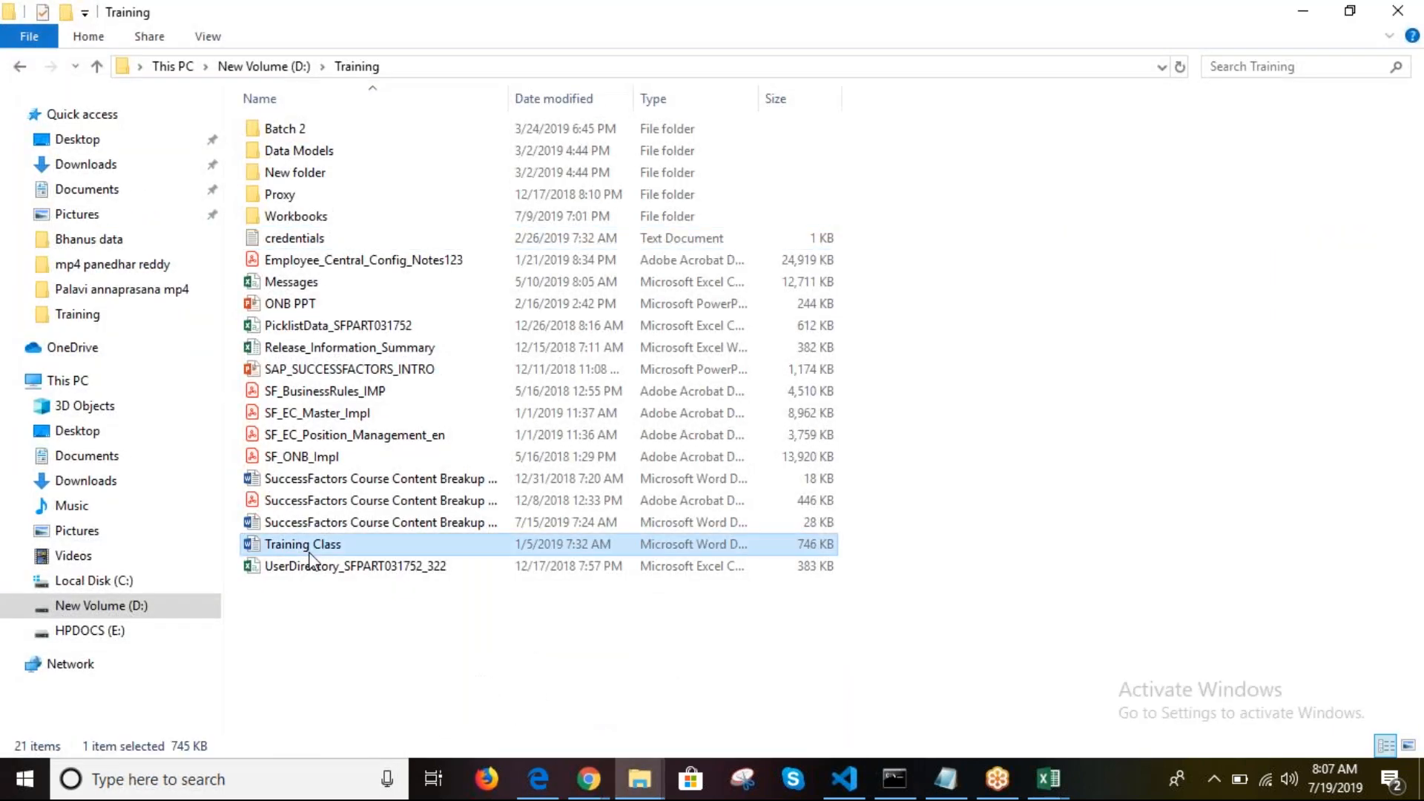
double_click(309, 549)
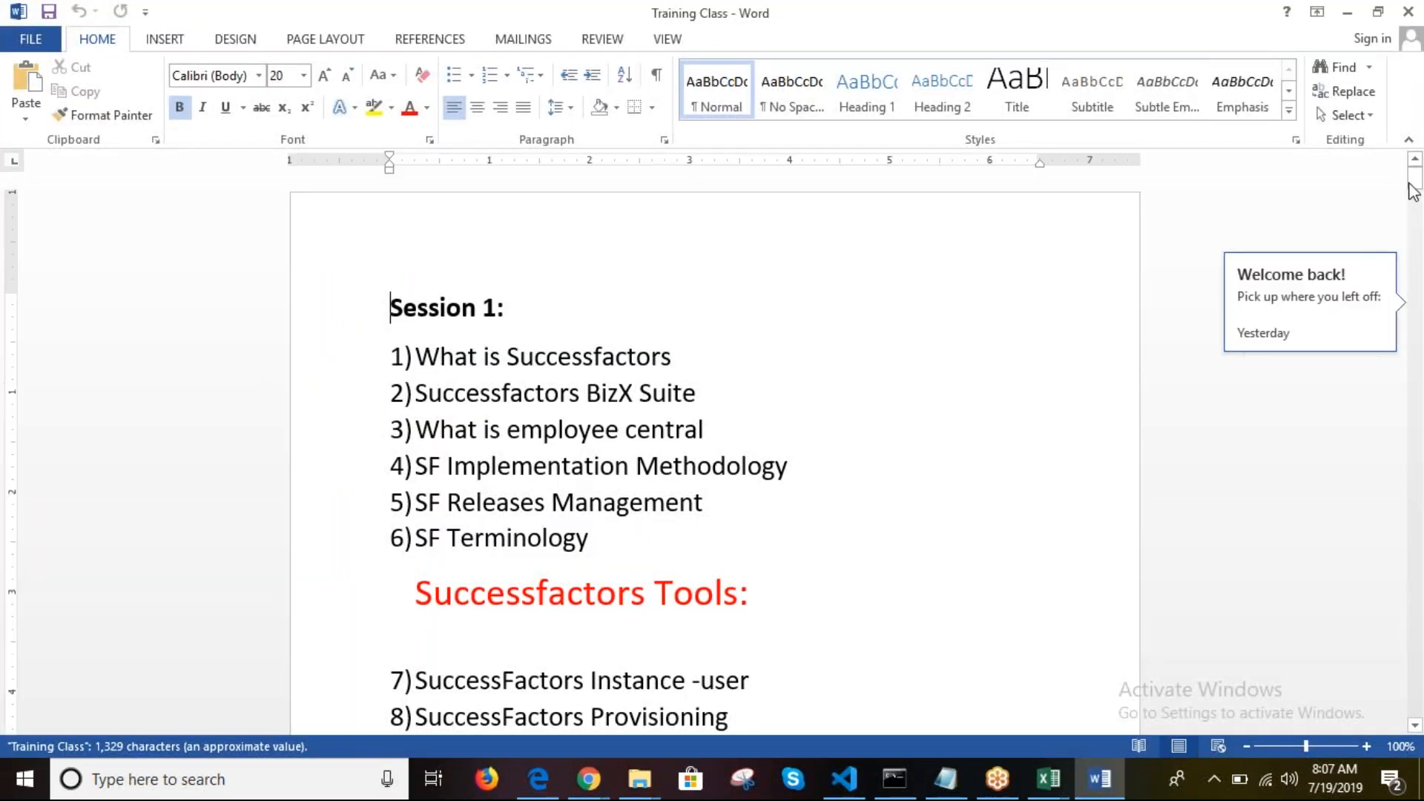
left_click_drag(1413, 191, 1413, 255)
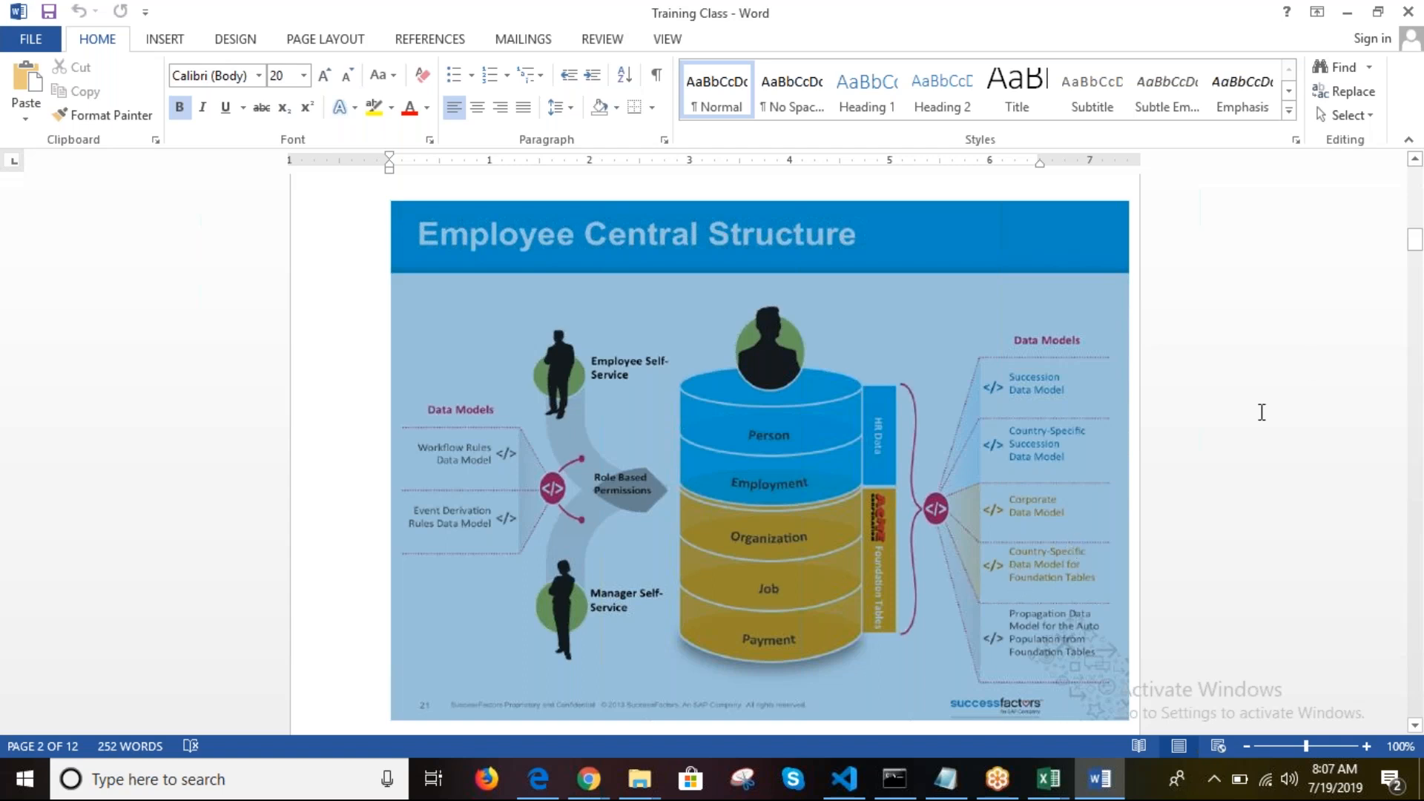
left_click(1414, 237)
left_click_drag(1415, 239, 1417, 244)
left_click_drag(1419, 242, 1419, 279)
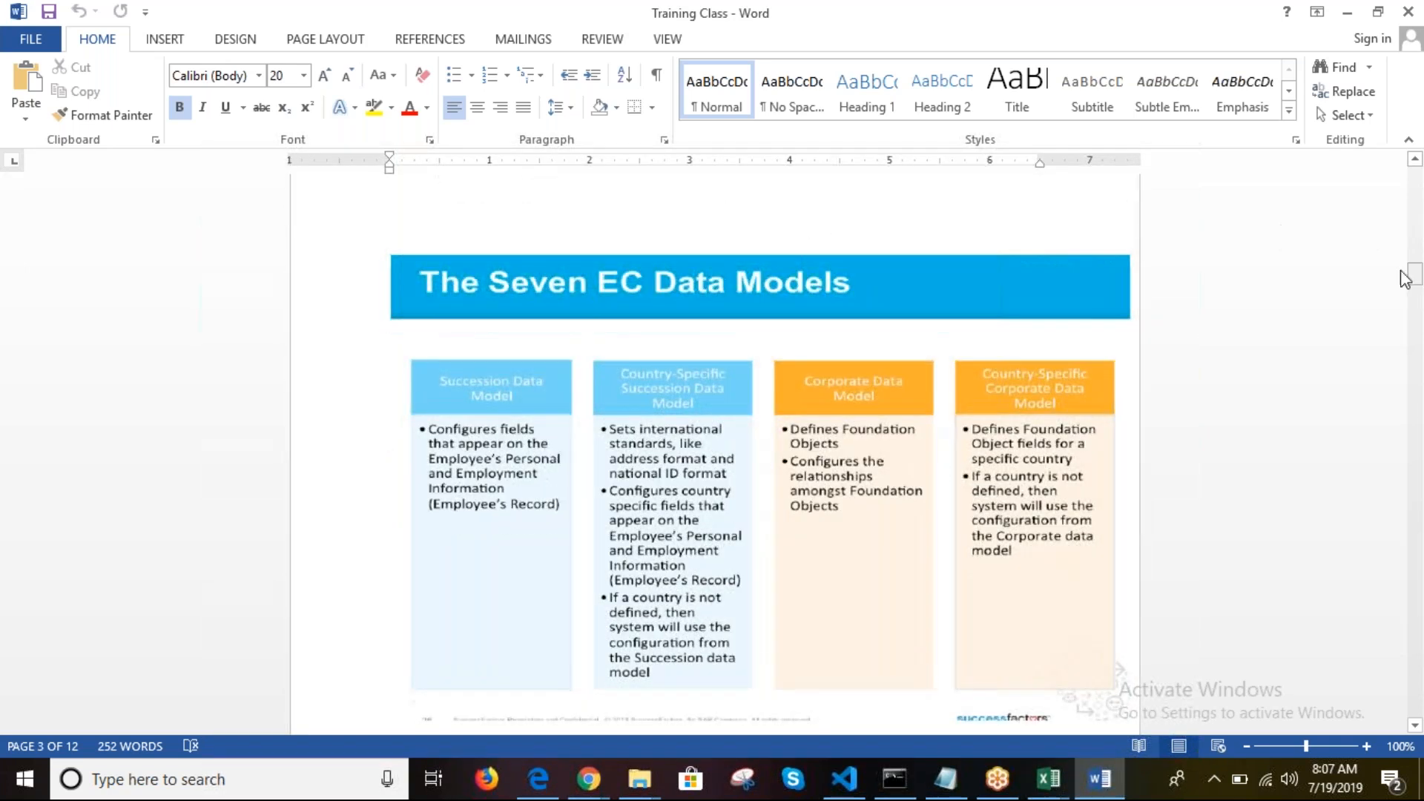
left_click(1422, 186)
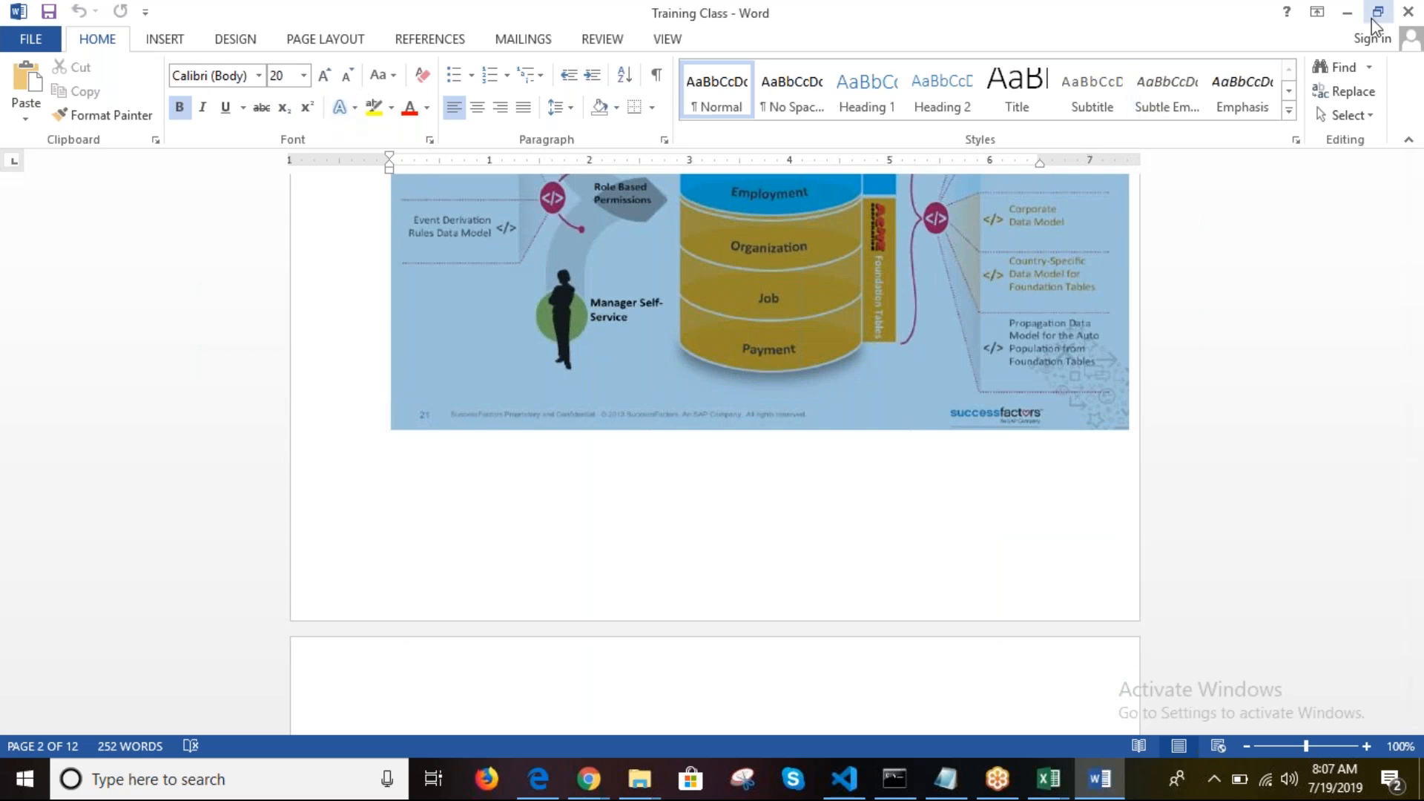
left_click(1408, 12)
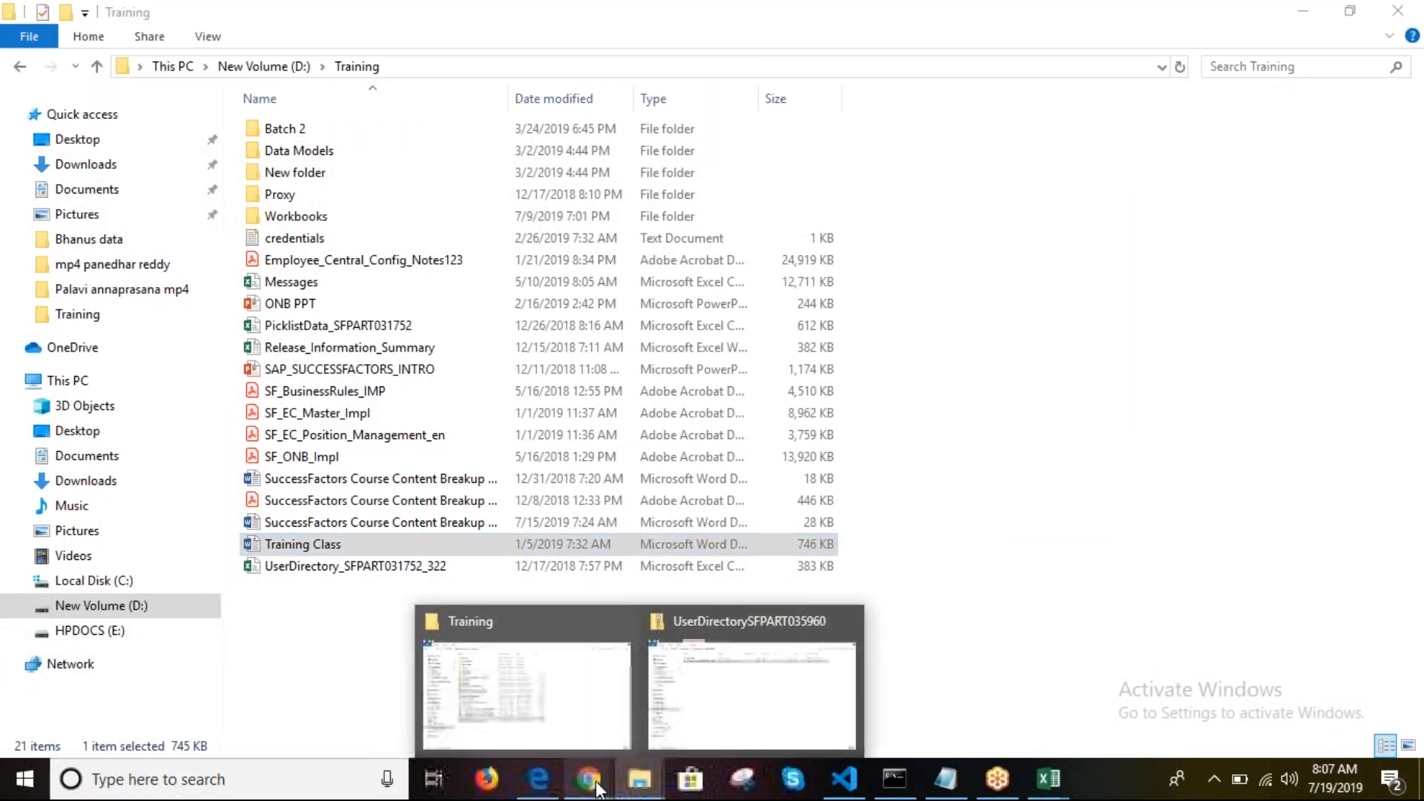
Step: Close the SuccessFactors Home Chrome window
mouse_move(588, 778)
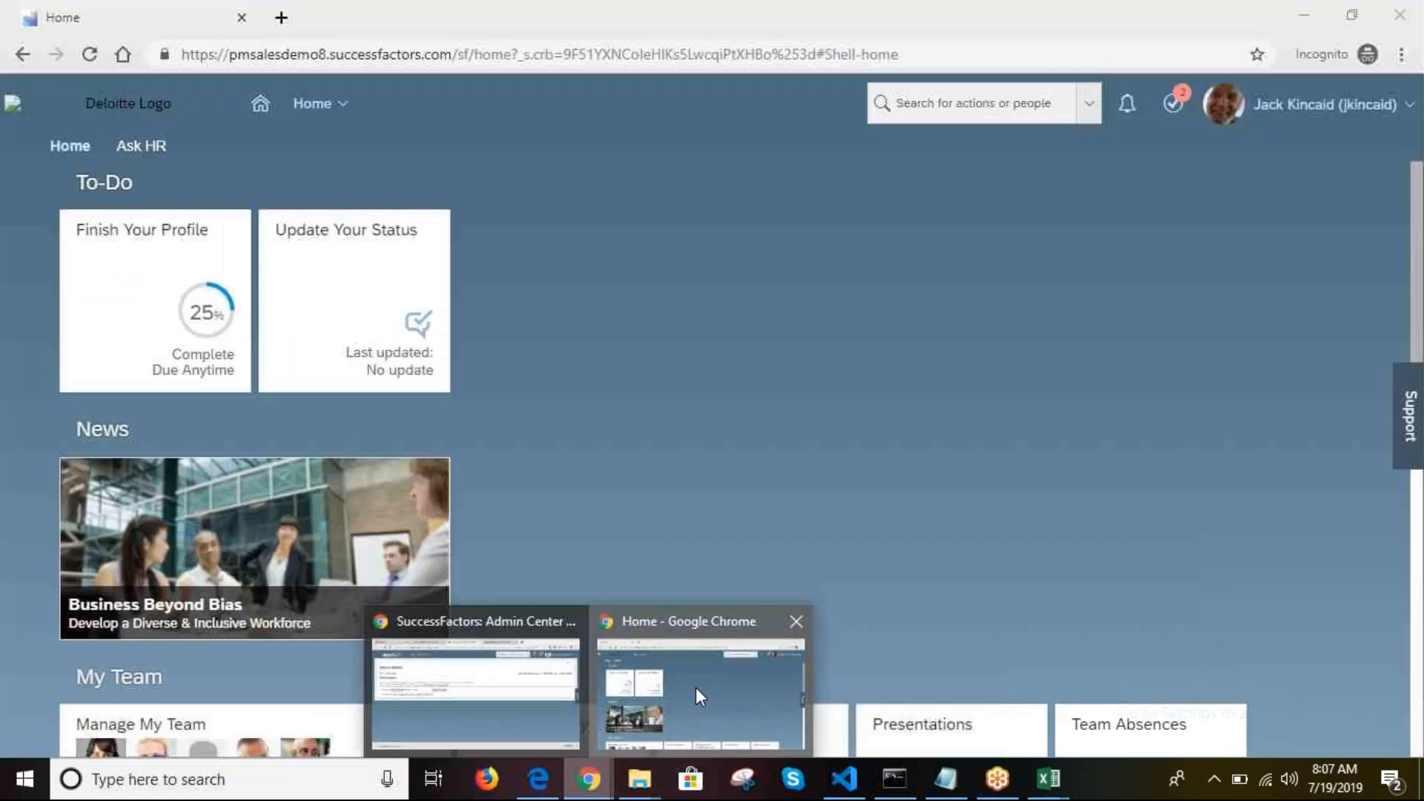
left_click(696, 687)
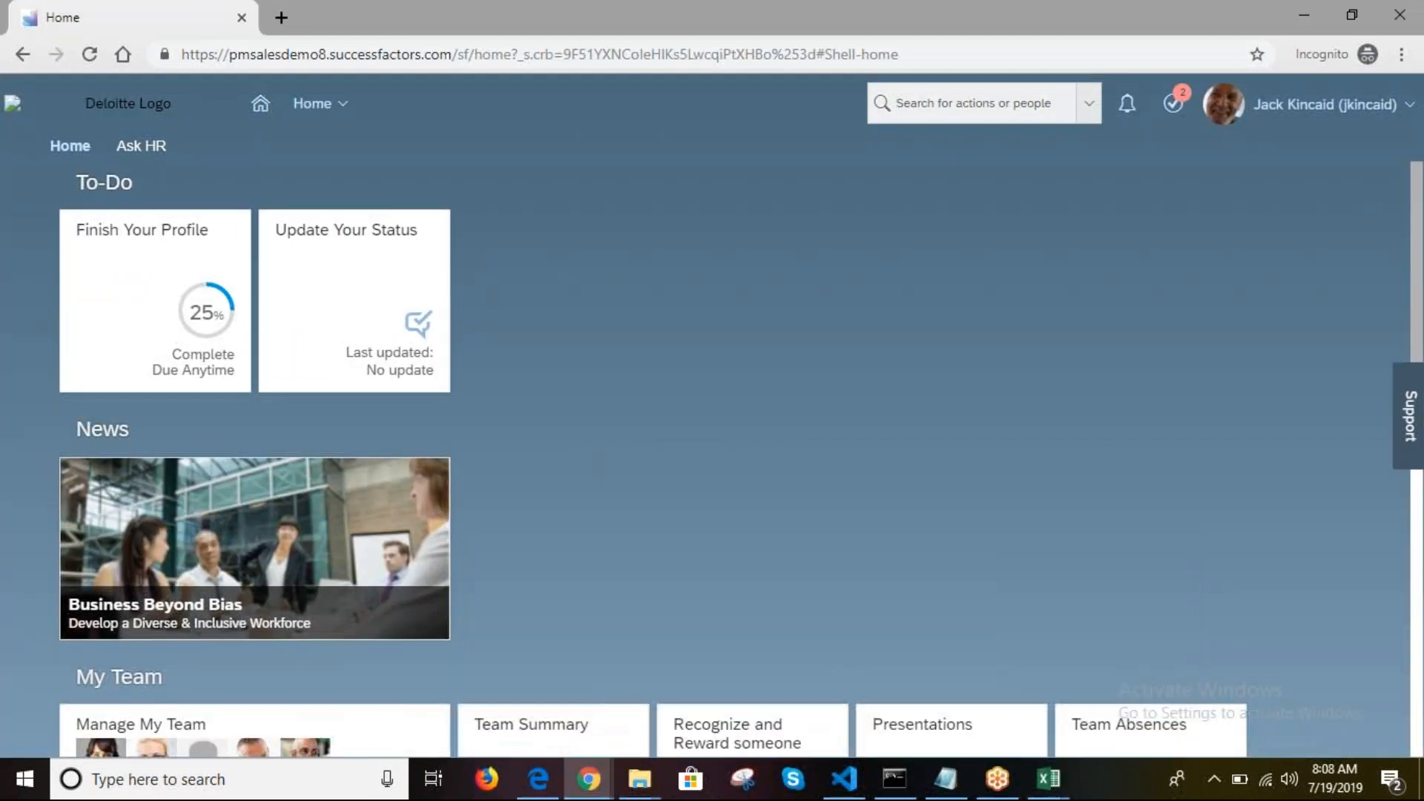
left_click(1407, 21)
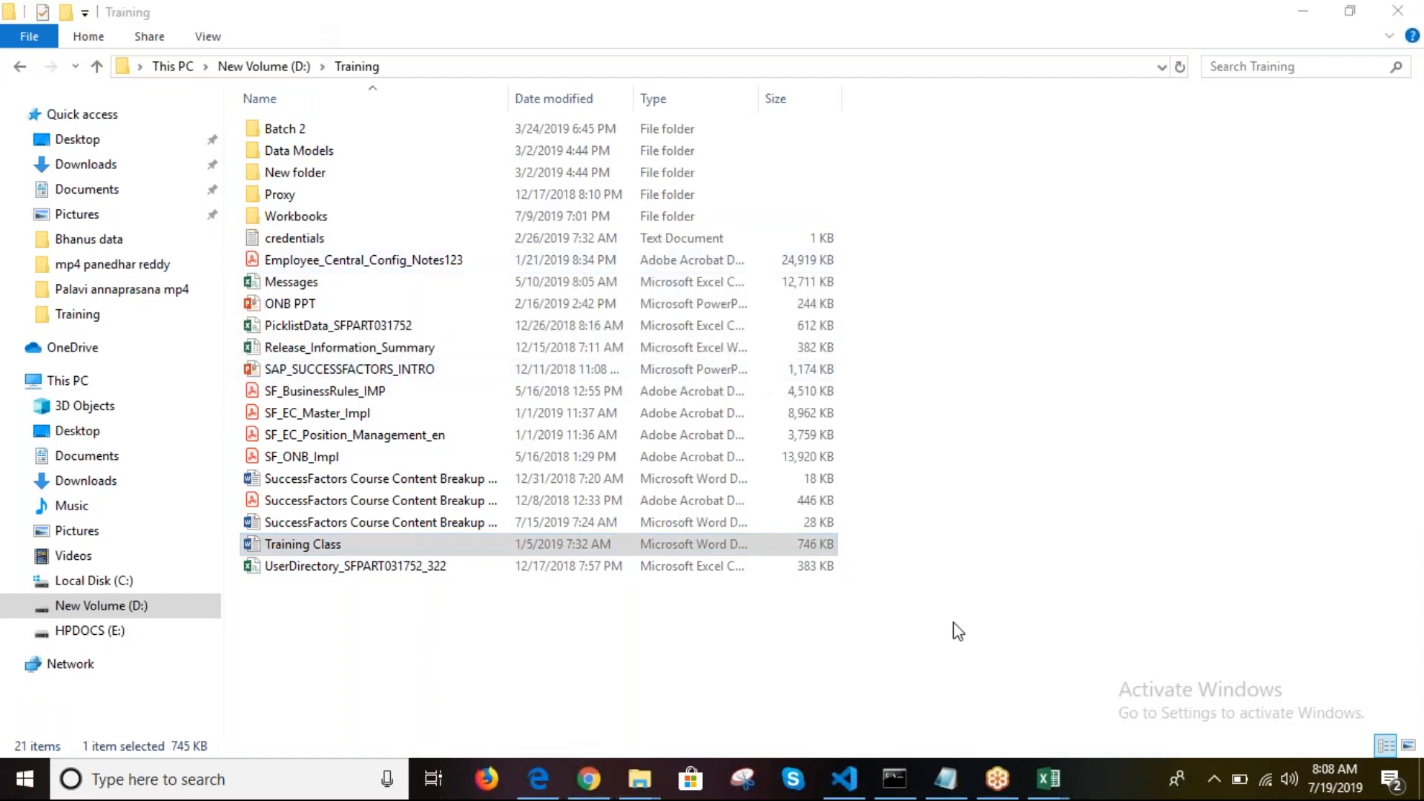
mouse_move(1049, 779)
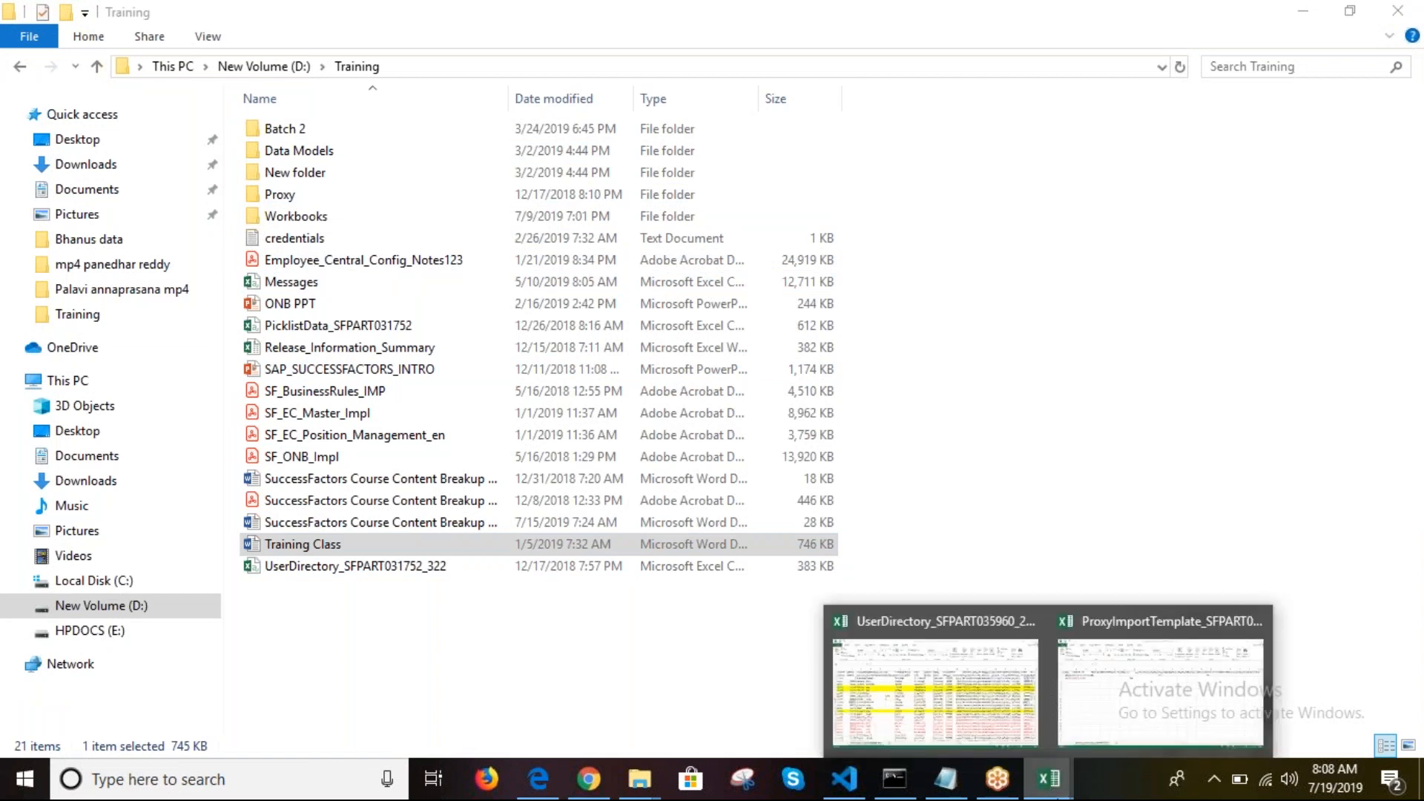
Step: Complete the ProxyImportTemplate workbook's two user rows with proxy IDs and Yes permission flags
left_click(1095, 710)
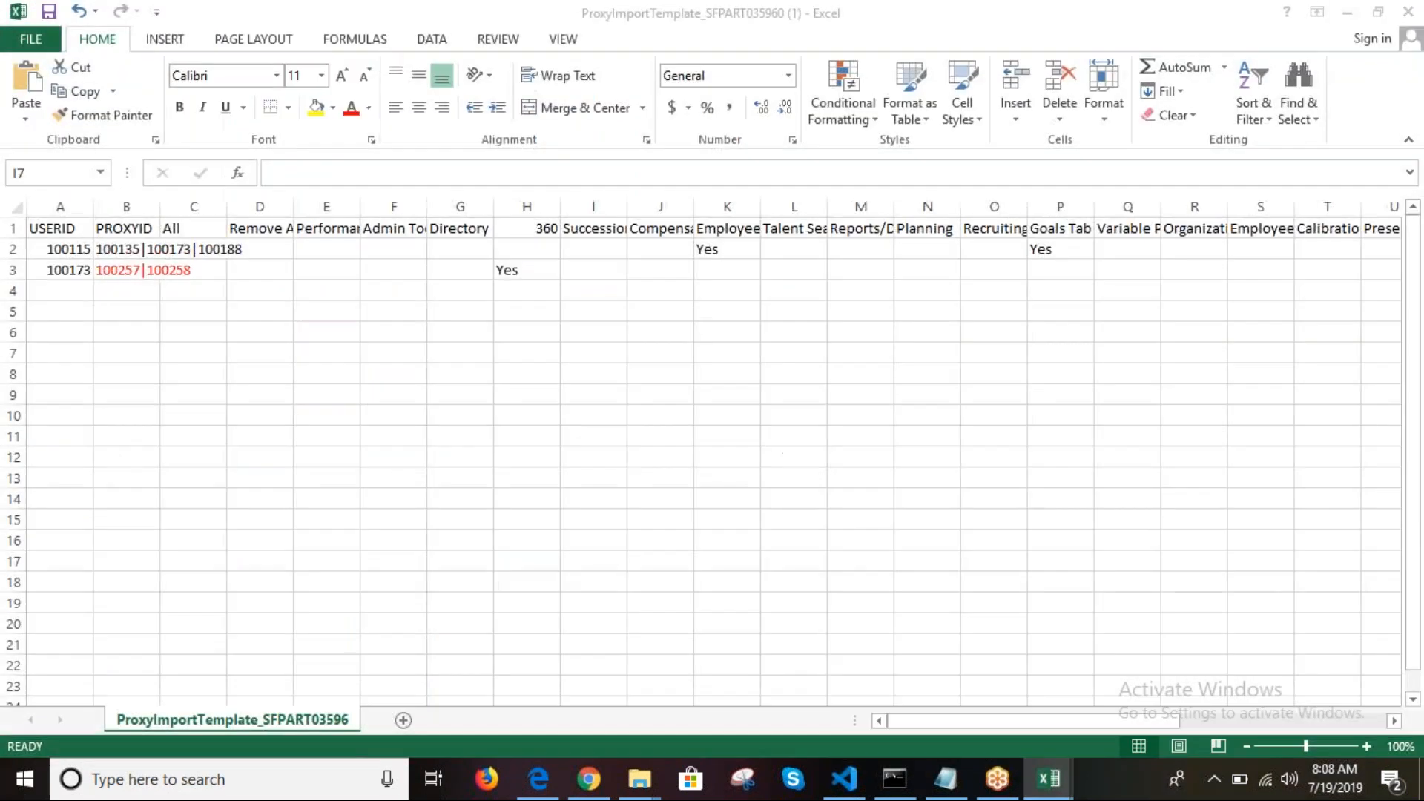
left_click(1023, 367)
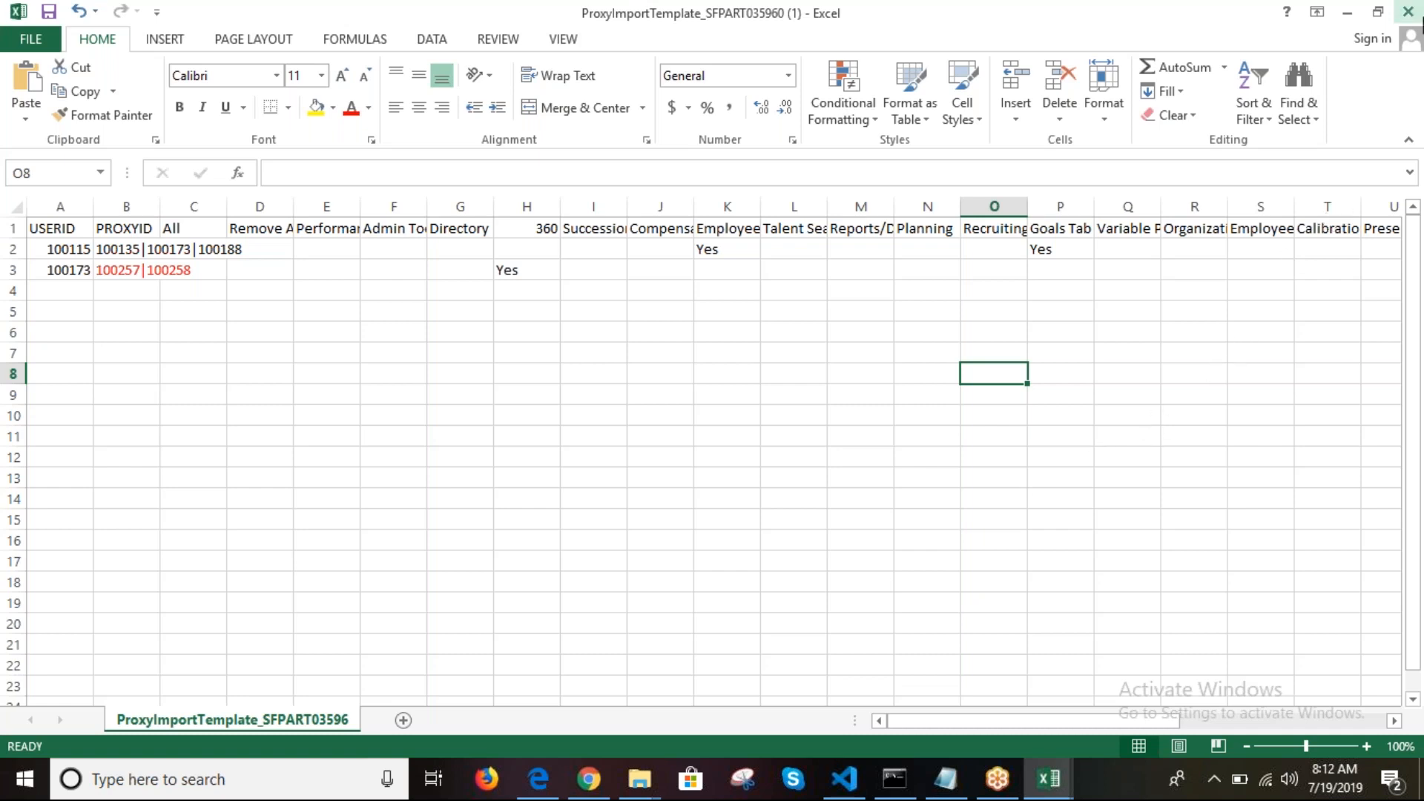
left_click(1416, 59)
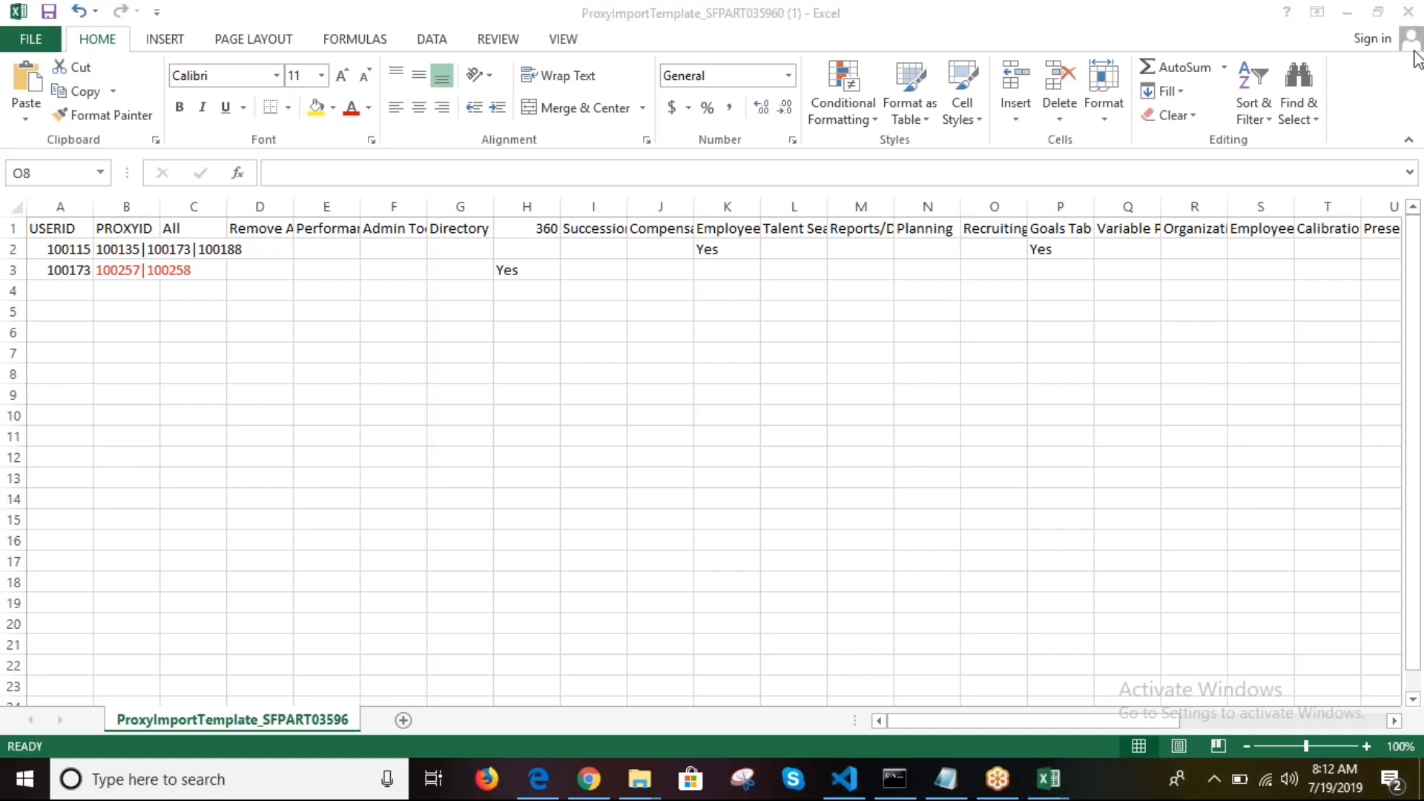